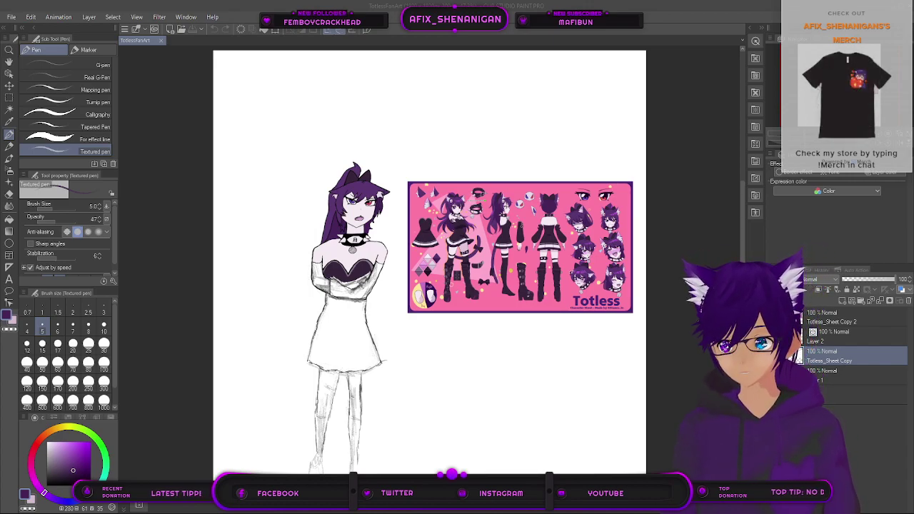
Step: Compare the partly coloured character drawing with the outfit, accessories and expressions on the Totless reference sheet
click(22, 378)
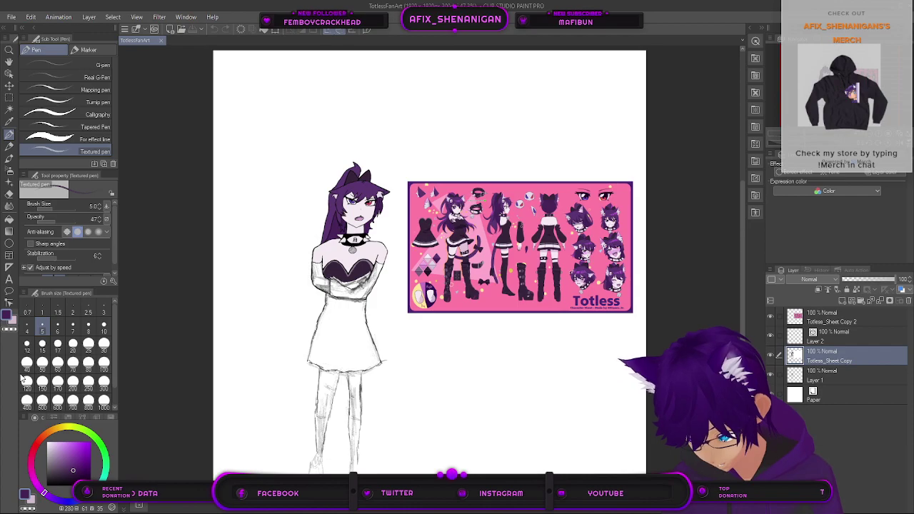
drag(344, 272, 395, 342)
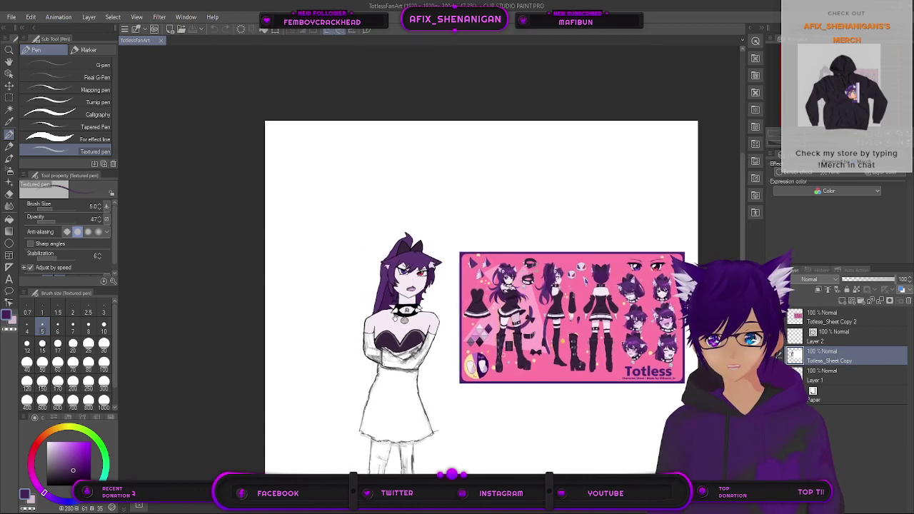
scroll(406, 318, up, 1)
scroll(415, 318, up, 3)
drag(464, 274, 349, 324)
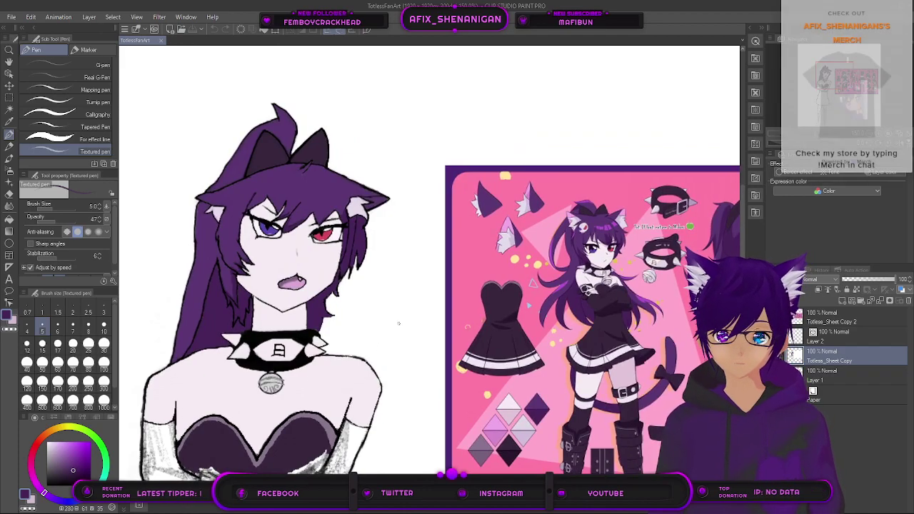
drag(433, 338, 255, 314)
drag(454, 364, 266, 353)
mouse_move(383, 361)
mouse_down()
mouse_move(362, 362)
mouse_move(419, 364)
mouse_up()
mouse_move(201, 376)
mouse_down()
mouse_move(374, 344)
mouse_move(425, 348)
mouse_up()
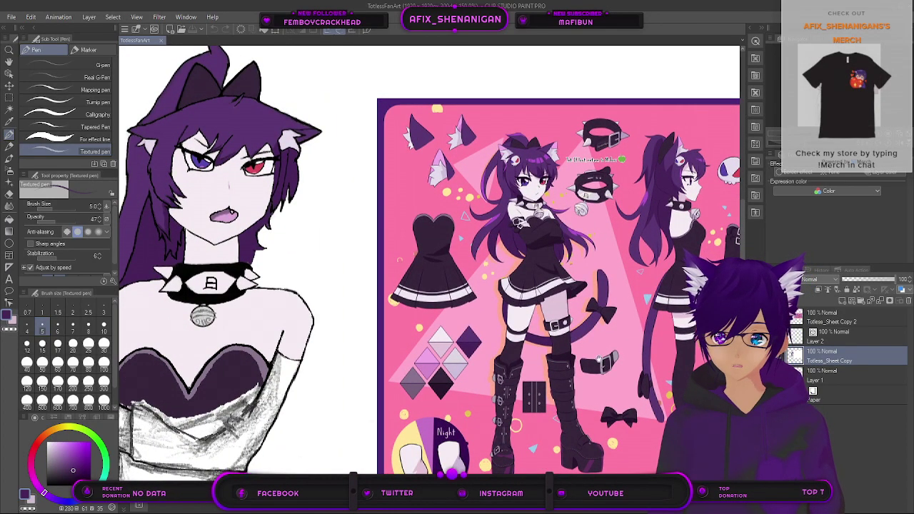
drag(555, 359, 336, 310)
drag(591, 385, 377, 394)
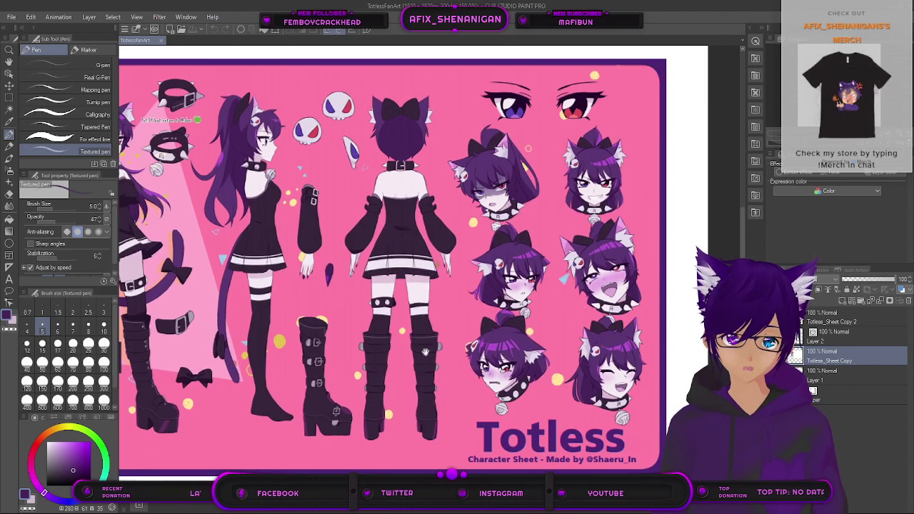
drag(431, 351, 504, 359)
mouse_move(386, 364)
mouse_down()
mouse_move(597, 371)
mouse_move(616, 331)
mouse_up()
mouse_move(437, 347)
mouse_down()
mouse_move(386, 402)
mouse_move(434, 367)
mouse_move(436, 383)
mouse_up()
drag(596, 451, 522, 431)
drag(425, 334, 471, 351)
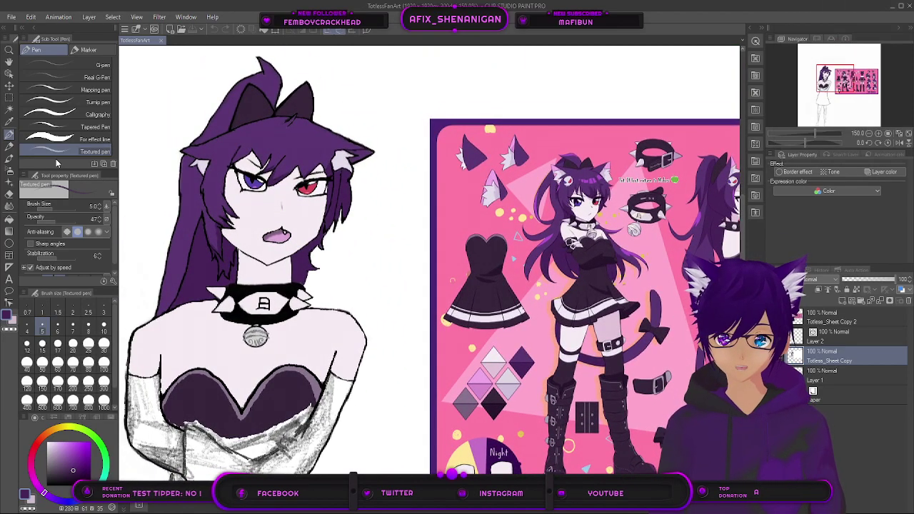
Step: Set the secondary drawing colour to black and choose the Textured pen
click(12, 321)
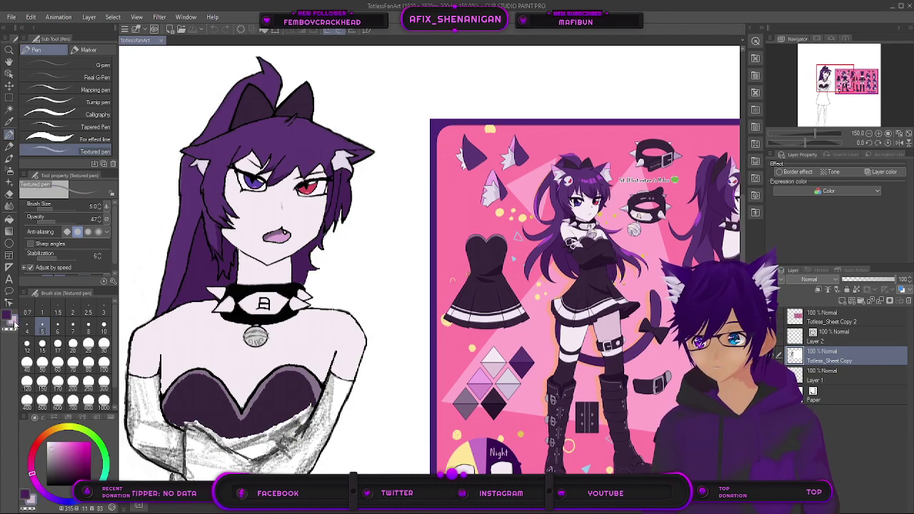
drag(65, 469, 91, 487)
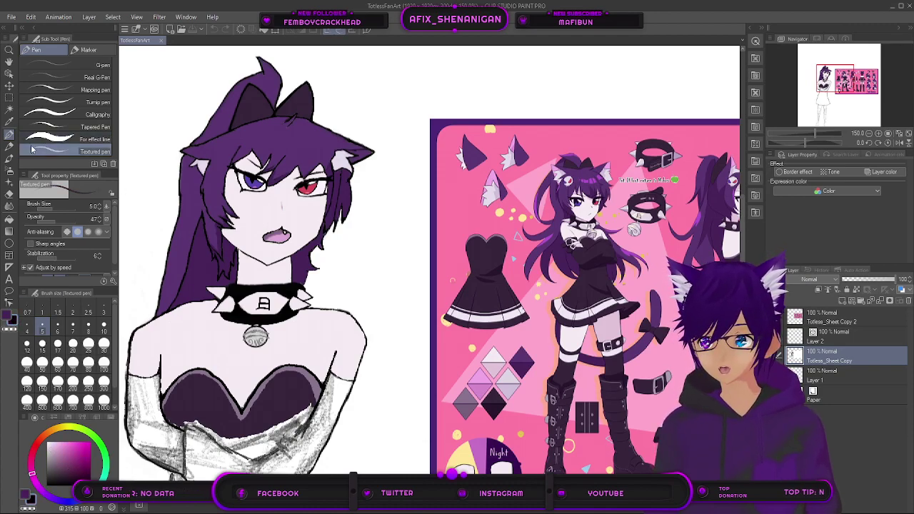
click(10, 159)
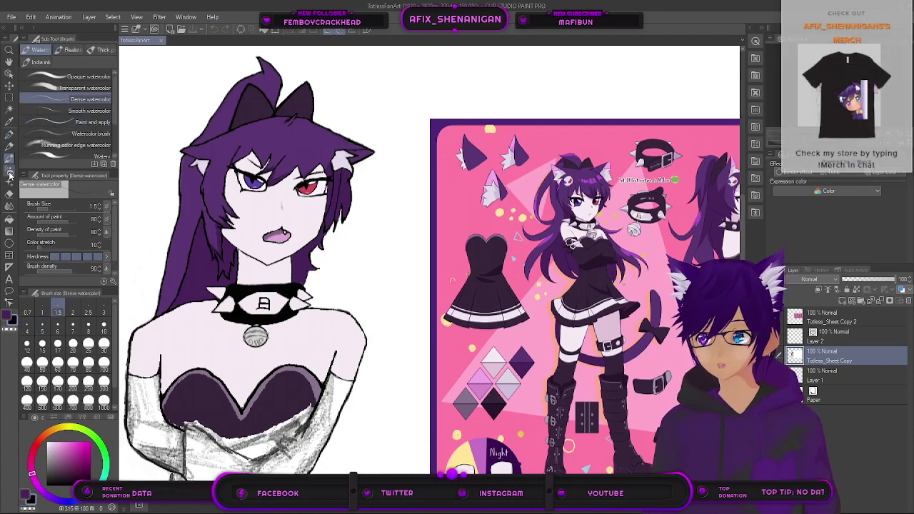
click(10, 134)
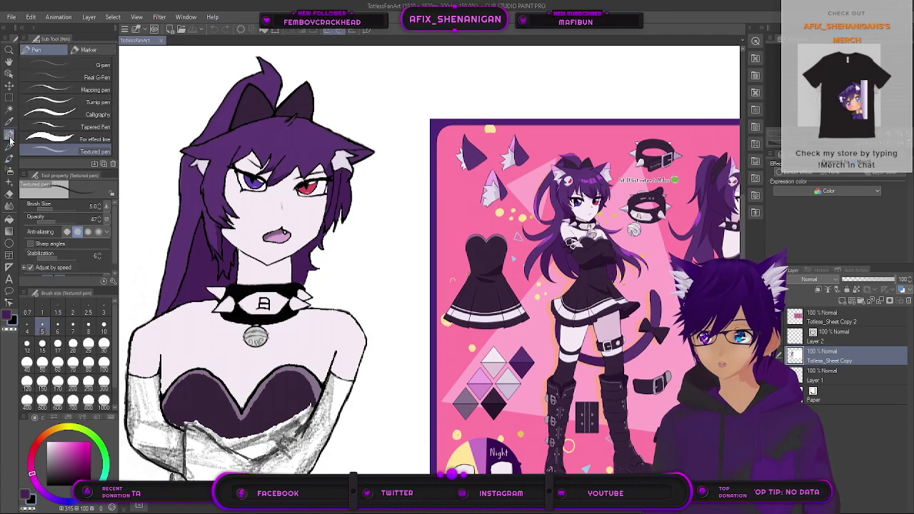
click(68, 65)
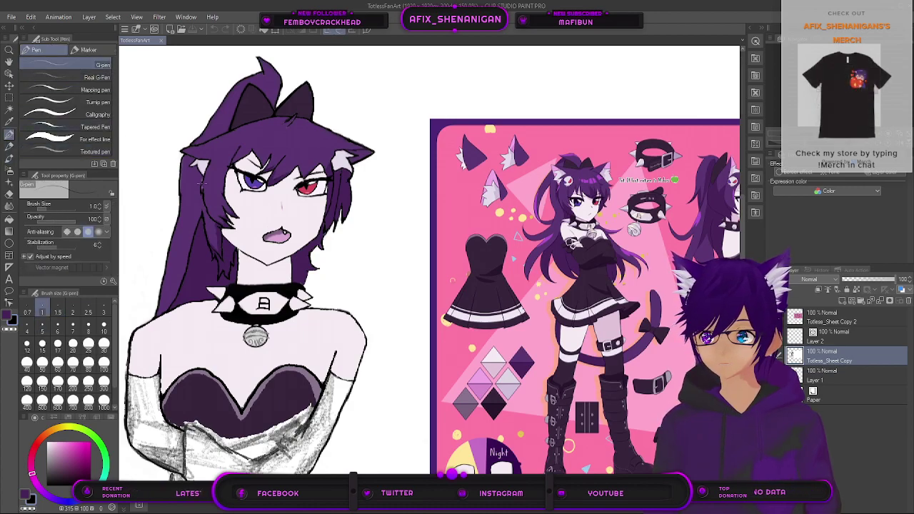
click(87, 153)
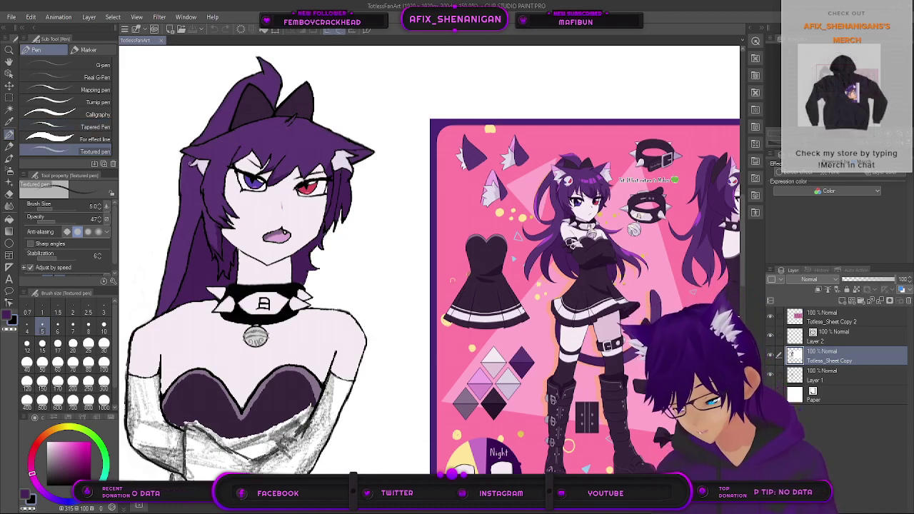
Step: Set the Textured pen's brush size to 4 for detail work on the character's head
key(bracketright)
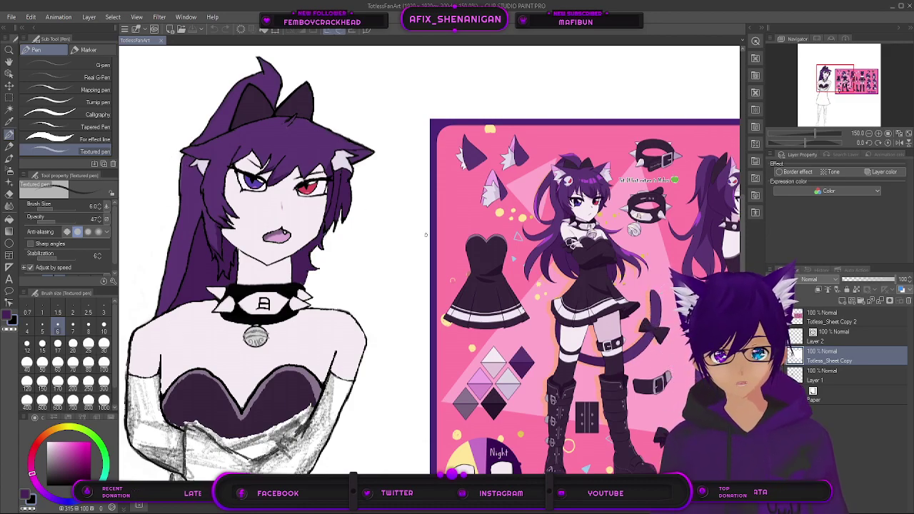
drag(468, 276, 173, 240)
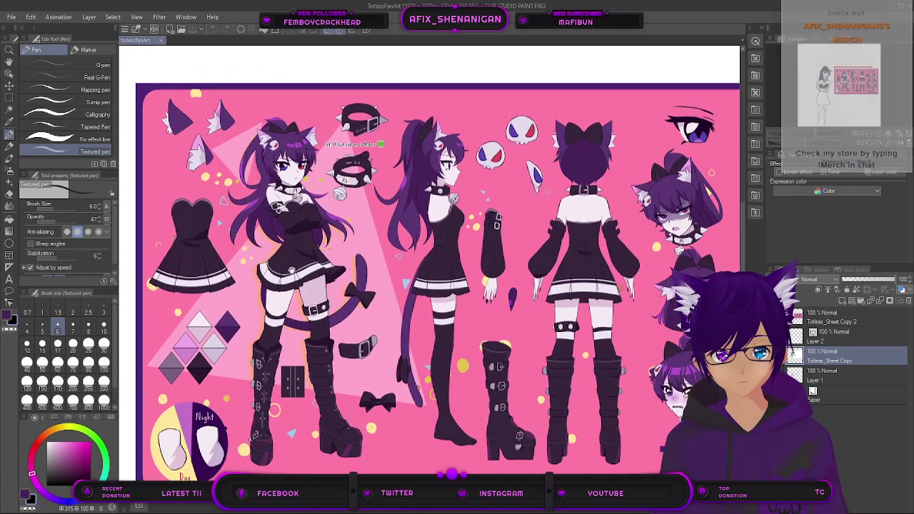
drag(267, 255, 460, 292)
mouse_move(120, 214)
mouse_down()
mouse_move(215, 241)
mouse_move(267, 240)
mouse_up()
scroll(267, 241, up, 3)
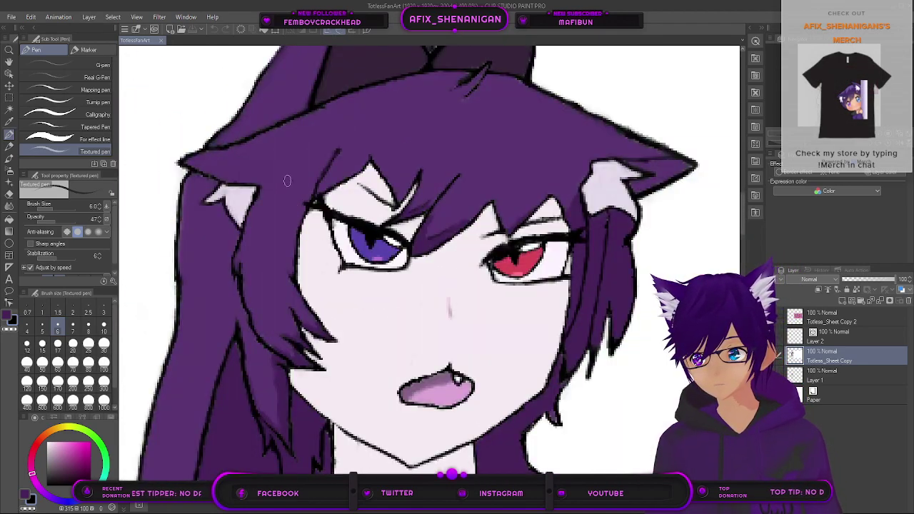
key(bracketleft)
key(bracketleft)
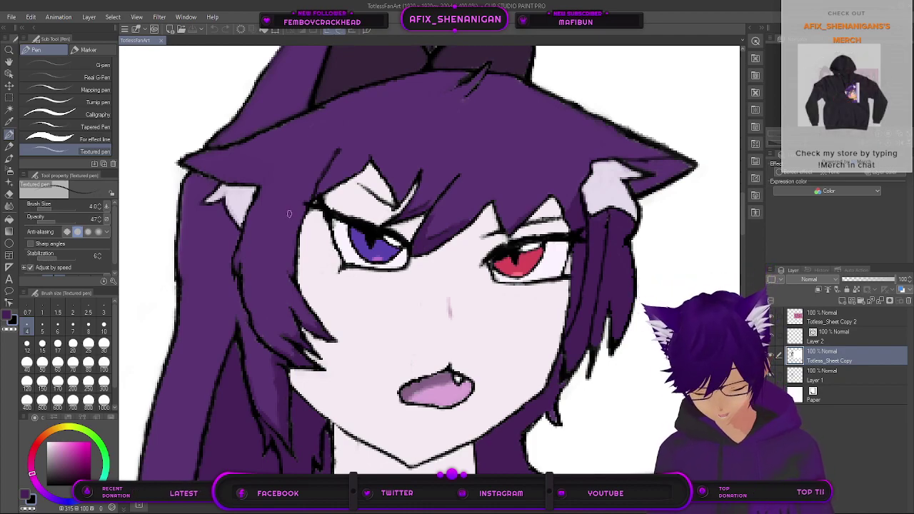
Step: Check the hair clip on the reference sheet and raise the Textured pen's opacity to 100
scroll(287, 211, down, 3)
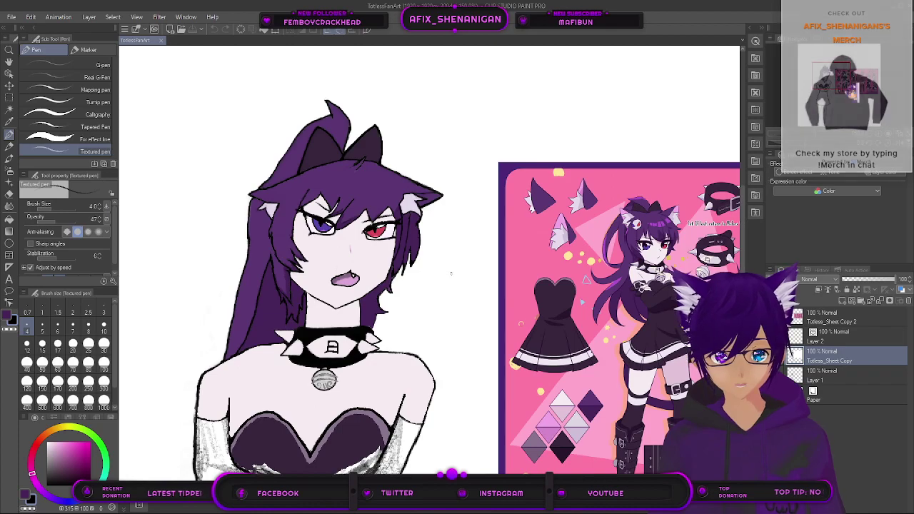
drag(555, 335, 339, 302)
drag(384, 326, 625, 344)
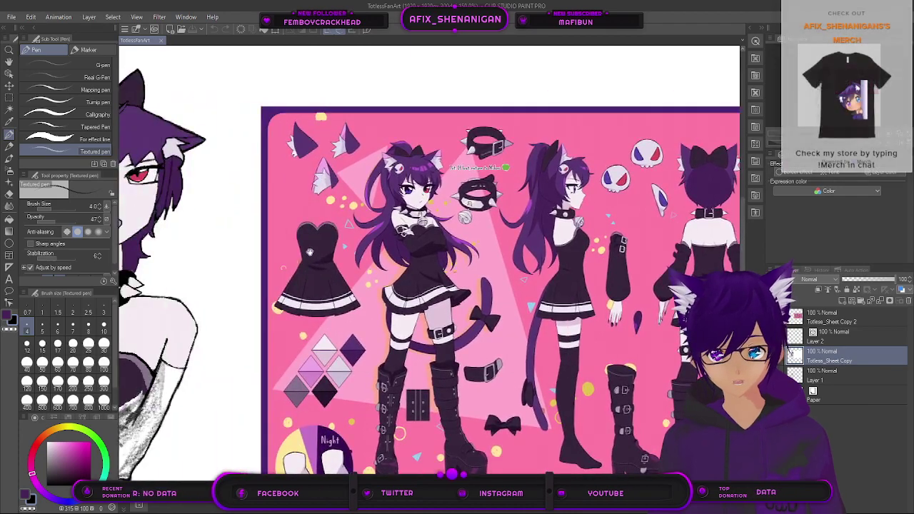
drag(231, 218, 532, 255)
scroll(384, 195, up, 3)
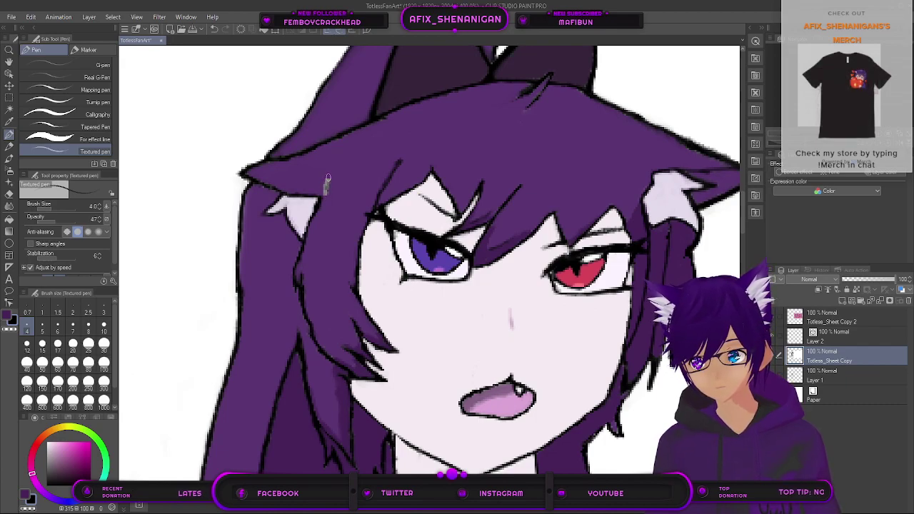
drag(53, 216, 103, 218)
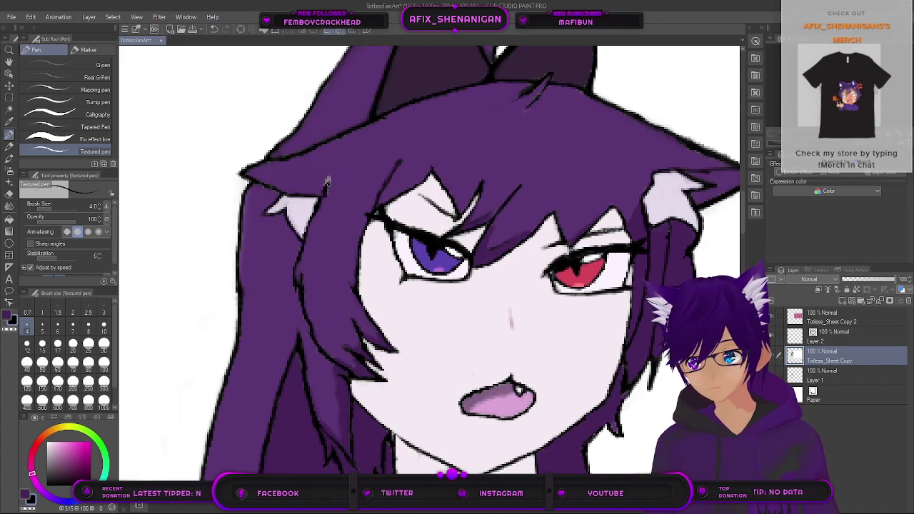
mouse_move(326, 185)
mouse_down()
mouse_move(335, 178)
mouse_move(351, 185)
mouse_up()
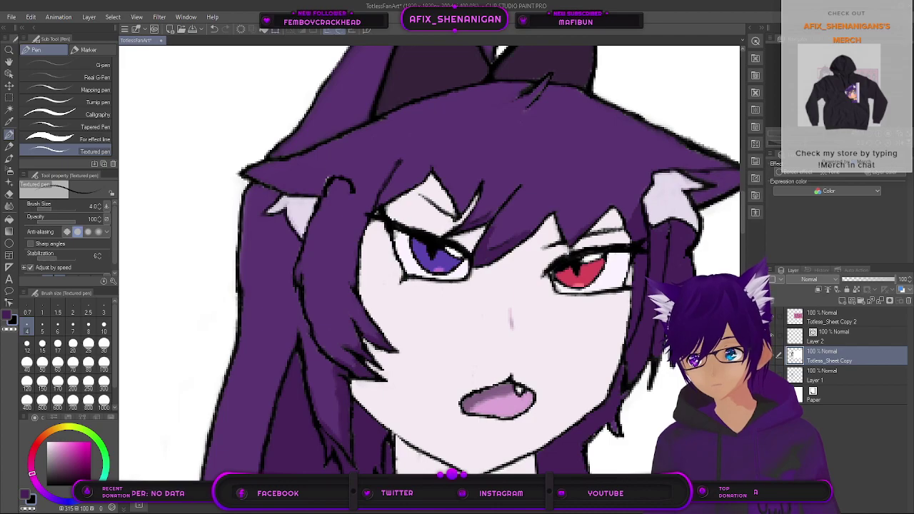
click(214, 30)
click(215, 30)
click(215, 30)
click(215, 30)
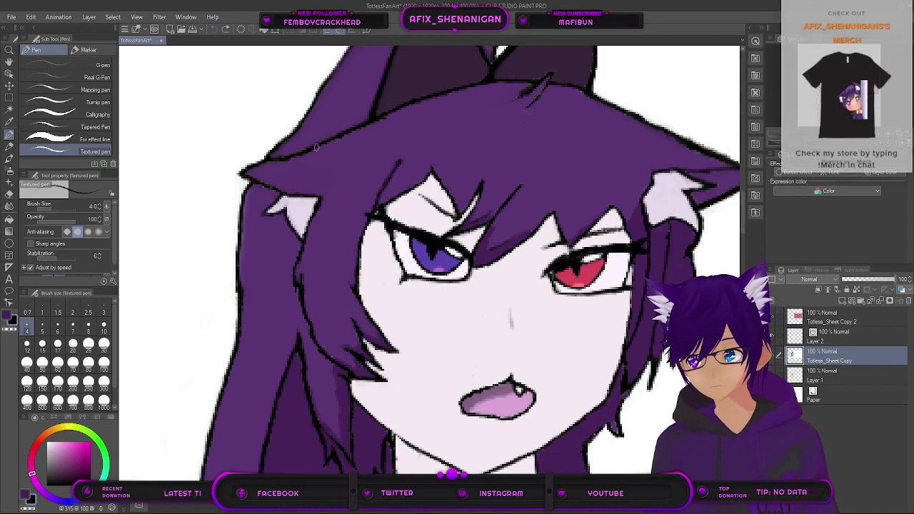
drag(340, 177, 356, 194)
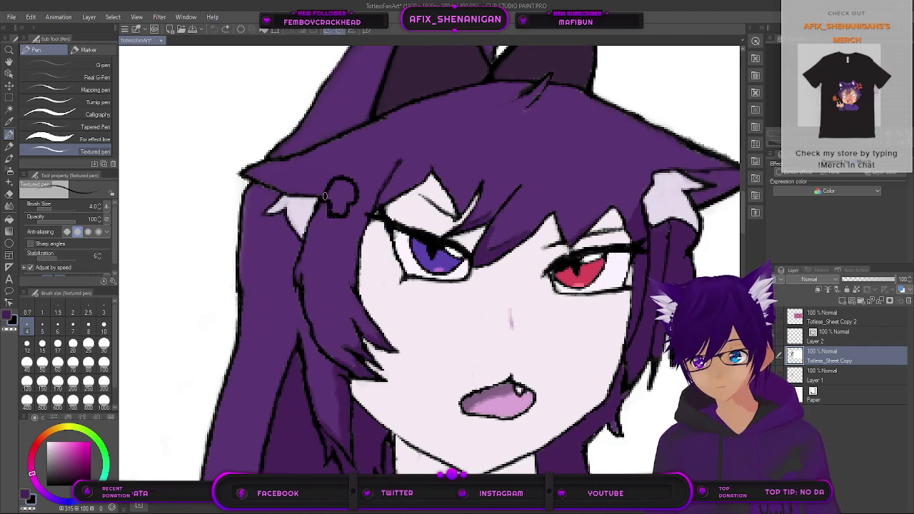
click(214, 31)
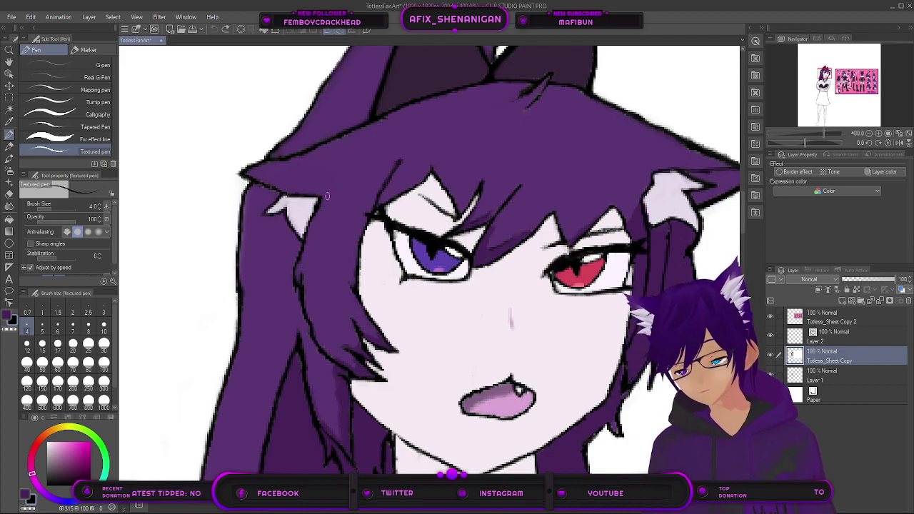
Step: Outline a small black skull-shaped hair clip on the hair between the ear and the blue eye, and reduce the brush size to 2
mouse_move(333, 171)
mouse_down()
mouse_move(343, 170)
mouse_move(352, 188)
mouse_up()
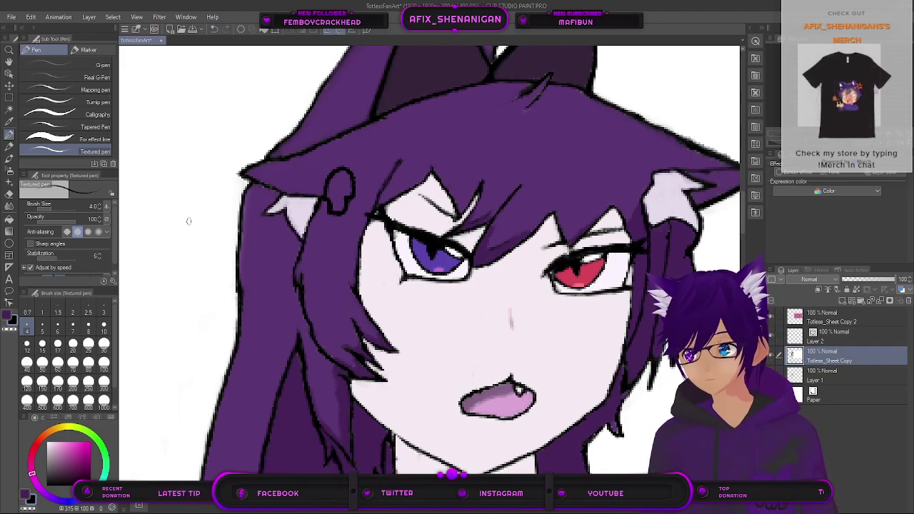
click(72, 314)
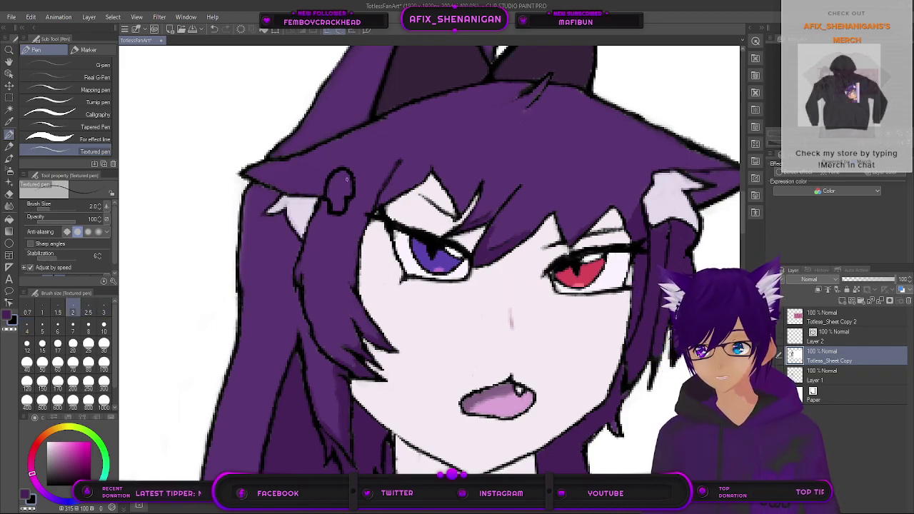
Step: Sample the pale inner-ear fur colour from the reference sheet as the main drawing colour with the Eyedropper
click(6, 315)
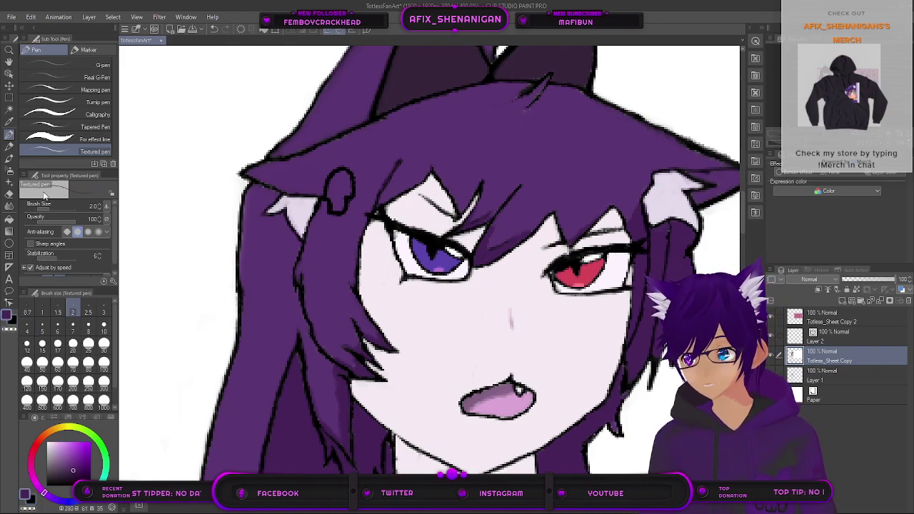
click(10, 122)
mouse_move(458, 287)
mouse_down()
mouse_move(212, 227)
mouse_move(216, 220)
mouse_up()
mouse_move(618, 323)
mouse_down()
mouse_move(410, 255)
mouse_move(185, 327)
mouse_up()
drag(618, 241, 501, 277)
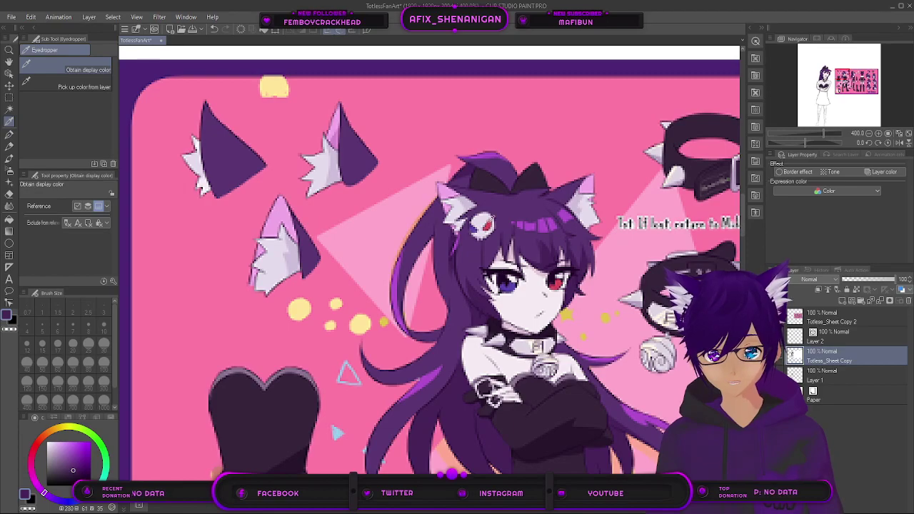
click(202, 187)
Step: Fill the inside of the skull hair clip with the sampled pale colour, referring only to the editing layer
mouse_move(183, 232)
mouse_down()
mouse_move(285, 265)
mouse_move(551, 324)
mouse_up()
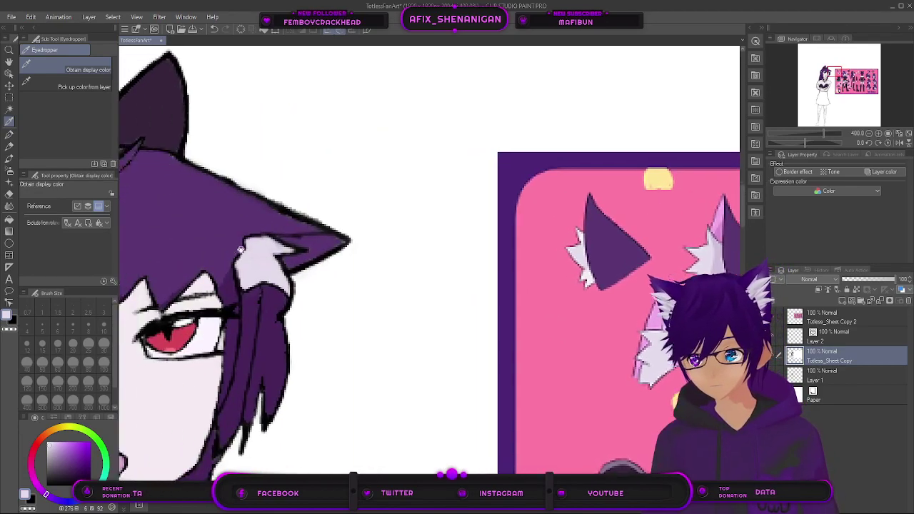
drag(222, 253, 606, 281)
click(9, 135)
scroll(314, 243, up, 2)
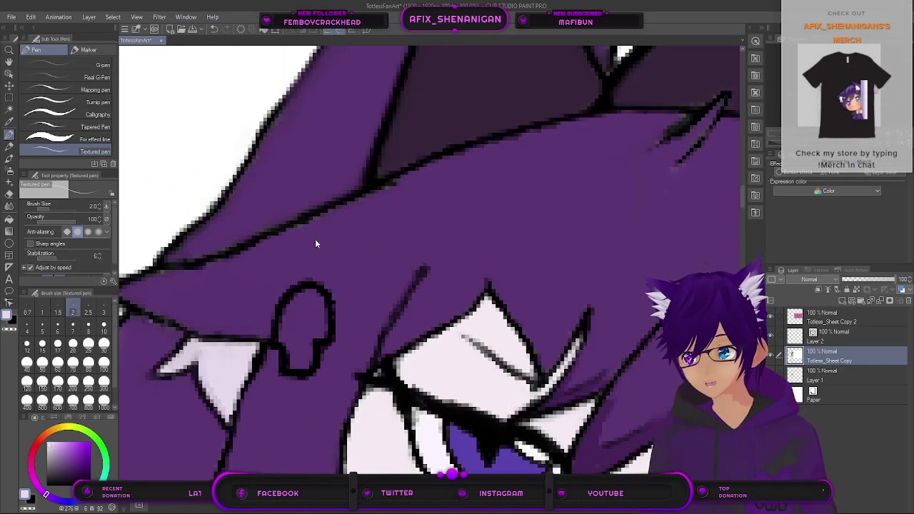
click(10, 220)
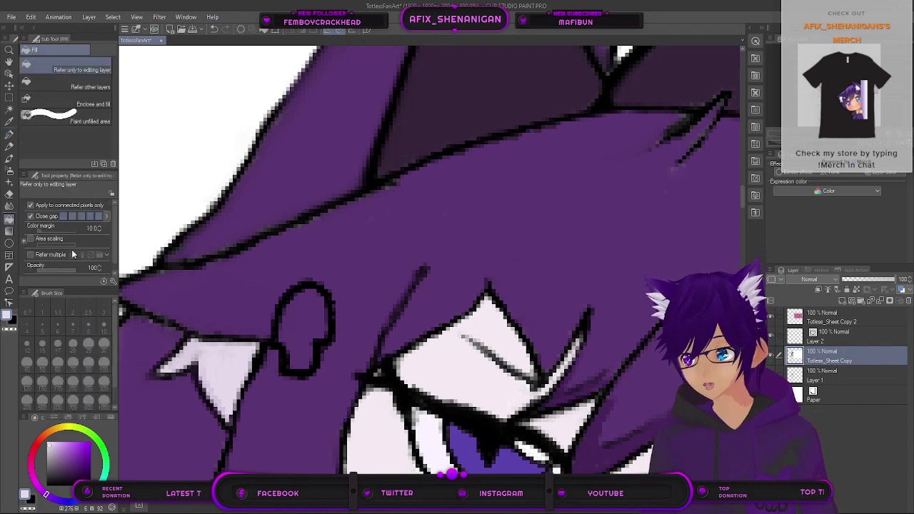
click(307, 311)
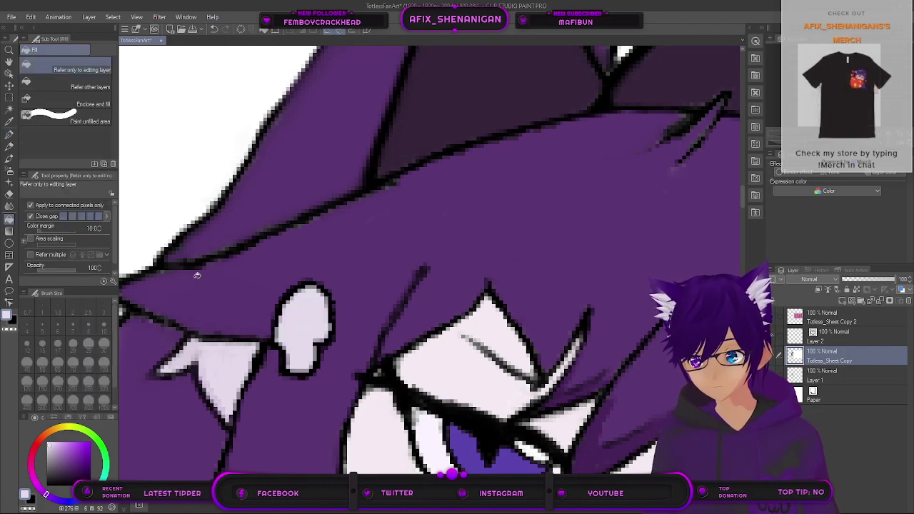
Step: Switch to the Textured pen with black as the drawing colour and examine the skull clip's face on the reference sheet
click(10, 135)
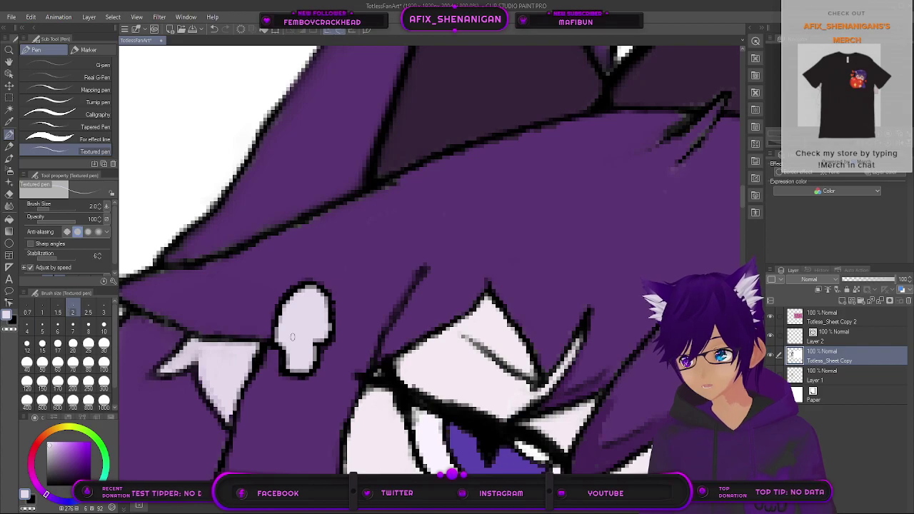
drag(531, 334, 329, 268)
drag(621, 318, 340, 281)
drag(571, 327, 268, 294)
scroll(463, 287, down, 2)
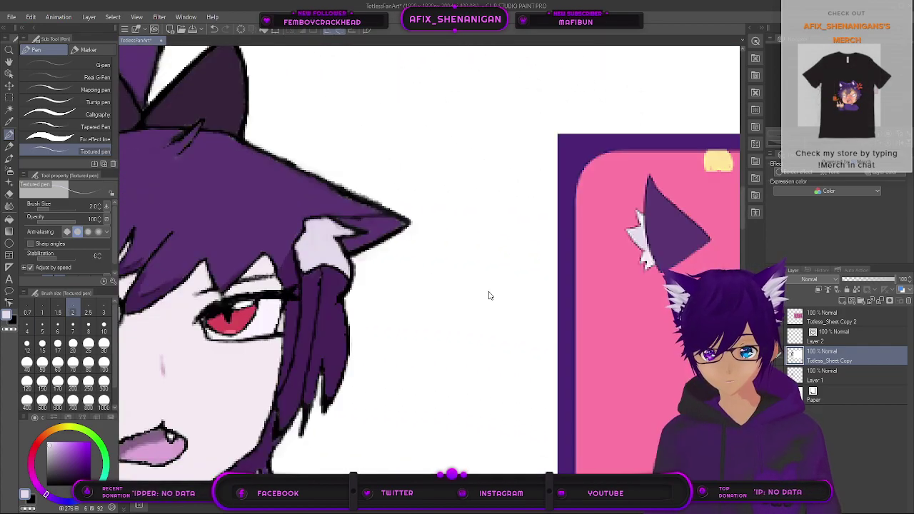
scroll(530, 302, down, 2)
drag(612, 362, 455, 318)
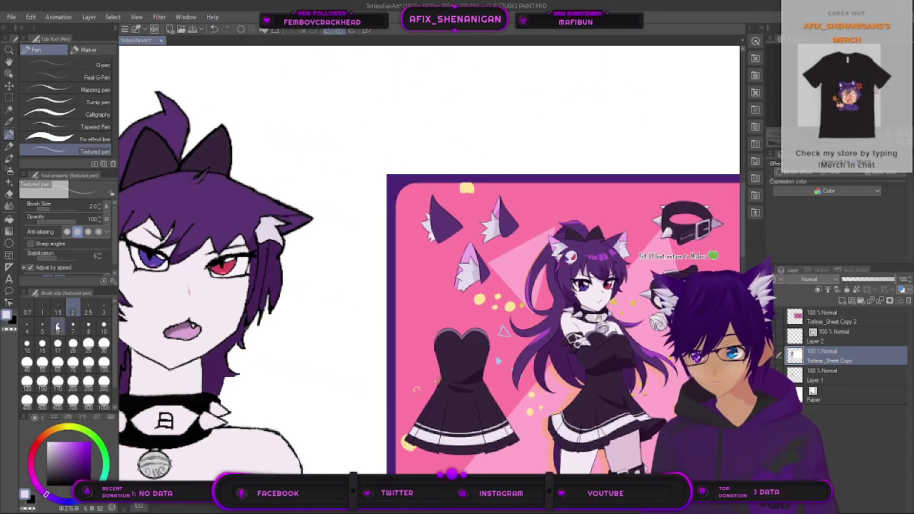
click(13, 321)
drag(621, 371, 325, 314)
drag(706, 395, 605, 387)
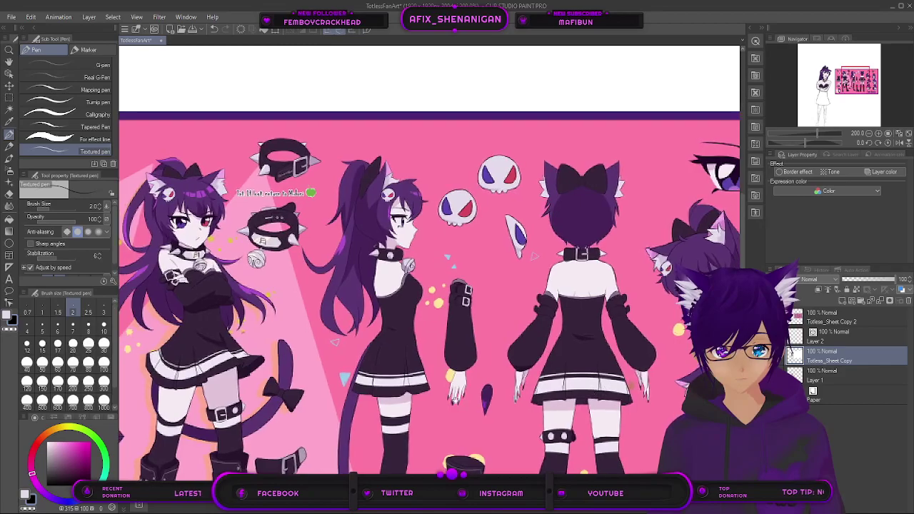
drag(484, 399, 765, 394)
mouse_move(322, 278)
mouse_down()
mouse_move(628, 289)
mouse_move(478, 281)
mouse_move(499, 267)
mouse_up()
scroll(467, 195, up, 2)
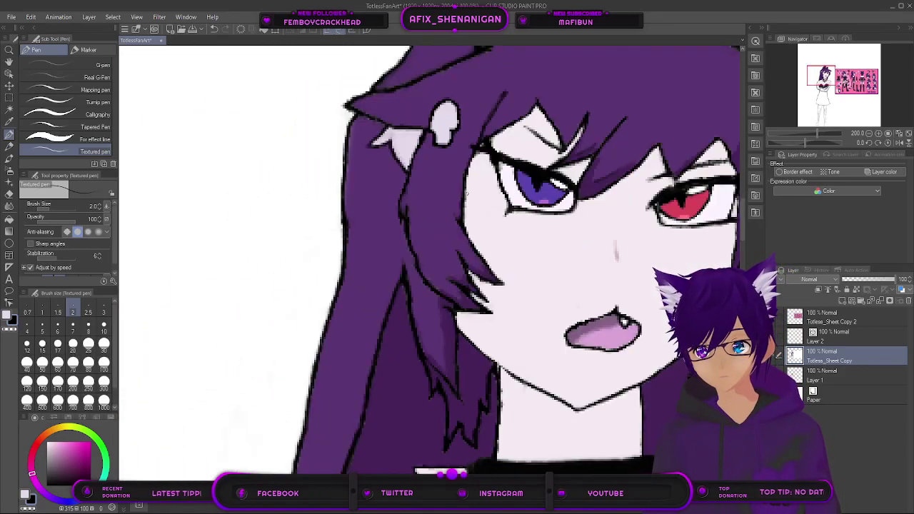
Step: Draw black angled eye sockets, a nose and teeth lines inside the skull hair clip with the Textured pen at size 2
drag(456, 120, 378, 262)
scroll(378, 261, up, 2)
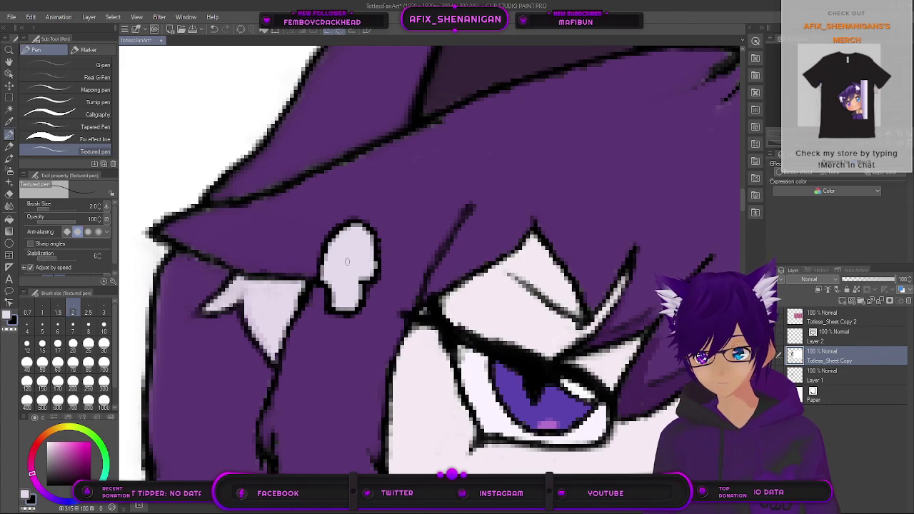
drag(348, 273, 360, 249)
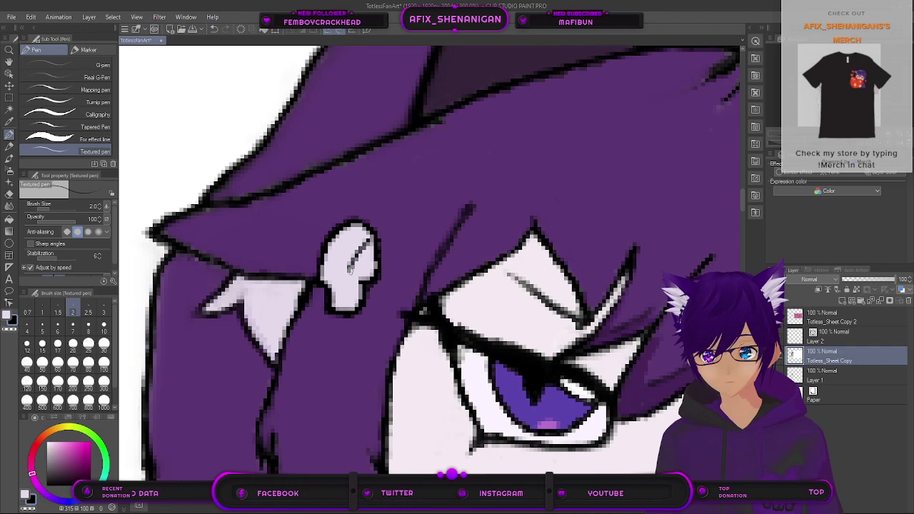
mouse_move(370, 252)
mouse_down()
mouse_move(369, 243)
mouse_move(349, 267)
mouse_up()
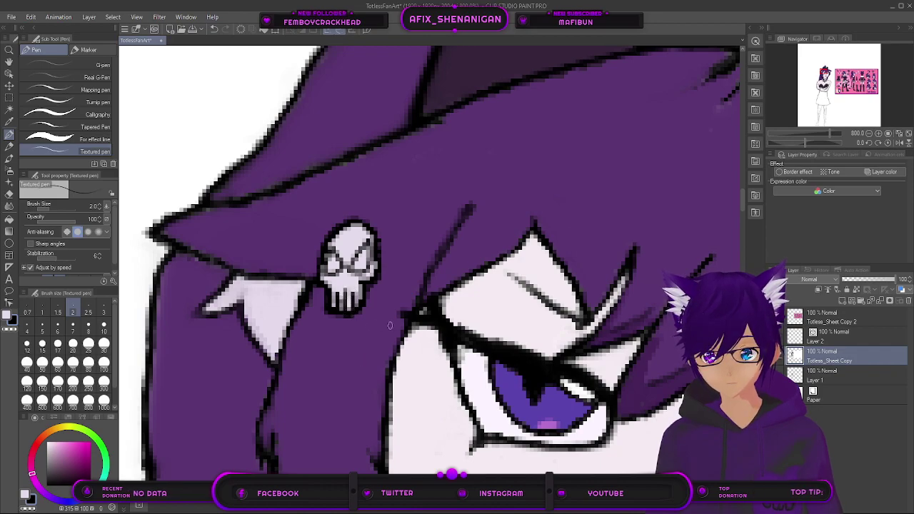
Step: Sample the red of the skull clip's eye from the reference sheet with the Eyedropper
scroll(391, 325, down, 5)
drag(505, 410, 370, 317)
drag(463, 347, 361, 315)
mouse_move(518, 362)
mouse_down()
mouse_move(343, 338)
mouse_move(355, 343)
mouse_up()
drag(521, 333, 401, 328)
drag(355, 306, 614, 348)
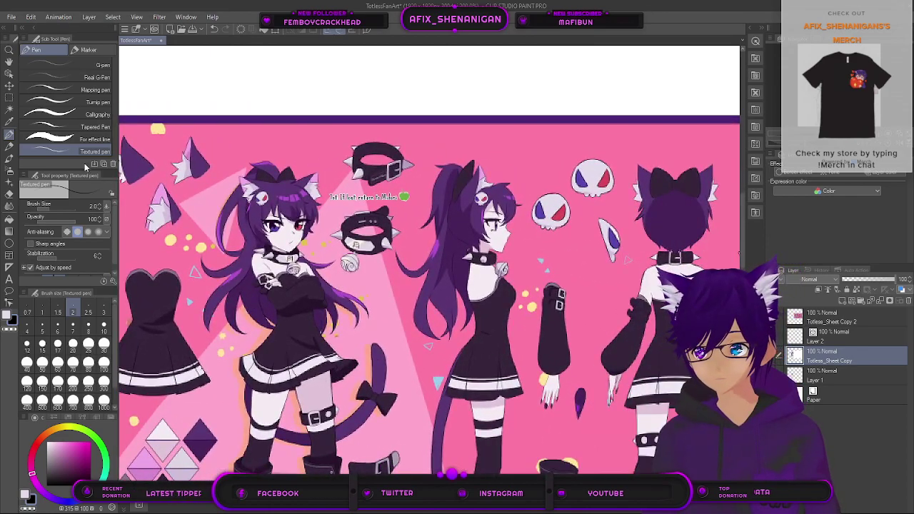
key(i)
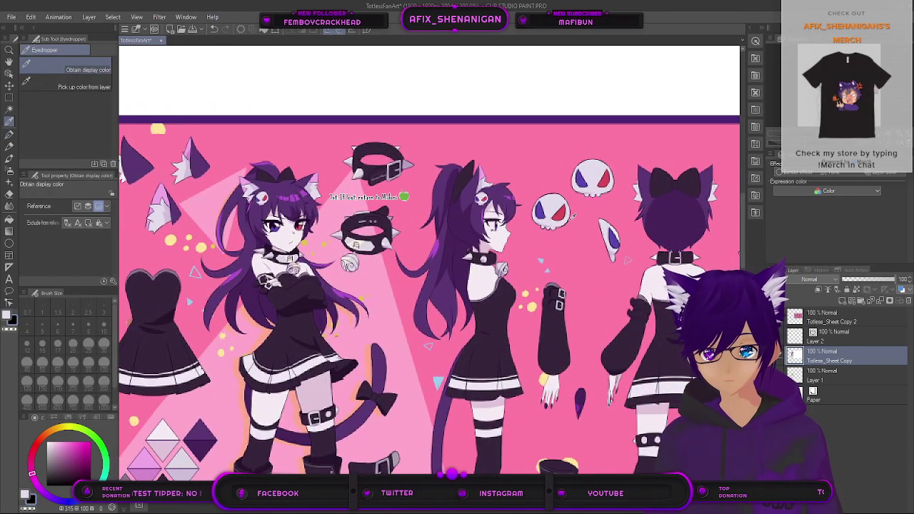
click(560, 214)
Step: Fill the skull clip's right-hand eye socket with the sampled red, referring only to the editing layer
mouse_move(275, 254)
mouse_down()
mouse_move(624, 294)
mouse_move(570, 298)
mouse_up()
drag(228, 254, 81, 267)
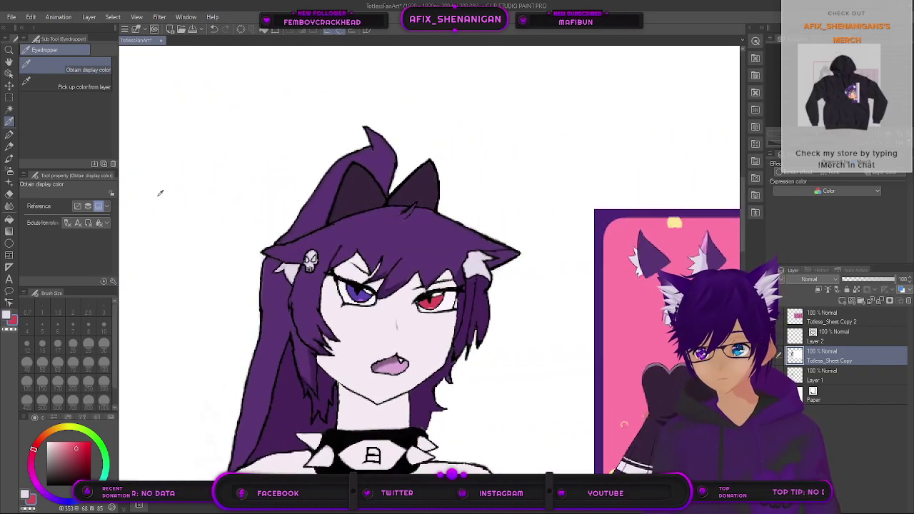
click(11, 226)
scroll(307, 246, up, 5)
click(338, 322)
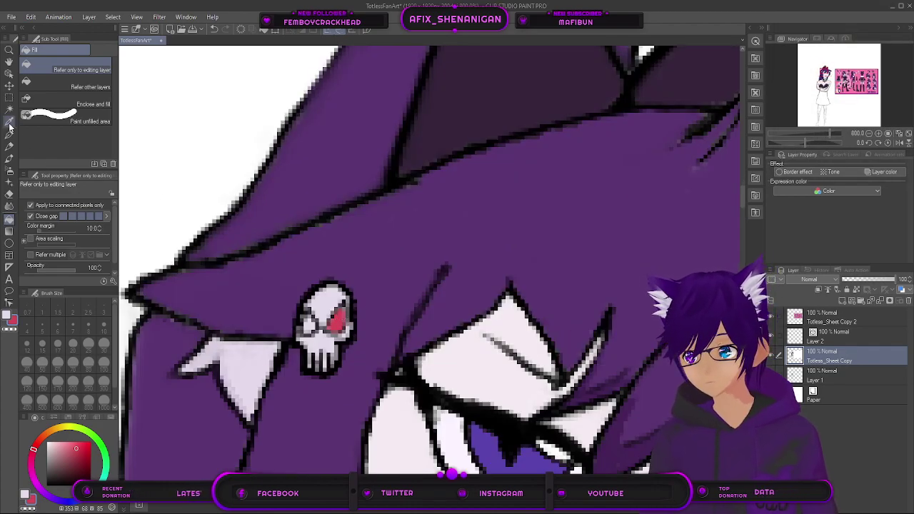
Step: Sample the blue-violet of the skull clip's other eye from the reference sheet with the Eyedropper
click(10, 125)
scroll(289, 293, down, 5)
drag(520, 335, 442, 318)
drag(611, 271, 378, 269)
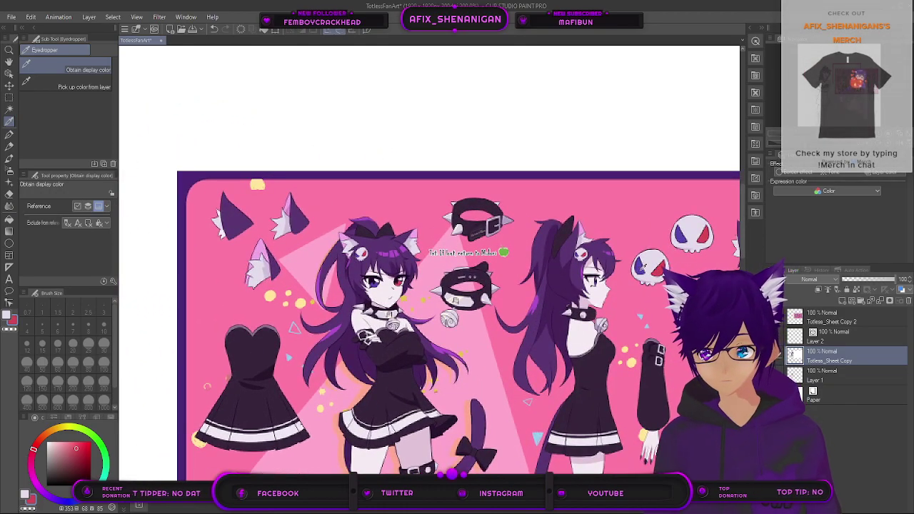
click(638, 269)
Step: Fill the skull clip's left-hand eye socket with the sampled blue-violet
mouse_move(229, 290)
mouse_down()
mouse_move(465, 322)
mouse_move(450, 323)
mouse_up()
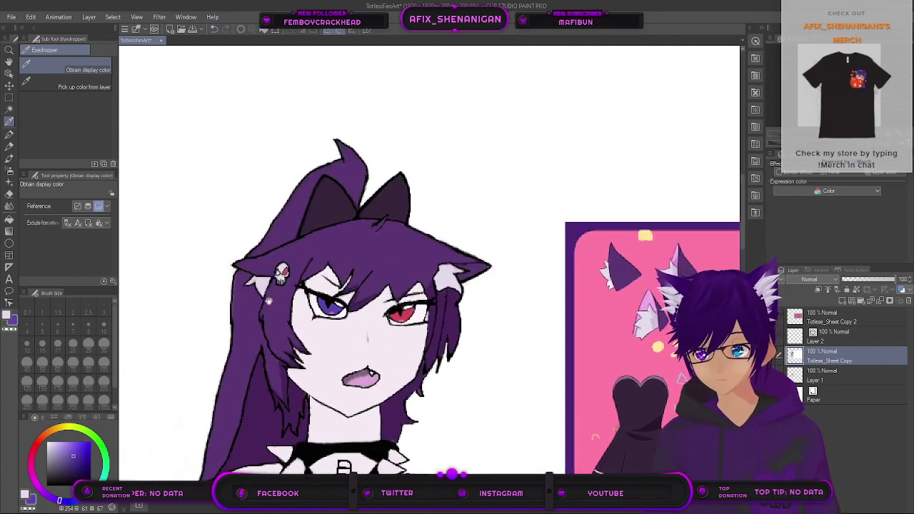
scroll(291, 278, up, 4)
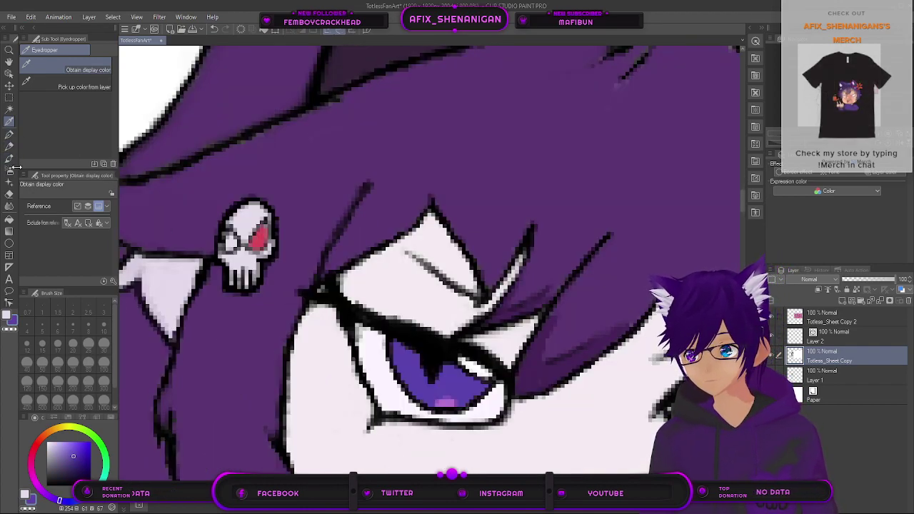
click(10, 219)
scroll(244, 241, up, 2)
click(233, 240)
Step: Compare the character's coloured head and finished hair clip with the reference sheet
scroll(236, 240, down, 2)
scroll(274, 262, down, 5)
drag(406, 366, 249, 325)
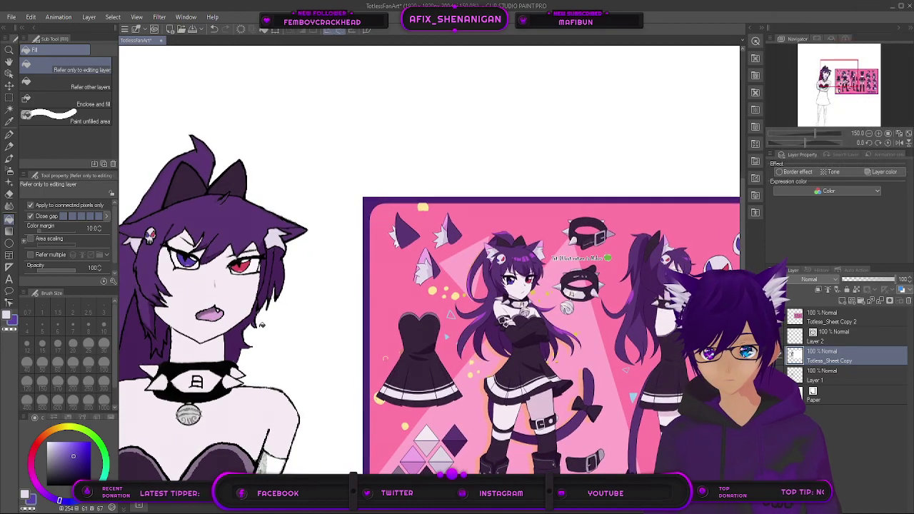
scroll(264, 324, down, 1)
scroll(279, 333, down, 1)
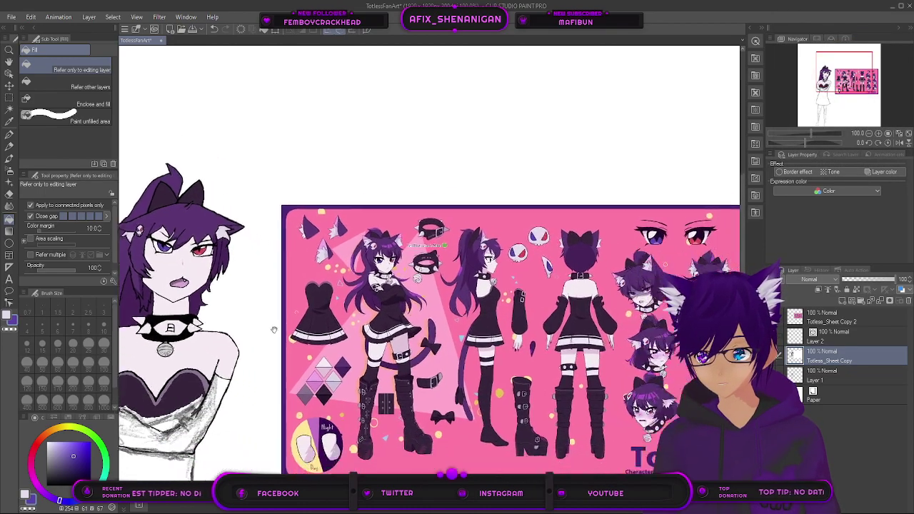
scroll(507, 373, up, 2)
scroll(453, 326, up, 1)
scroll(457, 327, down, 1)
drag(479, 349, 270, 302)
mouse_move(678, 403)
mouse_down()
mouse_move(481, 366)
mouse_move(443, 371)
mouse_move(609, 391)
mouse_up()
drag(247, 327, 548, 375)
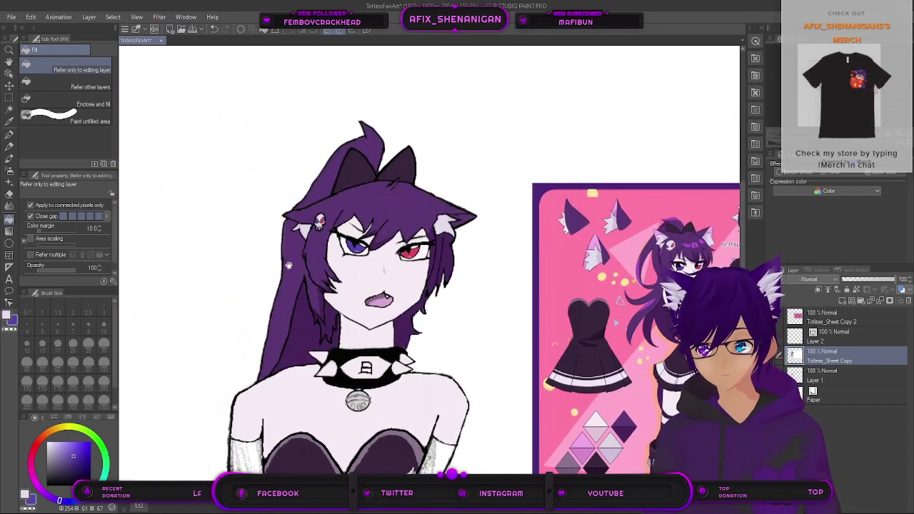
scroll(286, 265, down, 1)
scroll(314, 241, up, 3)
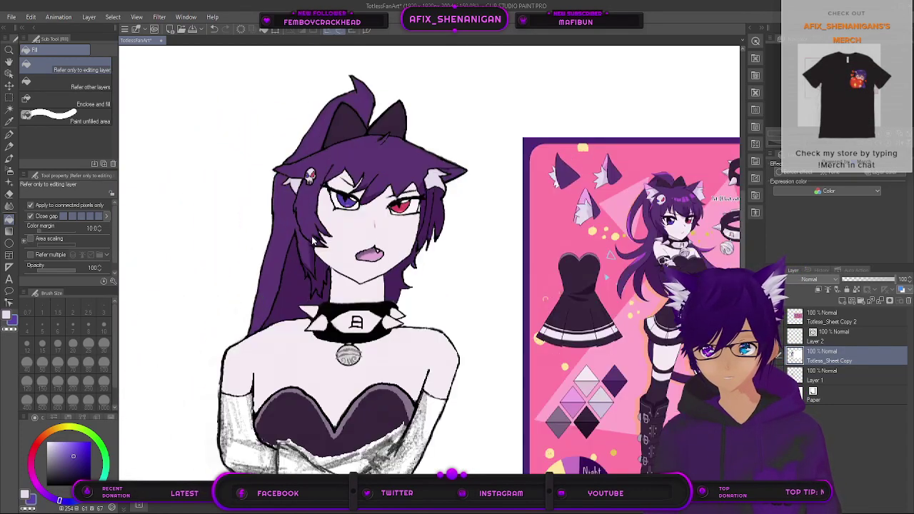
drag(297, 247, 381, 280)
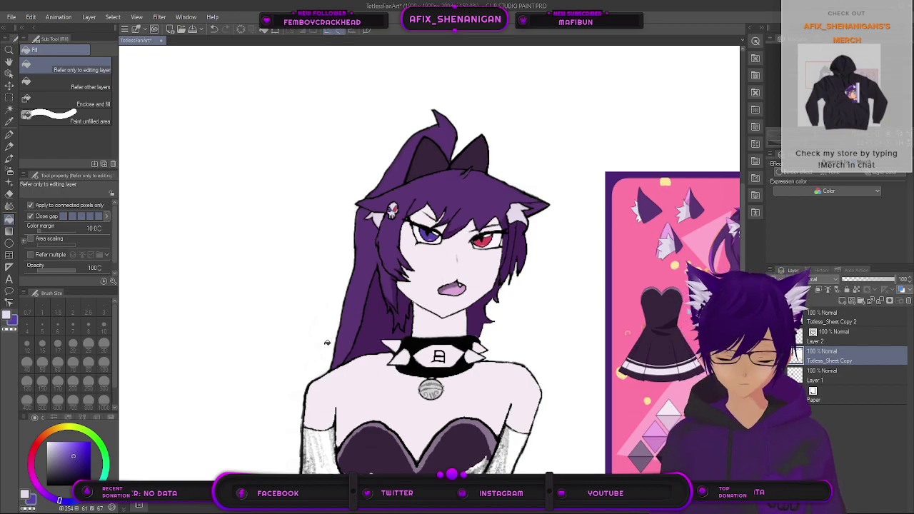
Step: Examine the detached sleeves and outfit on the reference sheet against the character's uncoloured arms
mouse_move(405, 367)
mouse_down()
mouse_move(333, 282)
mouse_move(278, 164)
mouse_move(292, 220)
mouse_move(250, 257)
mouse_move(168, 295)
mouse_up()
drag(360, 305, 196, 307)
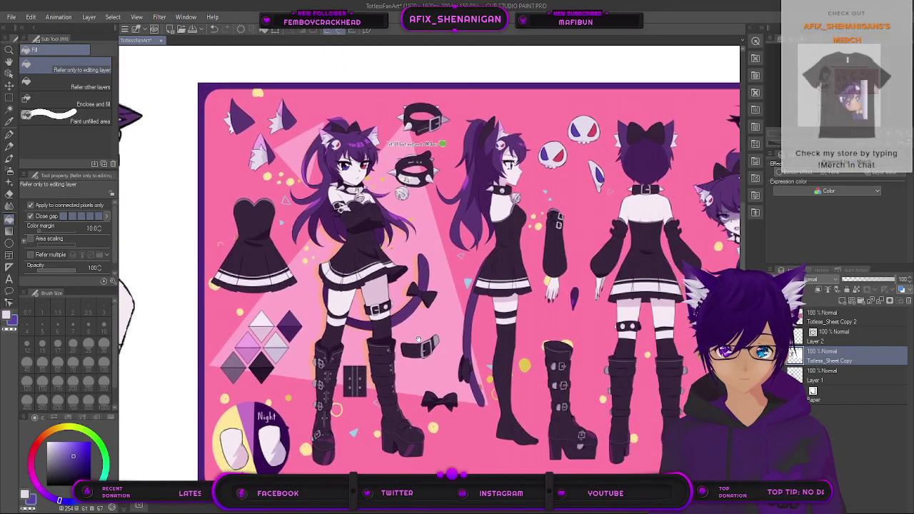
drag(490, 352, 308, 368)
drag(216, 378, 387, 338)
drag(227, 356, 372, 356)
drag(239, 331, 401, 345)
drag(275, 335, 331, 333)
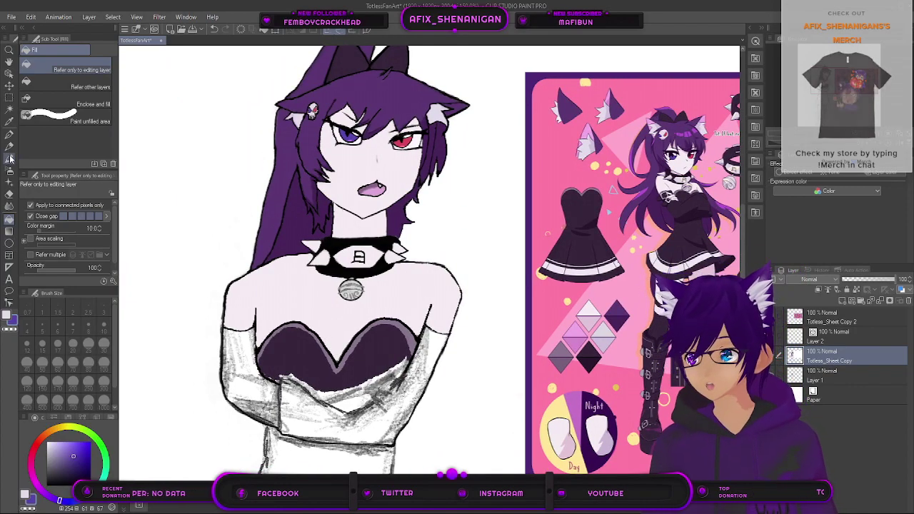
Step: Sample the muted purple trim at the top of the detached sleeve on the reference sheet with the Eyedropper
click(8, 134)
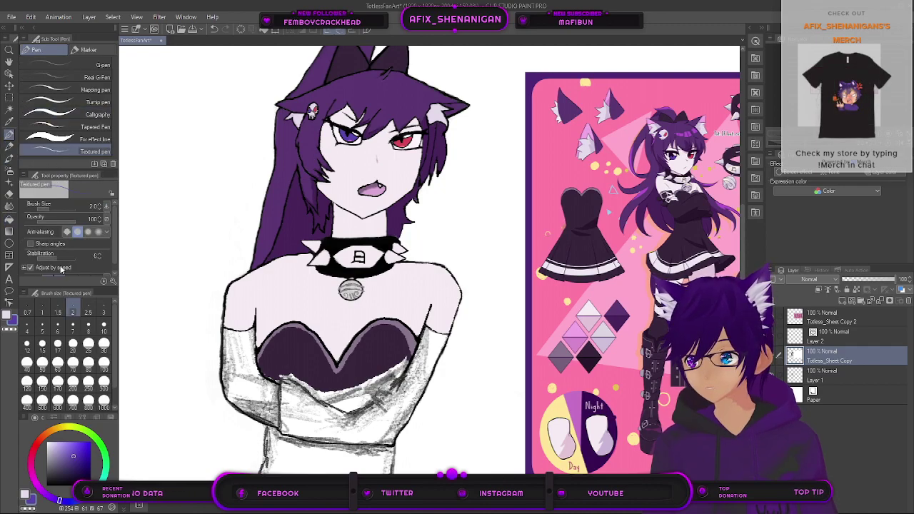
drag(80, 468, 112, 504)
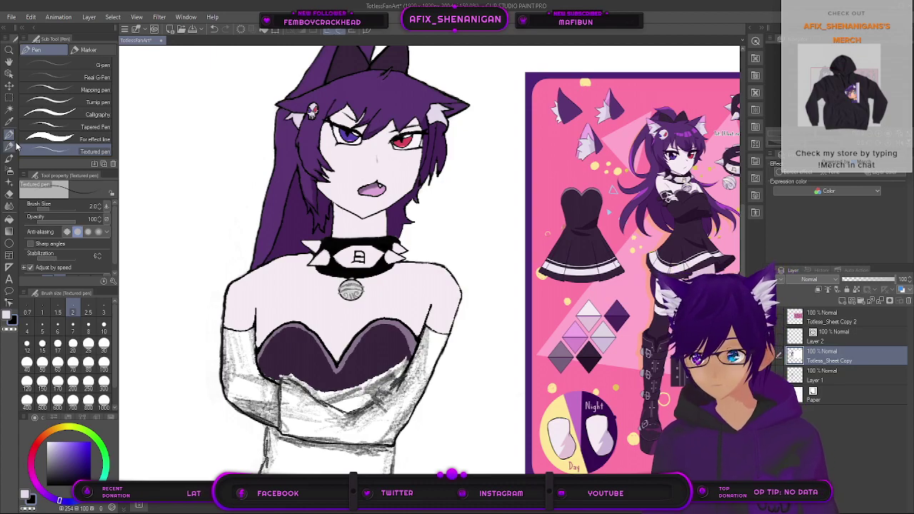
click(10, 121)
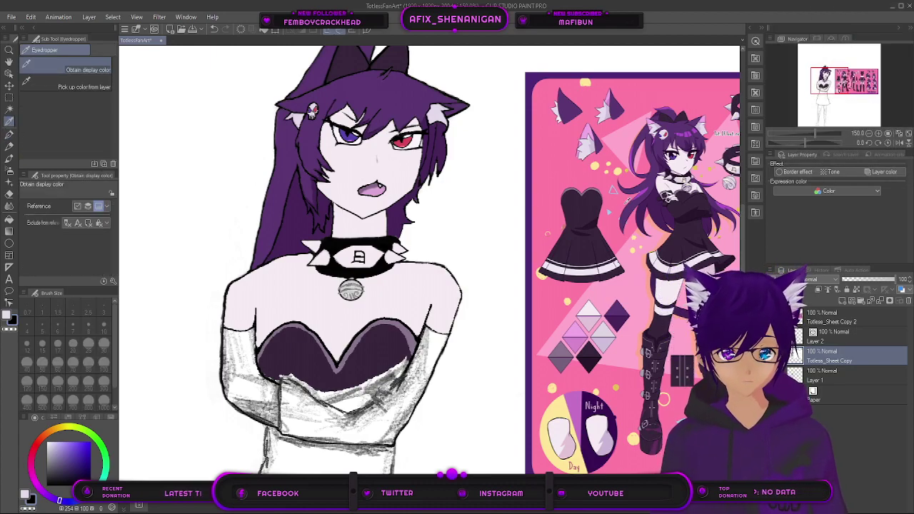
drag(668, 228, 388, 232)
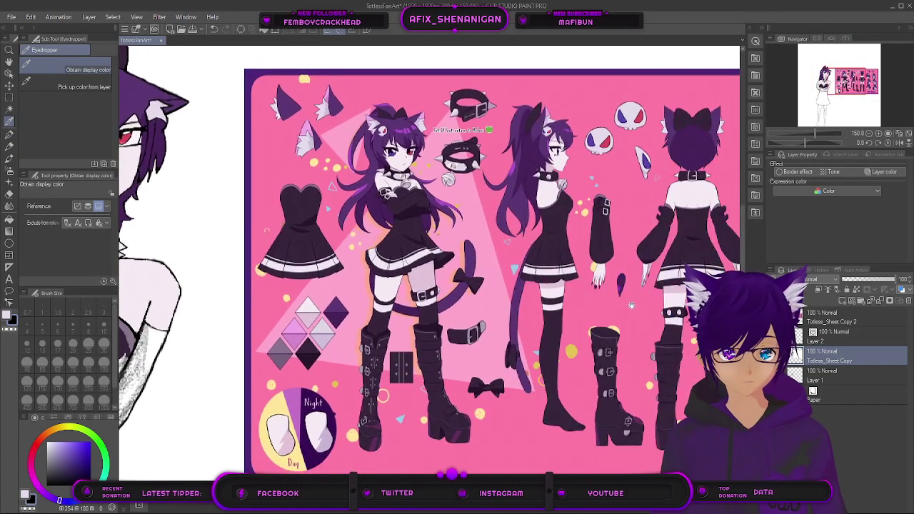
drag(634, 337, 544, 361)
scroll(546, 256, up, 5)
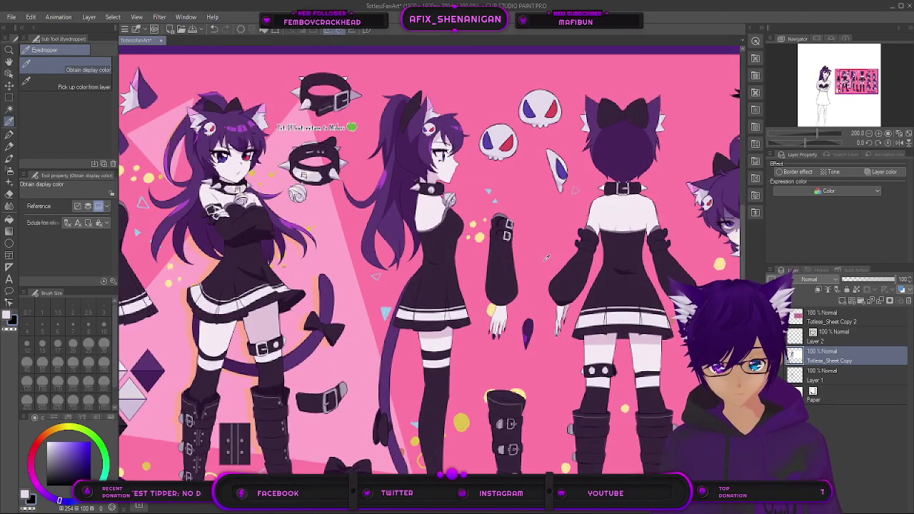
click(456, 168)
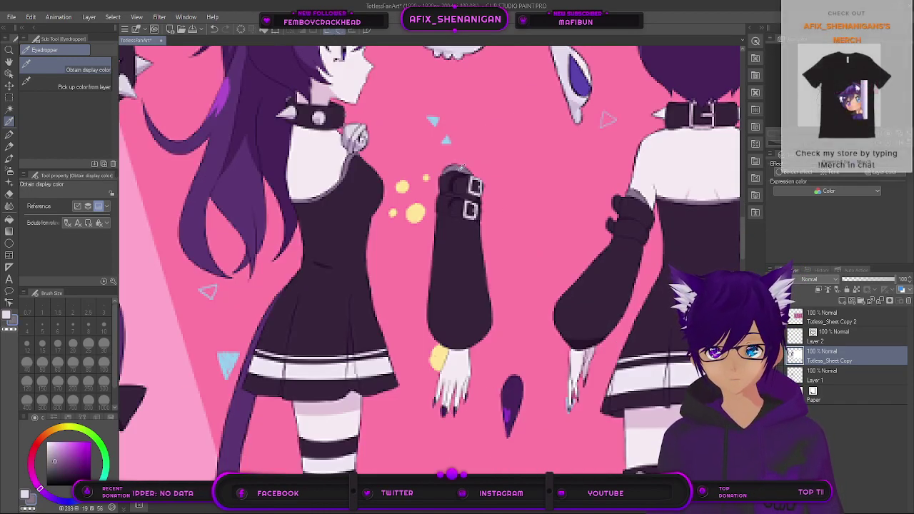
Step: Paint the muted purple trim along the upper edge of the left-hand sleeve with the Textured pen, raising the brush size to 5
drag(205, 276, 577, 277)
drag(225, 334, 551, 308)
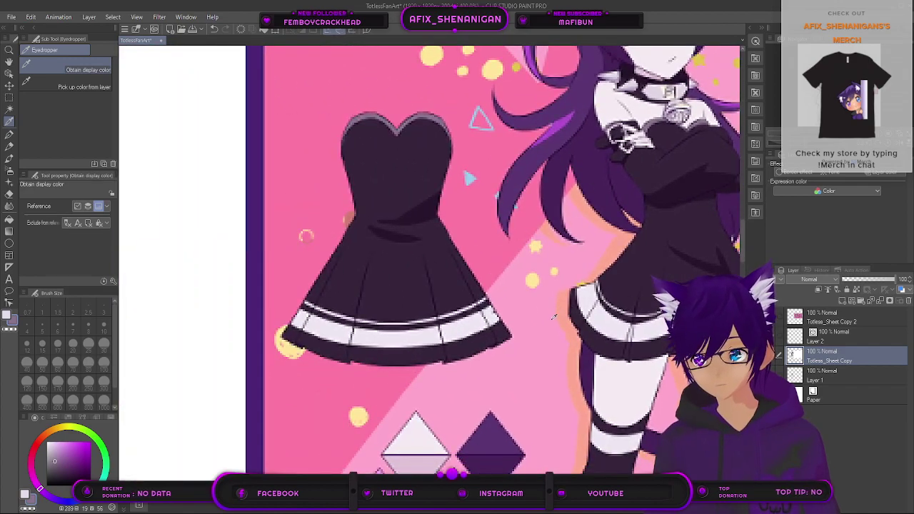
scroll(539, 324, down, 2)
drag(274, 367, 554, 287)
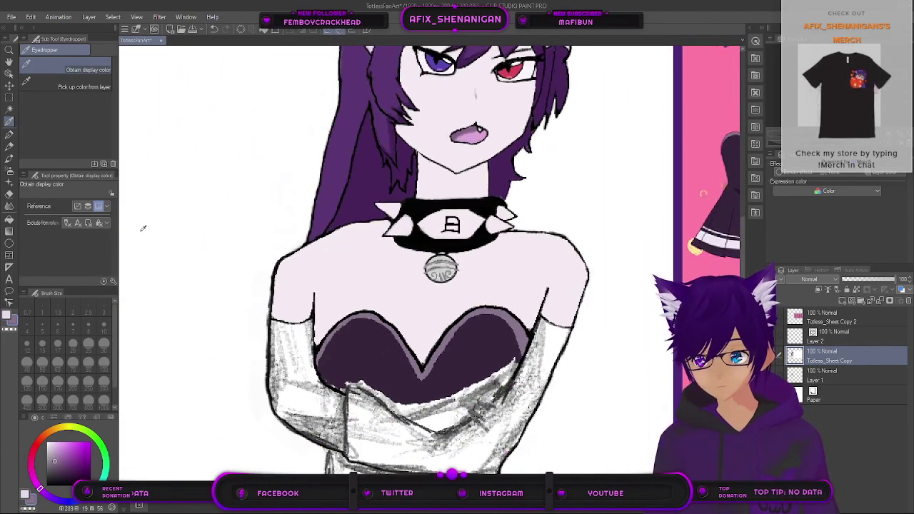
click(10, 136)
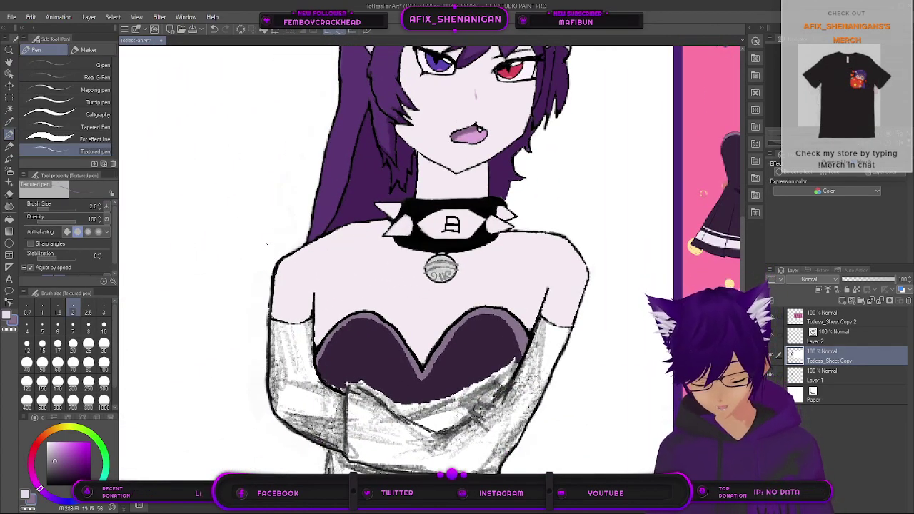
scroll(287, 354, up, 3)
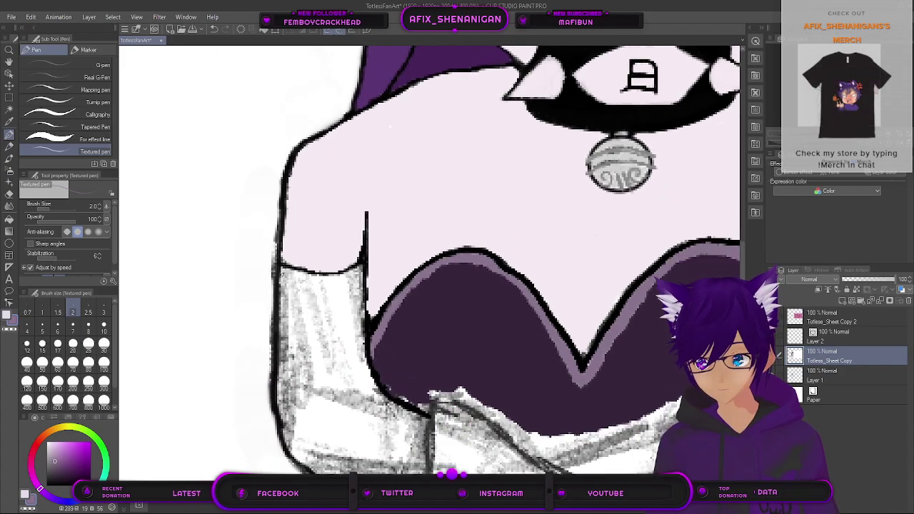
key(bracketright)
key(bracketright)
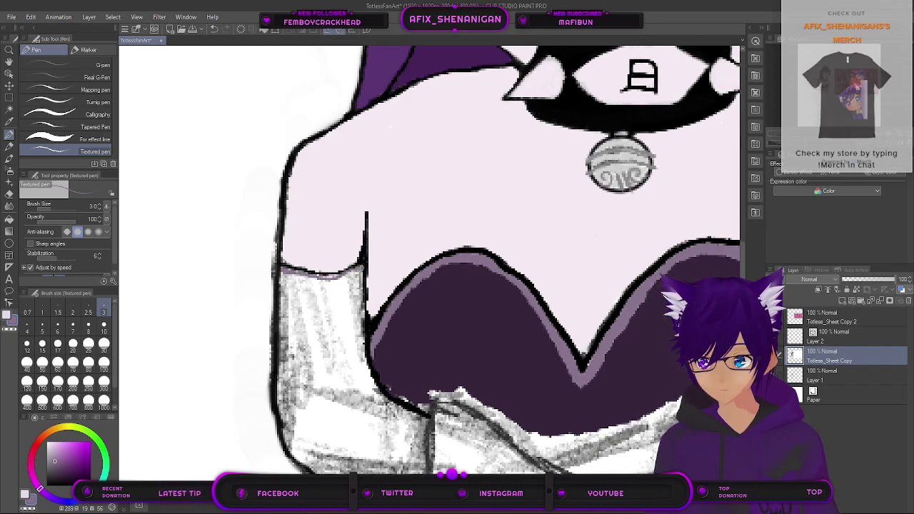
key(bracketright)
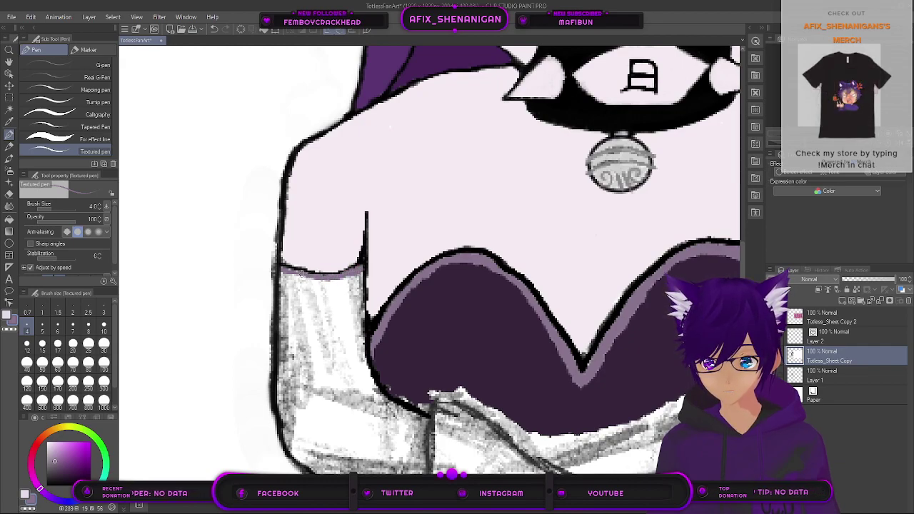
key(bracketright)
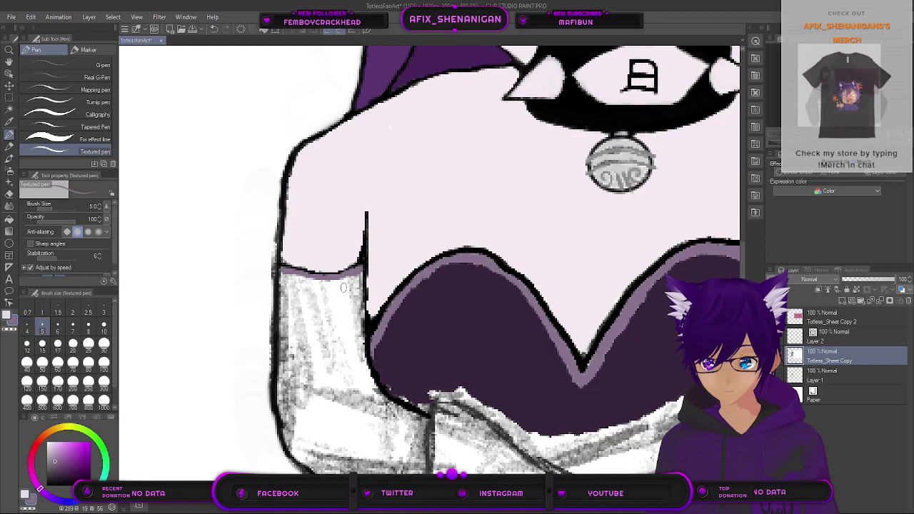
Step: Examine the outfit and detached sleeves on the reference sheet against the character's arms
scroll(347, 289, down, 3)
drag(487, 344, 327, 342)
drag(522, 281, 412, 306)
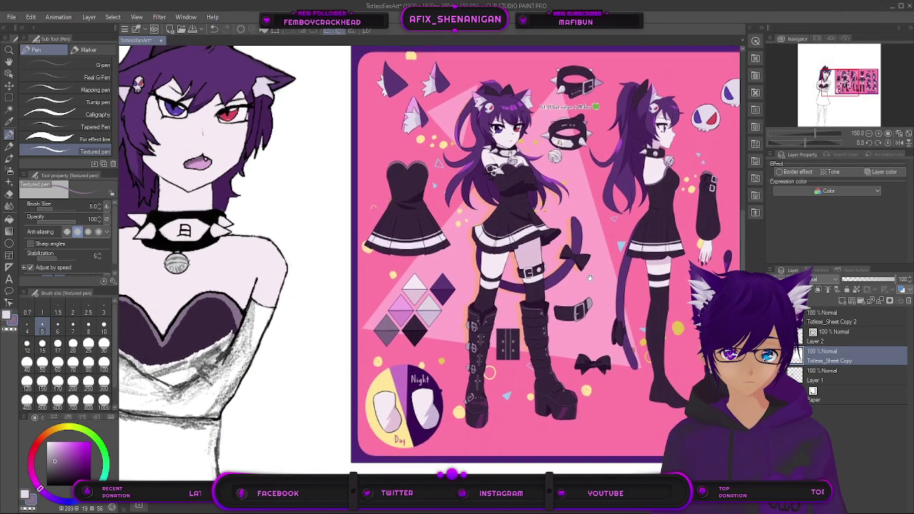
drag(635, 295, 386, 289)
drag(537, 307, 437, 312)
scroll(385, 329, left, 6)
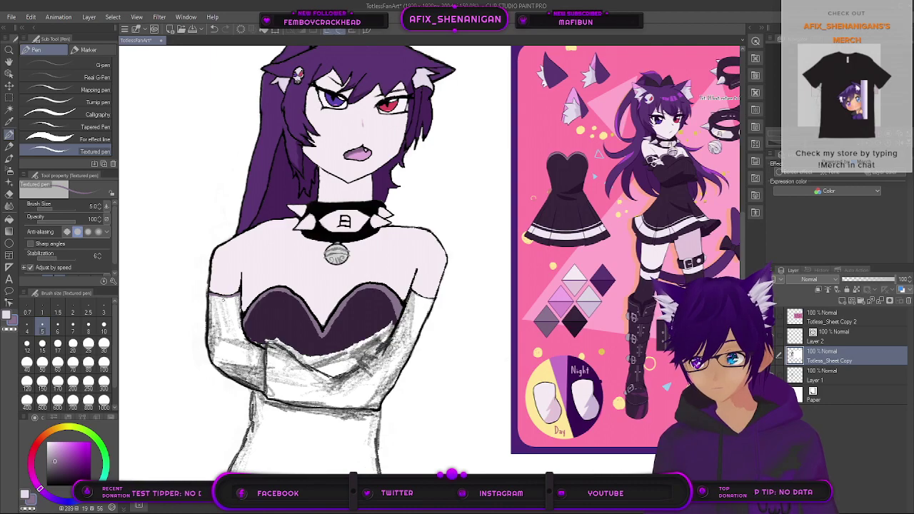
drag(477, 237, 258, 286)
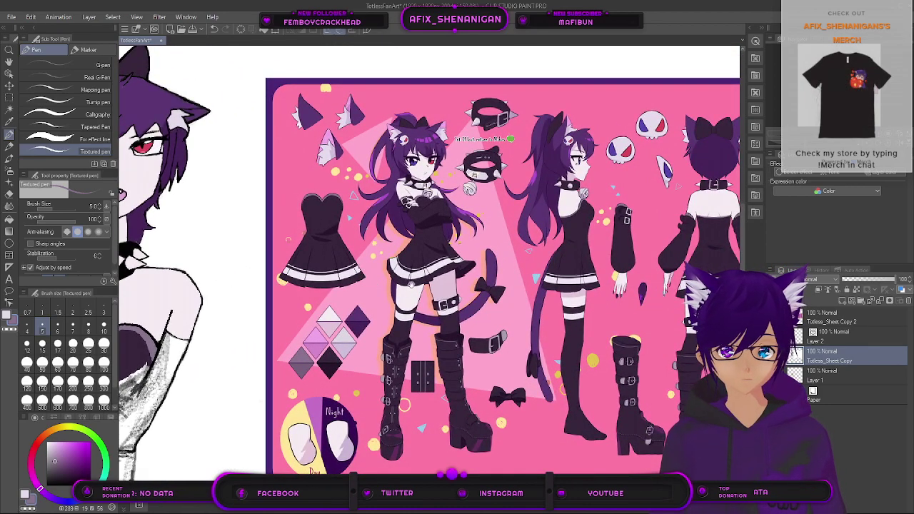
drag(299, 305, 341, 305)
Step: Sample the pale lilac of the detached sleeve's lower buckle on the reference sheet with the Eyedropper
key(i)
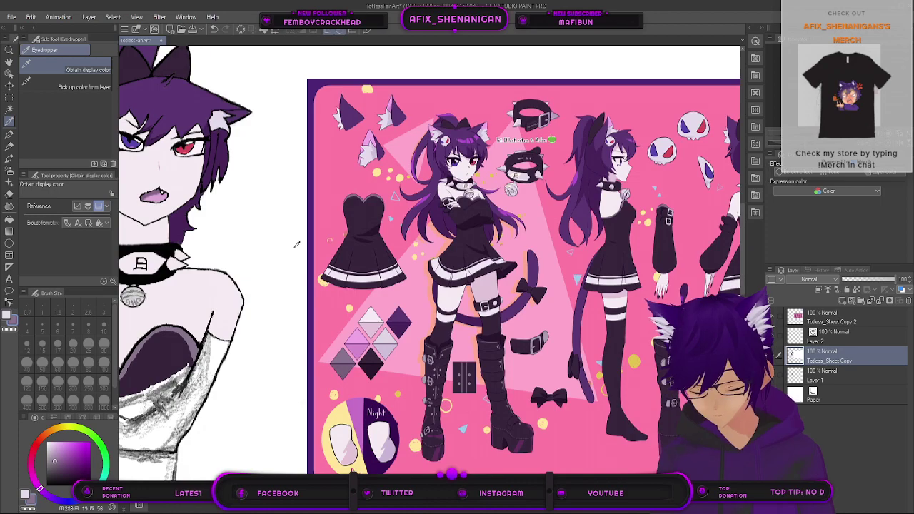
drag(678, 224, 370, 232)
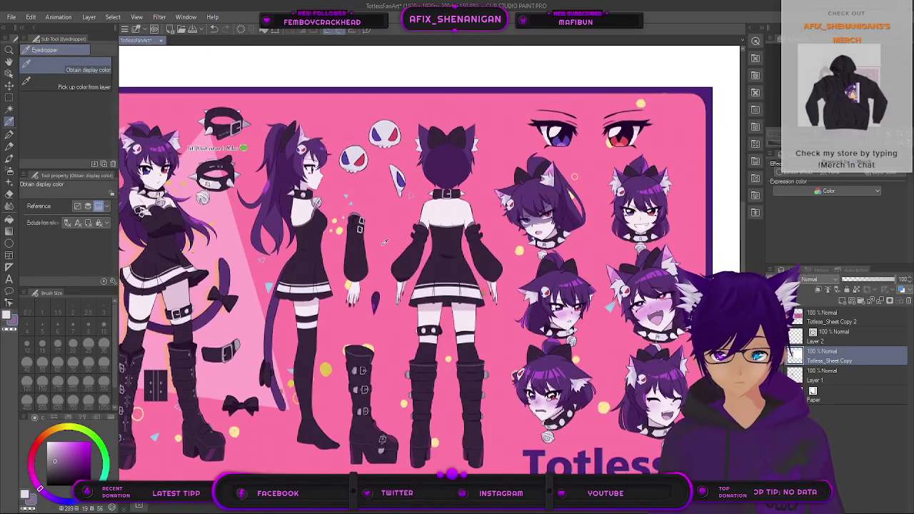
scroll(384, 241, up, 3)
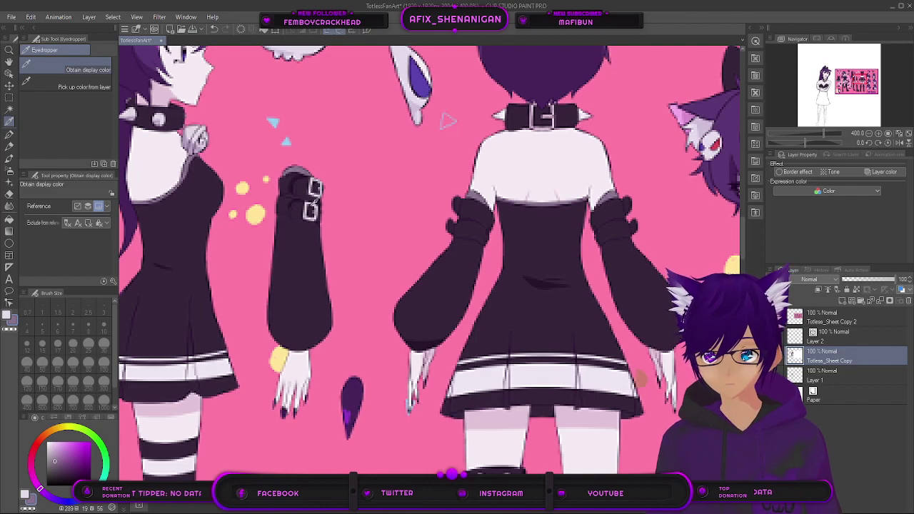
scroll(307, 202, up, 5)
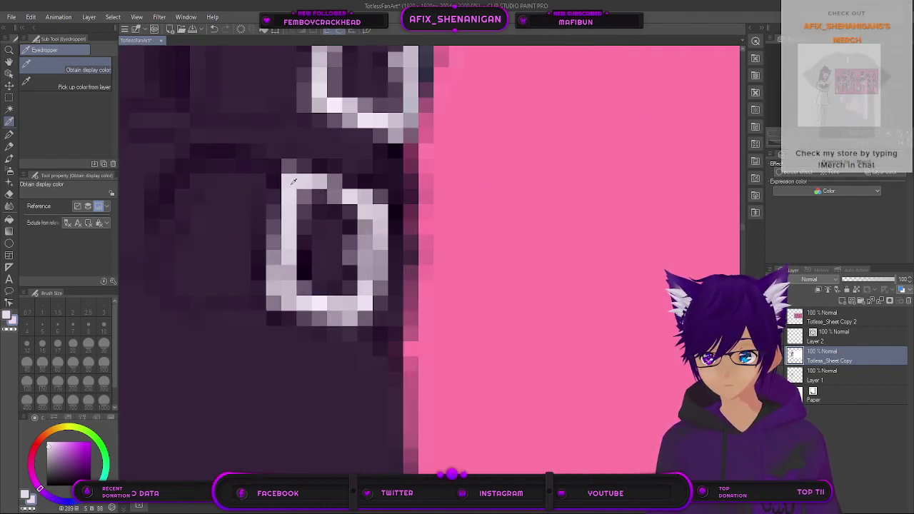
scroll(293, 183, down, 6)
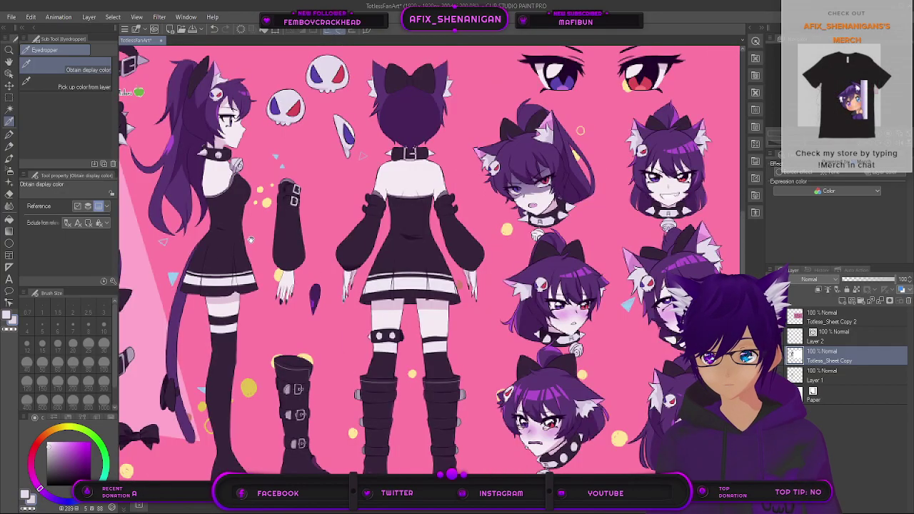
drag(237, 244, 444, 243)
mouse_move(214, 277)
mouse_down()
mouse_move(386, 274)
mouse_move(343, 282)
mouse_up()
drag(132, 304, 306, 262)
drag(272, 297, 305, 287)
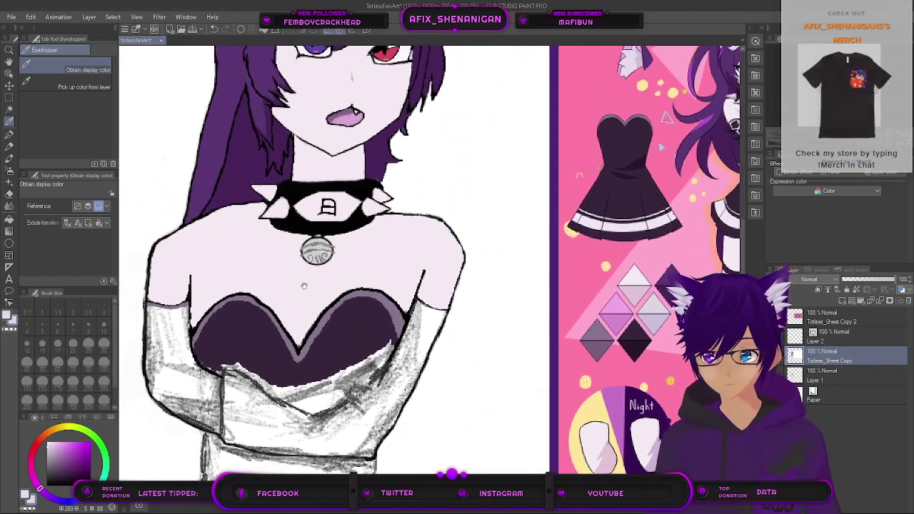
scroll(307, 284, down, 2)
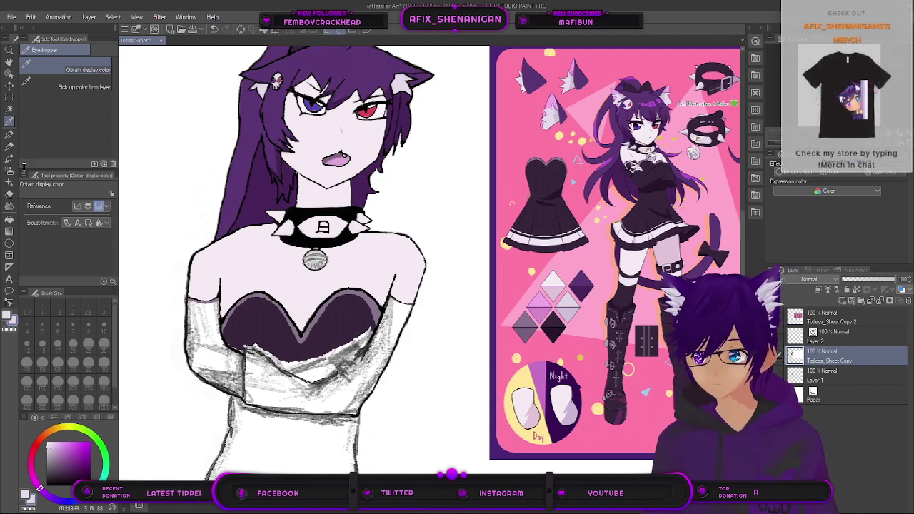
click(8, 134)
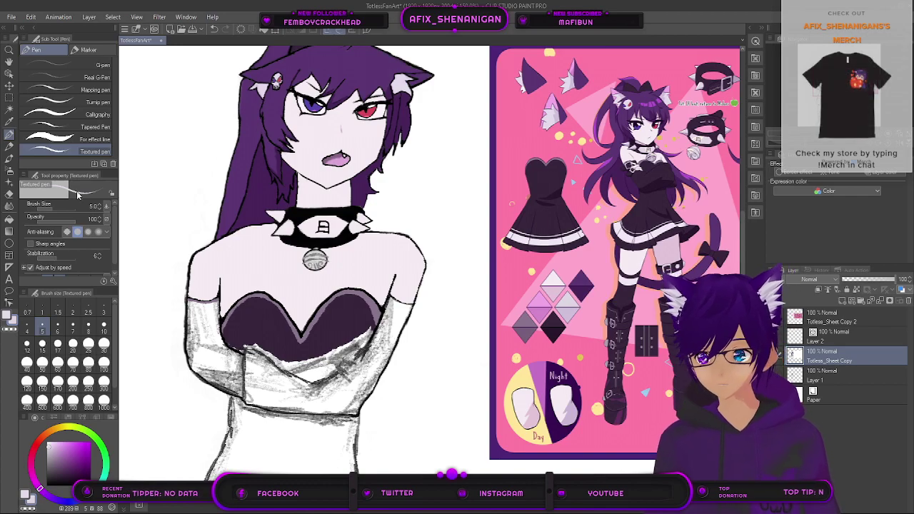
Step: Sample the outfit's dark purple and paint the outer edge of the left-hand sleeve with the Textured pen at size 12
click(10, 122)
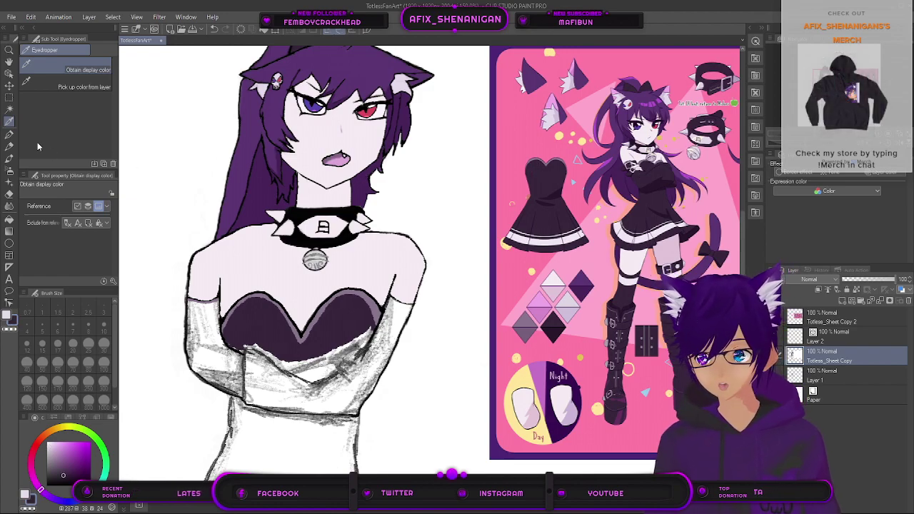
click(9, 134)
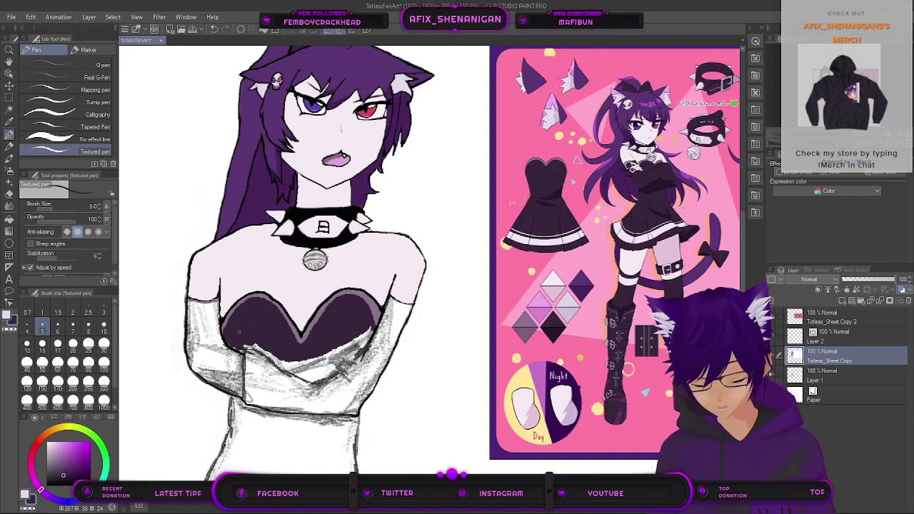
scroll(241, 334, up, 1)
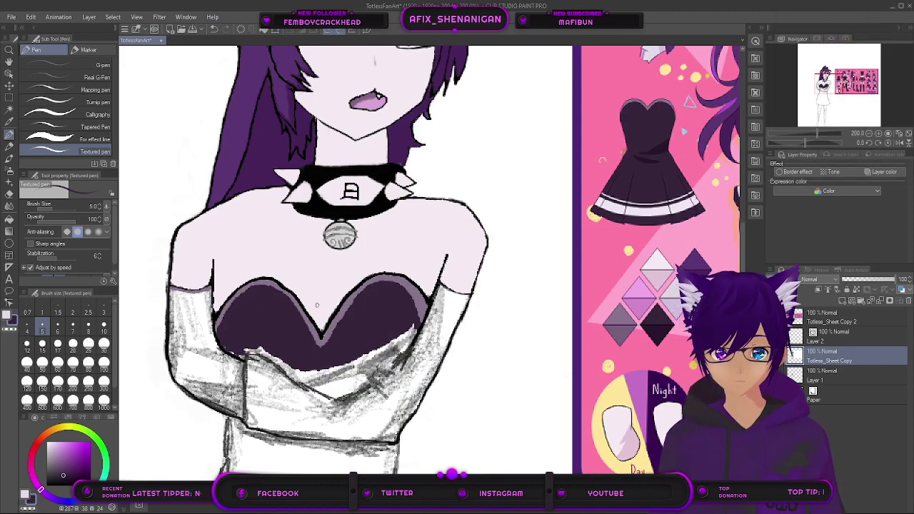
key(bracketright)
key(bracketright)
key(bracketright)
key(bracketright)
key(bracketright)
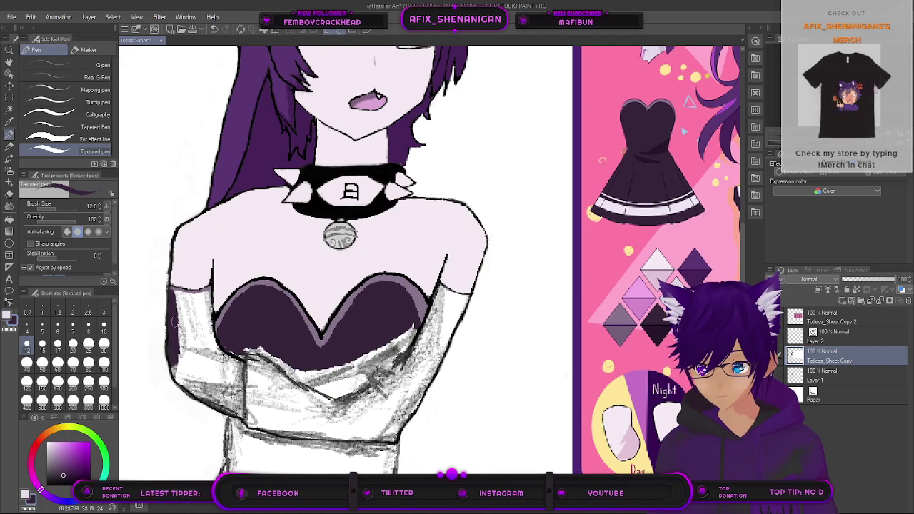
scroll(404, 311, down, 3)
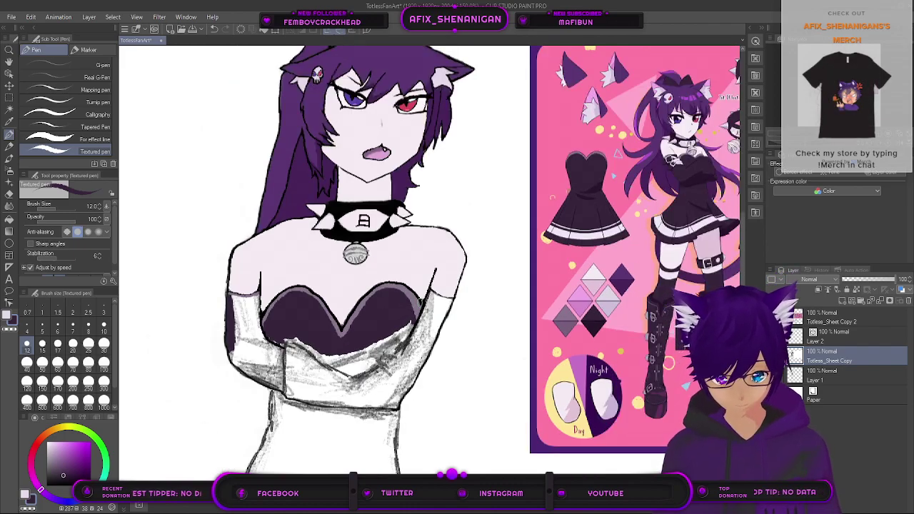
Step: Paint dark purple beneath the left-hand sleeve's trim, down its inner edge and along the border with the crossed forearm
scroll(333, 312, up, 6)
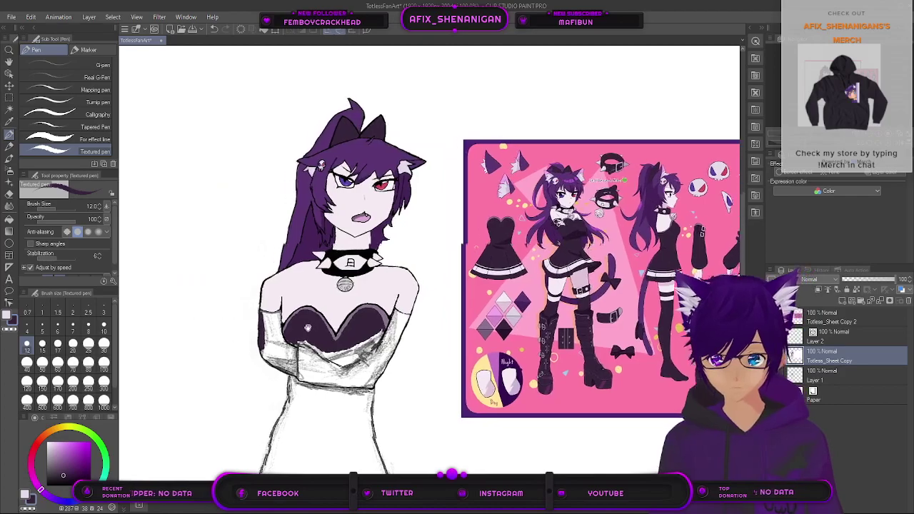
scroll(327, 297, up, 2)
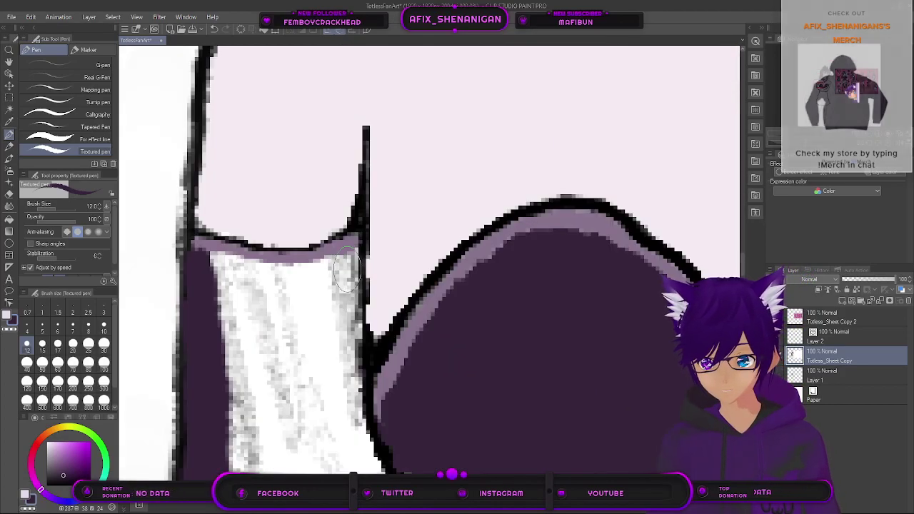
mouse_move(350, 267)
mouse_down()
mouse_move(354, 249)
mouse_move(344, 270)
mouse_move(325, 268)
mouse_move(335, 258)
mouse_move(298, 278)
mouse_move(212, 266)
mouse_move(230, 268)
mouse_move(222, 265)
mouse_move(232, 314)
mouse_move(228, 301)
mouse_move(336, 266)
mouse_move(343, 314)
mouse_move(346, 283)
mouse_move(347, 356)
mouse_up()
drag(343, 310, 331, 255)
scroll(339, 286, down, 5)
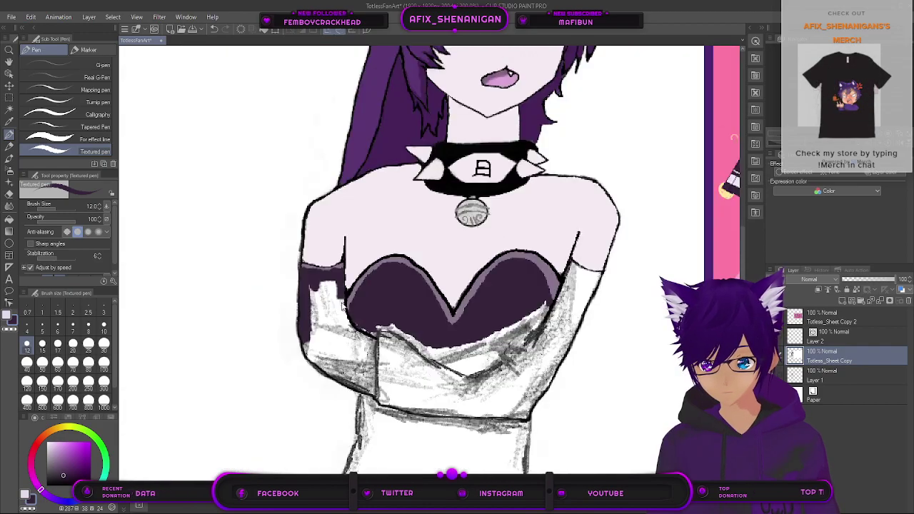
scroll(343, 304, up, 2)
scroll(371, 329, down, 3)
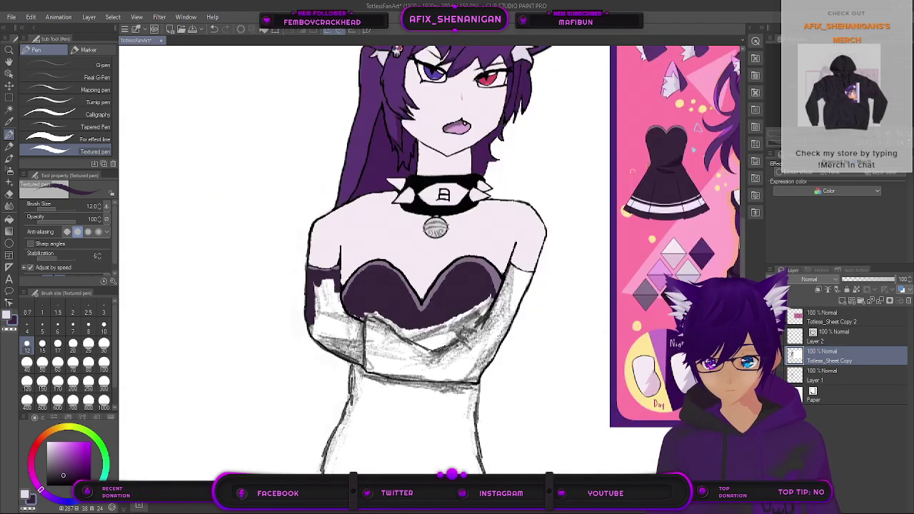
scroll(391, 333, down, 2)
scroll(426, 328, up, 2)
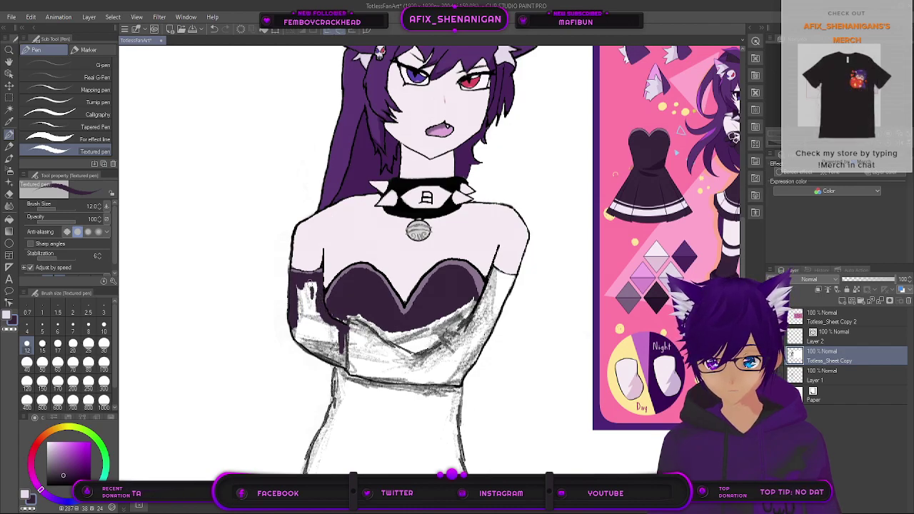
Step: Fill the remaining white area of the left-hand sleeve down to the elbow with dark purple at brush size 20
key(bracketright)
key(bracketright)
key(bracketright)
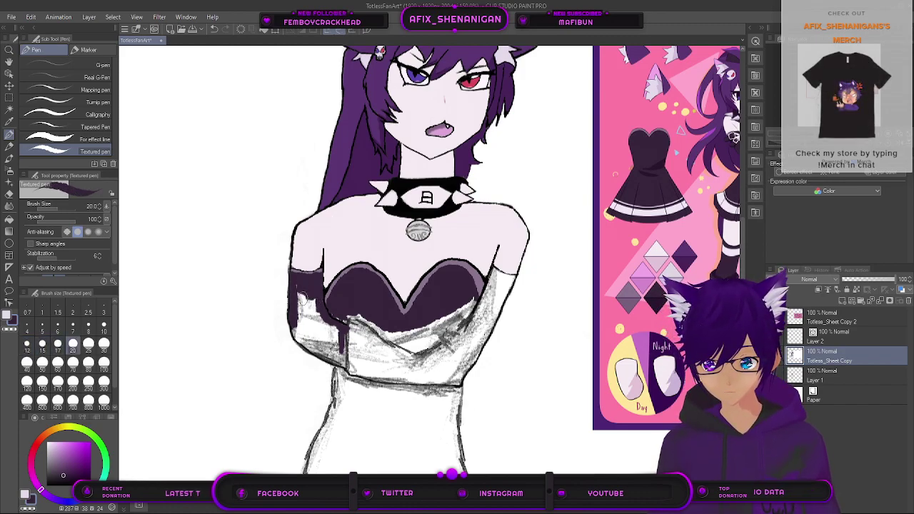
mouse_move(300, 304)
mouse_down()
mouse_move(318, 327)
mouse_move(306, 328)
mouse_move(317, 319)
mouse_move(337, 340)
mouse_up()
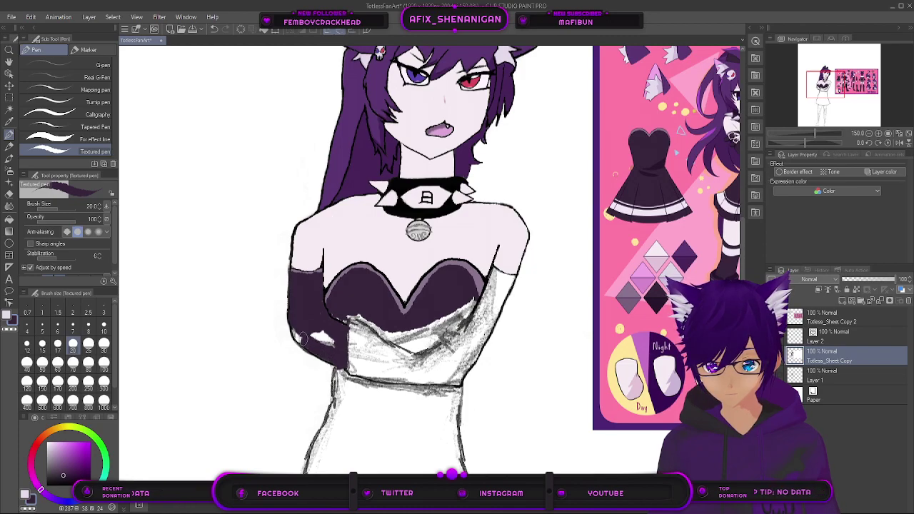
mouse_move(302, 338)
mouse_down()
mouse_move(323, 334)
mouse_move(336, 348)
mouse_up()
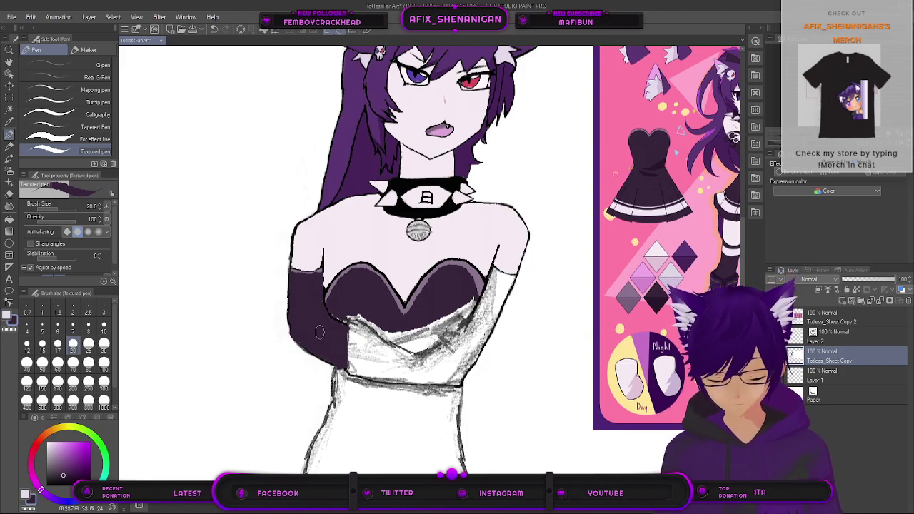
Step: Redraw the left-hand sleeve's outline in black with the Textured pen at size 3, around the elbow and up the outer edge
click(90, 484)
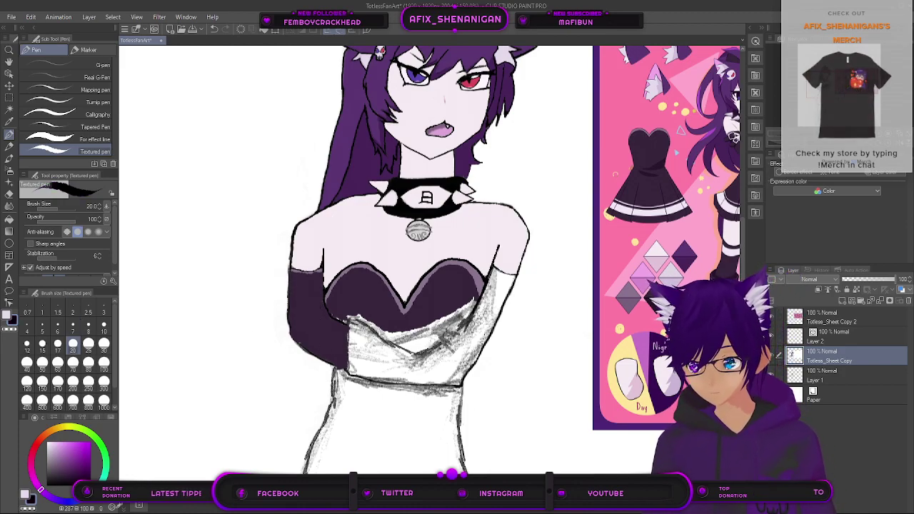
scroll(312, 428, up, 5)
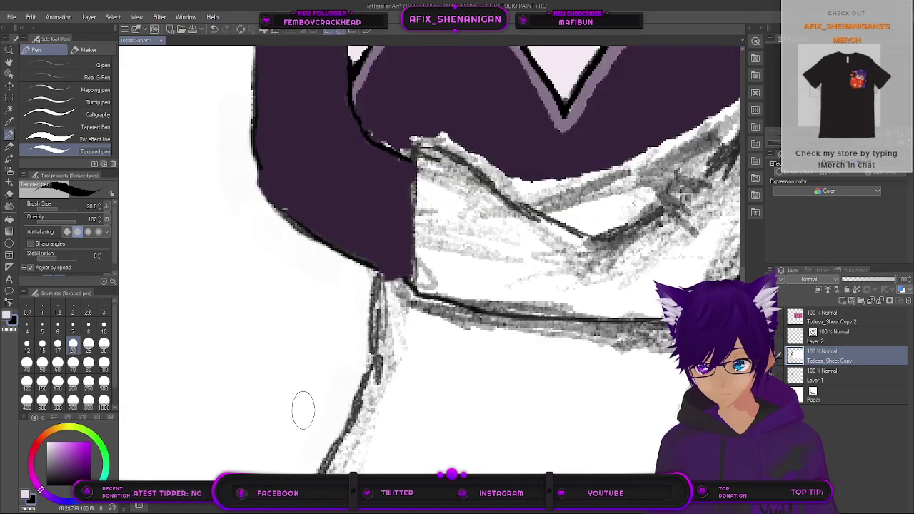
key(bracketleft)
key(bracketleft)
key(bracketleft)
key(bracketleft)
key(bracketleft)
key(bracketleft)
key(bracketleft)
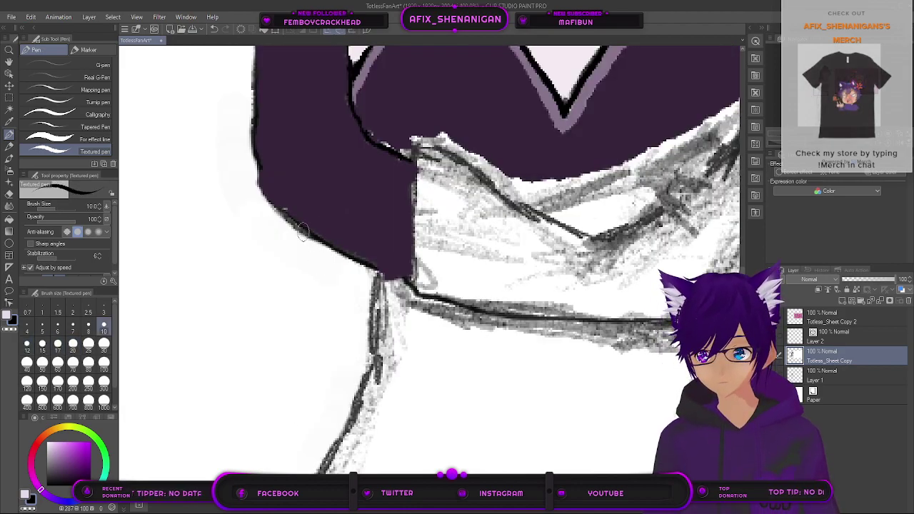
key(bracketleft)
key(bracketleft)
key(bracketleft)
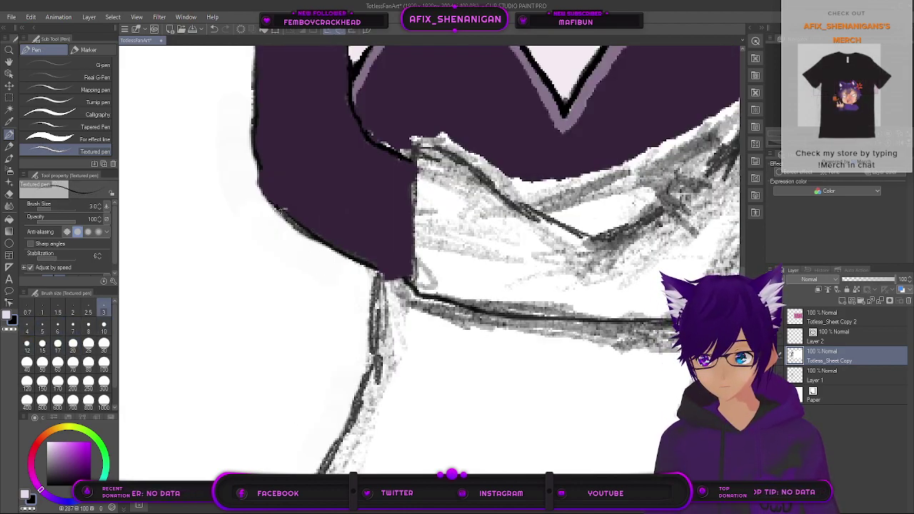
drag(280, 211, 327, 246)
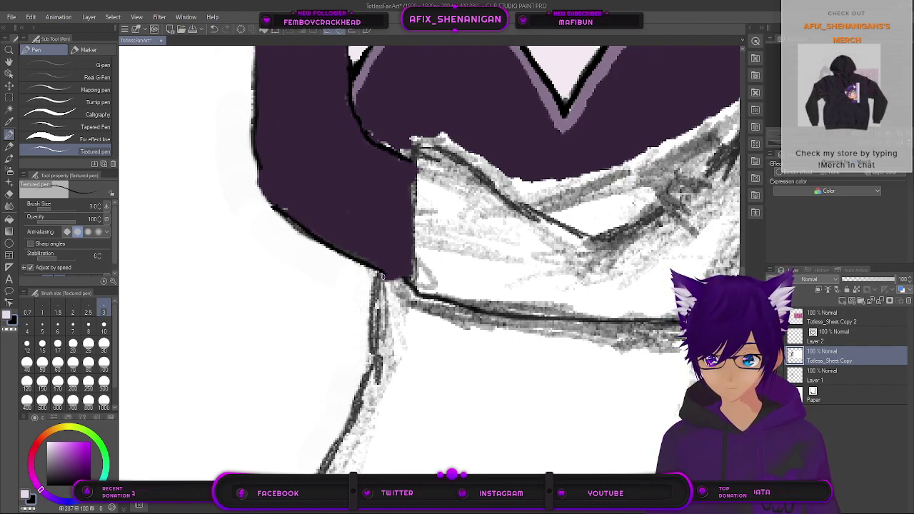
drag(276, 208, 266, 198)
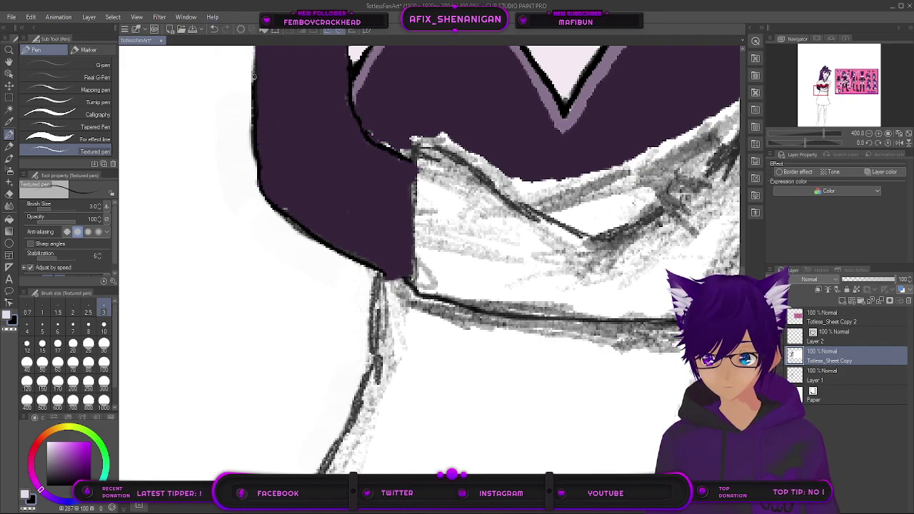
drag(253, 78, 239, 297)
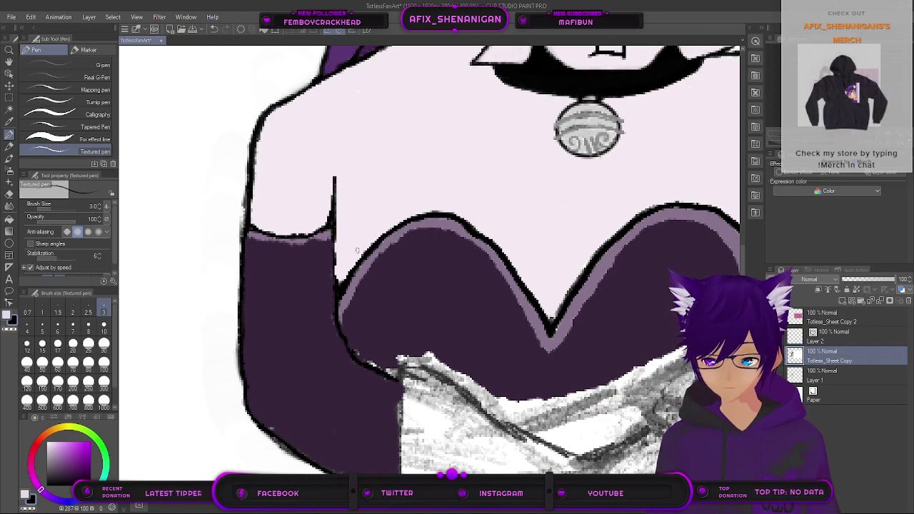
Step: Sample the left-hand sleeve's dark purple with the Eyedropper and touch up the inside of its elbow outline at brush size 3
scroll(358, 308, down, 2)
drag(440, 384, 488, 277)
click(9, 110)
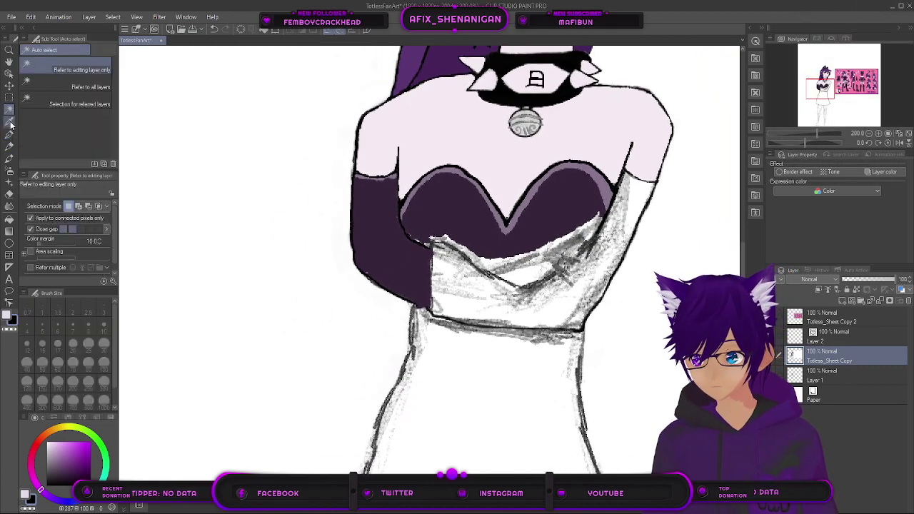
click(10, 122)
click(378, 229)
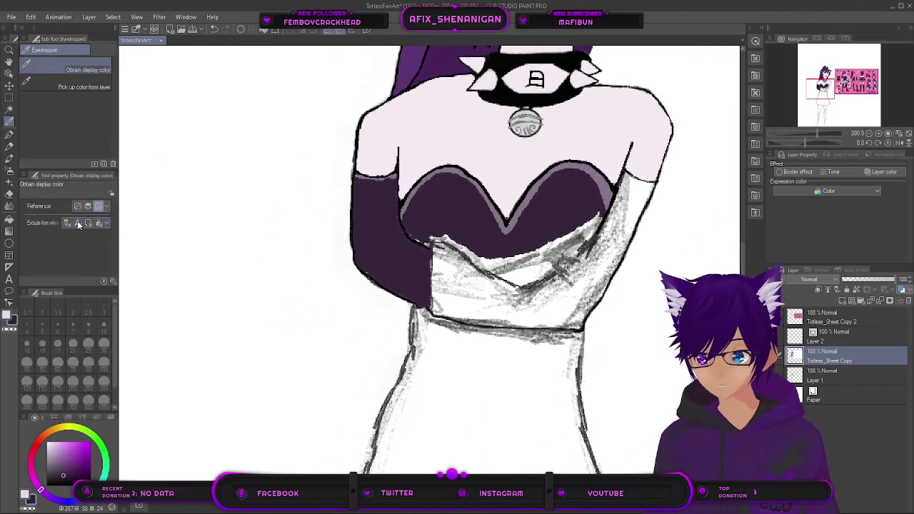
click(10, 134)
scroll(173, 206, up, 2)
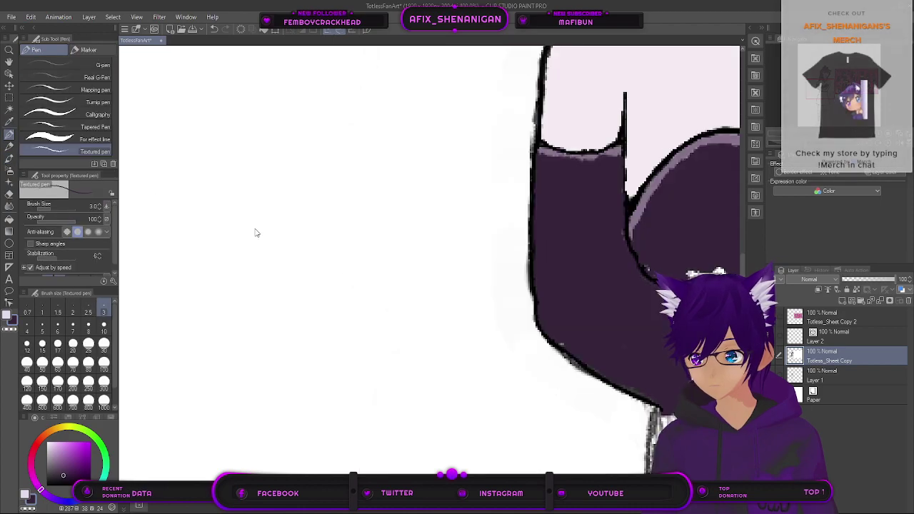
drag(562, 352, 483, 322)
scroll(482, 323, up, 5)
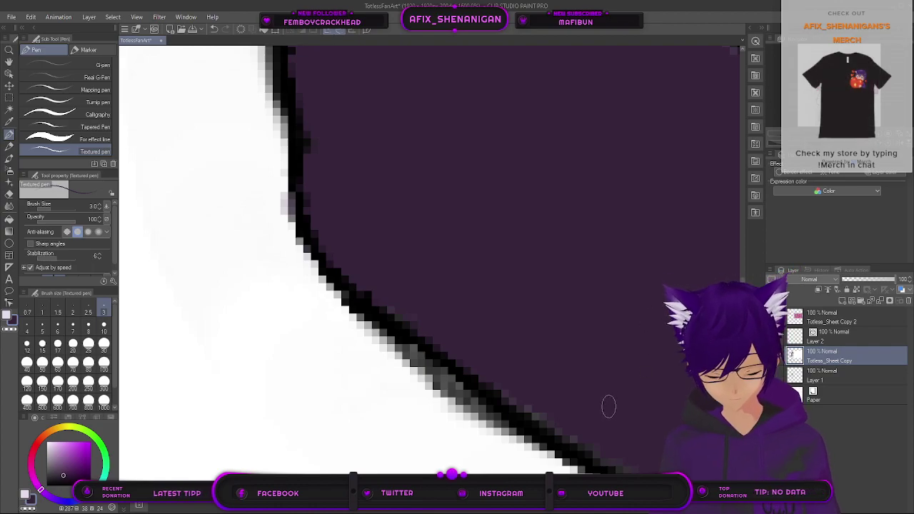
scroll(607, 409, down, 5)
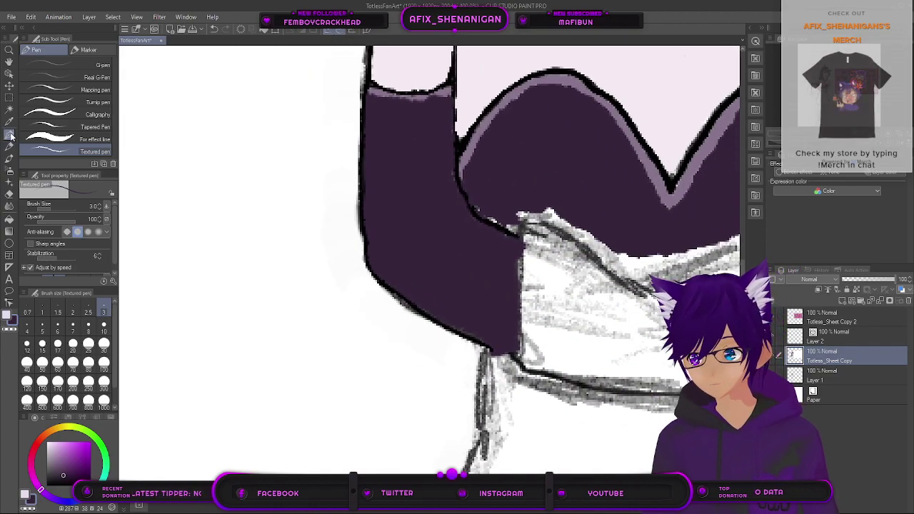
Step: Sample the background white and paint over the stray grey marks outside the left-hand sleeve's outline, enlarging the brush from 3 to 8
key(i)
click(197, 245)
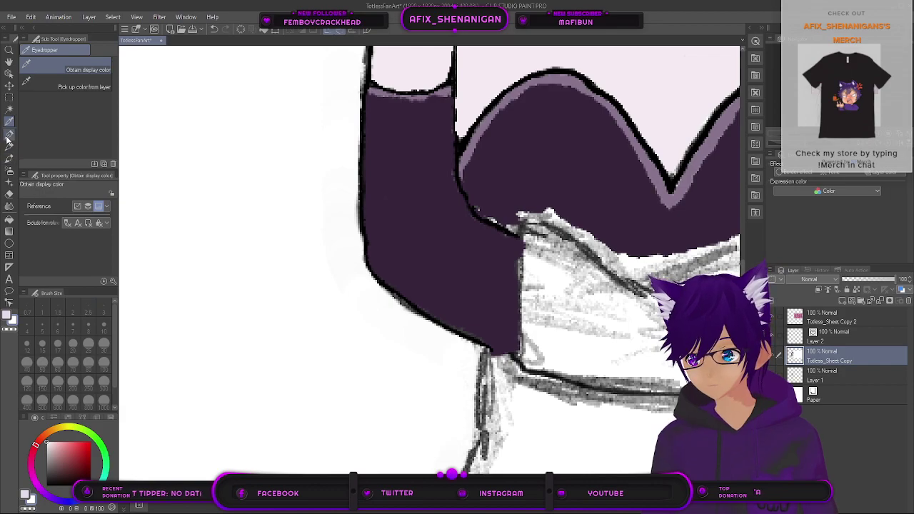
click(9, 133)
scroll(400, 299, up, 3)
mouse_move(399, 334)
mouse_down()
mouse_move(416, 338)
mouse_move(428, 358)
mouse_up()
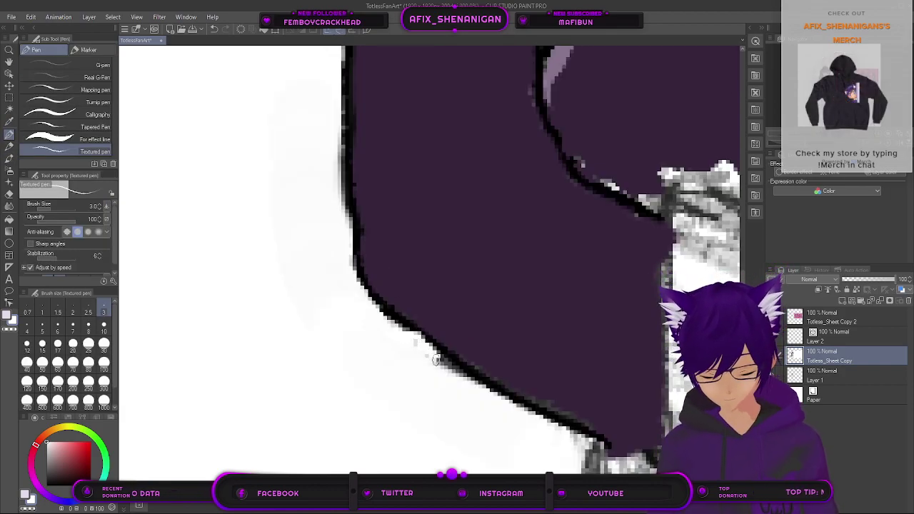
key(bracketright)
key(bracketright)
key(bracketright)
key(bracketright)
key(bracketright)
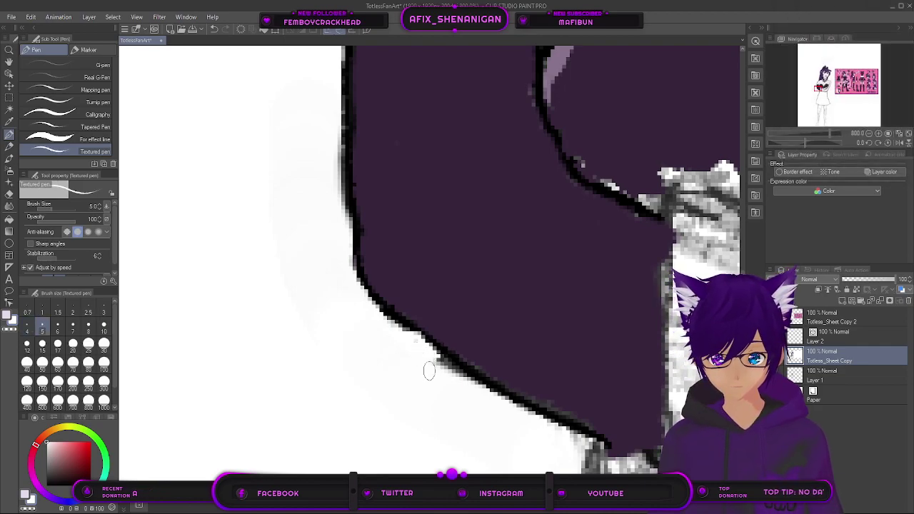
drag(445, 371, 525, 430)
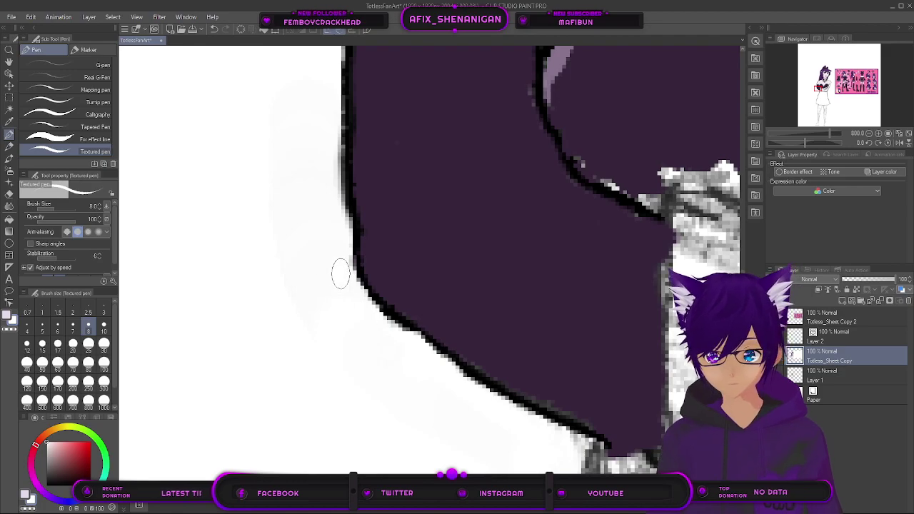
drag(336, 214, 331, 145)
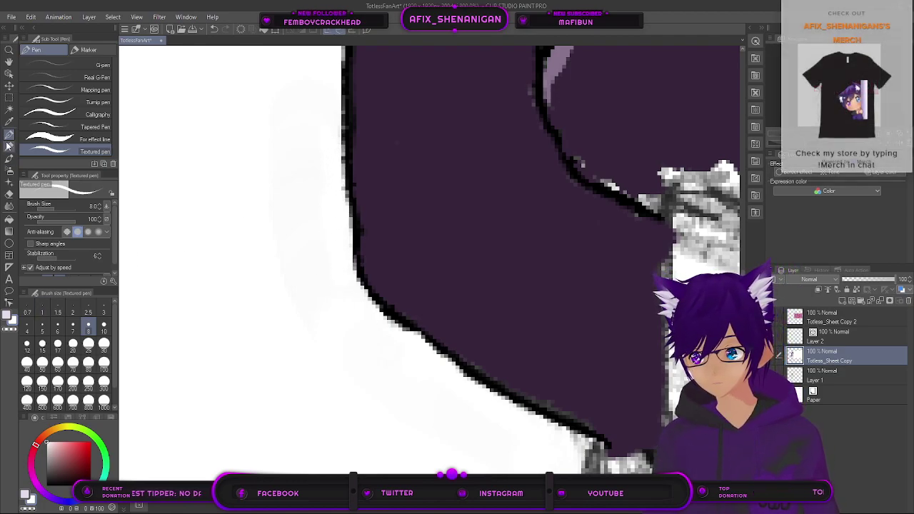
Step: Strengthen the left-hand sleeve's outer outline above the elbow in black at brush size 3
key(x)
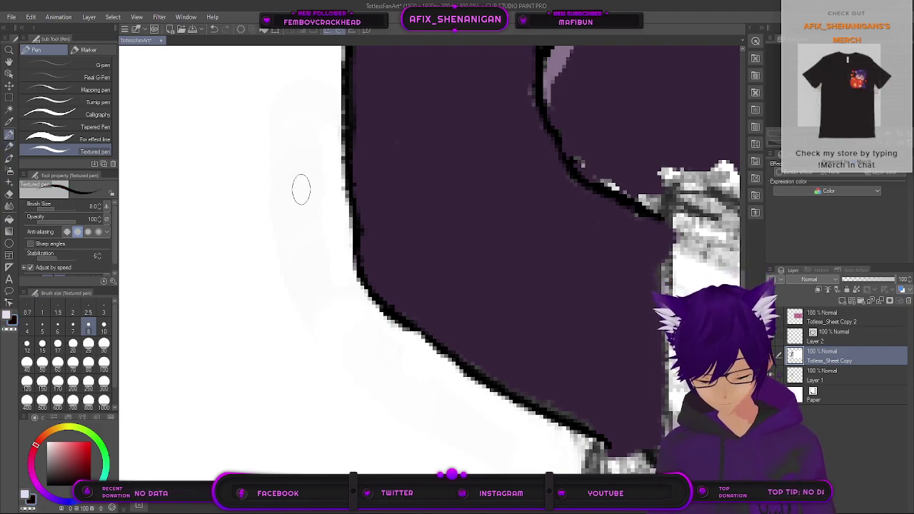
scroll(307, 179, down, 3)
scroll(323, 165, up, 3)
scroll(323, 164, up, 2)
key(bracketleft)
key(bracketleft)
key(bracketleft)
key(bracketleft)
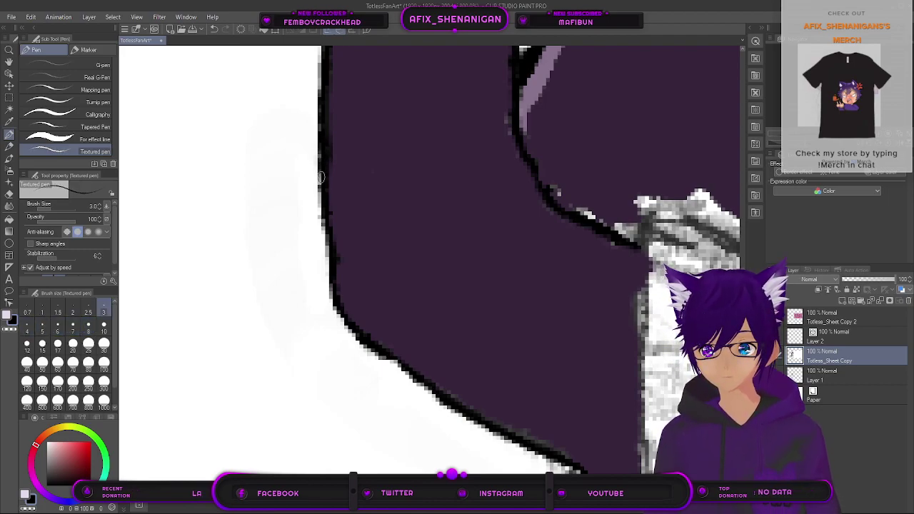
drag(320, 183, 326, 236)
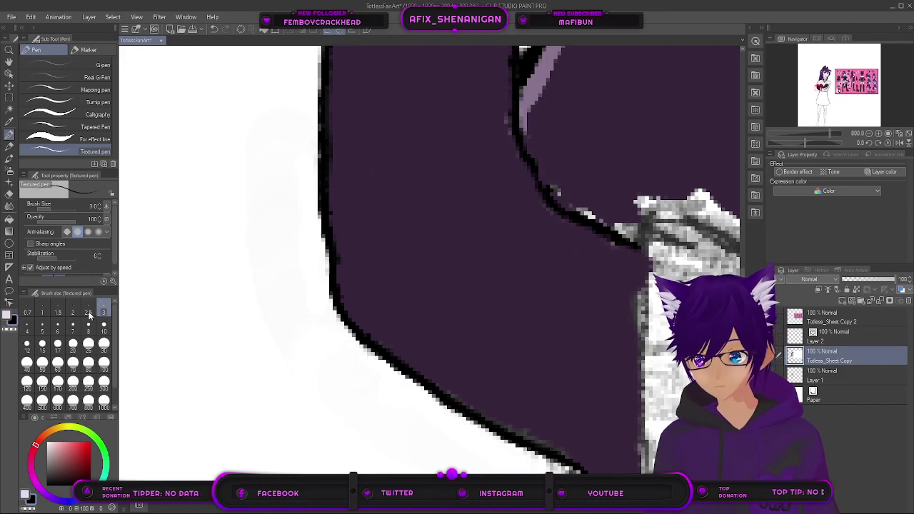
Step: Sample the sleeve's dark purple and cover the stray specks along the left-hand sleeve's outlines and inner elbow
click(9, 121)
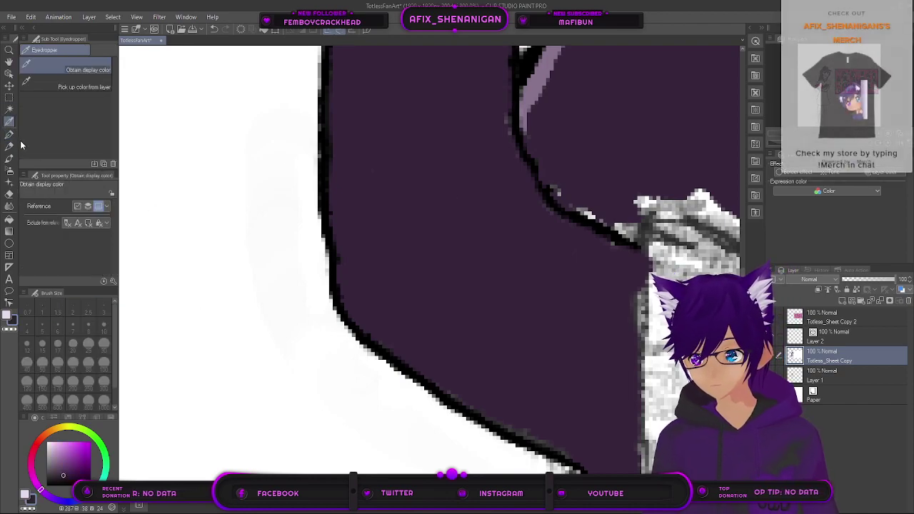
click(9, 134)
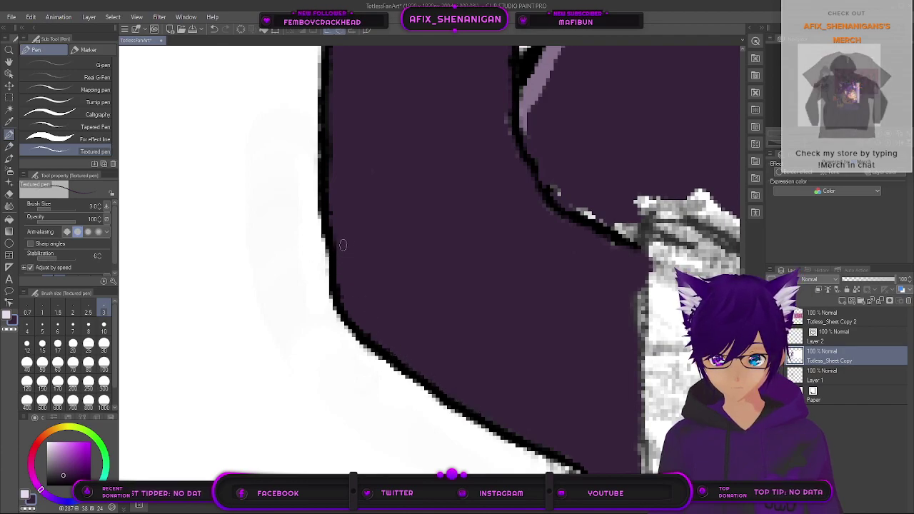
drag(507, 246, 277, 311)
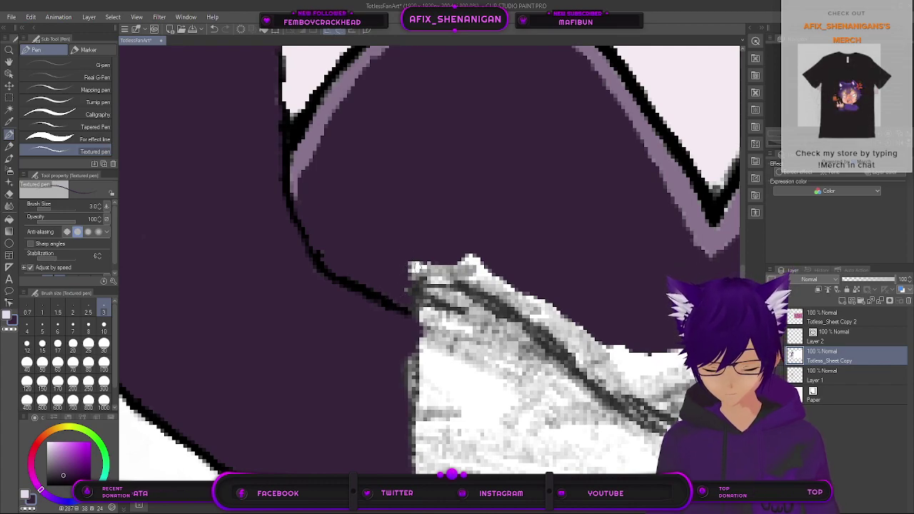
Step: Extend the bodice's dark purple down to the crossed forearm, from the left-hand sleeve to the centre, with brush size up to 8
key(bracketright)
key(bracketright)
key(bracketright)
key(bracketright)
mouse_move(419, 254)
mouse_down()
mouse_move(404, 270)
mouse_move(453, 274)
mouse_move(465, 271)
mouse_move(461, 261)
mouse_move(484, 270)
mouse_move(481, 262)
mouse_move(461, 271)
mouse_move(500, 288)
mouse_up()
drag(612, 301, 370, 260)
key(bracketright)
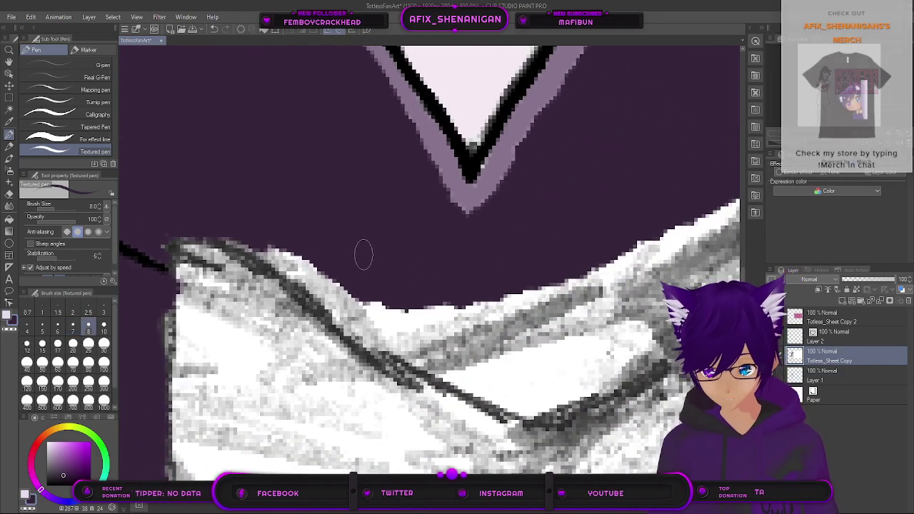
mouse_move(232, 233)
mouse_down()
mouse_move(299, 258)
mouse_move(264, 249)
mouse_move(346, 301)
mouse_move(287, 263)
mouse_move(371, 341)
mouse_move(334, 314)
mouse_move(363, 325)
mouse_move(407, 300)
mouse_move(383, 320)
mouse_move(415, 314)
mouse_move(370, 336)
mouse_move(409, 319)
mouse_move(379, 345)
mouse_move(449, 318)
mouse_move(424, 321)
mouse_move(454, 301)
mouse_move(426, 328)
mouse_move(461, 312)
mouse_move(430, 336)
mouse_move(490, 302)
mouse_move(461, 315)
mouse_move(509, 297)
mouse_move(509, 307)
mouse_move(492, 307)
mouse_move(608, 246)
mouse_move(401, 299)
mouse_up()
Step: Fill the remaining white gaps along the bodice's lower edge towards the right-hand sleeve with dark purple at brush size 10
key(])
mouse_move(586, 203)
mouse_down()
mouse_move(528, 232)
mouse_move(526, 210)
mouse_move(478, 266)
mouse_move(448, 266)
mouse_move(350, 352)
mouse_move(362, 346)
mouse_up()
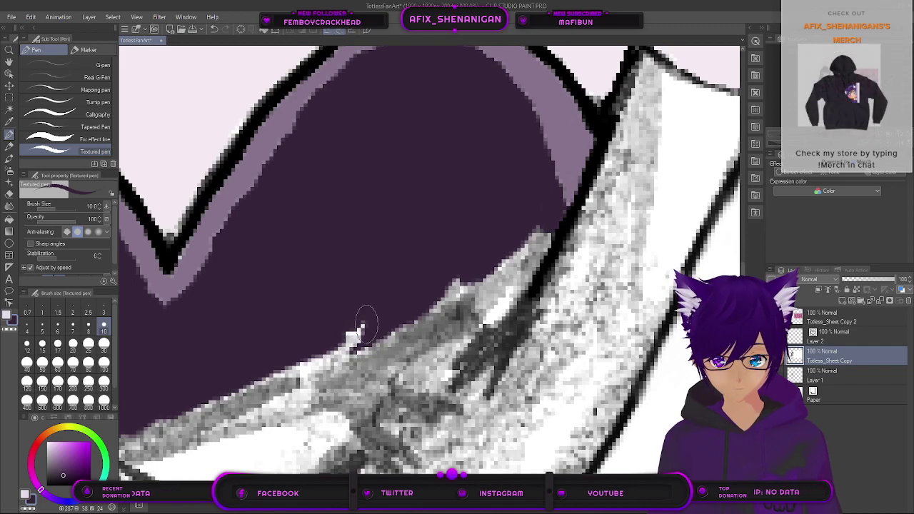
scroll(382, 310, down, 5)
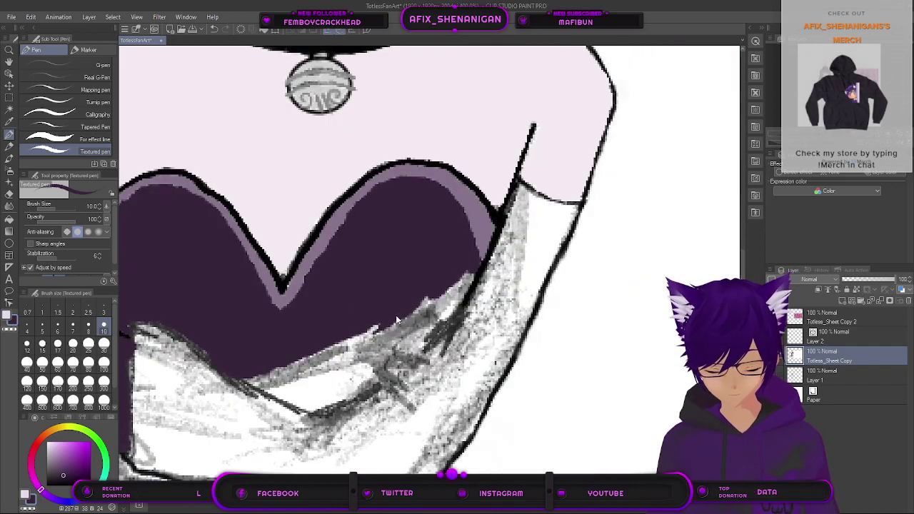
drag(416, 393, 426, 397)
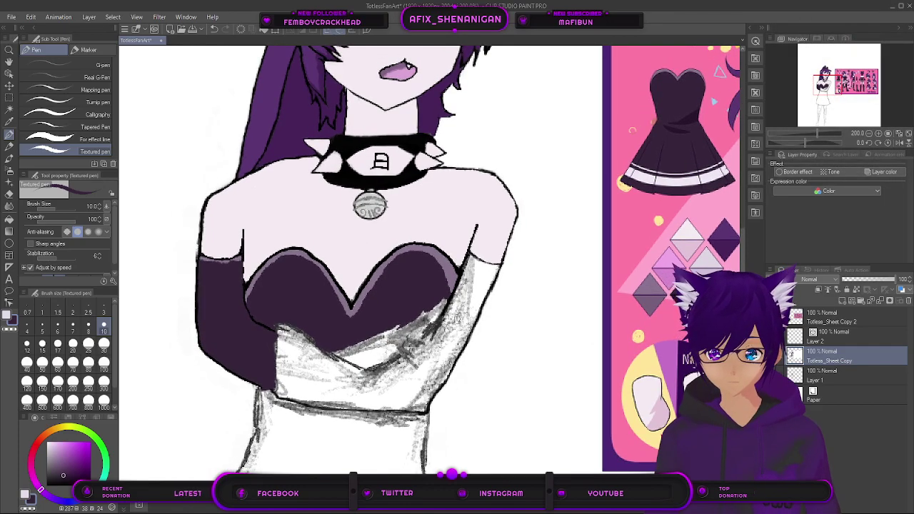
Step: Paint dark purple down the inner part of the right-hand sleeve's upper arm at brush size 25
drag(515, 303, 389, 353)
scroll(389, 353, down, 5)
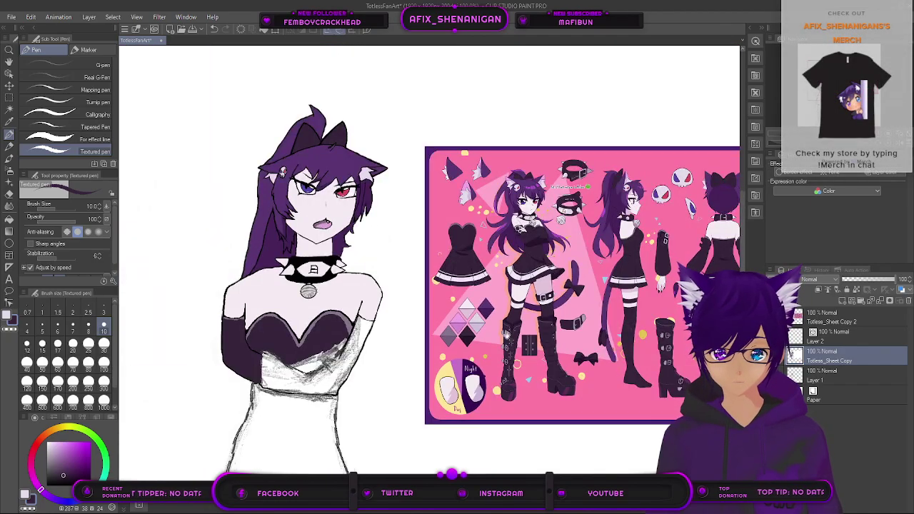
scroll(392, 361, up, 5)
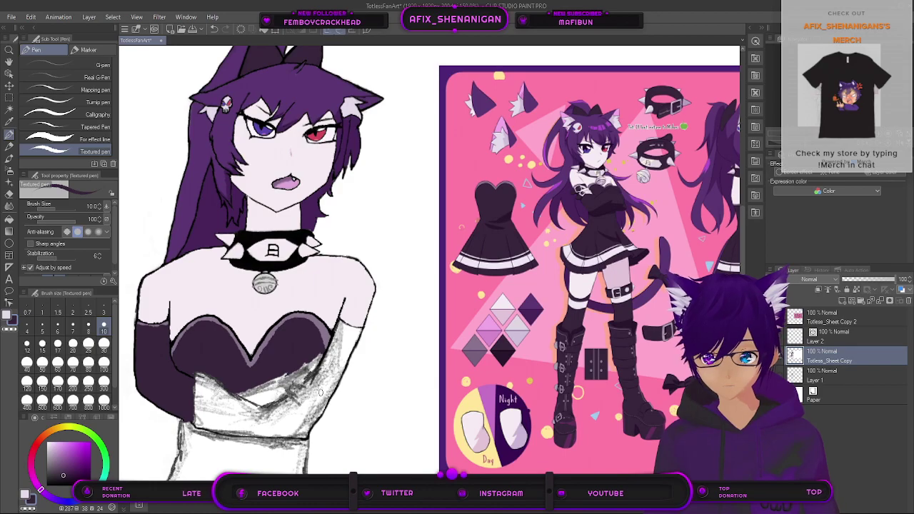
scroll(321, 392, down, 5)
scroll(322, 393, up, 5)
key(bracketright)
key(bracketright)
key(bracketright)
key(bracketright)
key(bracketright)
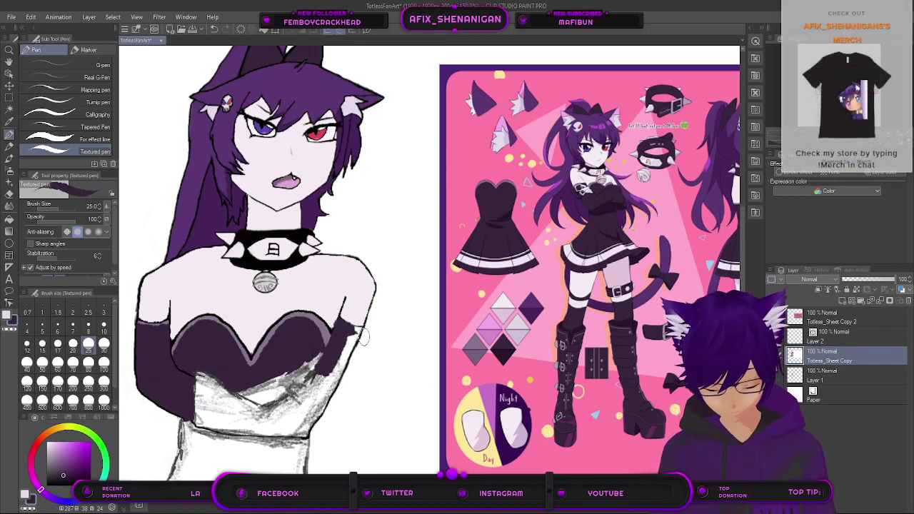
Step: Fill dark purple beneath the right-hand sleeve's top border out to the arm's outer outline at brush size 7
scroll(363, 337, up, 4)
key(bracketleft)
key(bracketleft)
key(bracketleft)
key(bracketleft)
key(bracketleft)
key(bracketleft)
key(bracketleft)
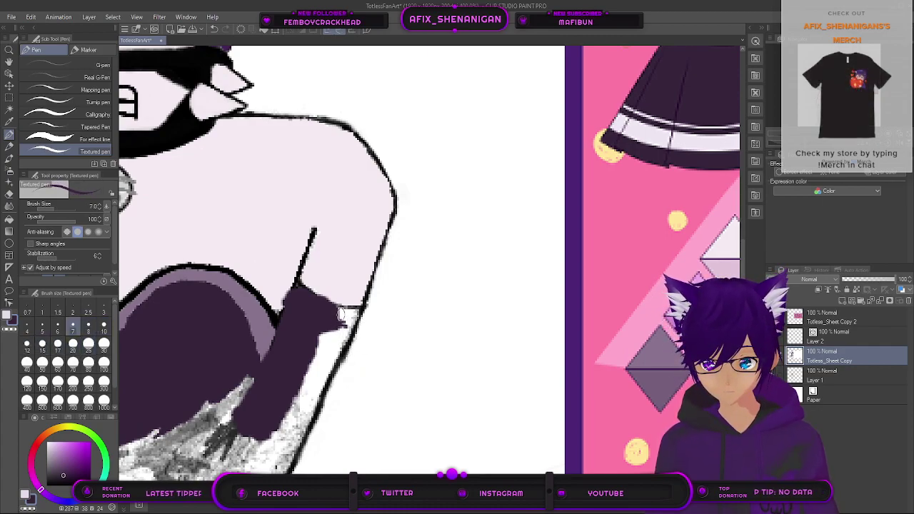
drag(340, 314, 349, 316)
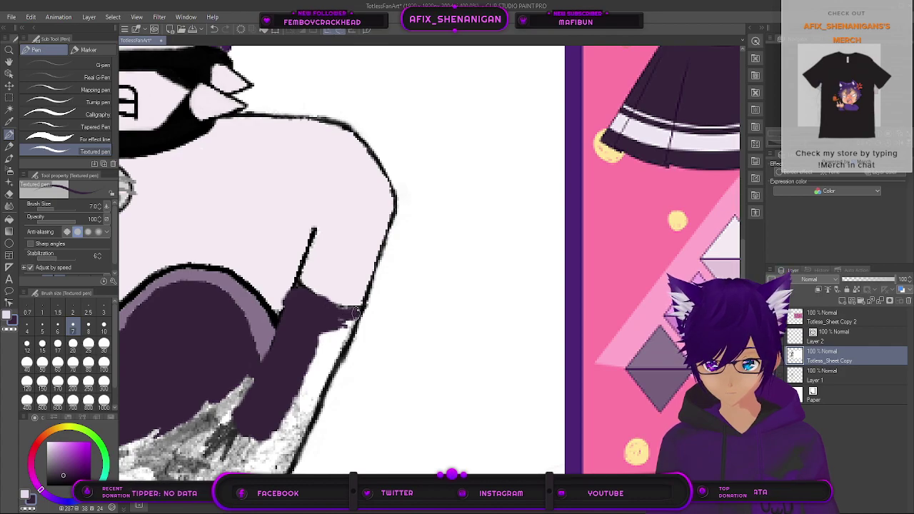
drag(352, 314, 333, 334)
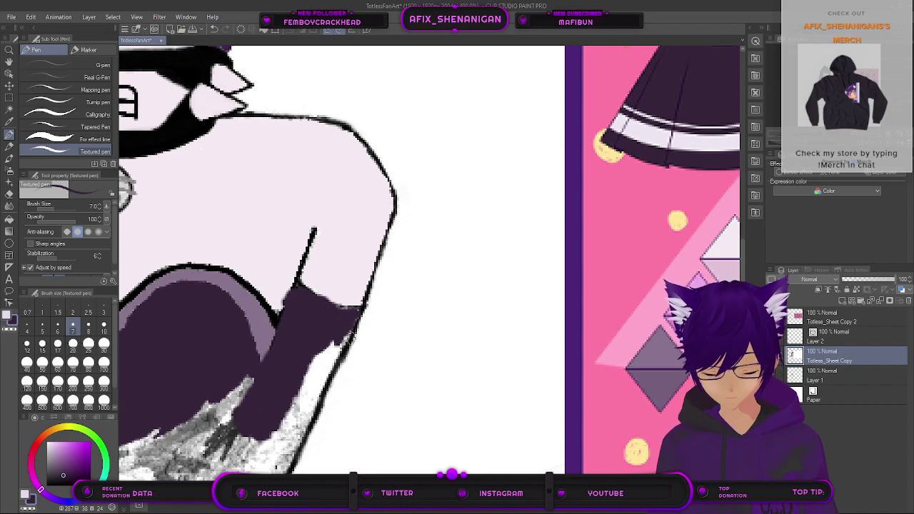
Step: Paint dark purple down the right-hand sleeve from its top border to the arm's outer outline at brush size 15
scroll(350, 342, up, 2)
drag(335, 350, 426, 236)
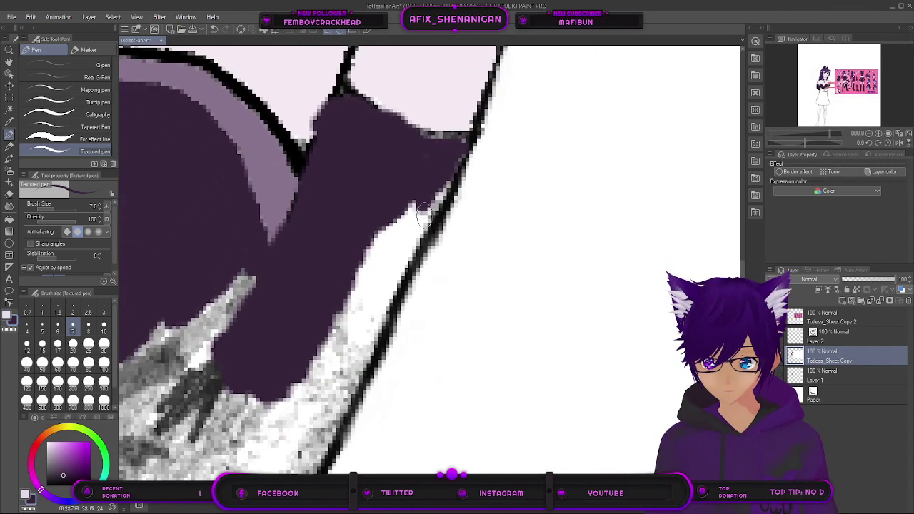
key(bracketleft)
key(bracketleft)
key(bracketright)
key(bracketright)
key(bracketright)
key(bracketright)
key(bracketright)
key(bracketright)
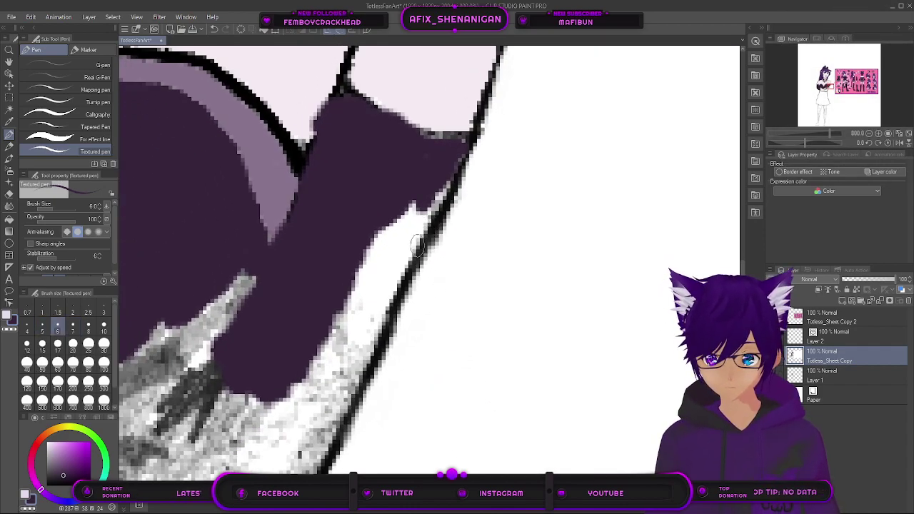
scroll(414, 246, down, 4)
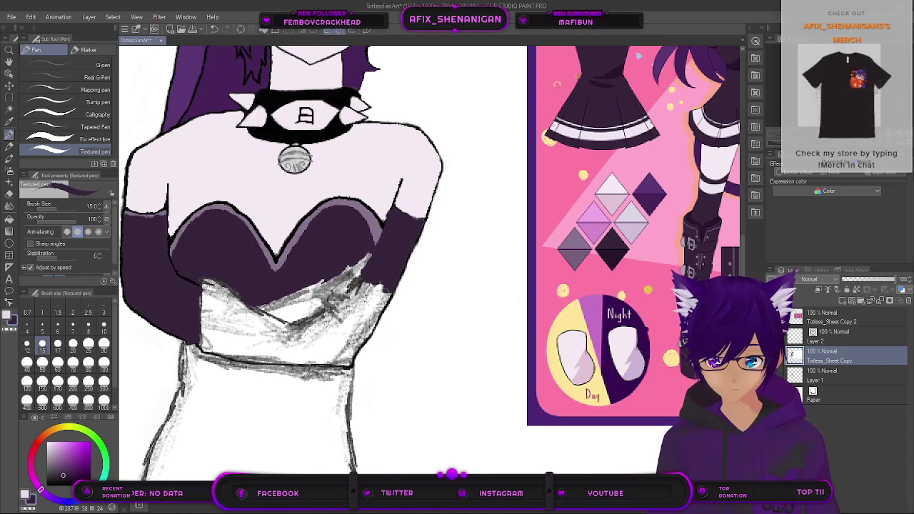
drag(380, 303, 370, 311)
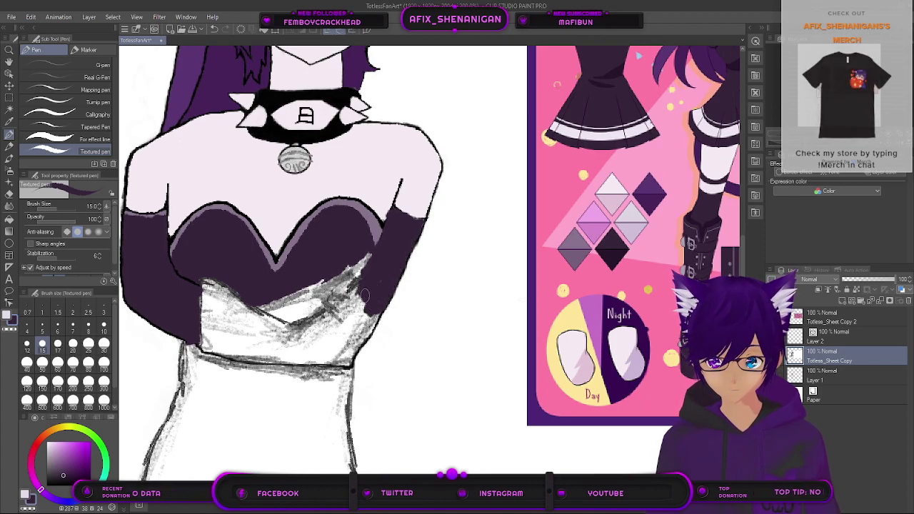
drag(379, 279, 374, 309)
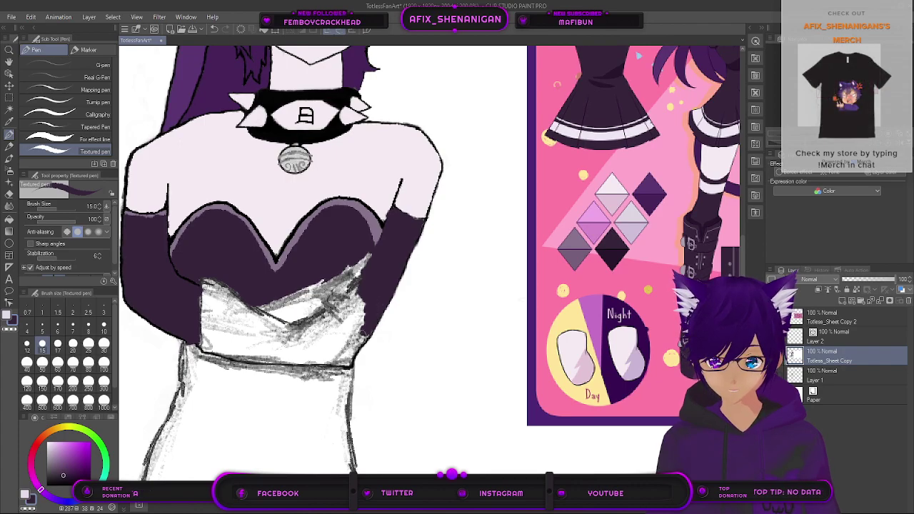
Step: Extend the right-hand sleeve's dark purple inward and down to the elbow at brush size 25
key(bracketright)
key(bracketright)
drag(366, 296, 364, 287)
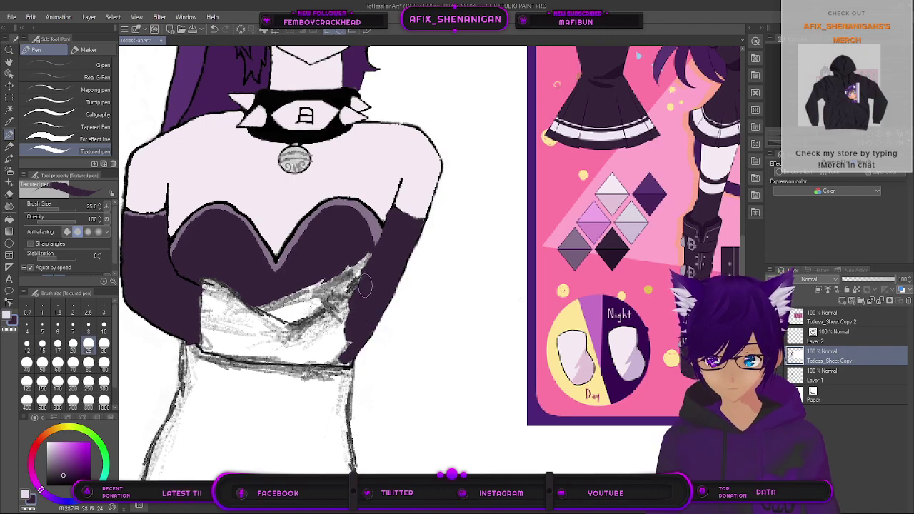
drag(355, 322, 349, 344)
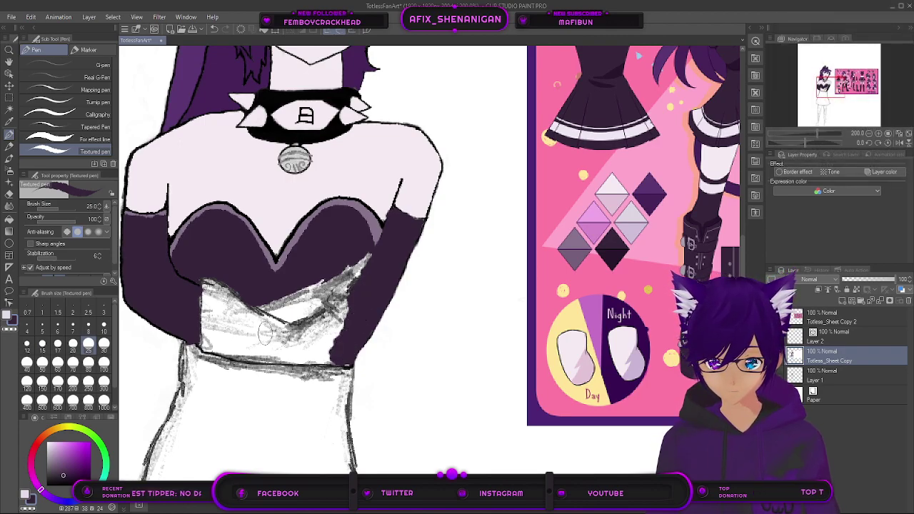
Step: Fill the crossed forearms and the remaining gap beneath the bodice with dark purple at brush size 25
mouse_move(193, 332)
mouse_down()
mouse_move(302, 358)
mouse_move(345, 350)
mouse_move(337, 340)
mouse_move(357, 311)
mouse_move(316, 350)
mouse_move(323, 344)
mouse_move(305, 348)
mouse_move(210, 302)
mouse_move(200, 319)
mouse_move(191, 307)
mouse_move(219, 324)
mouse_move(207, 288)
mouse_move(227, 304)
mouse_move(225, 331)
mouse_move(251, 331)
mouse_move(248, 322)
mouse_move(283, 329)
mouse_move(272, 333)
mouse_move(282, 338)
mouse_move(328, 333)
mouse_move(295, 349)
mouse_move(328, 323)
mouse_up()
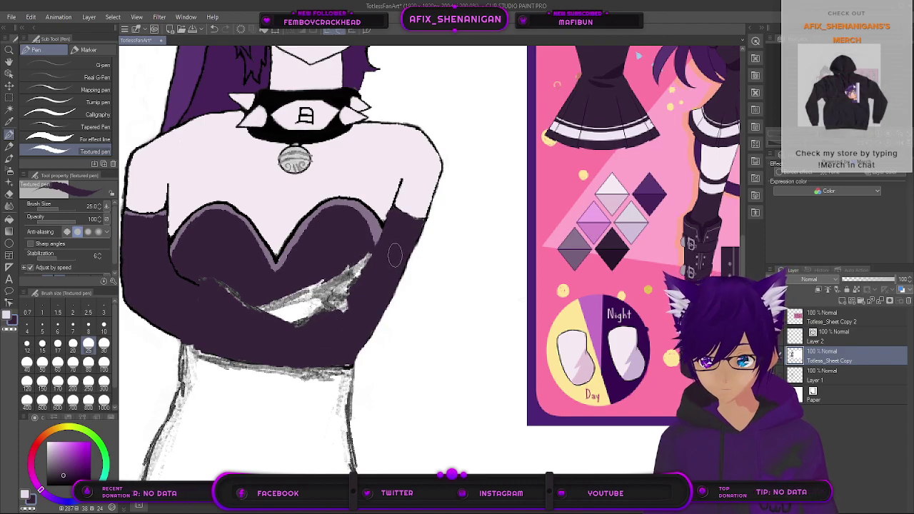
scroll(395, 255, down, 2)
drag(393, 237, 311, 316)
drag(283, 354, 308, 339)
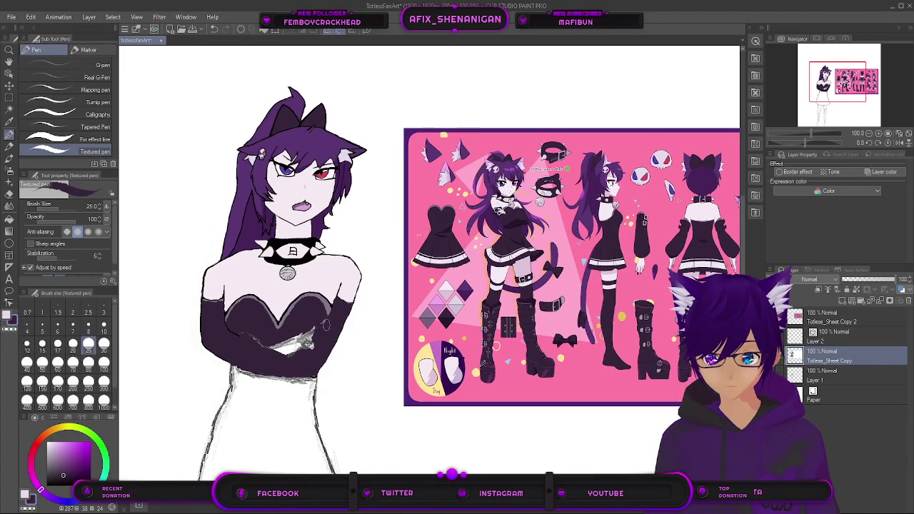
drag(298, 347, 280, 355)
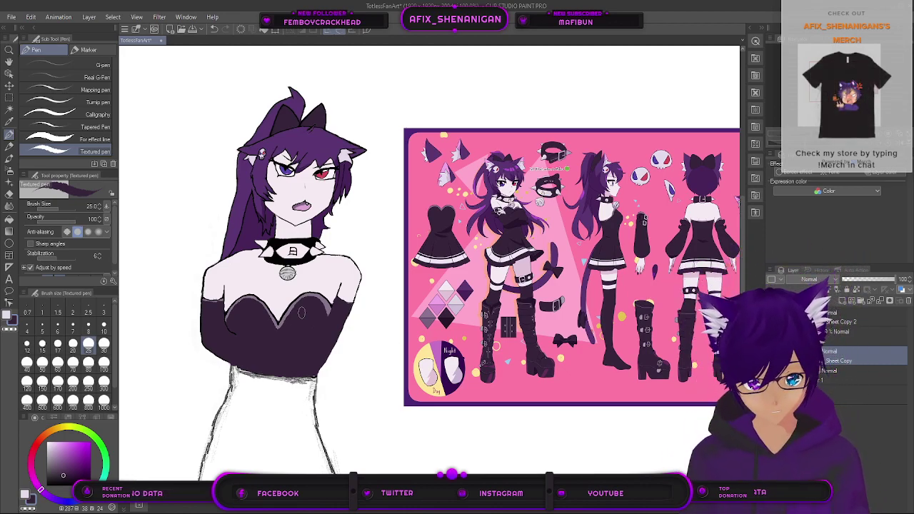
Step: Draw the crossed arms' dividing lines in black beneath the bust and thicken the left-hand elbow outline at brush size 6
scroll(302, 312, up, 2)
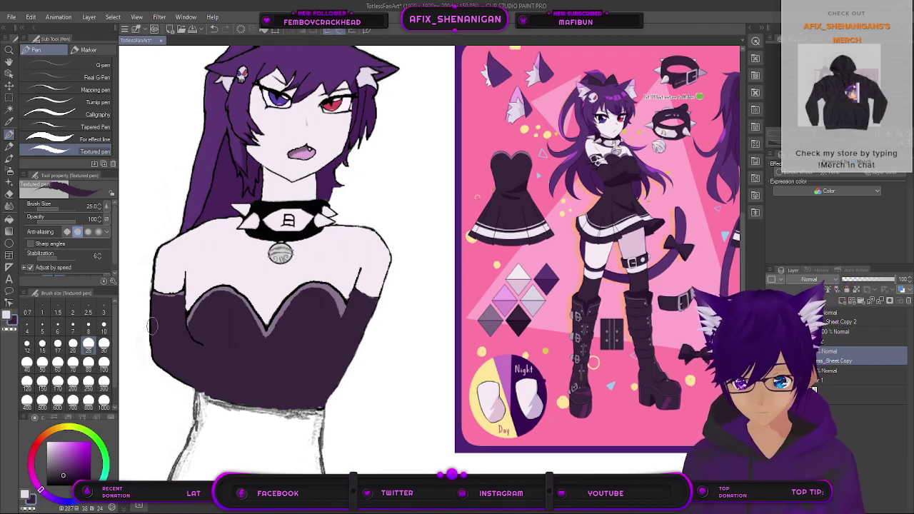
drag(75, 471, 92, 488)
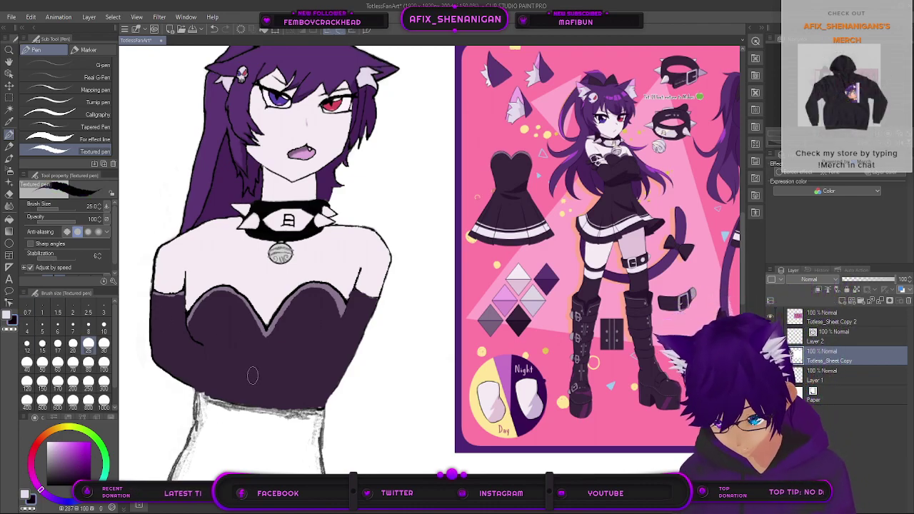
key(bracketright)
key(bracketright)
key(bracketleft)
key(bracketleft)
key(bracketleft)
key(bracketleft)
key(bracketleft)
key(bracketleft)
key(bracketleft)
key(bracketleft)
key(bracketleft)
key(bracketleft)
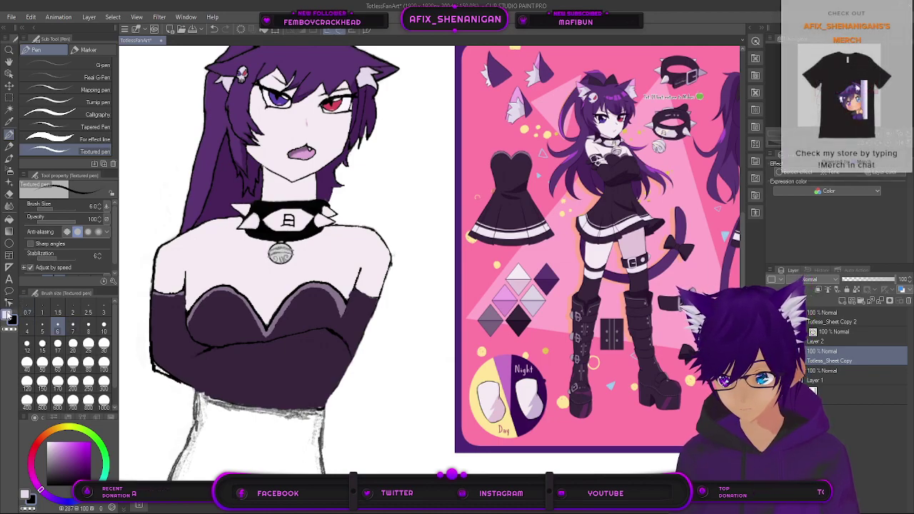
Step: Sample the sleeve's dark purple and trim the thick outline around the left-hand elbow with the Textured pen at brush sizes 6 and 7
key(i)
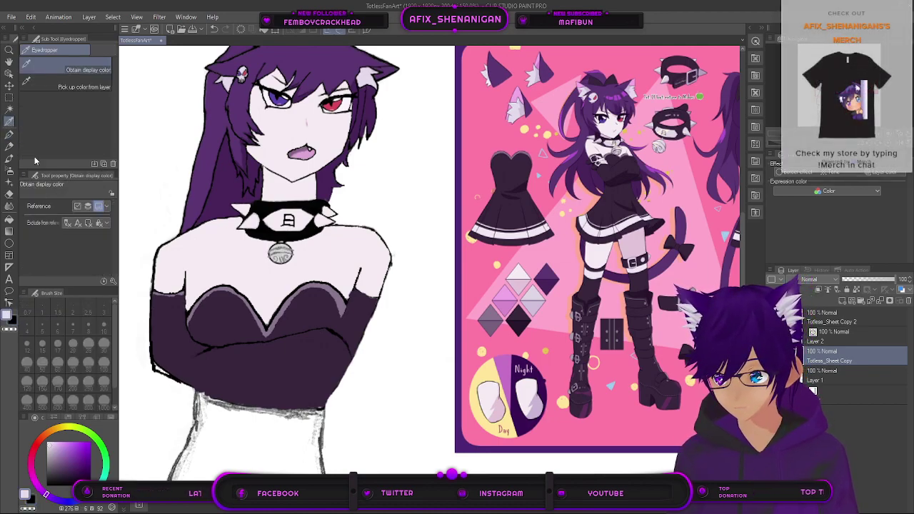
click(153, 341)
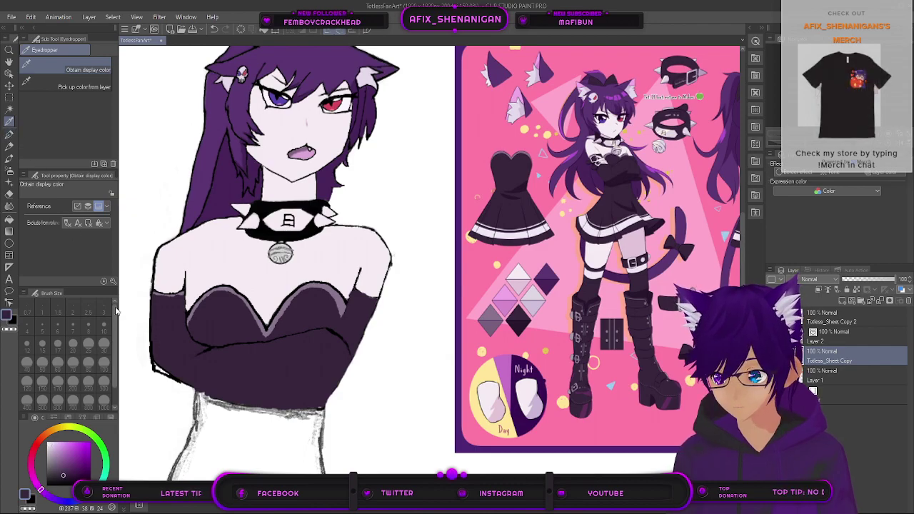
click(10, 135)
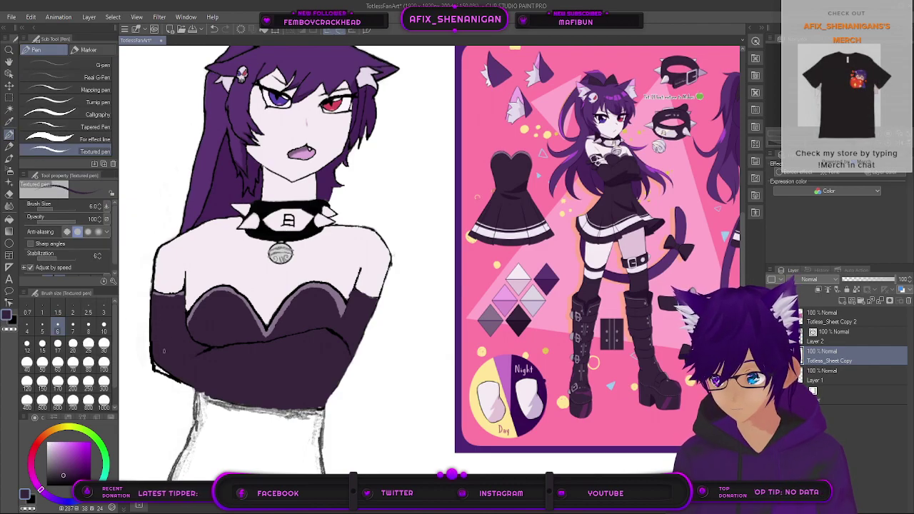
drag(157, 357, 152, 364)
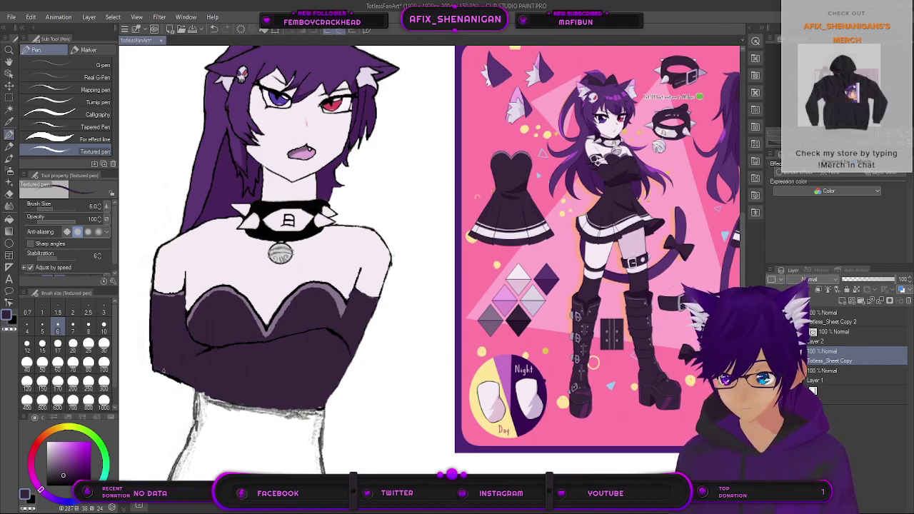
key(bracketright)
scroll(171, 367, up, 5)
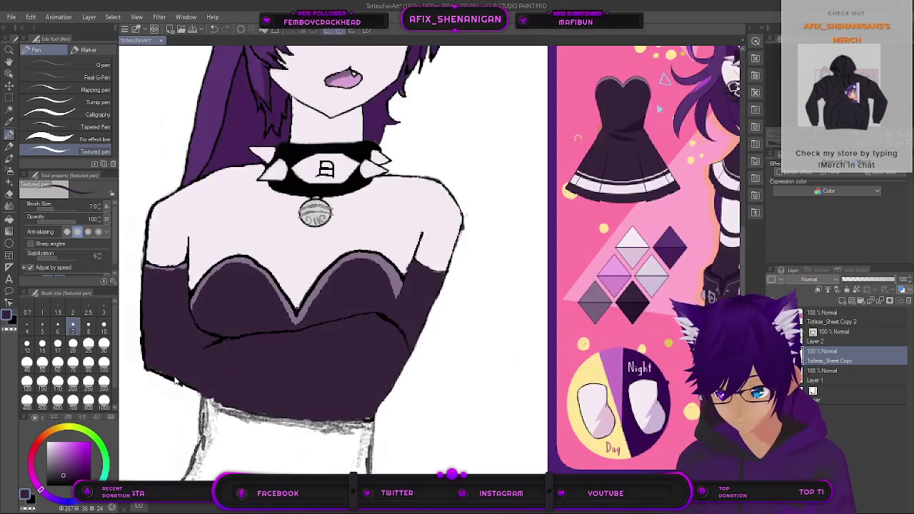
drag(162, 357, 219, 363)
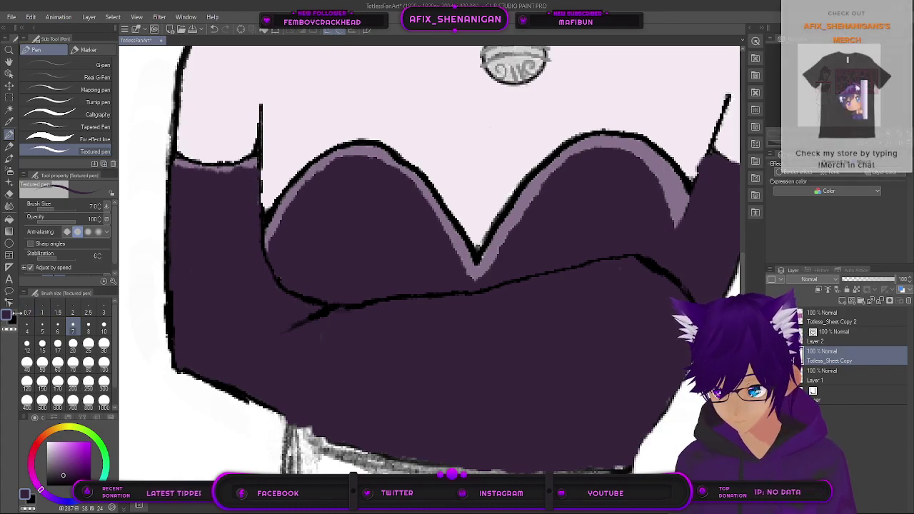
Step: Sketch the upper part of a wider black outline outside the right-hand arm, starting at the shoulder, at brush size 4
key(bracketleft)
key(bracketleft)
key(bracketleft)
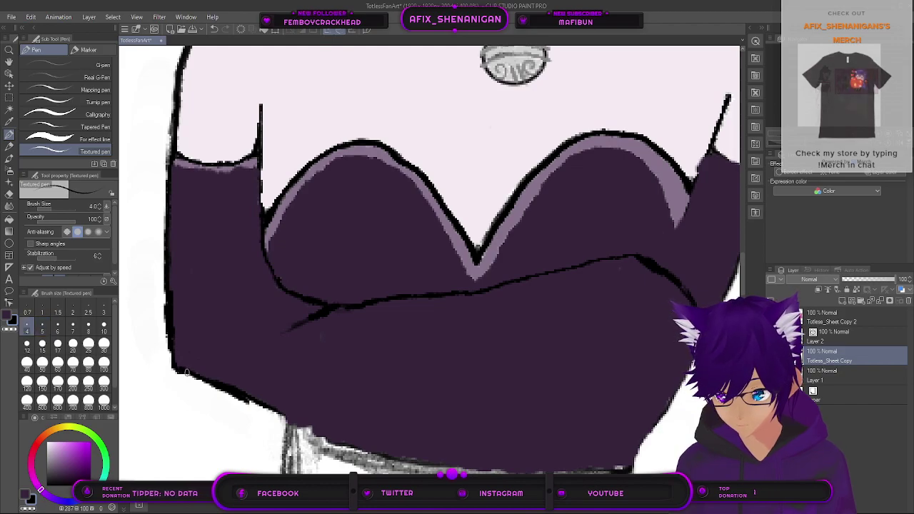
scroll(203, 361, down, 2)
drag(343, 357, 244, 346)
scroll(246, 344, down, 2)
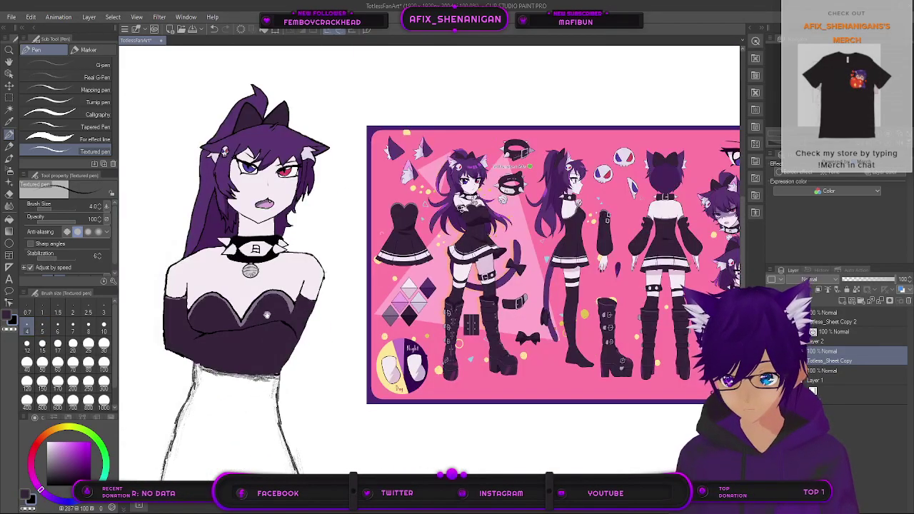
drag(314, 345, 371, 367)
scroll(370, 366, up, 1)
scroll(370, 366, down, 3)
scroll(364, 367, up, 4)
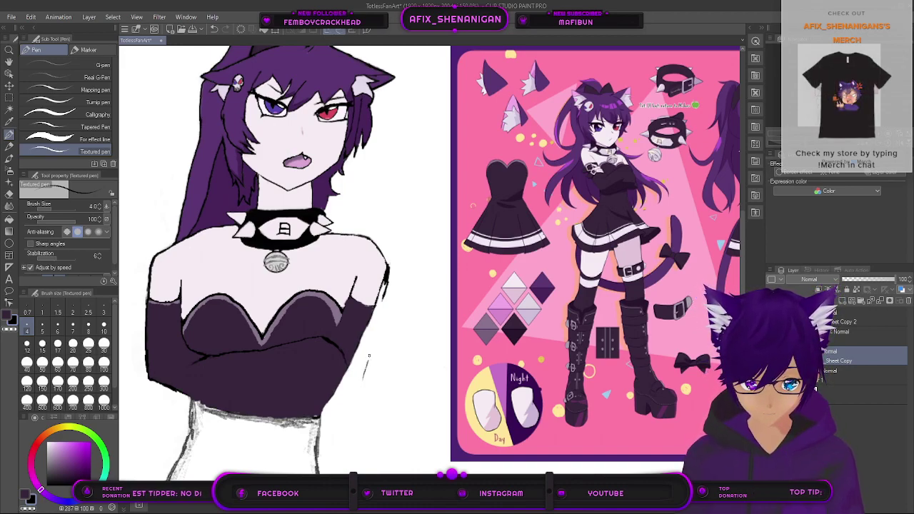
Step: Continue the wider black arm outline down to the right-hand elbow and close it towards the bodice's lower edge
drag(371, 349, 374, 341)
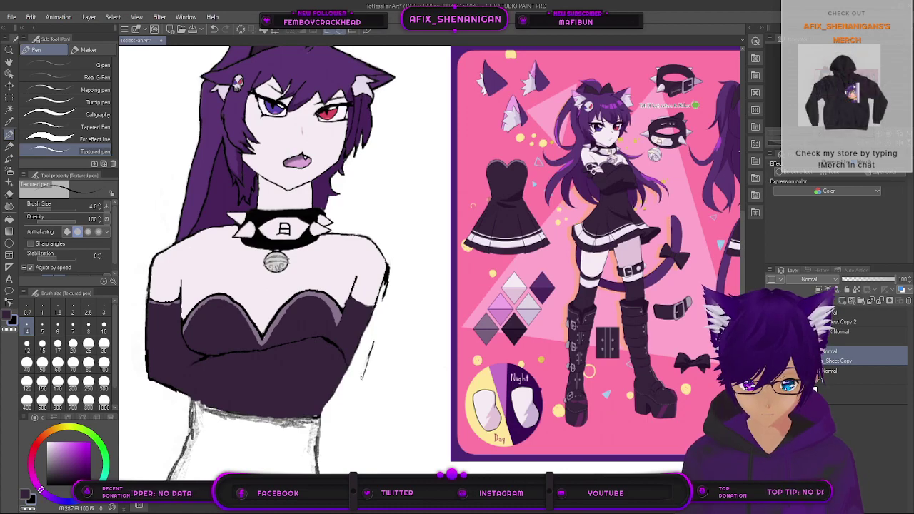
drag(364, 375, 373, 348)
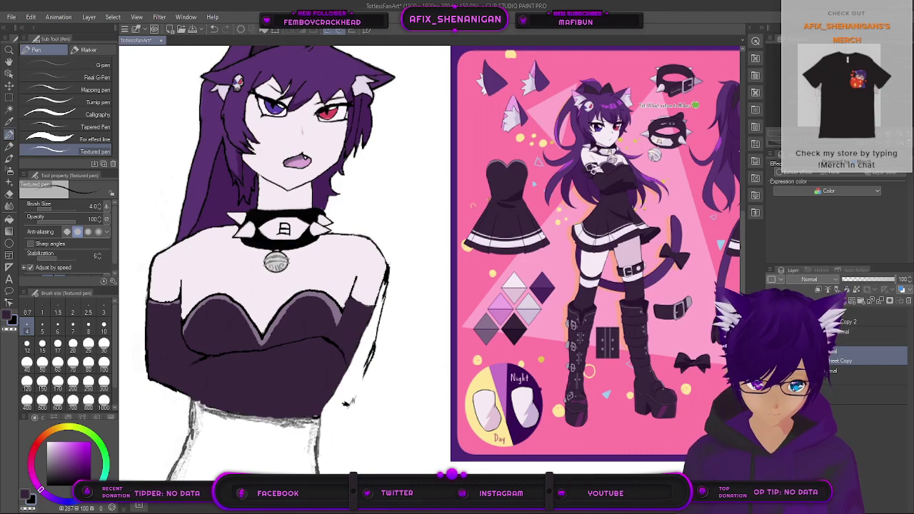
drag(351, 401, 370, 364)
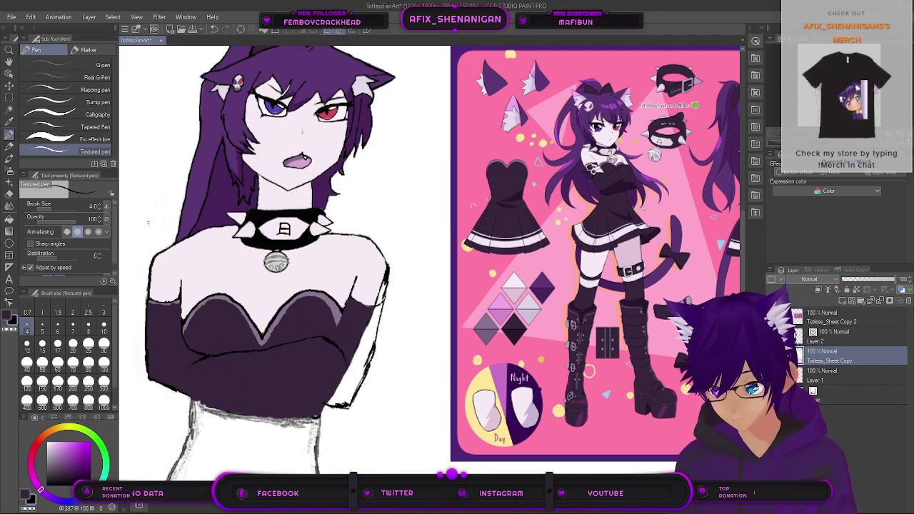
Step: Sample the pale skin tone and paint over the old outline of the right-hand upper arm out to the new one at brush size up to 6
click(9, 123)
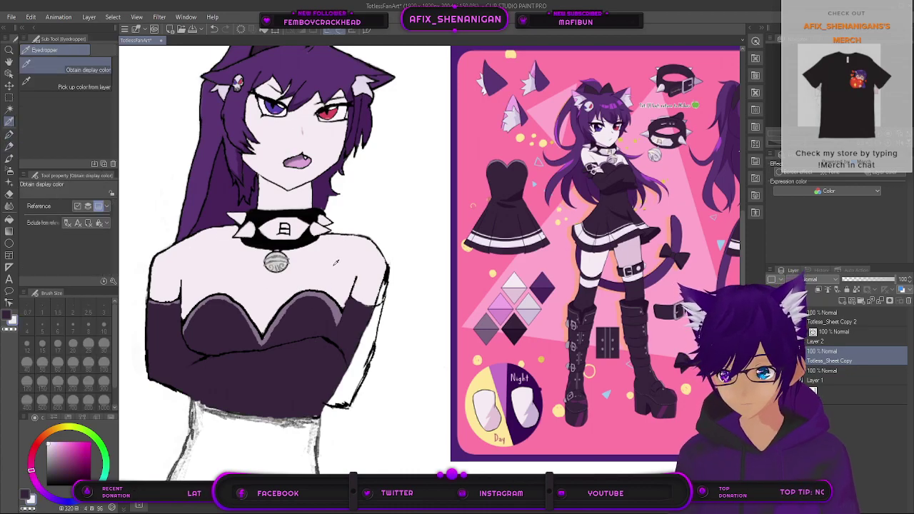
click(9, 207)
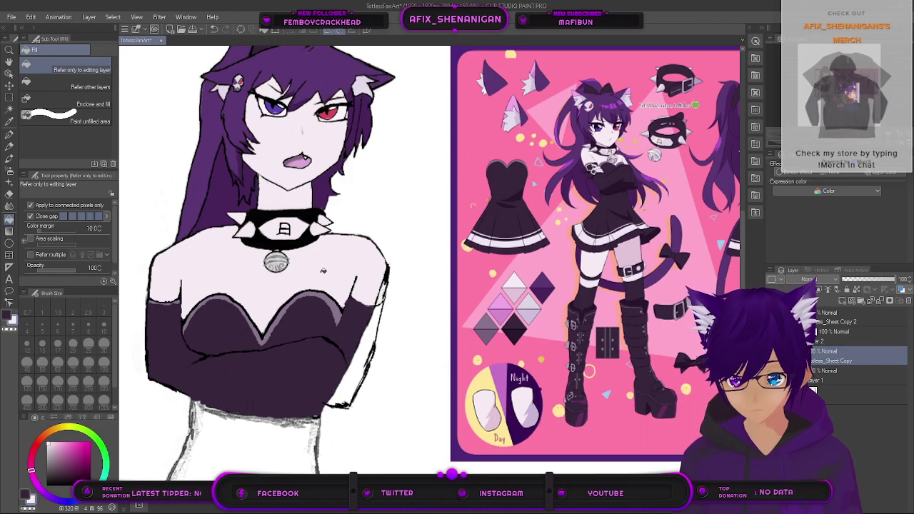
click(9, 122)
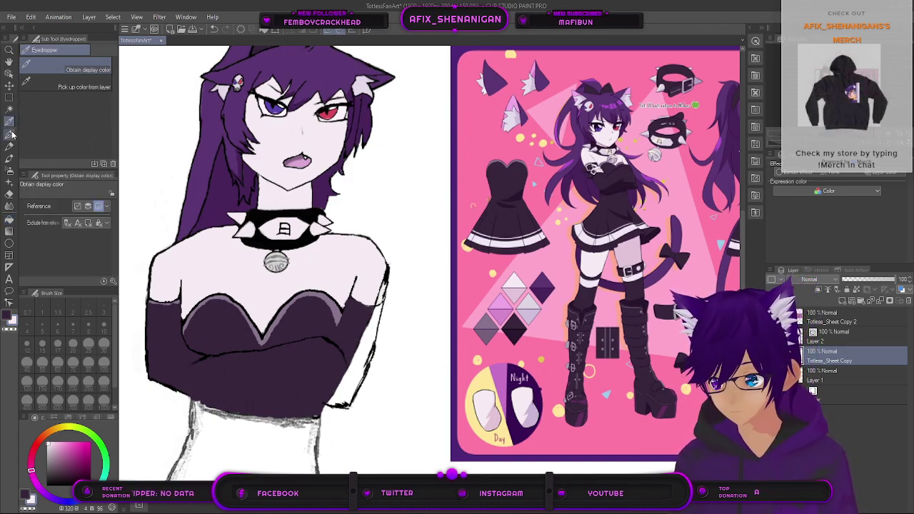
click(10, 219)
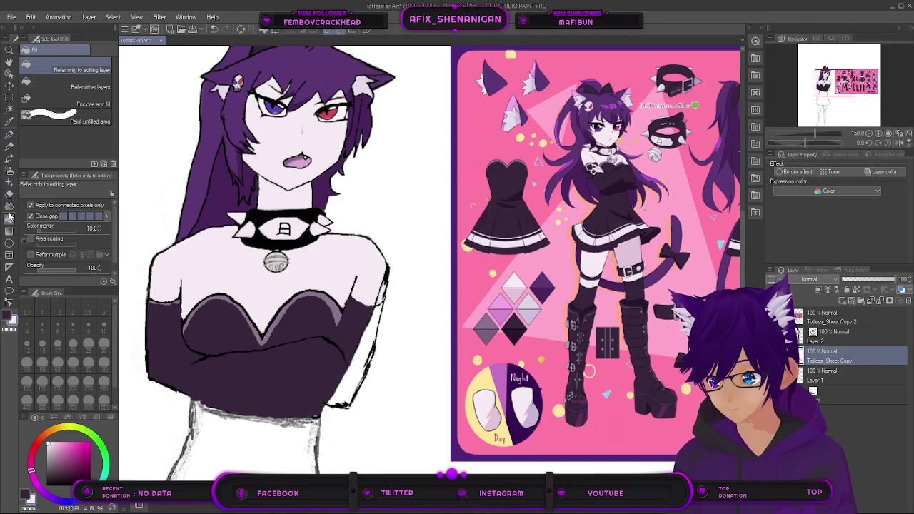
scroll(389, 294, up, 1)
scroll(387, 272, up, 2)
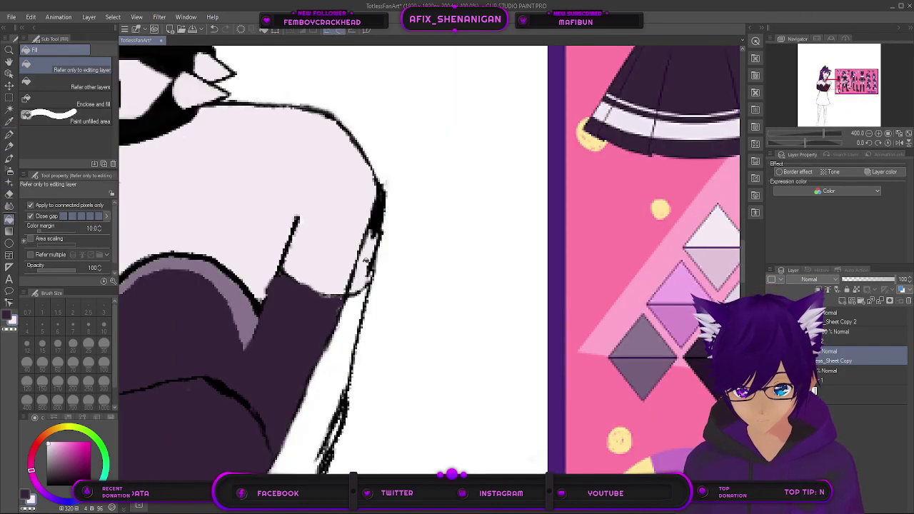
key(p)
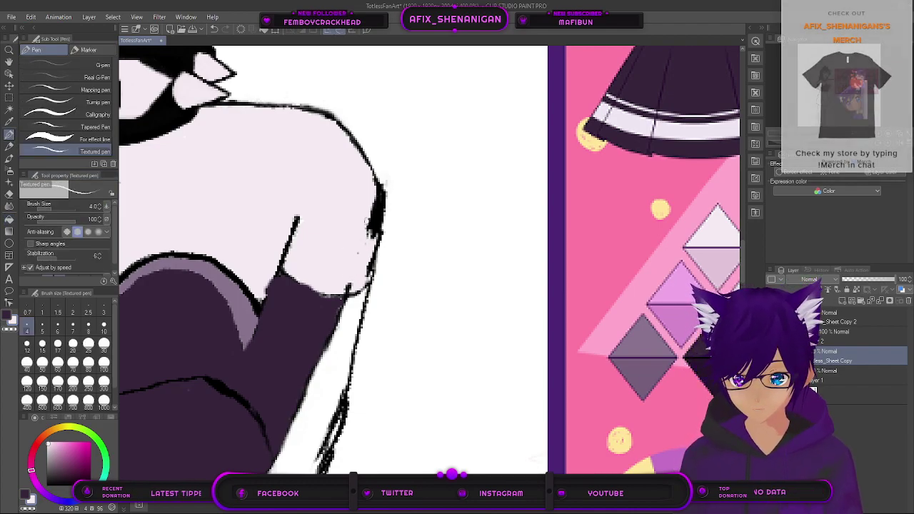
key(bracketright)
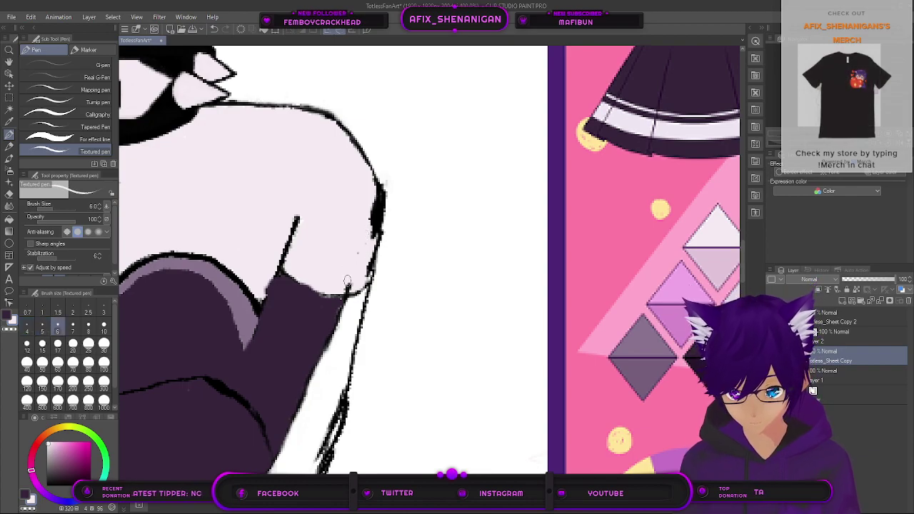
mouse_move(362, 283)
mouse_down()
mouse_move(375, 218)
mouse_move(371, 179)
mouse_up()
scroll(366, 218, down, 2)
scroll(361, 246, down, 1)
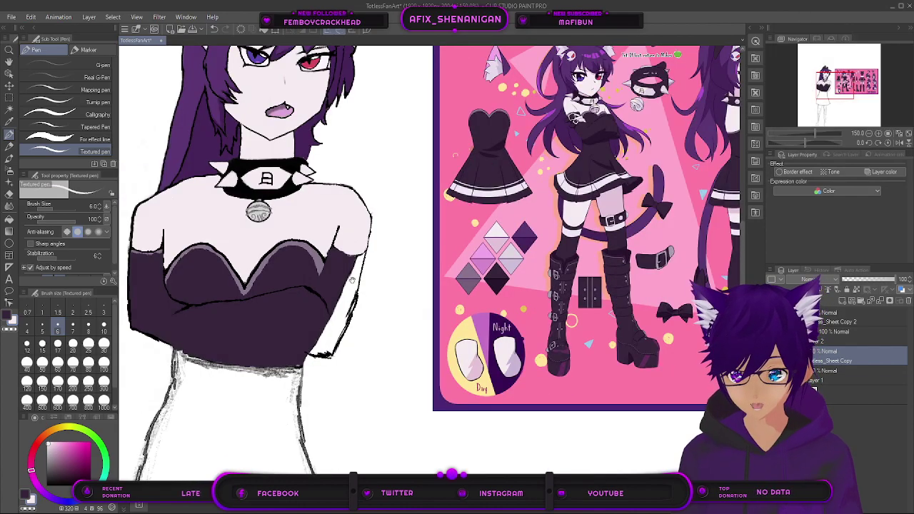
Step: Switch to the dark purple and fill the right-hand sleeve from the elbow partway up its outer edge with the Textured pen at size 15
click(9, 315)
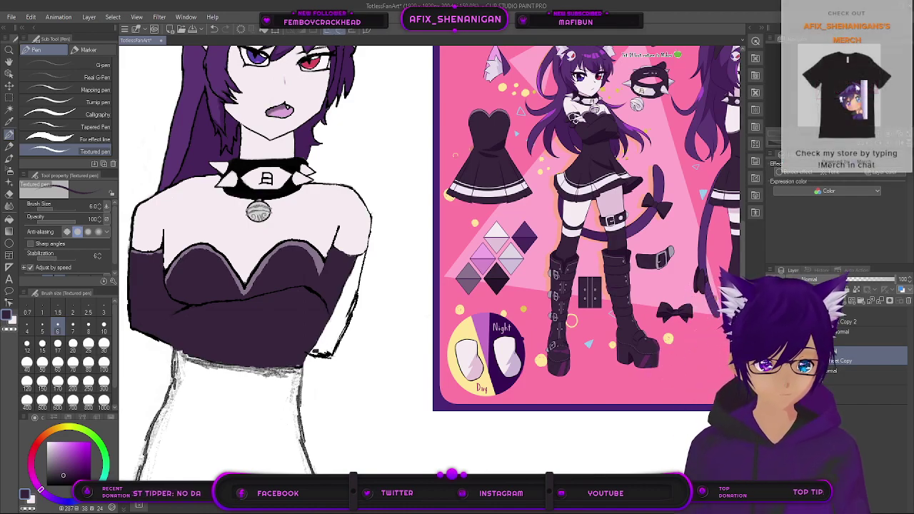
key(bracketright)
key(bracketright)
key(bracketright)
key(bracketright)
key(bracketright)
mouse_move(324, 338)
mouse_down()
mouse_move(330, 324)
mouse_move(326, 348)
mouse_move(336, 325)
mouse_move(321, 350)
mouse_up()
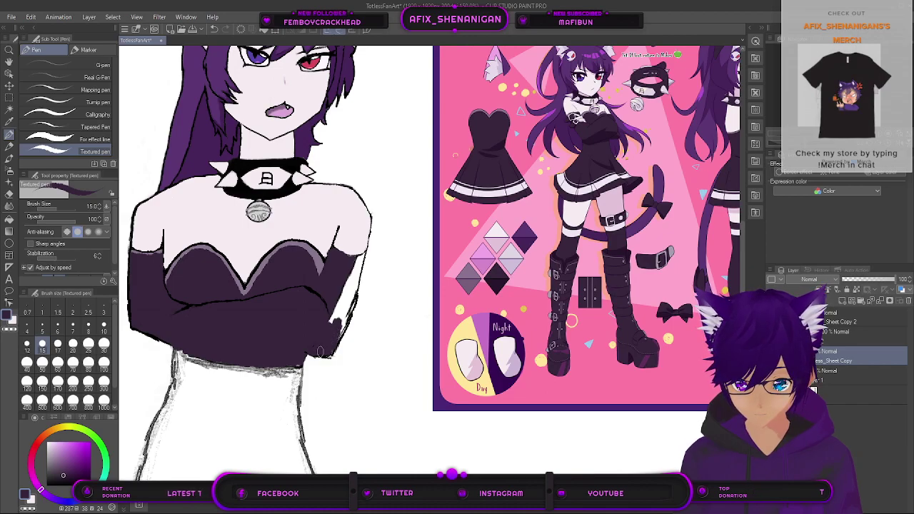
drag(333, 343, 357, 287)
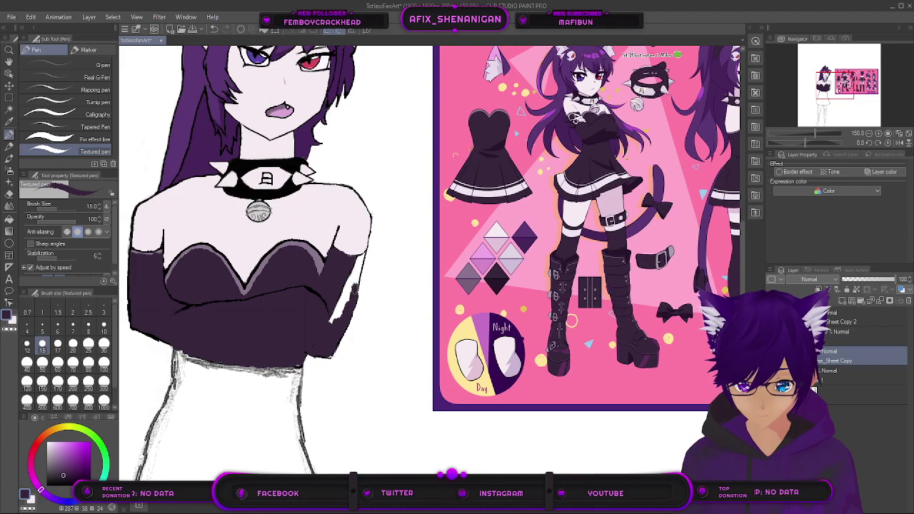
Step: Fill the narrow white gap below the right-hand sleeve's upper edge with dark purple at brush size 5
scroll(354, 289, up, 3)
drag(358, 274, 369, 247)
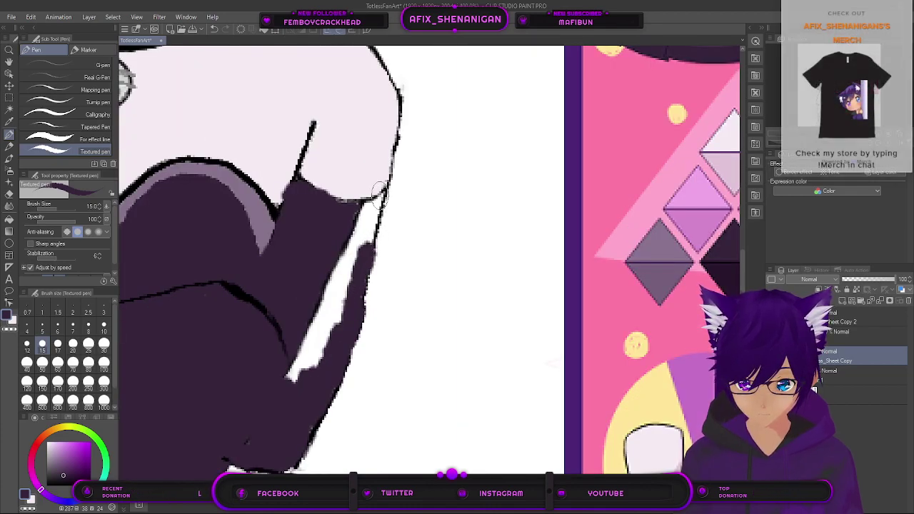
key(bracketleft)
key(bracketleft)
key(bracketleft)
key(bracketleft)
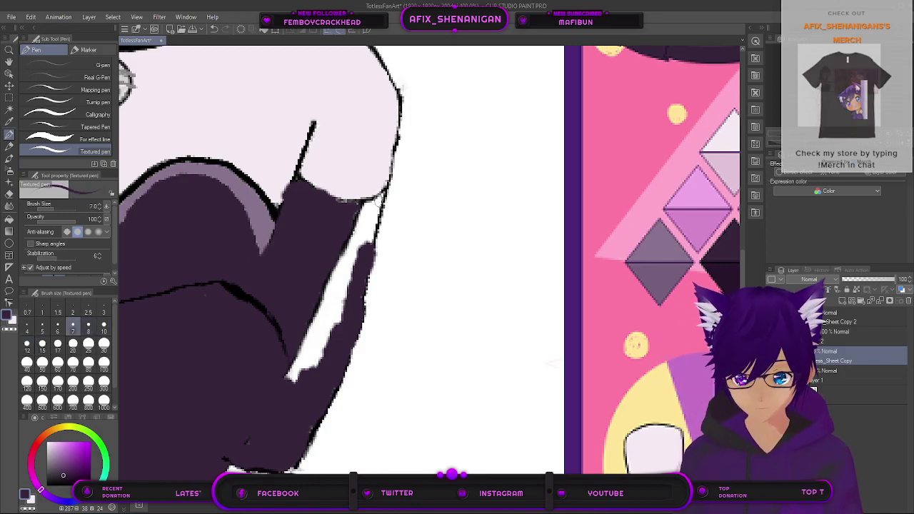
key(bracketleft)
key(bracketleft)
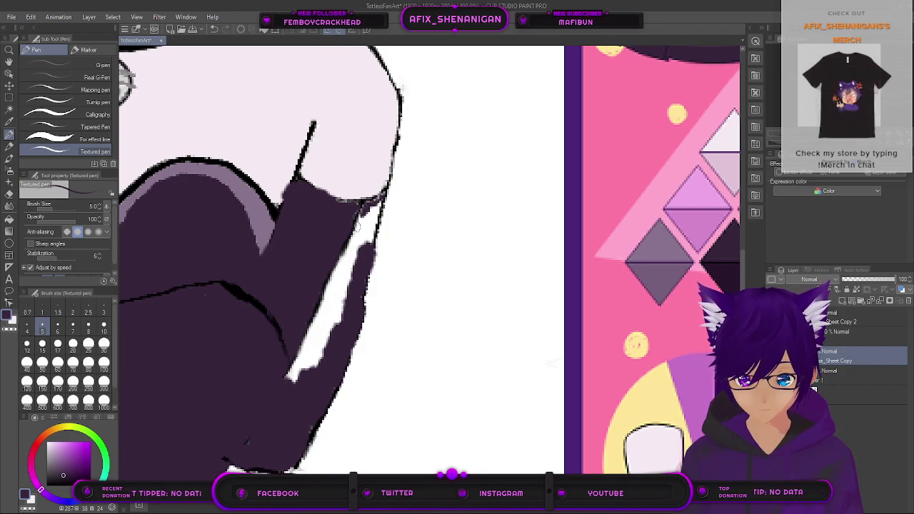
mouse_move(362, 215)
mouse_down()
mouse_move(357, 241)
mouse_move(364, 230)
mouse_move(369, 243)
mouse_move(370, 232)
mouse_up()
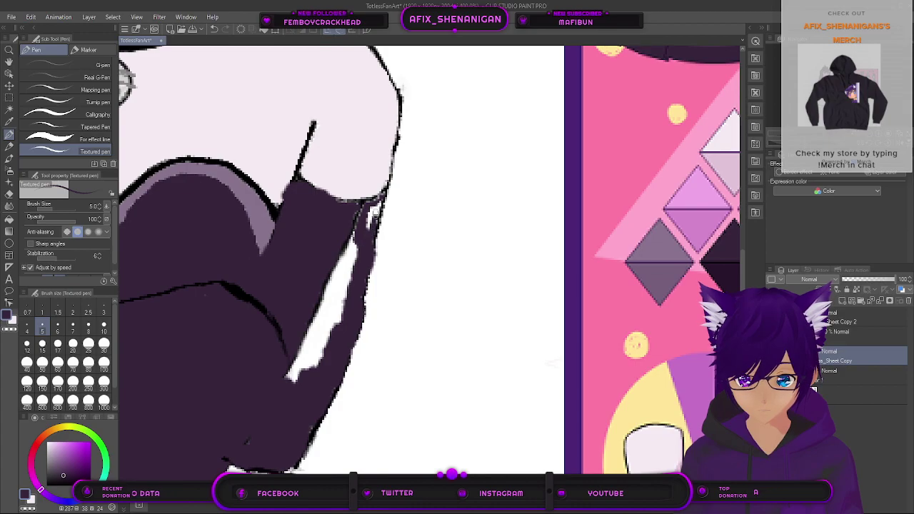
mouse_move(374, 209)
mouse_down()
mouse_move(367, 230)
mouse_move(371, 212)
mouse_up()
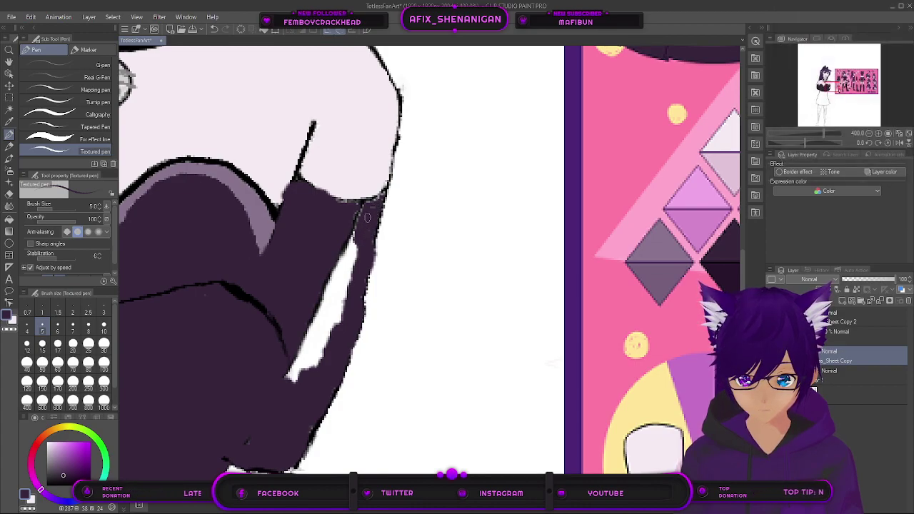
Step: Fill the remaining white strip along the inside of the right-hand sleeve with dark purple, raising the brush size to 10
mouse_move(364, 212)
mouse_down()
mouse_move(347, 252)
mouse_move(355, 241)
mouse_move(339, 323)
mouse_up()
key(bracketright)
key(bracketright)
key(bracketright)
key(bracketright)
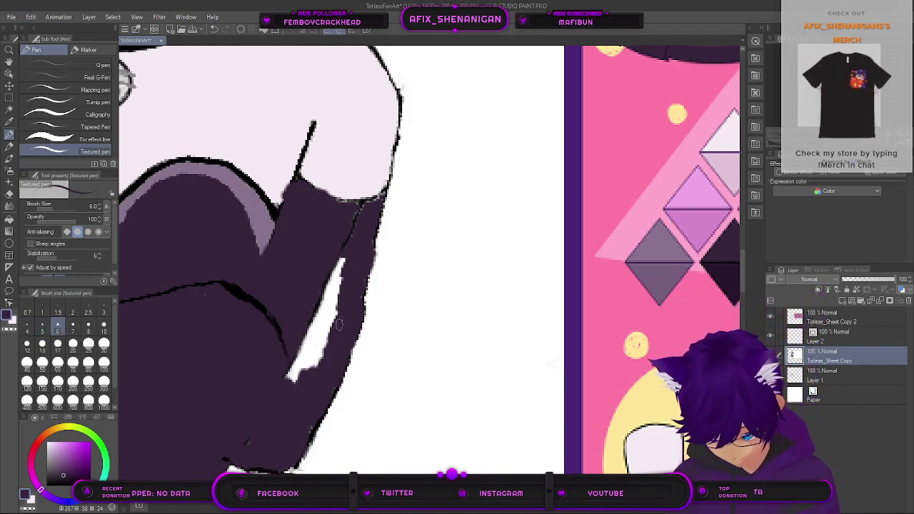
mouse_move(323, 352)
mouse_down()
mouse_move(300, 382)
mouse_move(301, 371)
mouse_move(289, 379)
mouse_move(322, 329)
mouse_move(331, 335)
mouse_move(319, 363)
mouse_move(345, 290)
mouse_move(344, 299)
mouse_move(357, 291)
mouse_move(362, 277)
mouse_move(338, 304)
mouse_move(350, 279)
mouse_move(344, 267)
mouse_move(336, 282)
mouse_move(344, 262)
mouse_move(298, 365)
mouse_move(309, 343)
mouse_up()
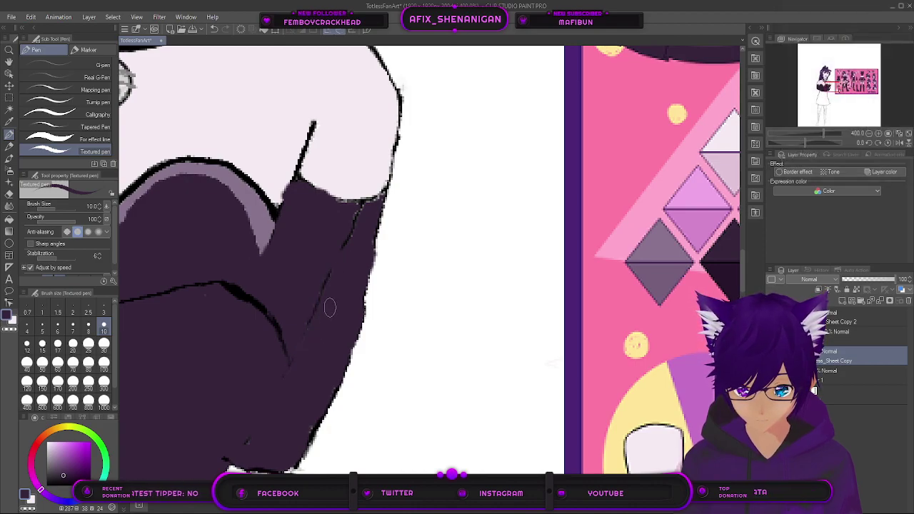
scroll(328, 303, down, 5)
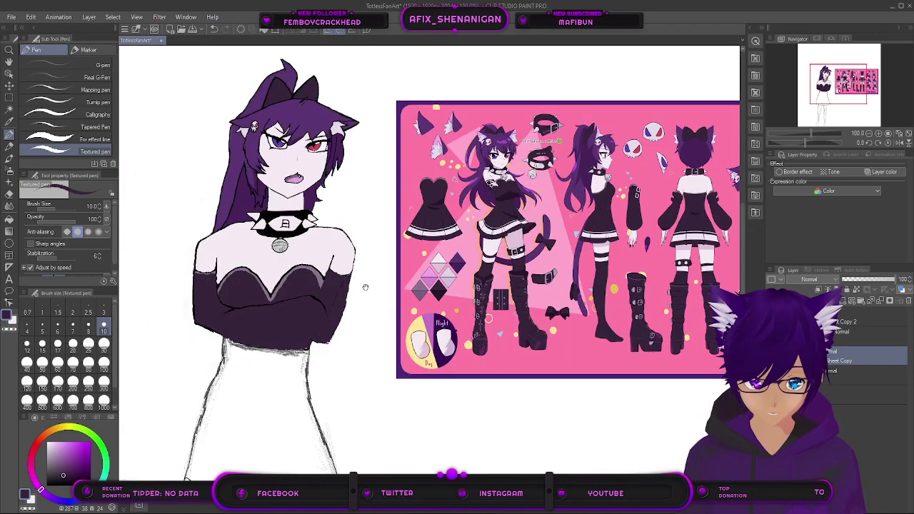
scroll(349, 300, up, 2)
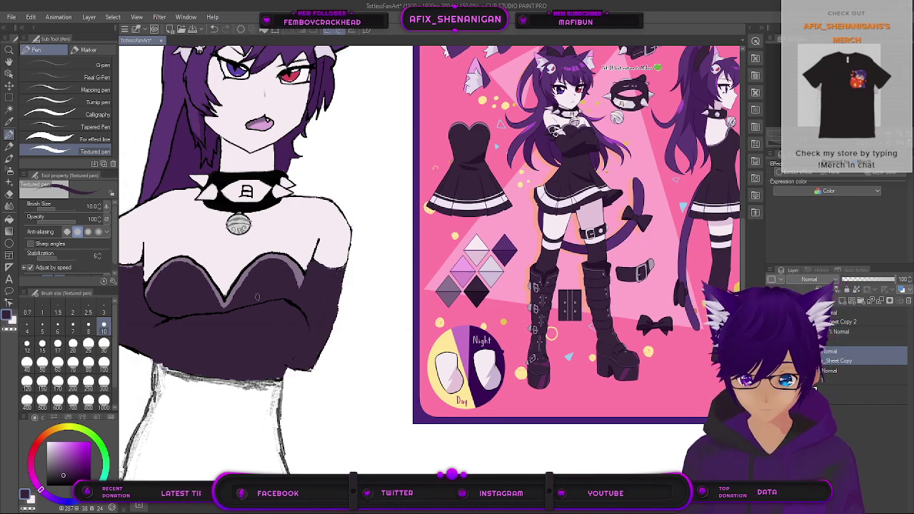
Step: Switch to black and draw a thin outline under the lilac trim of the right-hand bust cup with the Textured pen at size 2.5
click(12, 320)
click(90, 484)
scroll(286, 286, up, 5)
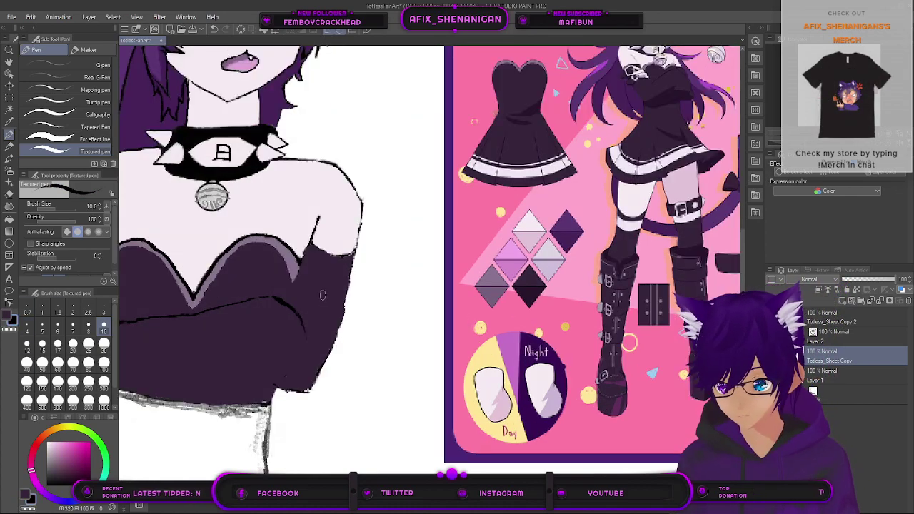
drag(336, 306, 426, 319)
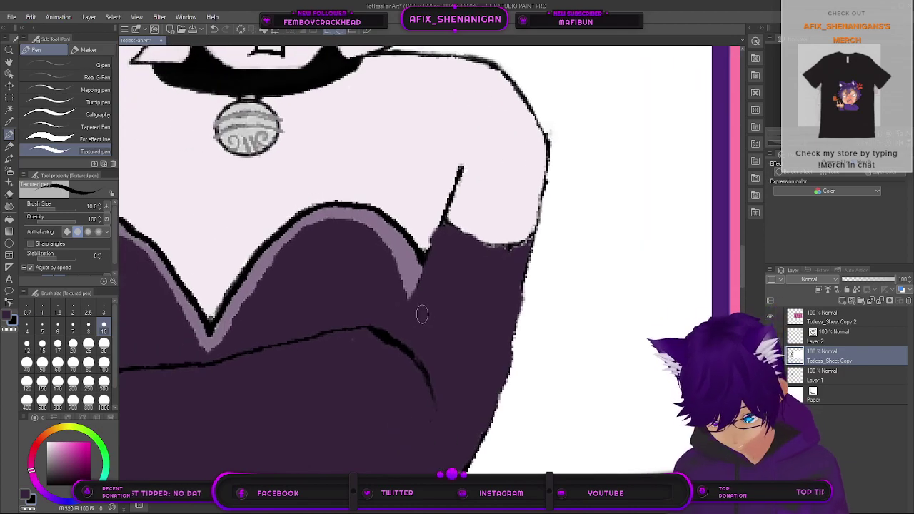
key(bracketleft)
key(bracketleft)
key(bracketleft)
key(bracketleft)
key(bracketleft)
key(bracketleft)
key(bracketleft)
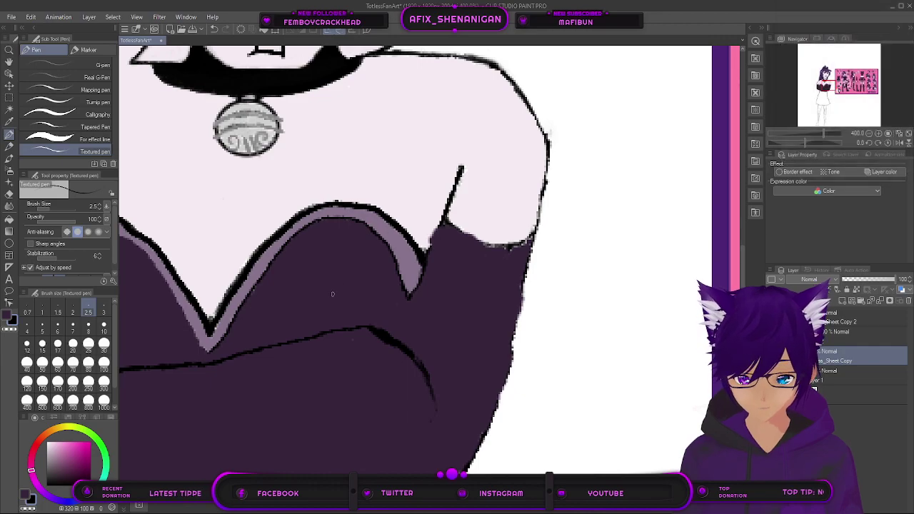
Step: Continue the thin black outline along the bodice trim's centre point and under the left-hand bust cup
drag(327, 328, 169, 337)
drag(648, 190, 291, 427)
drag(254, 356, 405, 334)
drag(247, 356, 424, 289)
drag(257, 337, 436, 280)
drag(294, 360, 408, 288)
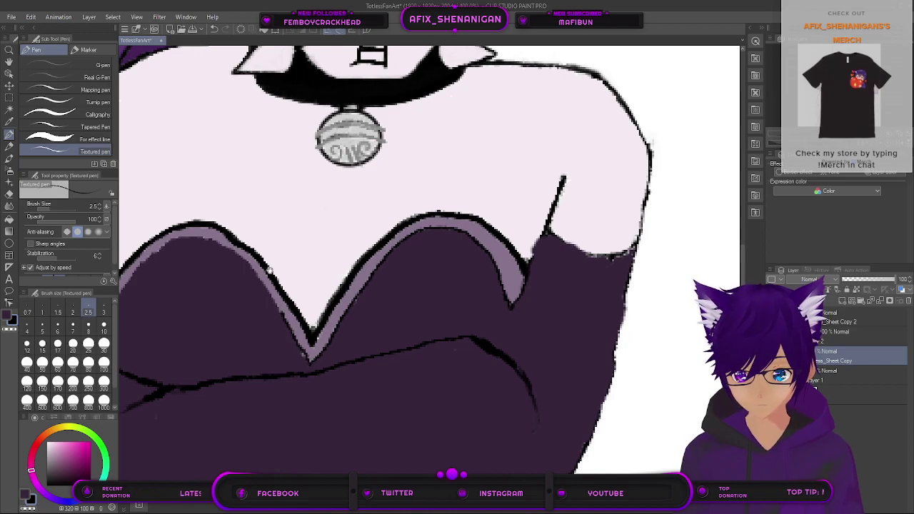
drag(237, 275, 333, 316)
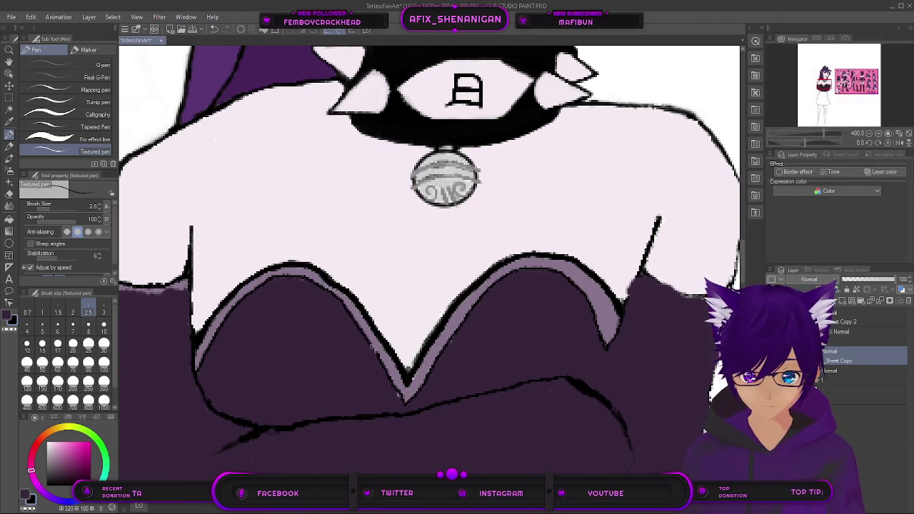
Step: Outline the upper edge of the right-hand sleeve in black, joining it to the bodice trim and the arm's outer line
scroll(489, 381, down, 2)
drag(571, 371, 460, 320)
scroll(457, 285, up, 4)
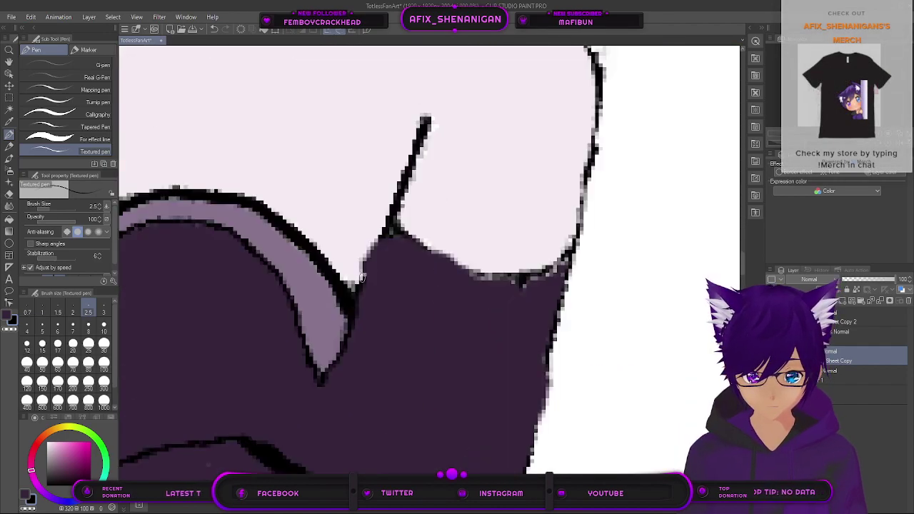
mouse_move(364, 268)
mouse_down()
mouse_move(385, 227)
mouse_move(404, 234)
mouse_move(396, 223)
mouse_move(461, 269)
mouse_move(517, 282)
mouse_move(545, 274)
mouse_move(572, 245)
mouse_up()
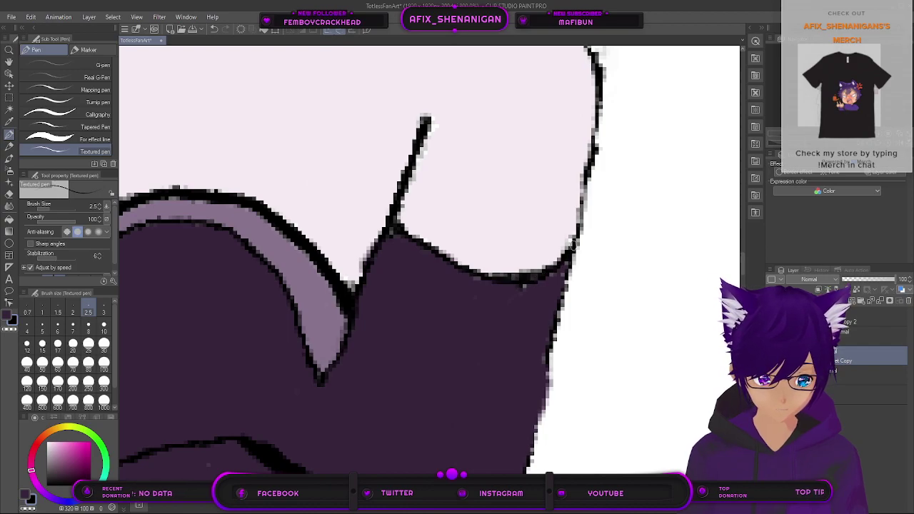
Step: Clean up the black outline along the outer side of the right-hand sleeve down to the elbow
scroll(534, 297, down, 2)
drag(516, 354, 434, 290)
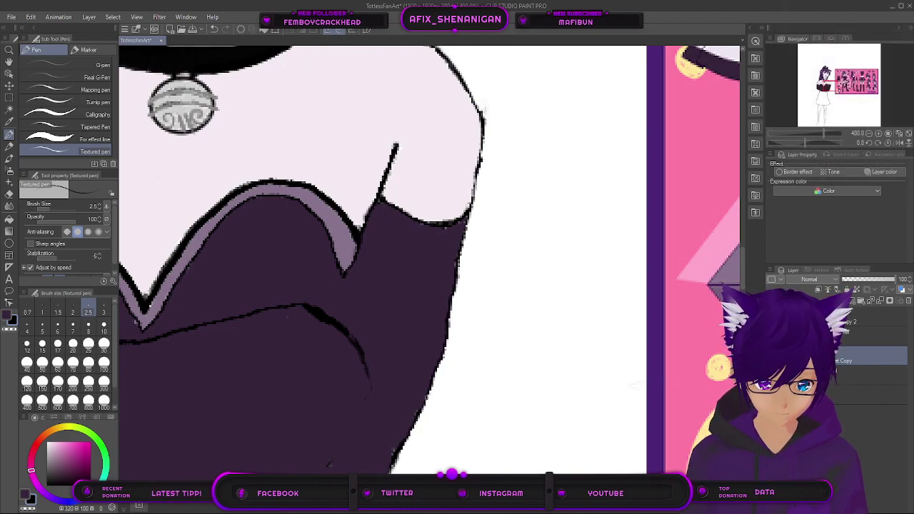
drag(404, 443, 411, 434)
drag(405, 432, 452, 327)
drag(427, 386, 439, 358)
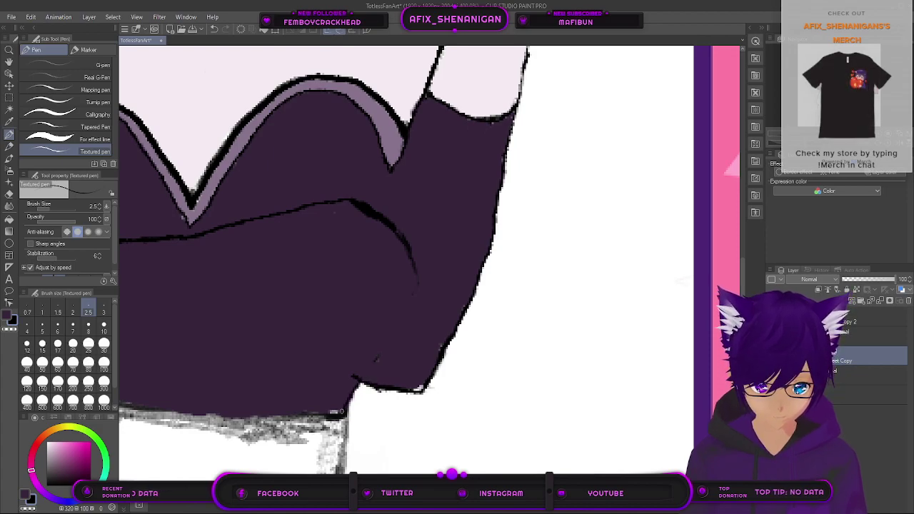
Step: Draw a continuous black outline along the lower edge of the crossed forearm, increasing the brush size to 3
drag(258, 378, 531, 370)
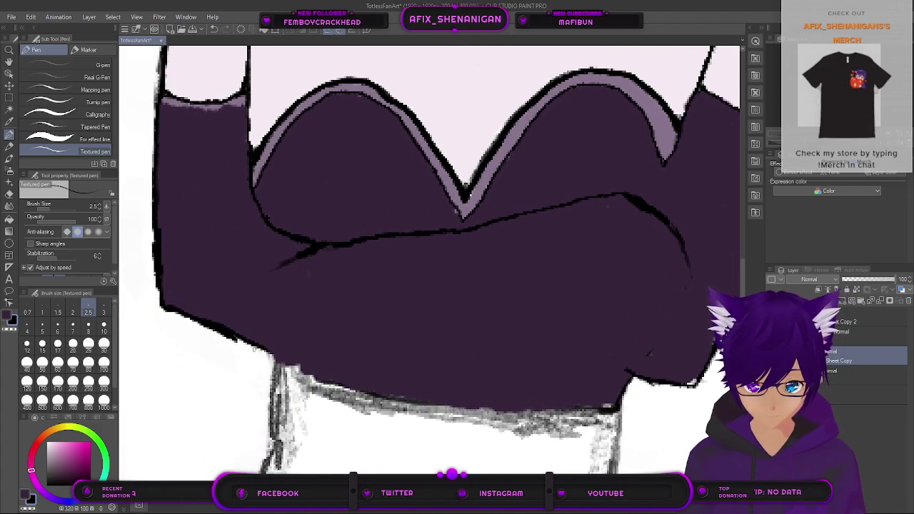
drag(272, 353, 312, 379)
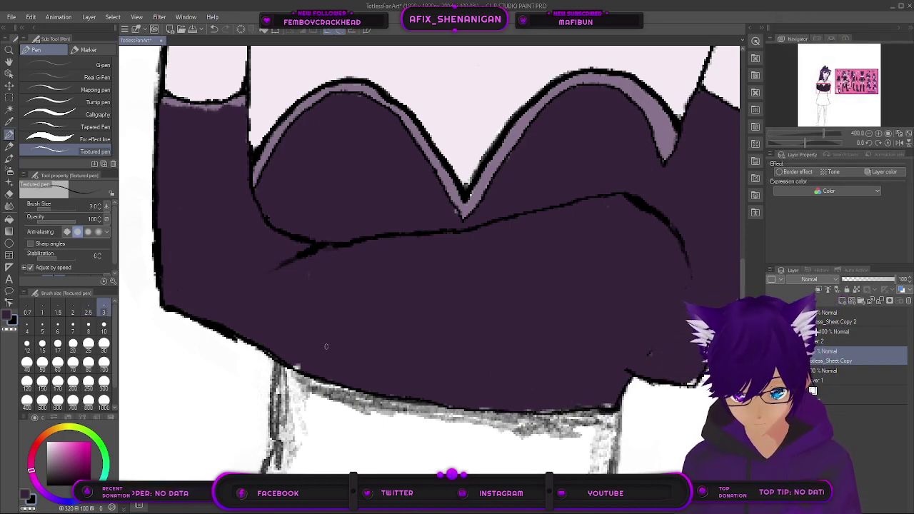
key(bracketright)
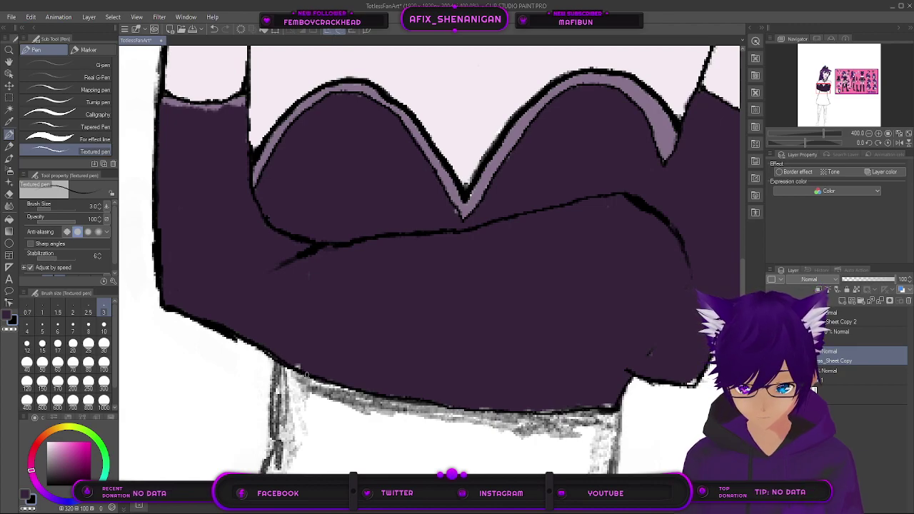
drag(340, 386, 445, 406)
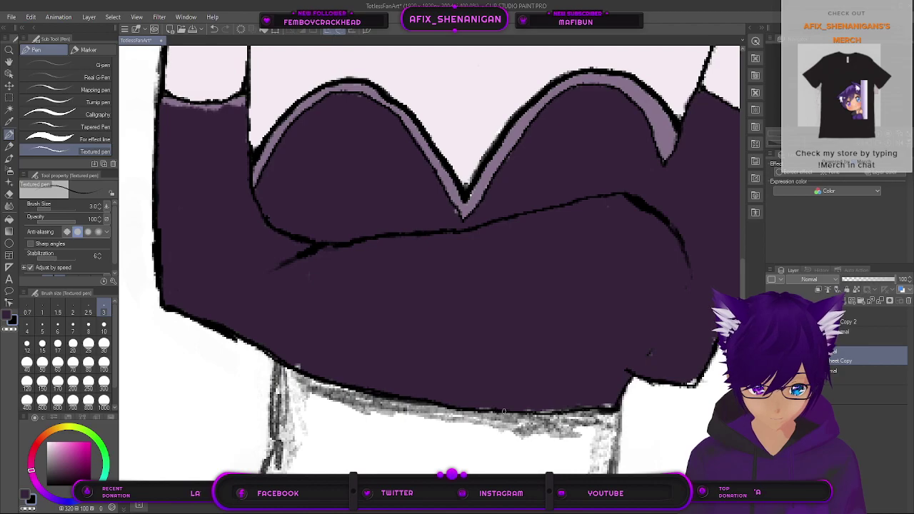
drag(543, 412, 608, 412)
mouse_move(465, 361)
mouse_down()
mouse_move(469, 349)
mouse_move(367, 312)
mouse_move(401, 329)
mouse_up()
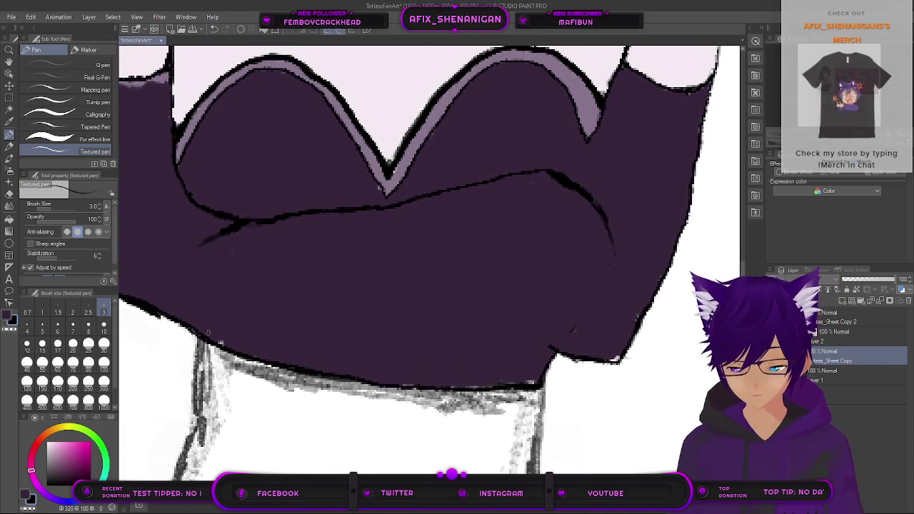
Step: Switch back to dark purple and choose the Dense watercolor brush at size 2.5 for touching up the forearm's lower edge
click(6, 315)
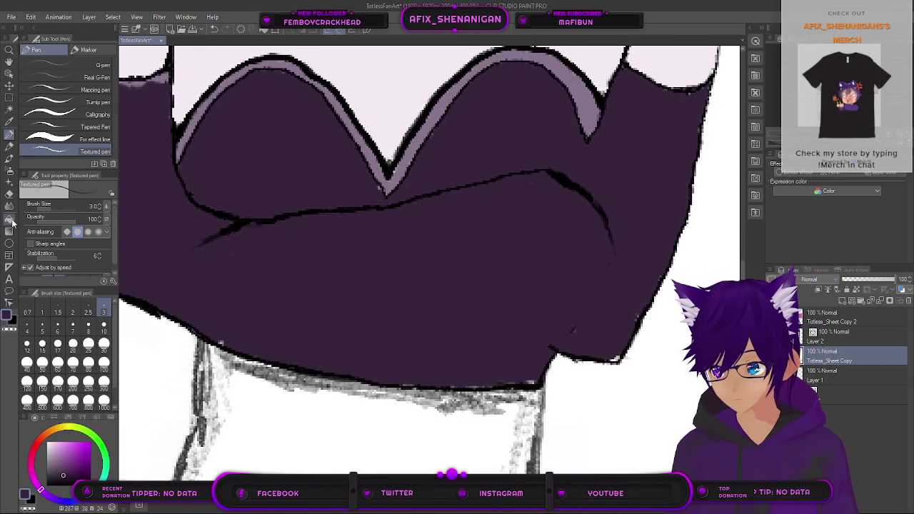
click(10, 219)
scroll(340, 311, down, 2)
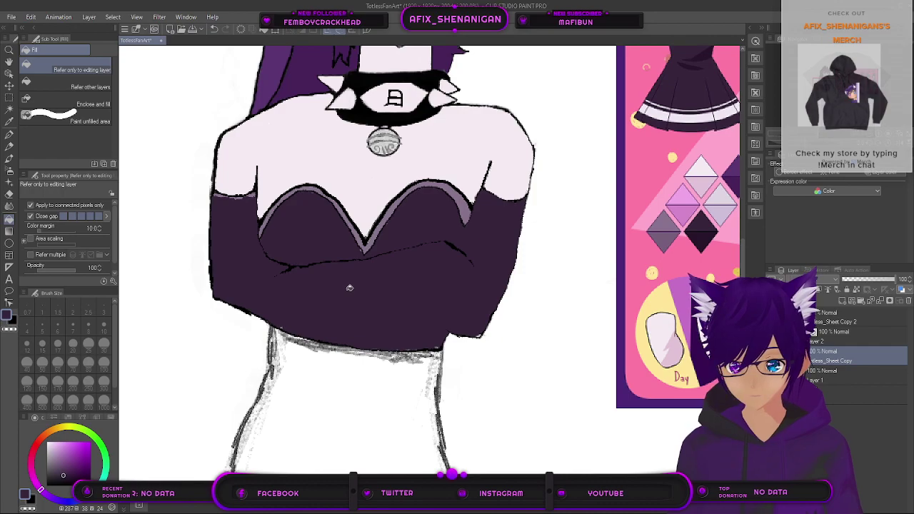
scroll(346, 287, up, 2)
drag(233, 334, 418, 294)
click(9, 160)
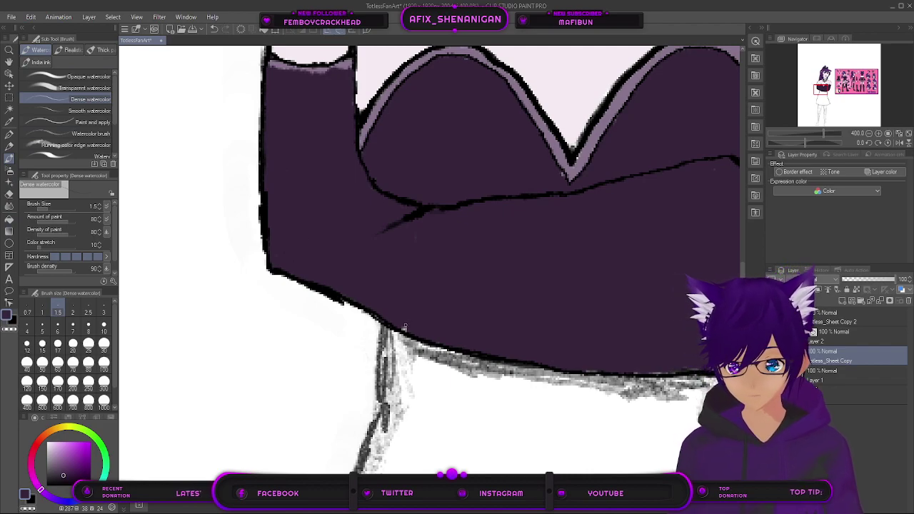
key(bracketright)
key(bracketright)
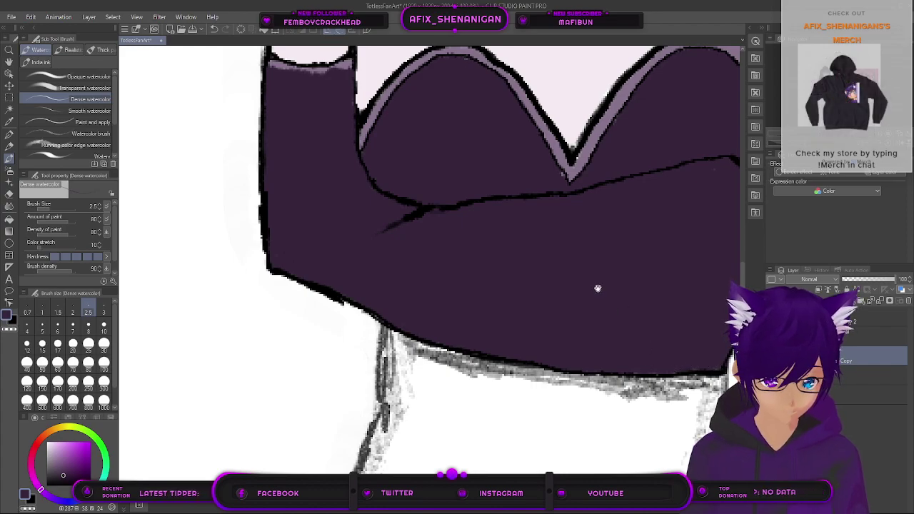
Step: Inspect the coloured bodice and sleeves and compare them with the dress and crossed arms on the reference sheet
drag(603, 290, 323, 375)
scroll(407, 280, down, 2)
scroll(413, 270, up, 2)
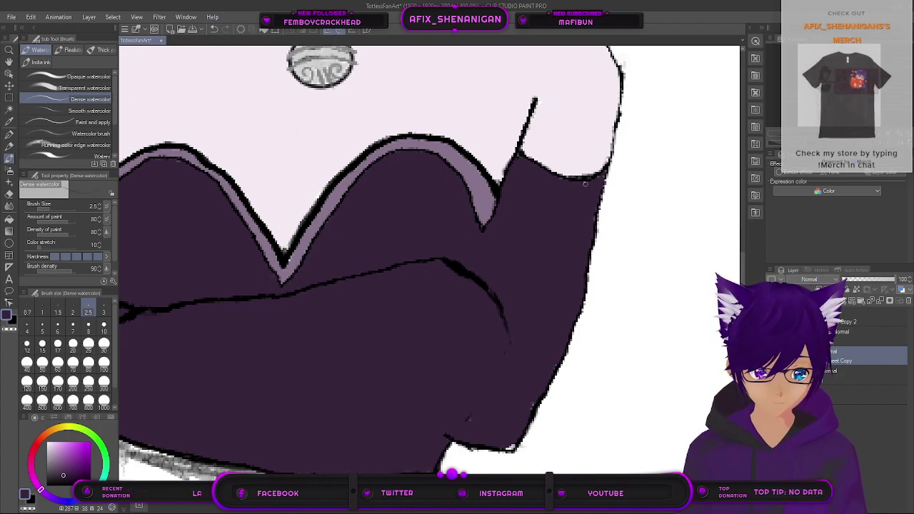
drag(319, 277, 508, 300)
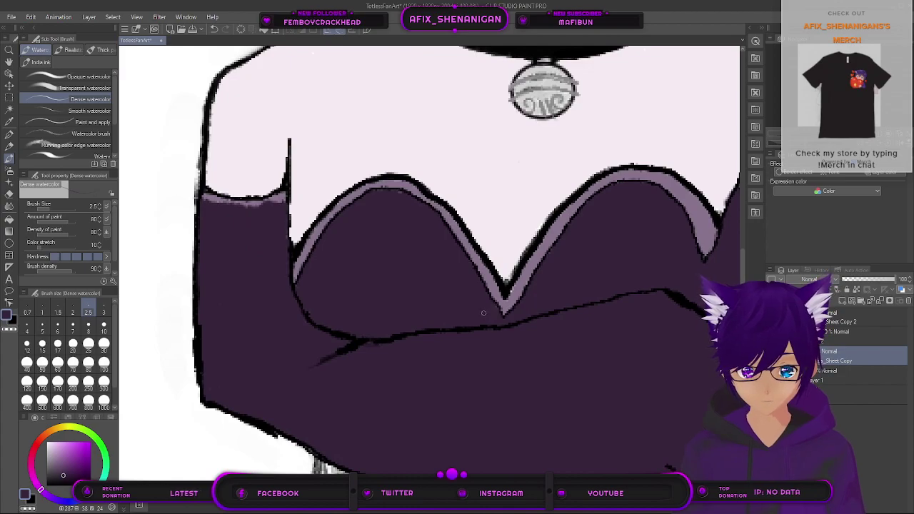
scroll(483, 309, down, 2)
scroll(477, 307, up, 2)
drag(582, 274, 314, 303)
drag(664, 282, 347, 302)
mouse_move(717, 74)
mouse_down()
mouse_move(513, 132)
mouse_move(431, 265)
mouse_up()
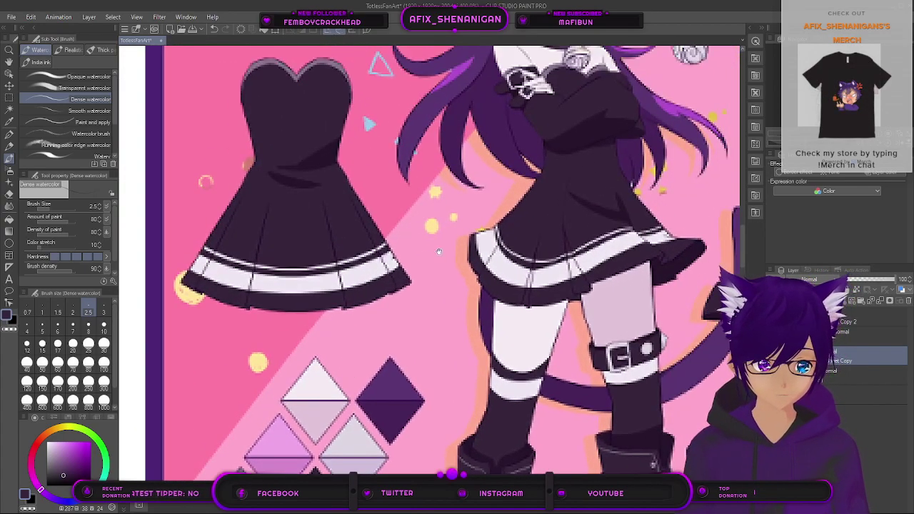
drag(409, 202, 436, 308)
scroll(435, 308, down, 2)
scroll(494, 295, up, 2)
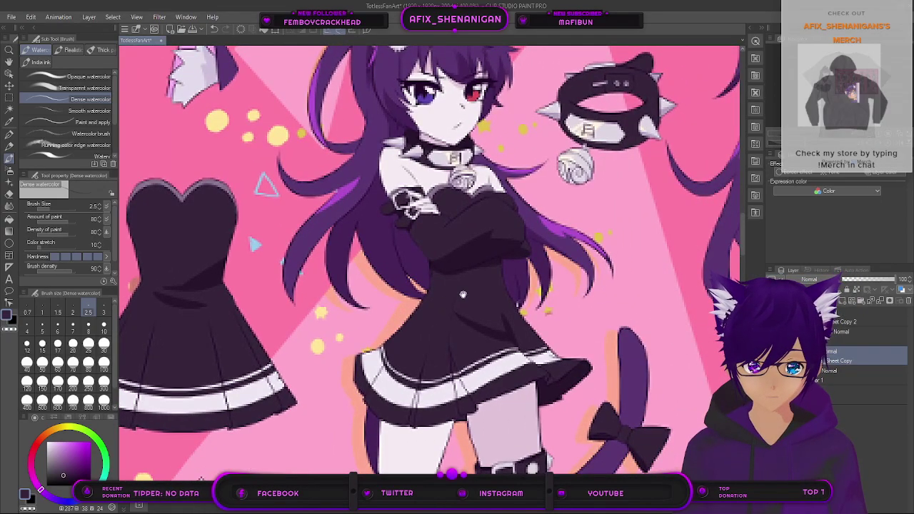
drag(512, 296, 293, 346)
drag(677, 350, 432, 325)
drag(313, 344, 588, 323)
mouse_move(233, 320)
mouse_down()
mouse_move(581, 308)
mouse_move(611, 296)
mouse_up()
drag(222, 339, 615, 276)
drag(177, 338, 484, 298)
drag(181, 398, 406, 297)
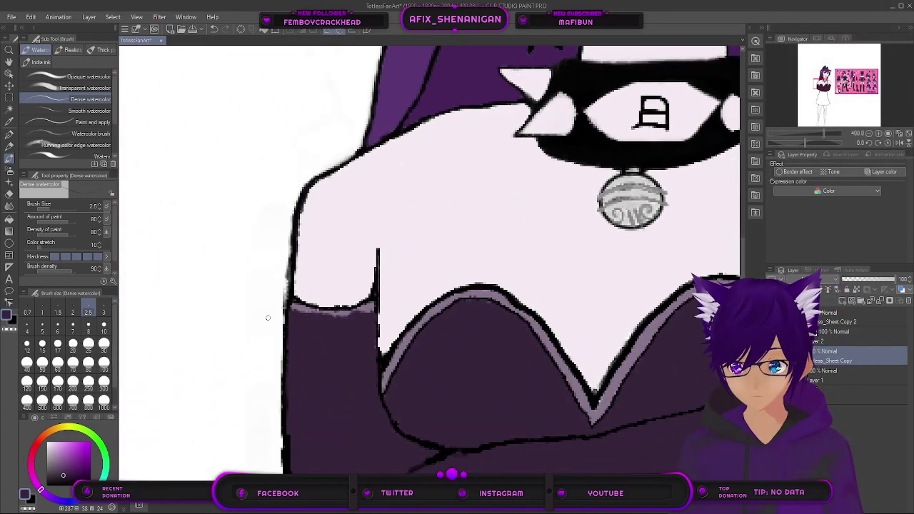
Step: Draw a black line beneath the mauve trim of the left-hand sleeve, using the Textured pen at size 3
click(13, 320)
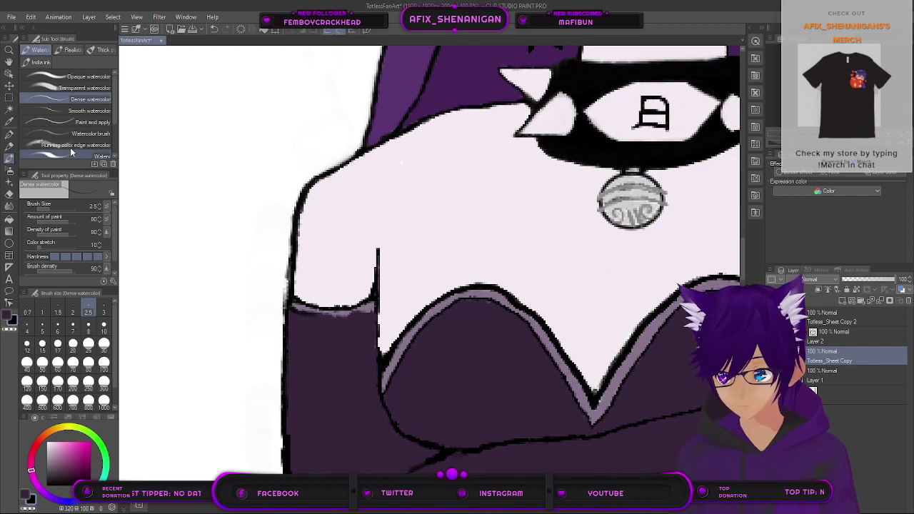
click(82, 123)
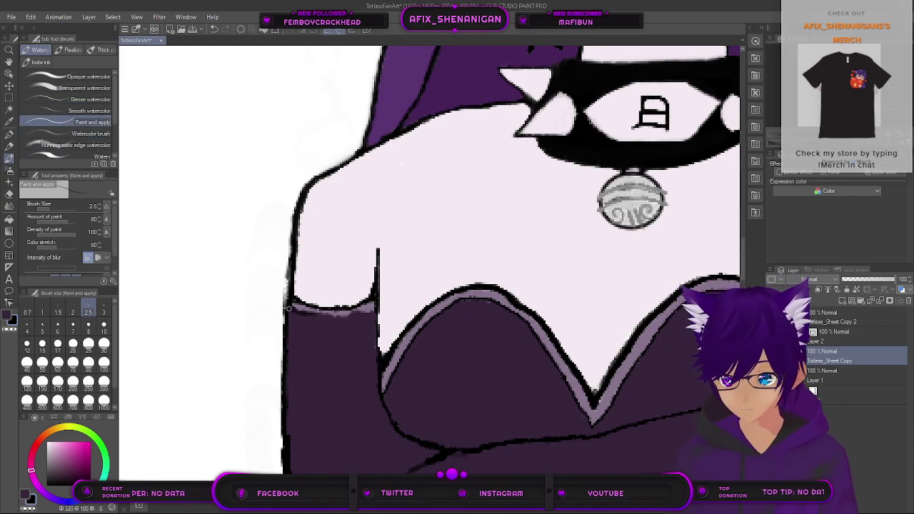
drag(290, 308, 308, 318)
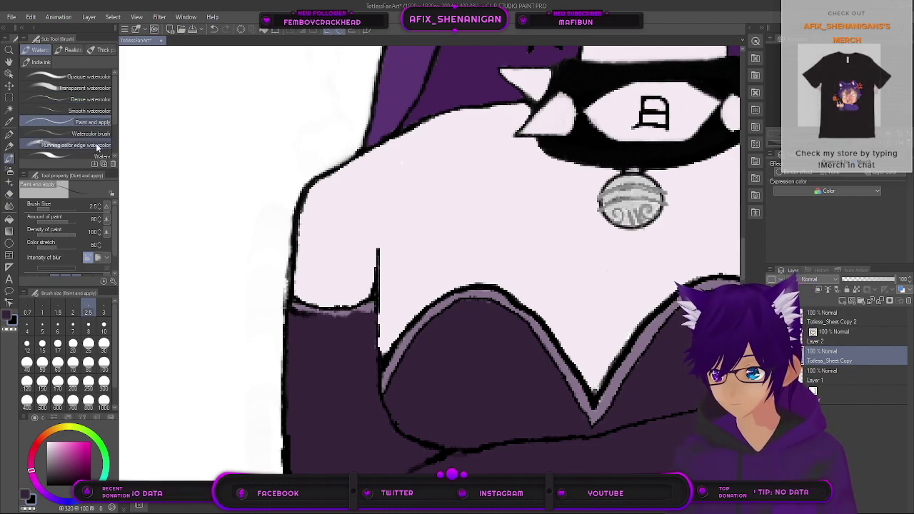
click(83, 111)
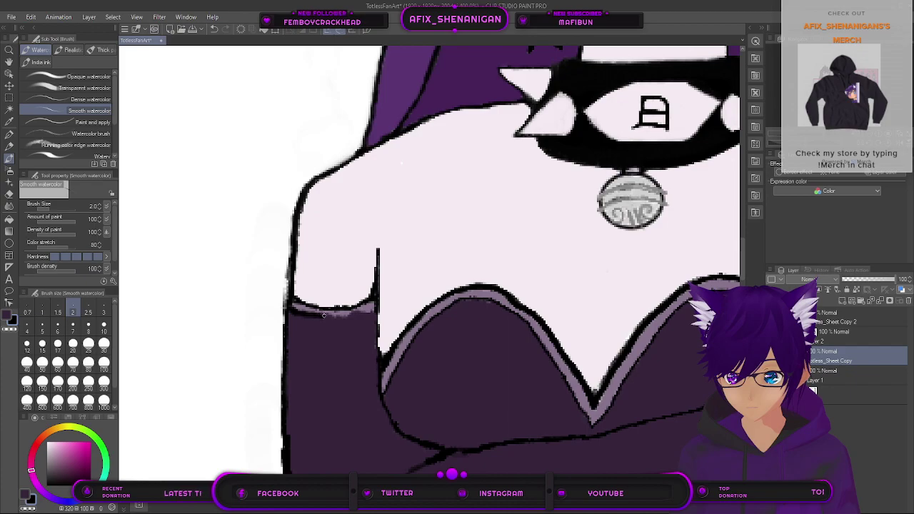
click(9, 133)
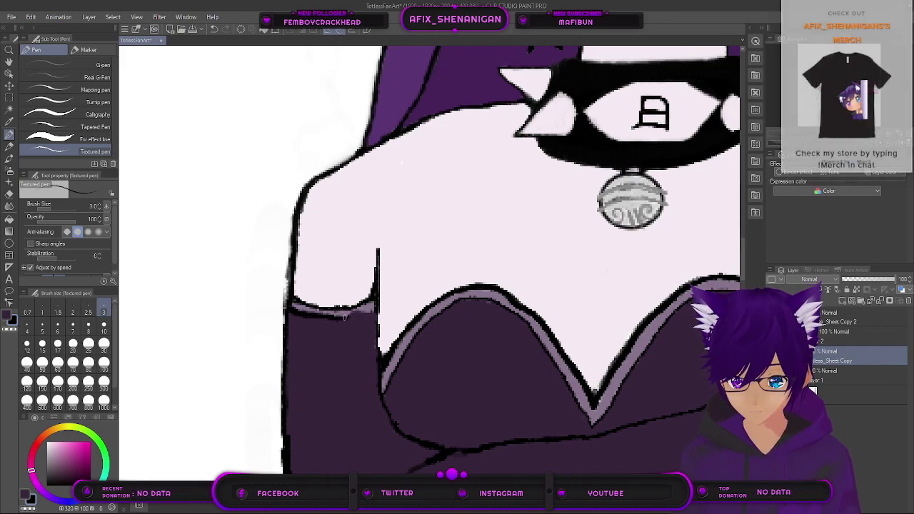
drag(377, 312, 289, 316)
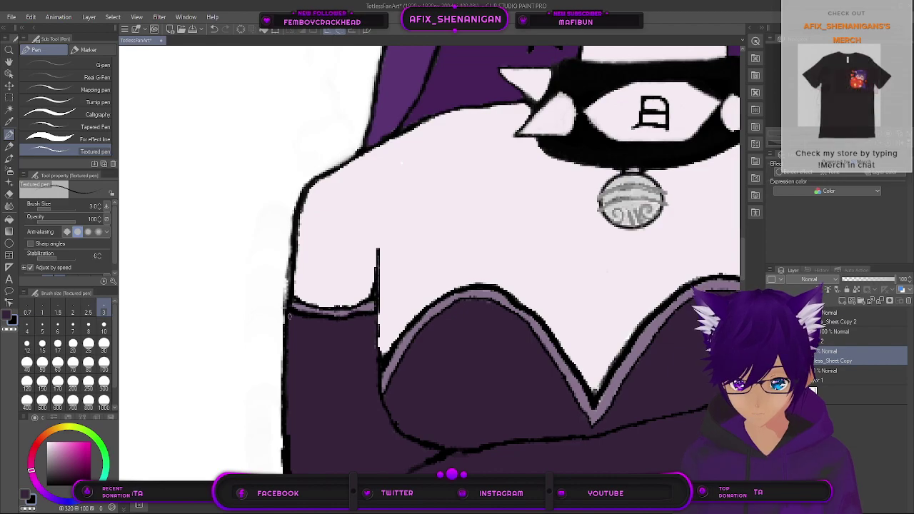
Step: Sample the mauve trim colour and touch up the left-hand sleeve's trim with the Textured pen at size 3
click(11, 122)
scroll(359, 316, up, 2)
click(367, 306)
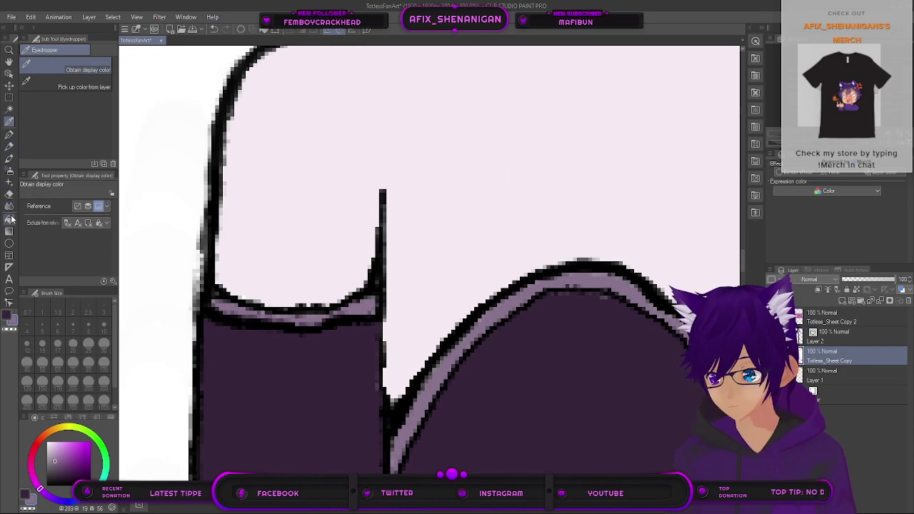
click(11, 136)
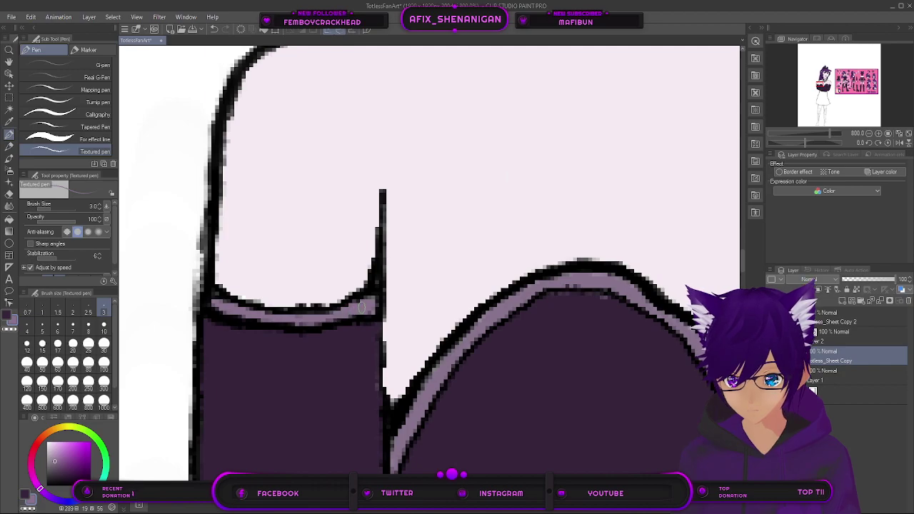
Step: Outline the lower edge of the right-hand sleeve's mauve trim in black with the Textured pen at size 2
scroll(366, 307, down, 2)
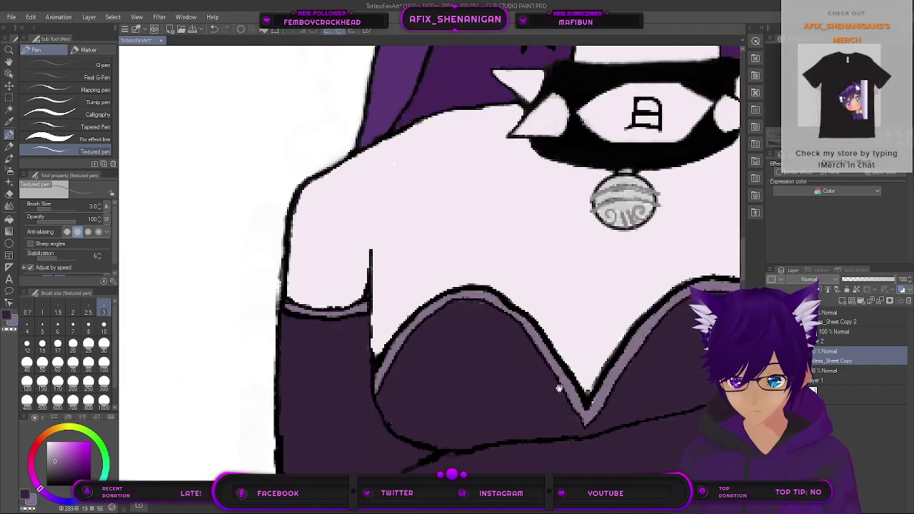
scroll(559, 388, down, 2)
scroll(382, 292, up, 2)
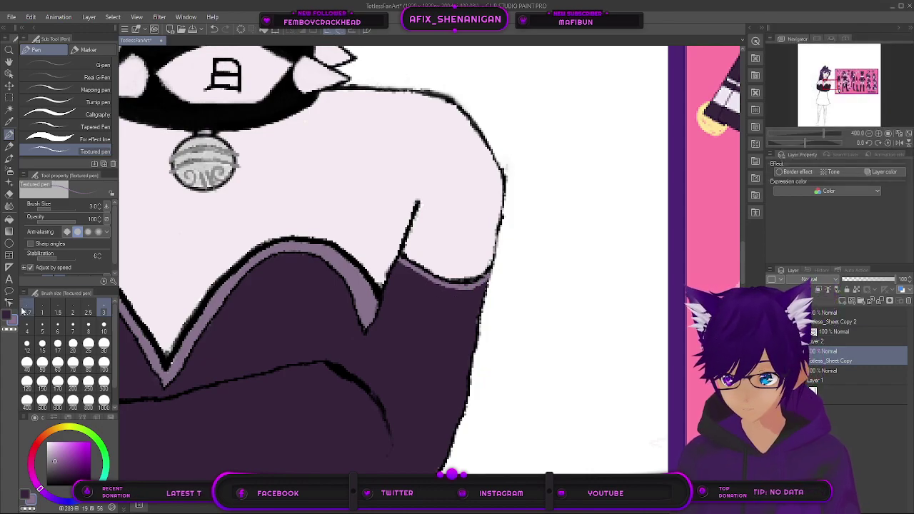
scroll(503, 323, up, 2)
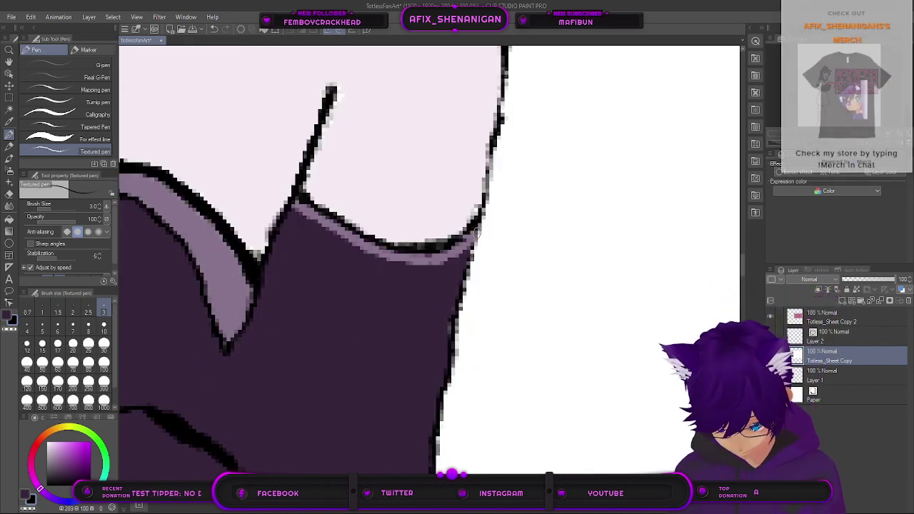
key(bracketleft)
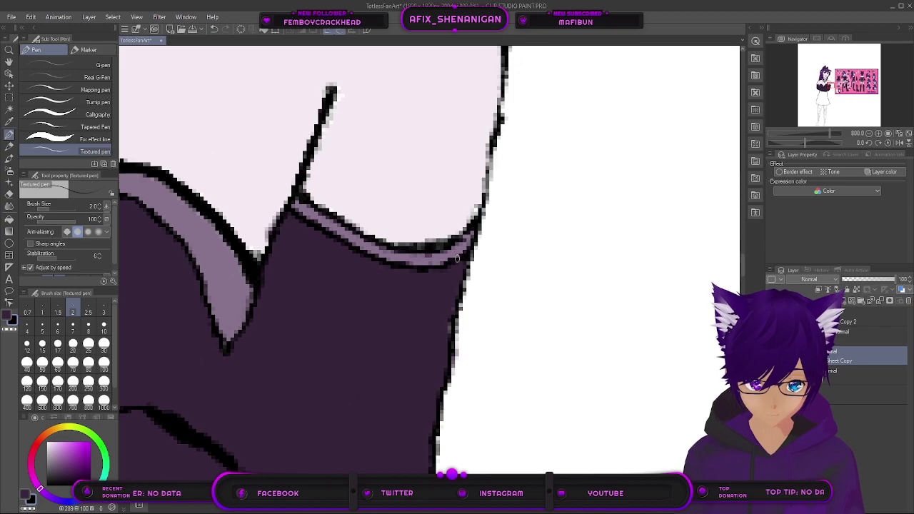
Step: Start painting white over the left side of the rough skirt sketch with the For effect line pen at size 20
scroll(484, 284, down, 7)
drag(532, 289, 290, 357)
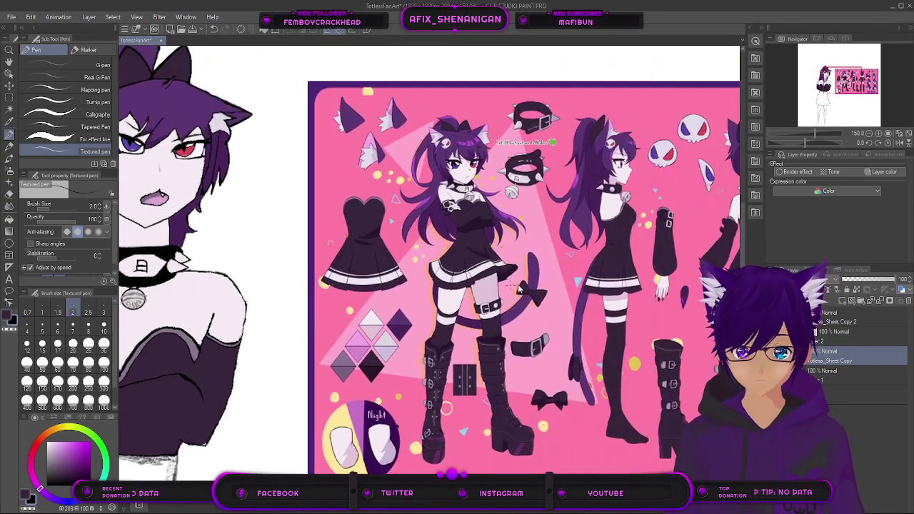
scroll(429, 262, down, 2)
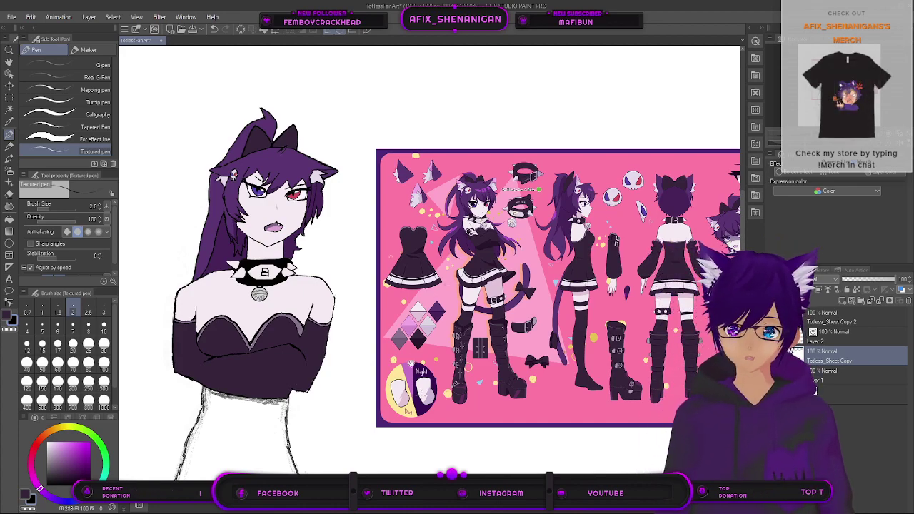
drag(339, 422, 374, 257)
drag(354, 353, 421, 269)
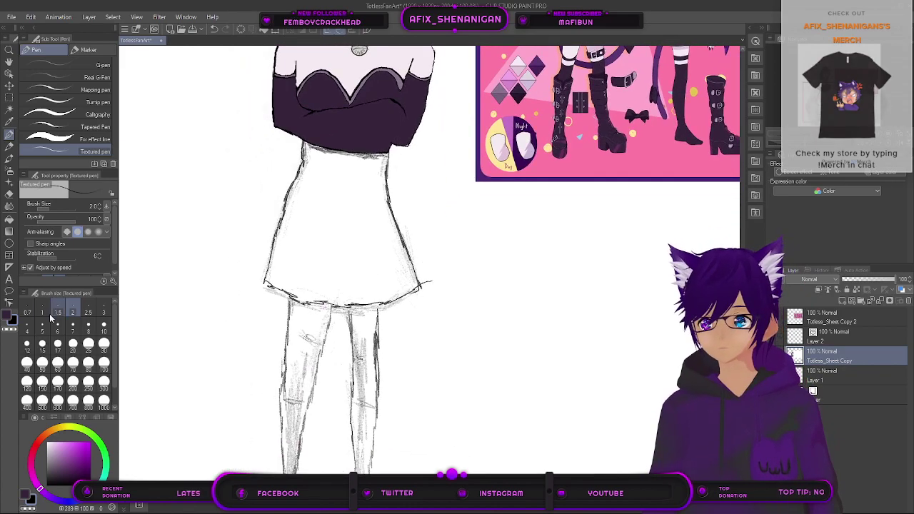
click(46, 443)
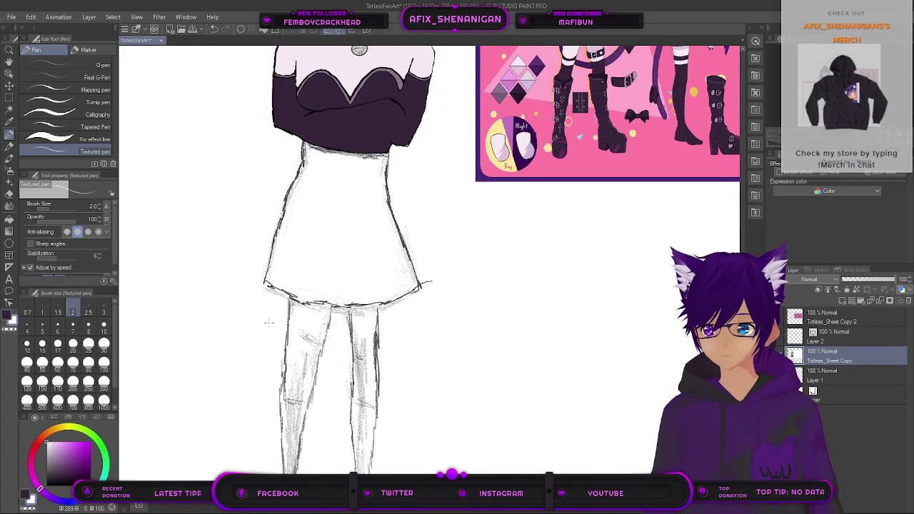
click(95, 140)
scroll(271, 255, up, 3)
key(bracketright)
key(bracketright)
key(bracketright)
drag(274, 257, 290, 224)
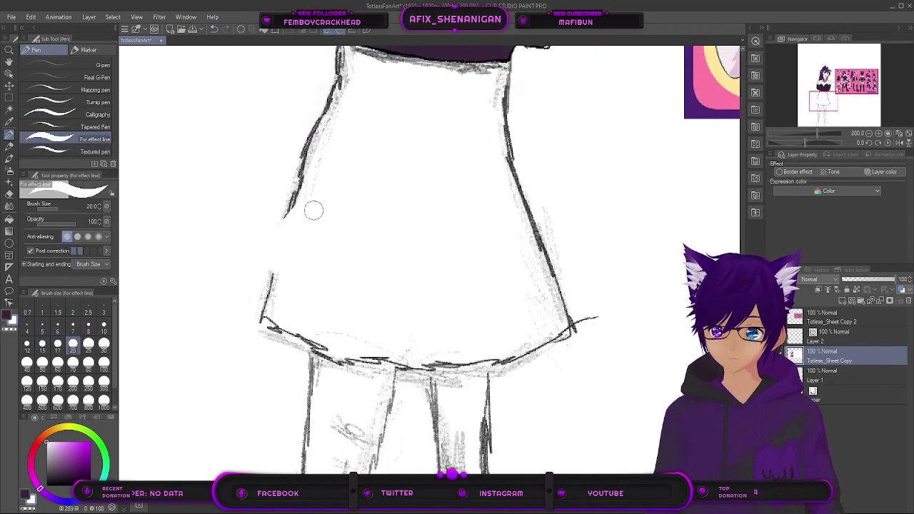
Step: Enlarge the brush to 70 and paint white over the skirt sketch's sides and hem
key(bracketright)
key(bracketright)
key(bracketright)
key(bracketright)
key(bracketright)
key(bracketright)
mouse_move(279, 223)
mouse_down()
mouse_move(310, 193)
mouse_move(257, 310)
mouse_move(251, 277)
mouse_move(289, 224)
mouse_move(286, 197)
mouse_up()
mouse_move(432, 253)
mouse_down()
mouse_move(461, 230)
mouse_move(460, 281)
mouse_move(444, 244)
mouse_move(465, 233)
mouse_up()
key(ctrl+z)
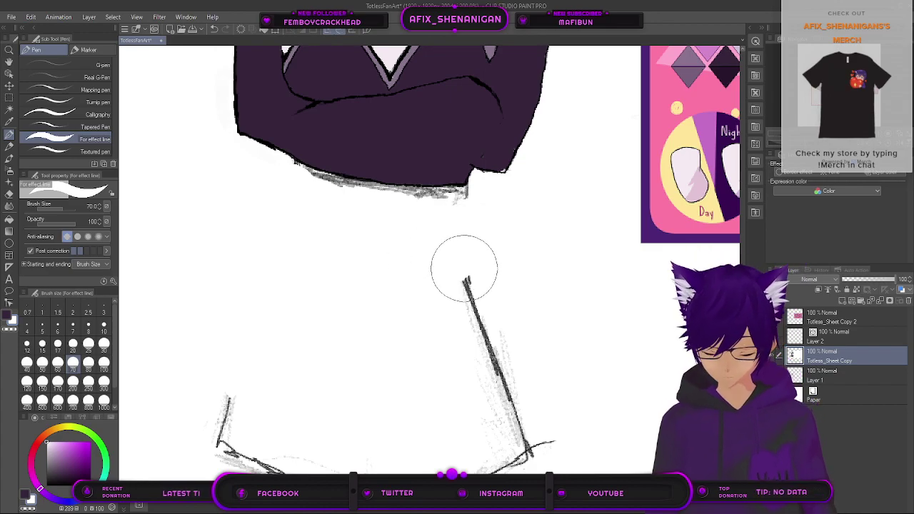
drag(464, 278, 443, 207)
mouse_move(443, 209)
mouse_down()
mouse_move(508, 349)
mouse_move(508, 390)
mouse_up()
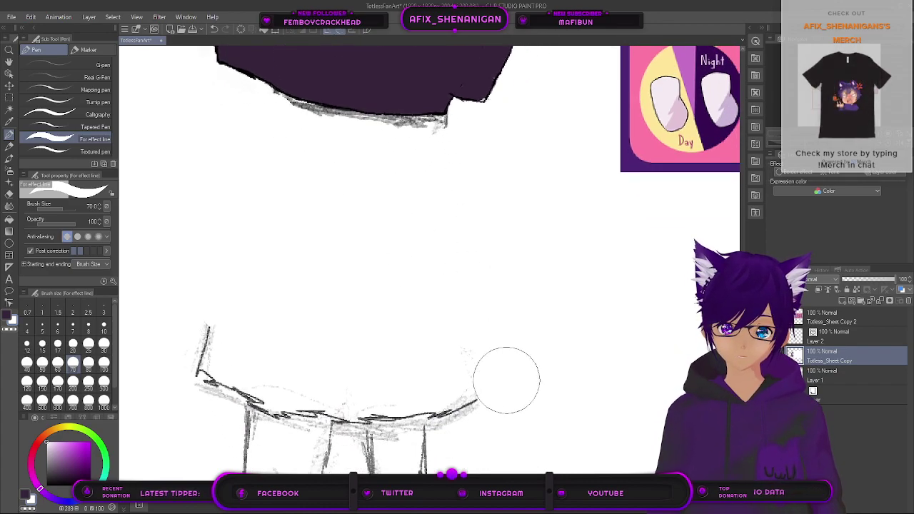
drag(471, 419, 500, 122)
mouse_move(257, 184)
mouse_down()
mouse_move(249, 237)
mouse_move(281, 244)
mouse_move(270, 224)
mouse_move(271, 295)
mouse_move(473, 243)
mouse_move(345, 281)
mouse_move(429, 279)
mouse_move(462, 303)
mouse_move(239, 404)
mouse_move(220, 402)
mouse_move(497, 309)
mouse_up()
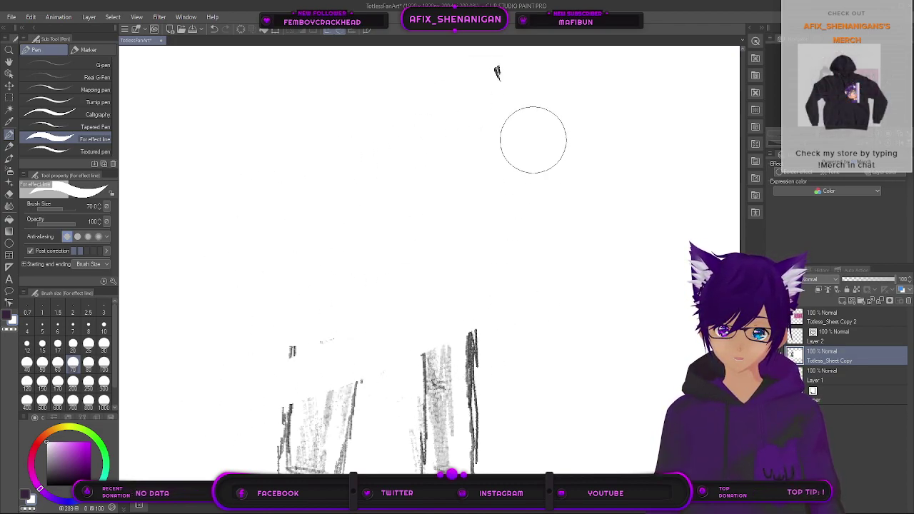
Step: Paint white over the rough leg sketch below the skirt, down to the bottom of the canvas
mouse_move(333, 247)
mouse_down()
mouse_move(294, 337)
mouse_move(341, 333)
mouse_move(311, 383)
mouse_move(262, 417)
mouse_move(470, 314)
mouse_up()
drag(499, 194, 342, 404)
drag(389, 285, 286, 345)
drag(308, 437, 490, 191)
drag(437, 330, 524, 133)
drag(554, 163, 379, 289)
mouse_move(557, 202)
mouse_down()
mouse_move(472, 203)
mouse_move(331, 259)
mouse_move(612, 151)
mouse_move(298, 260)
mouse_move(407, 254)
mouse_move(609, 195)
mouse_move(446, 287)
mouse_move(325, 382)
mouse_move(579, 257)
mouse_move(550, 270)
mouse_move(535, 308)
mouse_move(583, 110)
mouse_move(592, 105)
mouse_move(519, 206)
mouse_move(544, 220)
mouse_move(498, 391)
mouse_move(489, 359)
mouse_move(400, 301)
mouse_move(332, 433)
mouse_move(306, 332)
mouse_up()
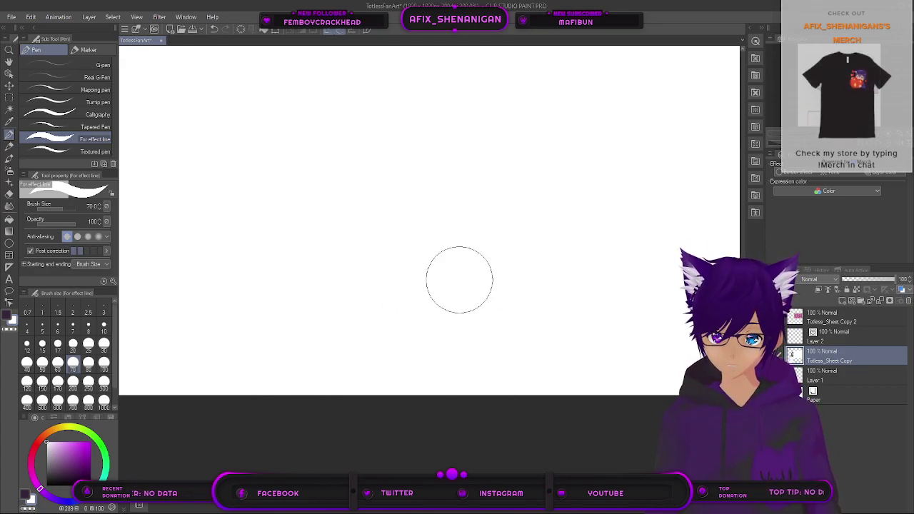
scroll(466, 316, down, 3)
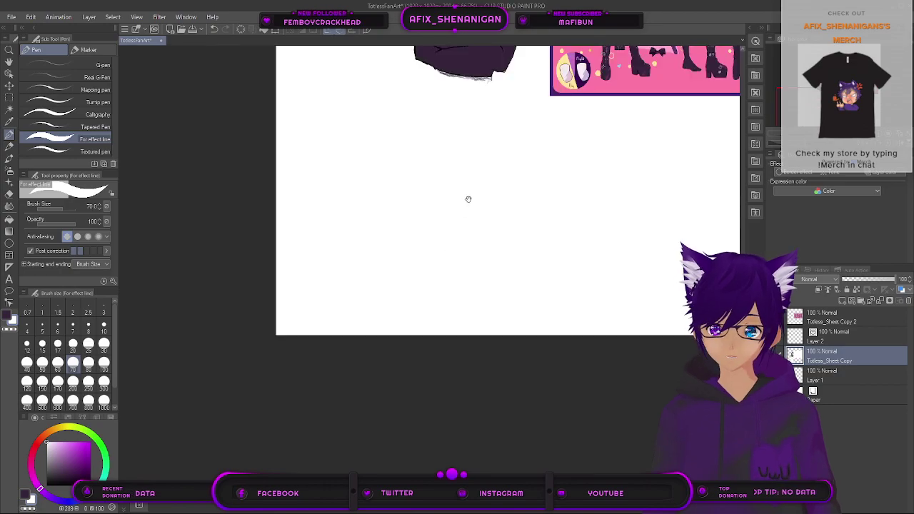
Step: Choose the Real G-Pen and paint white over the grey sketch remnants at the right end of the forearm's lower edge
scroll(304, 342, up, 6)
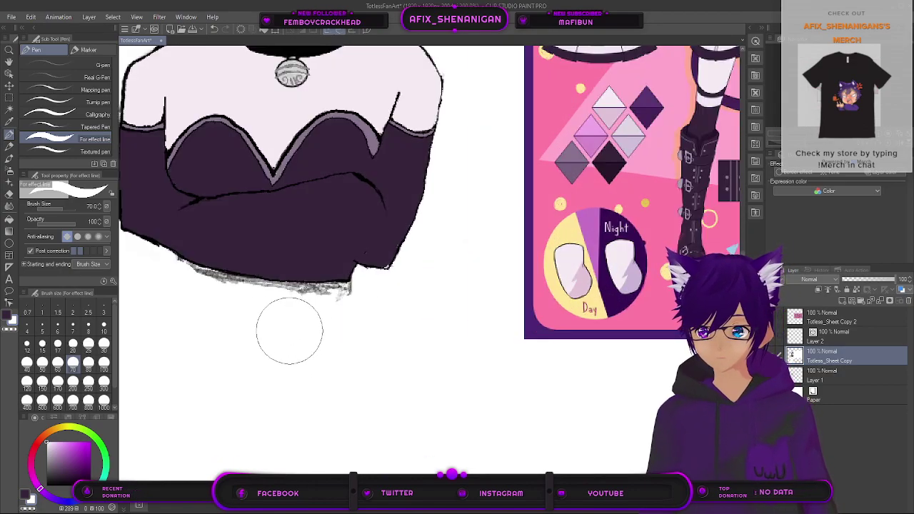
drag(282, 322, 428, 298)
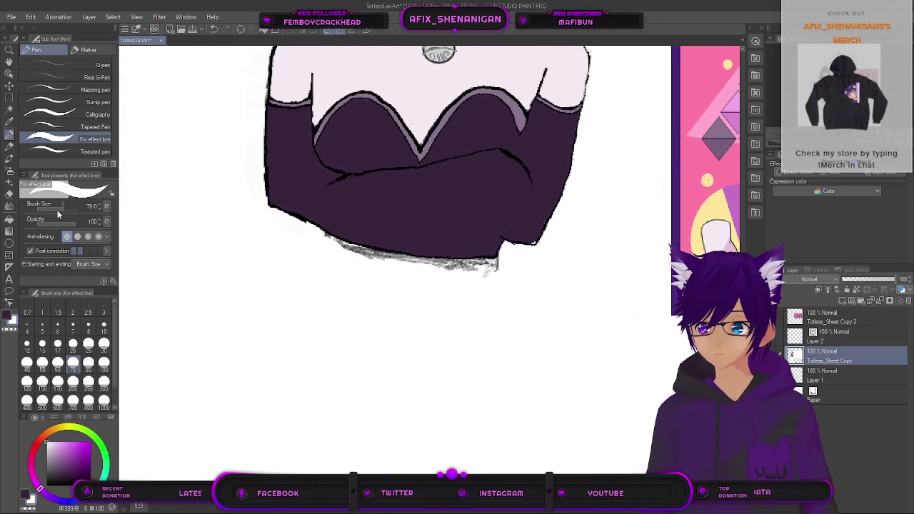
click(78, 237)
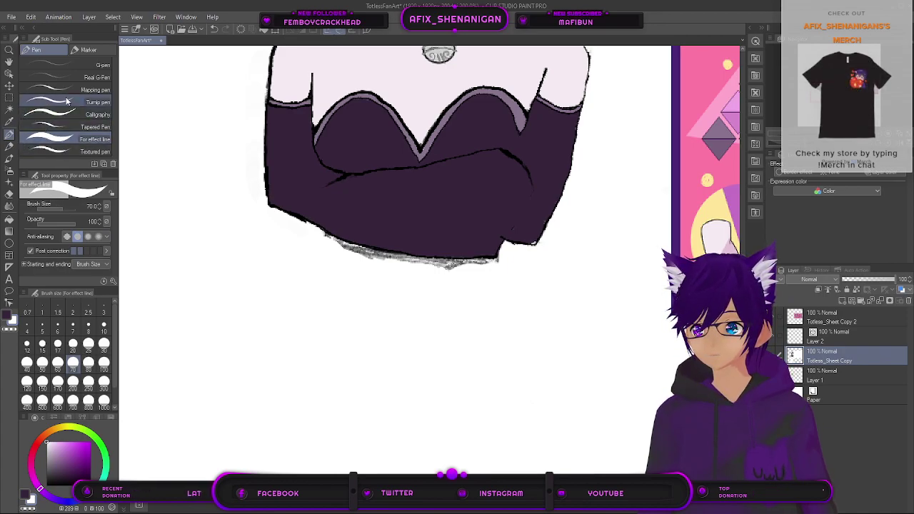
click(92, 75)
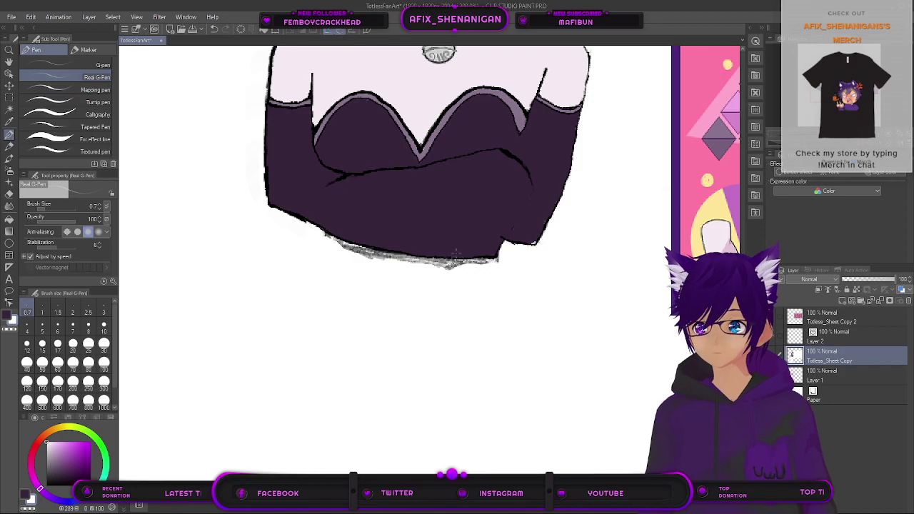
scroll(475, 265, up, 4)
key(bracketright)
key(bracketright)
key(bracketright)
key(bracketright)
key(bracketright)
key(bracketright)
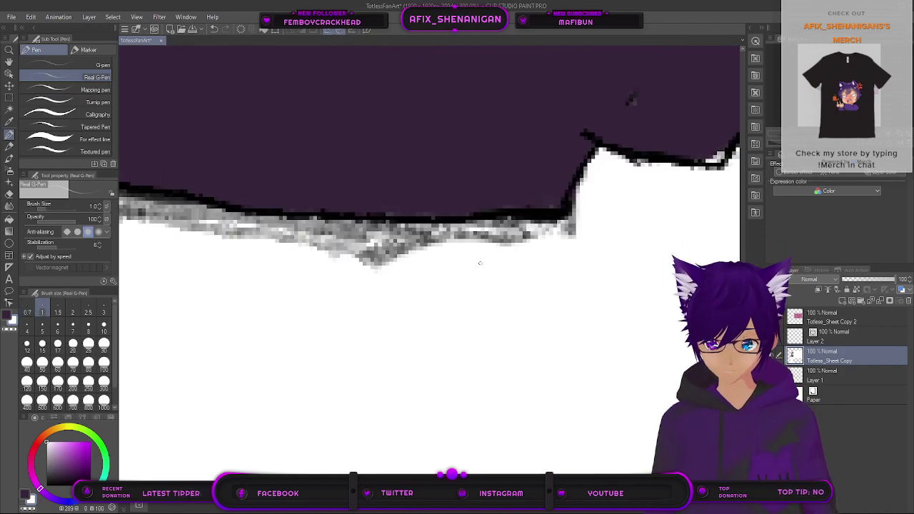
drag(501, 241, 580, 226)
Step: Enlarge the Real G-Pen to 8 and paint white over the remaining grey sketch marks along the forearm's lower edge
key(bracketright)
key(bracketright)
key(bracketright)
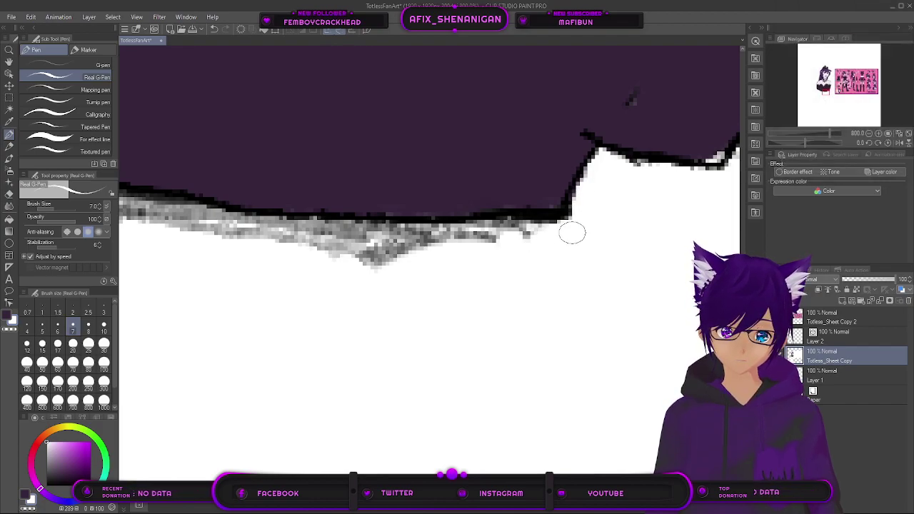
key(bracketright)
drag(301, 309, 673, 369)
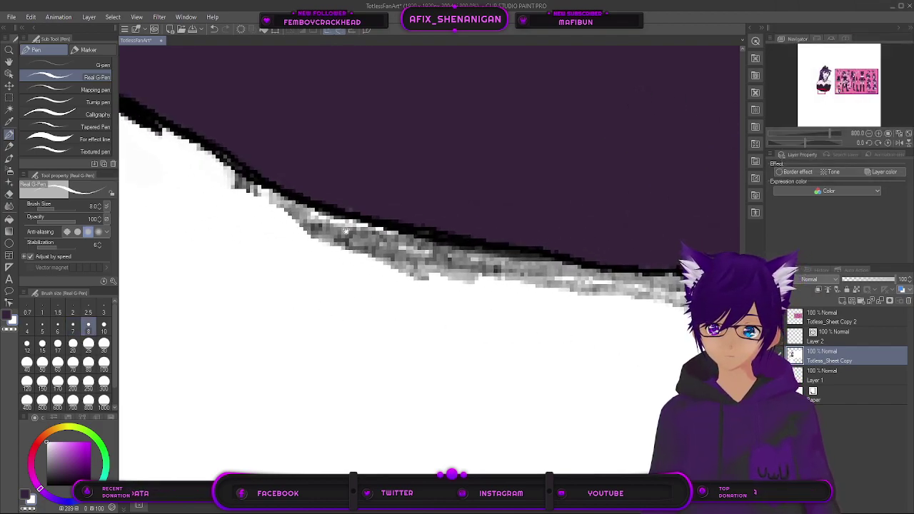
mouse_move(222, 190)
mouse_down()
mouse_move(351, 240)
mouse_move(307, 230)
mouse_move(412, 248)
mouse_move(373, 259)
mouse_move(405, 258)
mouse_move(453, 281)
mouse_move(418, 282)
mouse_move(401, 270)
mouse_move(407, 252)
mouse_move(509, 273)
mouse_move(496, 282)
mouse_move(465, 275)
mouse_move(497, 264)
mouse_move(486, 270)
mouse_move(510, 277)
mouse_move(496, 264)
mouse_move(588, 290)
mouse_move(529, 267)
mouse_move(611, 287)
mouse_up()
click(77, 232)
drag(549, 316, 331, 253)
mouse_move(345, 209)
mouse_down()
mouse_move(481, 233)
mouse_move(462, 243)
mouse_move(539, 245)
mouse_move(524, 252)
mouse_move(681, 229)
mouse_move(447, 221)
mouse_up()
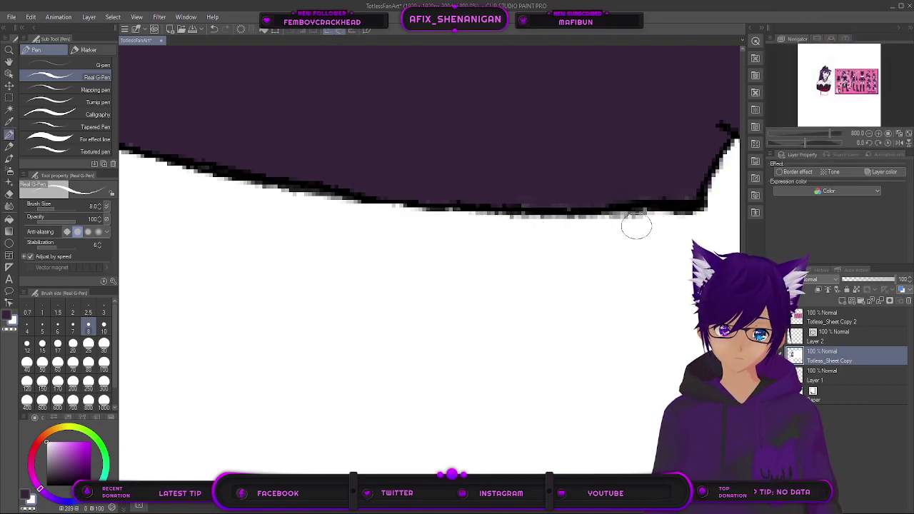
mouse_move(659, 225)
mouse_down()
mouse_move(522, 219)
mouse_move(457, 228)
mouse_up()
Step: Switch to black, reduce the Real G-Pen to size 3, and thicken the outline along the right part of the forearm's lower edge
click(47, 486)
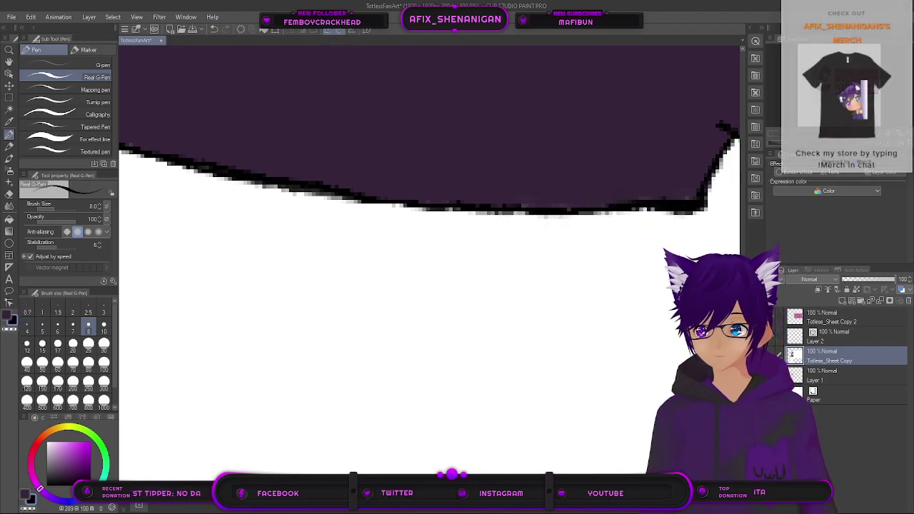
scroll(683, 204, down, 2)
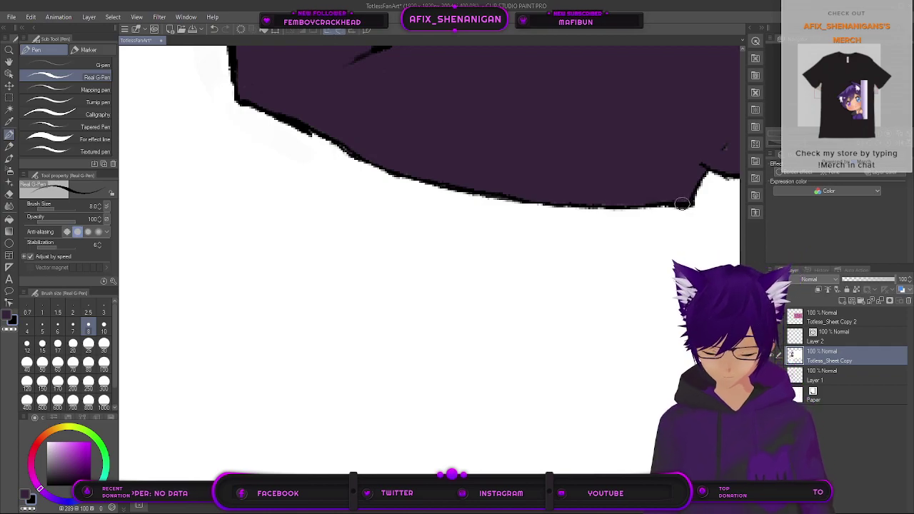
scroll(683, 203, up, 2)
key(bracketleft)
key(bracketleft)
key(bracketleft)
key(bracketleft)
key(bracketleft)
drag(693, 203, 609, 208)
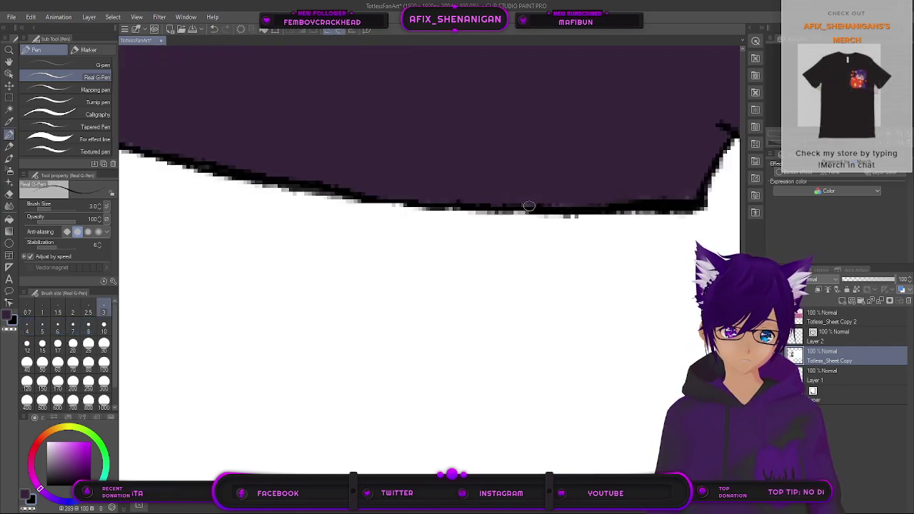
Step: Continue strengthening the black outline along the forearm's lower edge up to the left-hand elbow
mouse_move(441, 200)
mouse_down()
mouse_move(148, 151)
mouse_move(192, 164)
mouse_move(201, 181)
mouse_move(454, 270)
mouse_move(518, 279)
mouse_up()
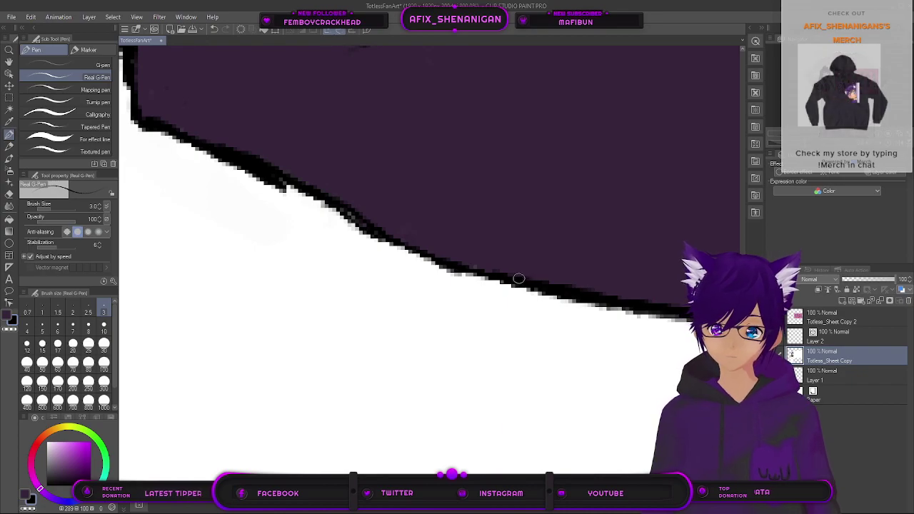
drag(430, 258, 391, 241)
drag(352, 218, 142, 127)
scroll(290, 179, down, 7)
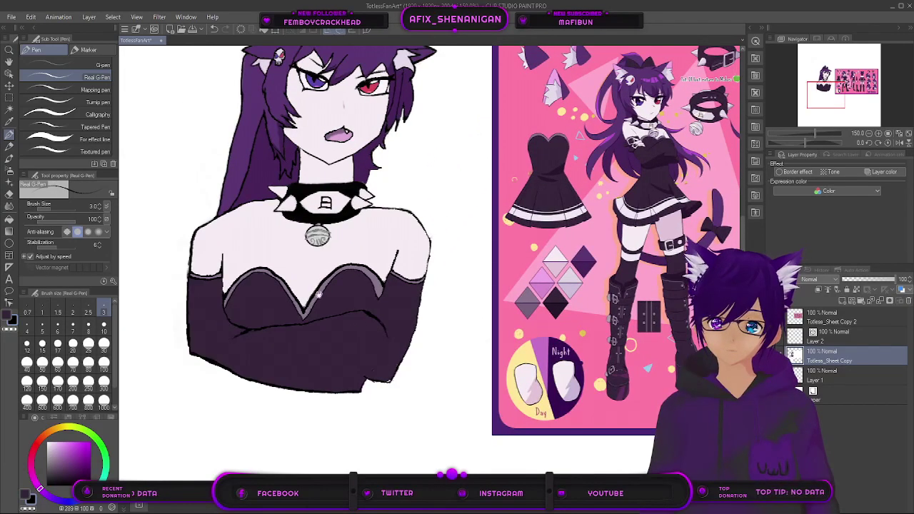
Step: Check the crossed arms on the reference sheet and thicken the black contour at the crossed arm's upper right bend
drag(319, 295, 340, 354)
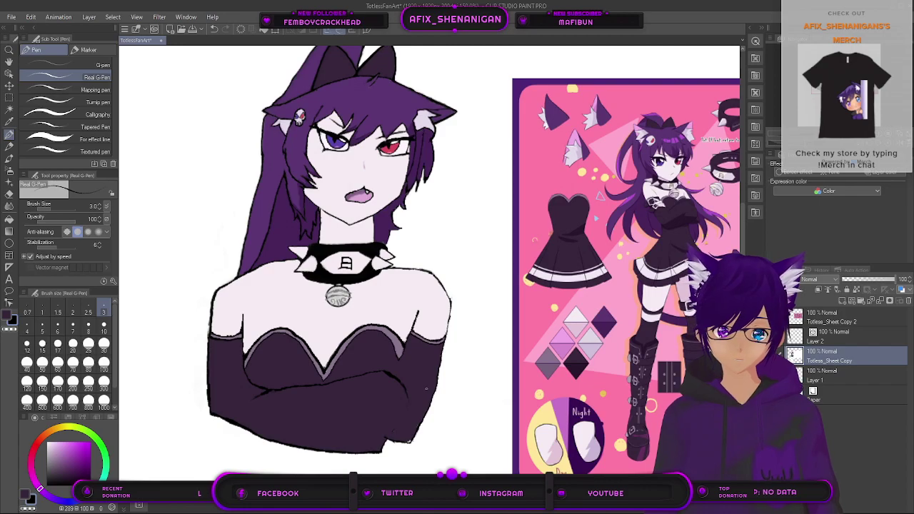
scroll(421, 405, up, 1)
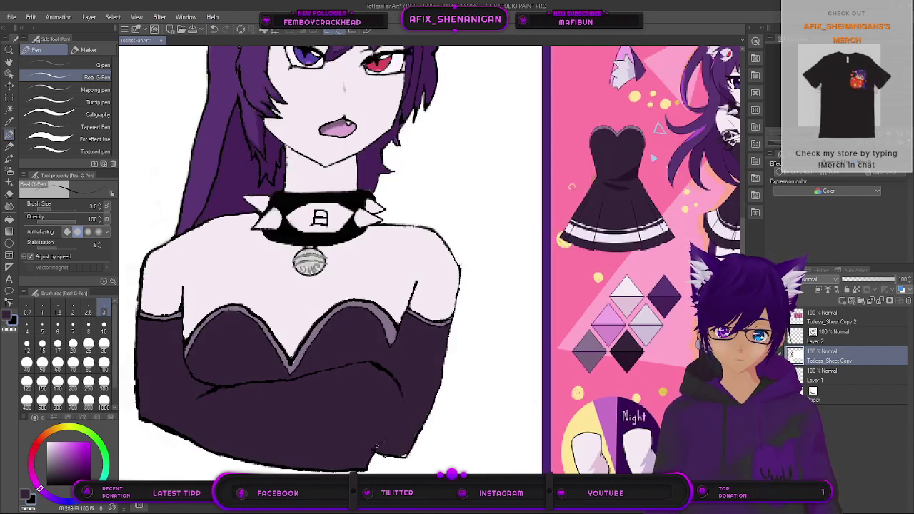
drag(451, 387, 345, 388)
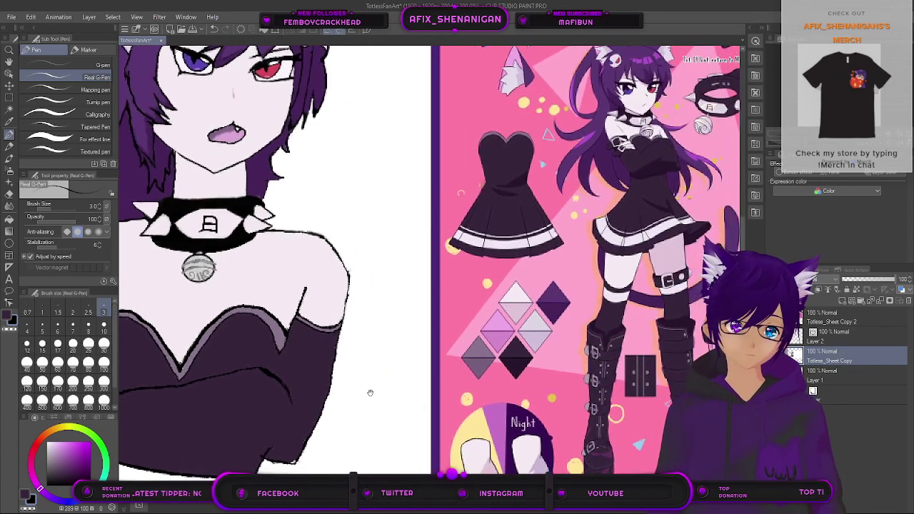
scroll(618, 217, up, 2)
drag(669, 172, 367, 334)
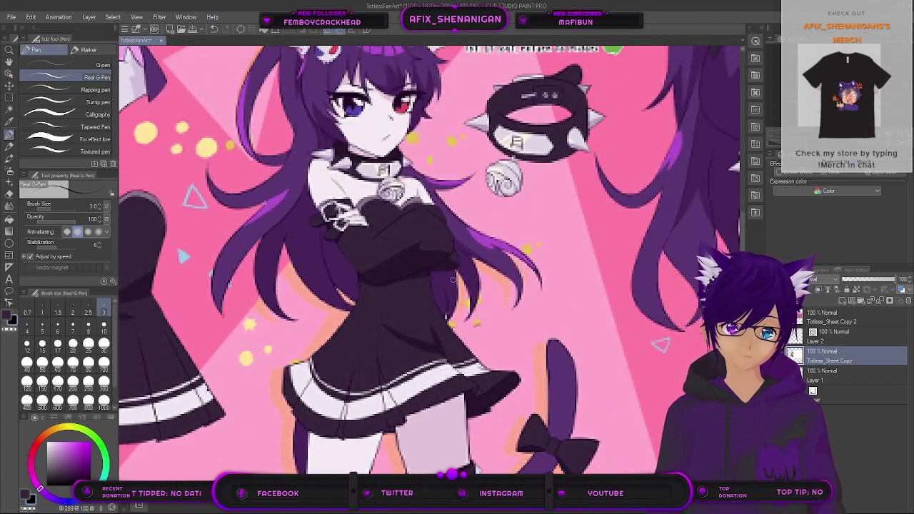
scroll(399, 345, down, 2)
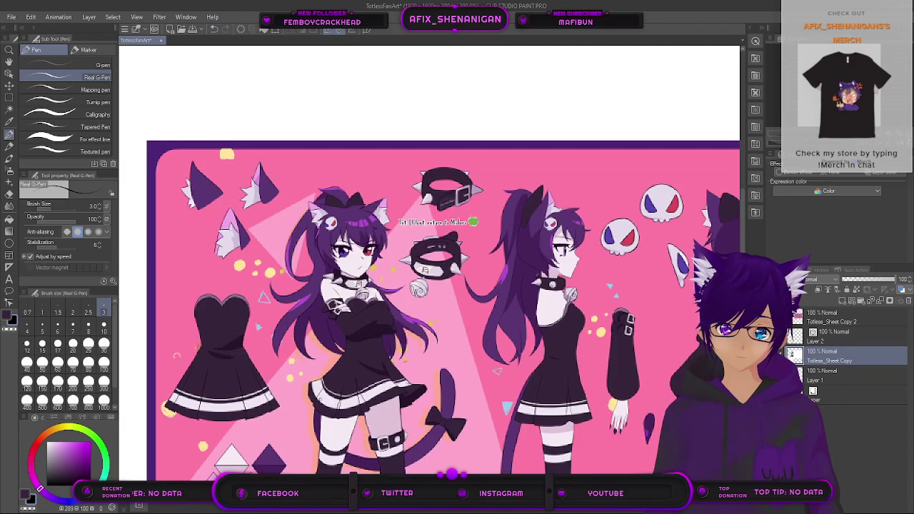
scroll(392, 323, up, 3)
scroll(391, 324, up, 2)
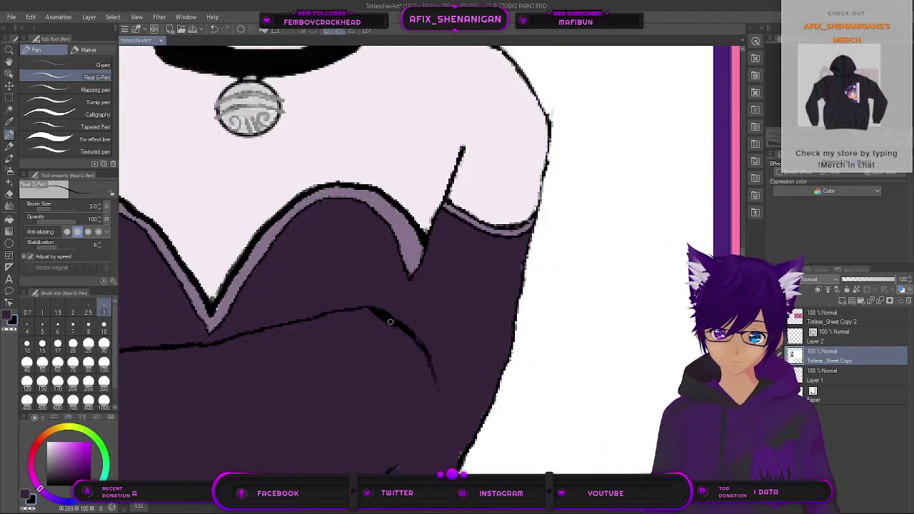
drag(389, 322, 421, 349)
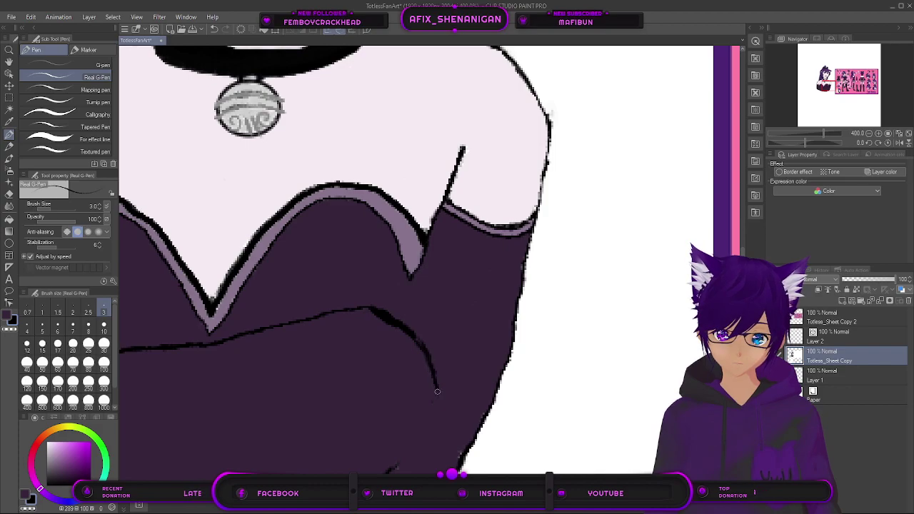
Step: Draw the black contour from the arm's bend down to the forearm's lower right corner and cover the stray mark in sleeve purple
mouse_move(428, 405)
mouse_down()
mouse_move(518, 293)
mouse_move(476, 333)
mouse_up()
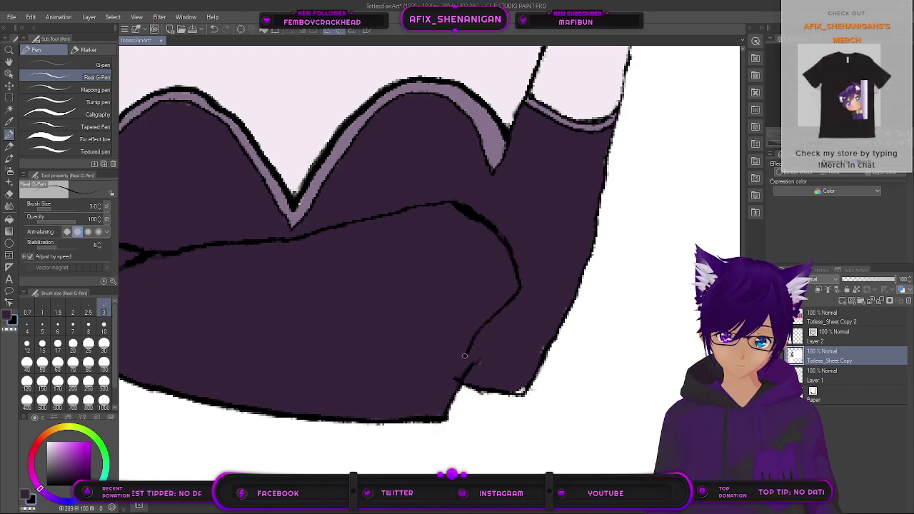
drag(457, 381, 447, 409)
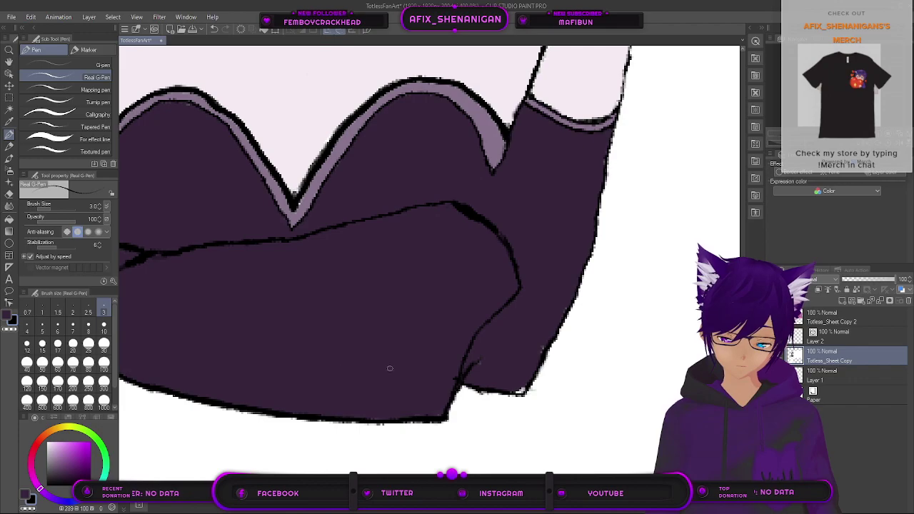
click(5, 315)
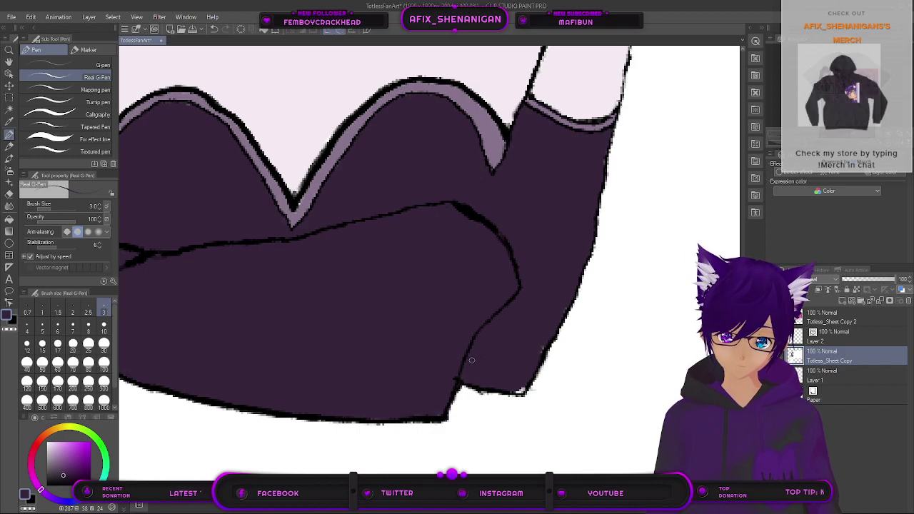
Step: Sample a darker purple from the reference character's outfit with the Eyedropper for shading the sleeves
scroll(489, 347, down, 3)
drag(514, 293, 394, 358)
mouse_move(503, 241)
mouse_down()
mouse_move(411, 338)
mouse_move(513, 240)
mouse_up()
drag(494, 287, 335, 345)
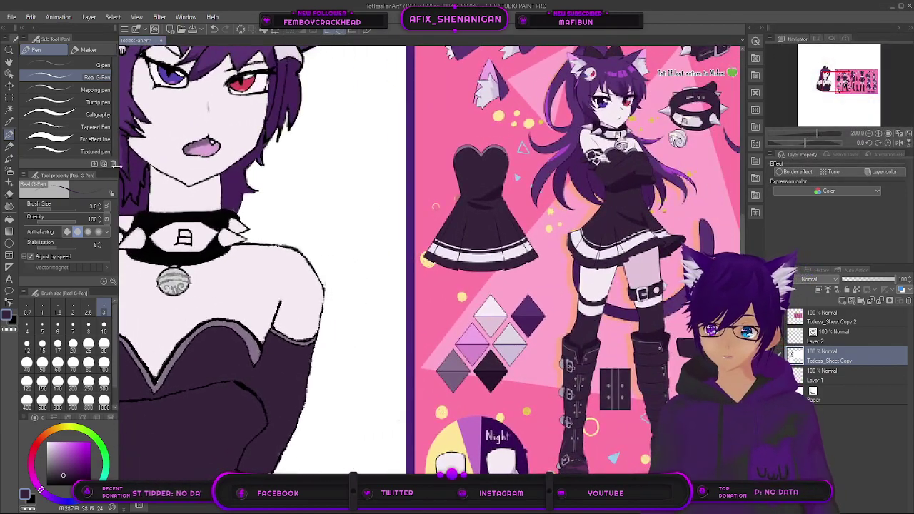
click(9, 123)
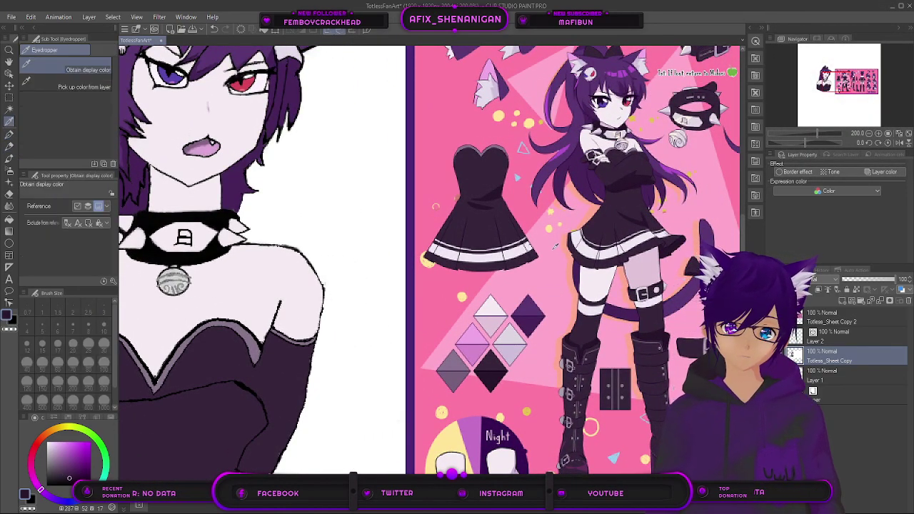
drag(302, 421, 528, 254)
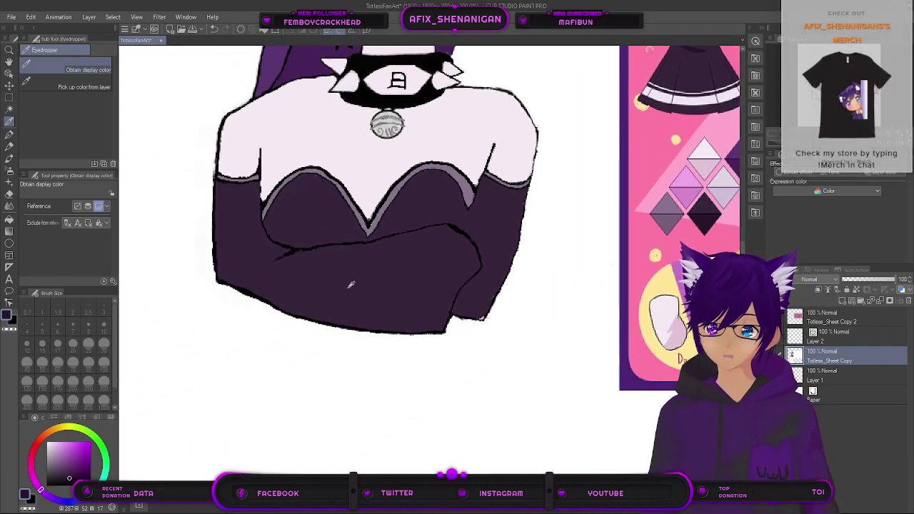
Step: Choose the Real G-Pen at size 6 and undo the stray line drawn beside the right-hand arm
click(10, 136)
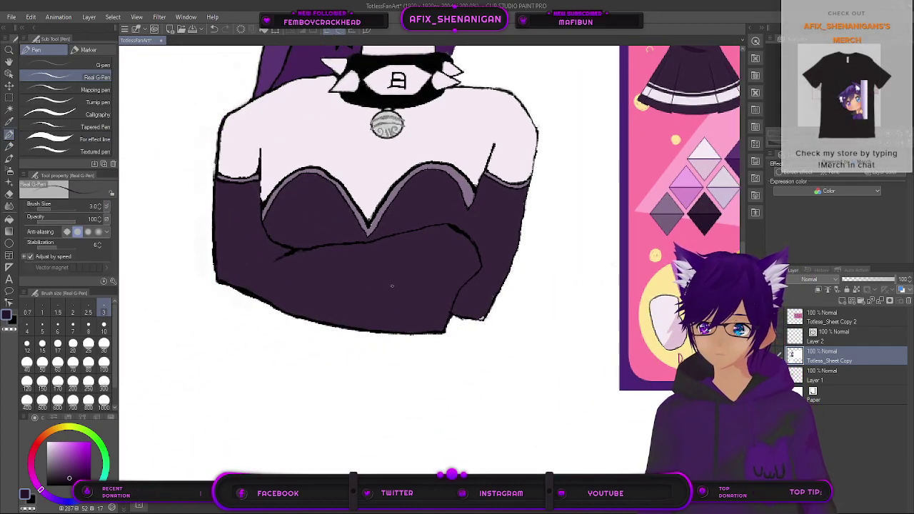
key(bracketright)
key(bracketright)
key(bracketright)
drag(559, 219, 367, 327)
drag(318, 367, 428, 301)
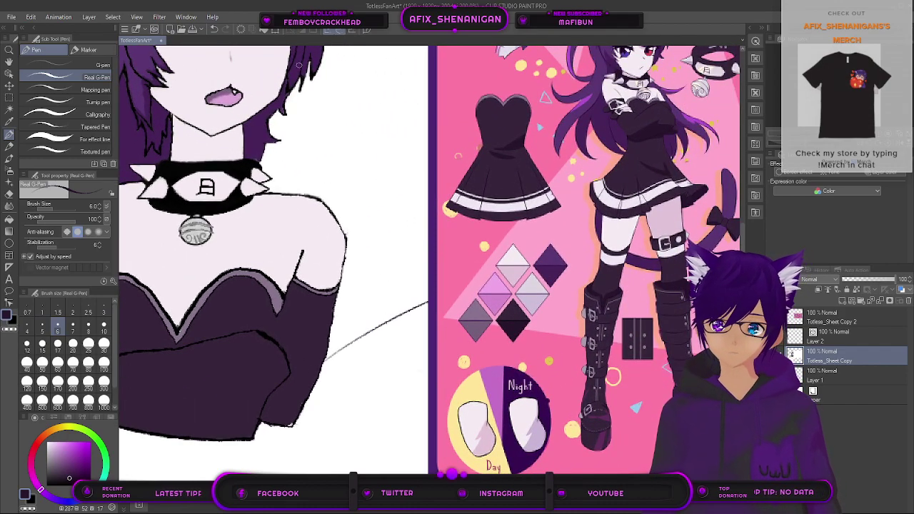
key(ctrl+z)
Step: Paint a dark purple shadow along the left part of the forearm's lower edge
drag(378, 333, 382, 331)
scroll(382, 331, down, 2)
drag(333, 362, 410, 345)
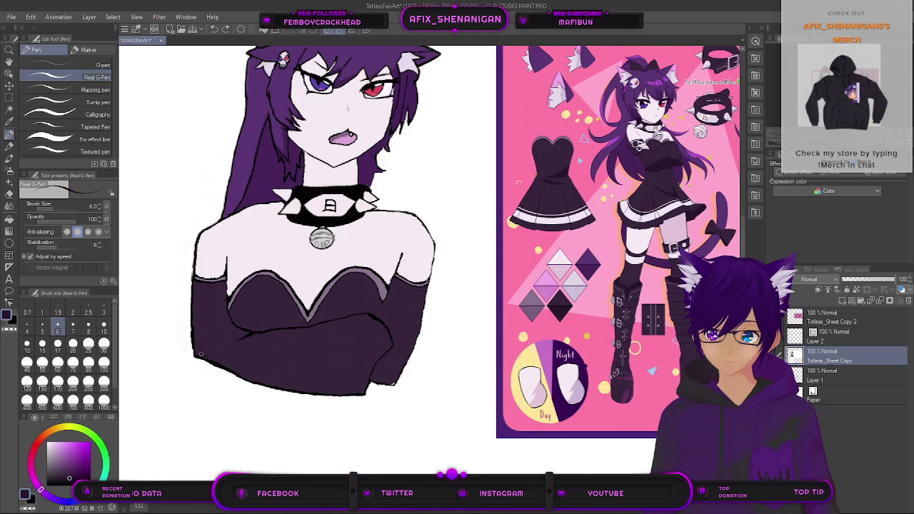
scroll(212, 355, up, 3)
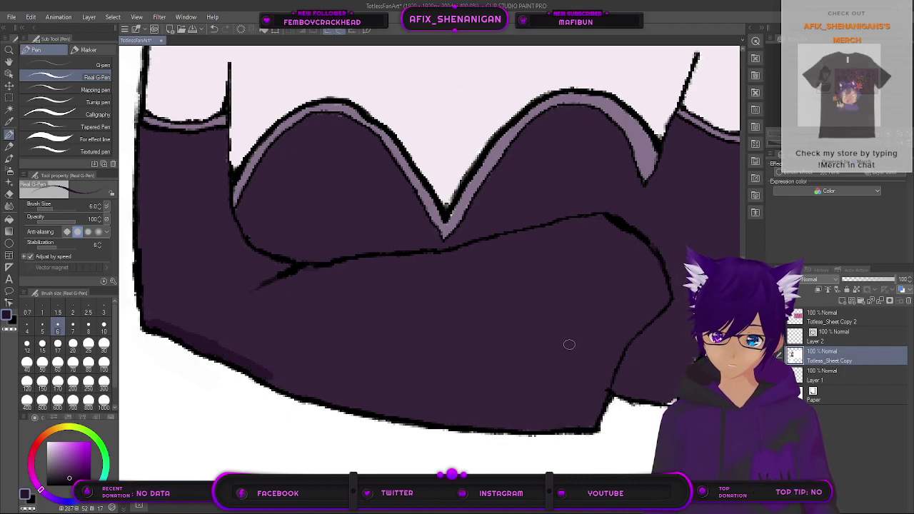
Step: Paint a small dark purple shadow patch on the lower right half of the forearm
scroll(581, 339, down, 2)
drag(613, 315, 338, 362)
drag(461, 317, 482, 304)
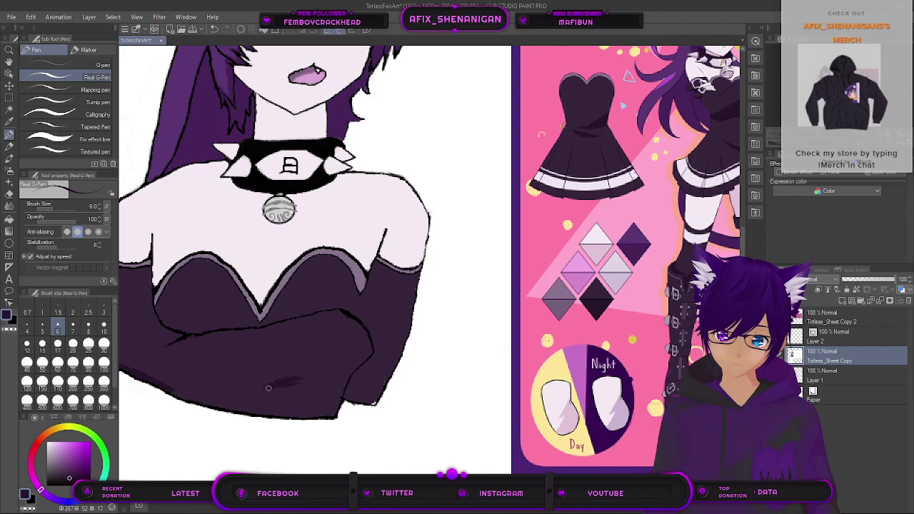
drag(289, 385, 307, 386)
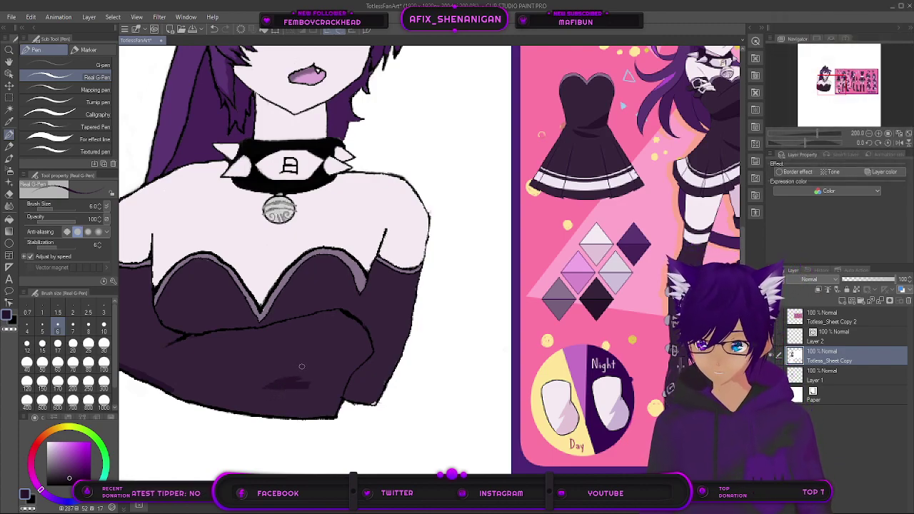
Step: Choose the For effect line pen, shrink its brush, and spread the dark shadow leftward across the lower forearm
click(77, 139)
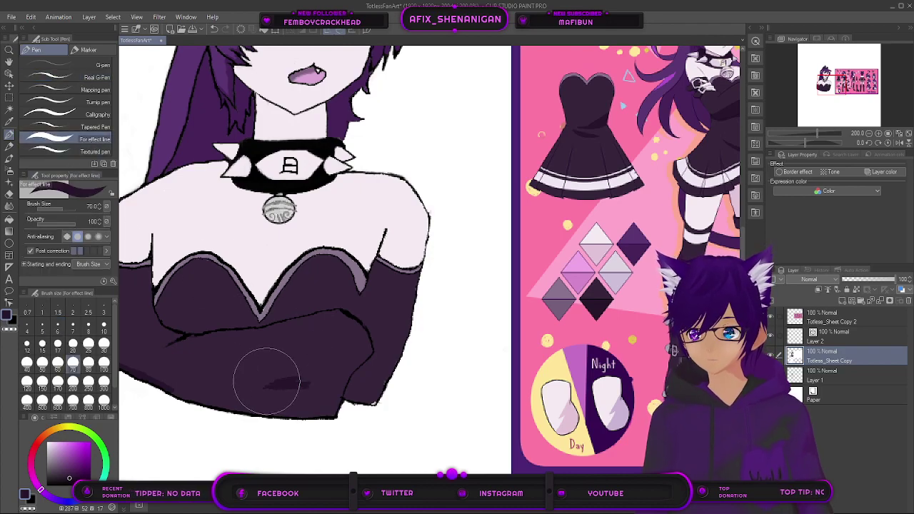
key([)
key([)
key([)
key([)
key([)
mouse_move(298, 390)
mouse_down()
mouse_move(324, 383)
mouse_move(322, 397)
mouse_move(298, 399)
mouse_move(330, 406)
mouse_move(330, 396)
mouse_move(301, 402)
mouse_move(318, 412)
mouse_move(323, 394)
mouse_move(177, 388)
mouse_up()
Step: Set the For effect line pen to size 10 and fill the shadow along the forearm's lower edge to its right corner
key(bracketleft)
key(bracketleft)
key(bracketleft)
key(bracketleft)
key(bracketleft)
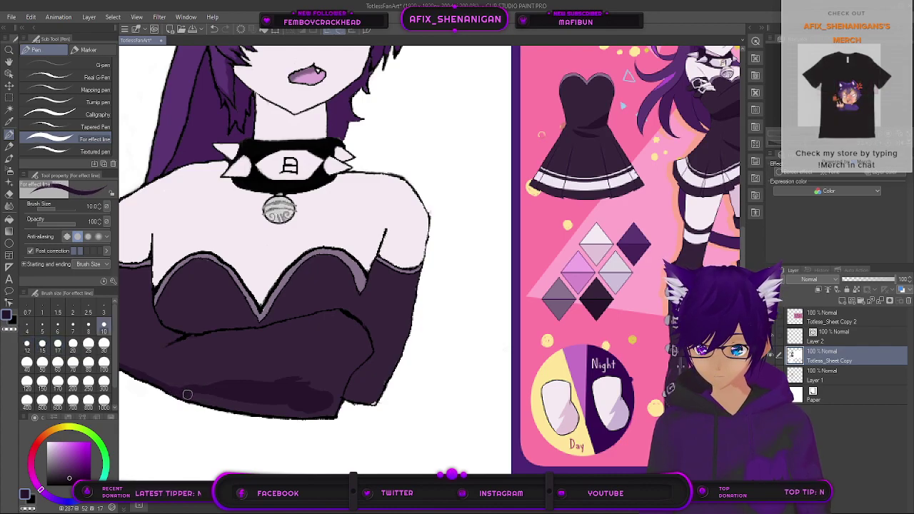
drag(205, 399, 277, 408)
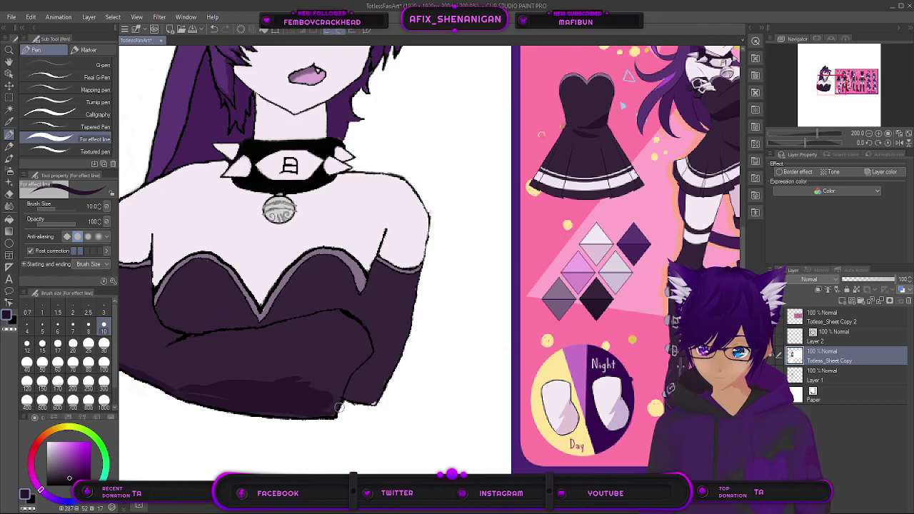
drag(330, 407, 334, 415)
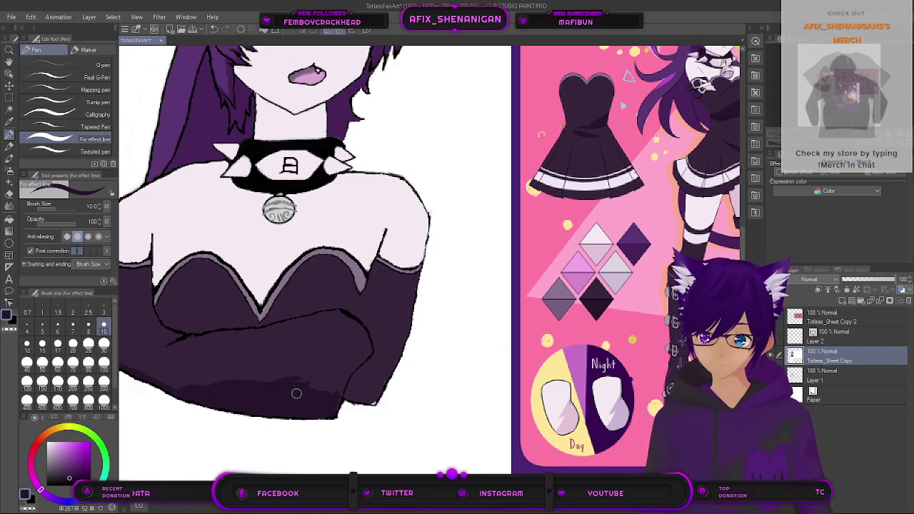
Step: Reduce the For effect line pen to size 5 and shade the lower tip of the right-hand elbow in dark purple
scroll(294, 394, down, 1)
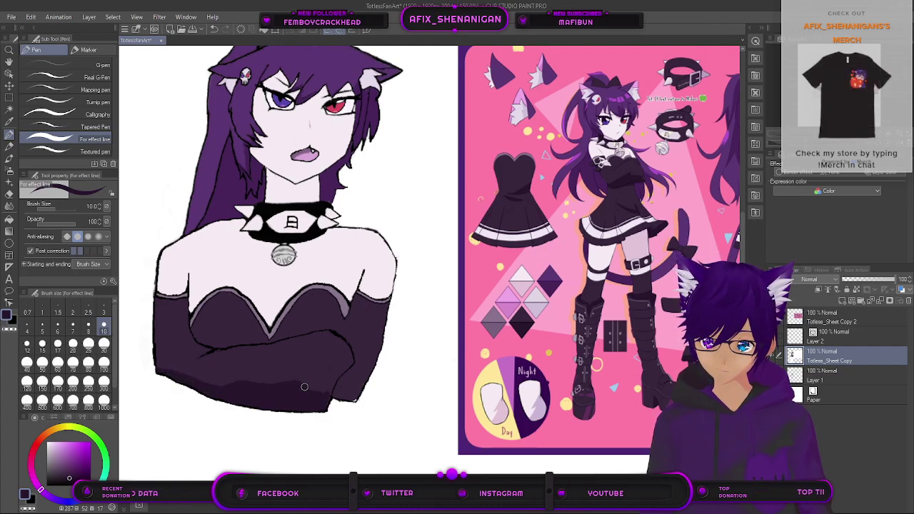
scroll(293, 414, up, 5)
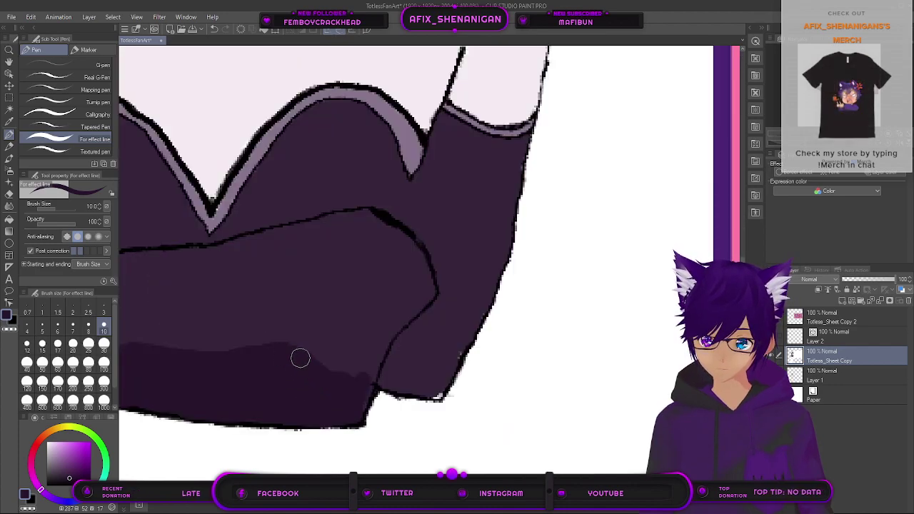
scroll(308, 375, down, 6)
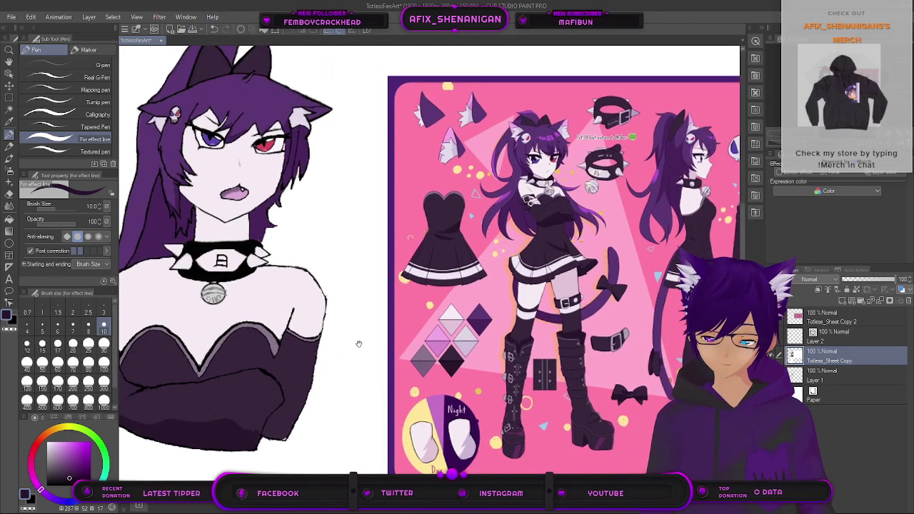
drag(358, 344, 395, 336)
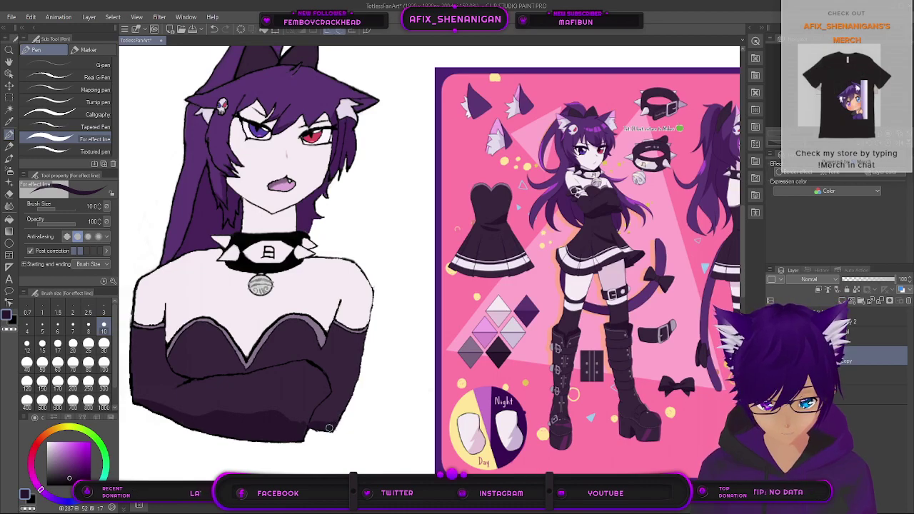
scroll(310, 427, down, 1)
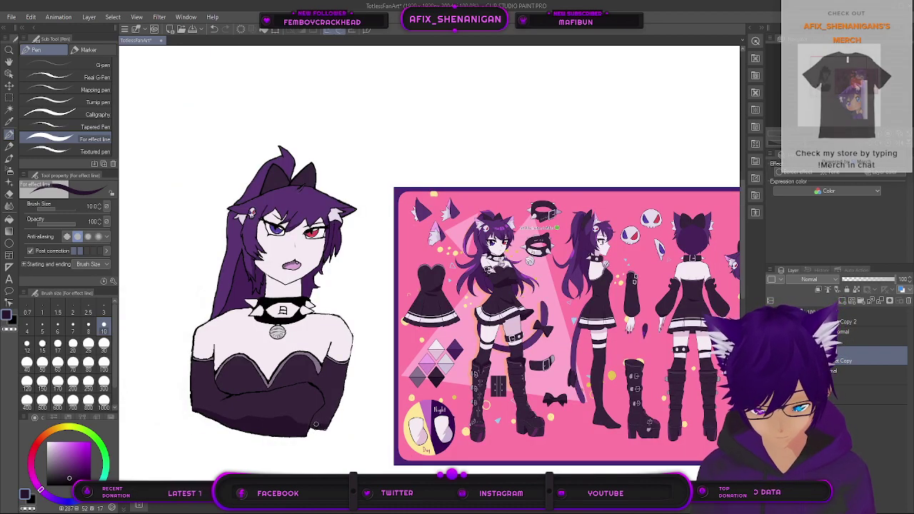
scroll(312, 427, down, 2)
scroll(313, 427, up, 6)
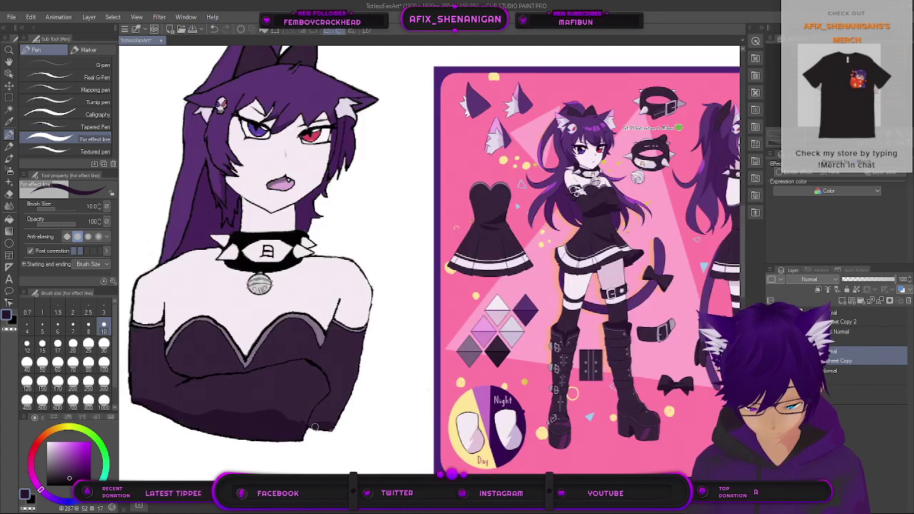
key(bracketleft)
key(bracketleft)
key(bracketleft)
key(bracketleft)
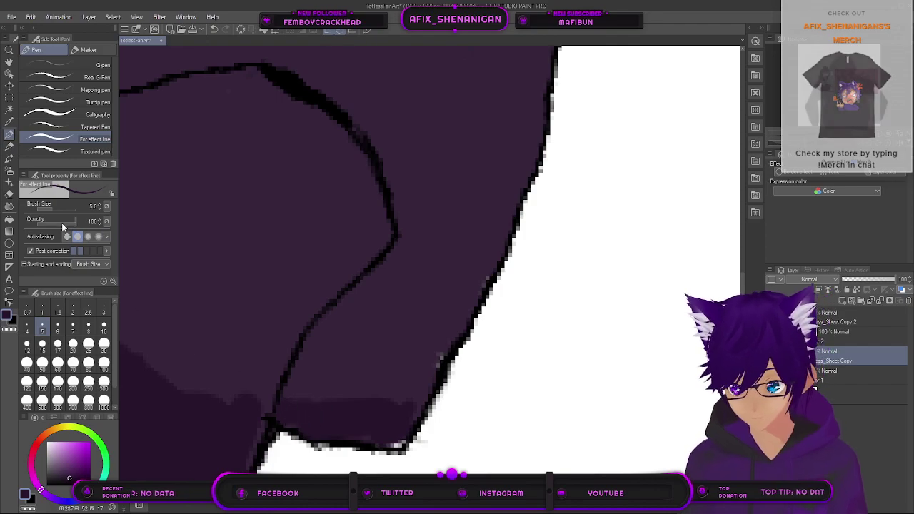
Step: Choose the Calligraphy pen at size 8 and clean up the dark shadow on the right-hand elbow tip
click(69, 116)
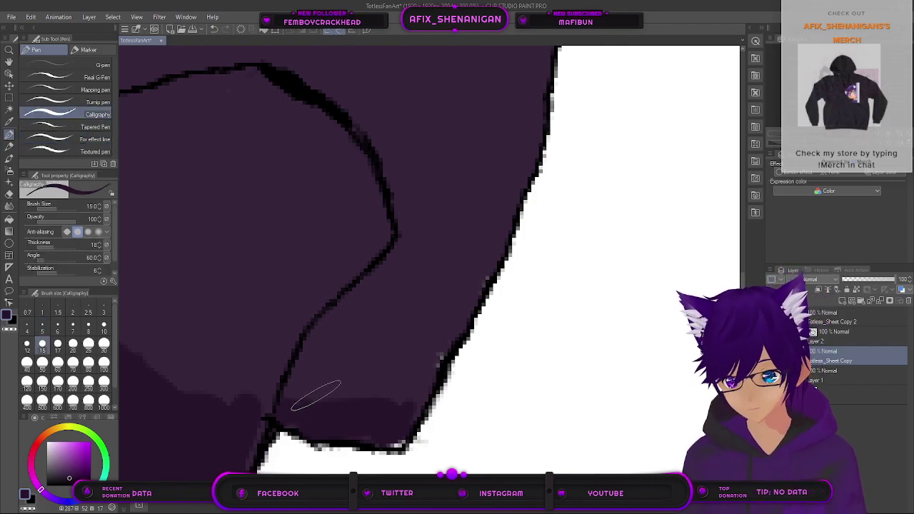
key(bracketleft)
key(bracketleft)
key(bracketleft)
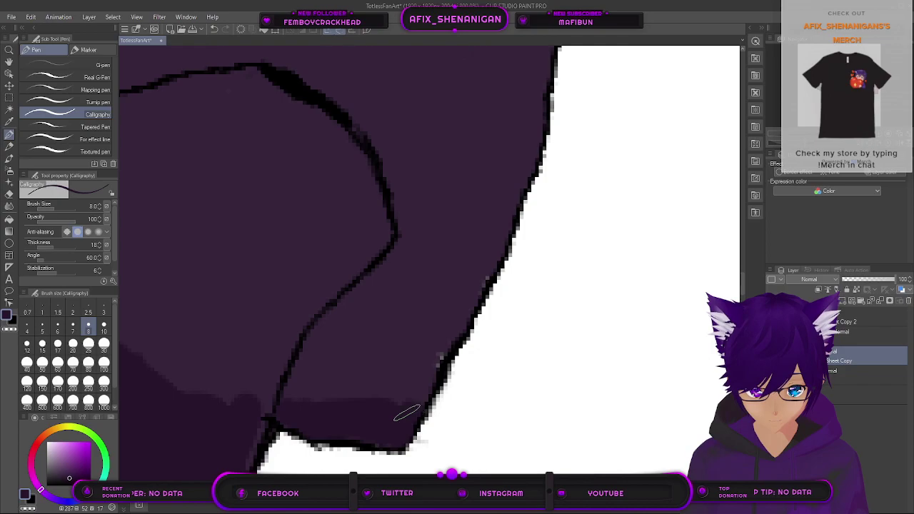
Step: Set the Calligraphy pen's angle to 22.2 and smooth the edge of the dark shadow near the forearm's right corner
scroll(401, 407, down, 6)
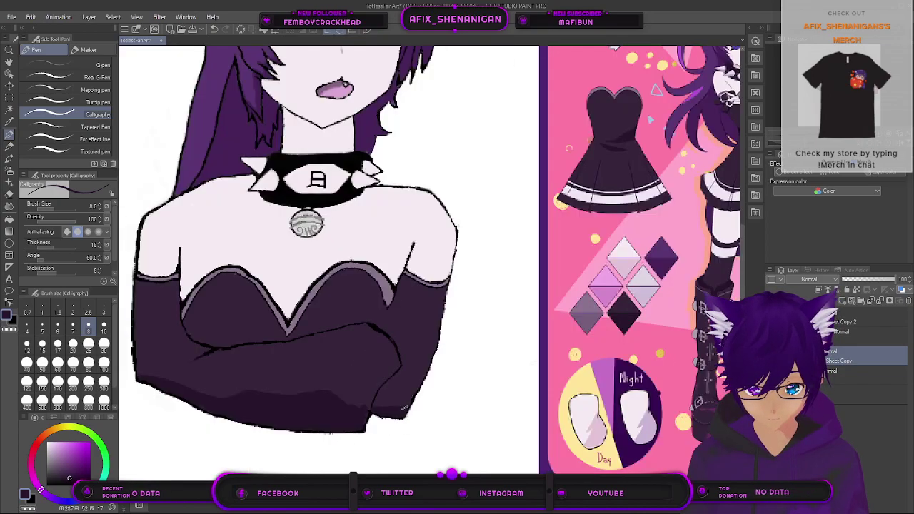
scroll(391, 409, up, 3)
scroll(391, 410, up, 2)
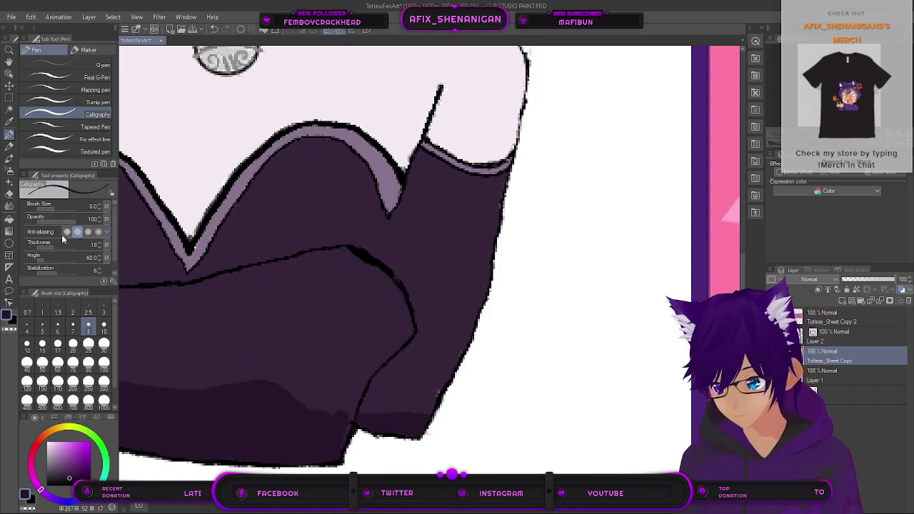
drag(47, 259, 58, 260)
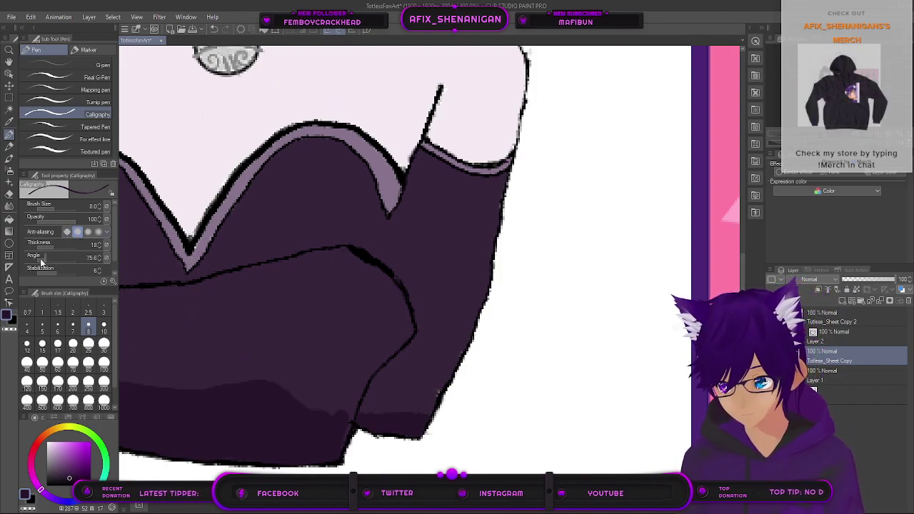
click(44, 261)
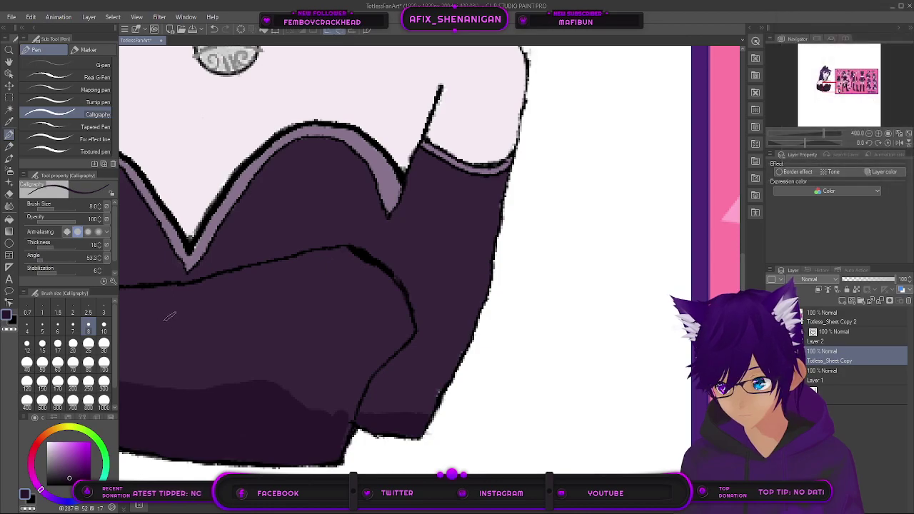
click(42, 261)
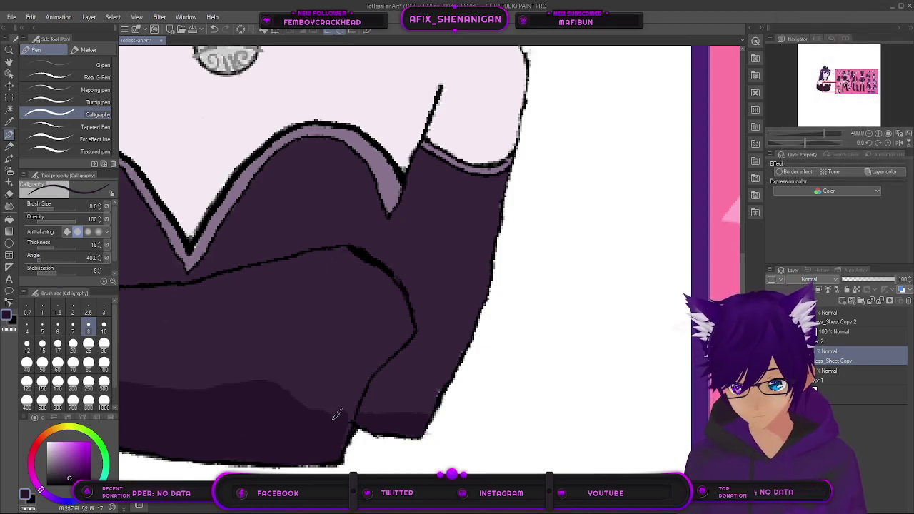
click(39, 261)
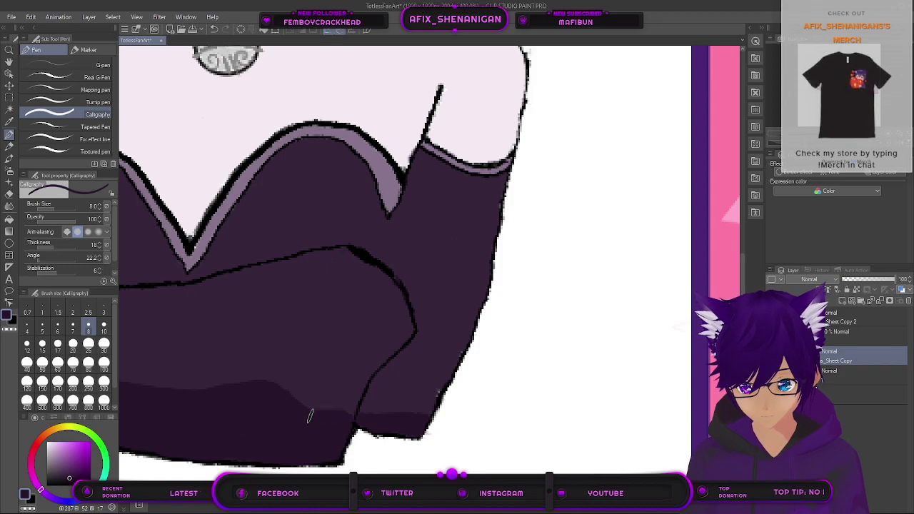
scroll(313, 420, down, 3)
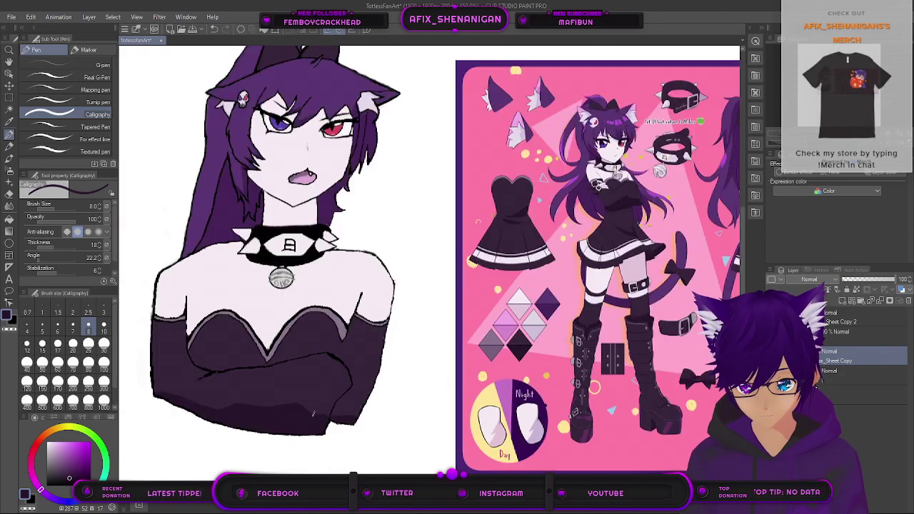
Step: Sample the pale skin colour from the full-body character on the reference sheet
drag(553, 312, 522, 321)
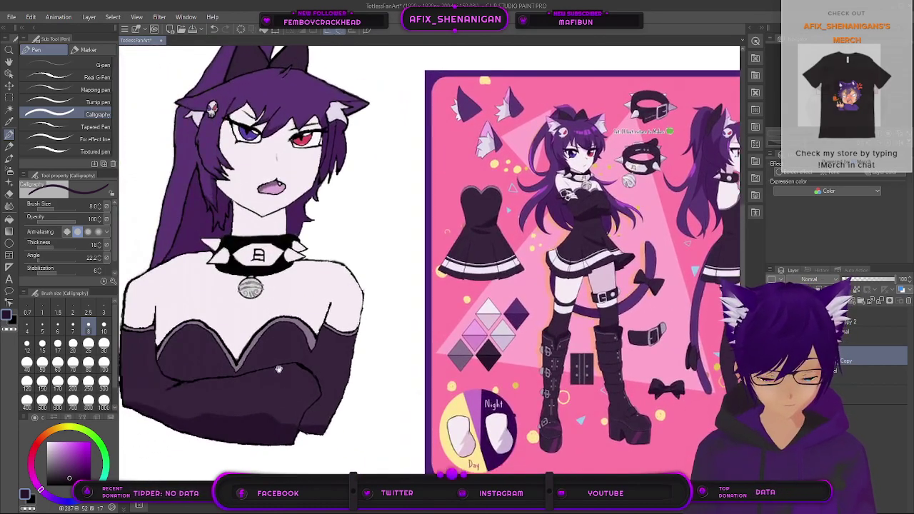
drag(289, 368, 408, 344)
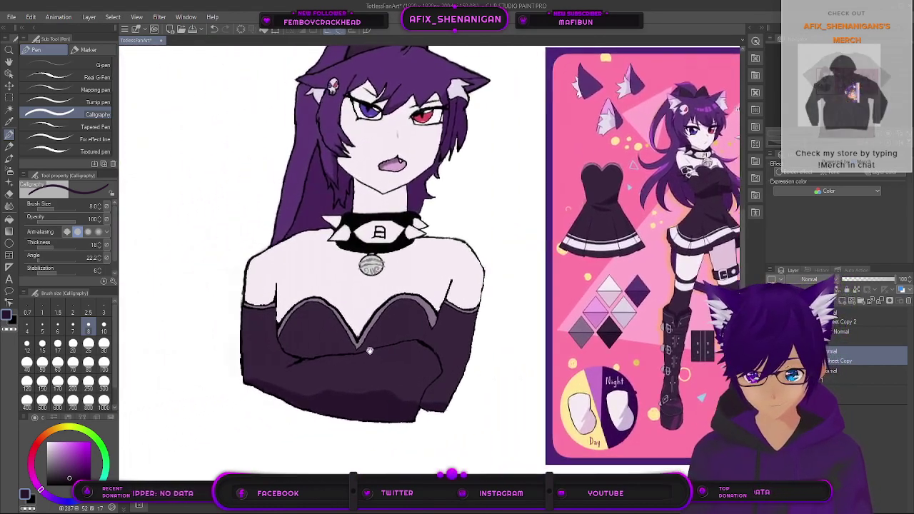
click(9, 124)
scroll(596, 198, up, 1)
drag(625, 198, 371, 286)
scroll(476, 252, up, 2)
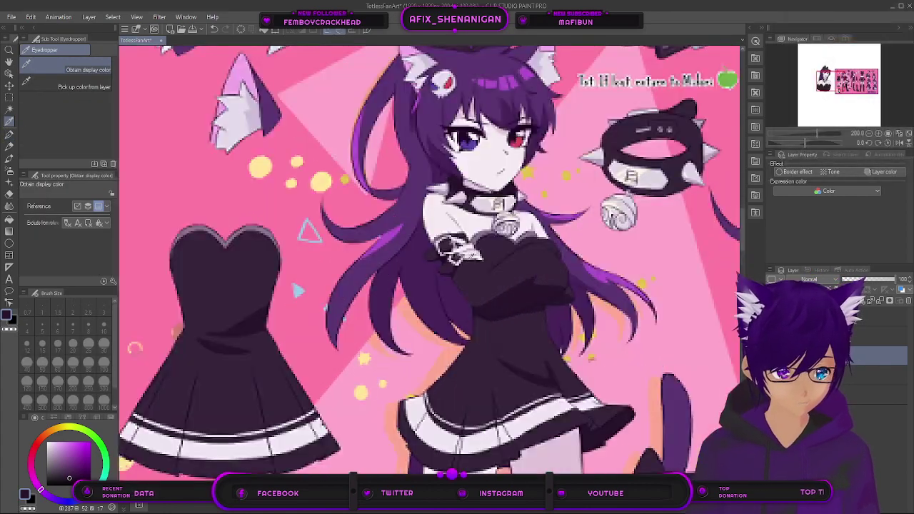
scroll(480, 251, up, 2)
click(468, 198)
scroll(433, 230, down, 2)
drag(248, 382, 433, 307)
mouse_move(229, 371)
mouse_down()
mouse_move(494, 288)
mouse_move(373, 277)
mouse_move(381, 278)
mouse_up()
scroll(381, 278, down, 3)
scroll(273, 328, up, 1)
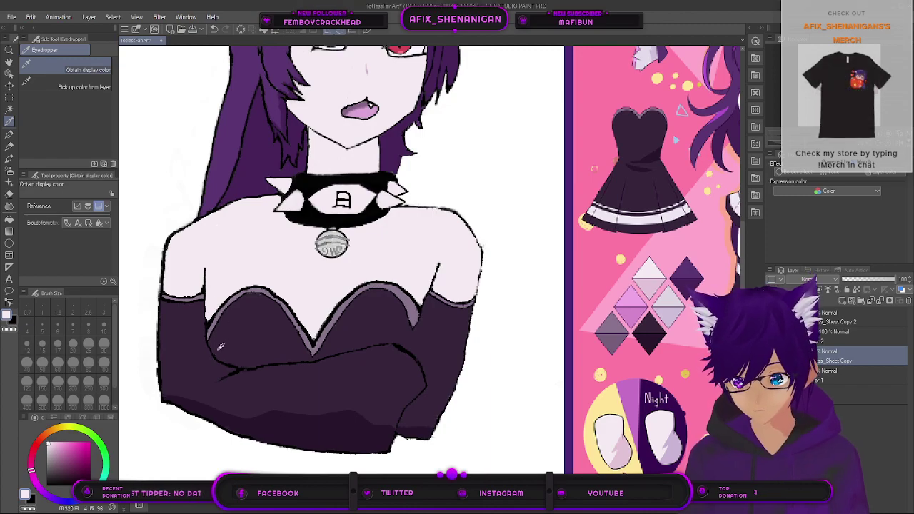
Step: Draw the pale fingers of the hand resting on the left-hand sleeve with the Calligraphy pen at size 8
click(9, 133)
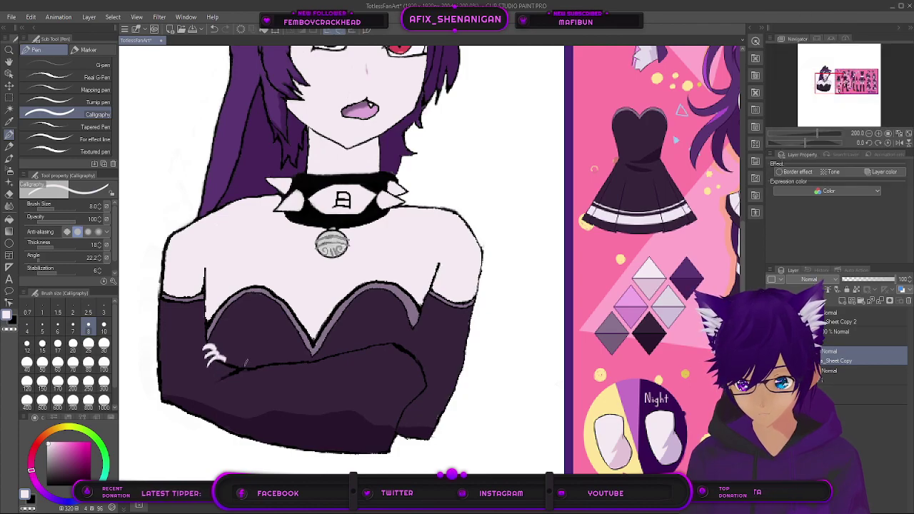
drag(405, 354, 429, 342)
drag(322, 362, 447, 326)
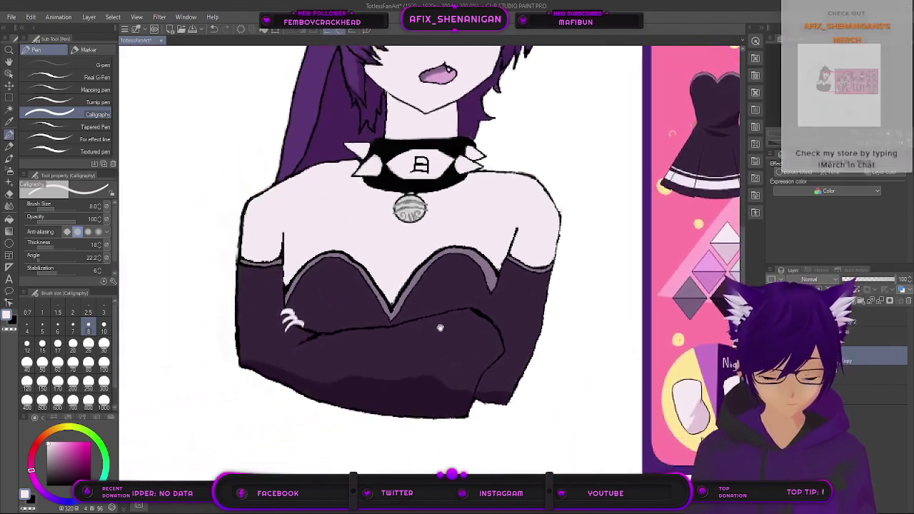
scroll(483, 283, down, 3)
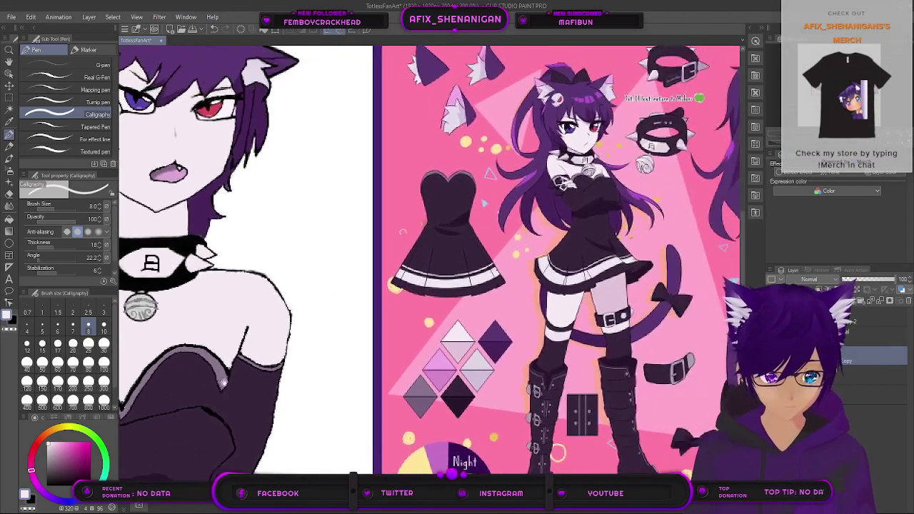
scroll(240, 377, up, 1)
drag(240, 376, 492, 321)
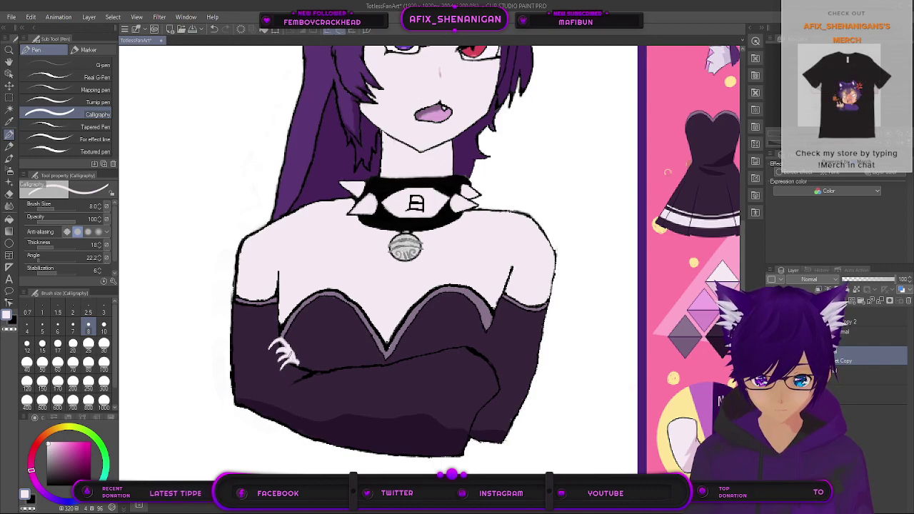
drag(540, 317, 506, 329)
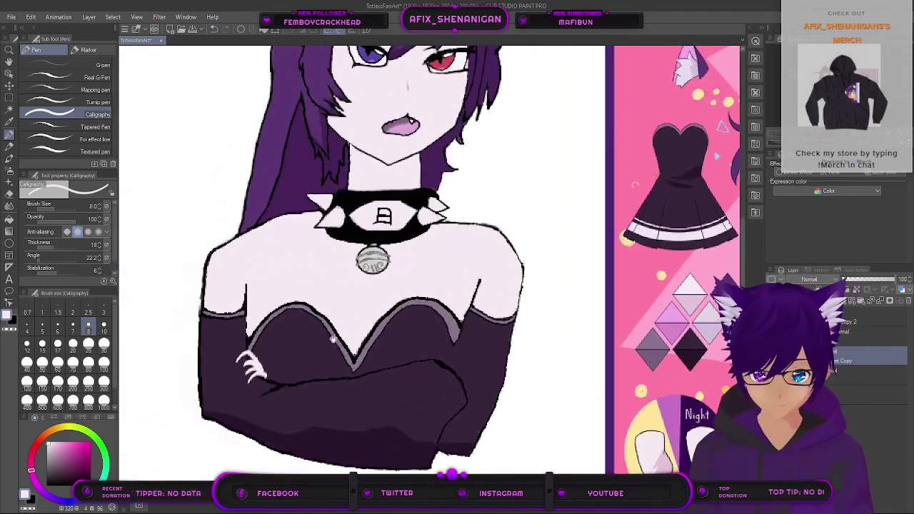
scroll(267, 360, down, 2)
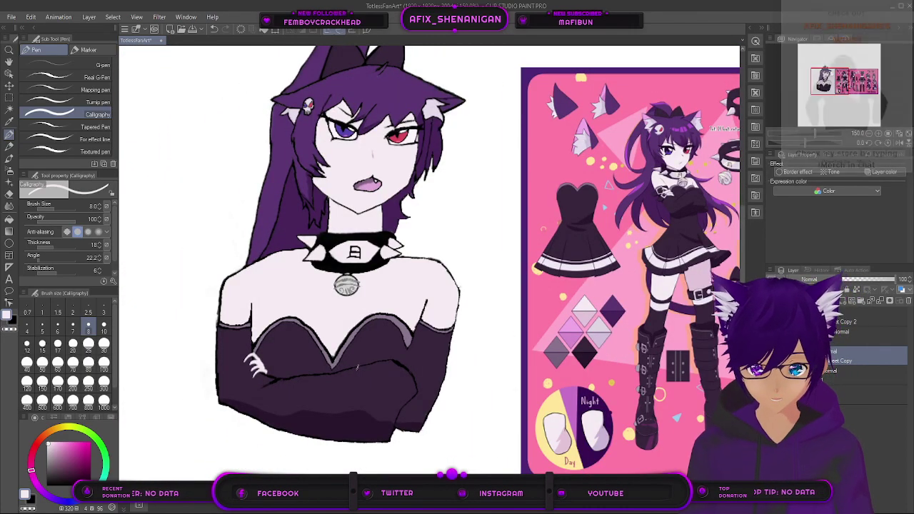
Step: Thicken and lengthen the four pale fingers with the Calligraphy pen, raising its size to 10
scroll(251, 368, up, 3)
scroll(252, 368, up, 4)
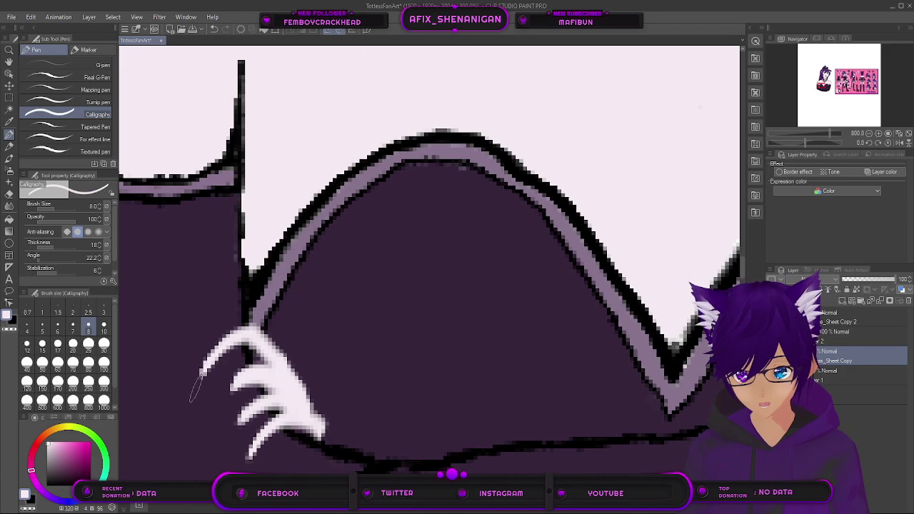
mouse_move(200, 384)
mouse_down()
mouse_move(225, 353)
mouse_move(254, 340)
mouse_move(274, 364)
mouse_move(222, 399)
mouse_move(206, 437)
mouse_move(227, 389)
mouse_move(260, 373)
mouse_move(286, 387)
mouse_move(246, 413)
mouse_move(227, 446)
mouse_move(236, 418)
mouse_move(257, 397)
mouse_move(263, 463)
mouse_move(251, 445)
mouse_move(256, 458)
mouse_move(258, 439)
mouse_move(279, 423)
mouse_move(300, 412)
mouse_move(325, 428)
mouse_up()
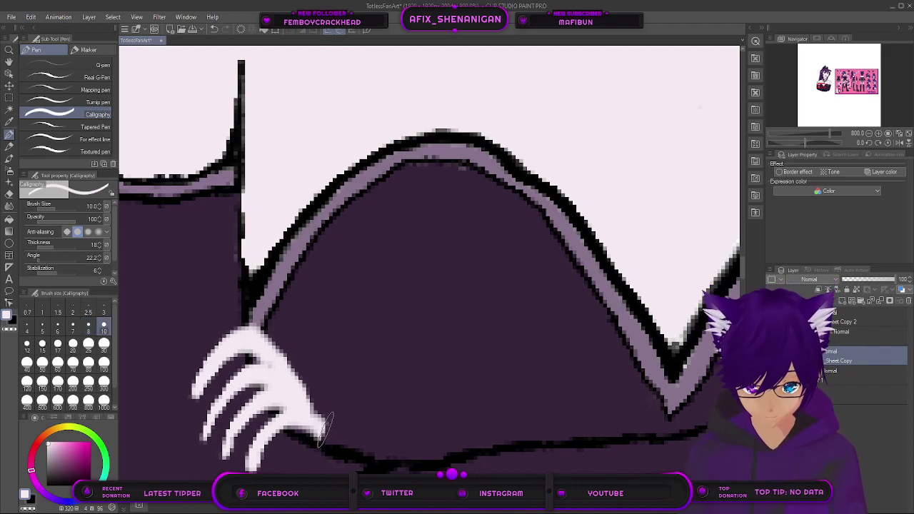
Step: Reduce the Calligraphy pen to size 3 and extend the hand's lower corner to a narrow point along the arm outline
key(bracketleft)
key(bracketleft)
key(bracketleft)
key(bracketleft)
key(bracketleft)
drag(321, 432, 330, 441)
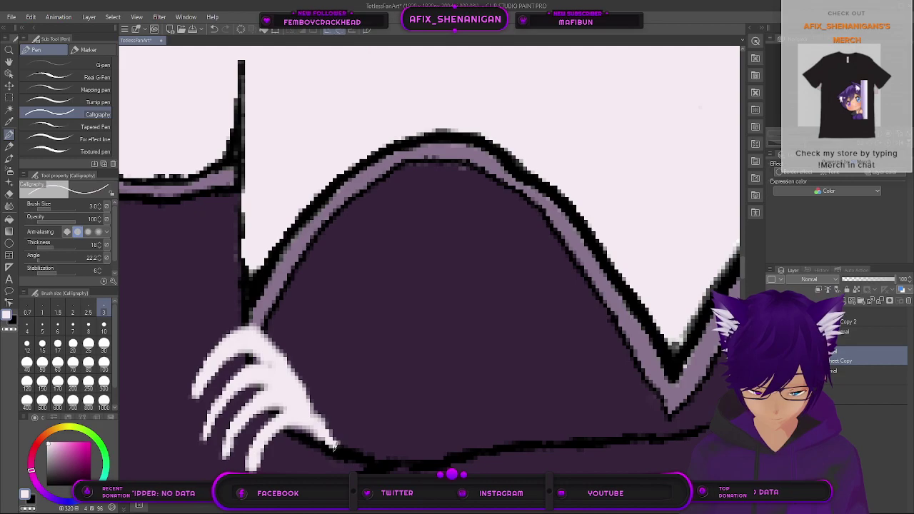
scroll(296, 431, down, 7)
drag(408, 414, 308, 314)
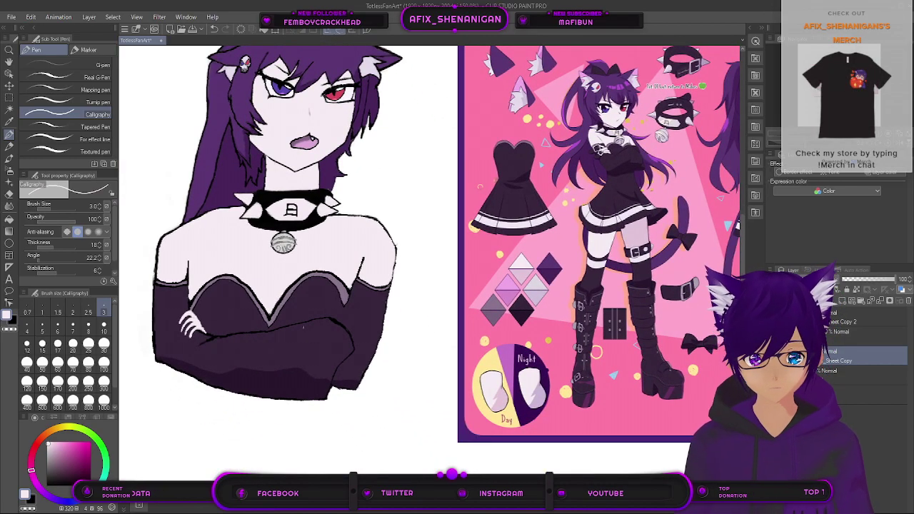
scroll(298, 325, down, 2)
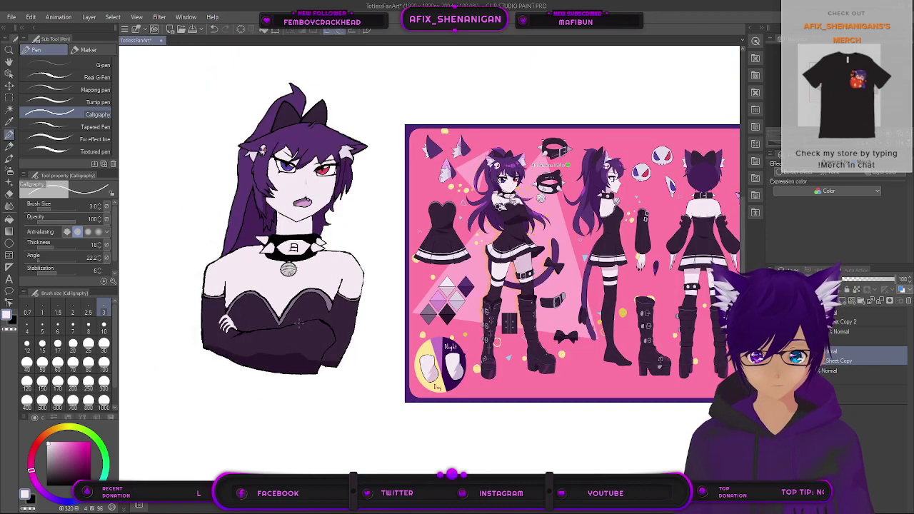
scroll(291, 329, up, 6)
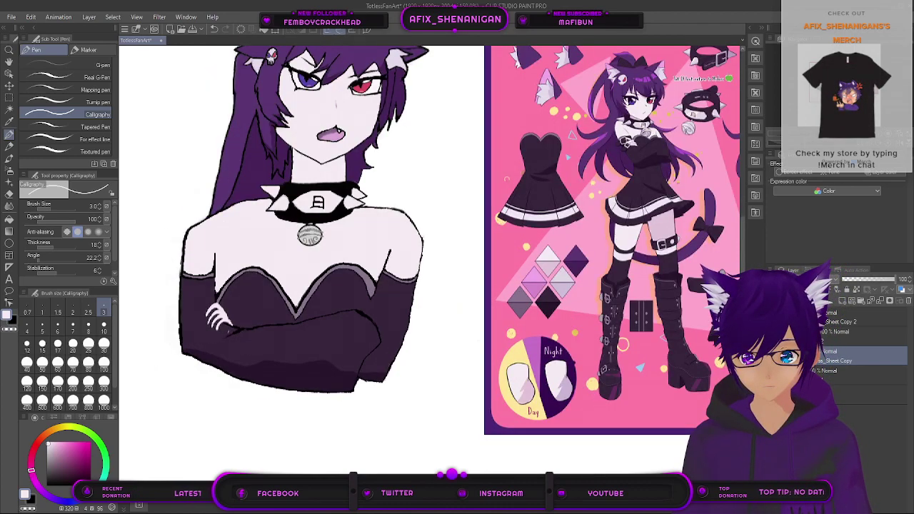
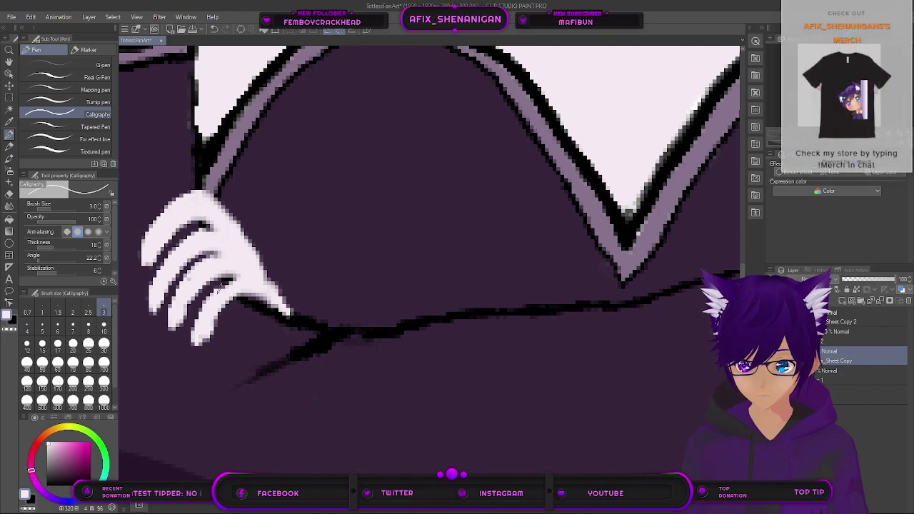
Step: Sample the dark purple nail colour from the hand details on the reference sheet
scroll(228, 287, down, 10)
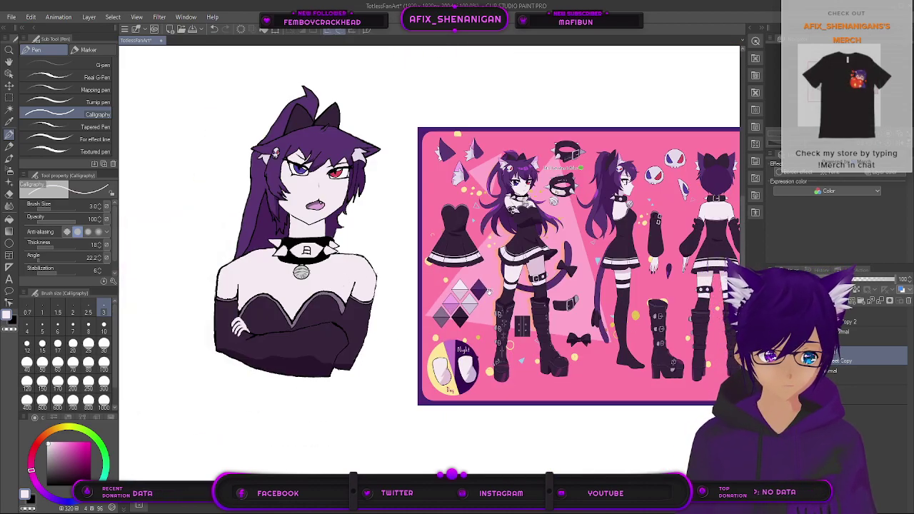
drag(485, 290, 208, 306)
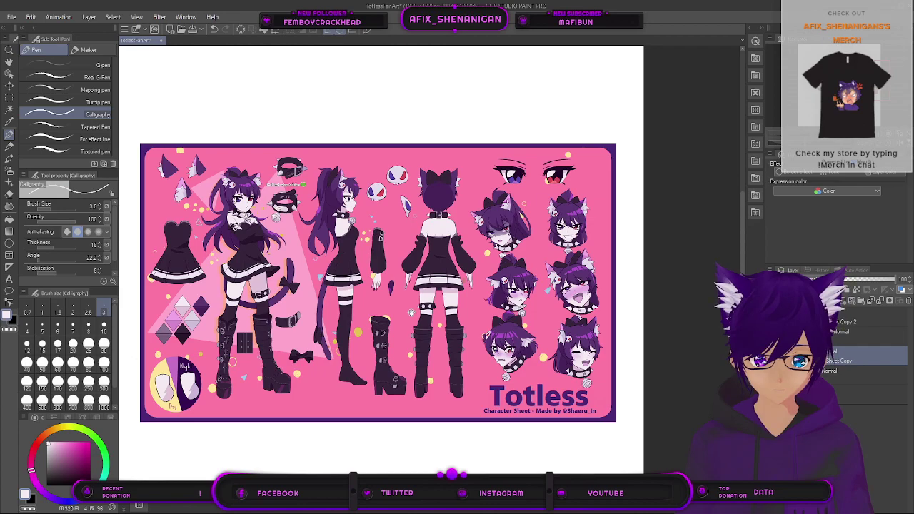
scroll(395, 307, up, 6)
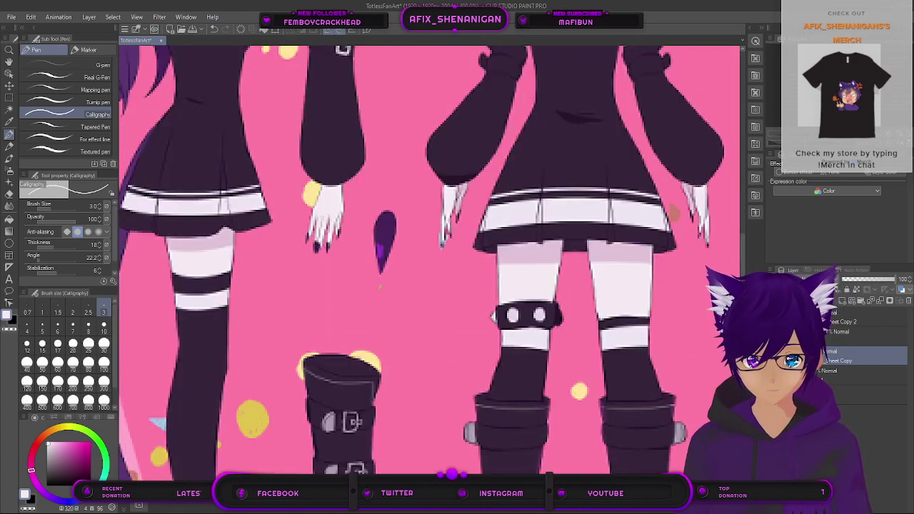
scroll(394, 281, down, 2)
scroll(391, 285, down, 4)
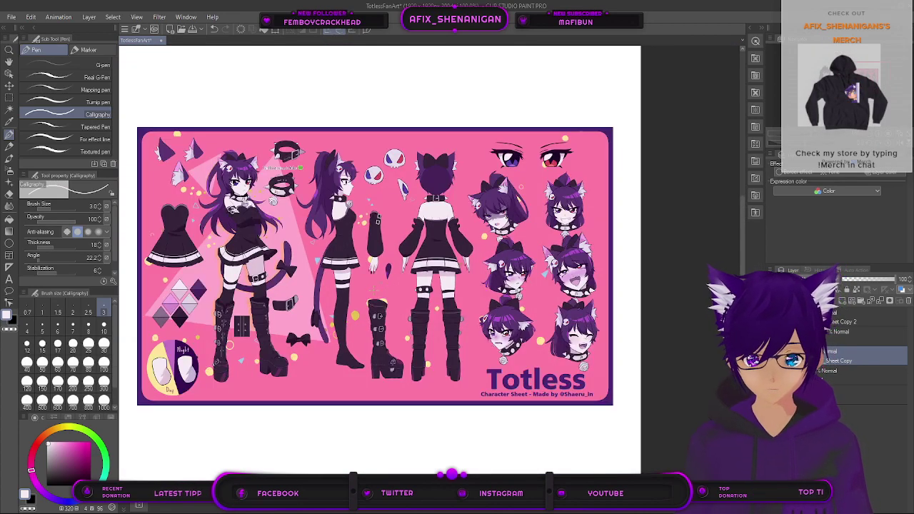
click(6, 123)
key(ctrl+plus)
click(400, 272)
mouse_move(172, 293)
mouse_down()
mouse_move(571, 261)
mouse_move(734, 265)
mouse_up()
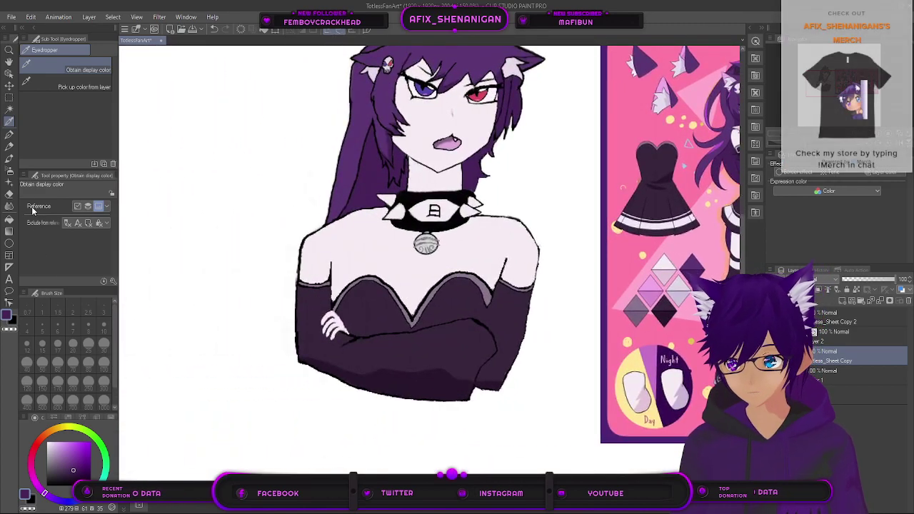
Step: Paint pointed dark purple nails on the tips of the four fingers with the Calligraphy pen at size 3
click(9, 134)
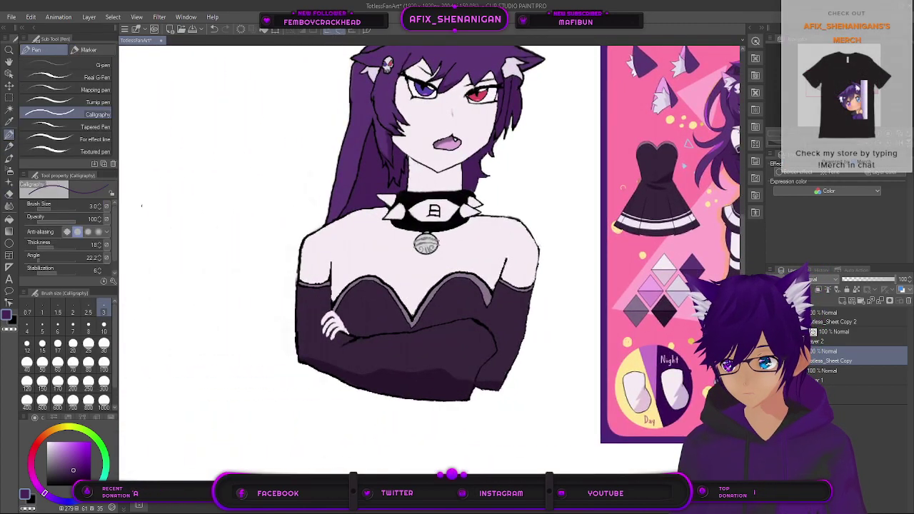
scroll(329, 322, up, 8)
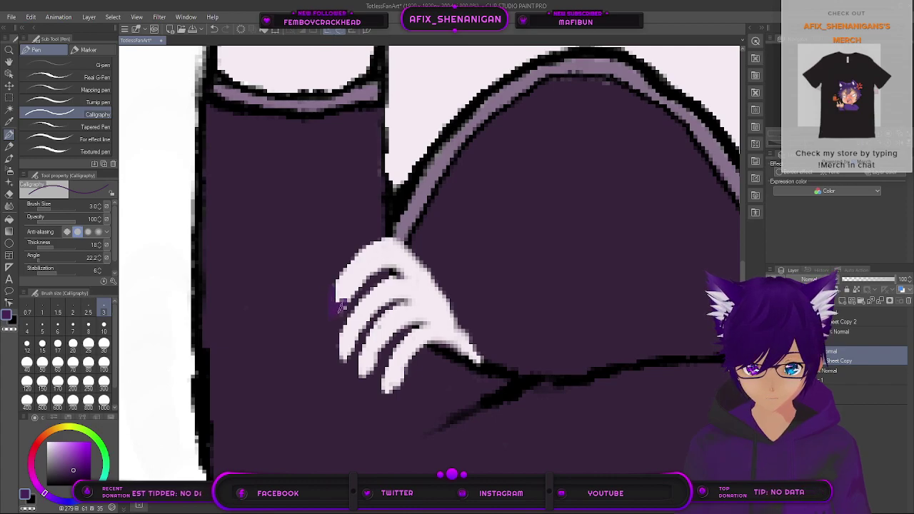
drag(330, 316, 331, 291)
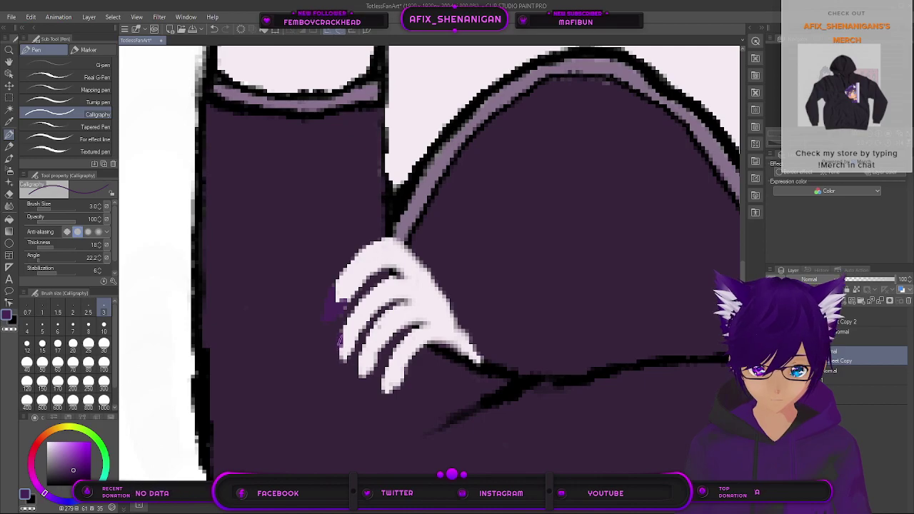
drag(339, 361, 341, 355)
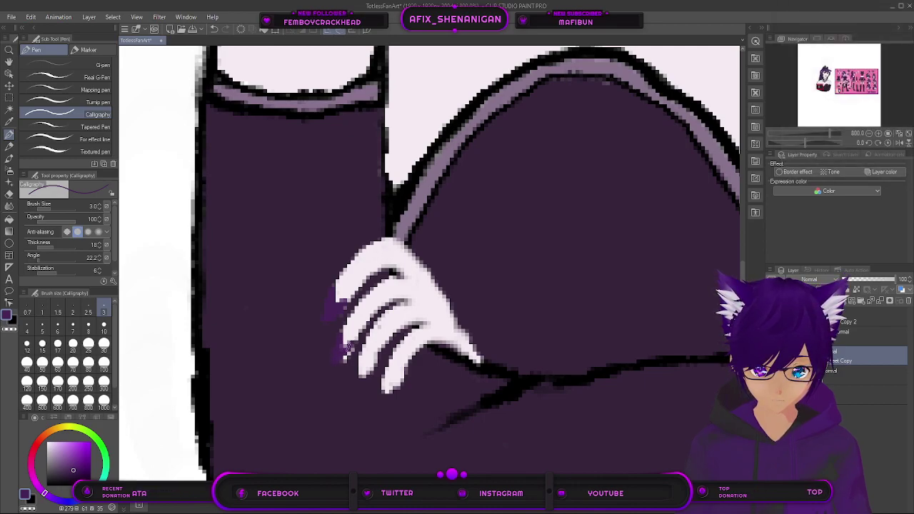
drag(334, 365, 362, 368)
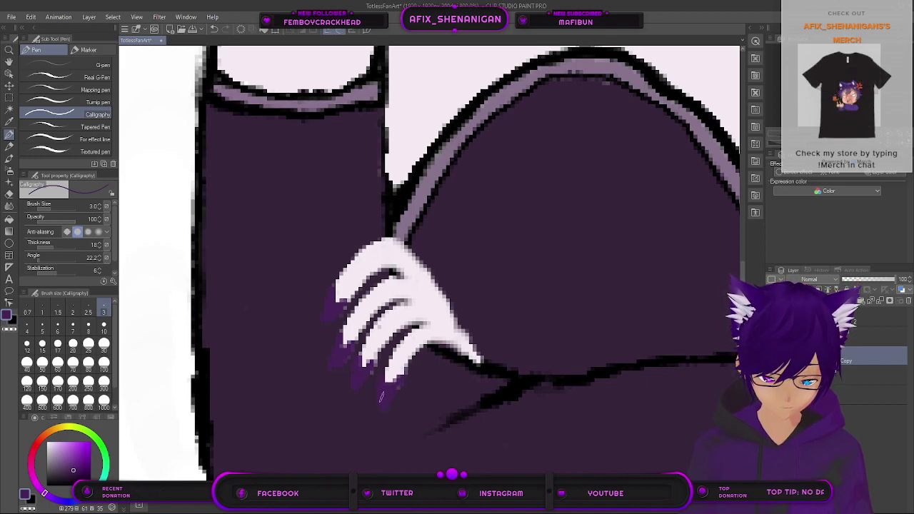
scroll(381, 396, down, 10)
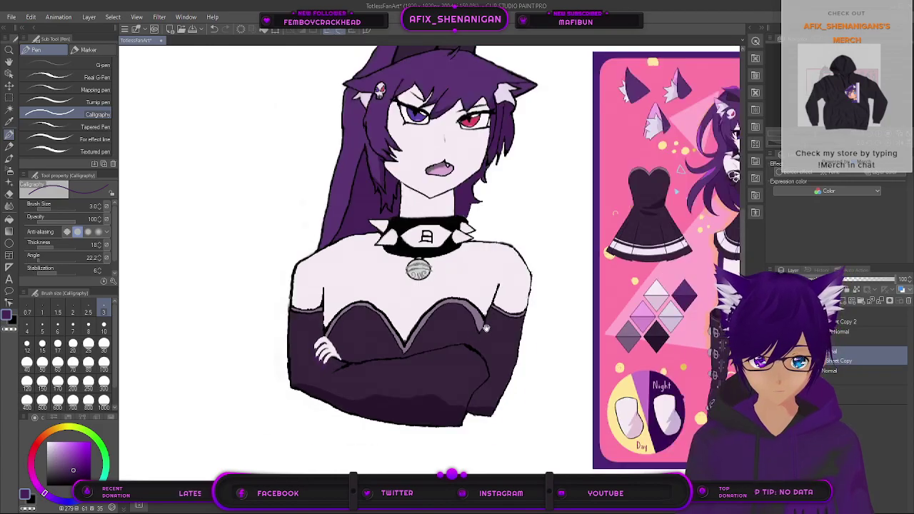
Step: Compare the crossed arms, hand and nails of the drawing with the figures on the character reference sheet
scroll(486, 328, down, 1)
scroll(466, 327, down, 1)
drag(450, 329, 333, 360)
drag(464, 366, 481, 359)
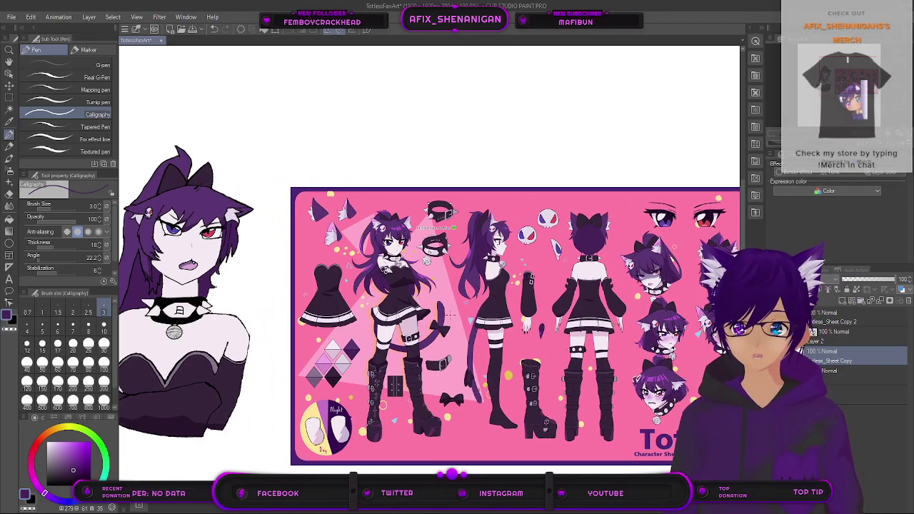
drag(239, 401, 309, 392)
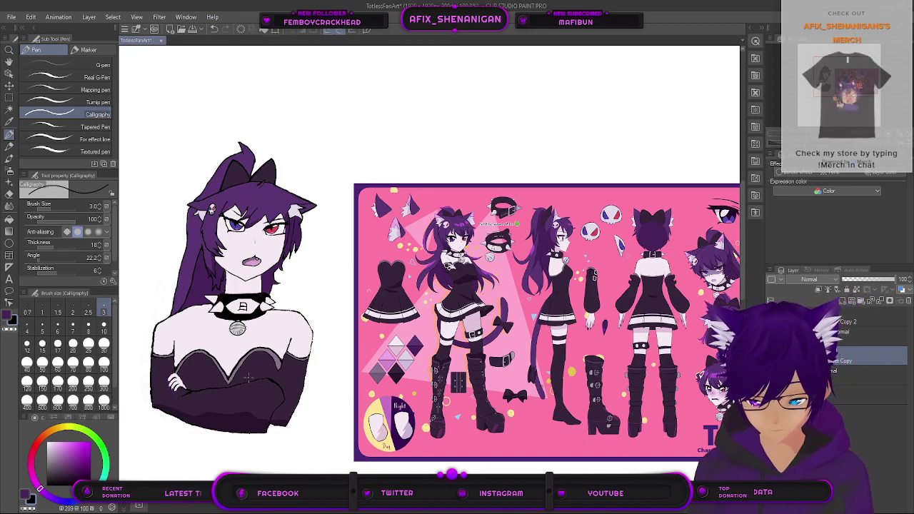
scroll(275, 380, up, 2)
scroll(275, 379, up, 3)
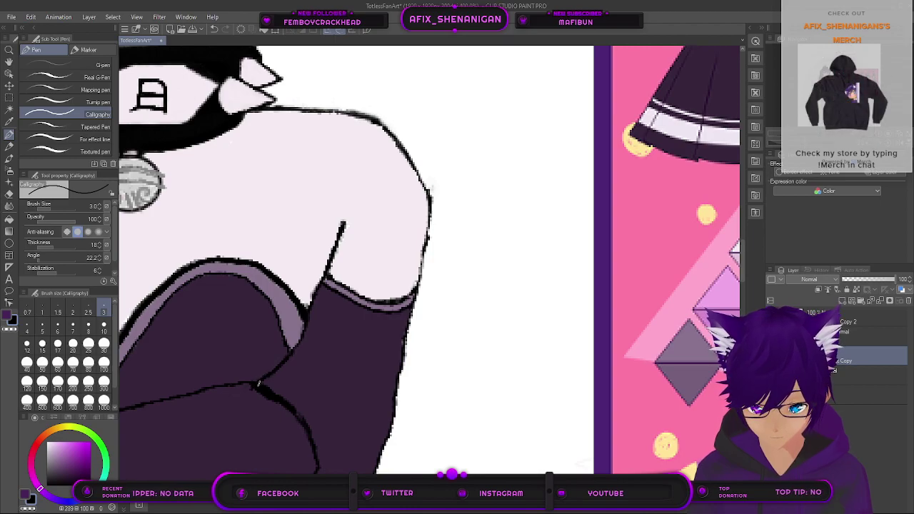
scroll(279, 363, down, 6)
scroll(339, 349, up, 2)
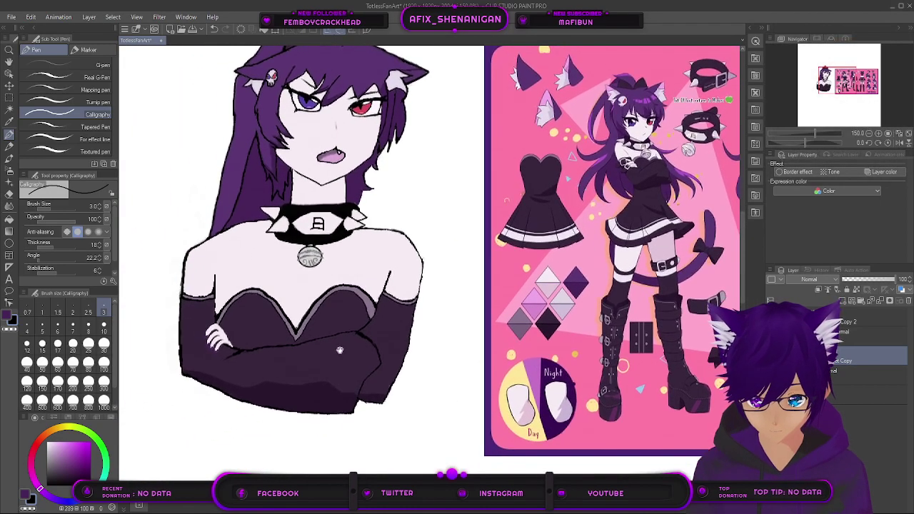
scroll(343, 349, down, 1)
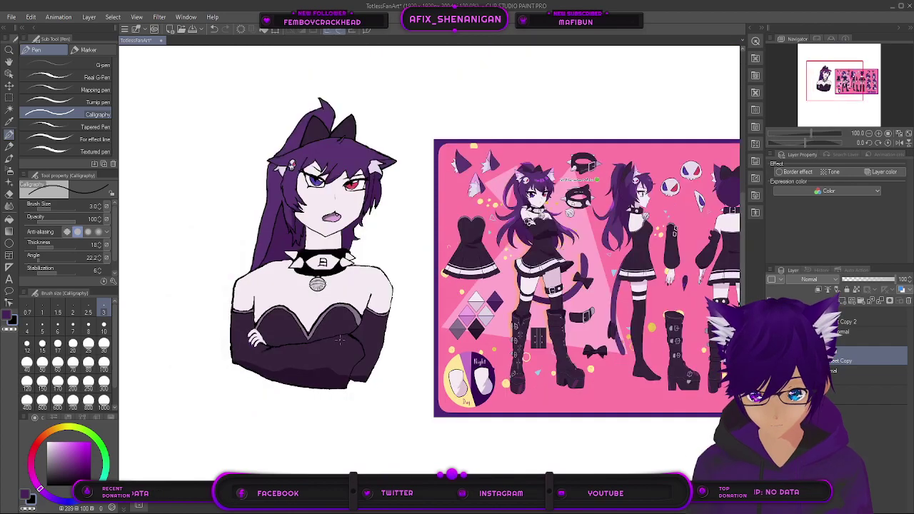
Step: Try a thin fold line across the forearm and the outer sleeve with the Calligraphy pen
scroll(344, 349, up, 2)
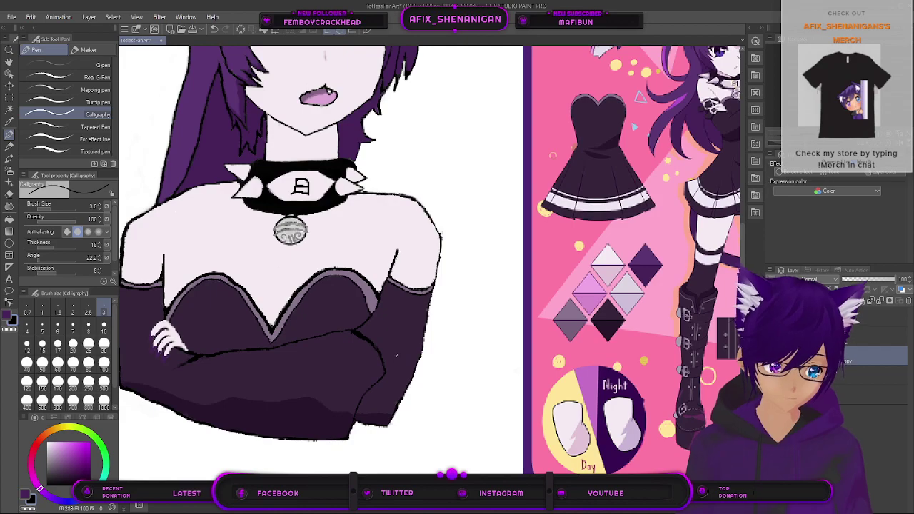
drag(418, 340, 320, 363)
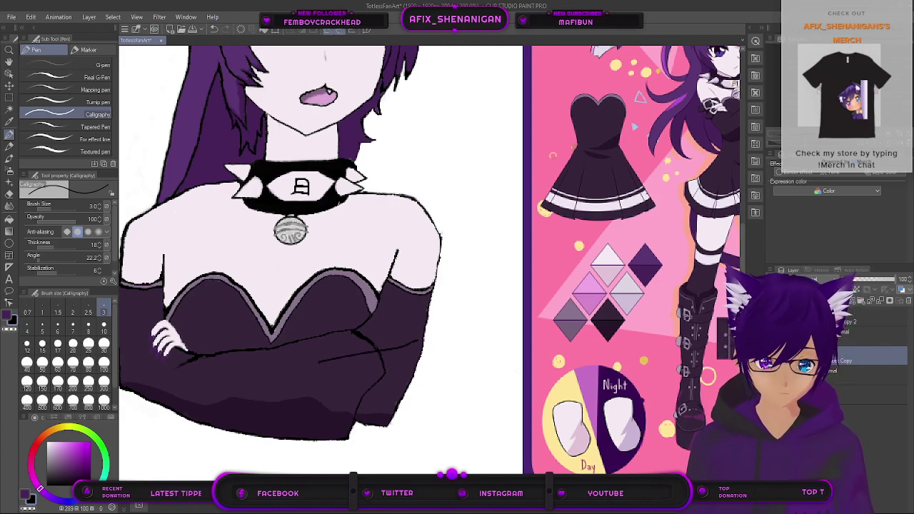
key(ctrl+z)
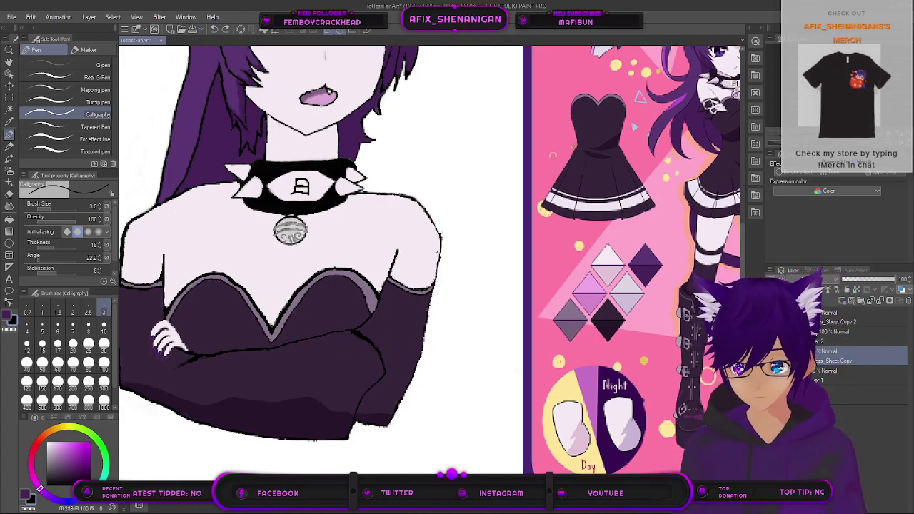
Step: Sample the dark purple shading colour from the lower sleeve and set the Calligraphy pen to size 5
drag(451, 287, 290, 331)
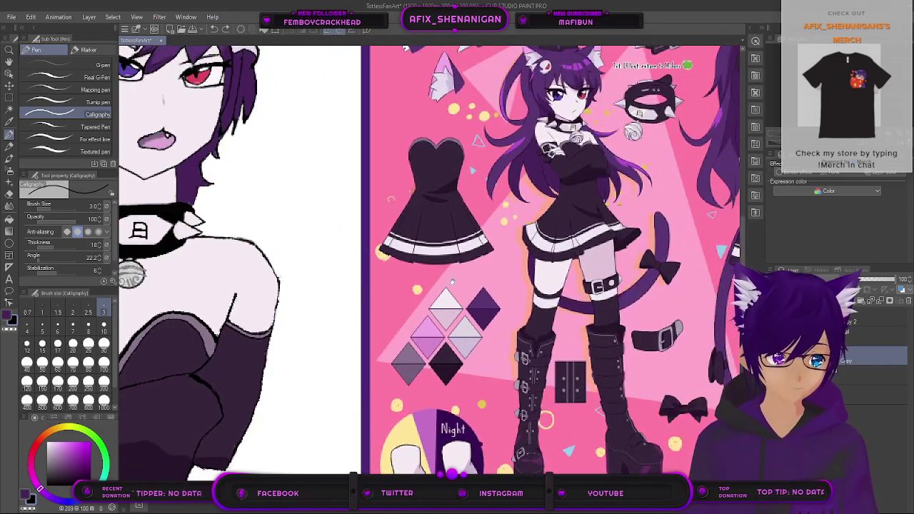
mouse_move(294, 367)
mouse_down()
mouse_move(351, 316)
mouse_move(490, 250)
mouse_move(362, 339)
mouse_move(286, 377)
mouse_move(371, 291)
mouse_up()
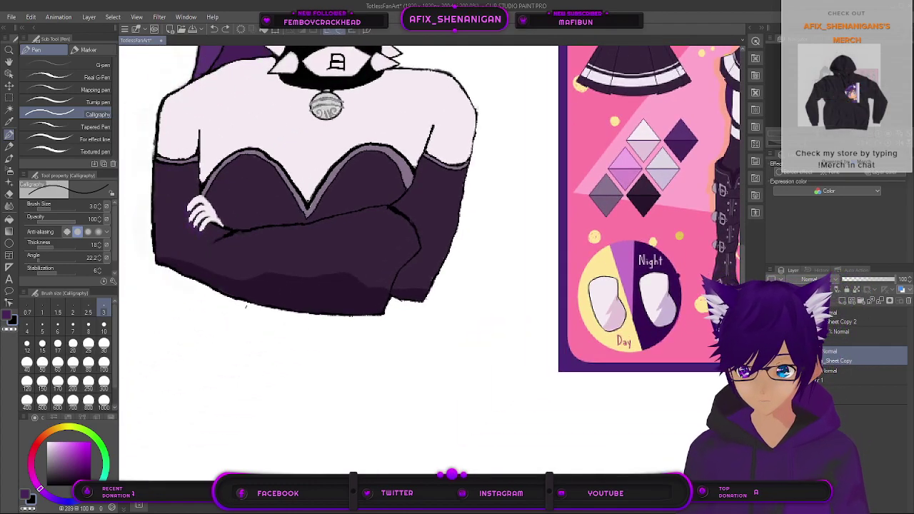
click(10, 123)
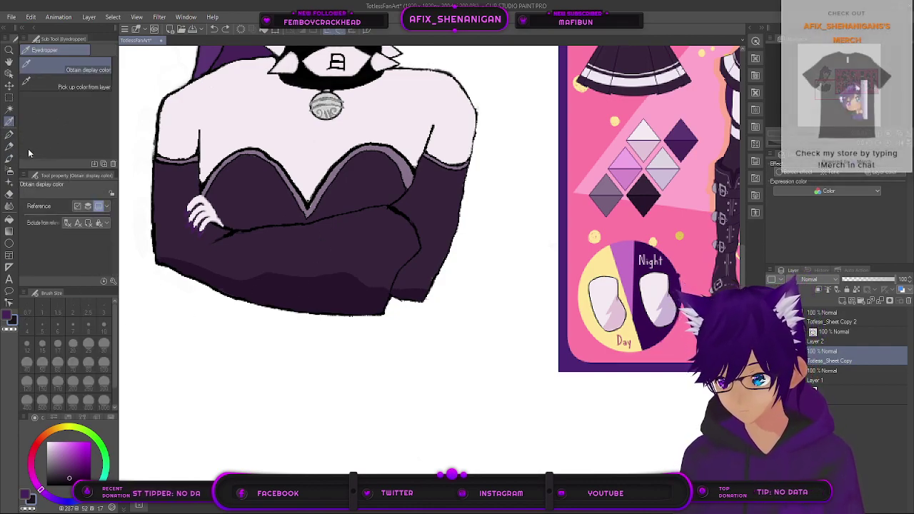
click(9, 134)
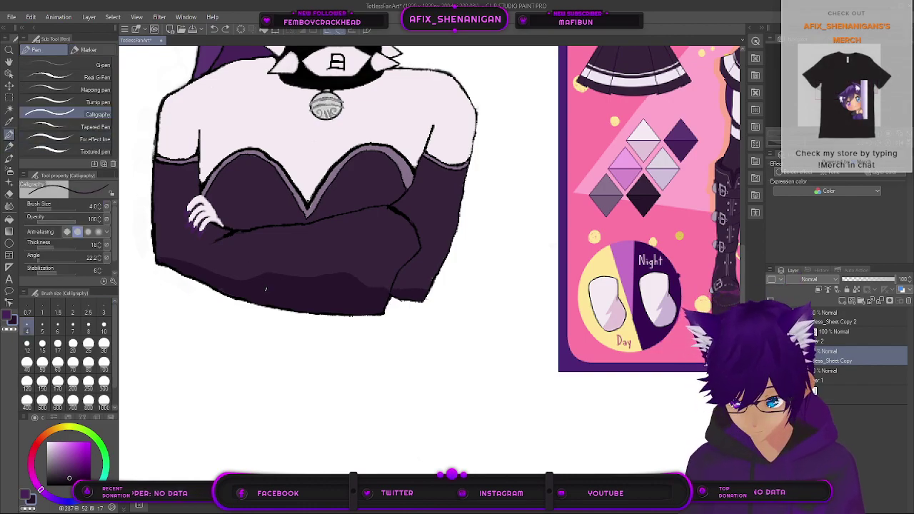
click(42, 328)
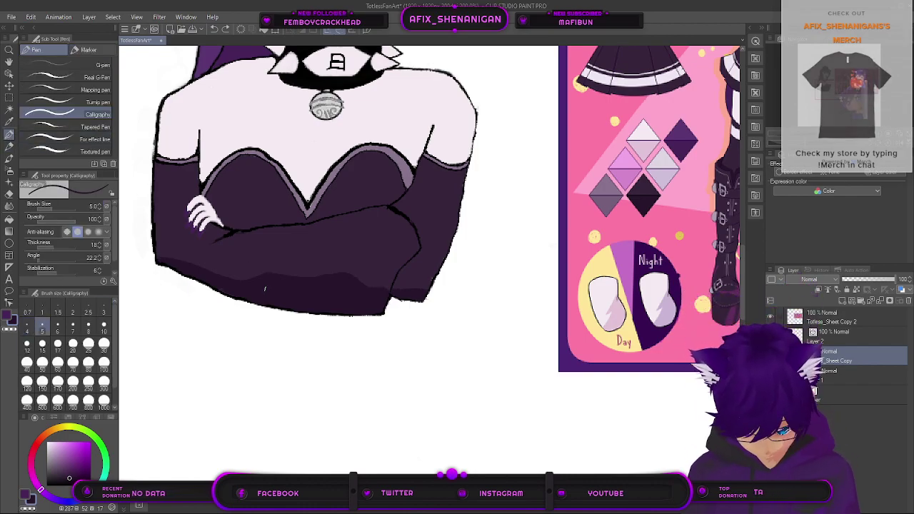
Step: Touch up the dark shading along the outline at the lower edge of the folded forearm
scroll(265, 288, up, 4)
drag(247, 305, 418, 300)
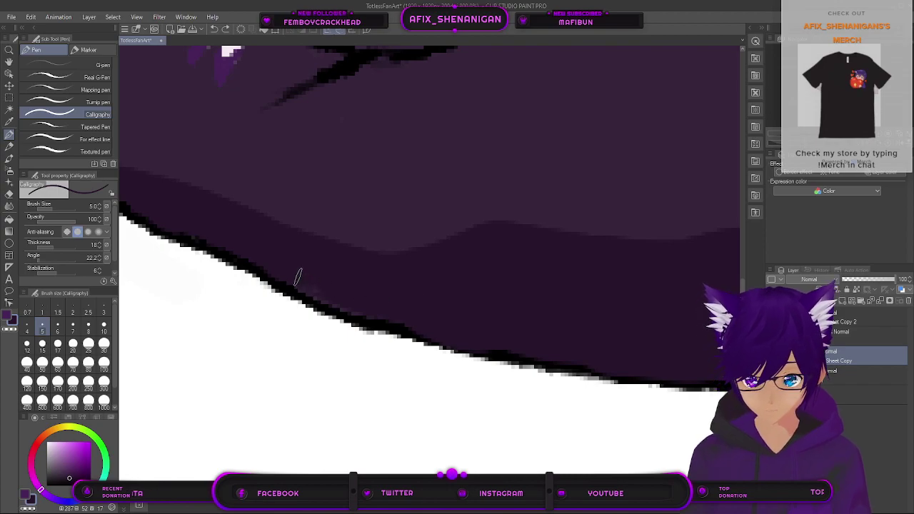
drag(297, 284, 382, 314)
drag(145, 224, 362, 296)
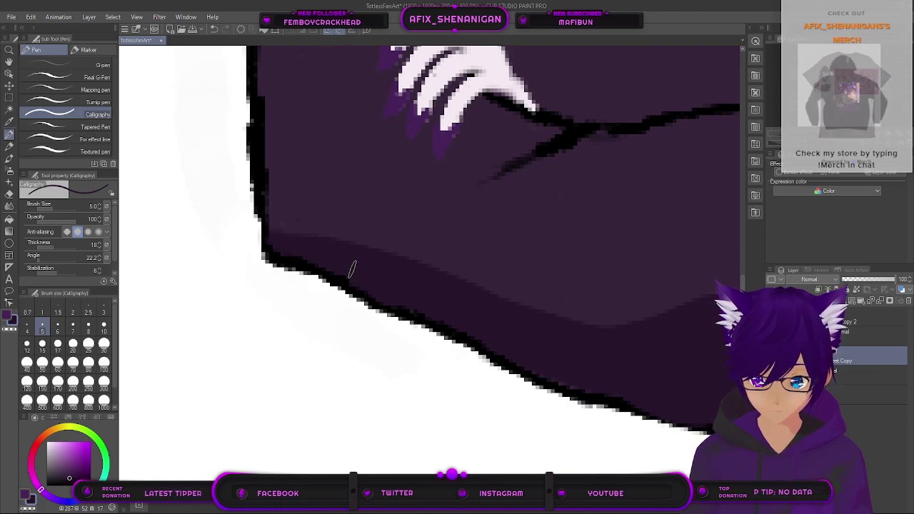
mouse_move(550, 344)
mouse_down()
mouse_move(376, 267)
mouse_move(389, 304)
mouse_move(424, 312)
mouse_up()
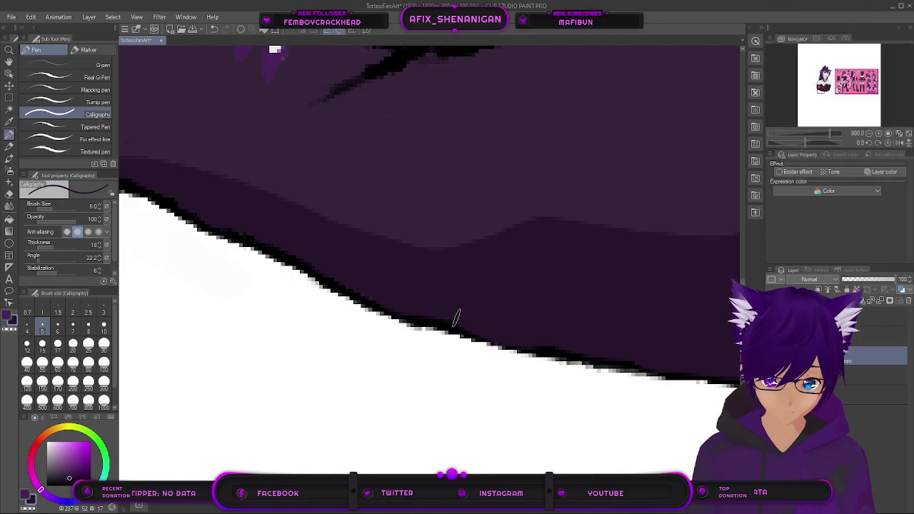
drag(593, 302, 403, 319)
Step: Check the shaded sleeves and bodice against the dress, sleeves and poses shown on the reference sheet
scroll(403, 319, down, 5)
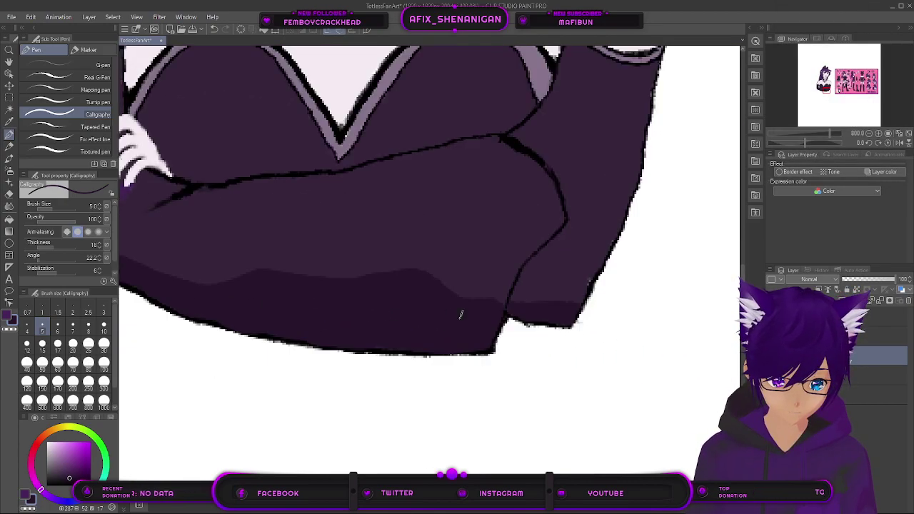
scroll(425, 235, down, 1)
drag(443, 218, 300, 351)
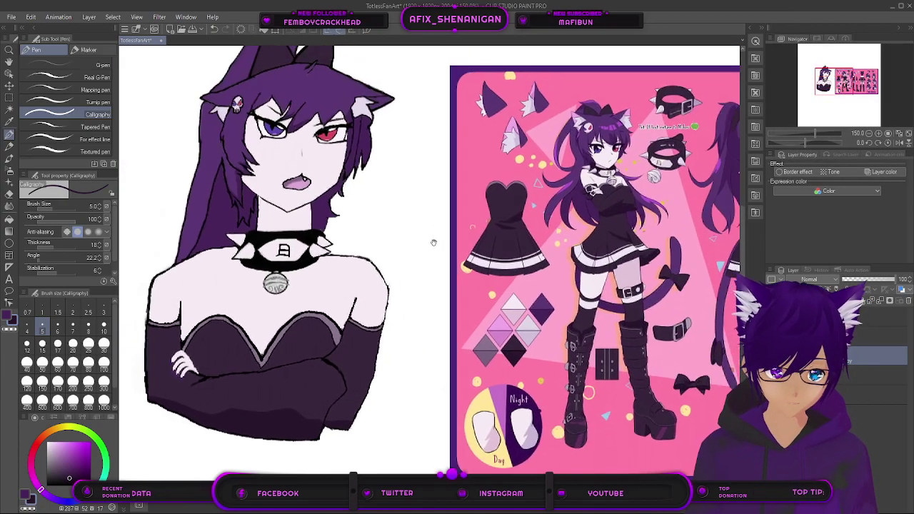
drag(437, 238, 295, 300)
drag(545, 321, 359, 285)
drag(265, 309, 599, 249)
drag(330, 301, 435, 291)
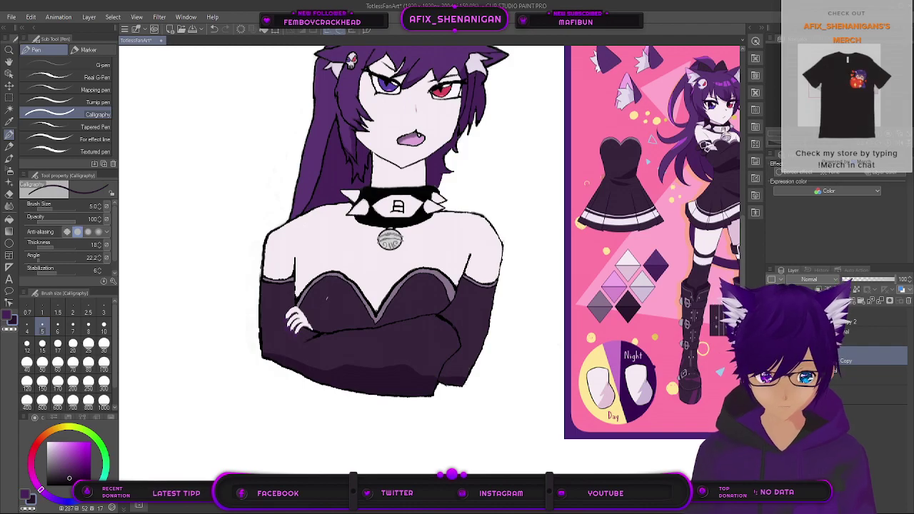
drag(492, 275, 299, 309)
mouse_move(497, 299)
mouse_down()
mouse_move(368, 283)
mouse_move(294, 304)
mouse_move(357, 291)
mouse_up()
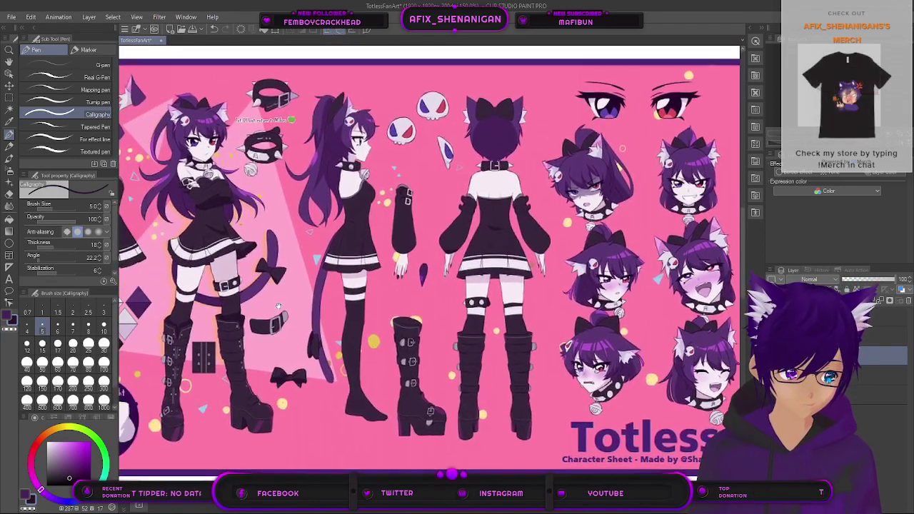
drag(278, 307, 453, 295)
drag(225, 289, 400, 301)
drag(304, 318, 410, 281)
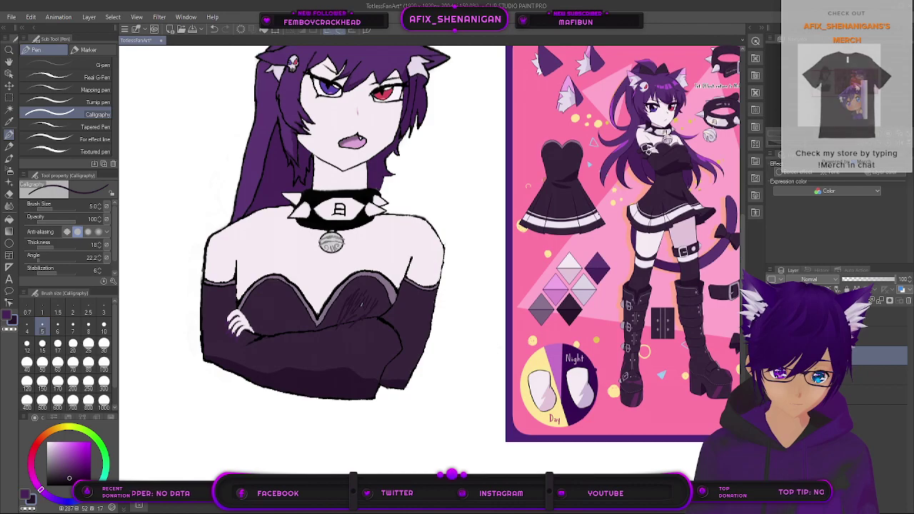
Step: Undo the hatching on the bodice cup and erase the remaining scribbles there with the Hard eraser at size 12
click(213, 31)
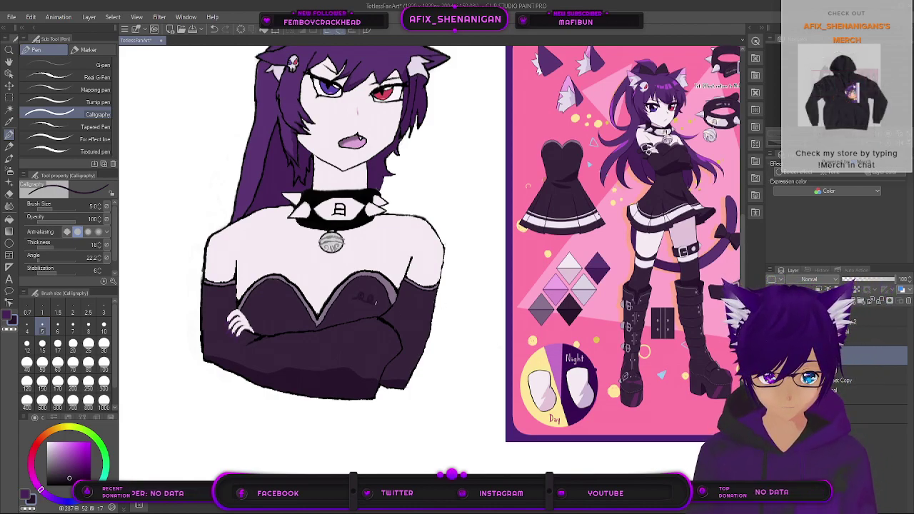
click(9, 193)
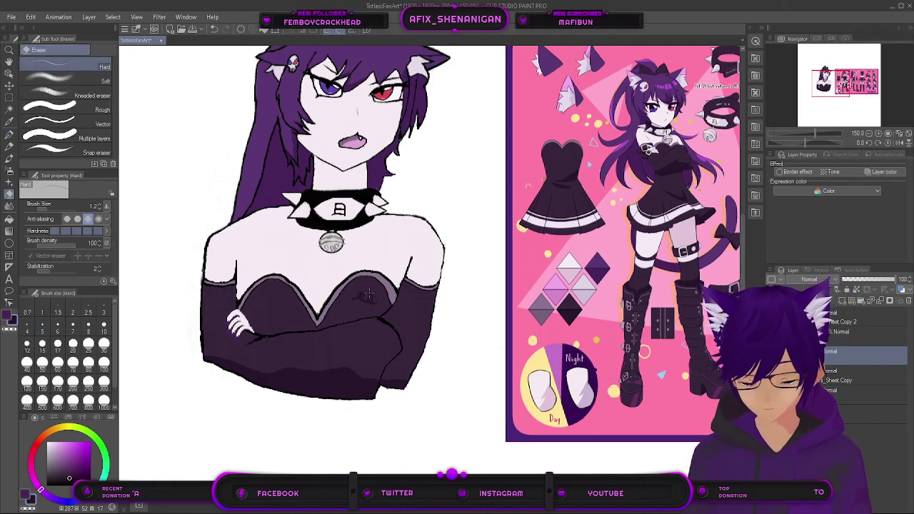
key(bracketright)
key(bracketright)
key(bracketright)
key(bracketright)
key(bracketright)
key(bracketright)
key(bracketright)
key(bracketright)
key(bracketright)
key(bracketright)
key(bracketright)
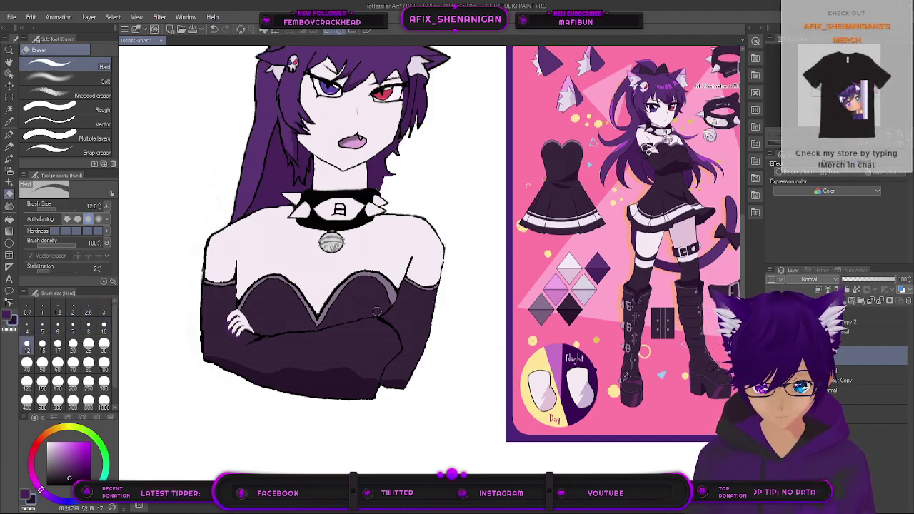
click(10, 134)
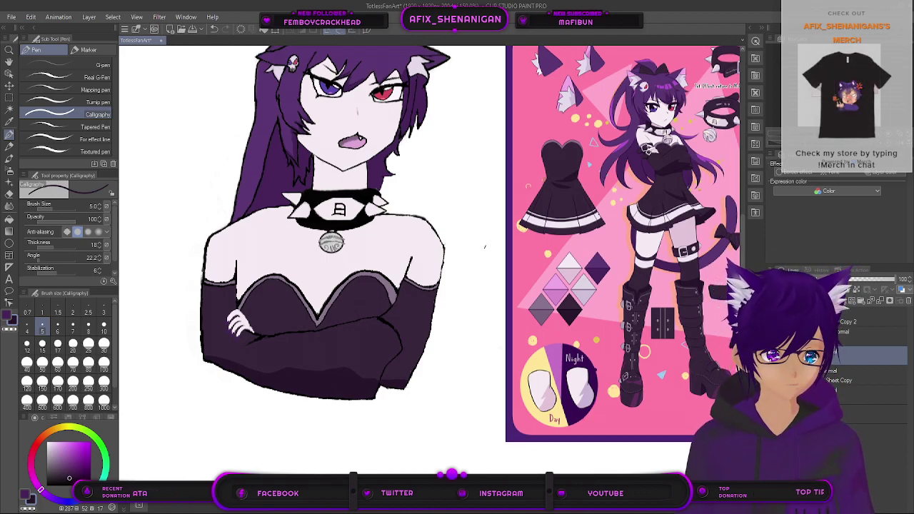
drag(492, 249, 375, 288)
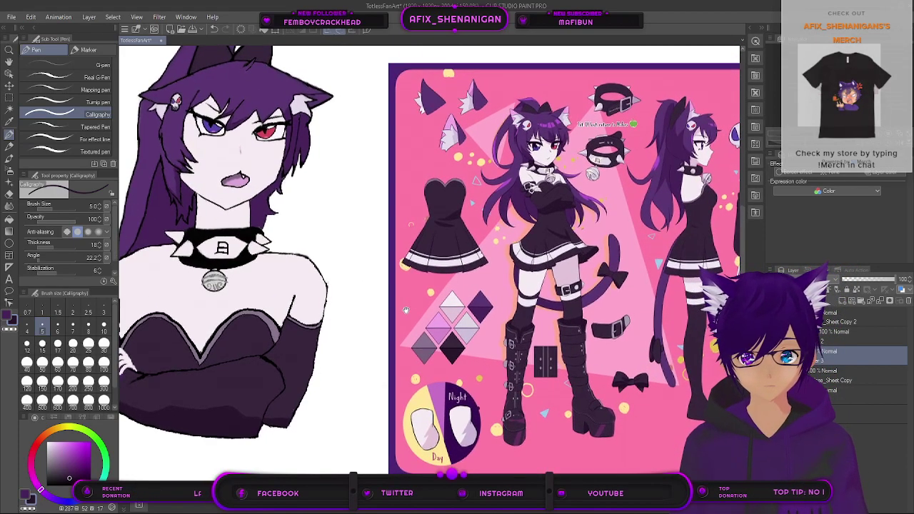
scroll(405, 311, up, 3)
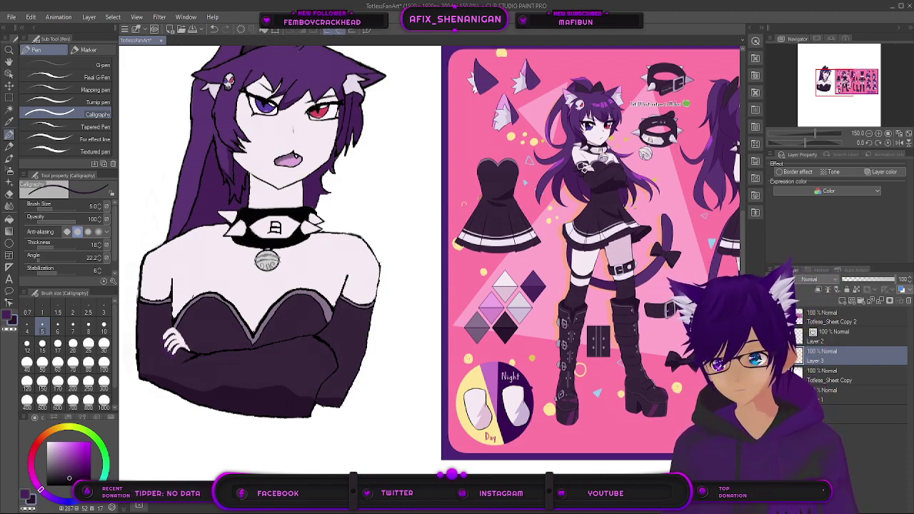
drag(467, 284, 520, 278)
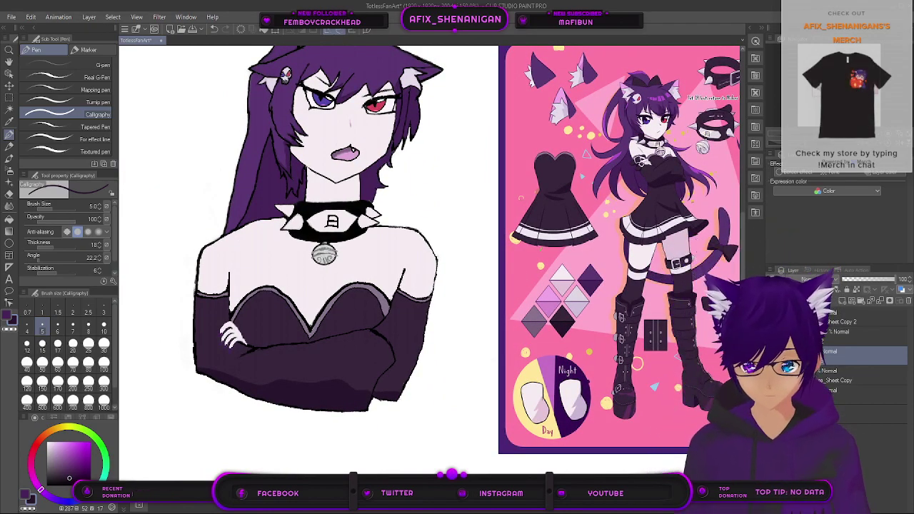
Step: Outline the crossed arm's fingers and purple nails in black using the Calligraphy pen at brush size 2.0
drag(360, 347, 495, 327)
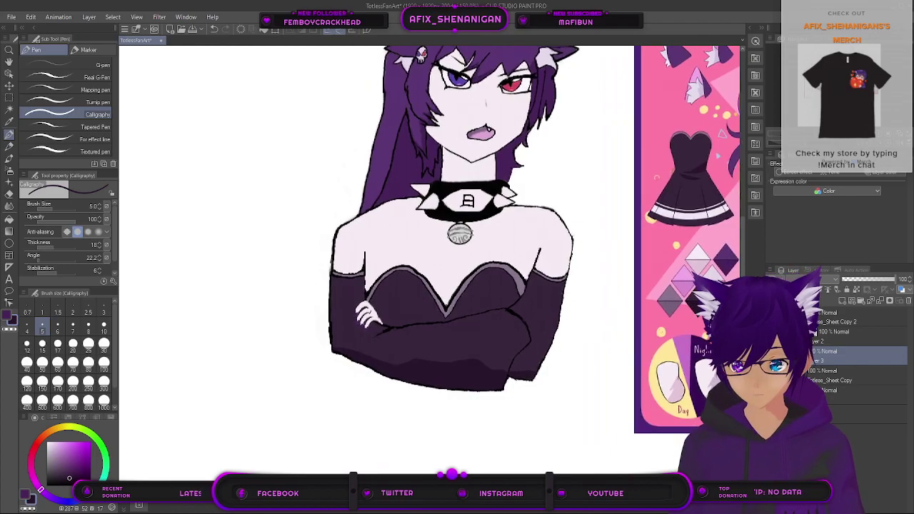
key(b)
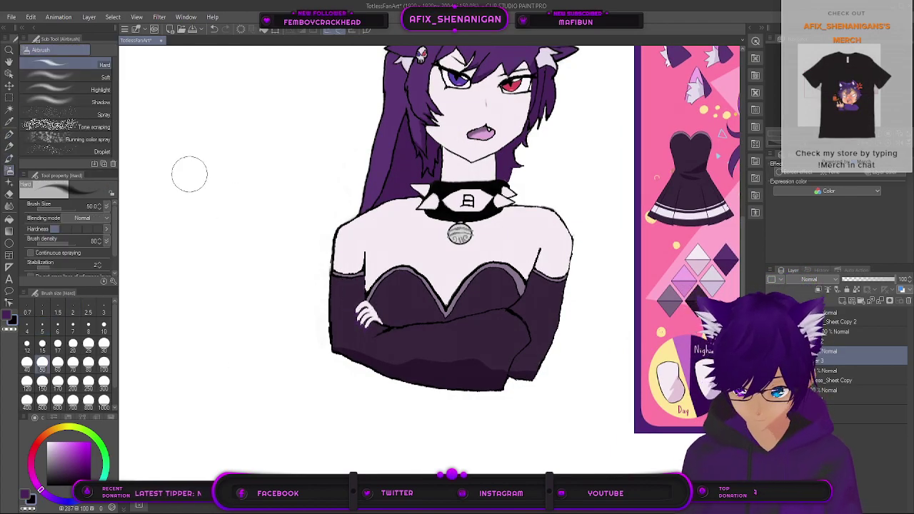
click(9, 134)
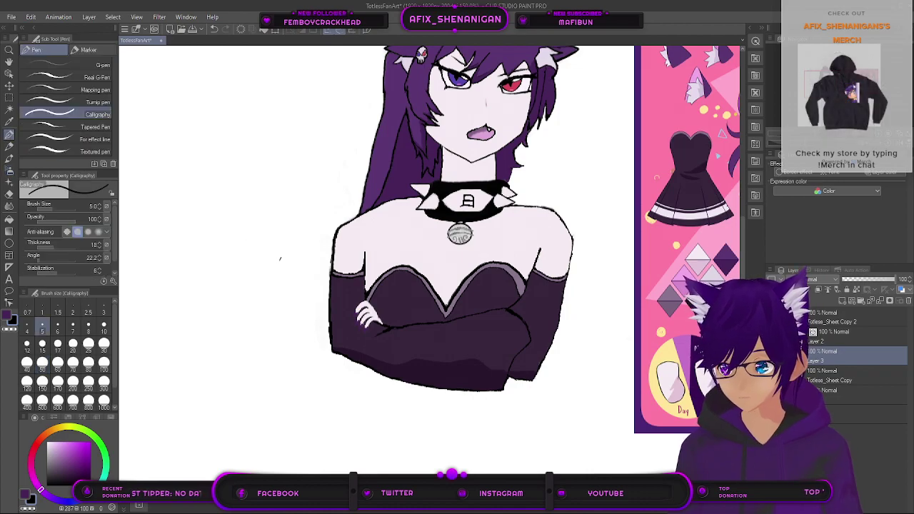
scroll(327, 305, up, 5)
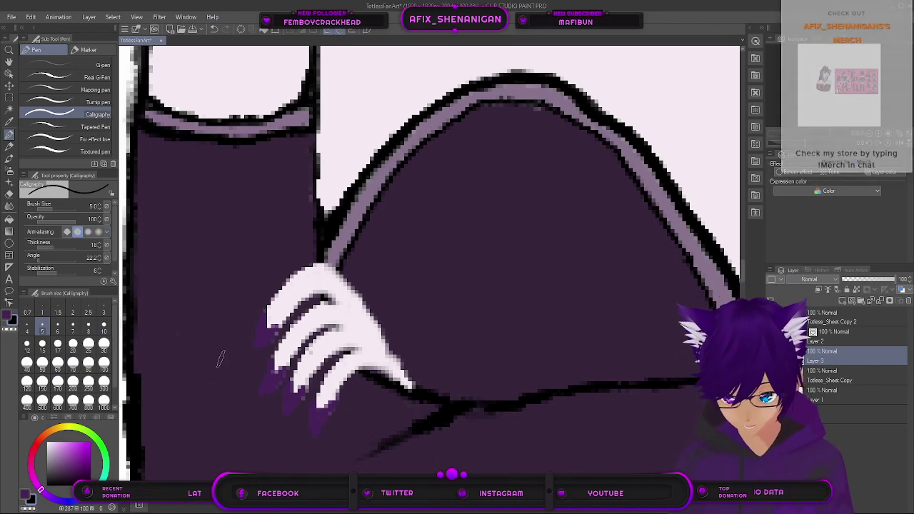
key(bracketleft)
key(bracketleft)
key(bracketleft)
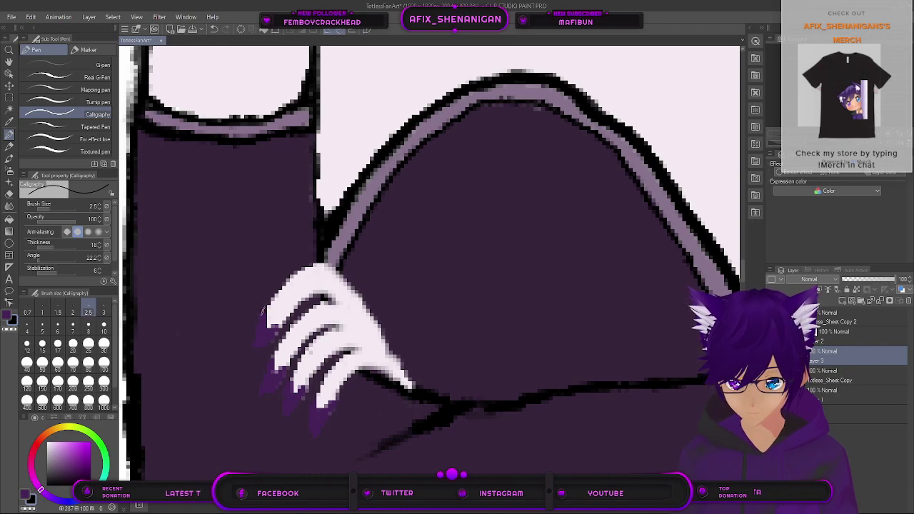
key(bracketleft)
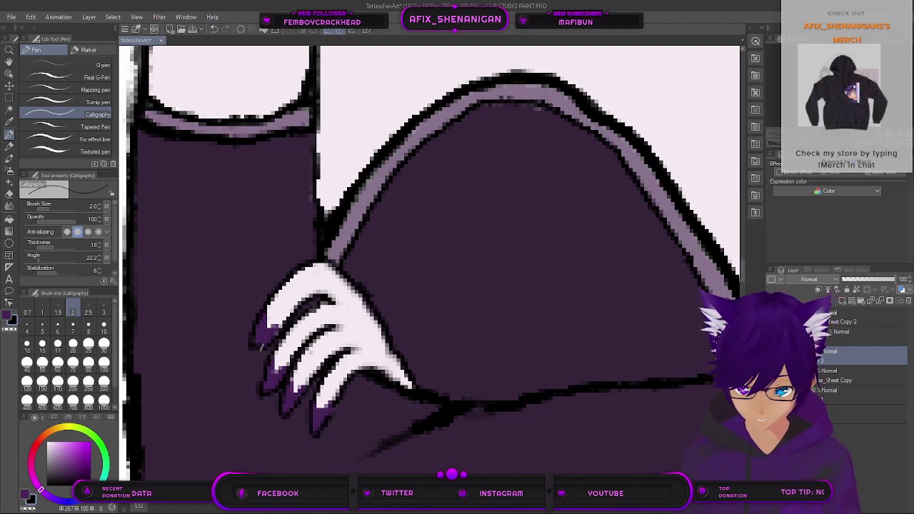
scroll(426, 314, down, 6)
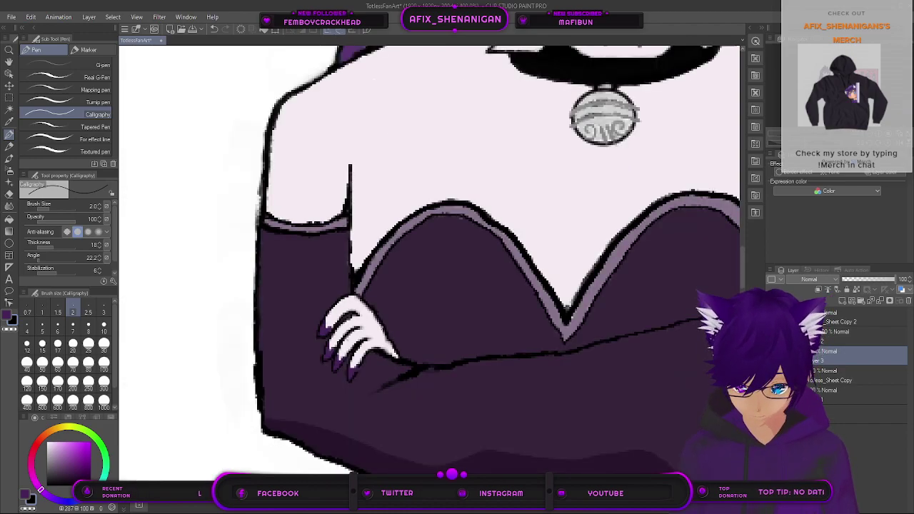
scroll(428, 314, down, 1)
drag(534, 260, 417, 316)
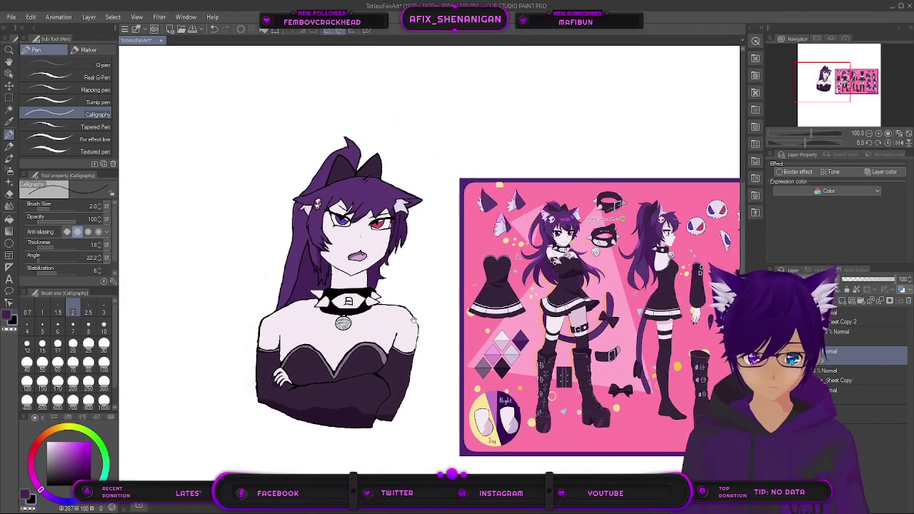
Step: Touch up the dark lines where the nails meet the fingertips with the Calligraphy pen
key(b)
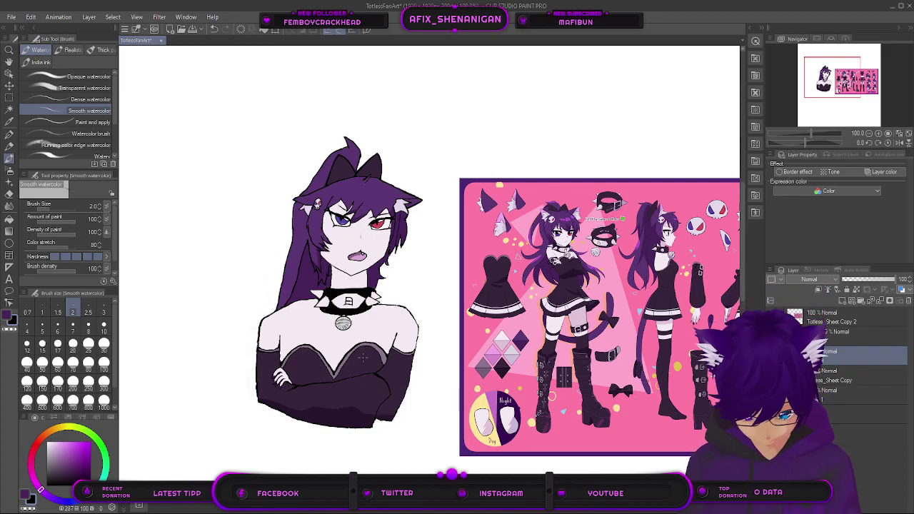
scroll(343, 370, up, 6)
drag(213, 384, 398, 347)
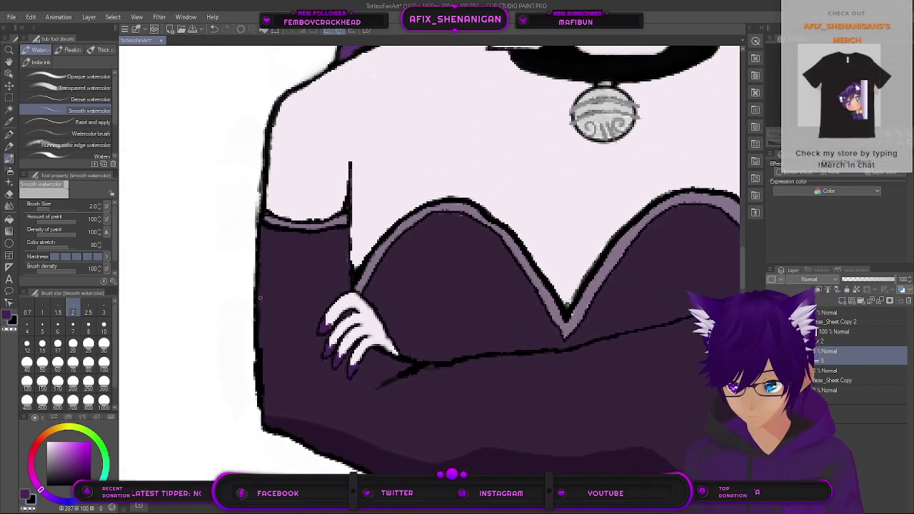
click(9, 133)
scroll(328, 348, up, 2)
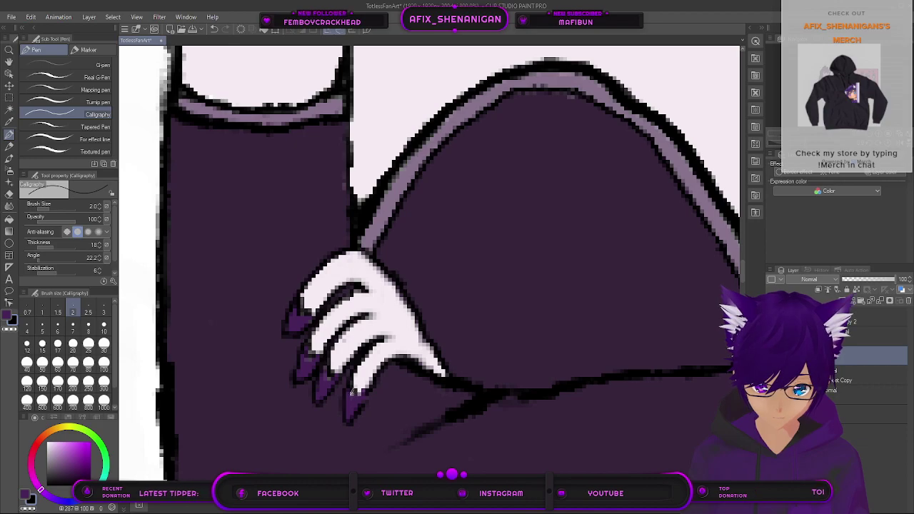
Step: Sample the dark purple from the edge of the nail detail on the character reference sheet
scroll(441, 377, down, 5)
mouse_move(737, 322)
mouse_down()
mouse_move(485, 319)
mouse_move(364, 371)
mouse_up()
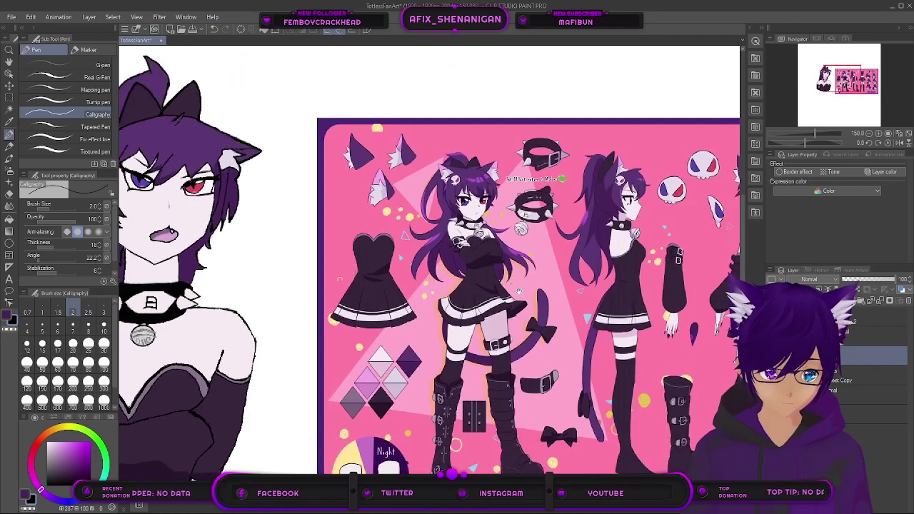
drag(636, 305, 517, 331)
scroll(571, 355, up, 5)
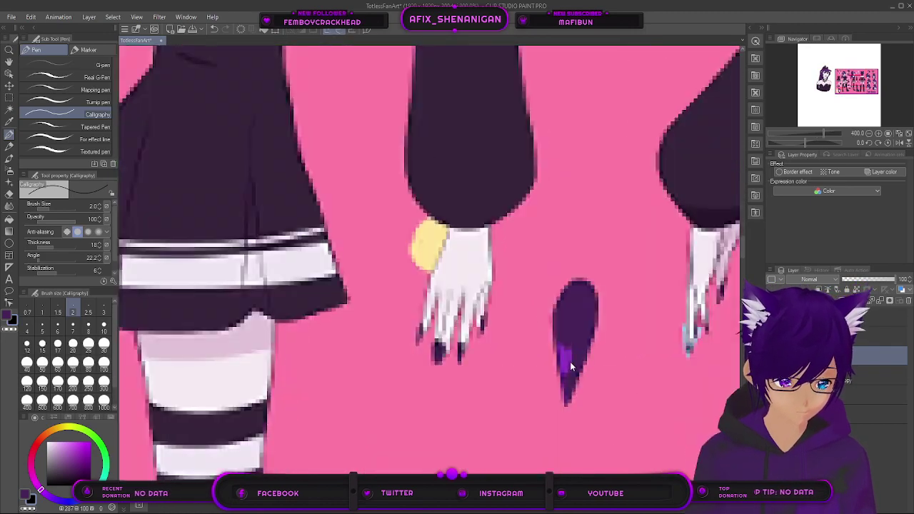
scroll(571, 355, down, 1)
scroll(570, 346, down, 3)
scroll(570, 342, up, 5)
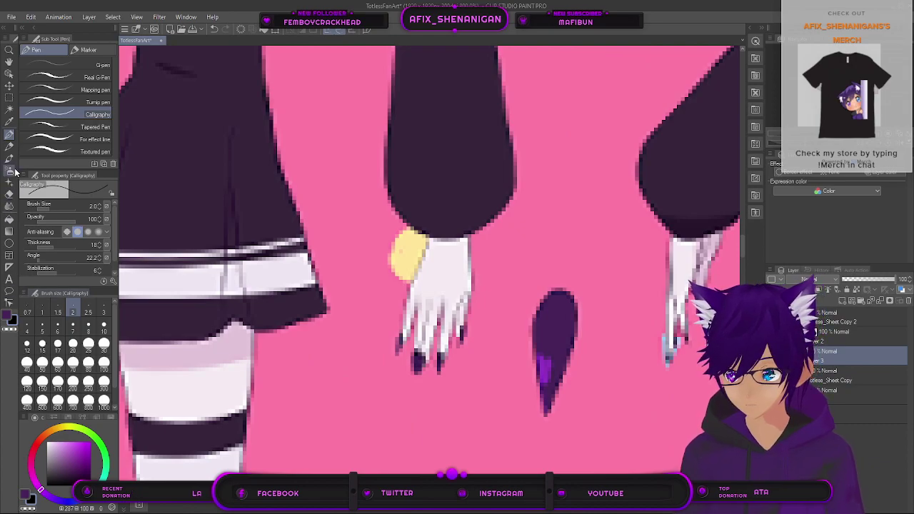
click(9, 121)
click(558, 290)
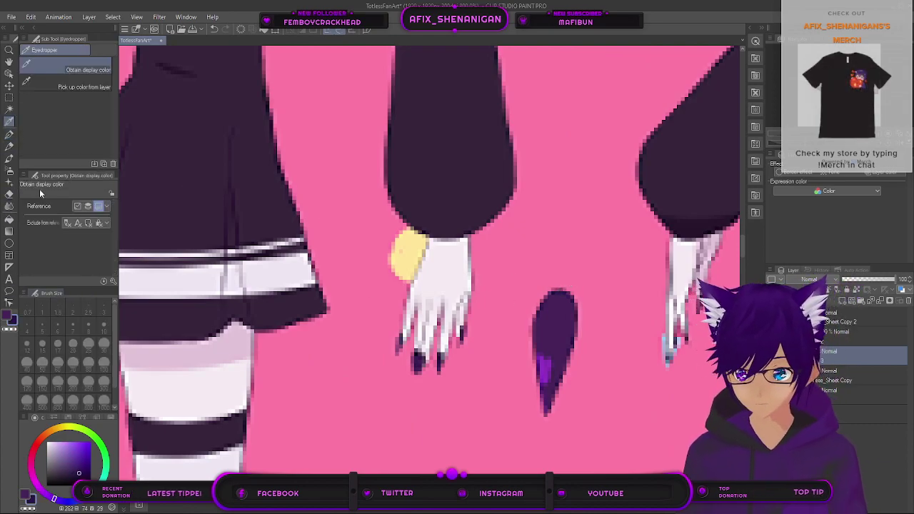
Step: Paint the bases of the four nails dark purple with the Calligraphy pen at size 2.0
click(10, 134)
drag(247, 318, 638, 281)
drag(213, 342, 635, 301)
drag(250, 307, 660, 251)
mouse_move(147, 368)
mouse_down()
mouse_move(438, 249)
mouse_move(554, 214)
mouse_up()
scroll(436, 252, down, 2)
scroll(434, 249, down, 3)
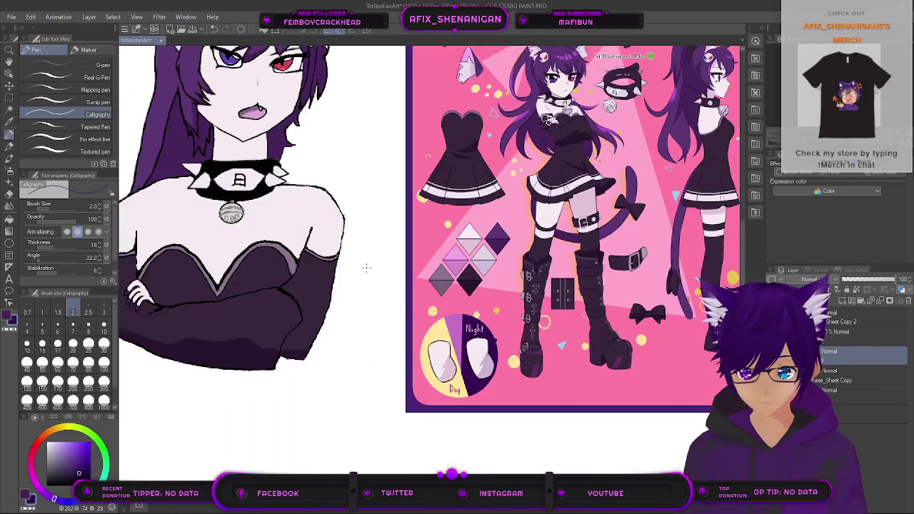
scroll(283, 262, up, 1)
drag(200, 320, 534, 315)
scroll(419, 295, up, 2)
scroll(419, 294, up, 5)
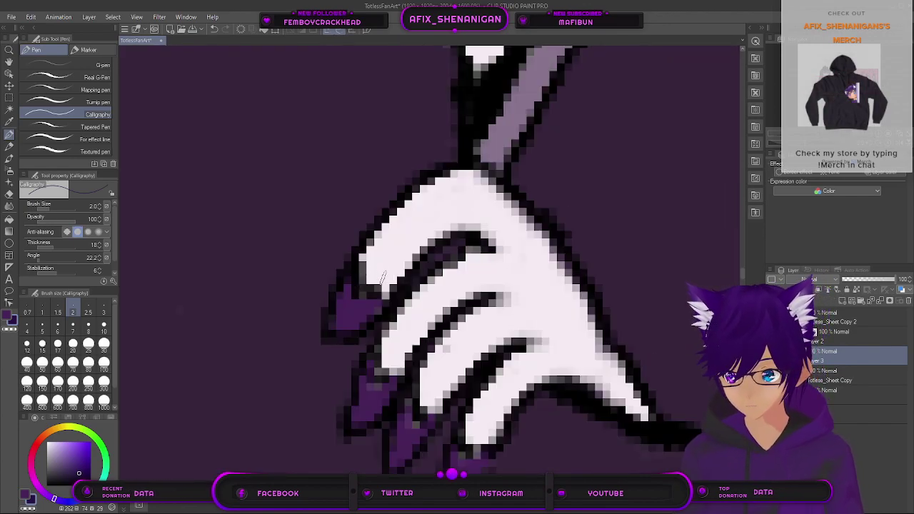
drag(357, 268, 359, 280)
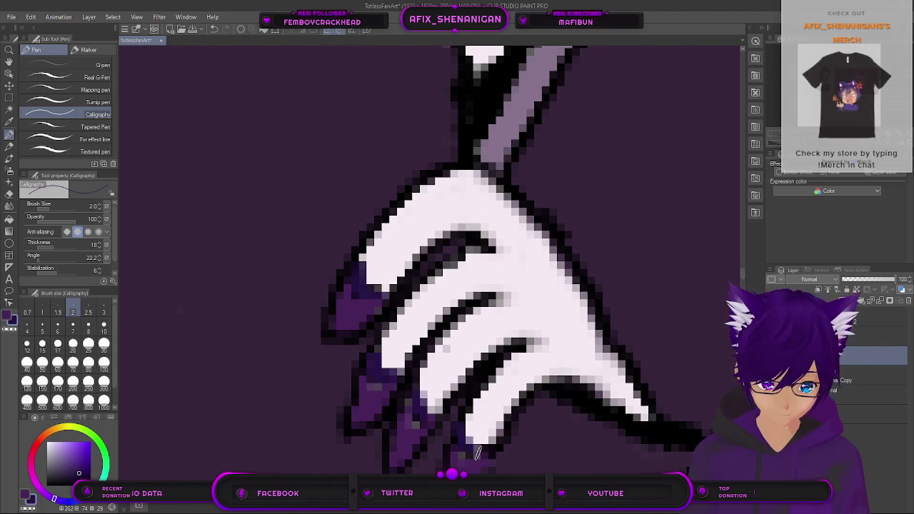
scroll(488, 448, down, 3)
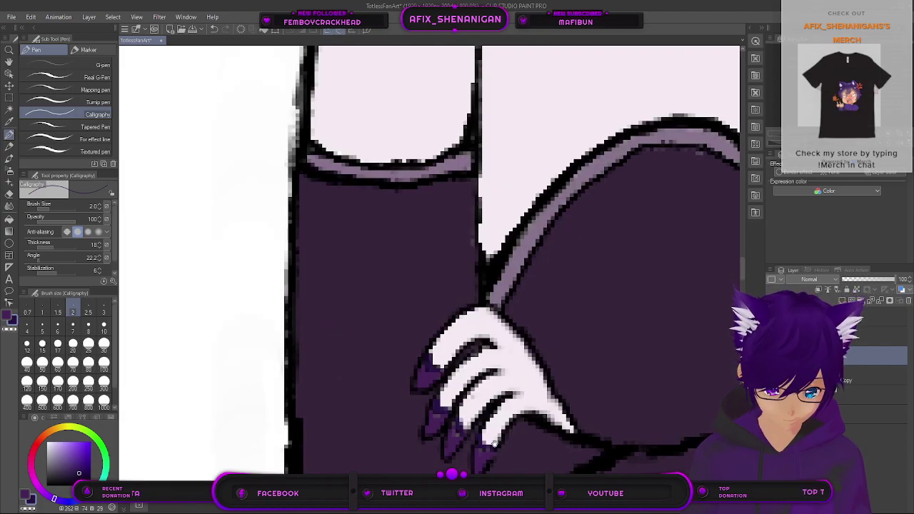
scroll(499, 404, down, 4)
mouse_move(544, 387)
mouse_down()
mouse_move(466, 349)
mouse_move(410, 296)
mouse_up()
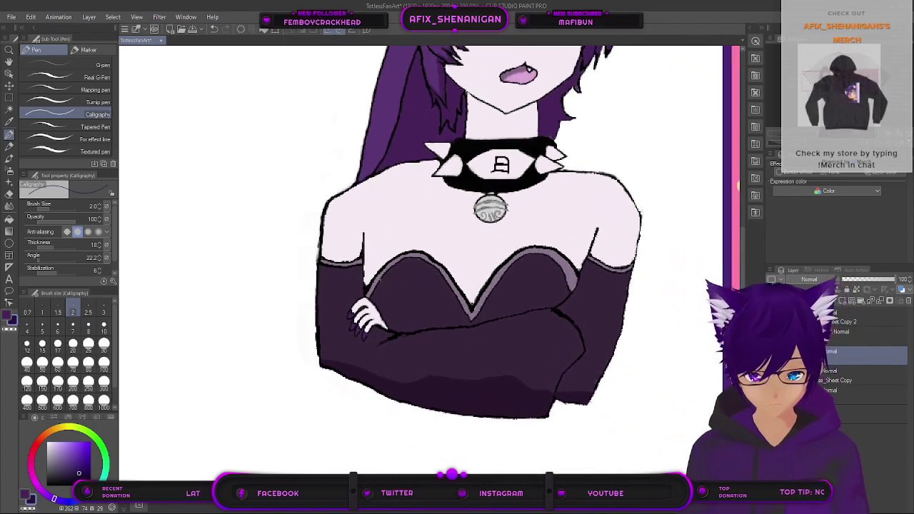
Step: Sample the lighter nail purple and cover the stray grey pixels on the nails with the Darker pencil at size 2.0
key(i)
scroll(336, 262, up, 2)
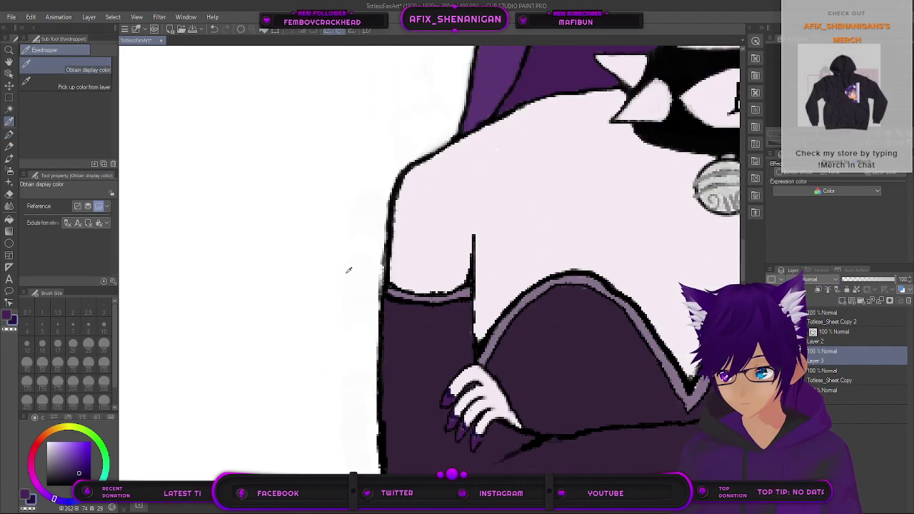
scroll(453, 397, up, 4)
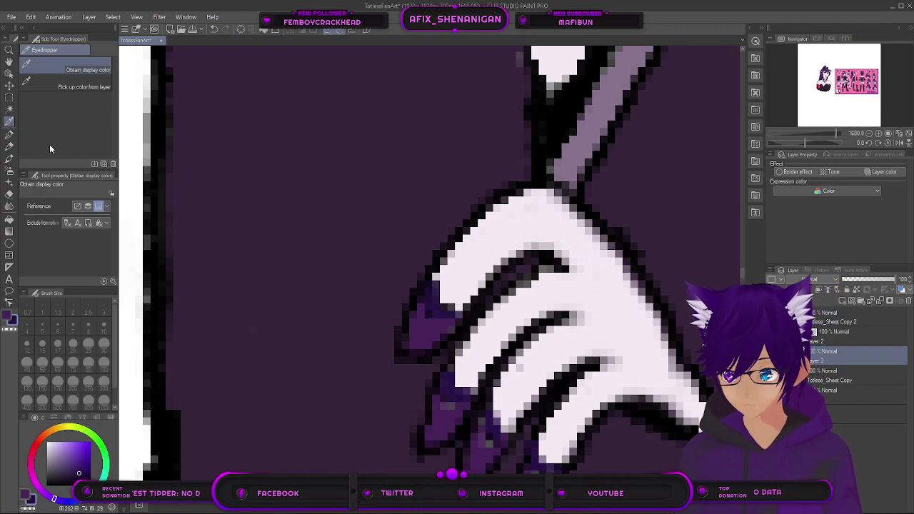
click(443, 421)
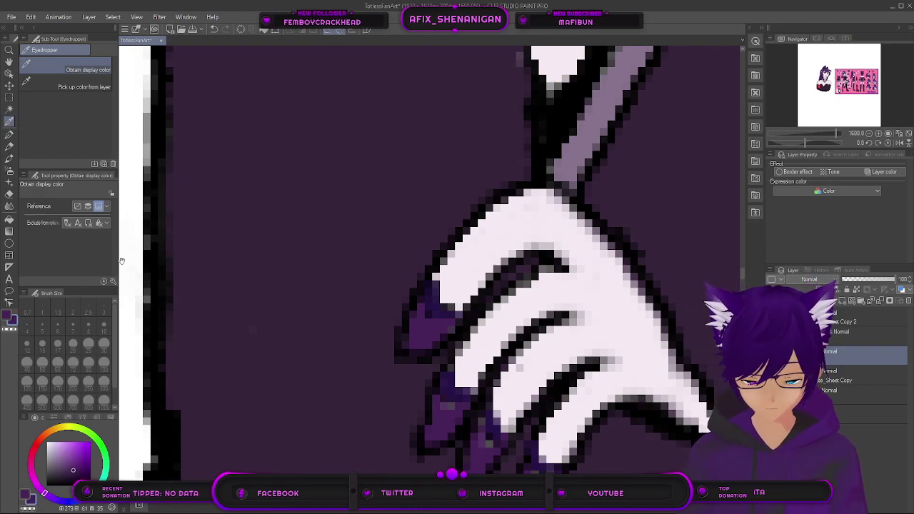
click(9, 146)
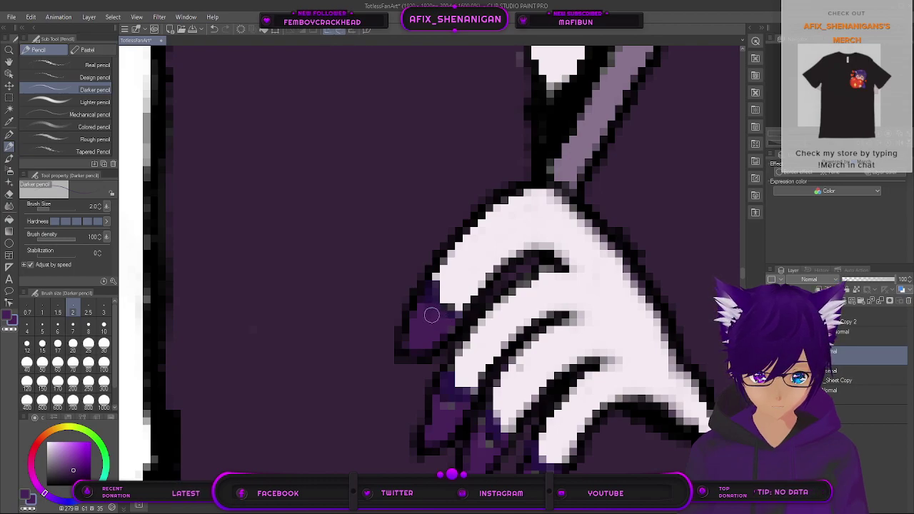
drag(444, 416, 433, 424)
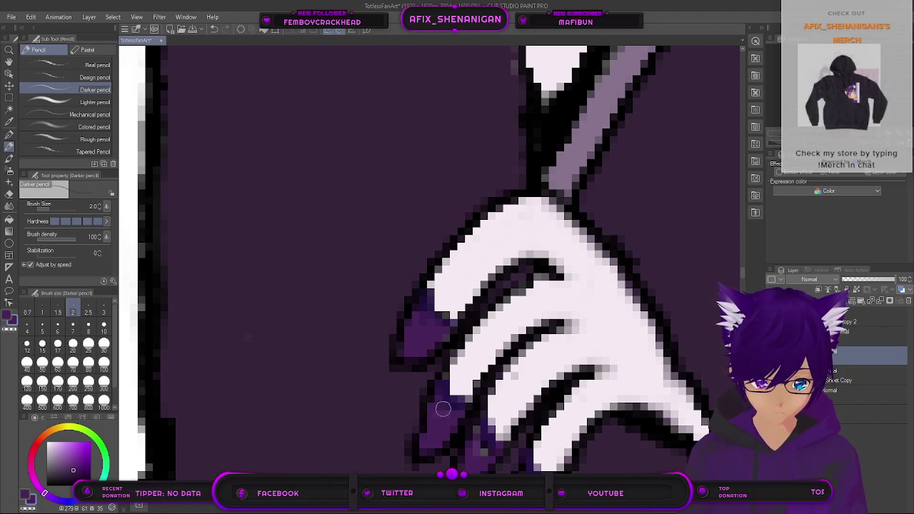
drag(465, 433, 445, 290)
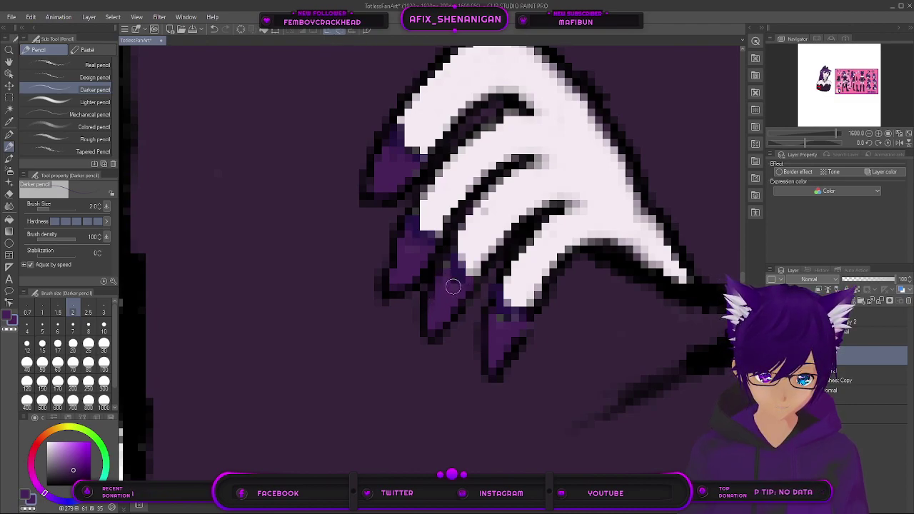
scroll(498, 318, down, 8)
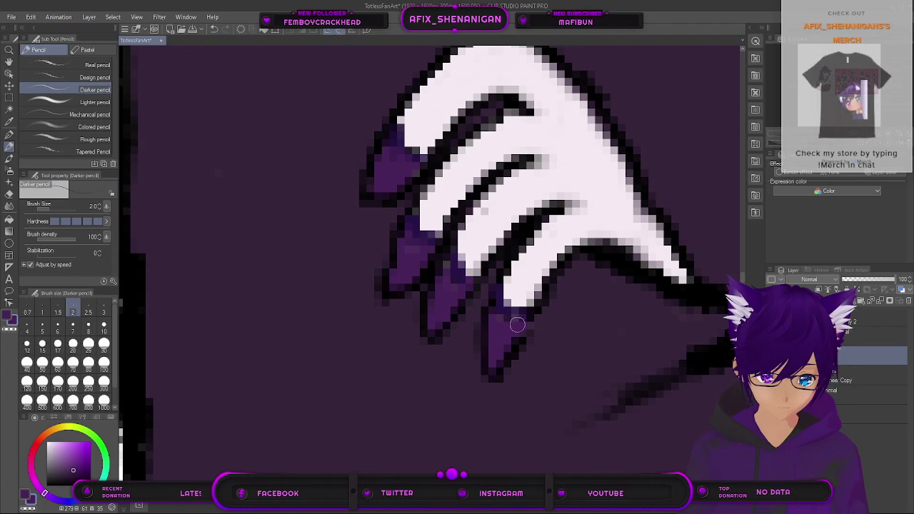
drag(557, 308, 393, 368)
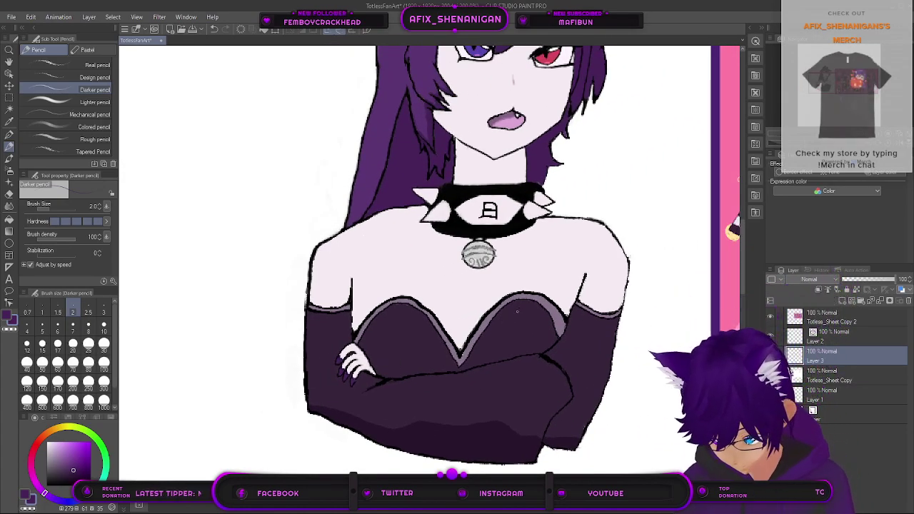
Step: Sample the off-white of the skull ornament on the arm of the reference sheet's front-view character
scroll(516, 307, up, 3)
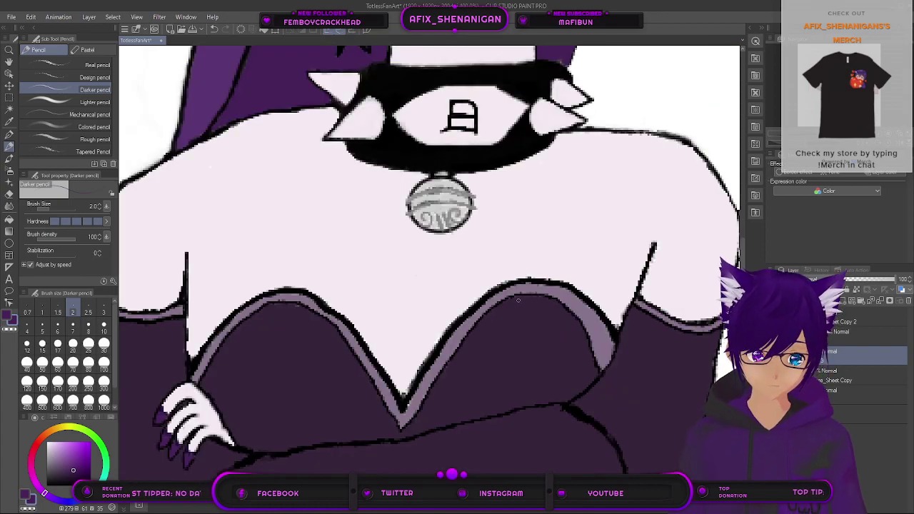
scroll(518, 300, down, 4)
drag(601, 294, 333, 294)
drag(494, 325, 357, 344)
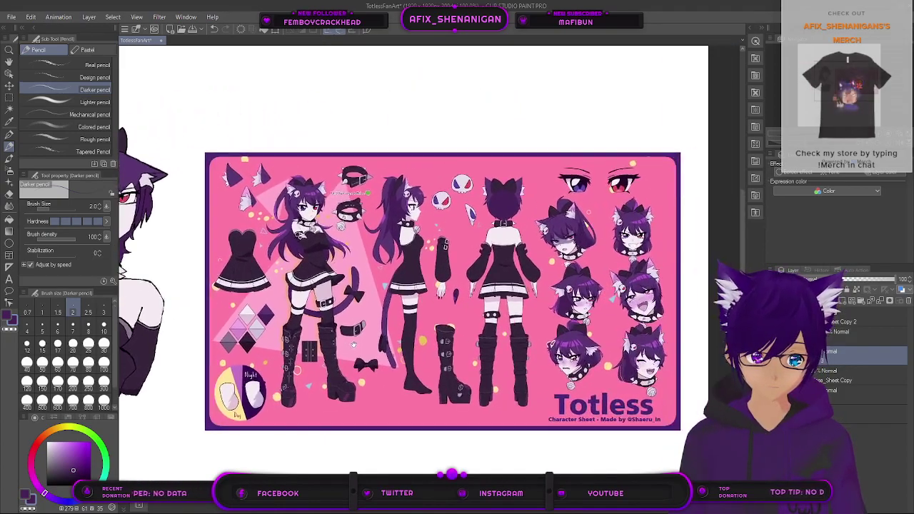
scroll(476, 322, up, 2)
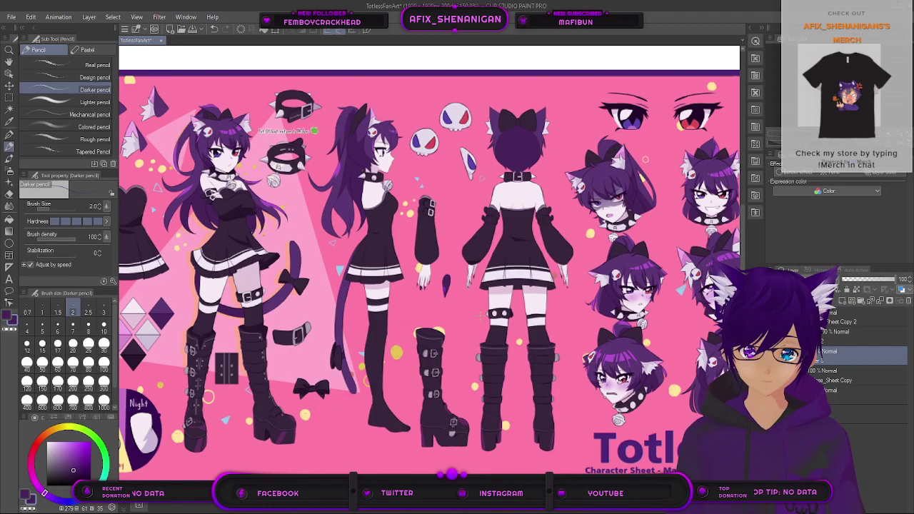
mouse_move(127, 308)
mouse_down()
mouse_move(318, 328)
mouse_move(518, 328)
mouse_up()
drag(389, 350, 433, 351)
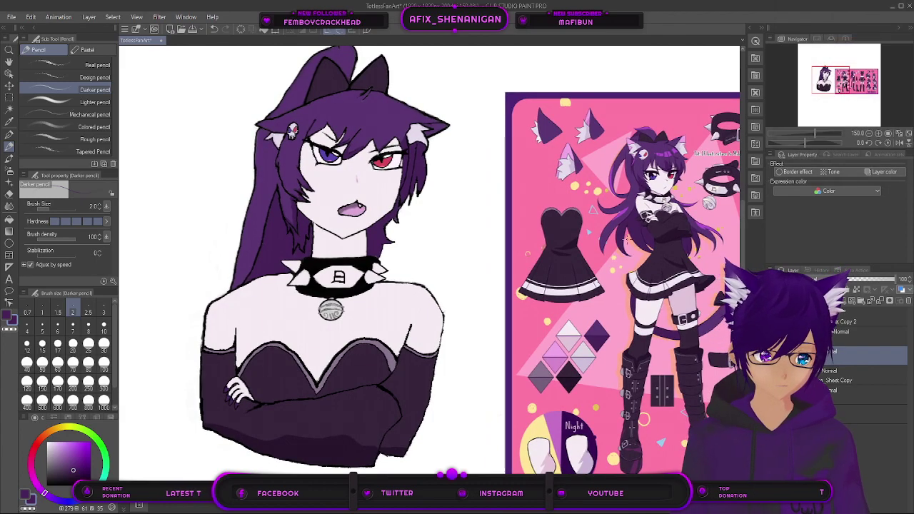
click(9, 122)
scroll(646, 214, up, 5)
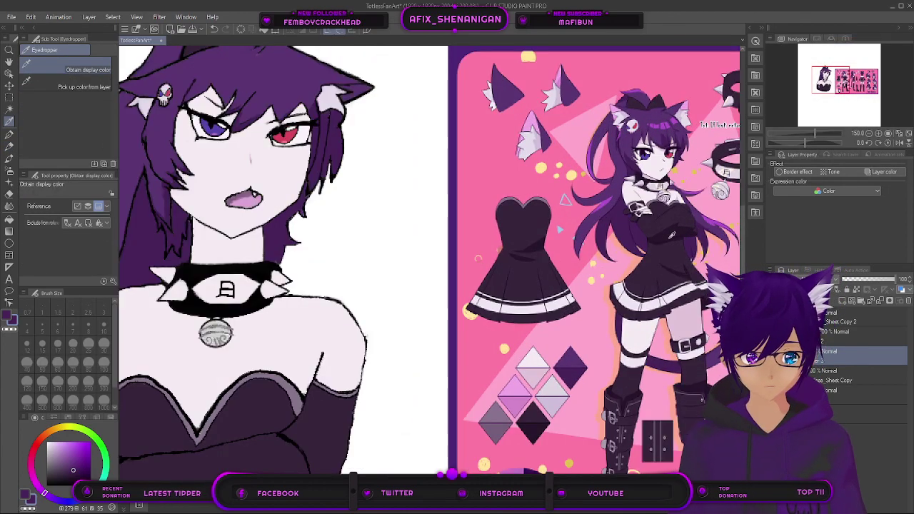
scroll(615, 199, up, 5)
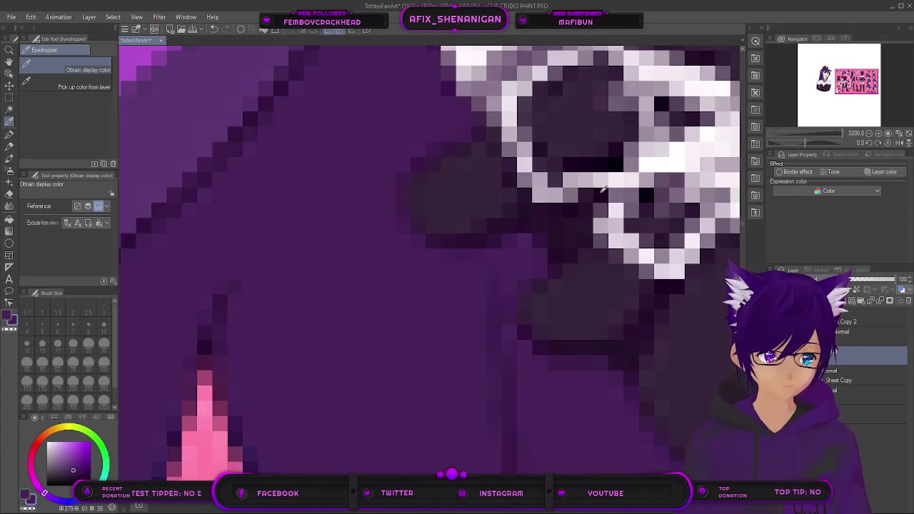
click(608, 175)
scroll(609, 175, down, 5)
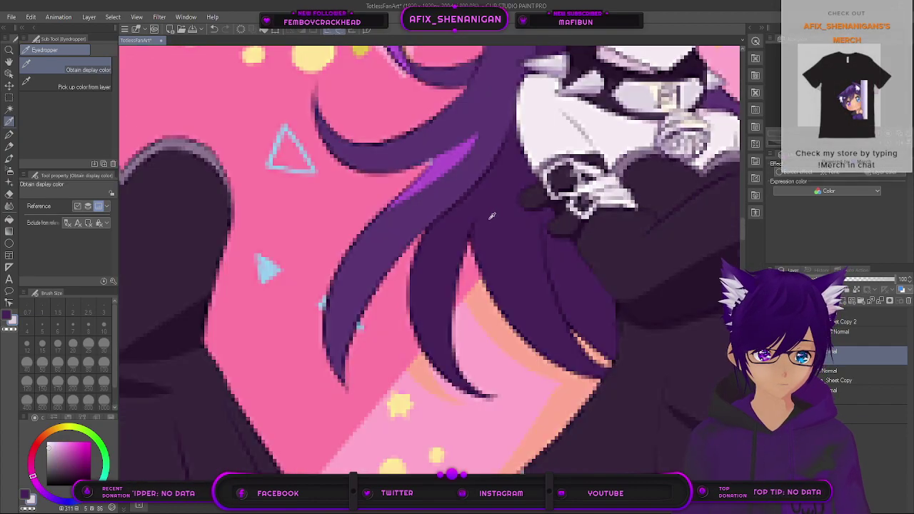
Step: Choose the thick Oil paint brush and reduce its size to 6.0 for detailing the fan art's sleeve
mouse_move(257, 342)
mouse_down()
mouse_move(633, 297)
mouse_move(679, 304)
mouse_up()
scroll(593, 296, down, 2)
drag(369, 389, 358, 267)
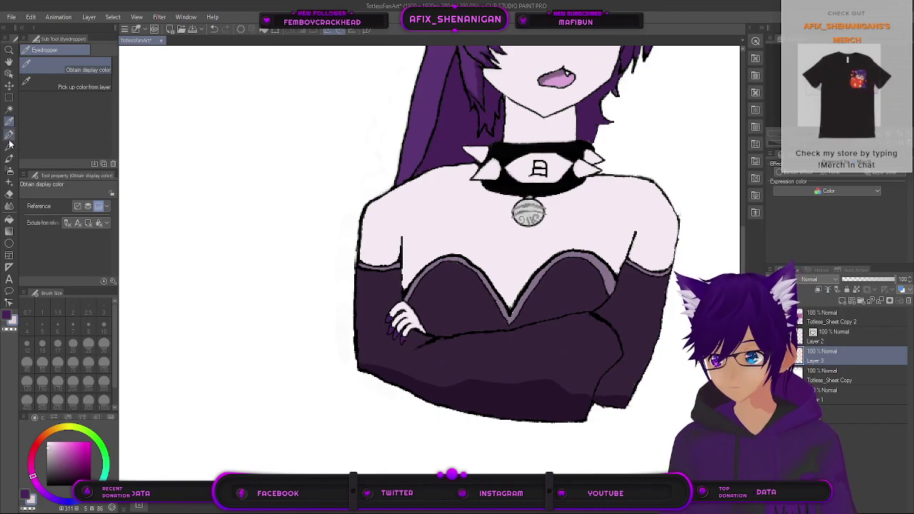
click(11, 171)
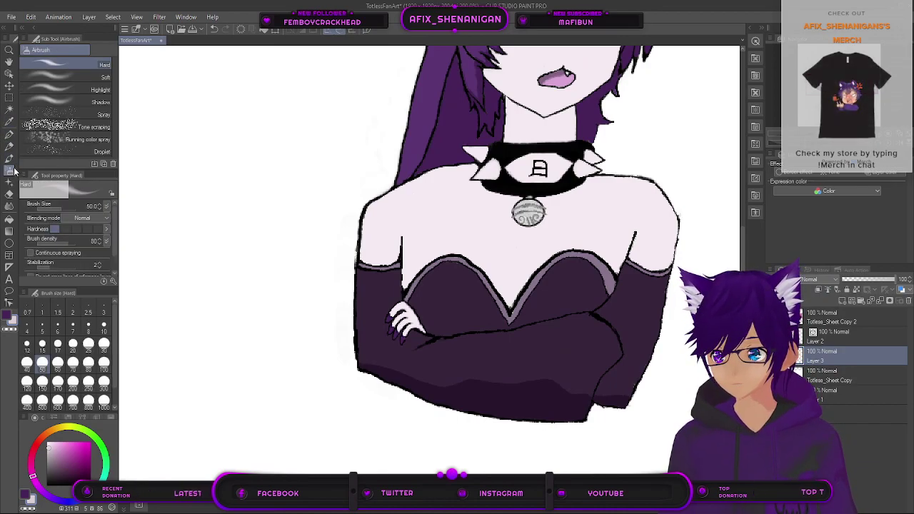
click(11, 161)
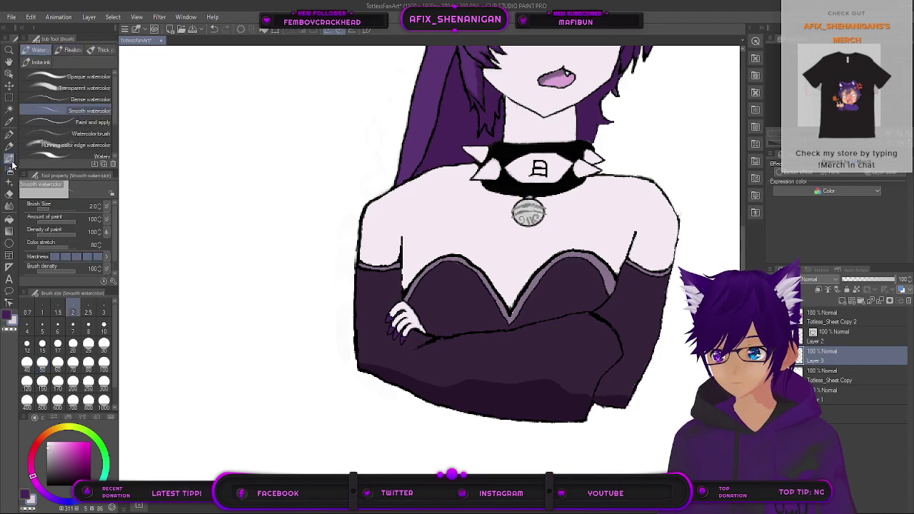
click(97, 88)
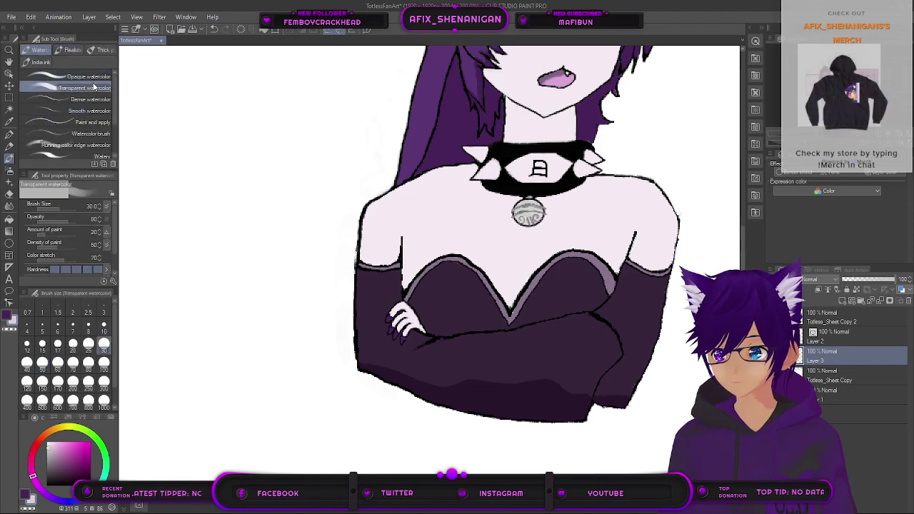
click(72, 51)
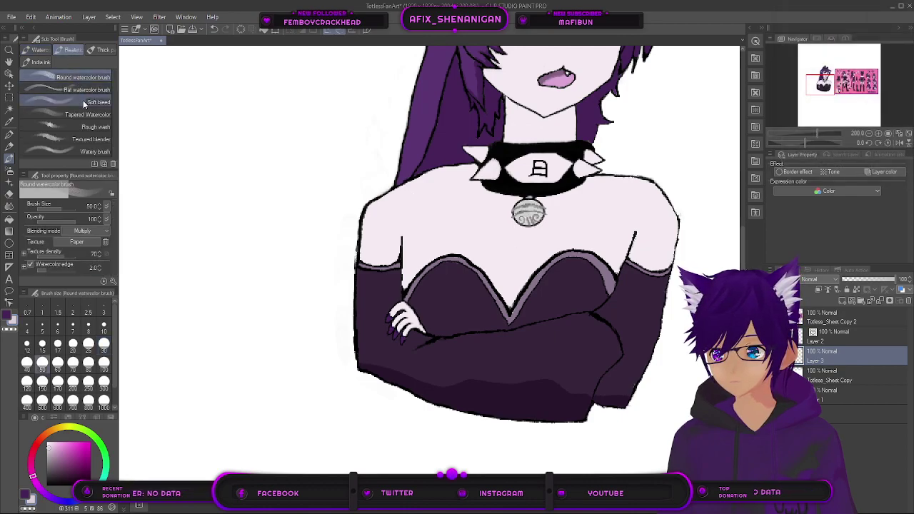
click(95, 51)
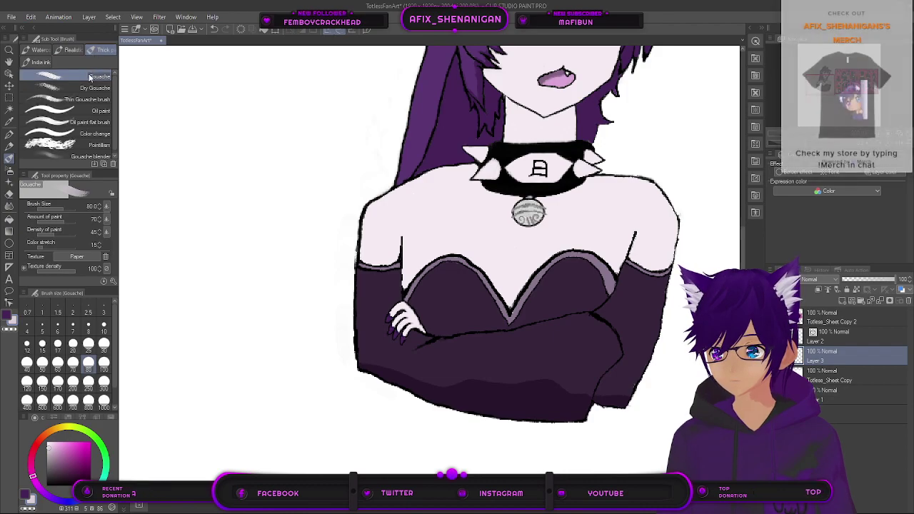
click(92, 116)
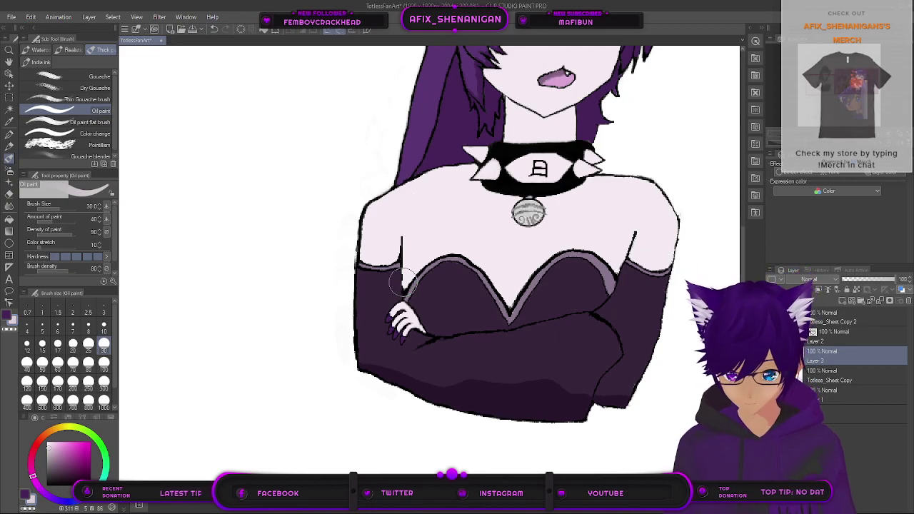
key(bracketleft)
key(bracketleft)
key(bracketleft)
key(bracketleft)
key(bracketleft)
key(bracketleft)
key(bracketleft)
key(bracketleft)
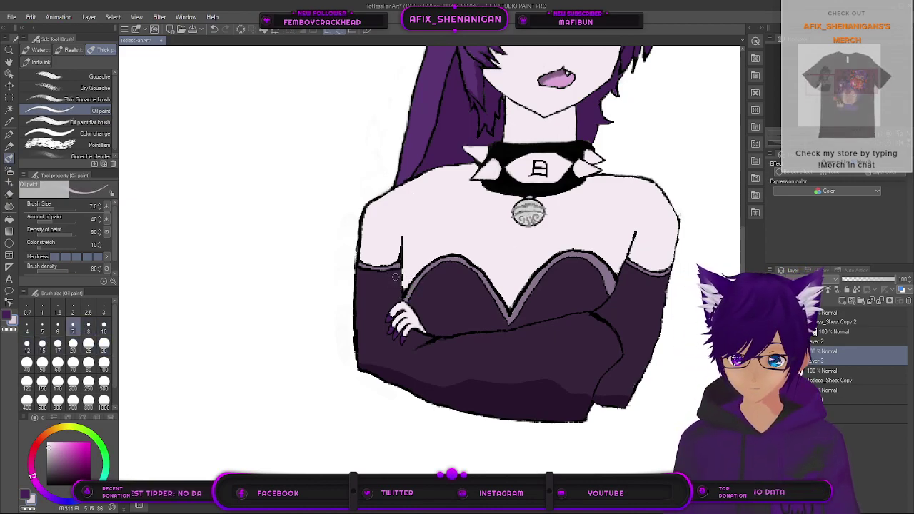
key(bracketleft)
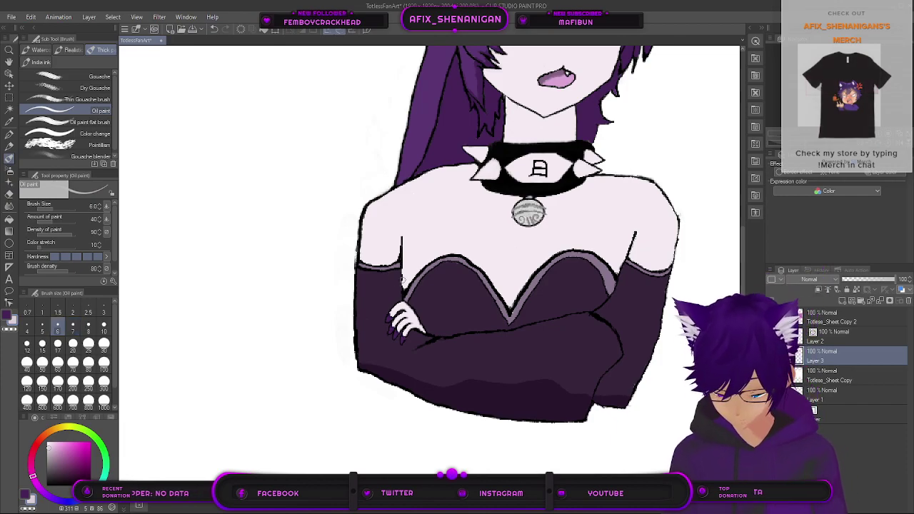
Step: Paint an off-white square buckle across the top band of the upper-arm sleeve with Oil paint at size 4.0
mouse_move(641, 262)
mouse_down()
mouse_move(343, 326)
mouse_move(469, 312)
mouse_move(600, 277)
mouse_up()
drag(599, 277, 223, 357)
mouse_move(474, 322)
mouse_down()
mouse_move(391, 304)
mouse_move(114, 345)
mouse_up()
drag(593, 283, 443, 314)
drag(359, 347, 811, 270)
drag(312, 333, 575, 317)
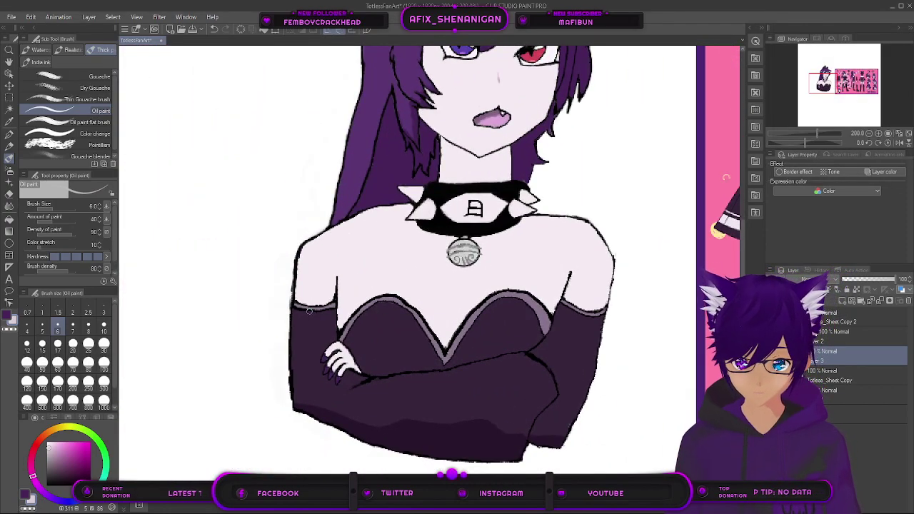
scroll(308, 314, down, 3)
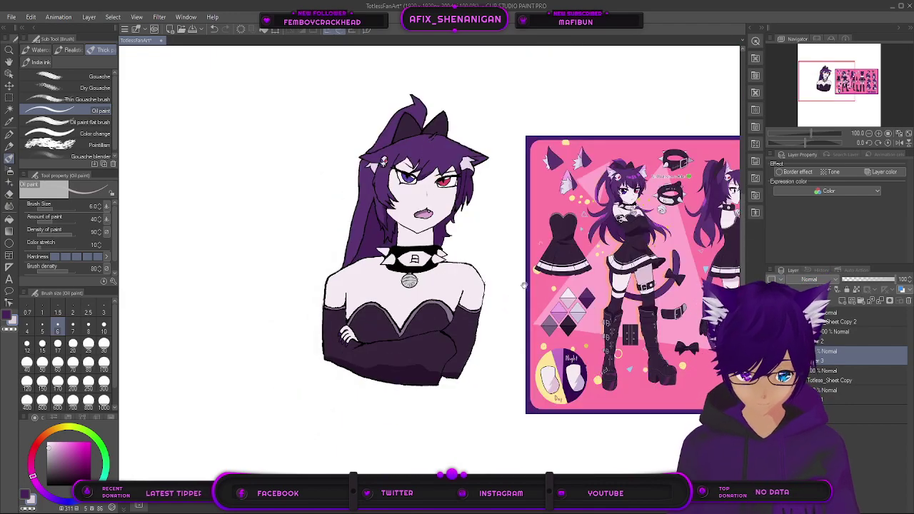
scroll(347, 305, up, 2)
scroll(346, 305, up, 4)
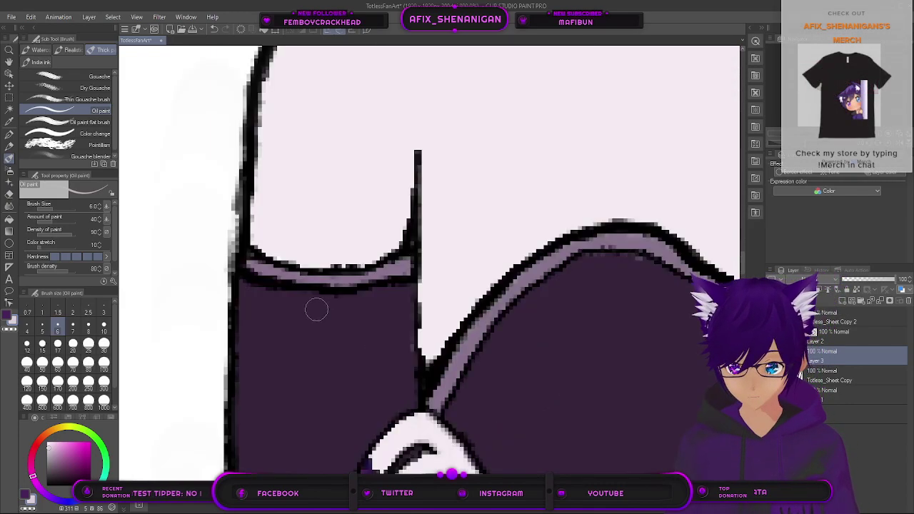
key(bracketleft)
key(bracketleft)
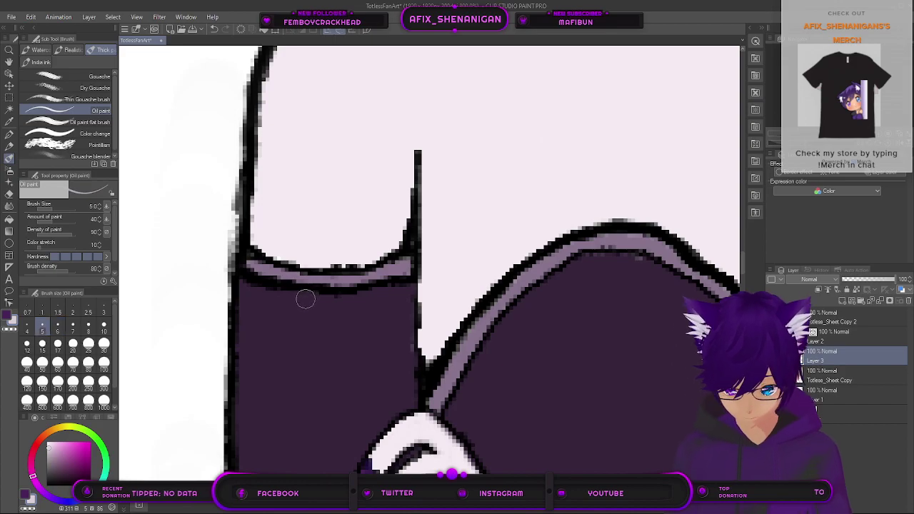
mouse_move(299, 288)
mouse_down()
mouse_move(295, 274)
mouse_move(294, 293)
mouse_move(304, 270)
mouse_move(338, 275)
mouse_move(333, 316)
mouse_move(299, 307)
mouse_move(294, 292)
mouse_move(333, 277)
mouse_up()
scroll(375, 288, down, 5)
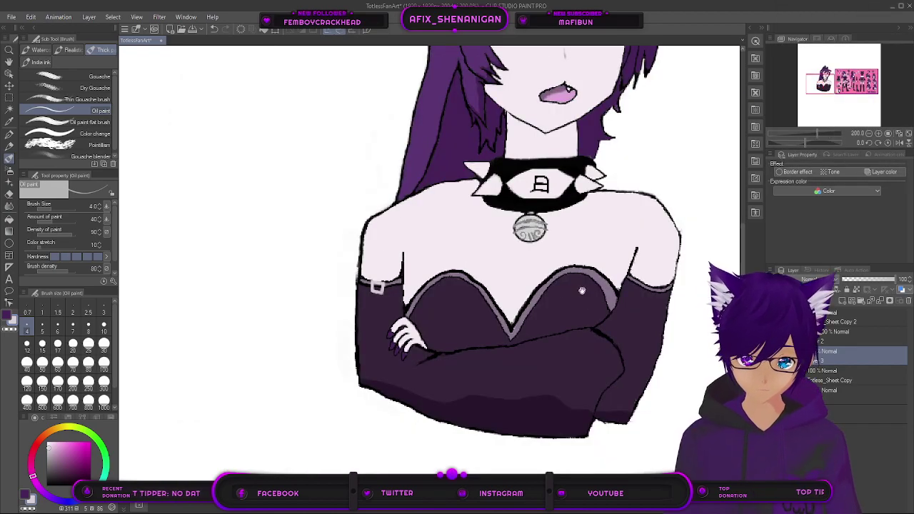
Step: Paint a second off-white square buckle on the sleeve just below the first one
drag(702, 267, 435, 293)
drag(320, 363, 610, 344)
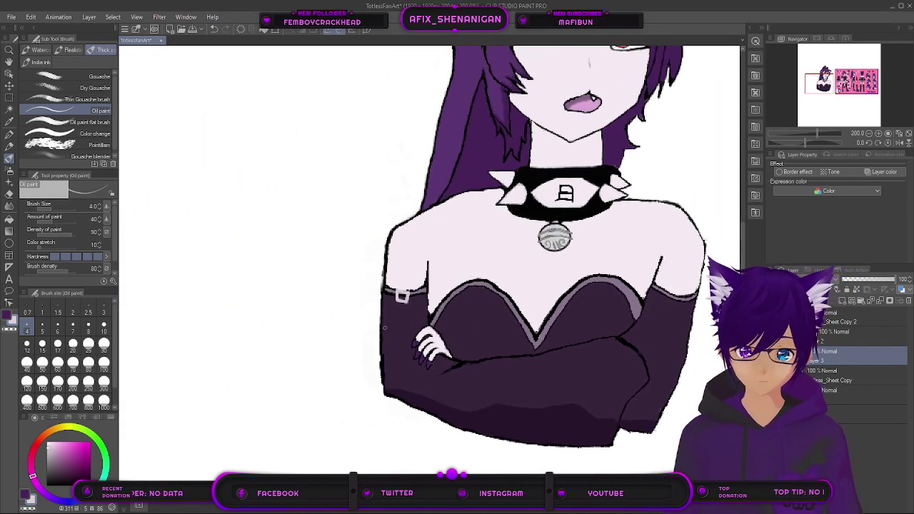
scroll(400, 316, up, 2)
scroll(404, 314, up, 2)
mouse_move(386, 275)
mouse_down()
mouse_move(429, 287)
mouse_move(422, 329)
mouse_move(389, 317)
mouse_move(393, 283)
mouse_up()
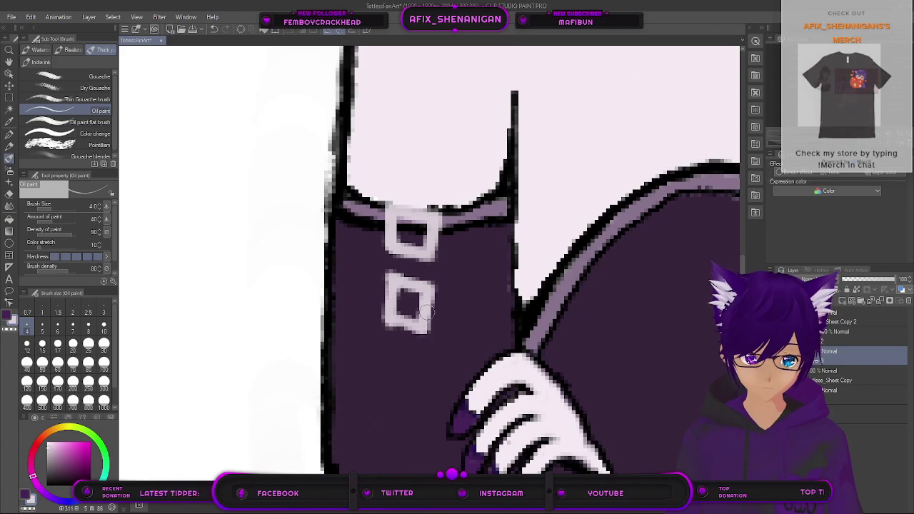
Step: Examine the dress and the front-view character's arm ornament on the reference sheet against the painted buckles
scroll(427, 309, down, 2)
drag(555, 267, 237, 349)
scroll(582, 263, down, 5)
scroll(440, 305, up, 2)
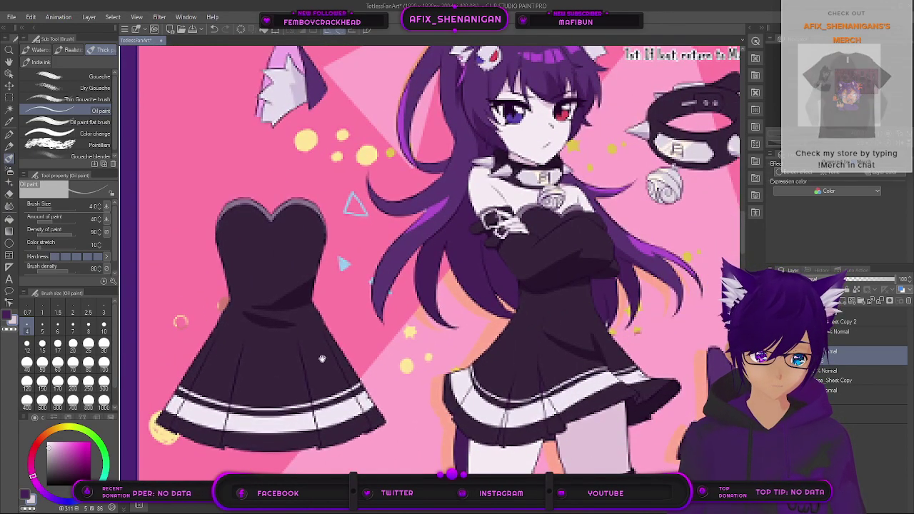
drag(334, 355, 637, 233)
drag(281, 374, 479, 317)
drag(589, 244, 229, 362)
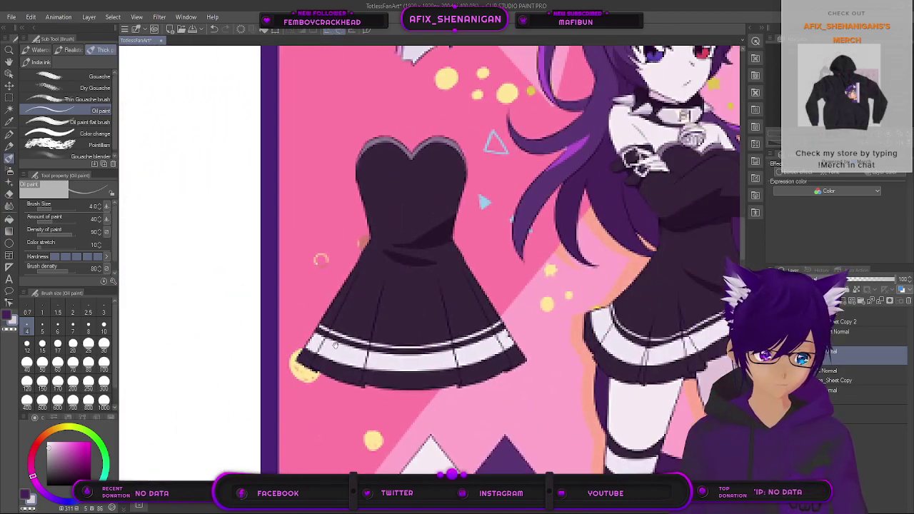
drag(418, 332, 633, 246)
drag(307, 367, 688, 254)
drag(457, 320, 729, 229)
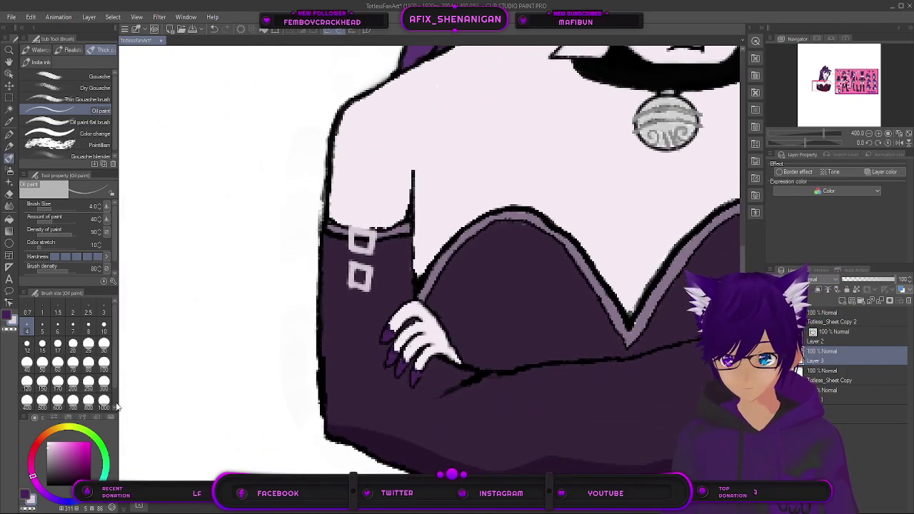
Step: Set the drawing colour to black and the Oil paint brush to size 0.7 with the amount of paint at 100
click(81, 473)
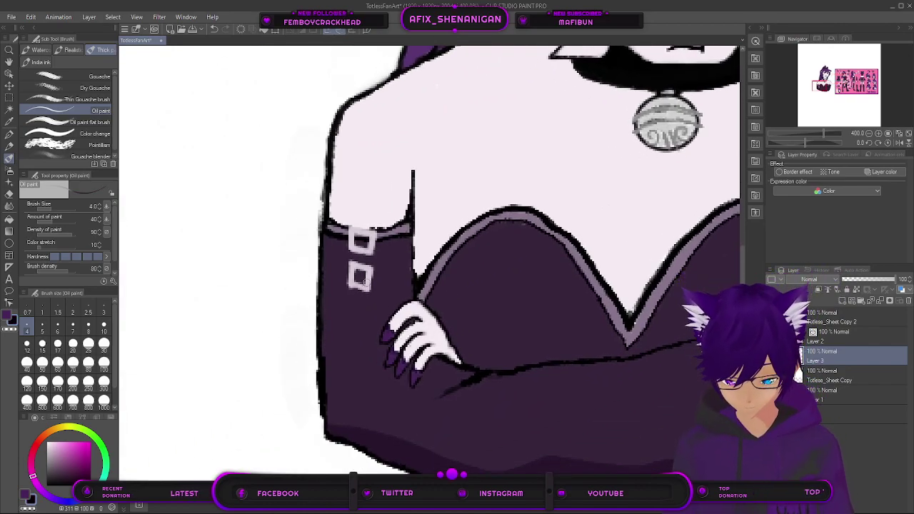
scroll(365, 284, down, 2)
scroll(365, 284, up, 4)
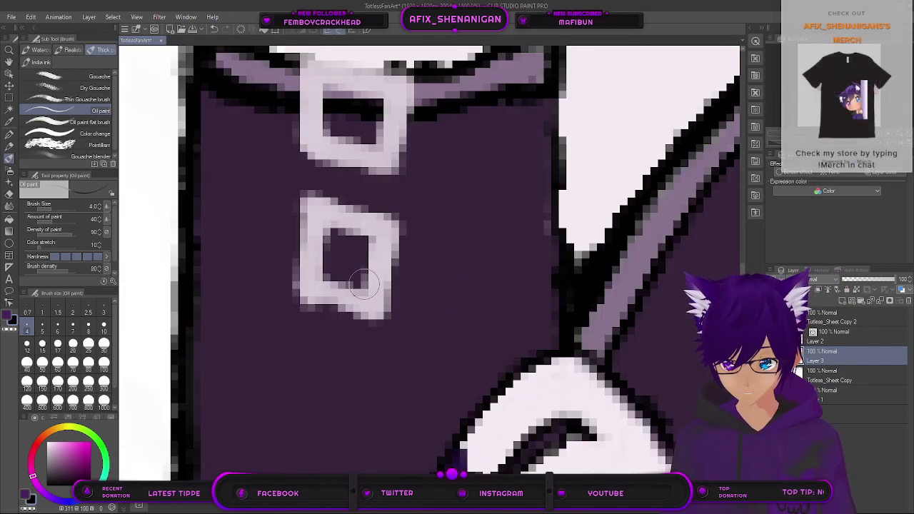
key(bracketleft)
key(bracketleft)
key(bracketleft)
key(bracketleft)
key(bracketleft)
key(bracketleft)
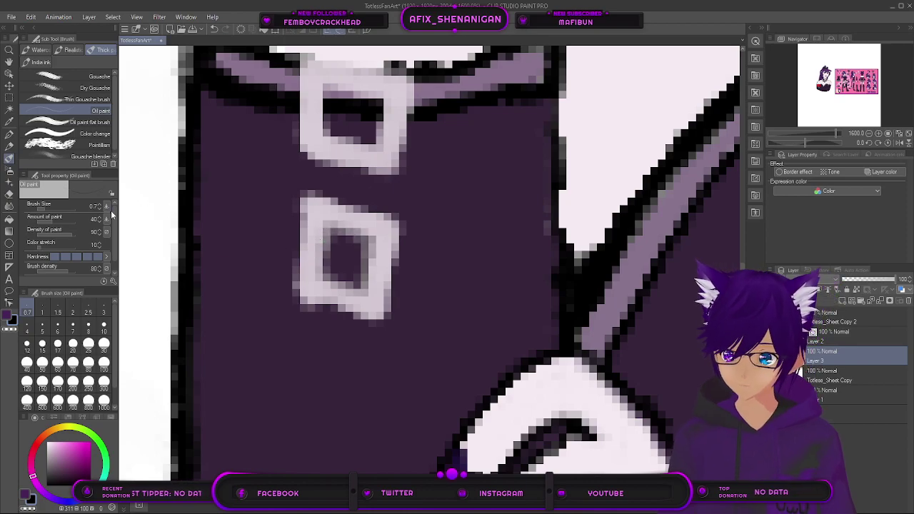
drag(58, 223, 89, 225)
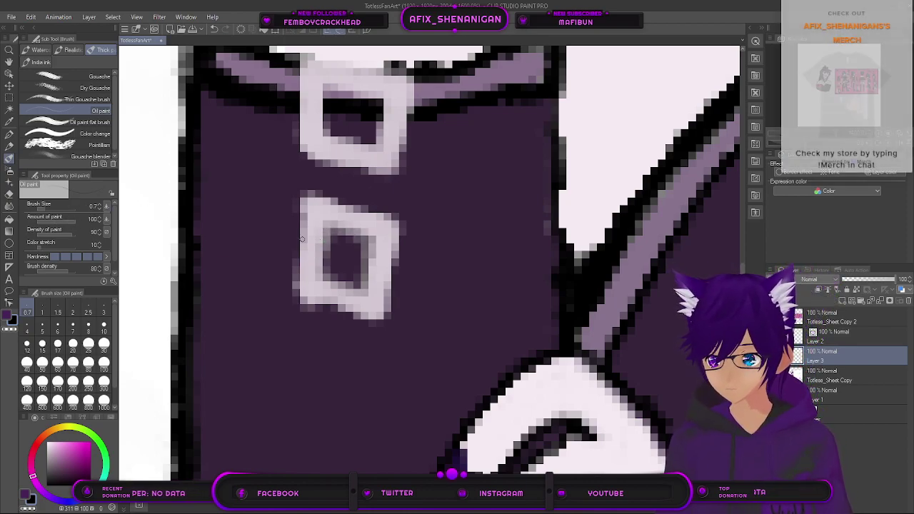
Step: Outline the inner and outer edges of the lower sleeve buckle in black
mouse_move(322, 245)
mouse_down()
mouse_move(321, 232)
mouse_move(327, 279)
mouse_move(360, 288)
mouse_up()
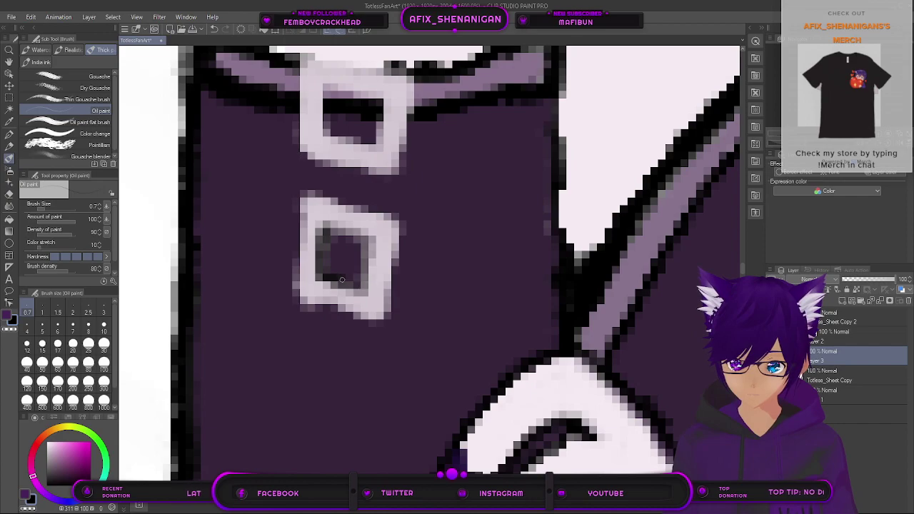
mouse_move(364, 258)
mouse_down()
mouse_move(364, 230)
mouse_move(330, 227)
mouse_move(337, 231)
mouse_move(317, 266)
mouse_move(354, 264)
mouse_up()
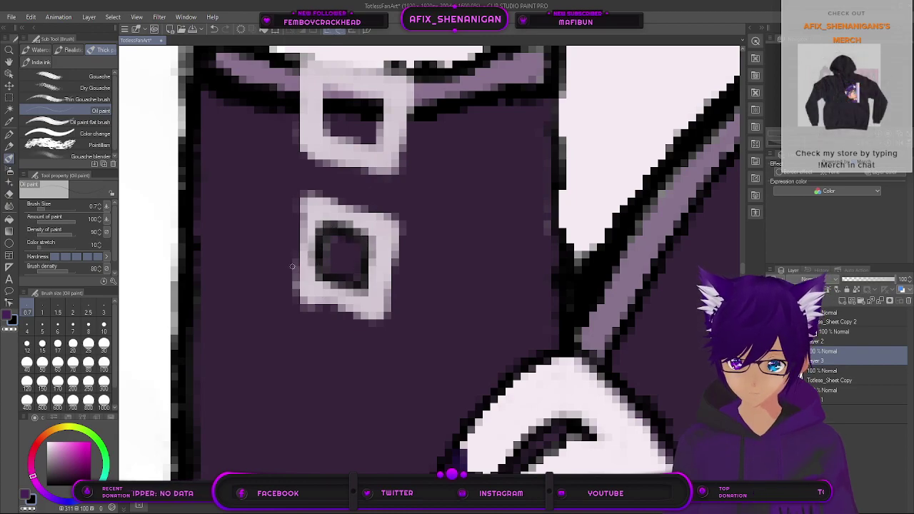
drag(293, 276, 295, 252)
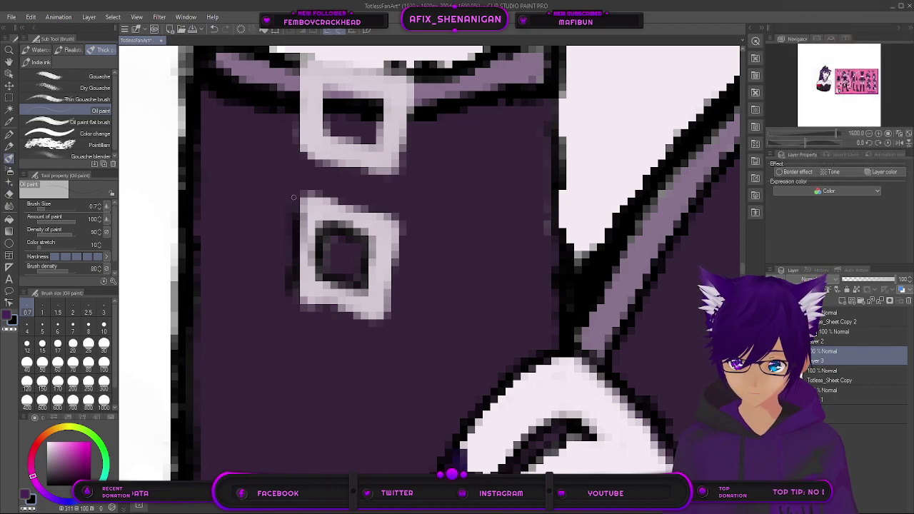
mouse_move(306, 195)
mouse_down()
mouse_move(317, 192)
mouse_move(399, 220)
mouse_move(385, 327)
mouse_move(387, 302)
mouse_move(380, 332)
mouse_move(379, 320)
mouse_move(309, 302)
mouse_up()
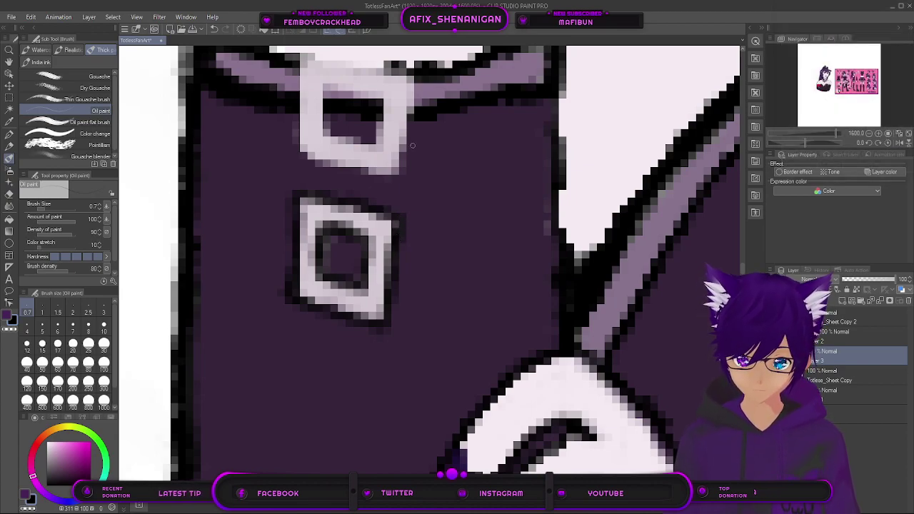
Step: Outline the inner and outer edges of the upper sleeve buckle in black
scroll(375, 222, up, 2)
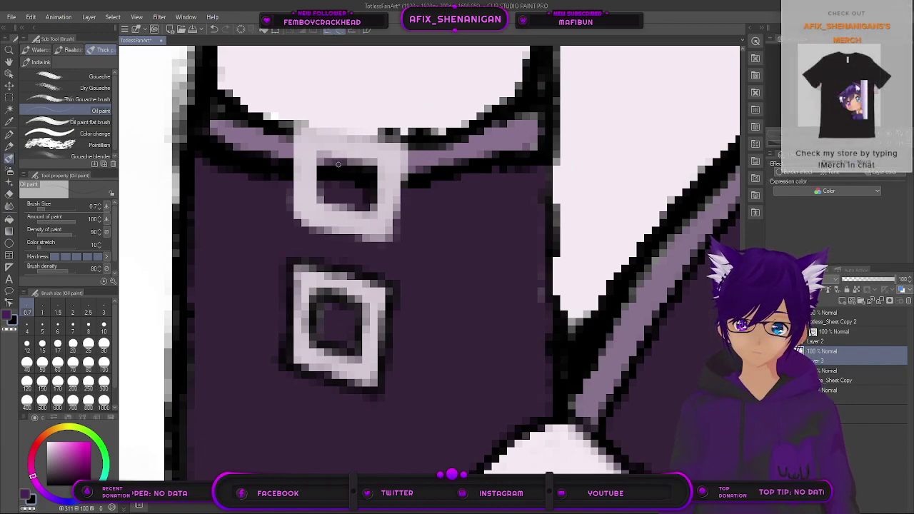
drag(342, 161, 372, 163)
drag(318, 193, 318, 203)
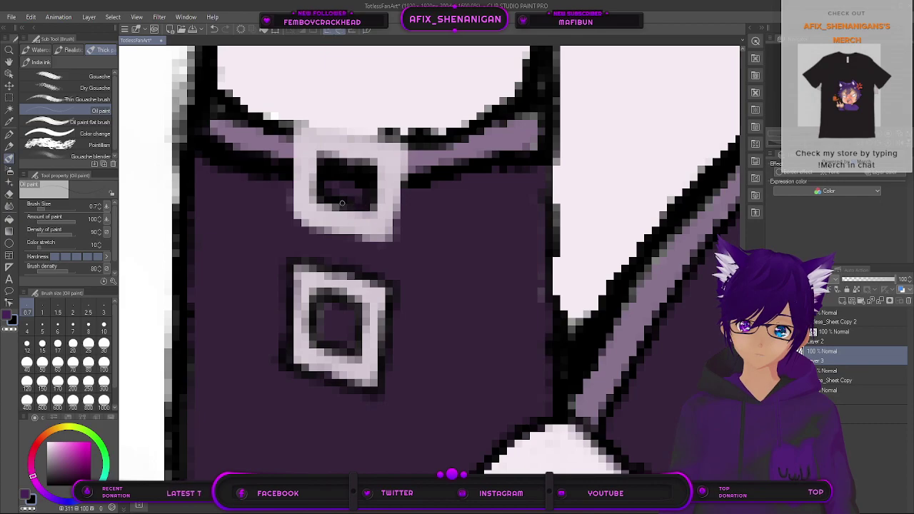
mouse_move(398, 212)
mouse_down()
mouse_move(404, 148)
mouse_move(395, 216)
mouse_up()
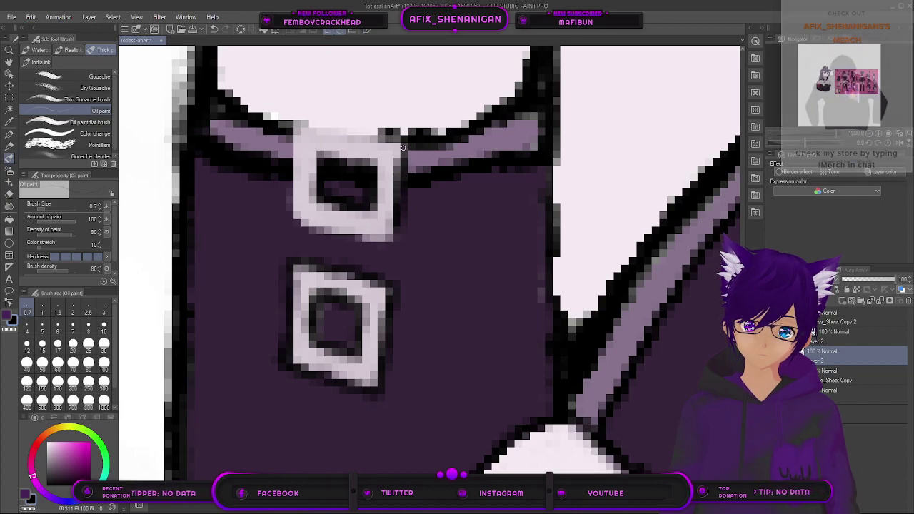
mouse_move(375, 141)
mouse_down()
mouse_move(297, 127)
mouse_move(364, 138)
mouse_move(330, 129)
mouse_move(292, 142)
mouse_move(292, 211)
mouse_move(307, 226)
mouse_move(384, 238)
mouse_up()
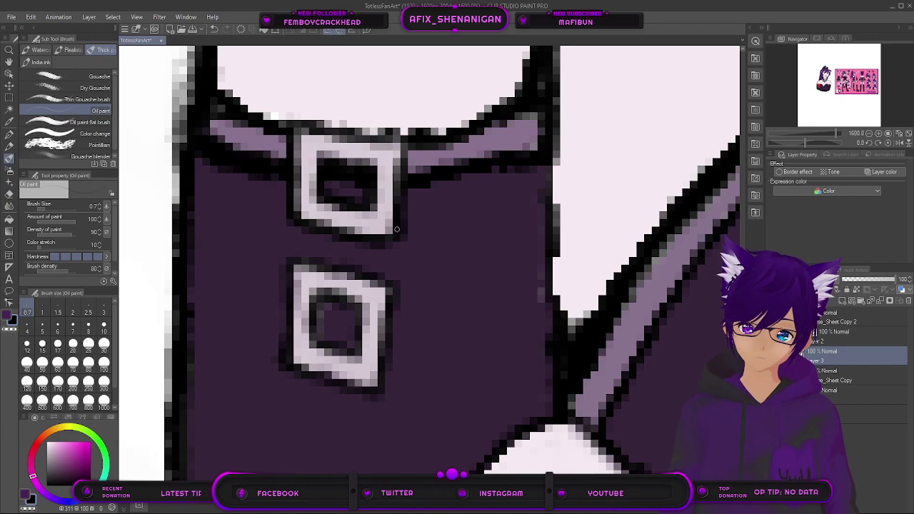
Step: Check how the two outlined sleeve buckles look up close and on the whole figure
scroll(398, 226, up, 2)
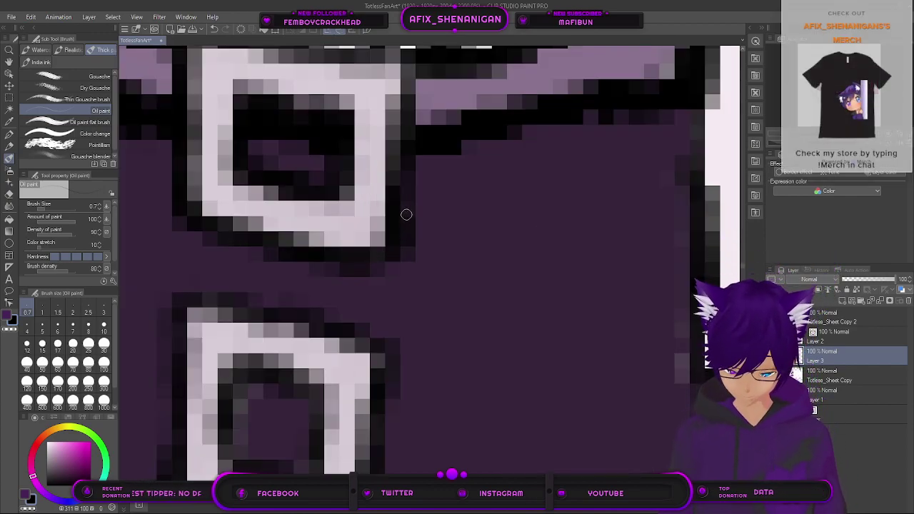
scroll(410, 213, down, 5)
scroll(422, 217, down, 5)
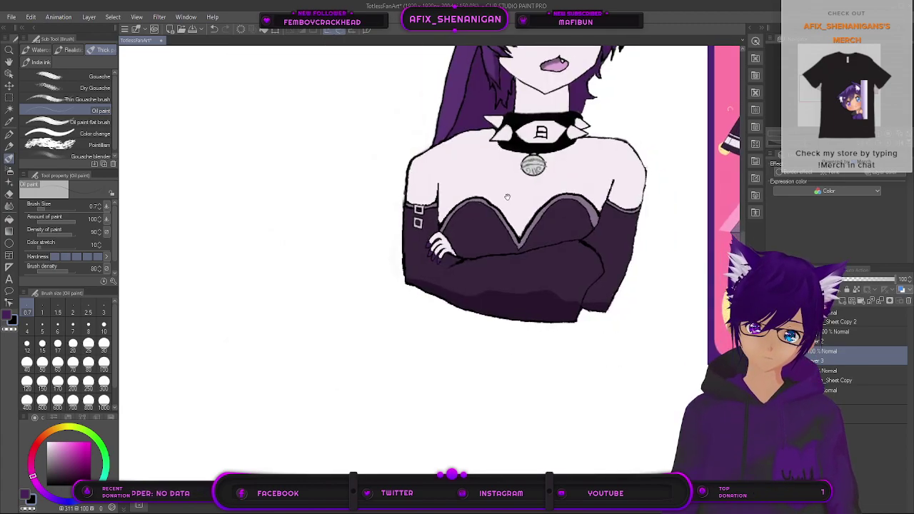
drag(381, 250, 369, 256)
drag(279, 287, 460, 255)
scroll(436, 268, up, 1)
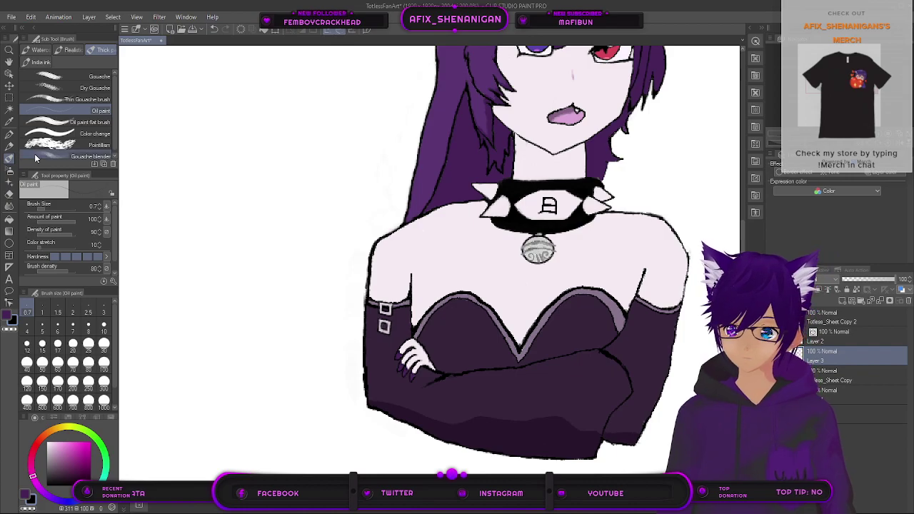
scroll(370, 272, down, 2)
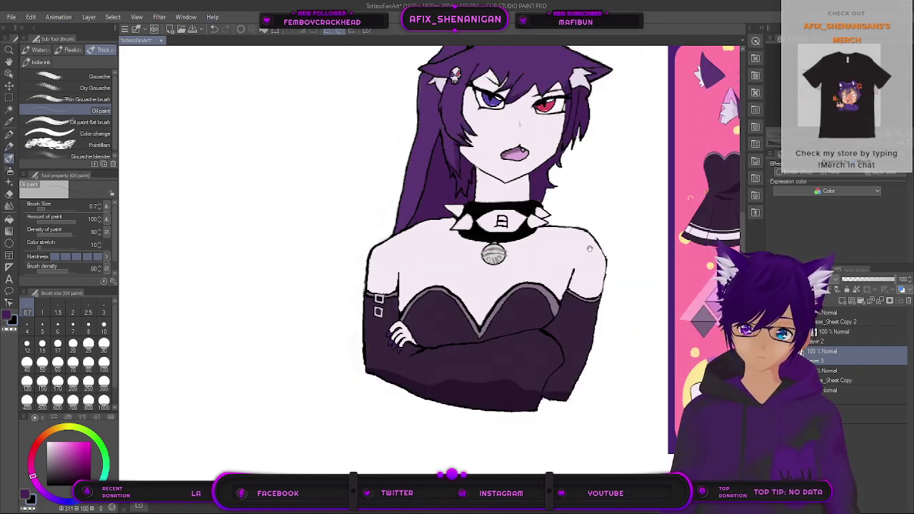
Step: Sketch thin black strap lines across the upper sleeve beside both buckles, with rounded strap ends protruding past the arm's outer edge
drag(591, 248, 295, 333)
scroll(404, 313, up, 1)
scroll(414, 290, up, 3)
scroll(400, 314, down, 4)
scroll(305, 366, up, 1)
drag(306, 366, 523, 294)
drag(326, 343, 516, 290)
scroll(423, 279, up, 3)
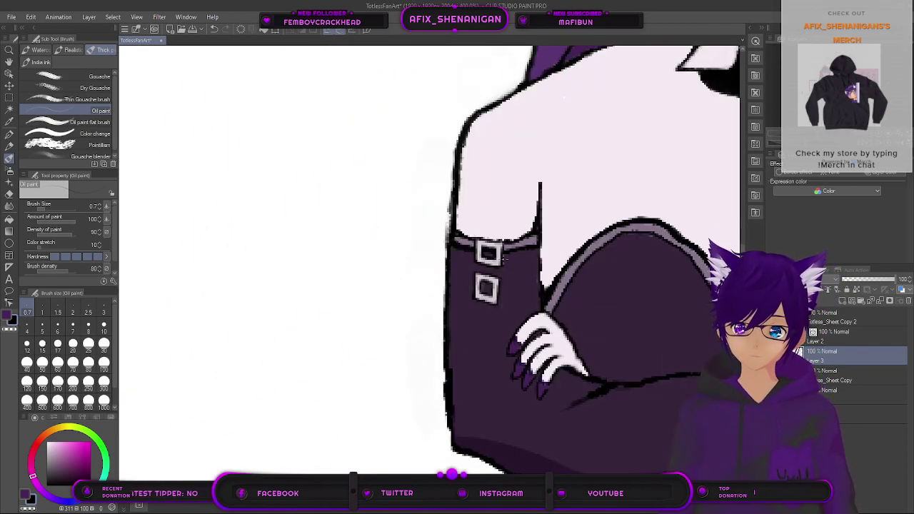
scroll(504, 260, up, 2)
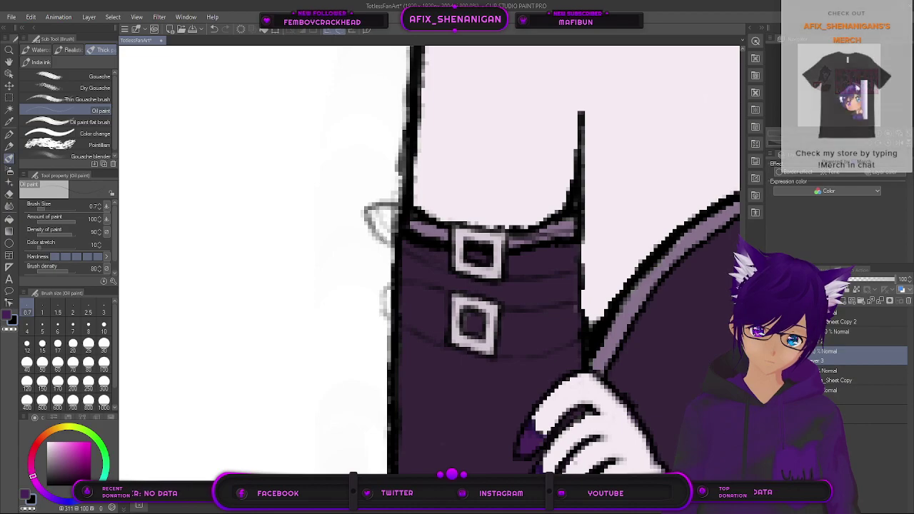
Step: Thicken the black outlines of both sleeve straps and their protruding ends with the Oil paint brush at size 1.5
key(bracketright)
key(bracketright)
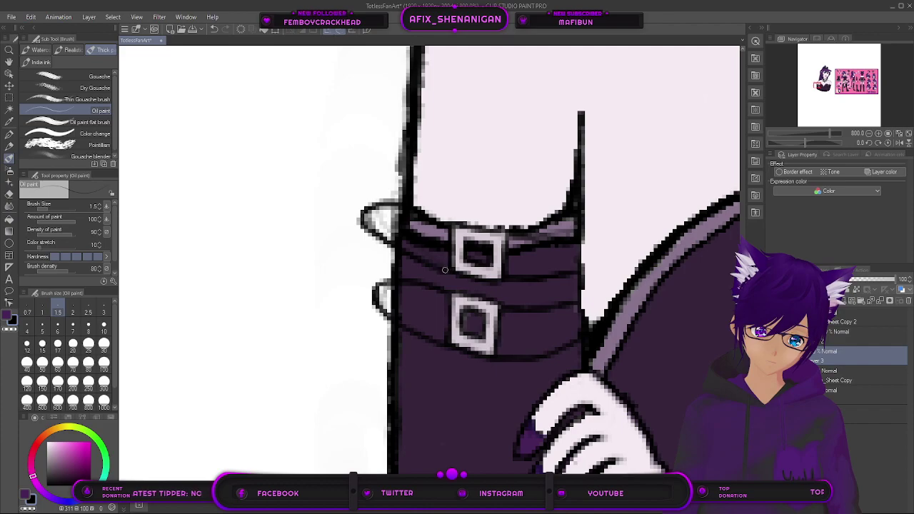
scroll(485, 298, down, 10)
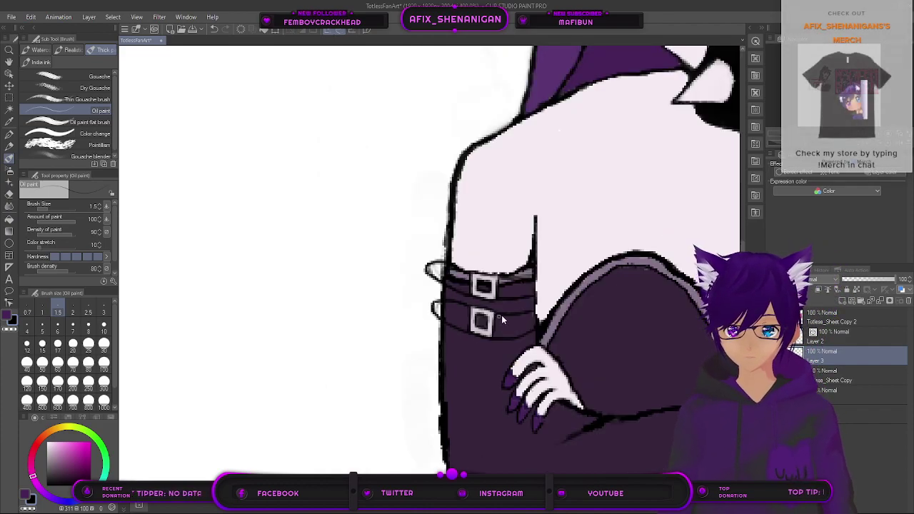
Step: Sample the dark purple of the full-body figure's sleeve on the reference sheet as the drawing colour
drag(530, 325, 430, 331)
drag(564, 303, 478, 349)
scroll(543, 314, up, 1)
scroll(569, 314, up, 5)
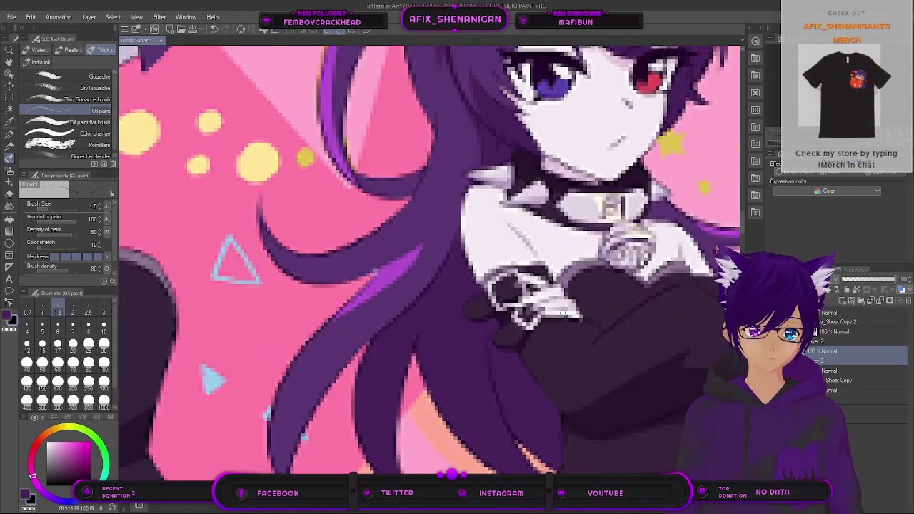
scroll(562, 313, down, 6)
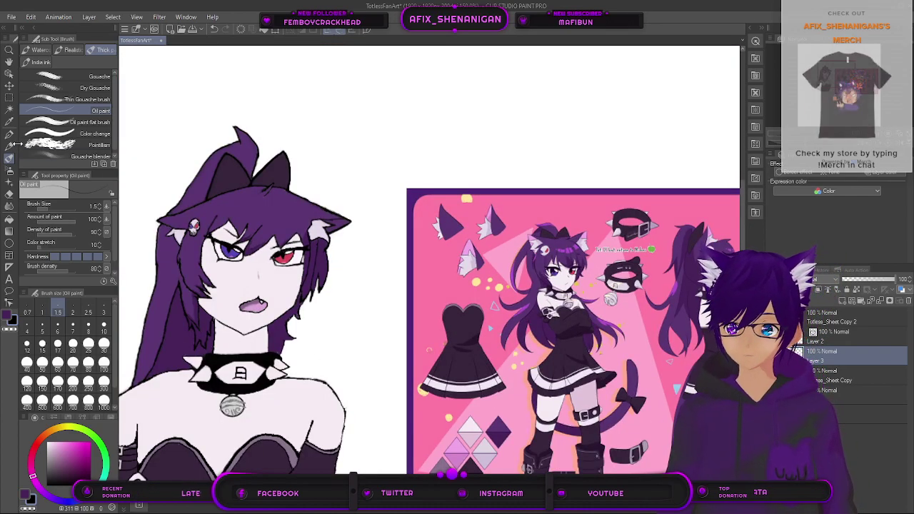
click(10, 121)
scroll(512, 316, up, 4)
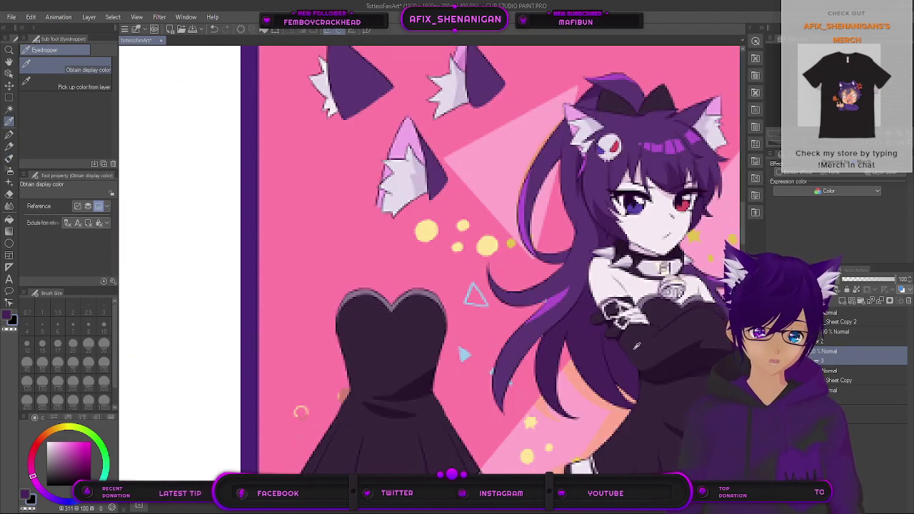
click(669, 366)
scroll(670, 366, down, 2)
scroll(400, 378, down, 1)
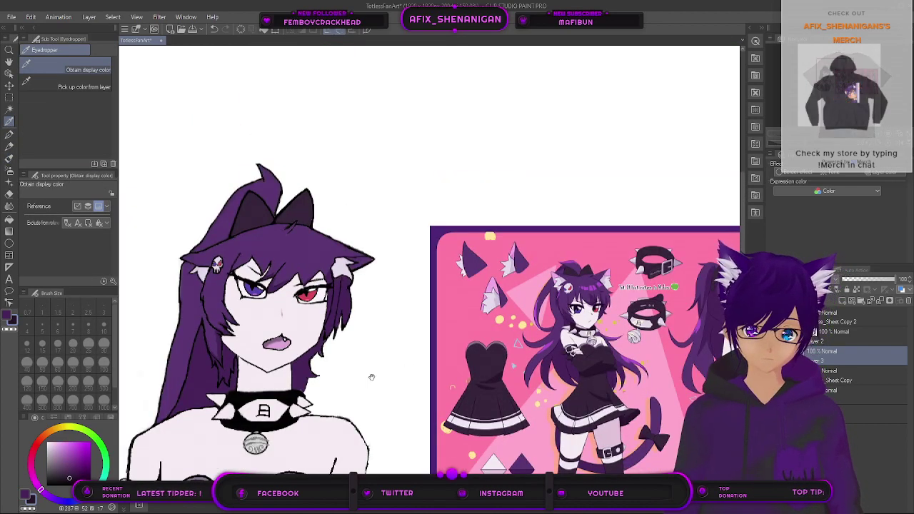
Step: Paint the openings of both sleeve buckles in the sampled dark purple with the Oil paint brush at size 1.5
drag(373, 373, 591, 214)
scroll(363, 344, up, 1)
scroll(362, 344, up, 4)
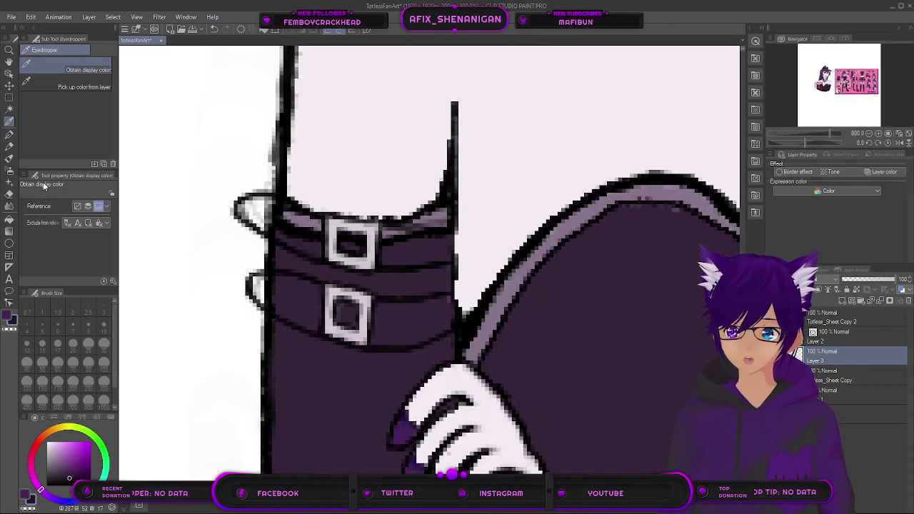
click(10, 135)
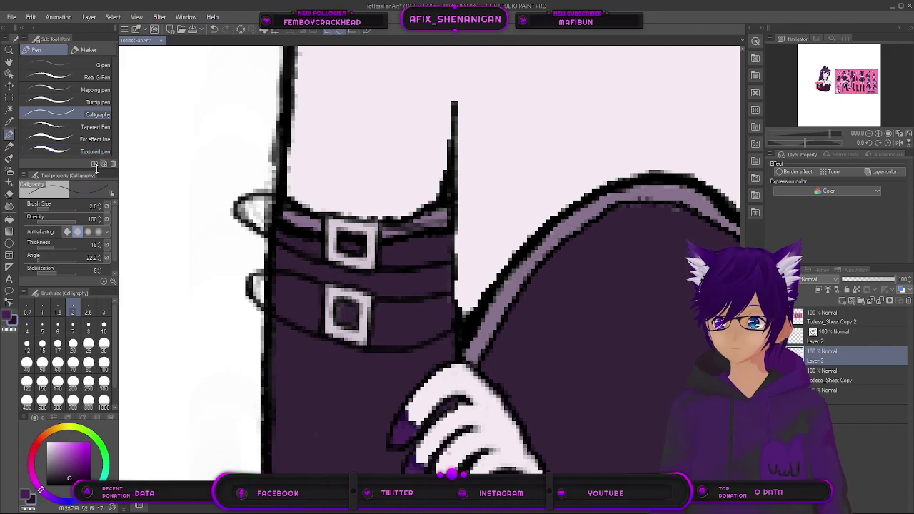
click(9, 147)
scroll(358, 248, up, 2)
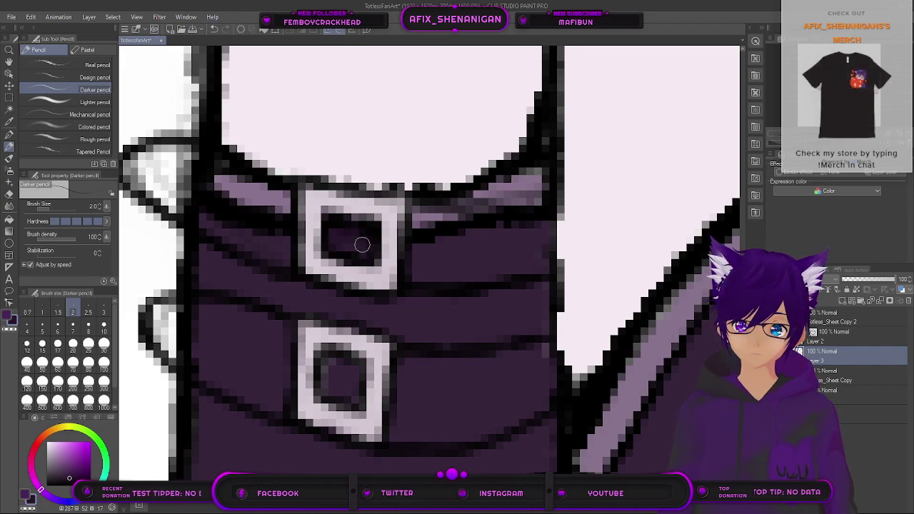
click(9, 158)
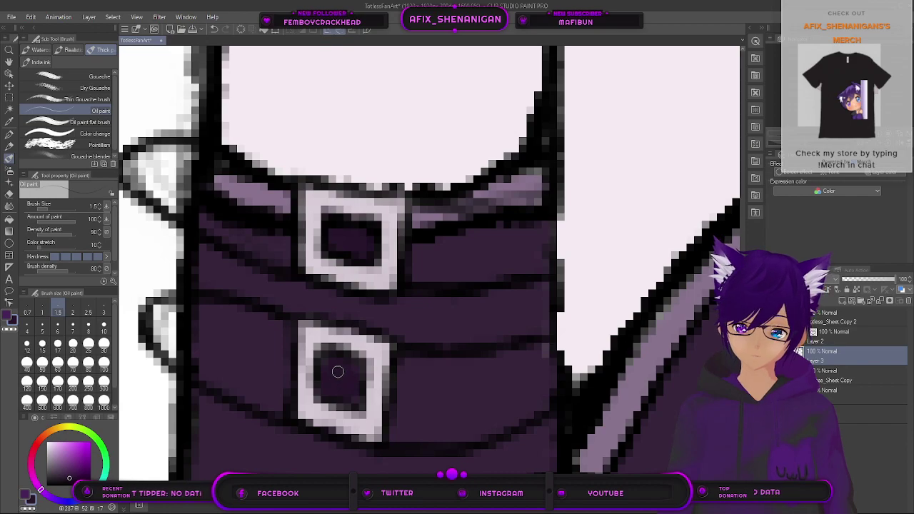
Step: Compare the buckled straps on the whole figure with the sleeve on the reference sheet
scroll(338, 372, down, 3)
scroll(362, 363, down, 3)
scroll(367, 374, up, 3)
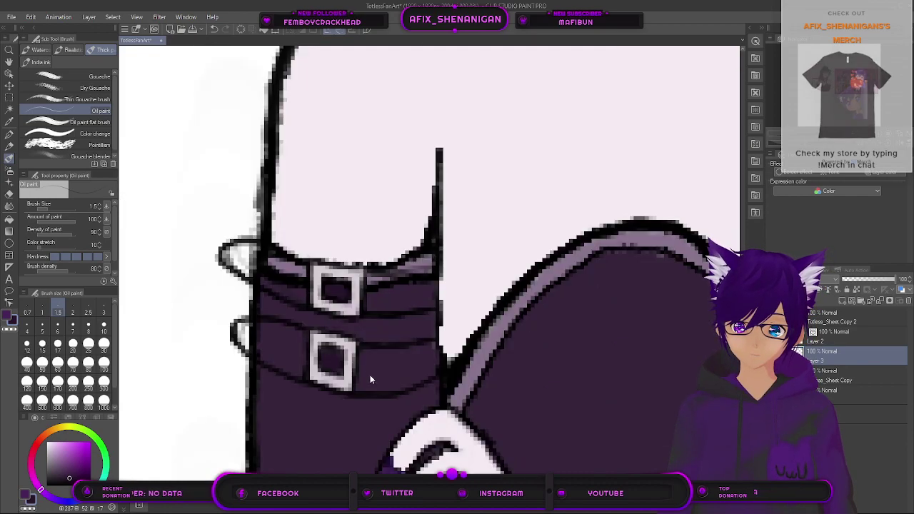
scroll(369, 373, down, 4)
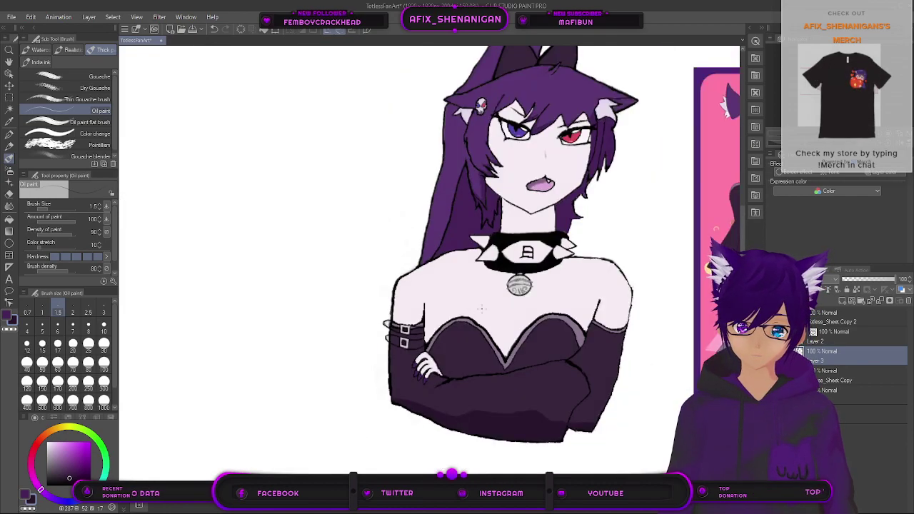
scroll(407, 312, up, 3)
scroll(407, 312, up, 4)
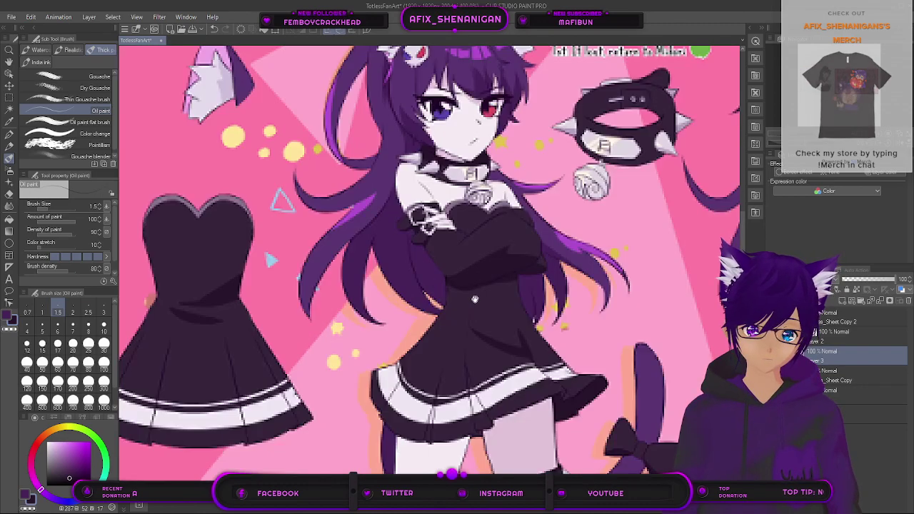
drag(268, 409, 560, 310)
drag(206, 379, 497, 284)
drag(290, 365, 472, 303)
Step: Paint a dark purple shadow beneath the lower sleeve strap with the Oil paint flat brush at size 6
scroll(400, 277, up, 2)
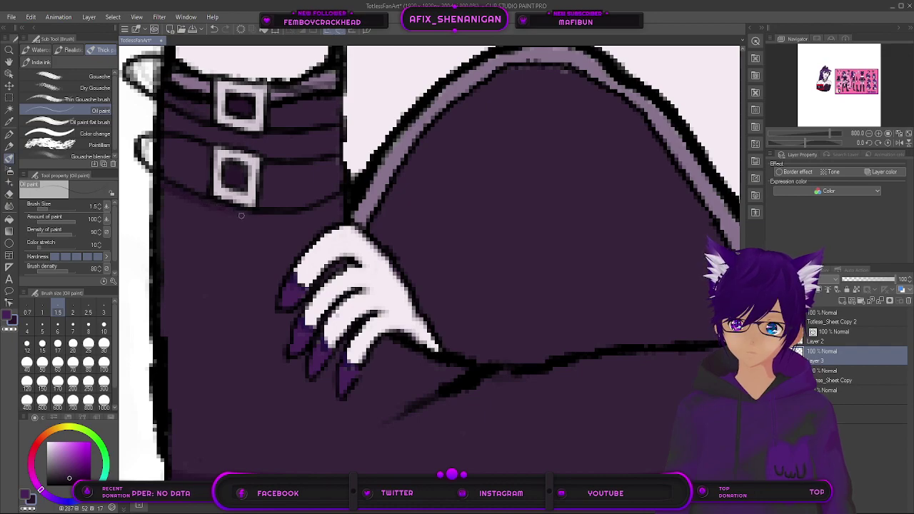
key(bracketright)
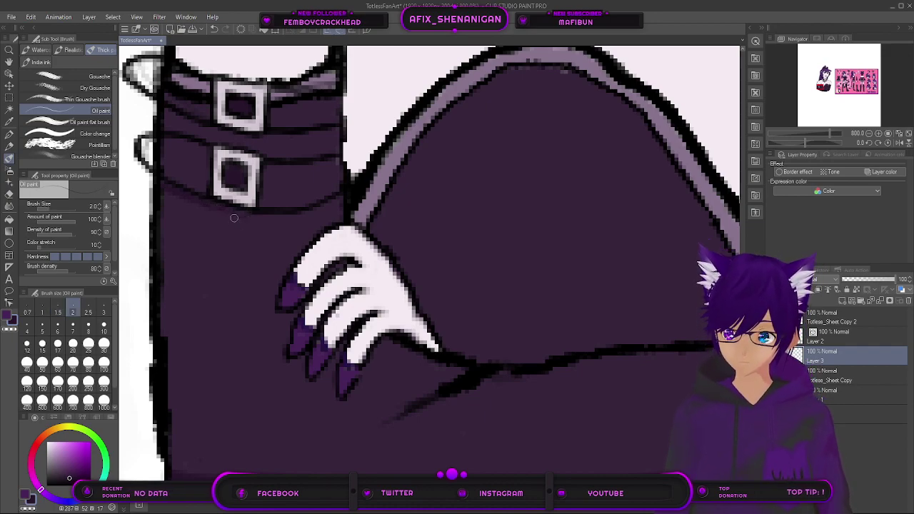
click(86, 122)
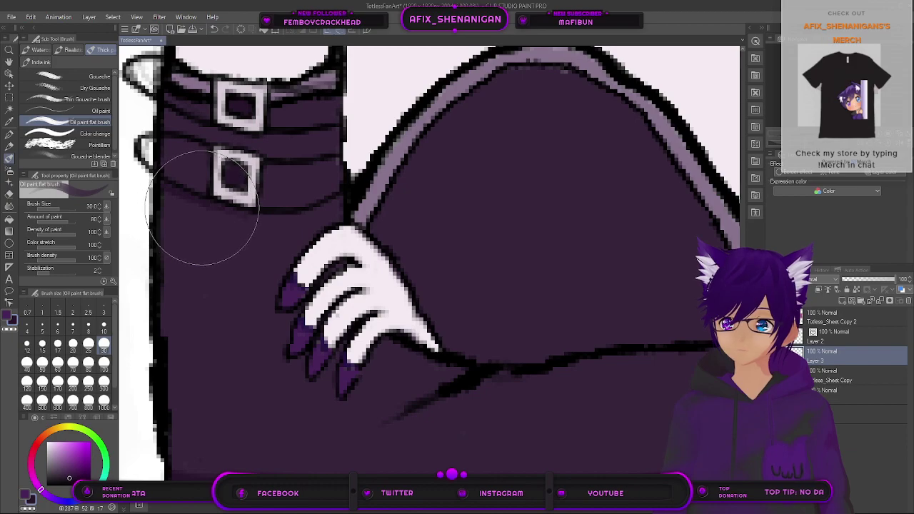
key(bracketleft)
key(bracketleft)
key(bracketleft)
key(bracketleft)
key(bracketleft)
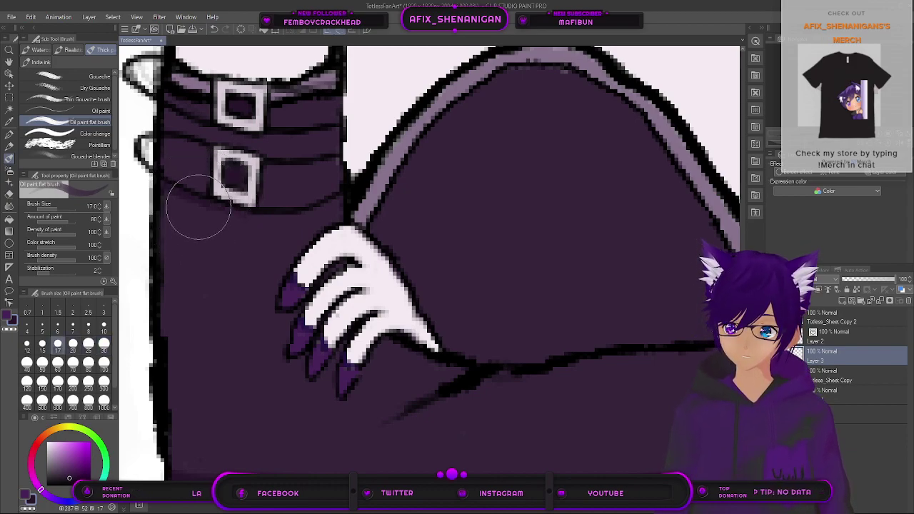
key(bracketleft)
key(bracketleft)
key(bracketleft)
key(bracketleft)
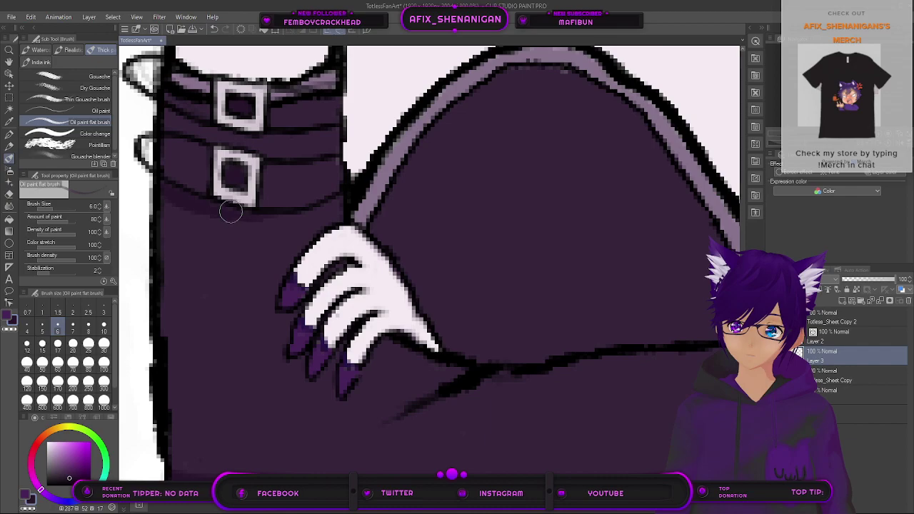
Step: Check the sleeve on the reference sheet and shade the gap between the two straps in darker purple
scroll(481, 207, down, 4)
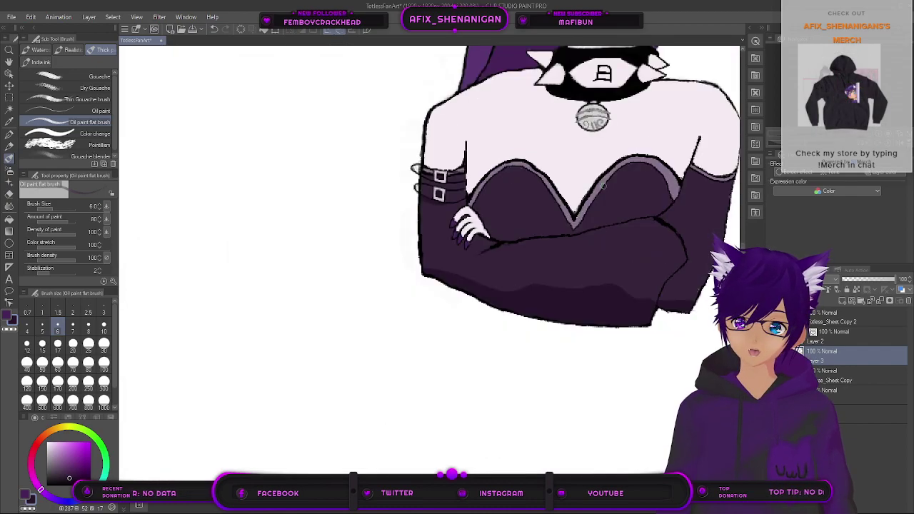
drag(480, 228, 335, 303)
drag(556, 196, 351, 299)
drag(556, 216, 368, 284)
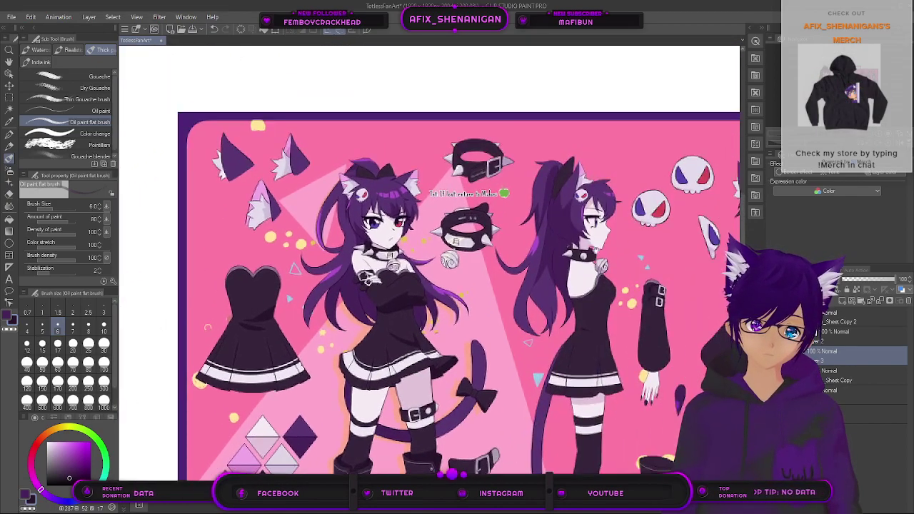
drag(584, 266, 546, 274)
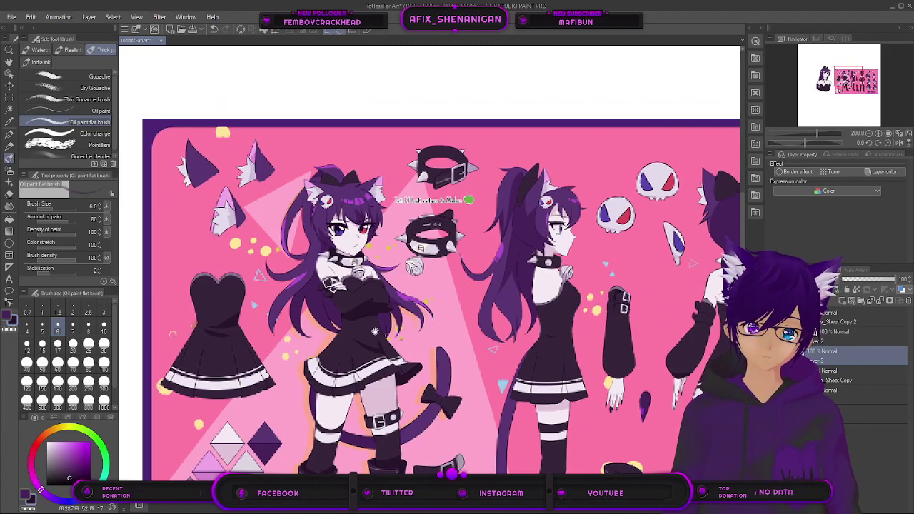
drag(252, 359, 557, 253)
drag(143, 341, 435, 274)
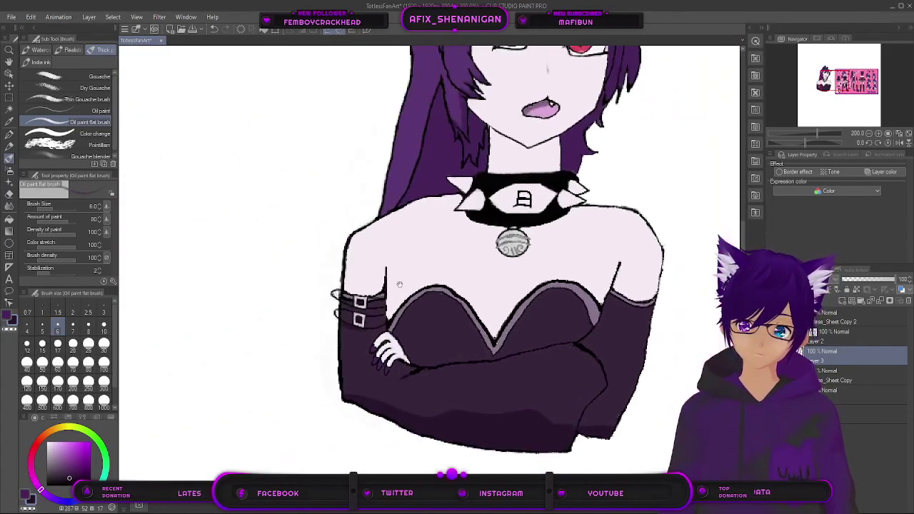
scroll(339, 302, up, 3)
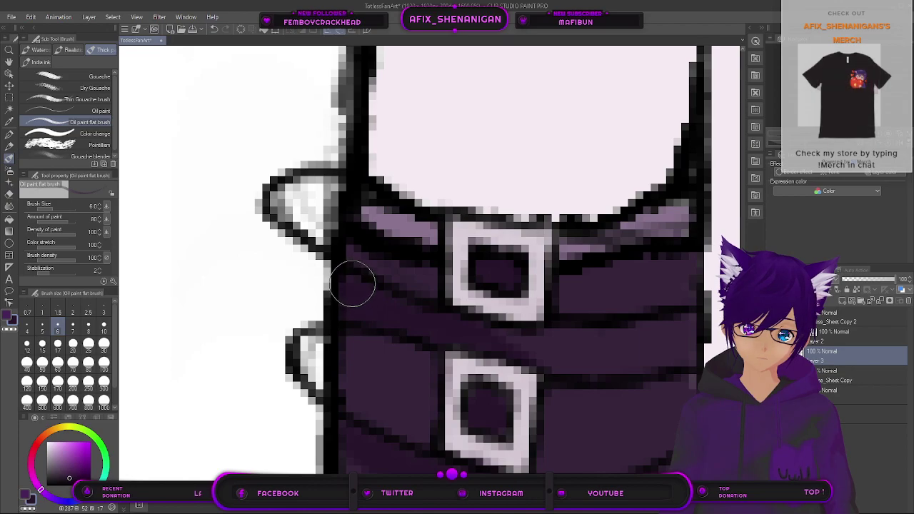
Step: Sample the strap's dark purple and fill the protruding end of the lower strap, covering the arm outline crossing it
click(7, 314)
drag(309, 361, 356, 377)
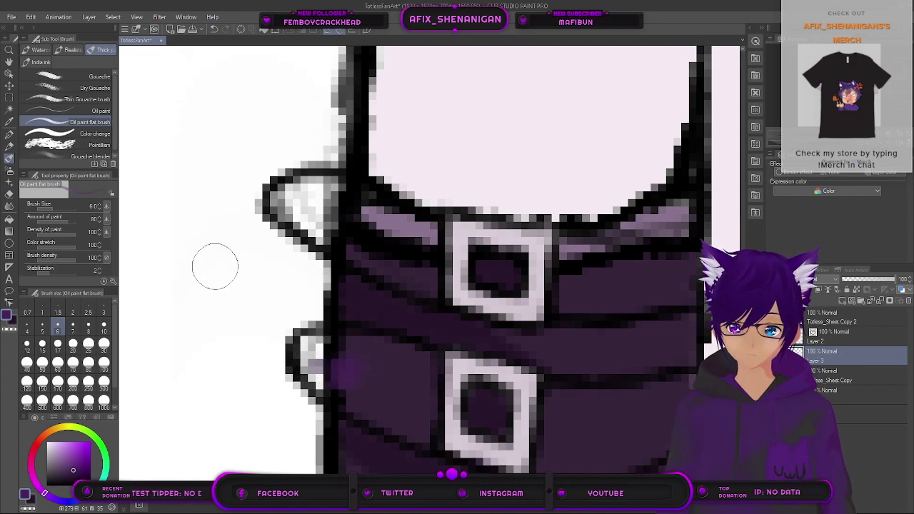
click(12, 124)
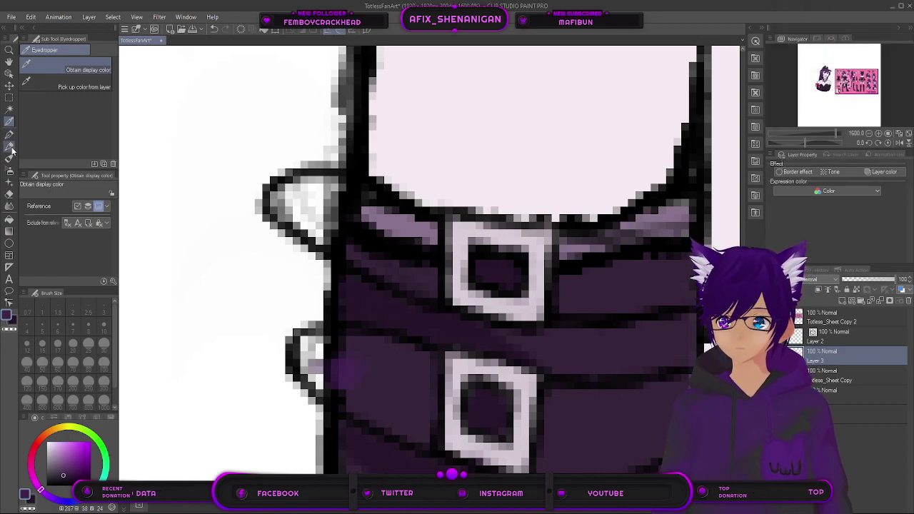
click(9, 158)
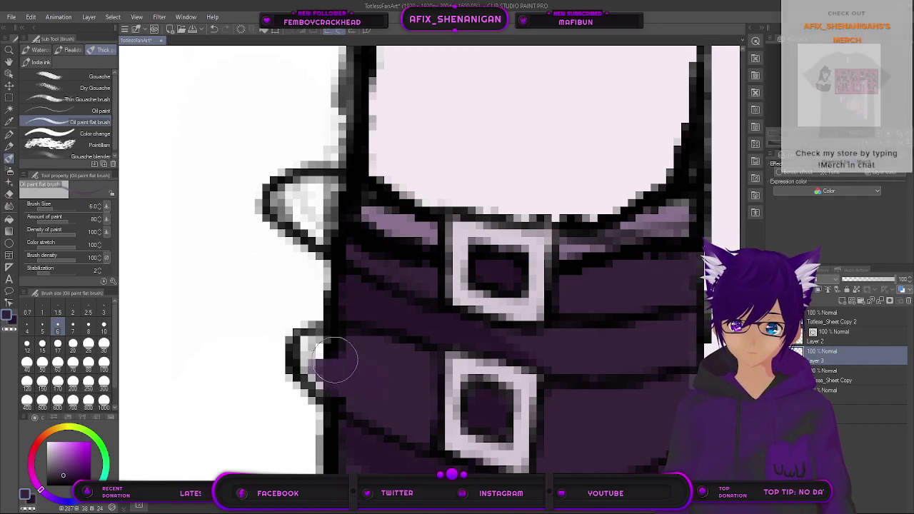
mouse_move(319, 350)
mouse_down()
mouse_move(334, 346)
mouse_move(309, 352)
mouse_move(324, 349)
mouse_move(350, 384)
mouse_move(342, 387)
mouse_up()
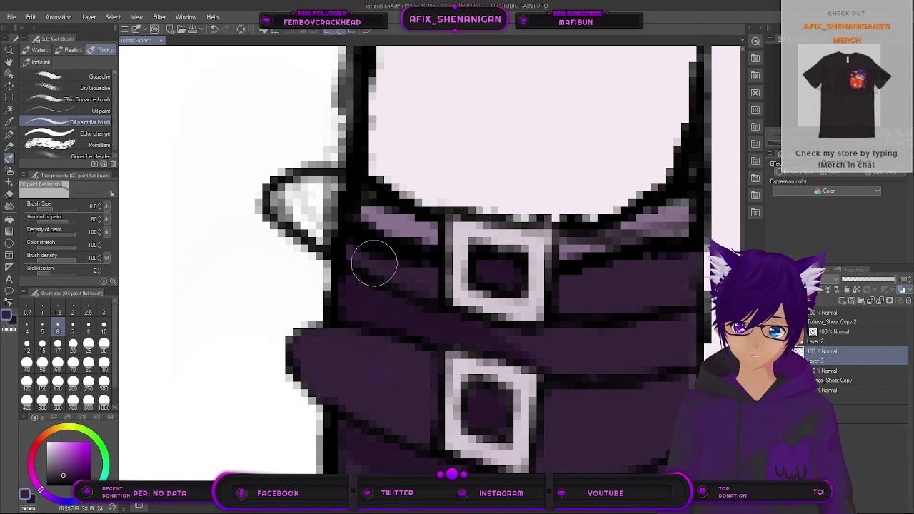
Step: Fill the upper strap and its protruding end with the same dark purple, painting over the arm outline and light trim
scroll(421, 214, down, 6)
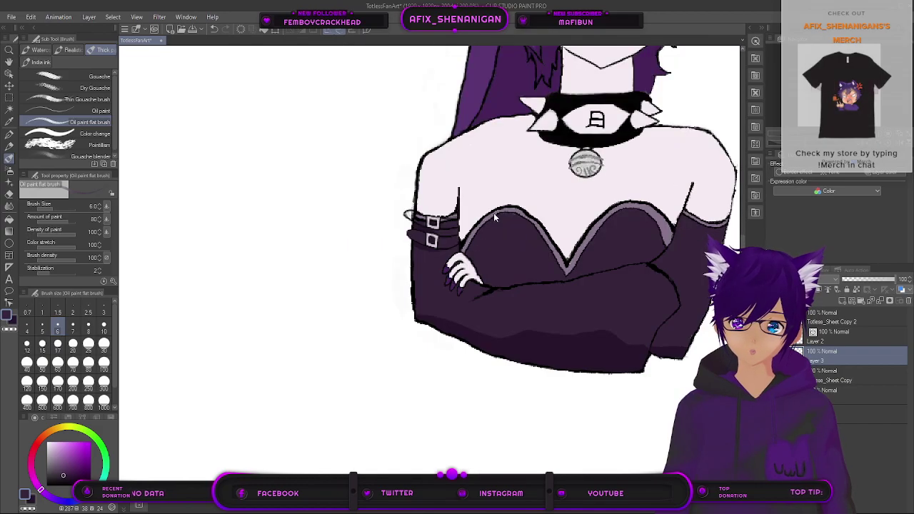
mouse_move(654, 177)
mouse_down()
mouse_move(393, 284)
mouse_move(321, 345)
mouse_up()
mouse_move(417, 300)
mouse_down()
mouse_move(401, 306)
mouse_move(459, 296)
mouse_up()
scroll(255, 351, up, 3)
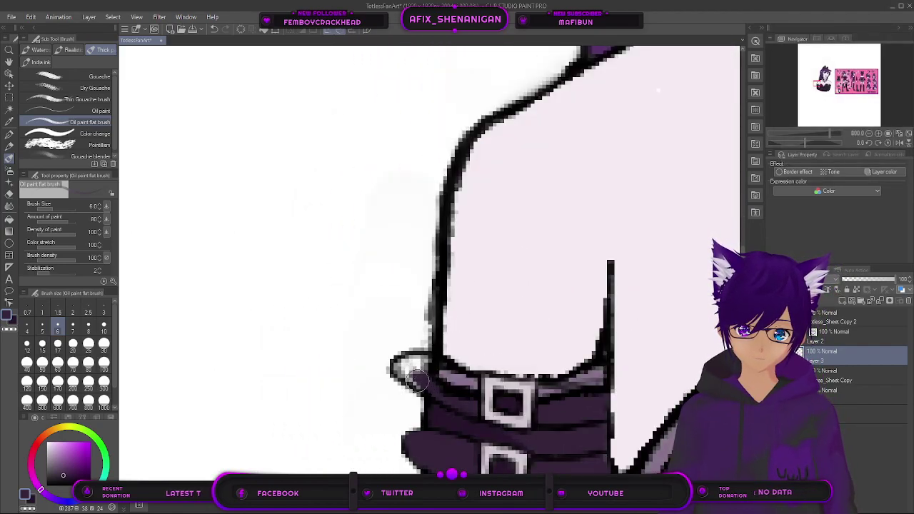
mouse_move(403, 369)
mouse_down()
mouse_move(404, 361)
mouse_move(422, 362)
mouse_up()
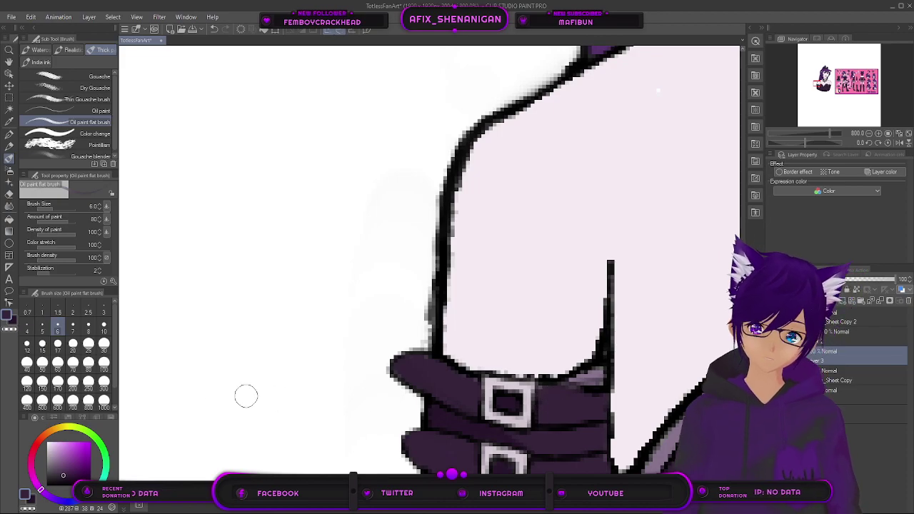
Step: Set the drawing colour to black and the Oil paint flat brush to size 2
click(10, 316)
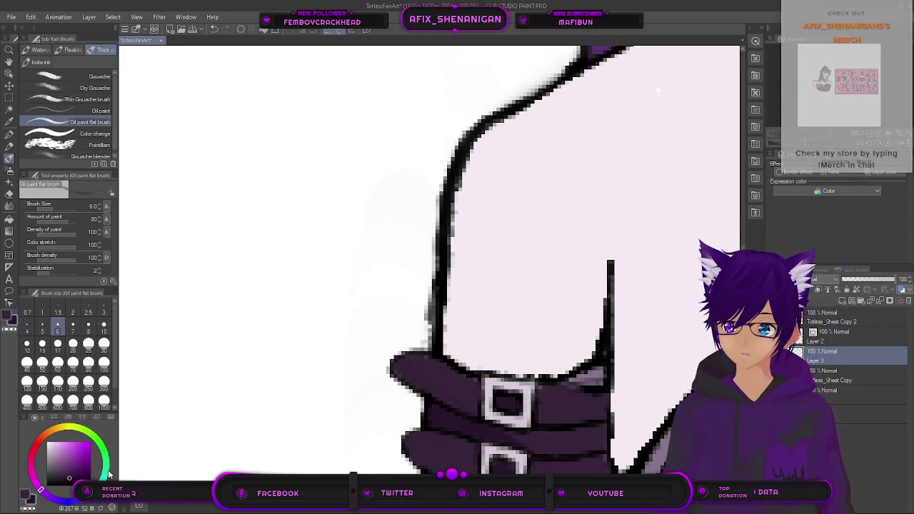
click(10, 159)
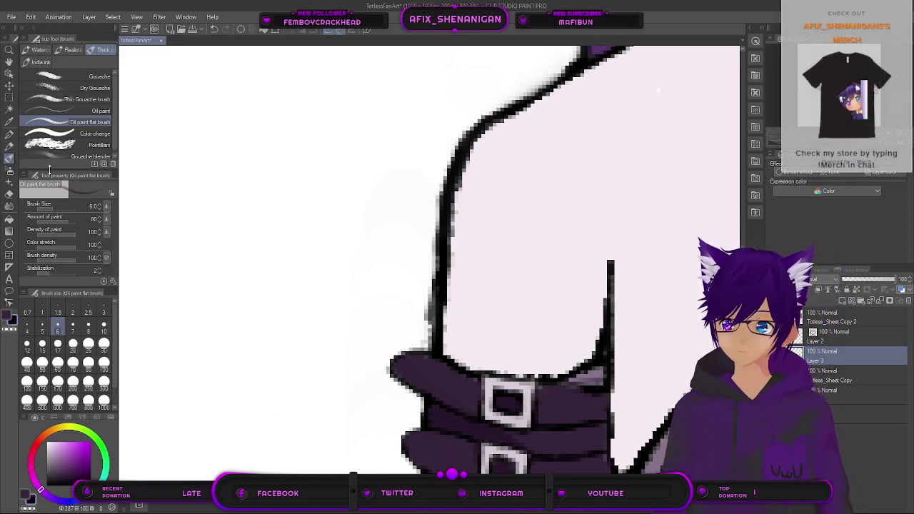
key(bracketleft)
key(bracketleft)
key(bracketleft)
key(bracketleft)
key(bracketleft)
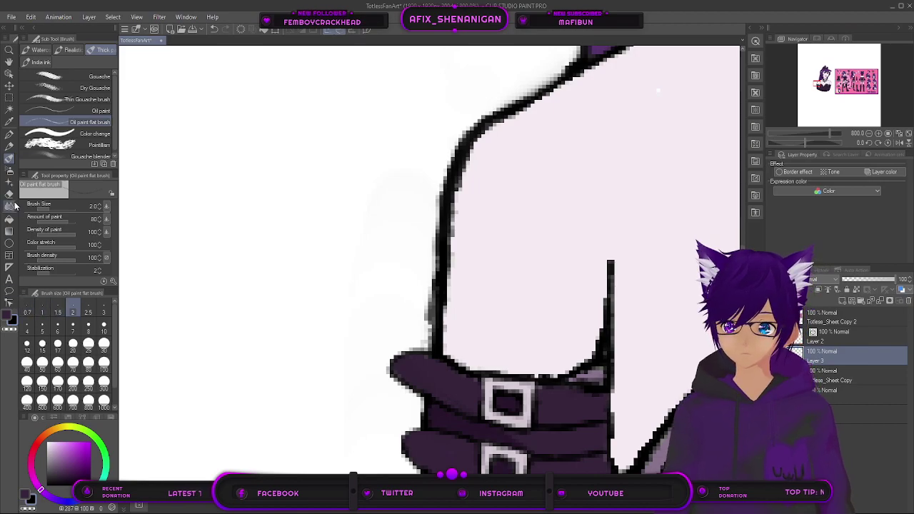
Step: Sample the strap's dark purple and set up the Turnip pen at size 2.5
click(9, 122)
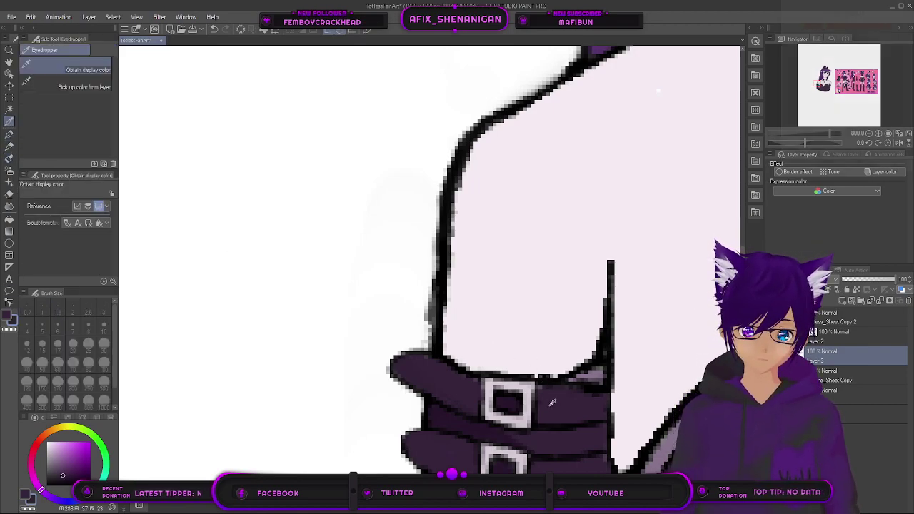
click(10, 158)
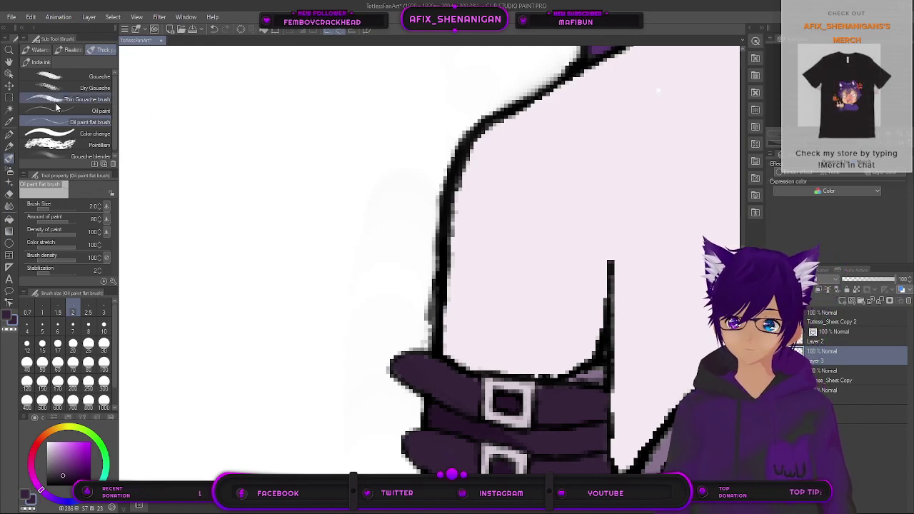
click(9, 134)
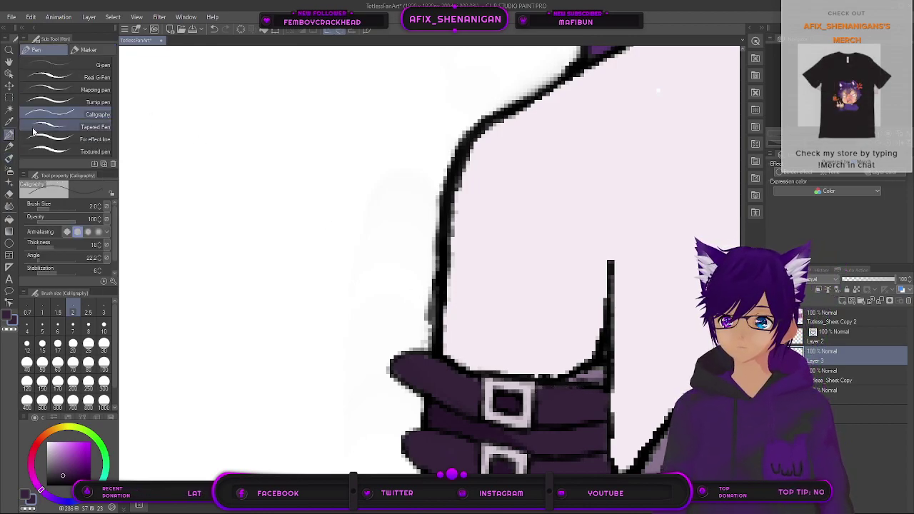
click(83, 104)
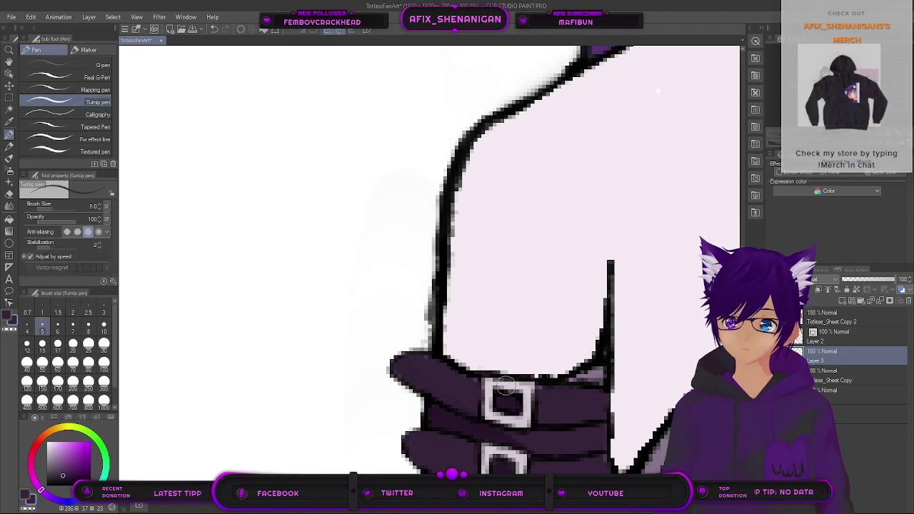
key(bracketleft)
key(bracketleft)
key(bracketleft)
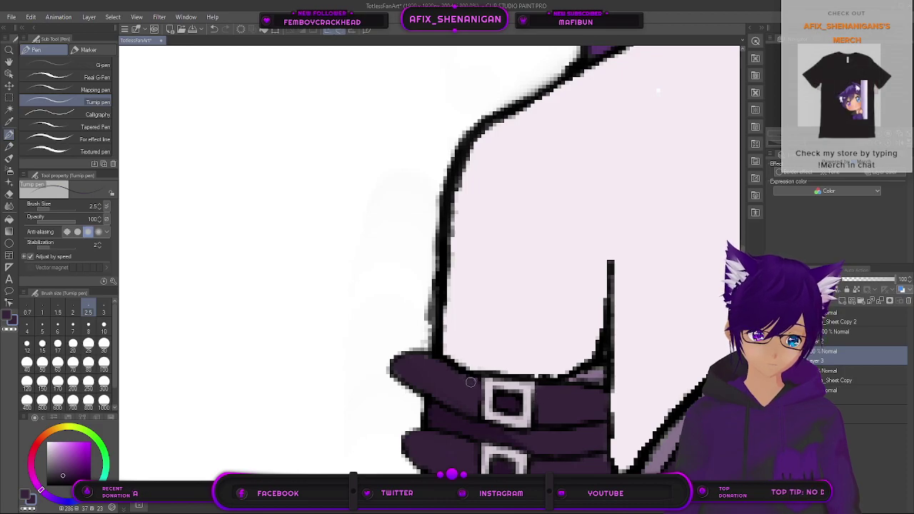
Step: Check the sleeve straps on the reference sheet and sample the light colour of the upper strap's buckle
mouse_move(482, 454)
mouse_down()
mouse_move(476, 396)
mouse_move(456, 422)
mouse_up()
scroll(468, 405, down, 8)
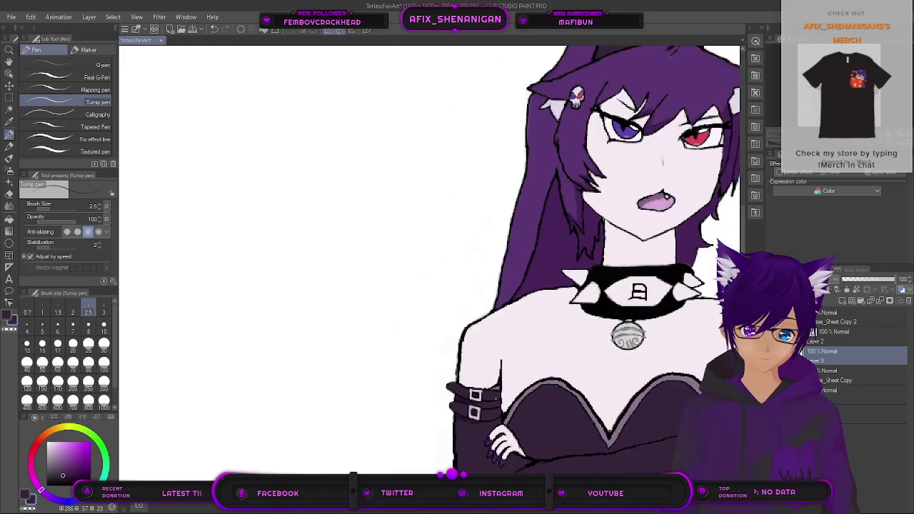
drag(673, 380, 417, 369)
scroll(537, 318, up, 2)
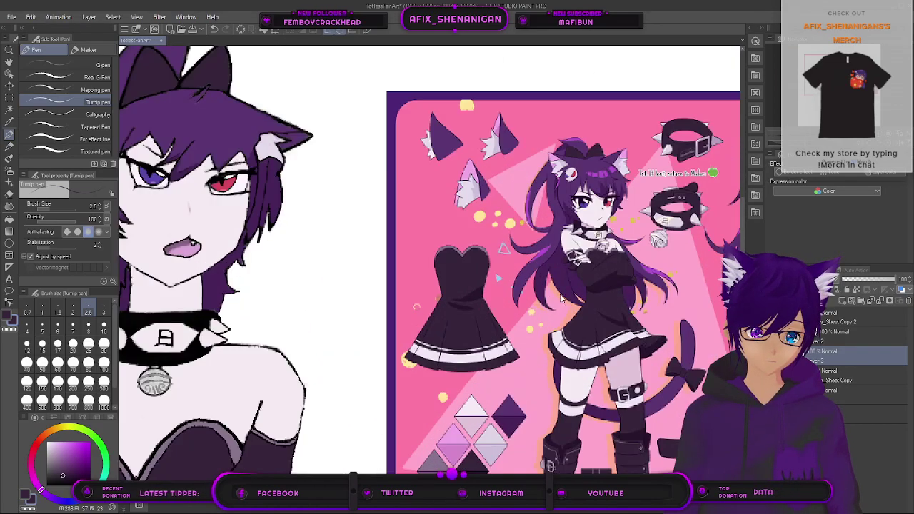
drag(270, 391, 634, 247)
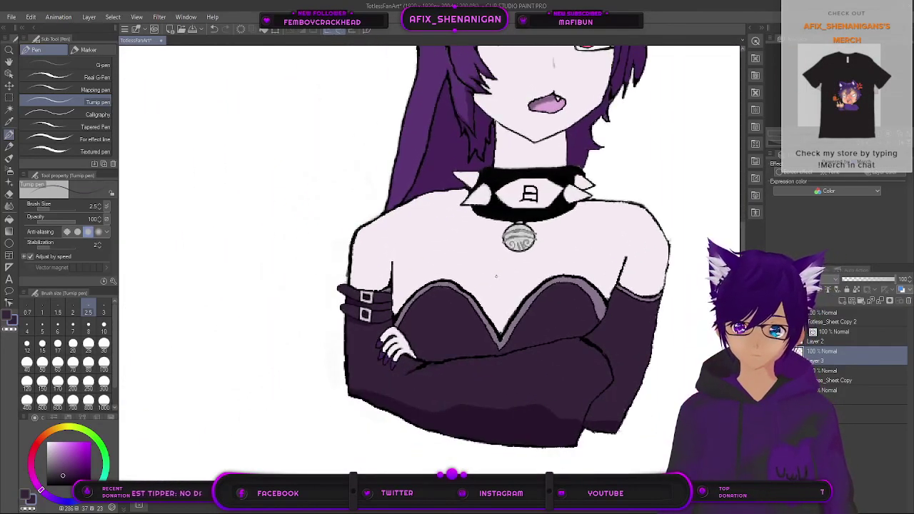
scroll(390, 288, up, 4)
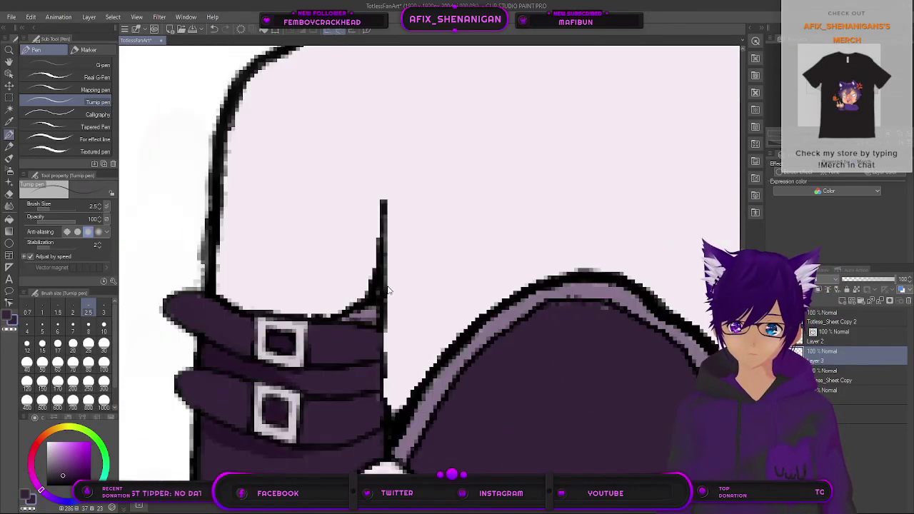
click(9, 122)
click(299, 355)
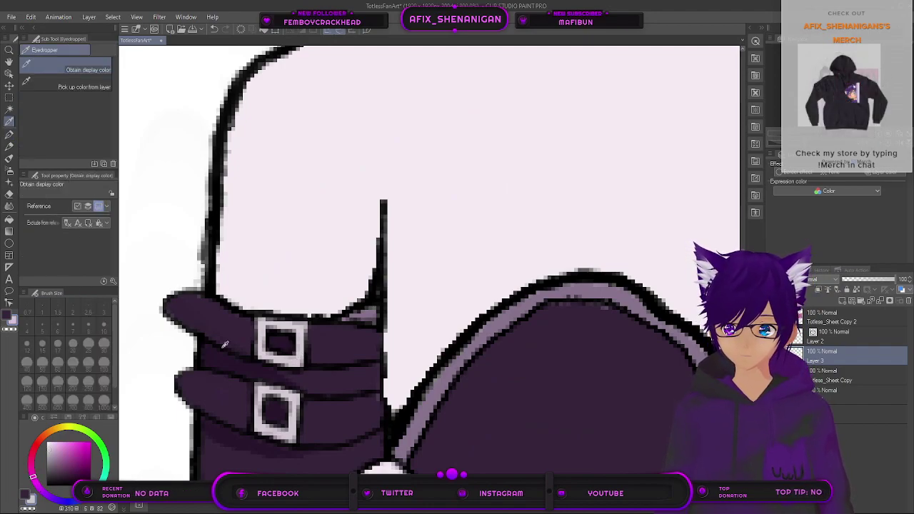
Step: Choose the Milli pen marker and reduce its brush size to 1 for the fine buckle details
click(10, 158)
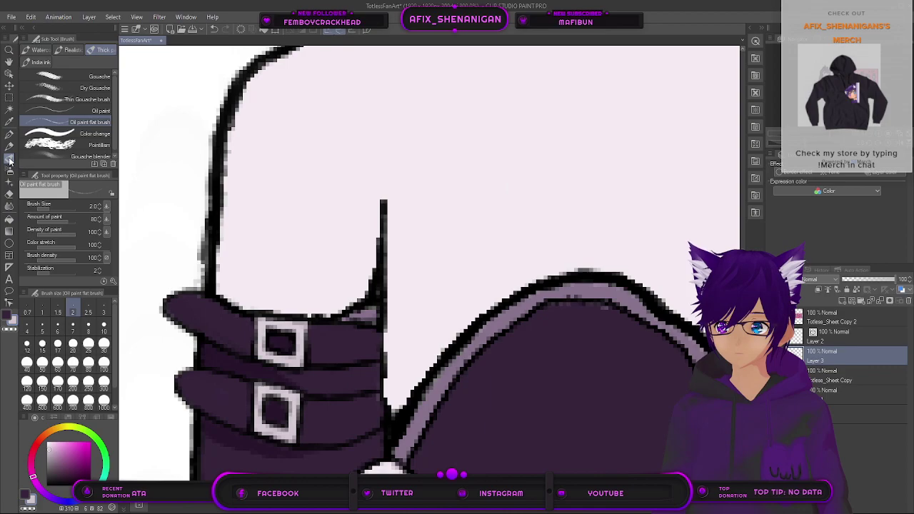
click(9, 145)
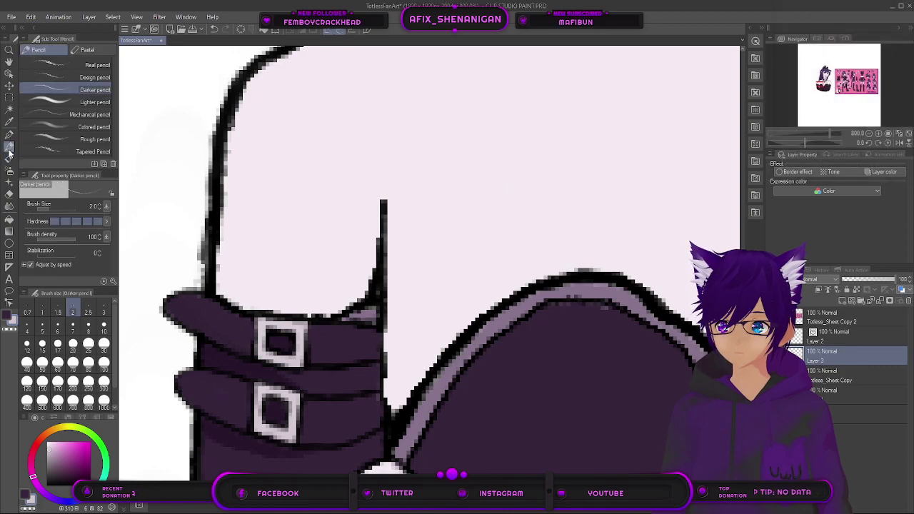
click(79, 48)
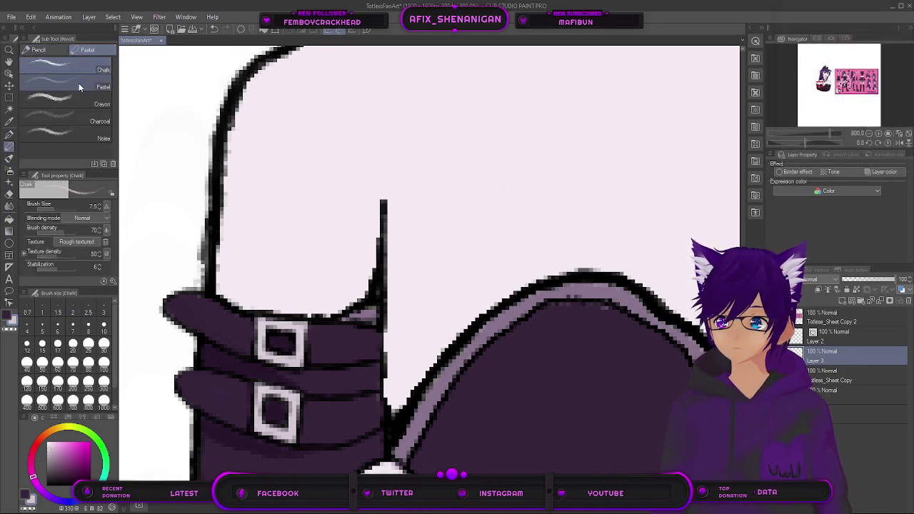
key(p)
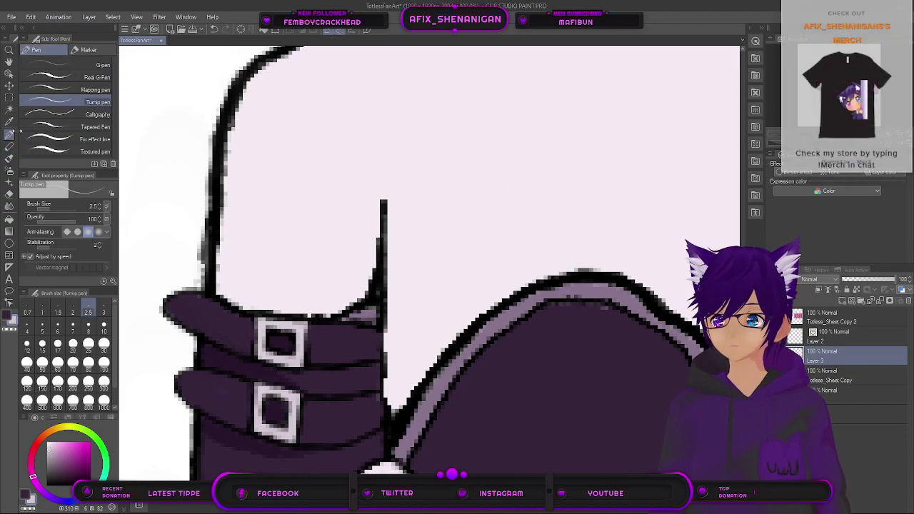
click(87, 50)
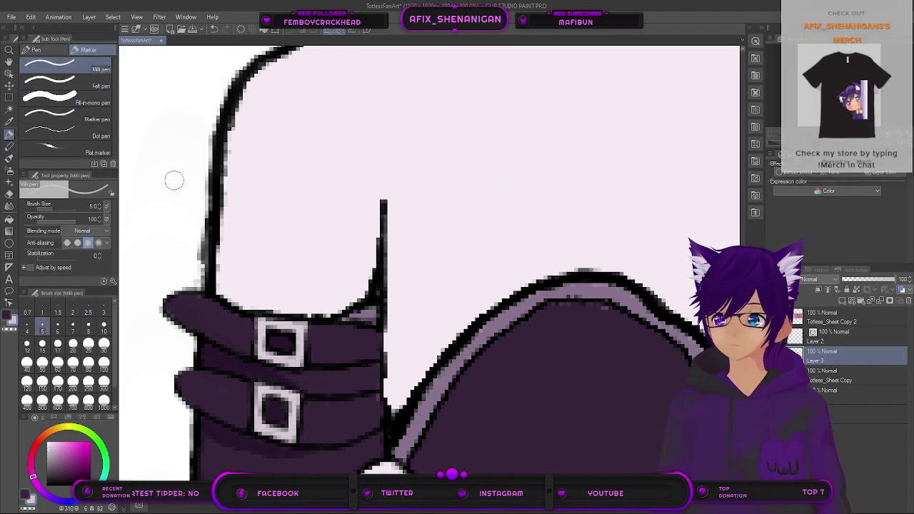
scroll(315, 350, down, 4)
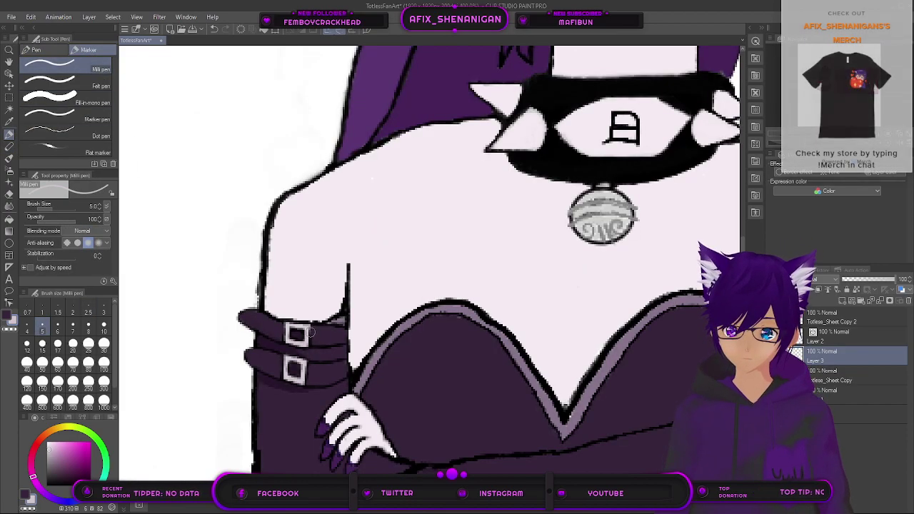
scroll(305, 342, up, 6)
key(bracketleft)
key(bracketleft)
key(bracketleft)
key(bracketleft)
key(bracketleft)
key(bracketleft)
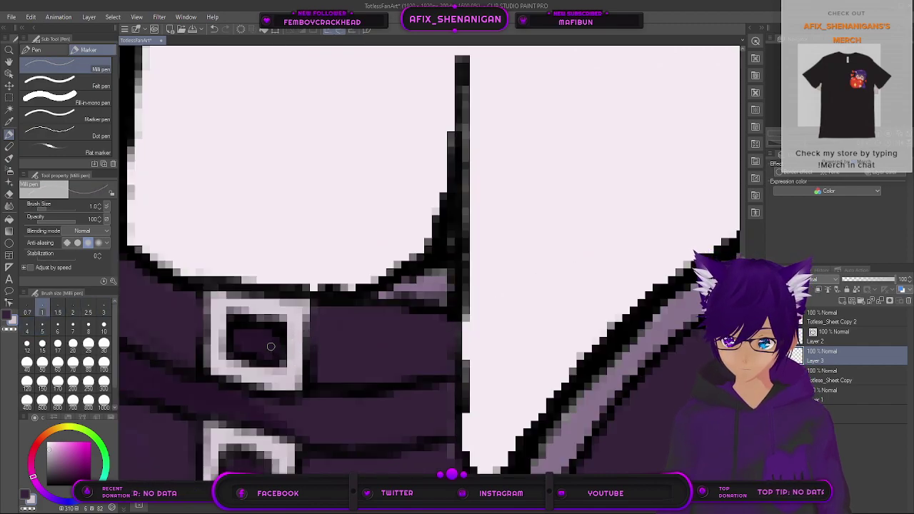
Step: Paint a small light prong inside each of the two strap buckles and darken the area around it with black
drag(267, 347, 275, 347)
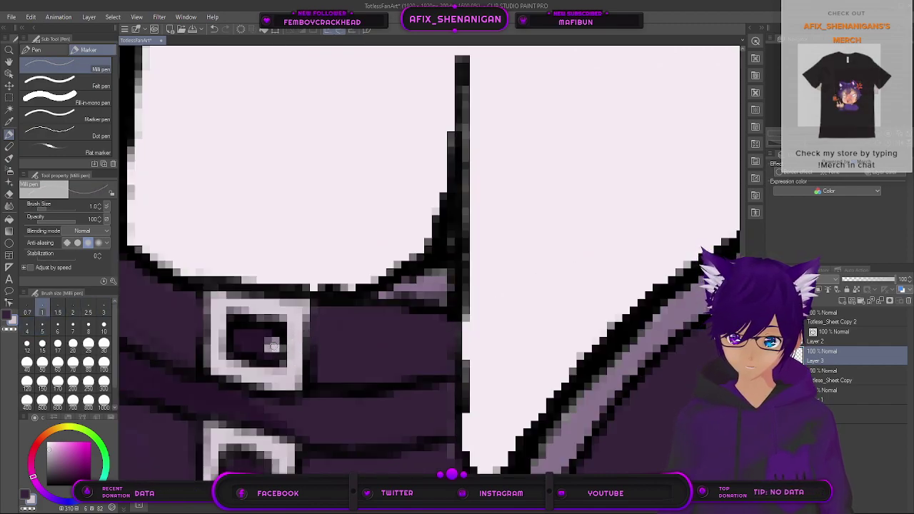
drag(293, 432, 326, 296)
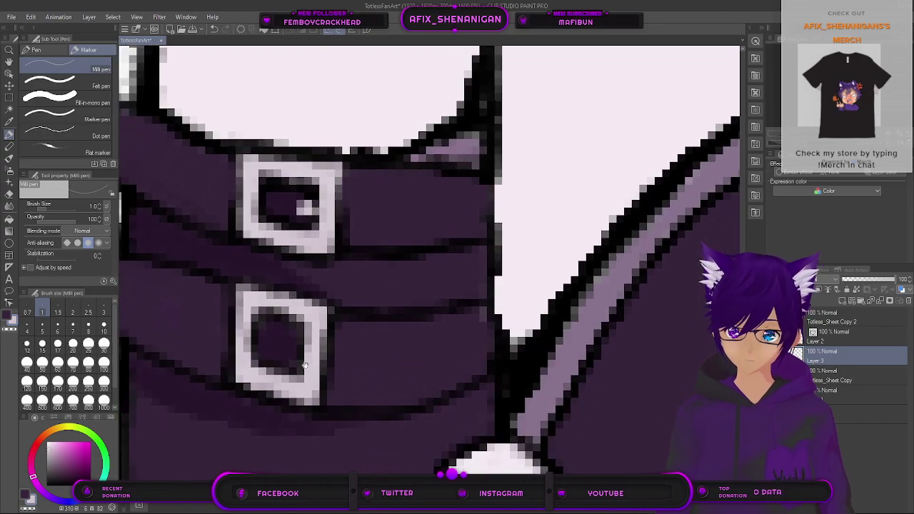
drag(289, 347, 291, 348)
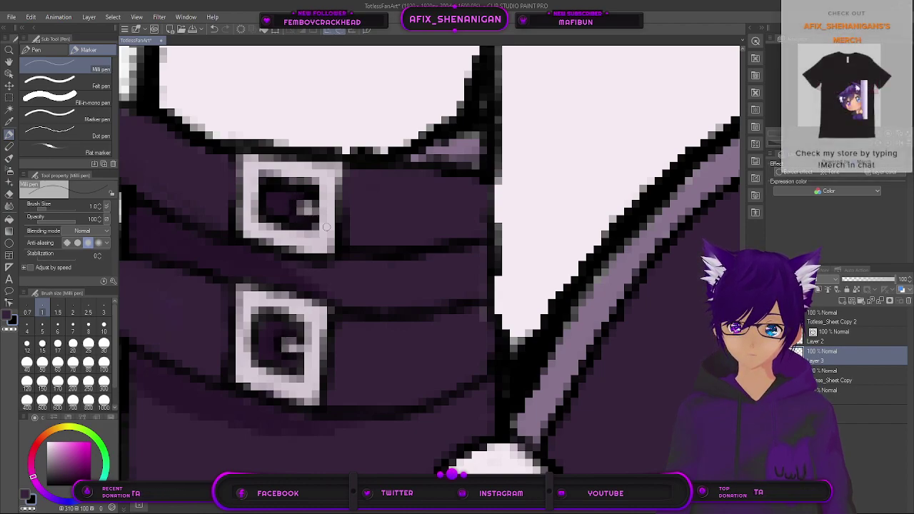
Step: Compare the buckled sleeve straps with the full-body front view on the reference sheet
scroll(325, 225, down, 8)
drag(570, 251, 236, 419)
drag(618, 291, 482, 353)
scroll(486, 347, up, 3)
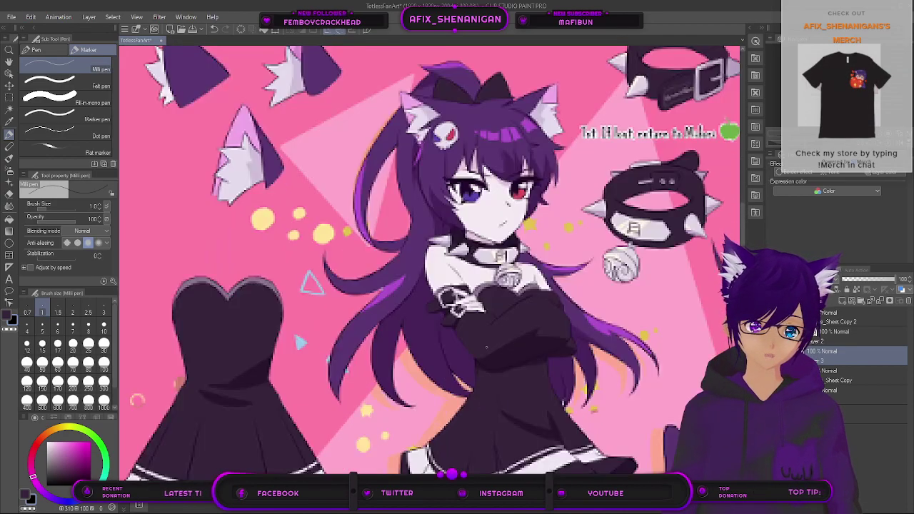
scroll(486, 347, up, 2)
scroll(476, 354, down, 5)
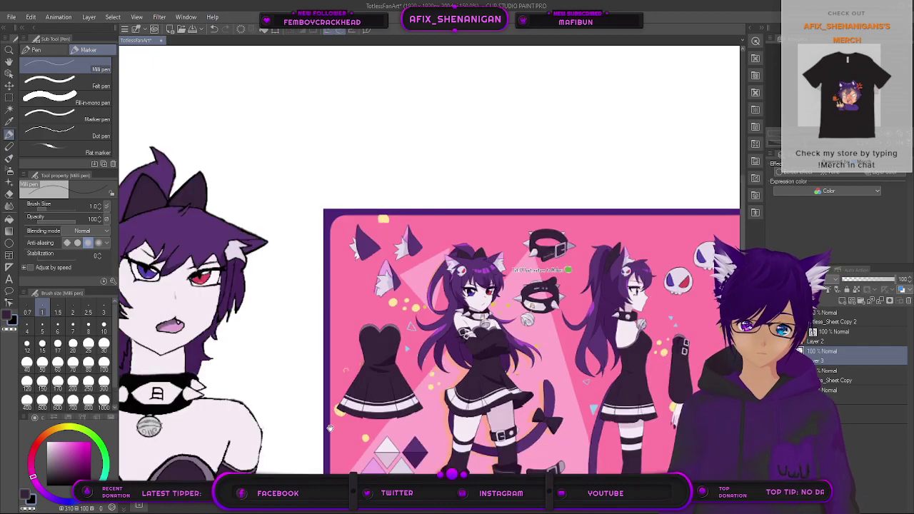
drag(201, 466, 520, 292)
scroll(317, 295, up, 5)
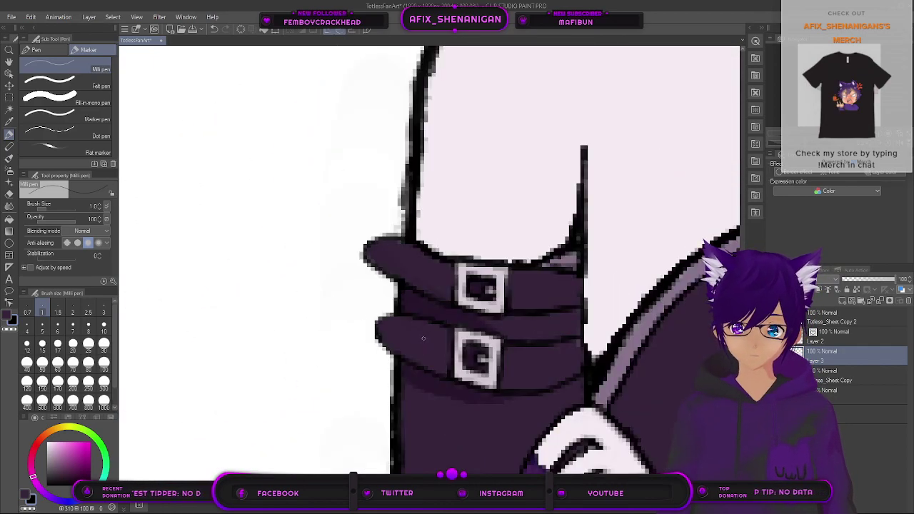
Step: Sample the darker shadow purple on the sleeve straps and set the Milli pen to size 2.5
key(bracketright)
key(bracketright)
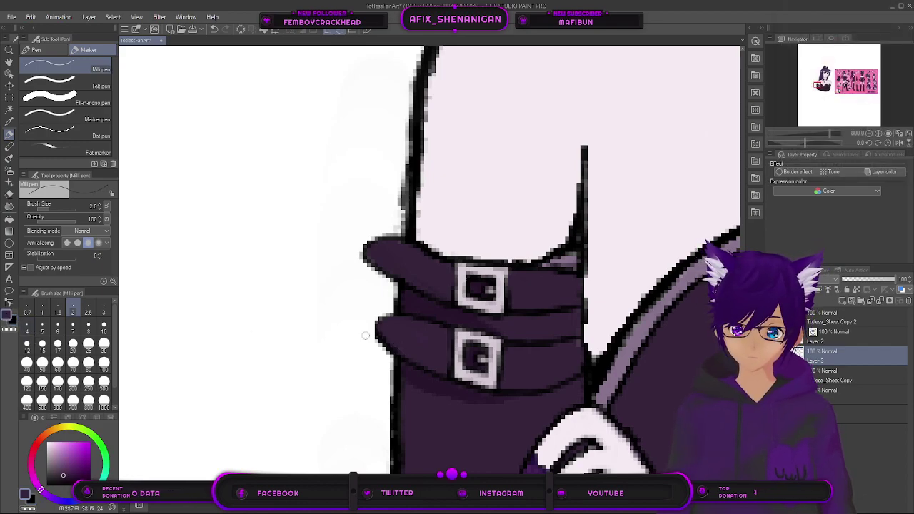
click(9, 120)
click(436, 383)
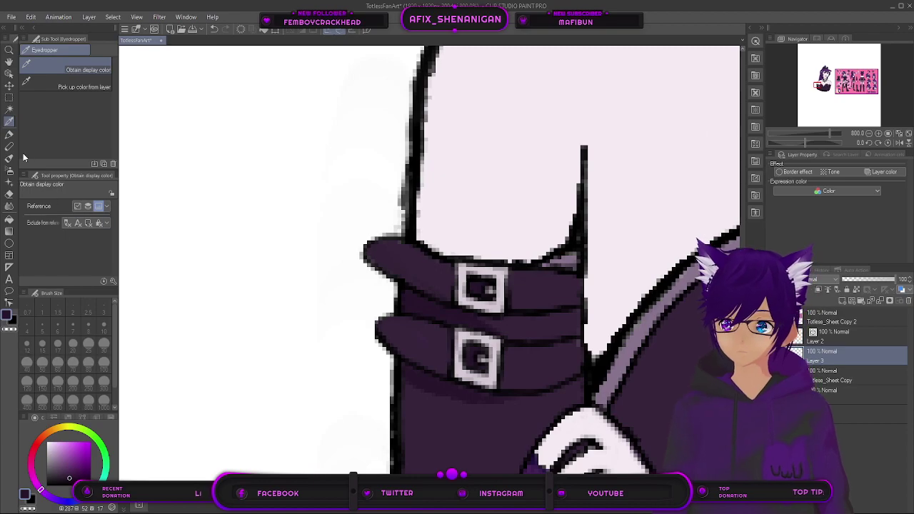
click(8, 148)
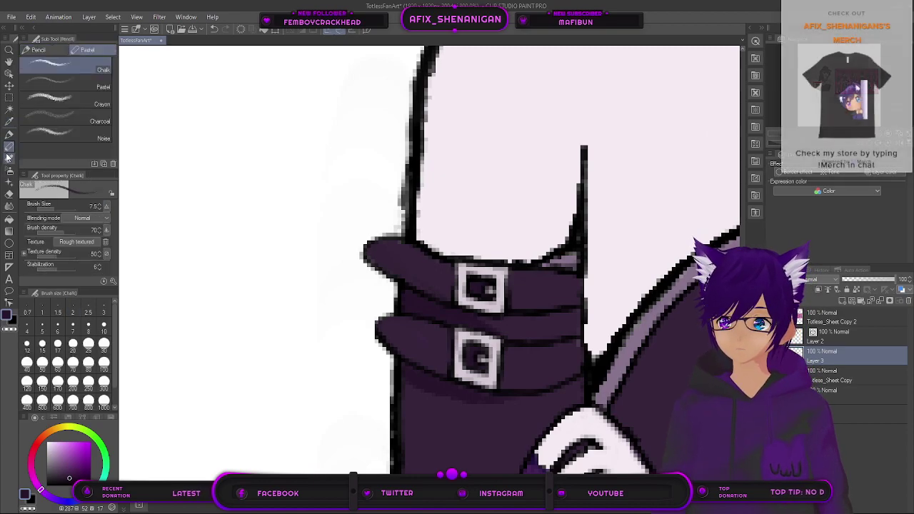
click(9, 133)
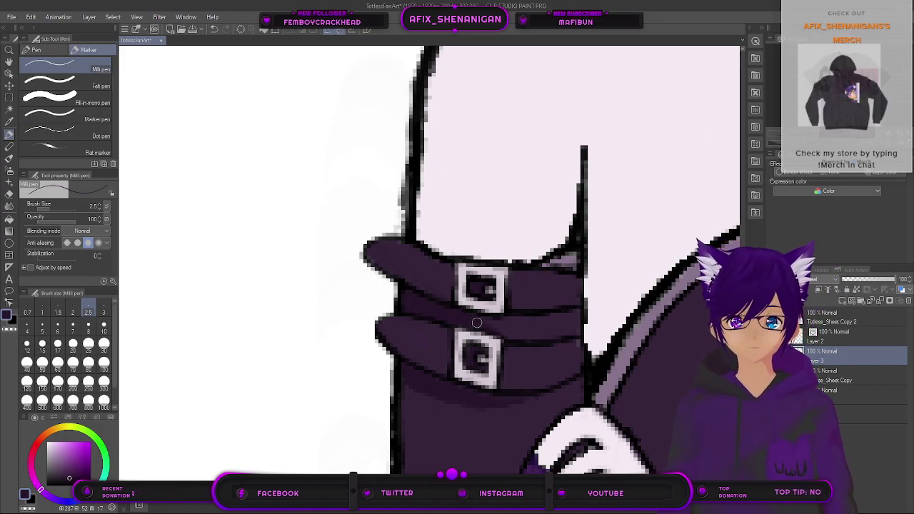
Step: Sample the bright purple hair highlight from a head on the reference sheet as the Milli pen's colour
scroll(516, 331, down, 4)
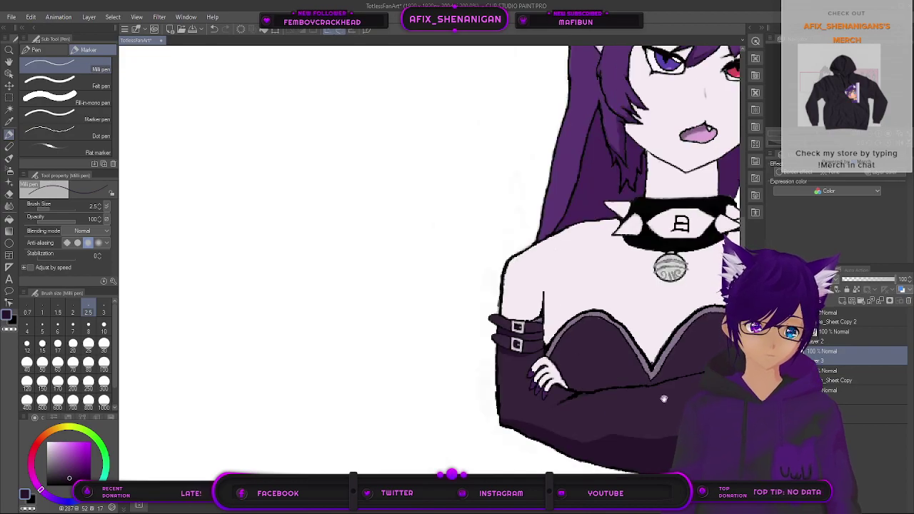
drag(671, 399, 400, 357)
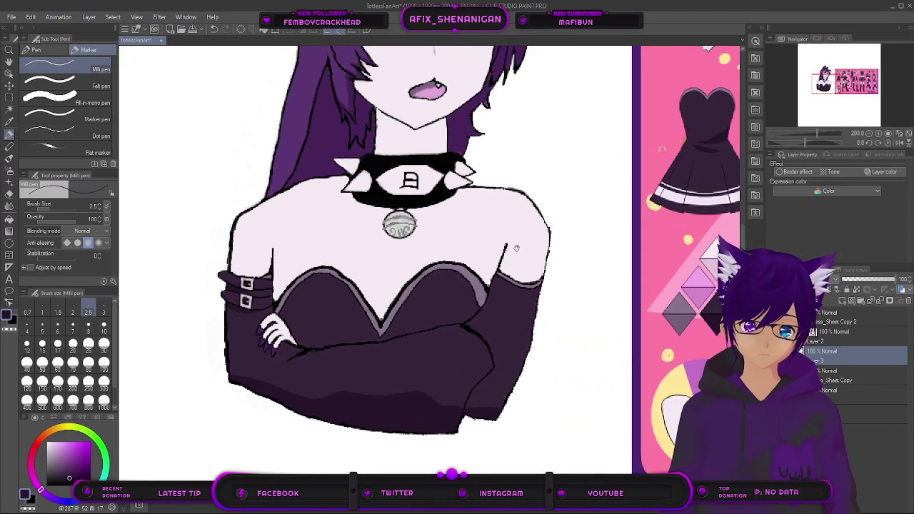
scroll(513, 251, down, 2)
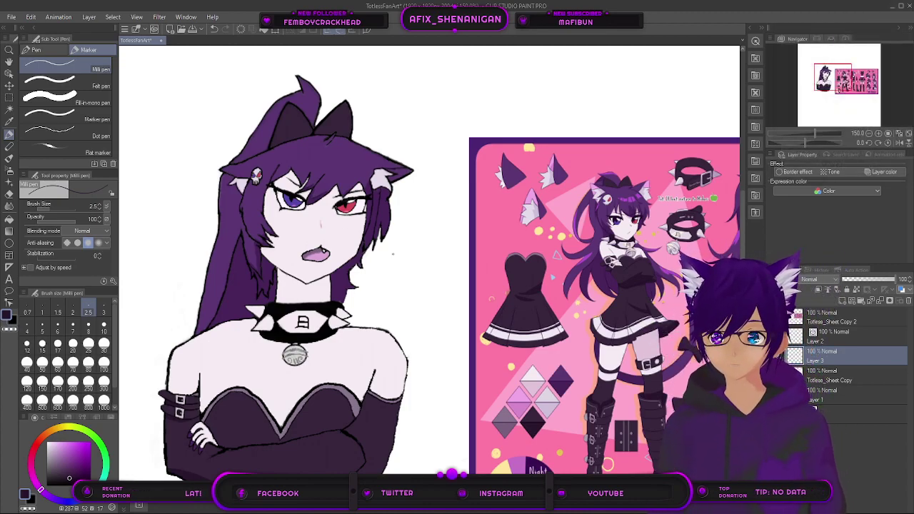
drag(564, 291, 457, 308)
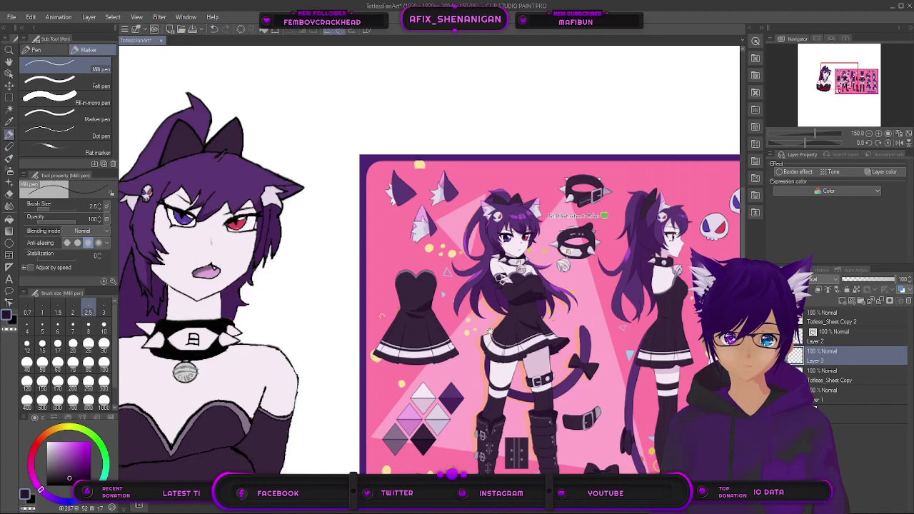
drag(576, 328, 385, 339)
drag(569, 352, 392, 369)
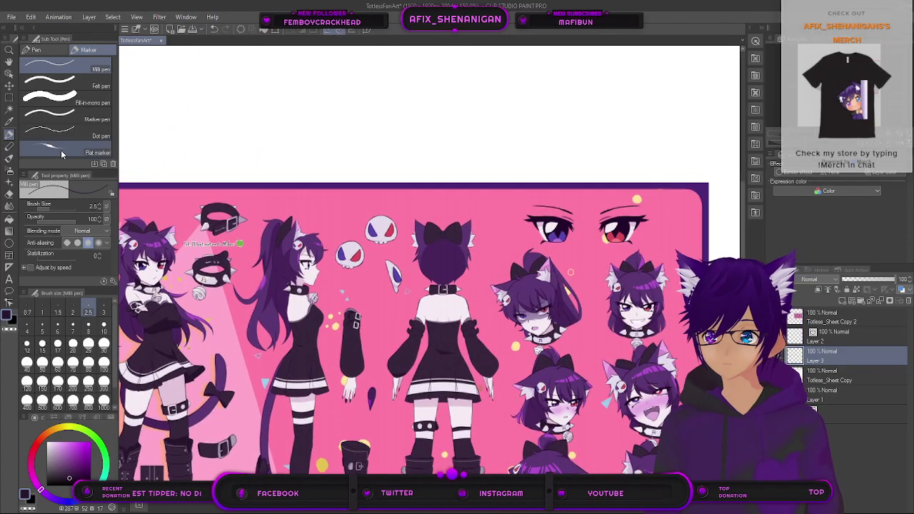
key(i)
drag(575, 374, 488, 359)
scroll(569, 271, up, 1)
scroll(567, 269, up, 5)
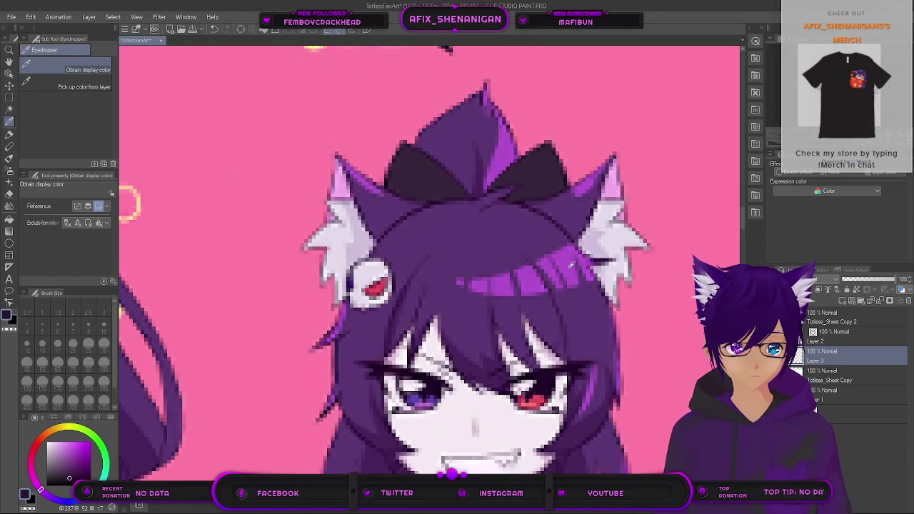
click(570, 263)
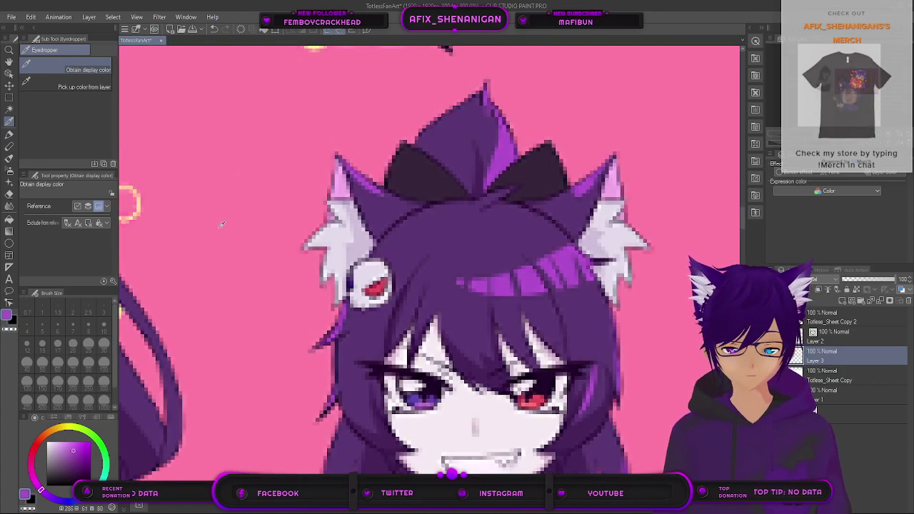
click(8, 134)
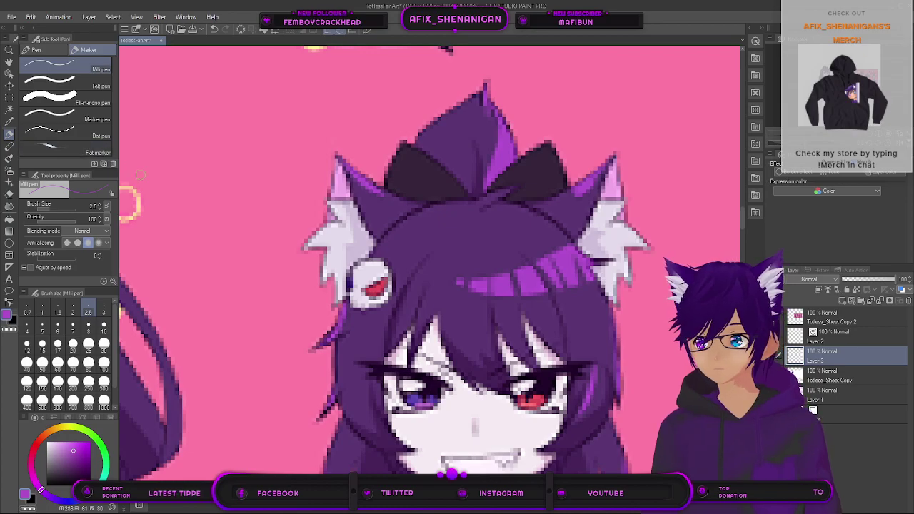
Step: Compare the hair highlights and strand lines on the reference sheet's heads with the hair in the drawing
scroll(262, 271, down, 5)
drag(214, 323, 573, 284)
drag(263, 302, 643, 353)
mouse_move(136, 214)
mouse_down()
mouse_move(470, 212)
mouse_move(296, 286)
mouse_up()
scroll(276, 278, up, 2)
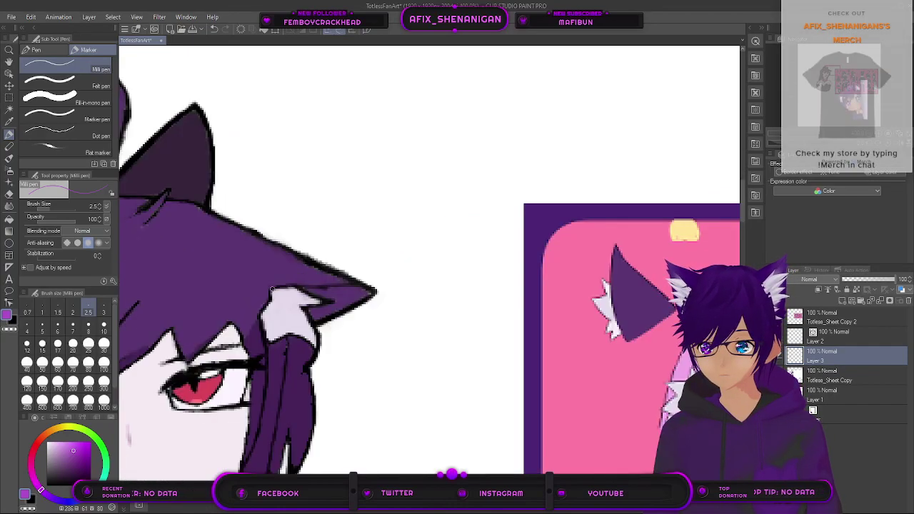
scroll(270, 293, down, 2)
drag(586, 382, 308, 357)
mouse_move(597, 387)
mouse_down()
mouse_move(346, 351)
mouse_move(364, 384)
mouse_move(500, 377)
mouse_up()
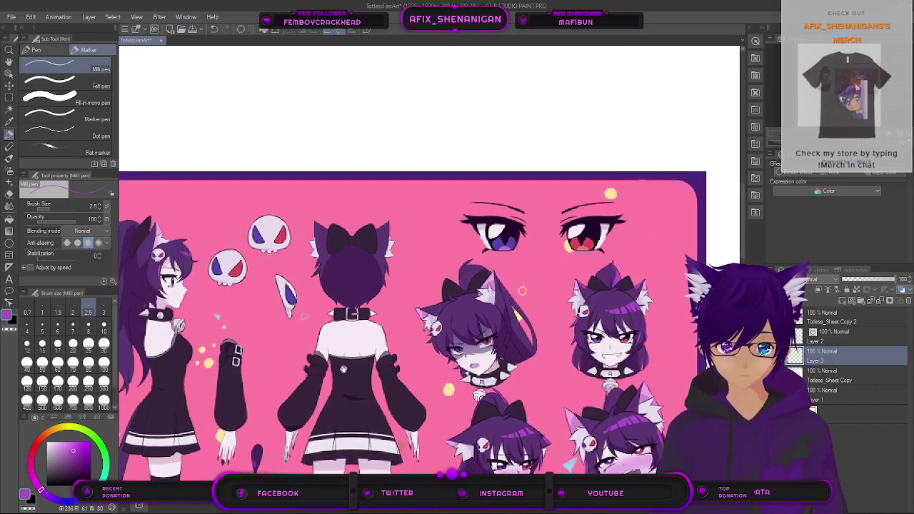
drag(236, 361, 488, 377)
drag(171, 342, 510, 355)
drag(277, 332, 419, 338)
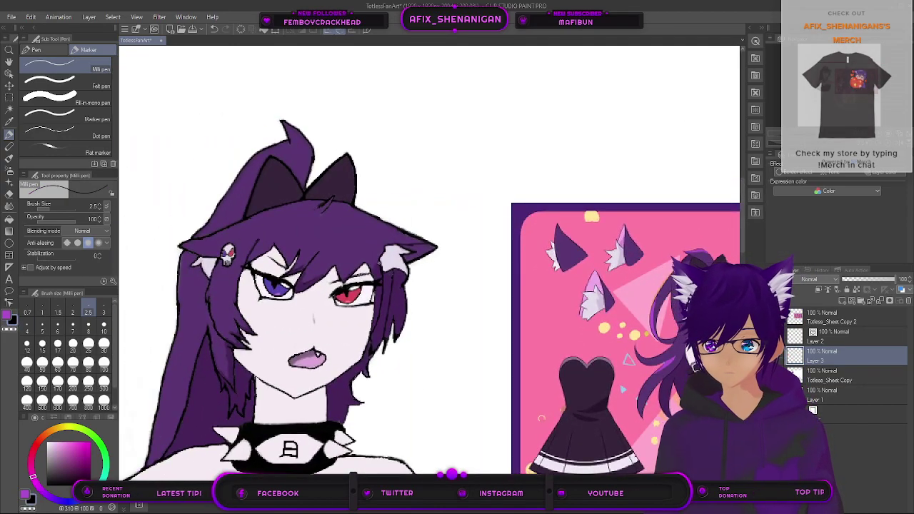
scroll(369, 259, up, 2)
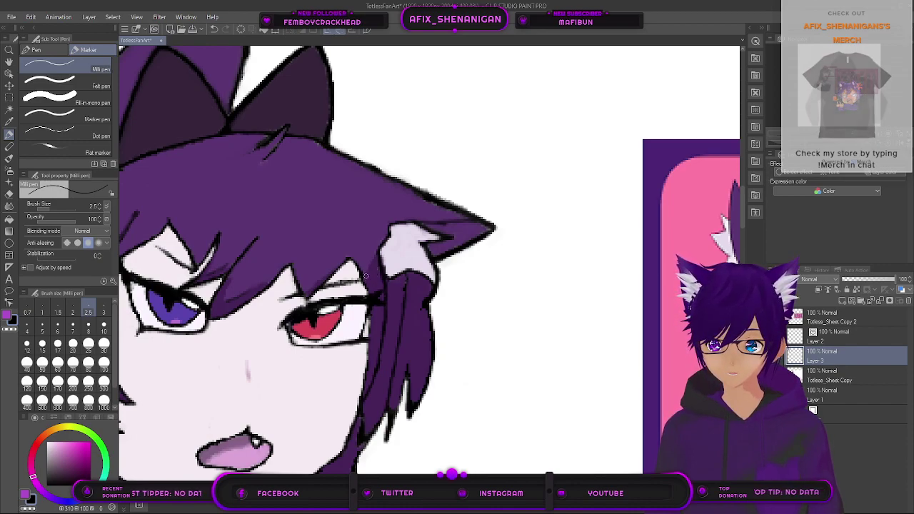
key(bracketleft)
key(bracketleft)
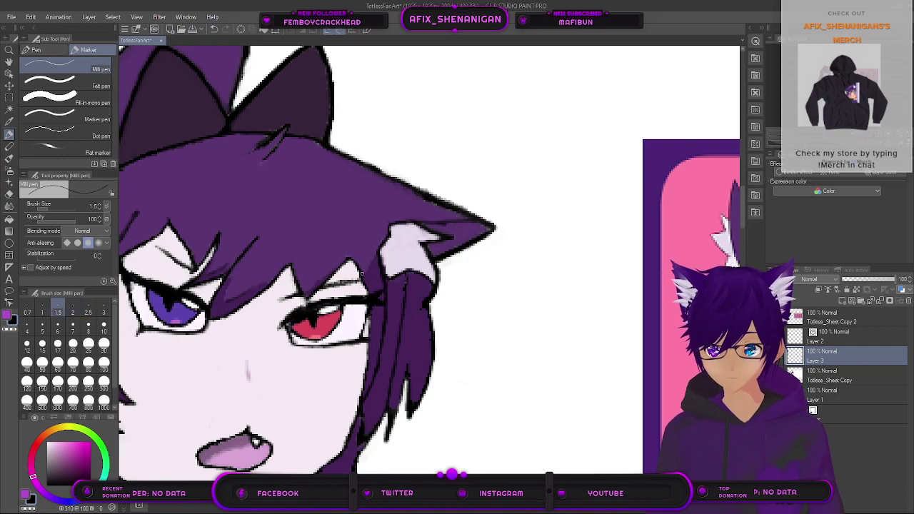
click(11, 148)
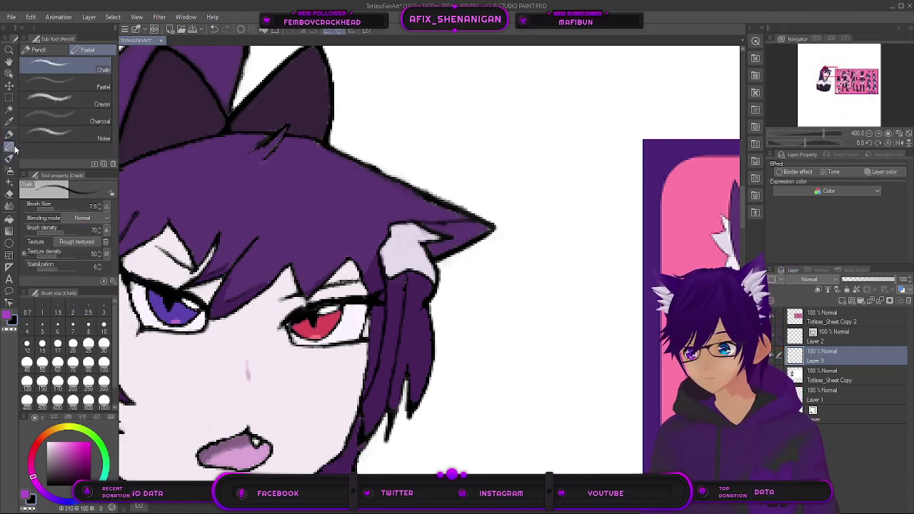
click(47, 53)
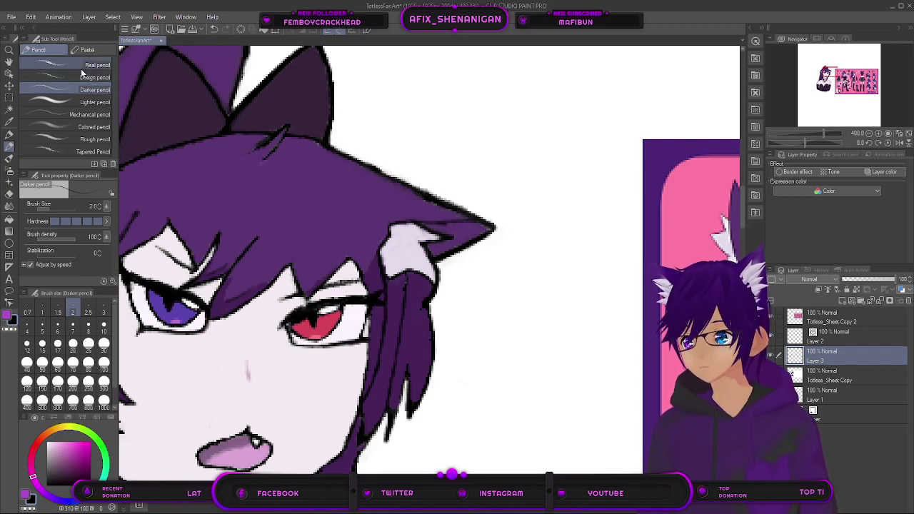
click(88, 140)
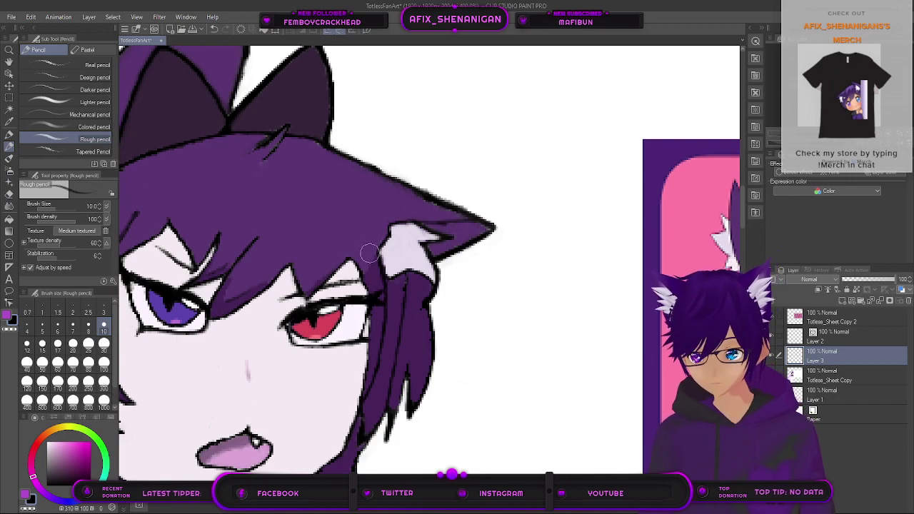
key(bracketleft)
key(bracketleft)
key(bracketleft)
key(bracketleft)
key(bracketleft)
key(bracketleft)
key(bracketleft)
key(bracketleft)
key(bracketleft)
key(bracketleft)
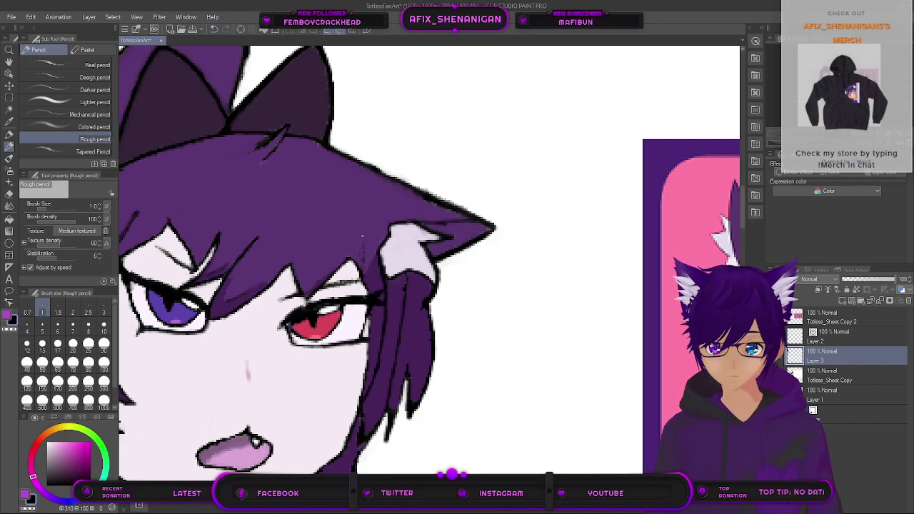
click(215, 30)
click(215, 31)
click(216, 31)
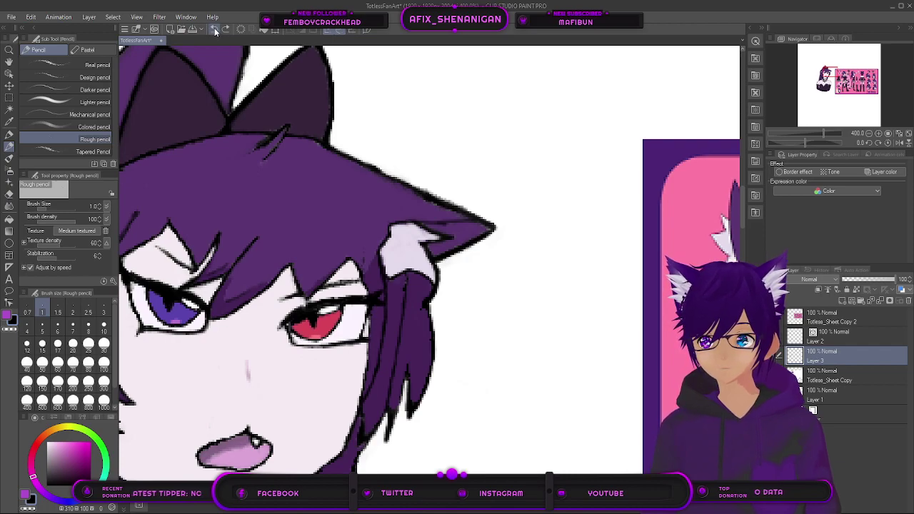
click(214, 29)
click(214, 29)
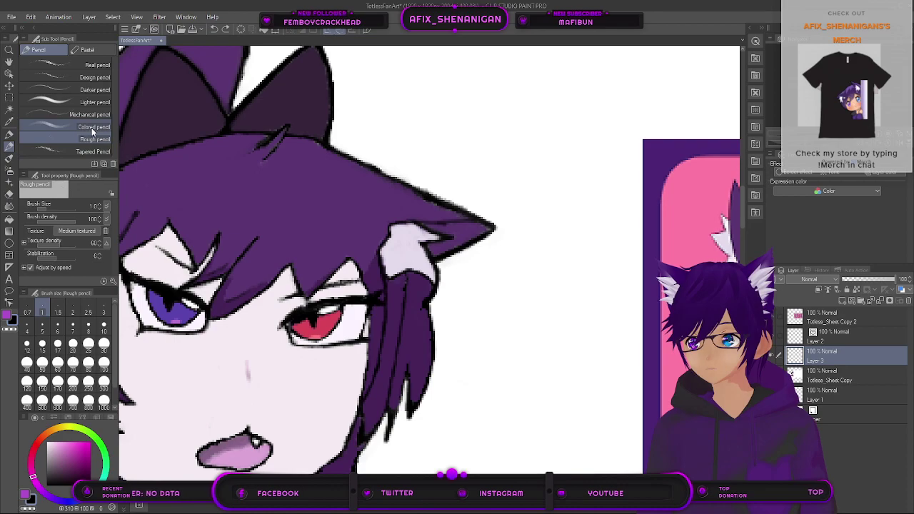
Step: Draw thin black strand lines through the bangs with the Darker pencil at size 2, following the reference sheet
click(88, 91)
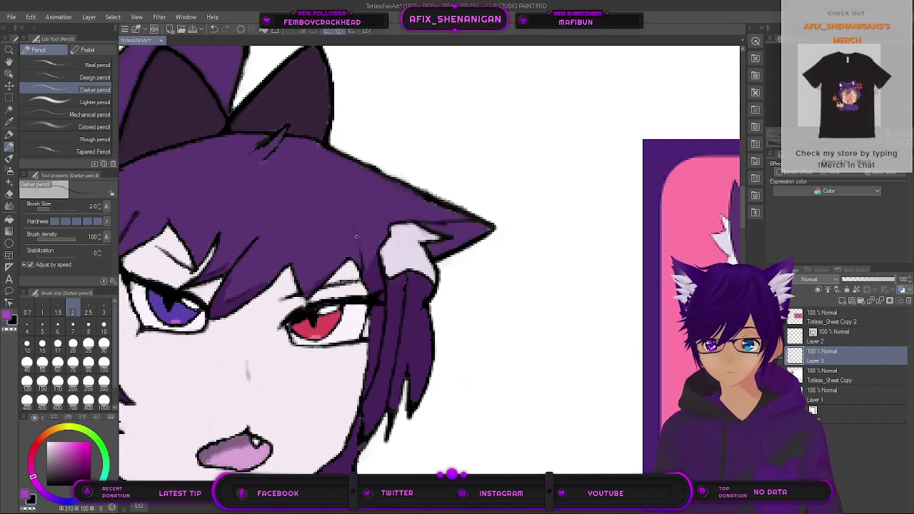
scroll(361, 273, down, 4)
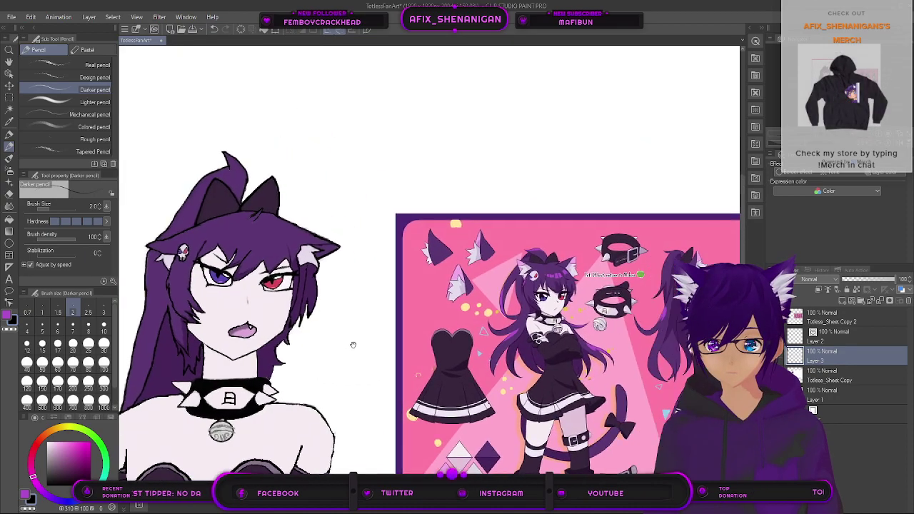
drag(353, 345, 281, 352)
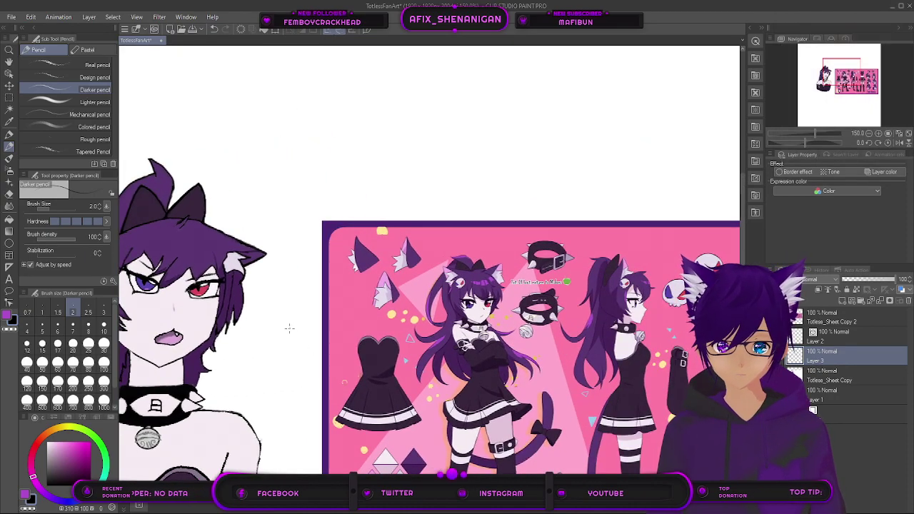
scroll(289, 329, up, 5)
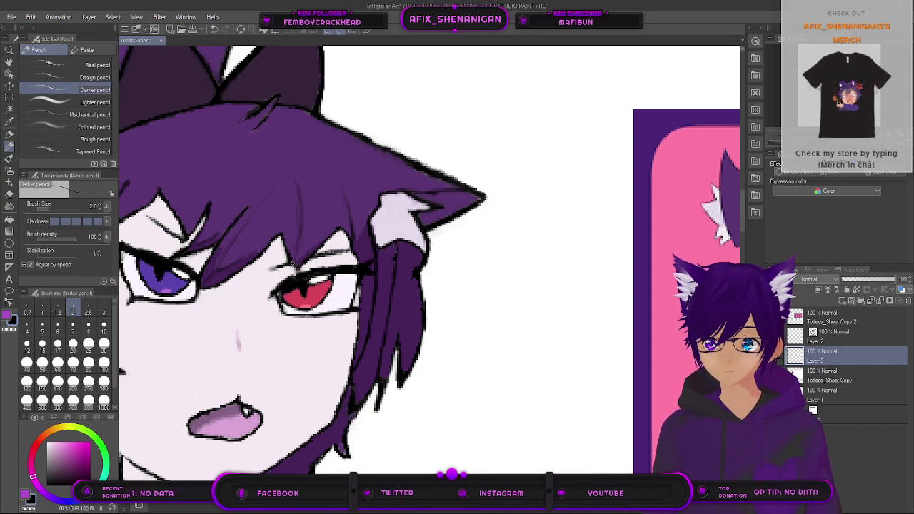
scroll(292, 216, down, 2)
drag(534, 318, 357, 319)
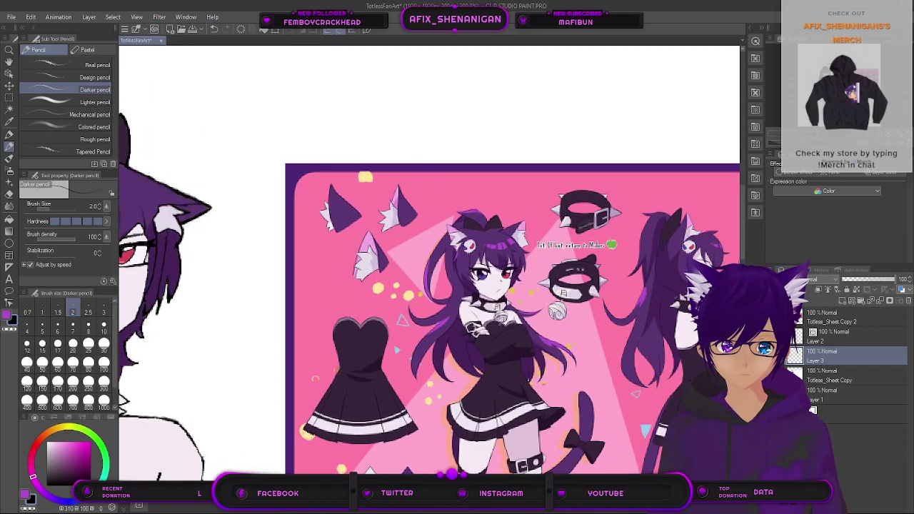
drag(349, 315, 541, 306)
scroll(201, 193, up, 2)
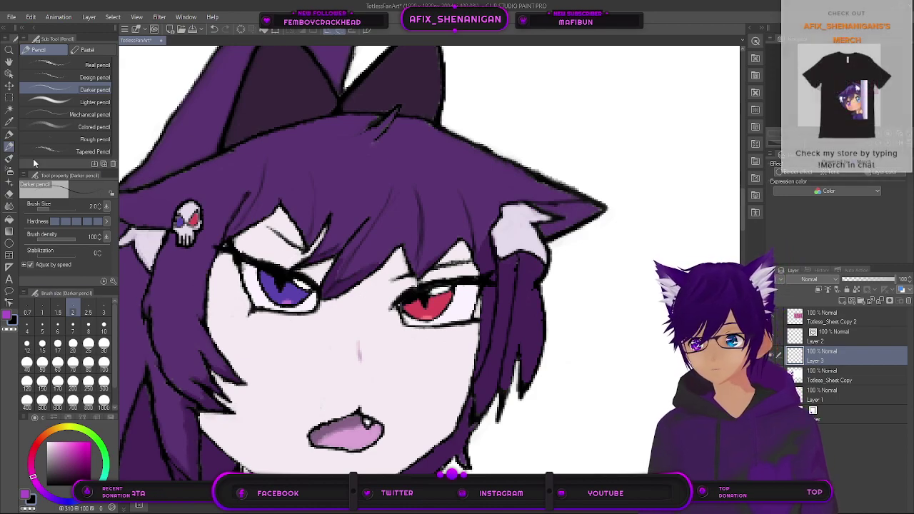
Step: Return to the Milli pen with the bright purple highlight colour and set its size to 5
click(10, 122)
click(6, 314)
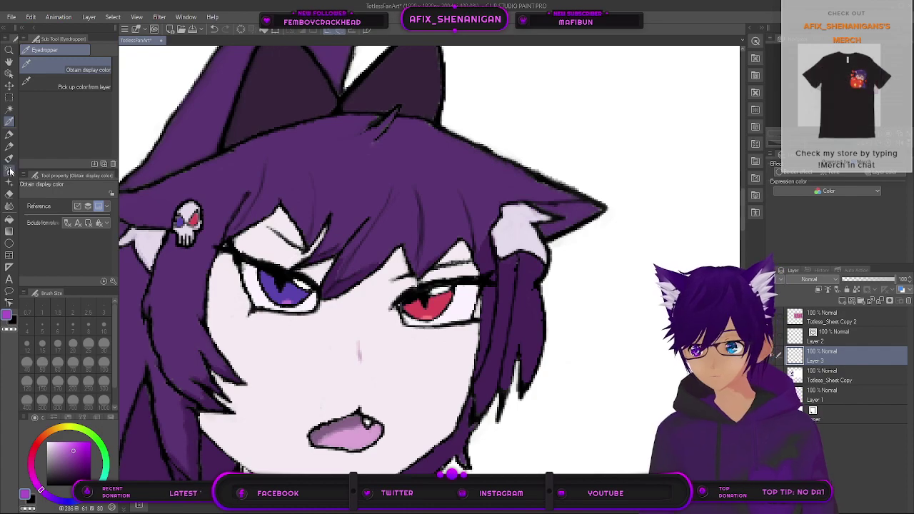
click(11, 135)
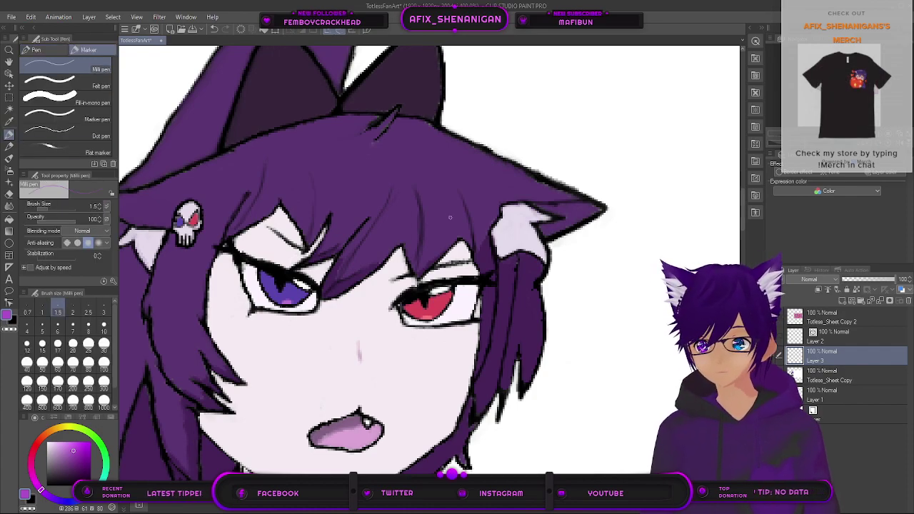
key(bracketright)
key(bracketright)
key(bracketright)
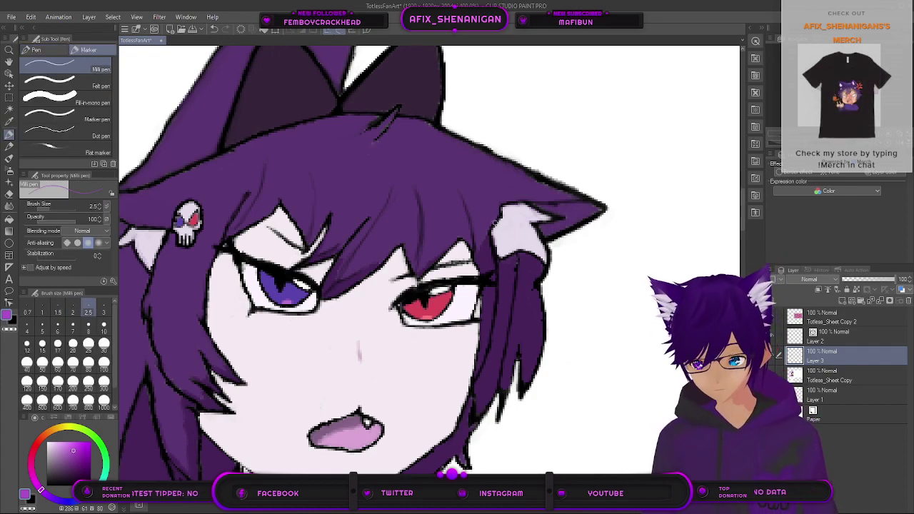
key(bracketright)
key(bracketright)
scroll(494, 223, down, 5)
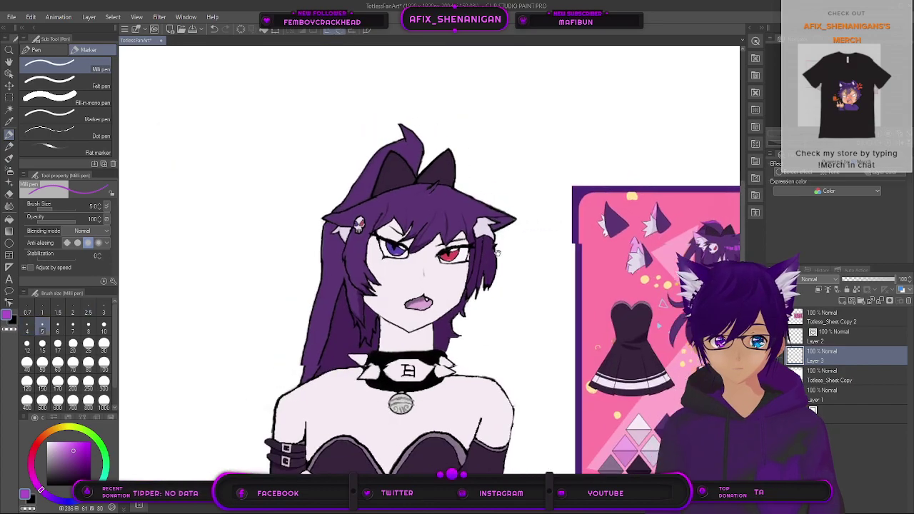
scroll(363, 288, up, 2)
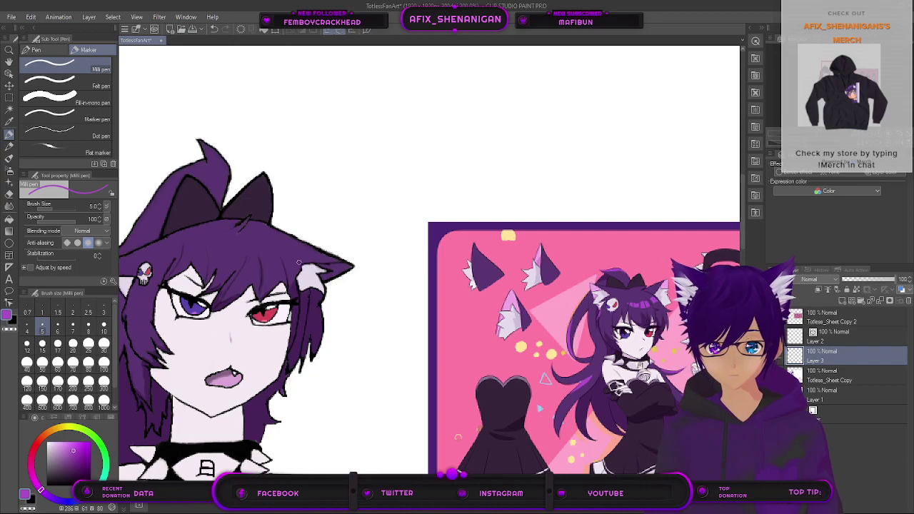
Step: Add a fine black strand line in the hair above the ear fur beside the red eye, using the Milli pen at size 0.7
click(14, 321)
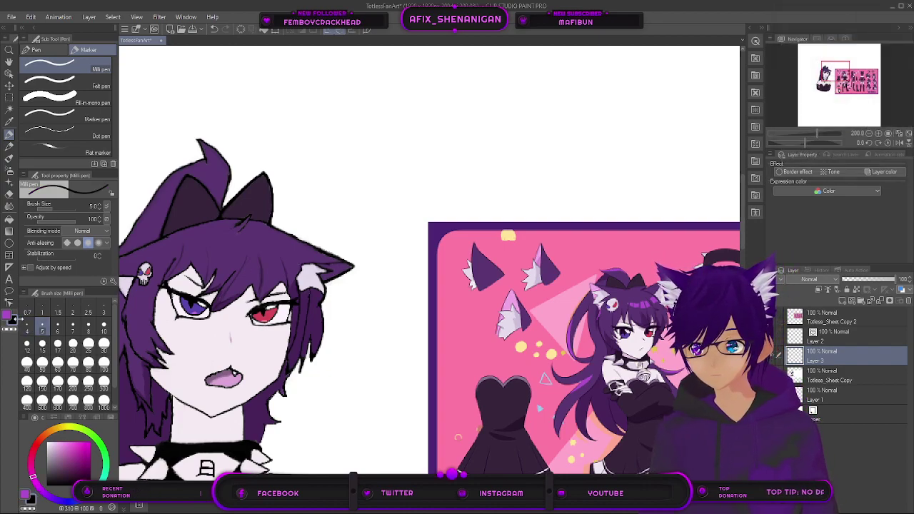
key(bracketleft)
key(bracketleft)
key(bracketleft)
key(bracketleft)
key(bracketleft)
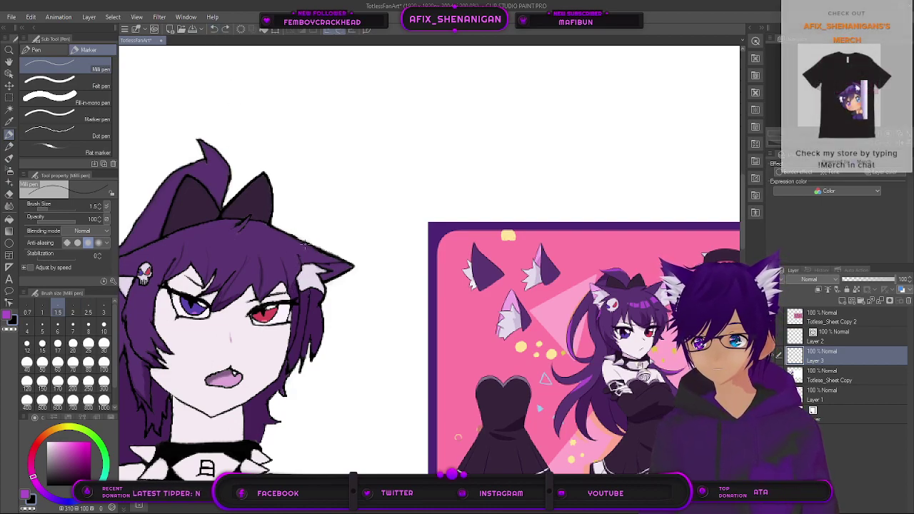
key(bracketleft)
key(bracketleft)
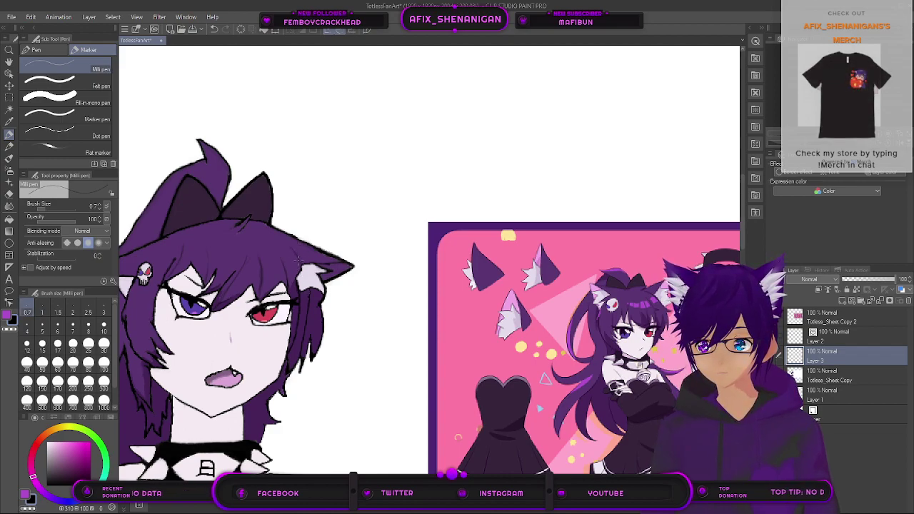
Step: Paint a row of bright purple highlight blocks between the strand lines above the red eye with the Milli pen at size 6
click(7, 314)
key(bracketright)
key(bracketright)
key(bracketright)
key(bracketright)
key(bracketright)
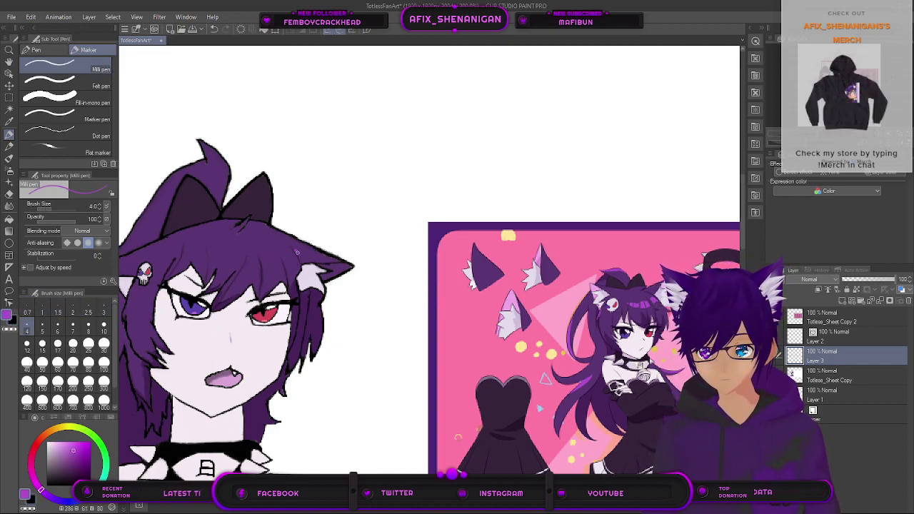
scroll(300, 264, down, 2)
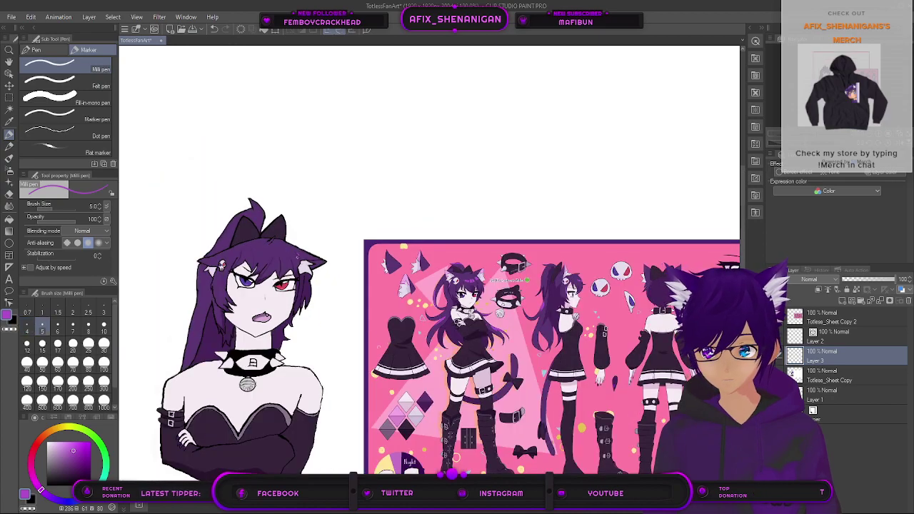
key(bracketright)
key(bracketright)
scroll(300, 261, up, 4)
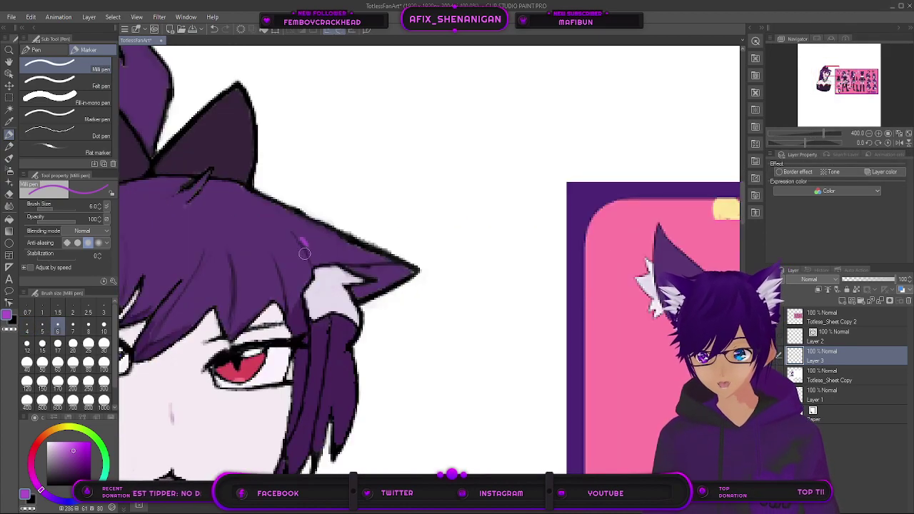
scroll(367, 266, down, 2)
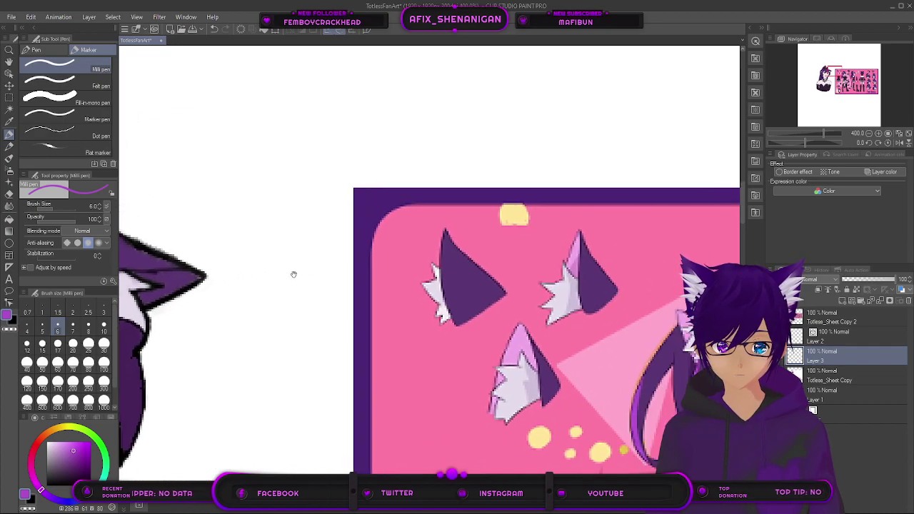
drag(281, 280, 332, 283)
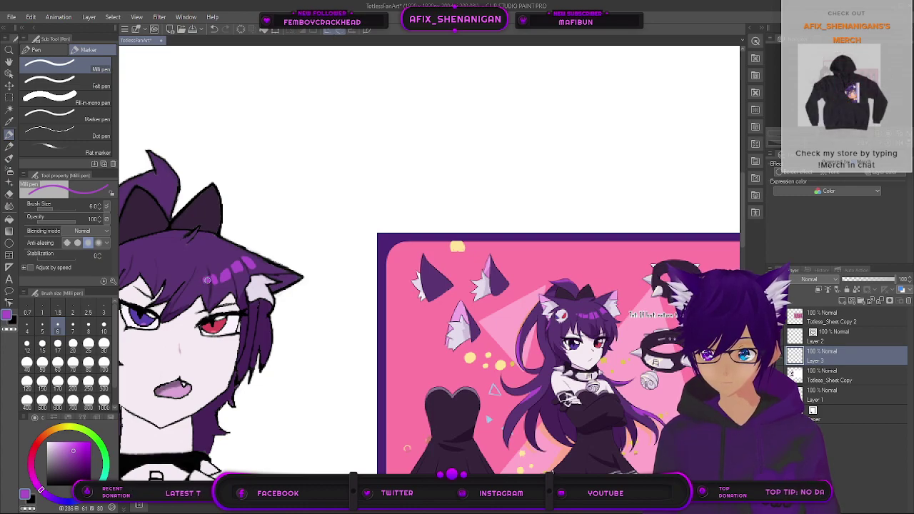
Step: Refine the highlight blocks and extend the row toward the middle of the bangs with the Milli pen at size 2.5
scroll(207, 280, up, 5)
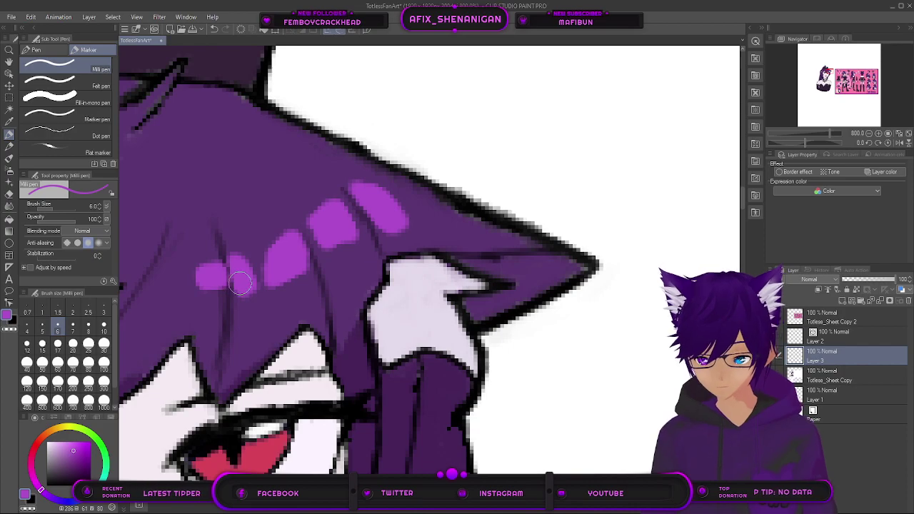
key(bracketleft)
key(bracketleft)
key(bracketleft)
key(bracketleft)
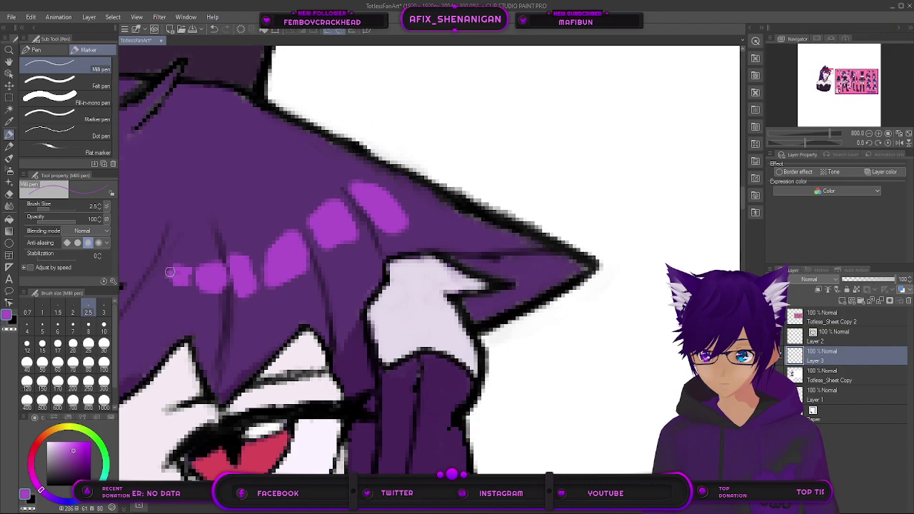
scroll(190, 278, down, 6)
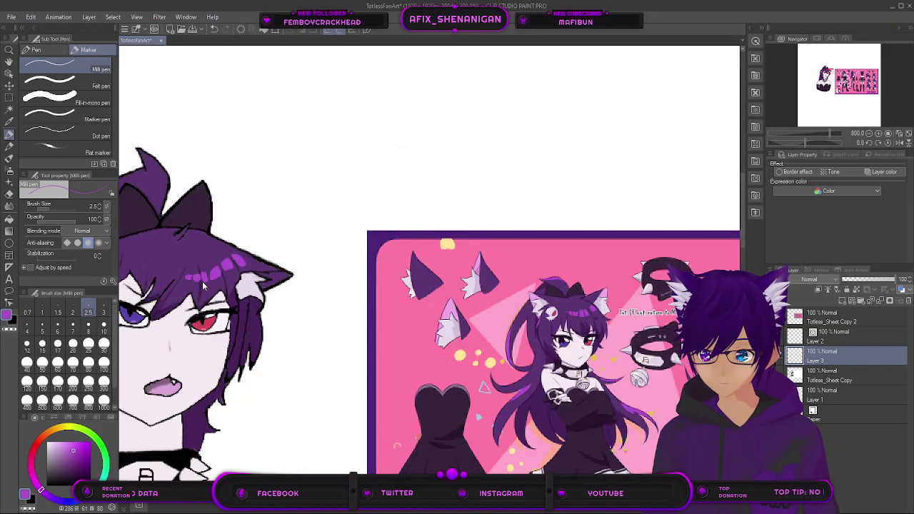
drag(225, 328, 299, 307)
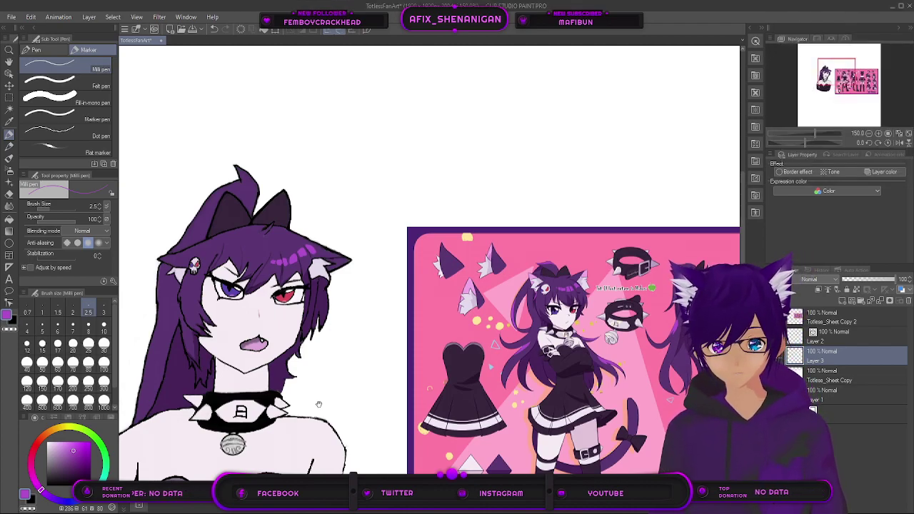
Step: Examine the shaded-face expression on the reference sheet and compare it with the drawn face
drag(422, 367, 294, 366)
drag(711, 442, 406, 375)
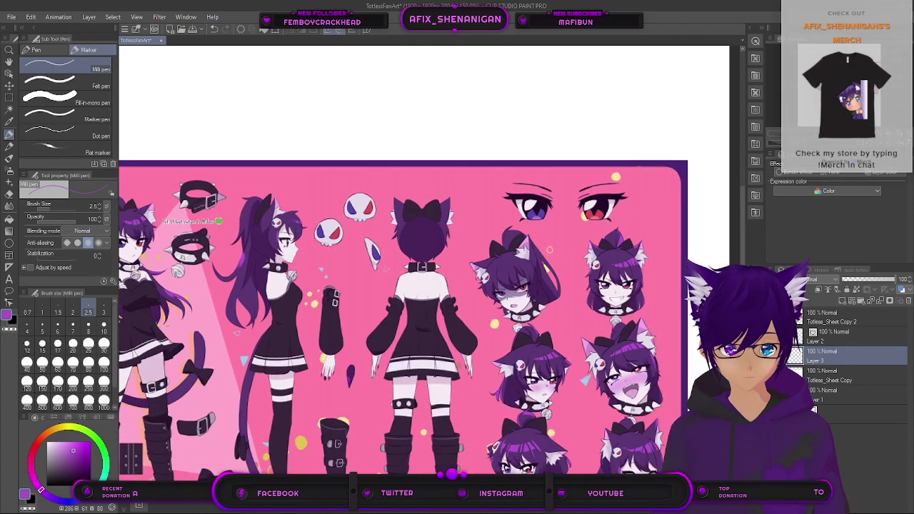
scroll(534, 340, up, 8)
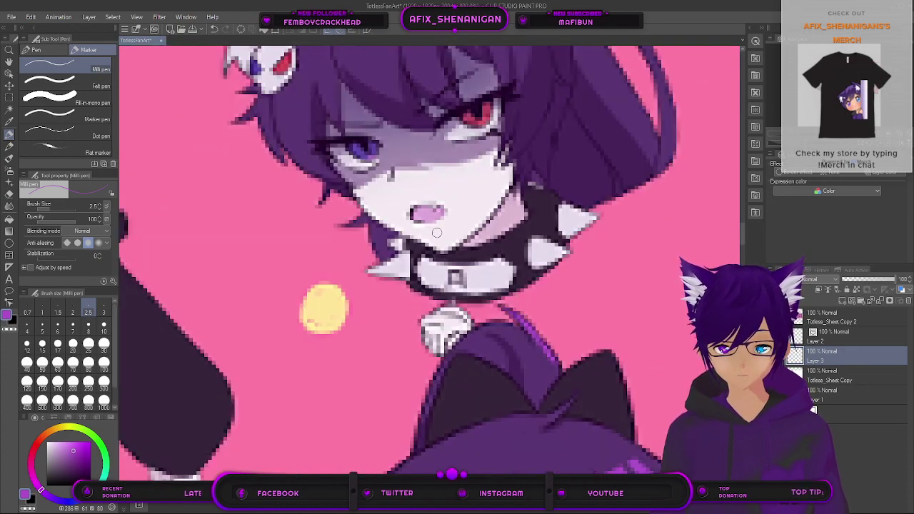
scroll(437, 232, down, 8)
scroll(227, 348, up, 2)
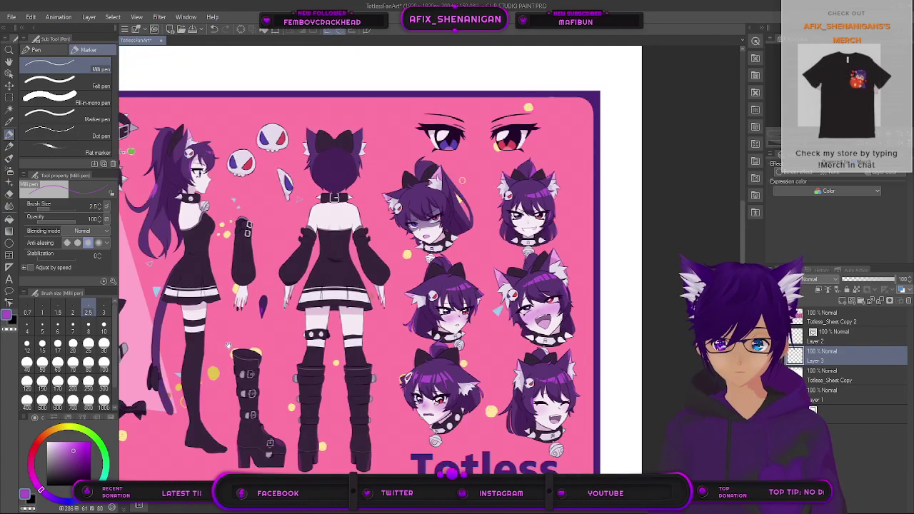
drag(227, 347, 464, 347)
drag(282, 359, 546, 360)
mouse_move(592, 298)
mouse_down()
mouse_move(334, 335)
mouse_move(429, 327)
mouse_up()
scroll(519, 297, up, 8)
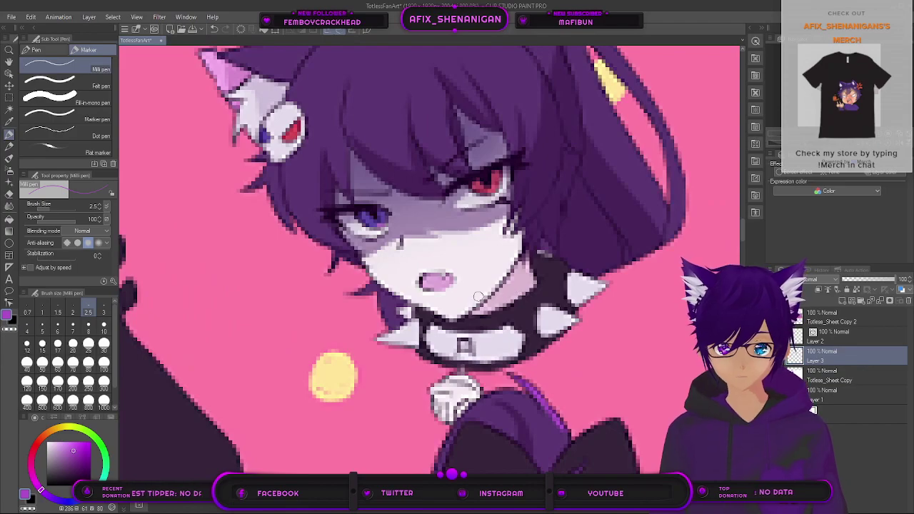
scroll(427, 294, down, 3)
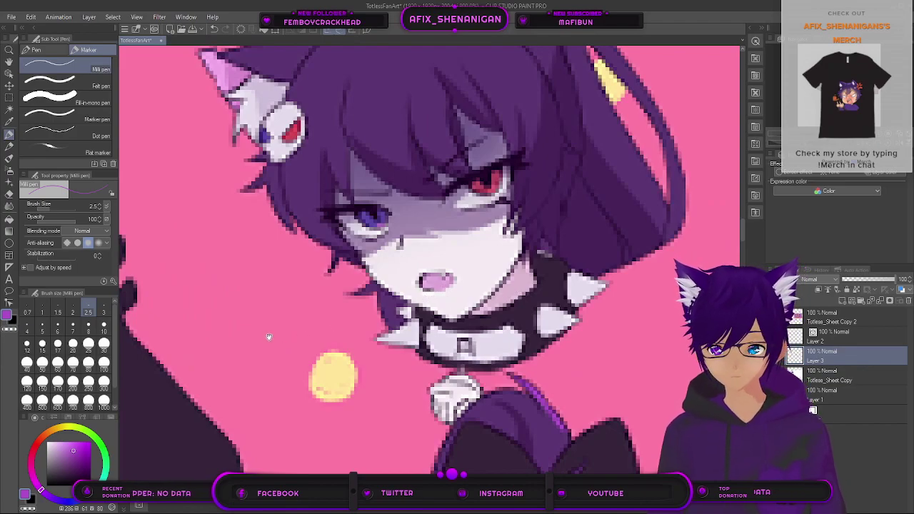
drag(271, 336, 455, 327)
scroll(375, 322, down, 3)
scroll(375, 322, down, 1)
drag(331, 350, 598, 323)
mouse_move(268, 330)
mouse_down()
mouse_move(457, 338)
mouse_move(512, 328)
mouse_up()
scroll(340, 262, up, 3)
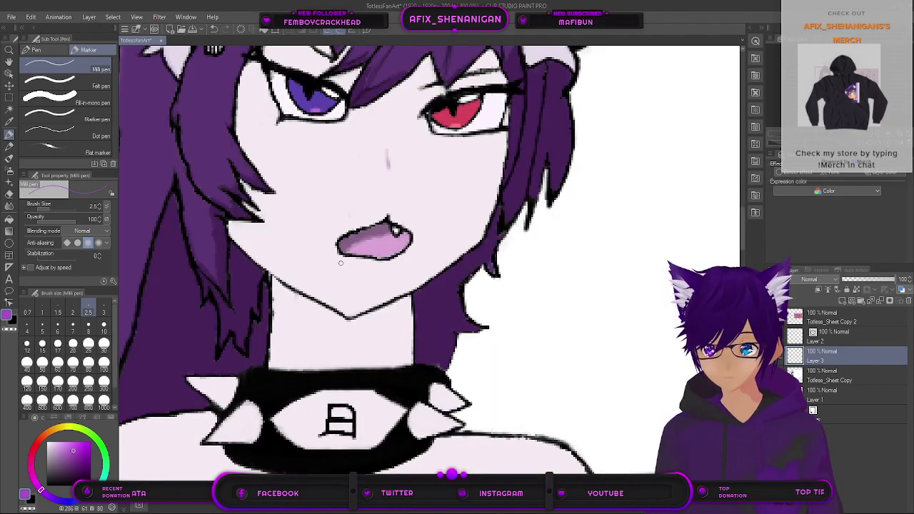
Step: Switch to black and extend the mouth's outline at its purple-eye-side corner with the Milli pen at size 2.5
click(12, 320)
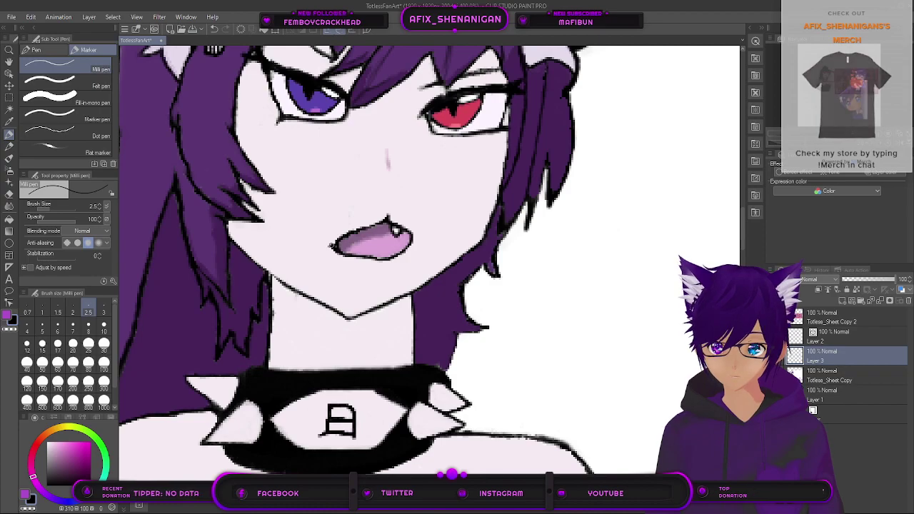
scroll(353, 237, down, 5)
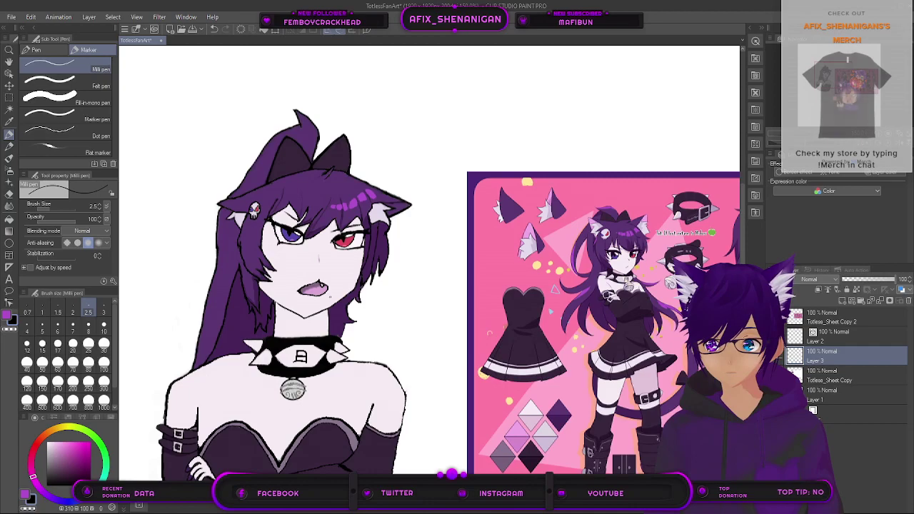
scroll(323, 289, up, 5)
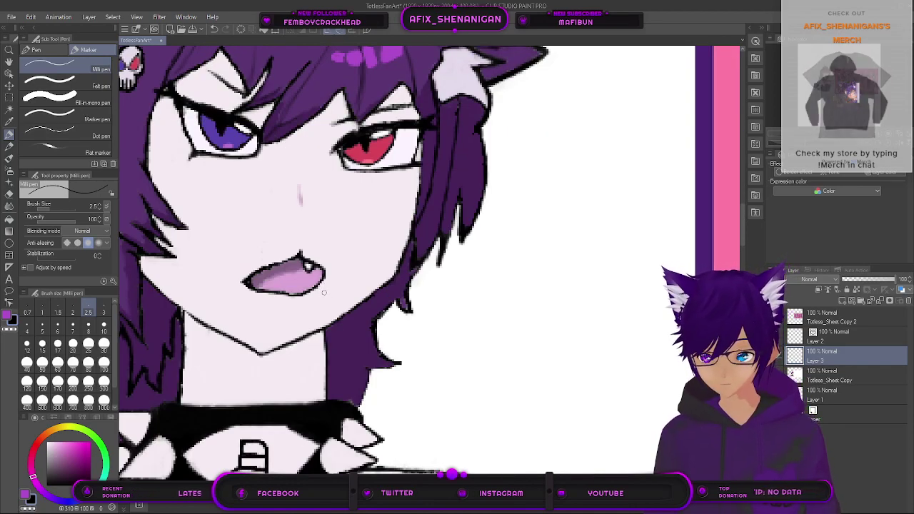
Step: Try to draw a thin curved crease beside the fang-side corner of the mouth with the Milli pen at size 1
key(bracketleft)
key(bracketleft)
key(bracketleft)
key(bracketleft)
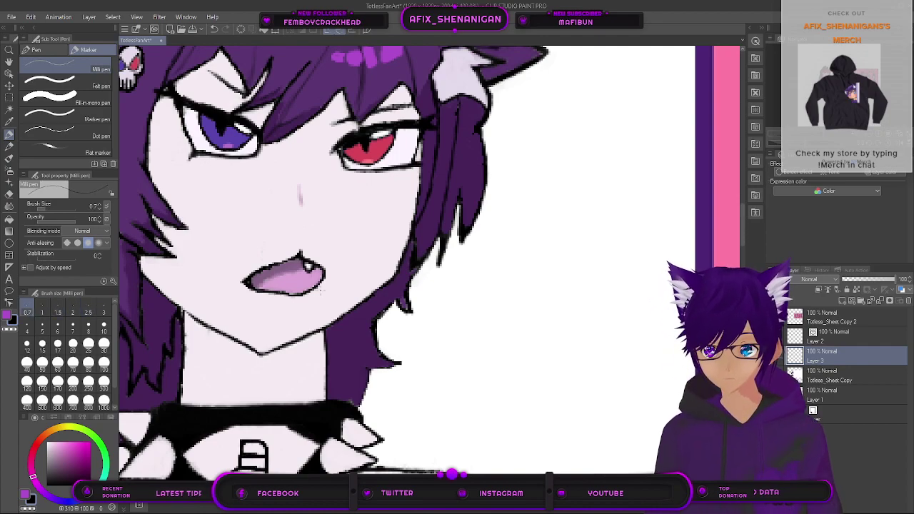
key(bracketright)
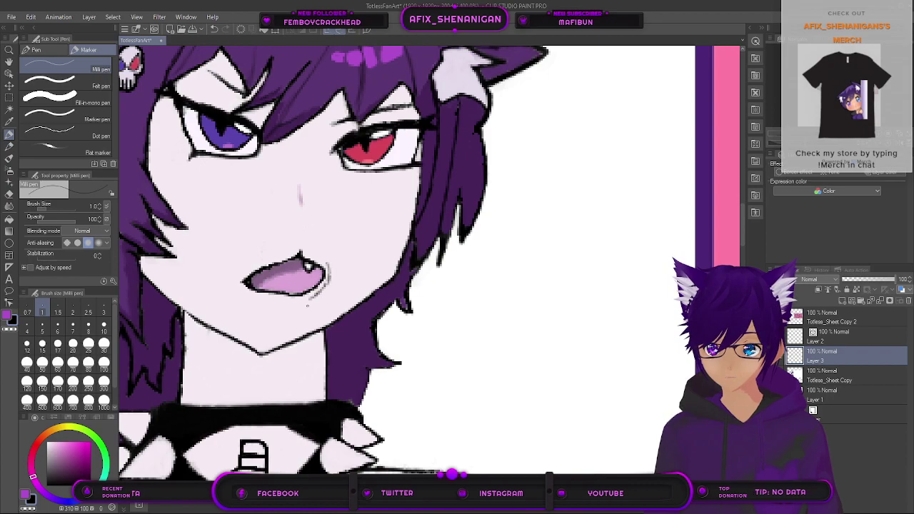
click(212, 33)
Step: Sample a muted purple shadow colour from the reference sheet with the Eyedropper
scroll(205, 51, down, 4)
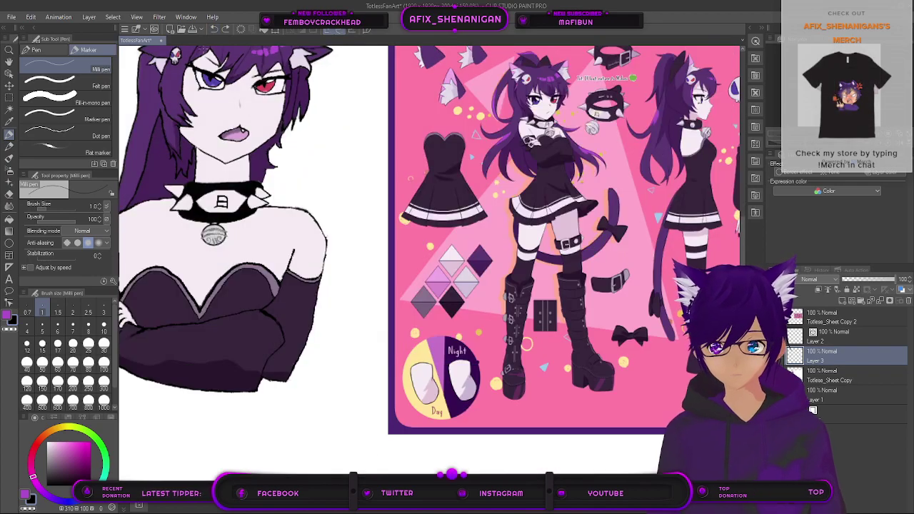
drag(371, 284, 251, 446)
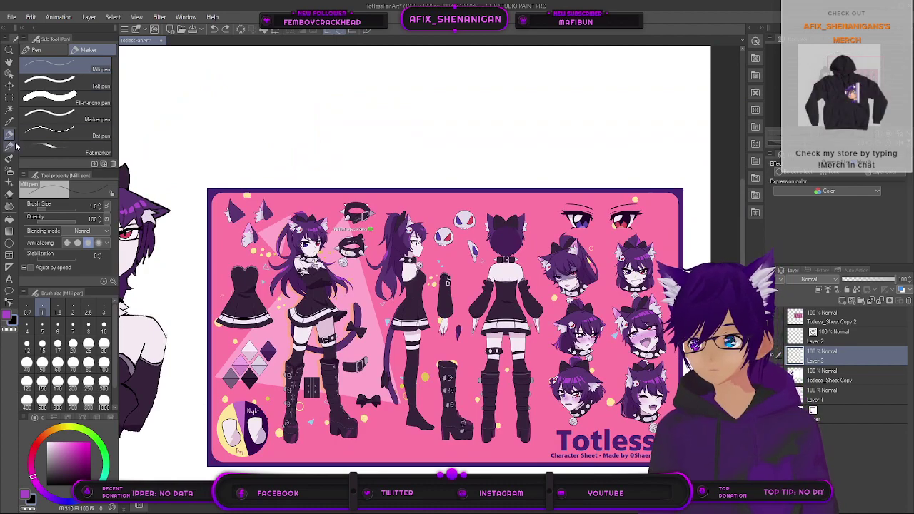
click(9, 121)
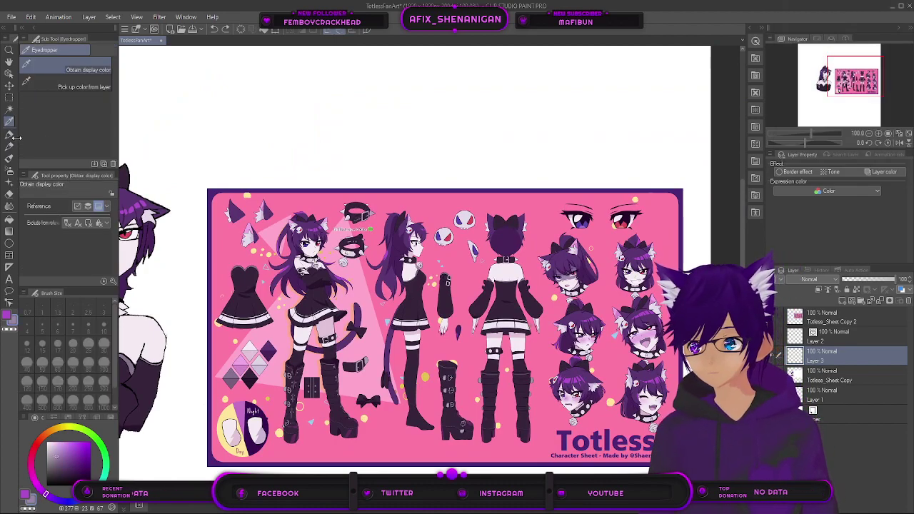
Step: Switch to the Highlight airbrush for the face and reduce its size to 10
click(10, 158)
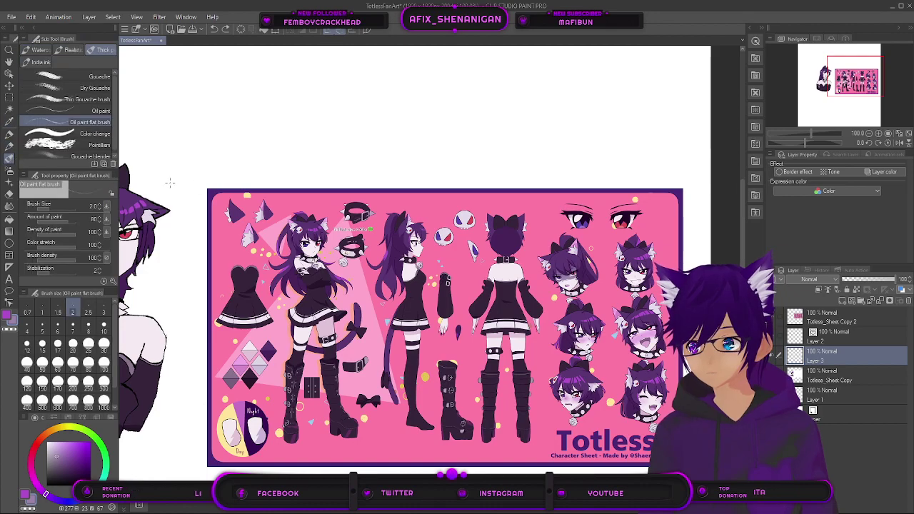
click(10, 146)
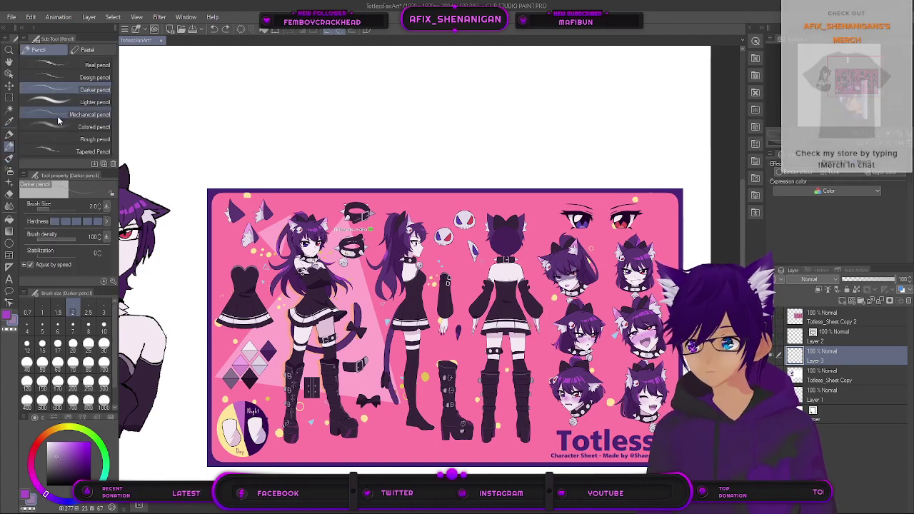
click(10, 172)
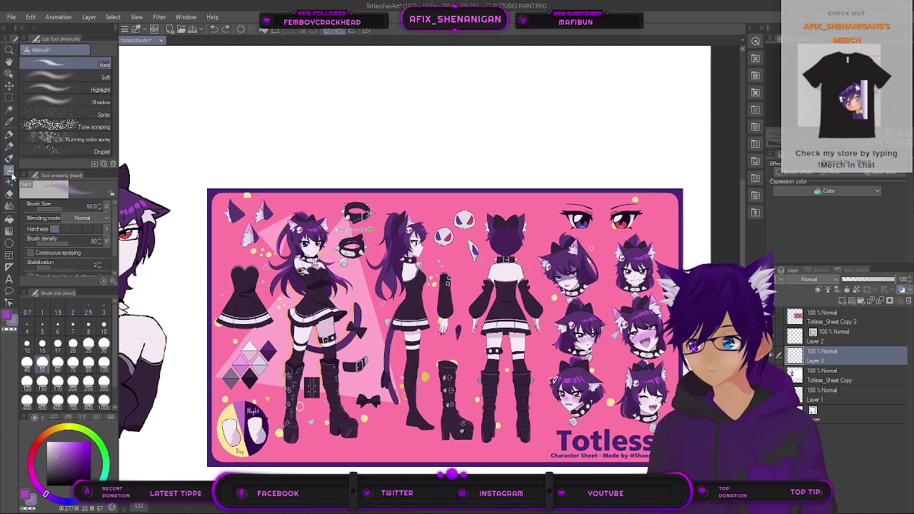
click(95, 90)
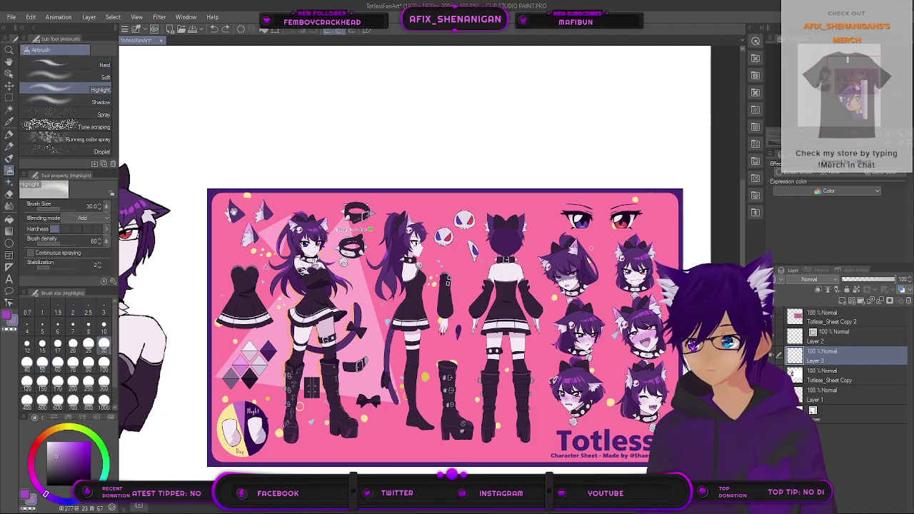
drag(233, 209, 522, 245)
scroll(477, 241, up, 4)
drag(276, 275, 410, 183)
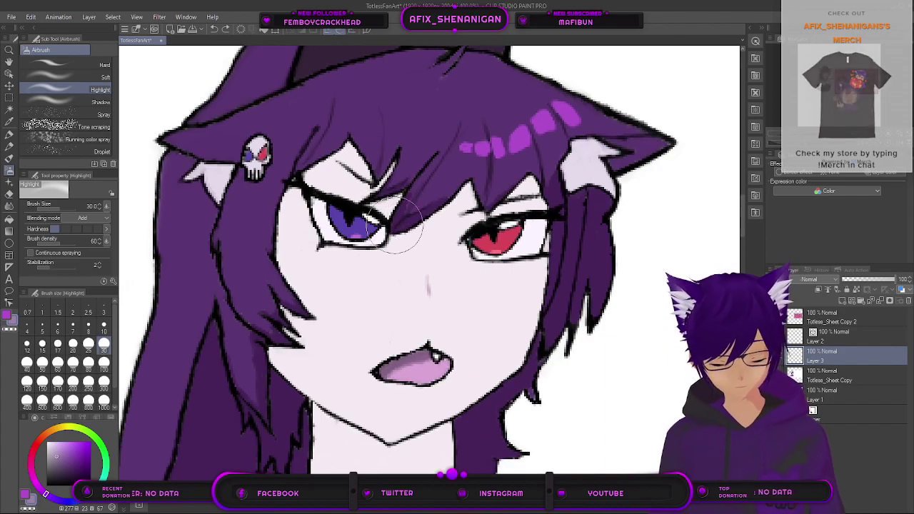
key(bracketleft)
key(bracketleft)
key(bracketleft)
key(bracketleft)
key(bracketleft)
key(bracketleft)
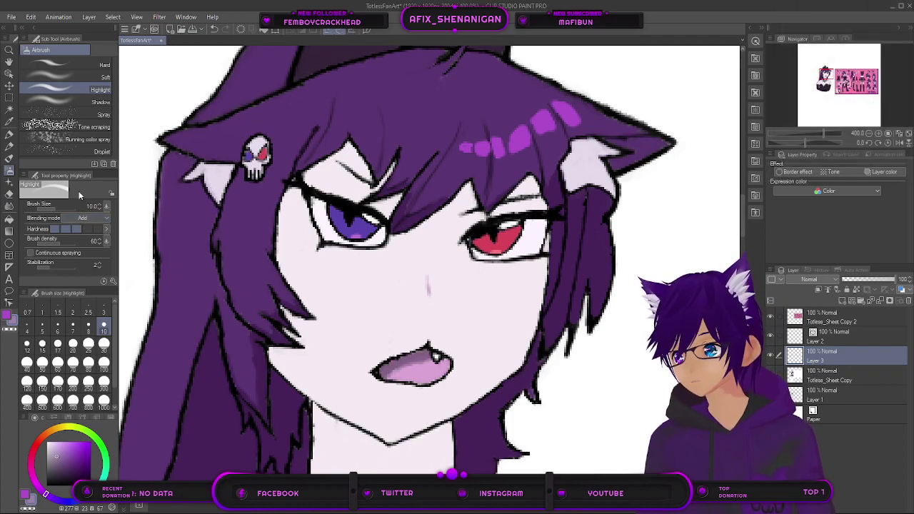
Step: Try a soft shadow patch on the cheek below the purple eye with the Shadow airbrush at size 15
click(92, 104)
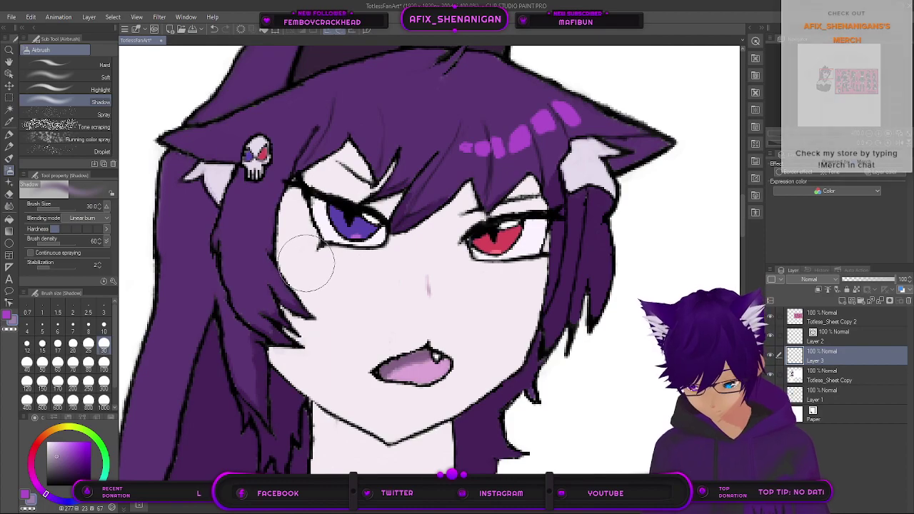
key(bracketleft)
key(bracketleft)
key(bracketleft)
mouse_move(300, 270)
mouse_down()
mouse_move(339, 246)
mouse_move(310, 268)
mouse_up()
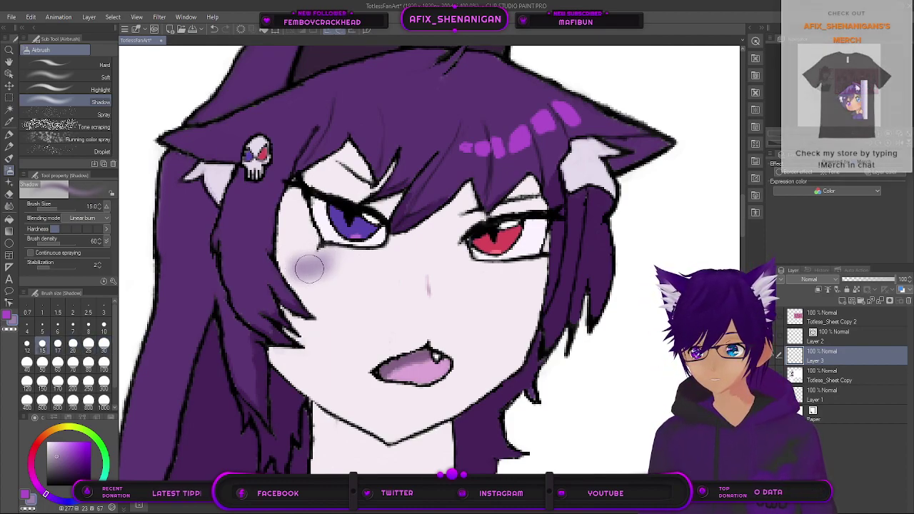
click(213, 29)
Step: Paint a purple shadow band from the cheek to the red eye and shade above that eye, using the Shadow airbrush at size 8
key(bracketleft)
key(bracketleft)
key(bracketleft)
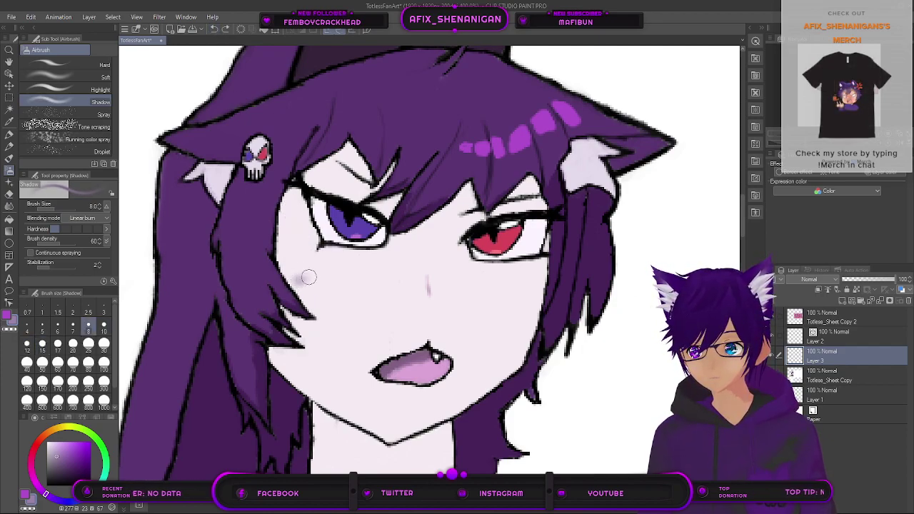
mouse_move(296, 281)
mouse_down()
mouse_move(343, 270)
mouse_move(288, 284)
mouse_move(451, 239)
mouse_up()
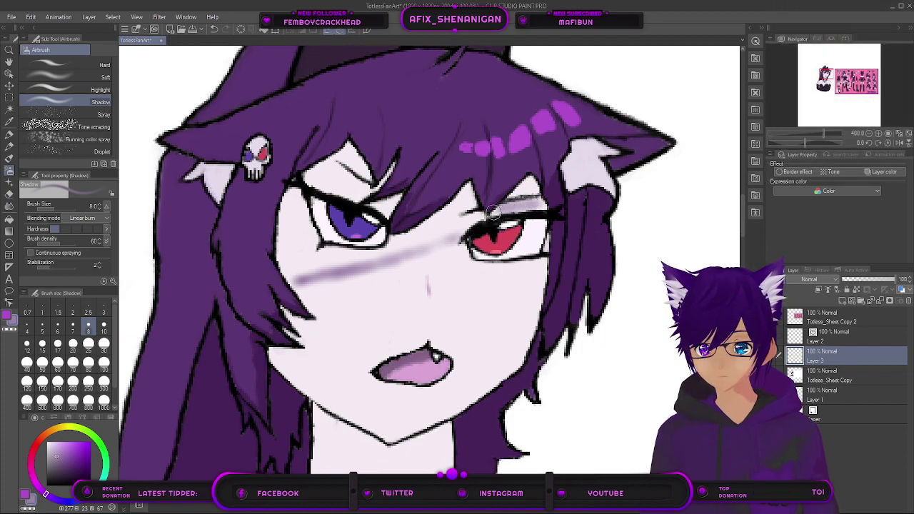
drag(491, 212, 538, 202)
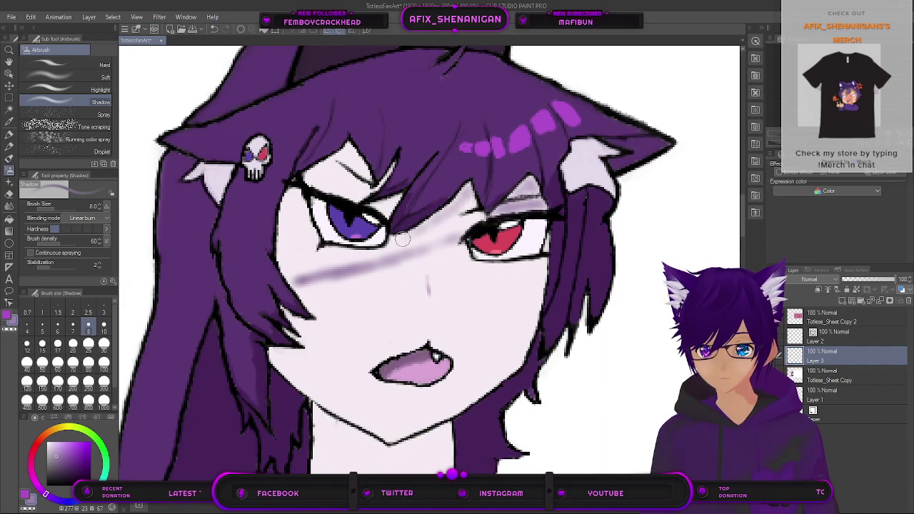
Step: Fill the shadow between the band and the bangs, around the purple eye and over the forehead above it
mouse_move(393, 241)
mouse_down()
mouse_move(399, 250)
mouse_move(464, 225)
mouse_move(426, 233)
mouse_up()
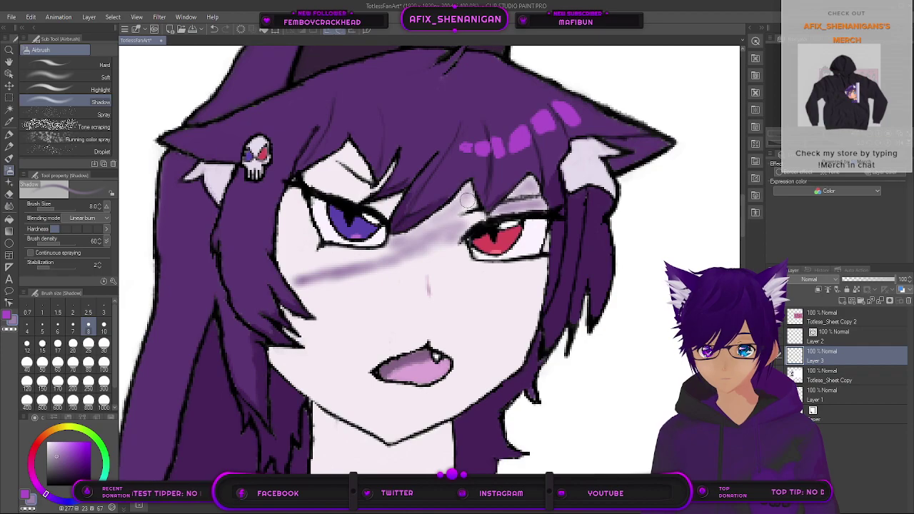
mouse_move(454, 222)
mouse_down()
mouse_move(399, 243)
mouse_move(458, 234)
mouse_move(422, 252)
mouse_move(274, 269)
mouse_up()
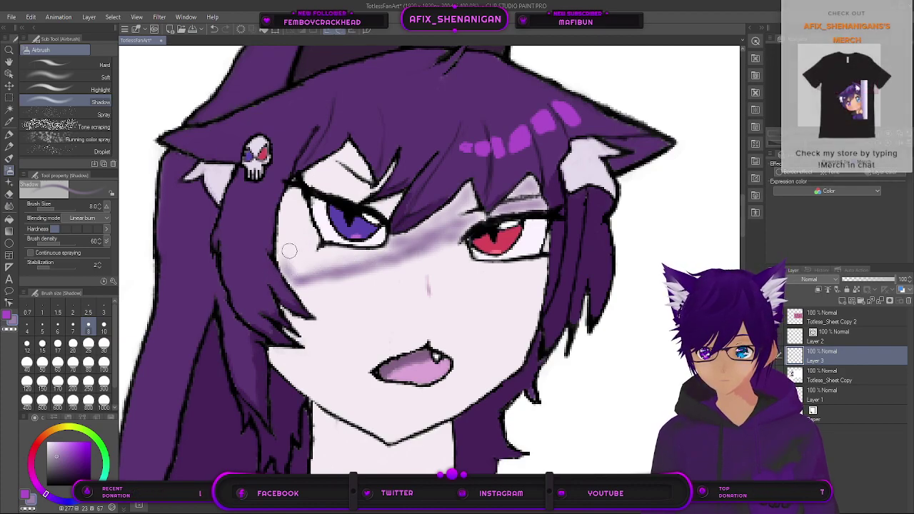
mouse_move(308, 264)
mouse_down()
mouse_move(282, 238)
mouse_move(294, 192)
mouse_move(308, 236)
mouse_move(295, 217)
mouse_move(304, 250)
mouse_move(288, 212)
mouse_move(303, 271)
mouse_move(292, 271)
mouse_move(284, 252)
mouse_move(321, 268)
mouse_move(316, 256)
mouse_move(342, 264)
mouse_move(401, 250)
mouse_move(374, 262)
mouse_move(365, 260)
mouse_move(384, 257)
mouse_move(336, 257)
mouse_up()
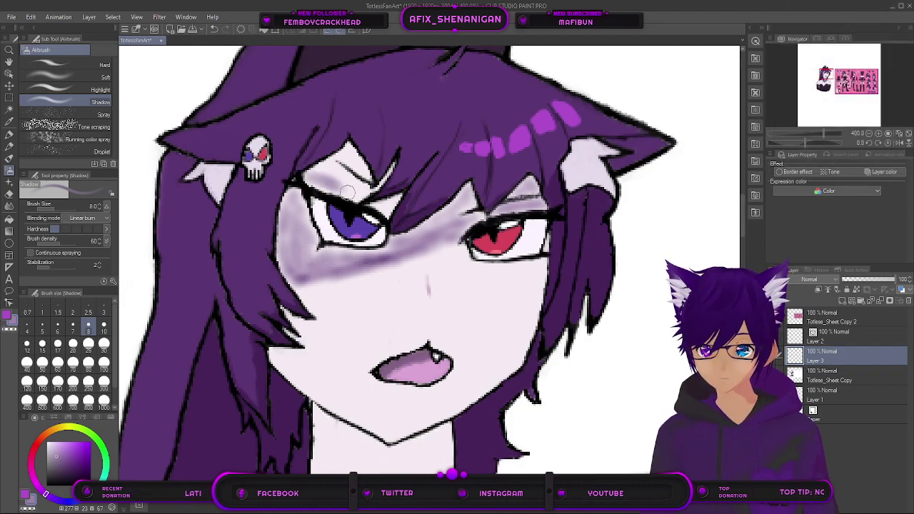
mouse_move(360, 187)
mouse_down()
mouse_move(305, 172)
mouse_move(361, 173)
mouse_up()
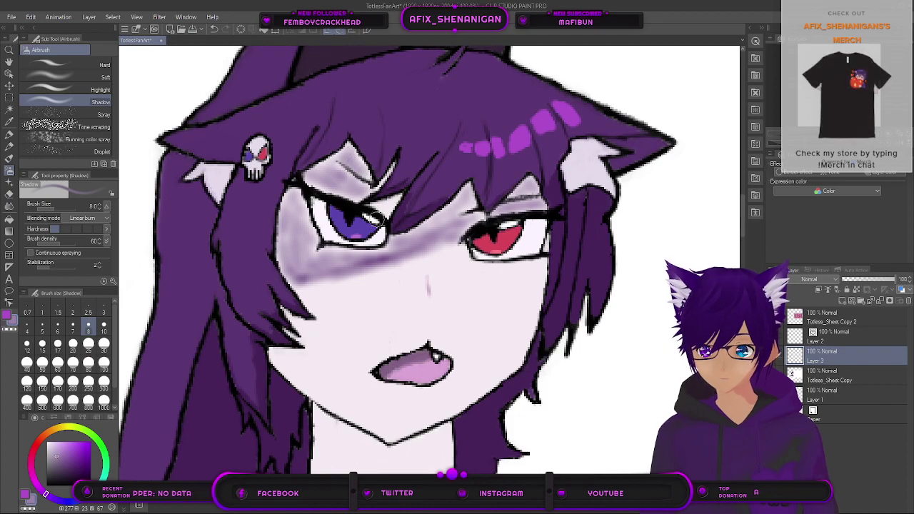
scroll(423, 305, down, 3)
scroll(429, 314, down, 2)
scroll(428, 322, up, 5)
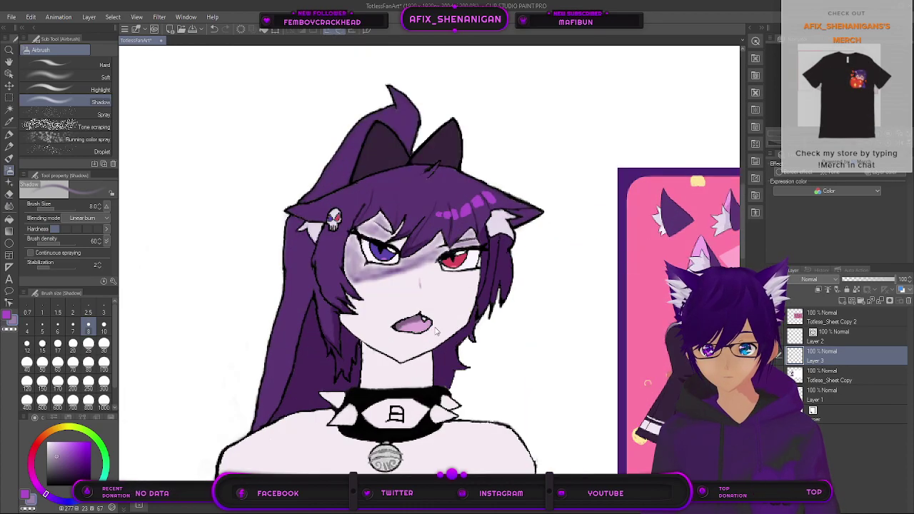
Step: Undo all the airbrushed shadow strokes on the face
click(215, 28)
click(215, 29)
click(215, 29)
click(215, 28)
click(216, 29)
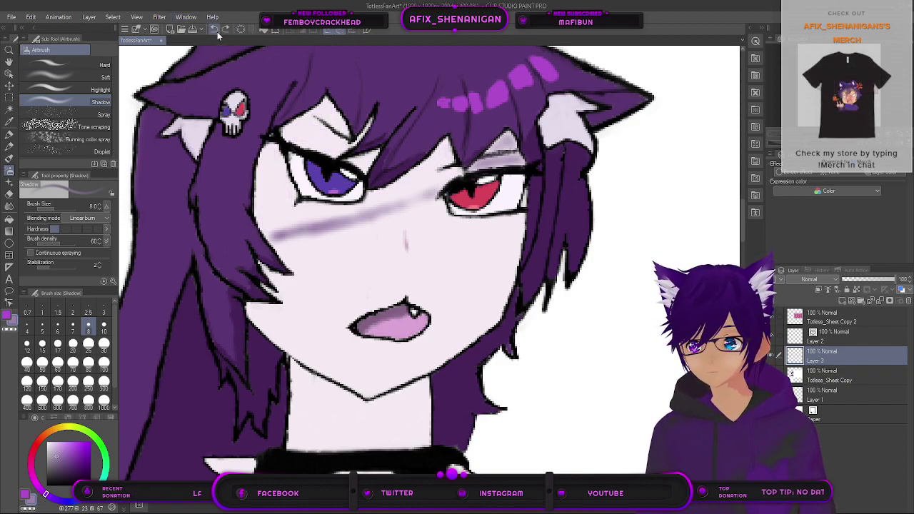
click(217, 30)
click(216, 30)
click(216, 30)
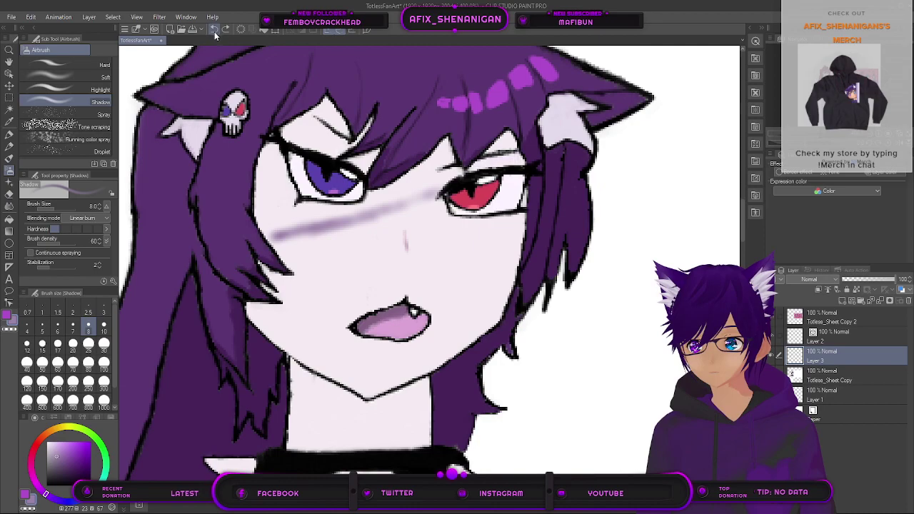
click(216, 32)
click(215, 33)
click(215, 36)
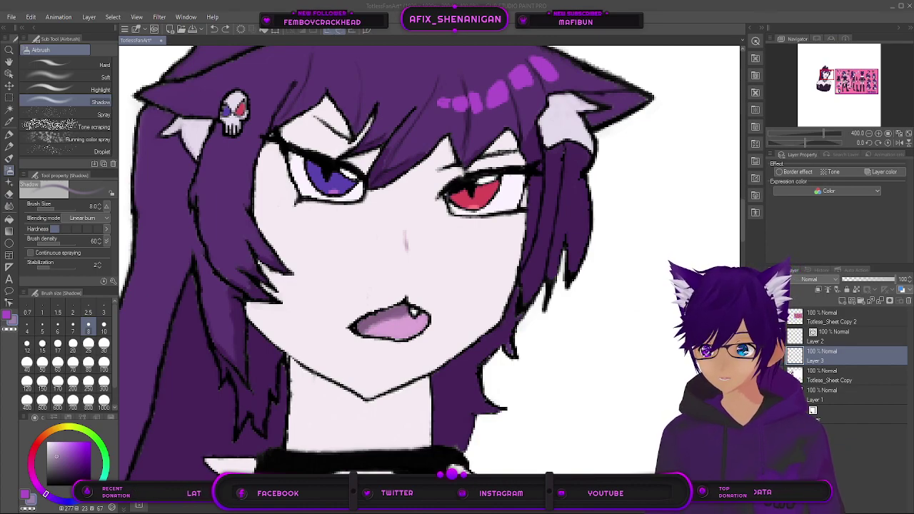
Step: Compare the drawing with the character poses and expressions on the reference sheet
scroll(671, 286, down, 7)
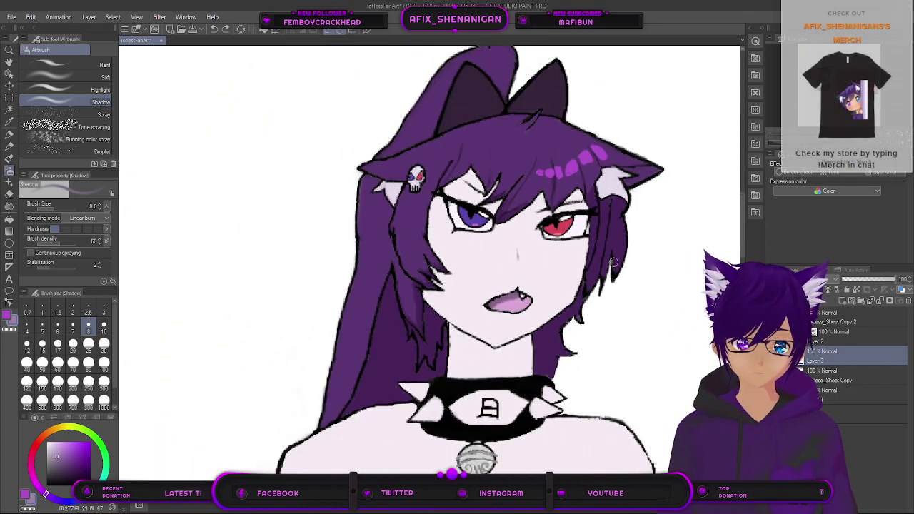
drag(553, 367, 374, 241)
scroll(439, 255, down, 1)
drag(551, 297, 335, 340)
drag(528, 332, 414, 346)
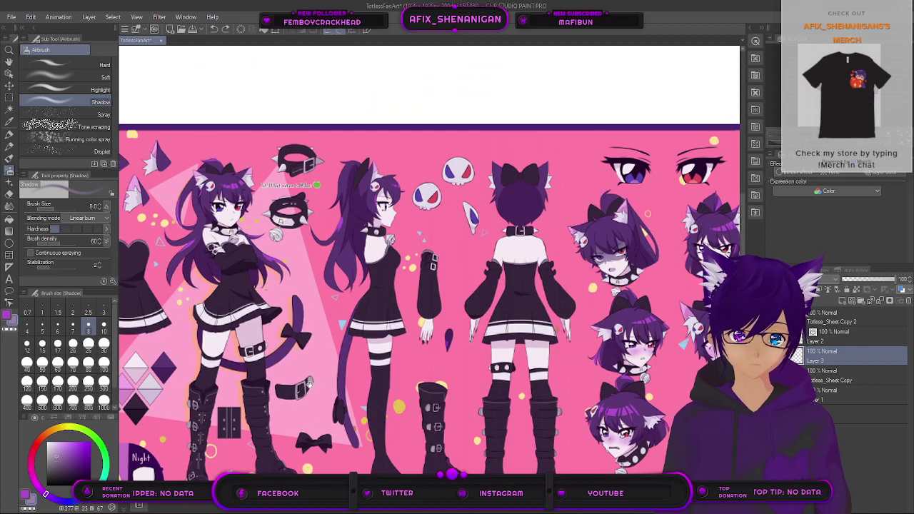
drag(309, 383, 538, 339)
drag(247, 385, 522, 353)
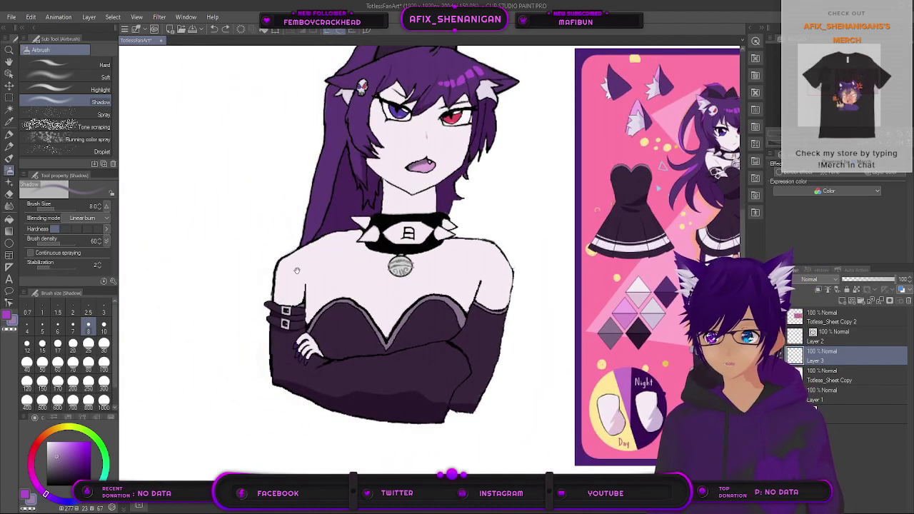
Step: Paint over the outline of the shoulder beside the ponytail in the sampled skin colour, rounding it with the Bit husky India ink brush at size 17
click(10, 122)
click(283, 246)
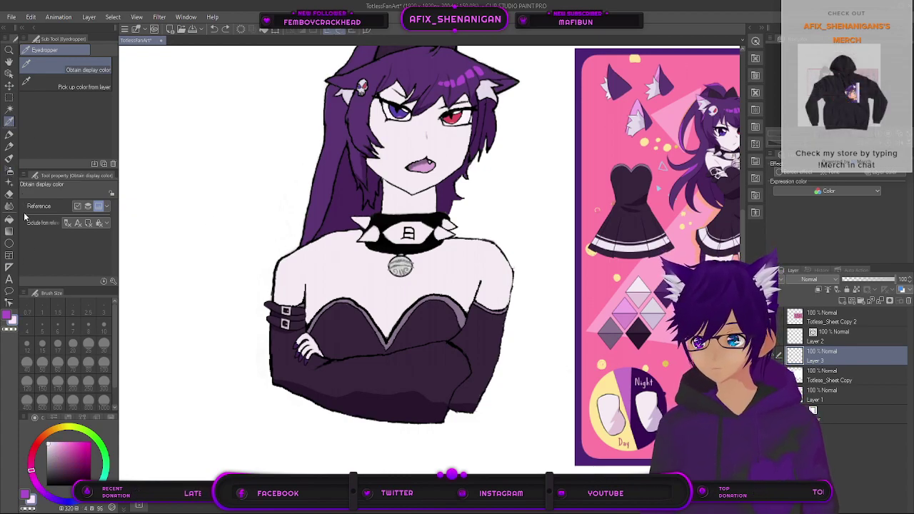
click(10, 135)
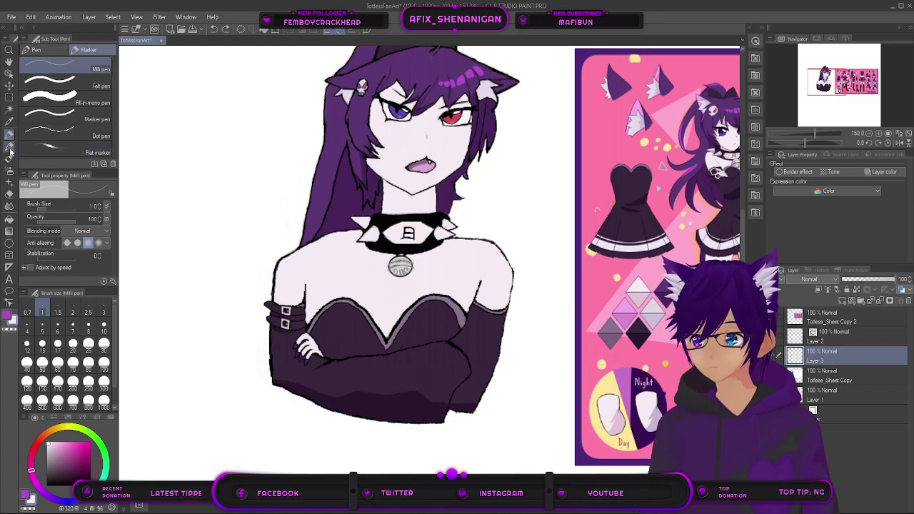
click(10, 147)
click(12, 159)
click(69, 50)
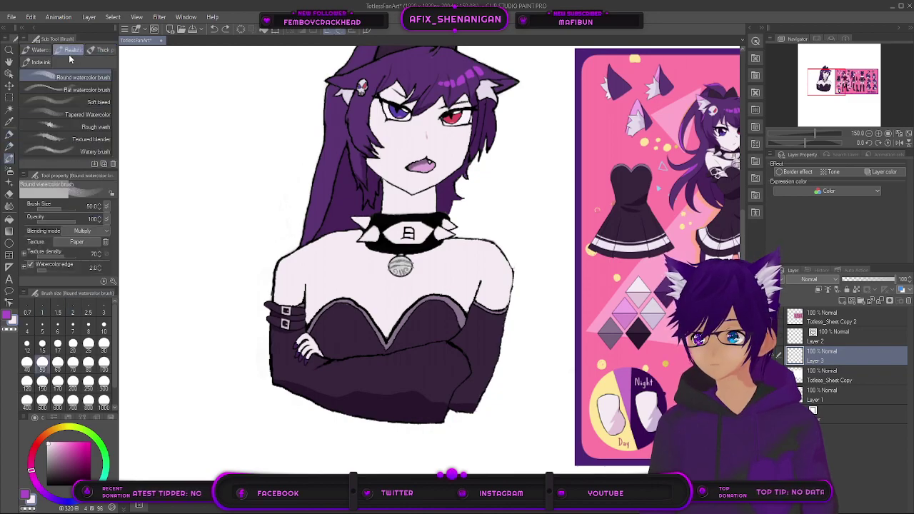
click(40, 62)
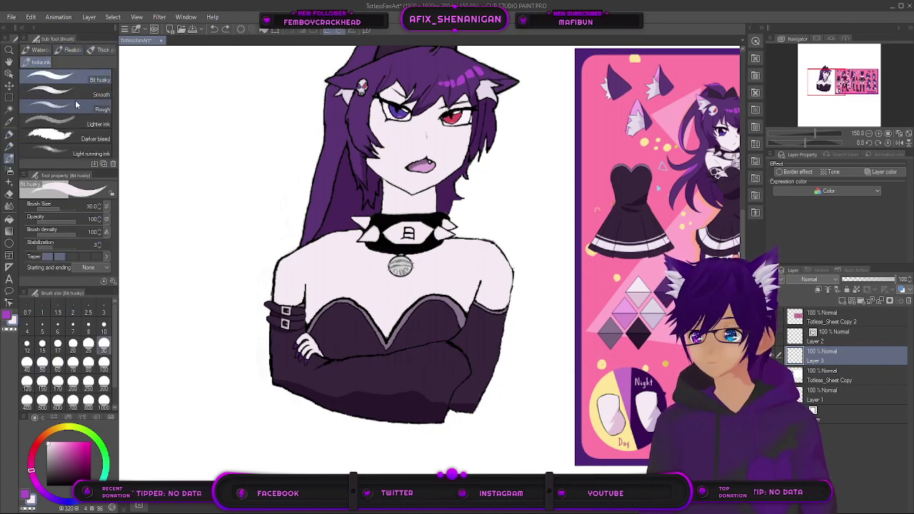
scroll(303, 246, up, 2)
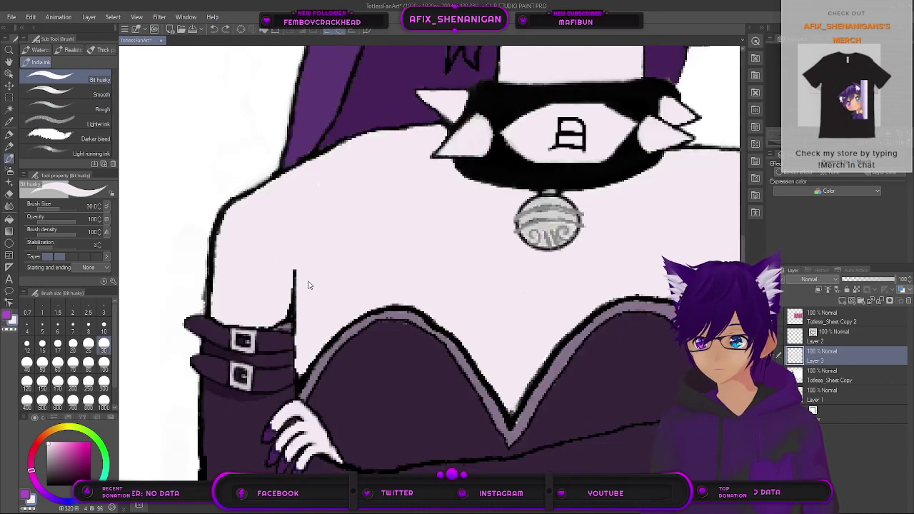
key(bracketleft)
key(bracketleft)
key(bracketleft)
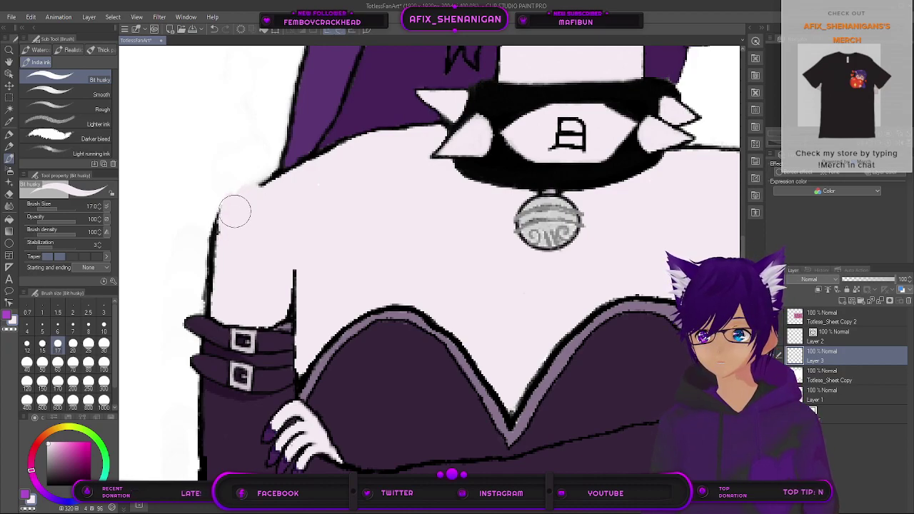
mouse_move(241, 195)
mouse_down()
mouse_move(262, 171)
mouse_move(347, 160)
mouse_up()
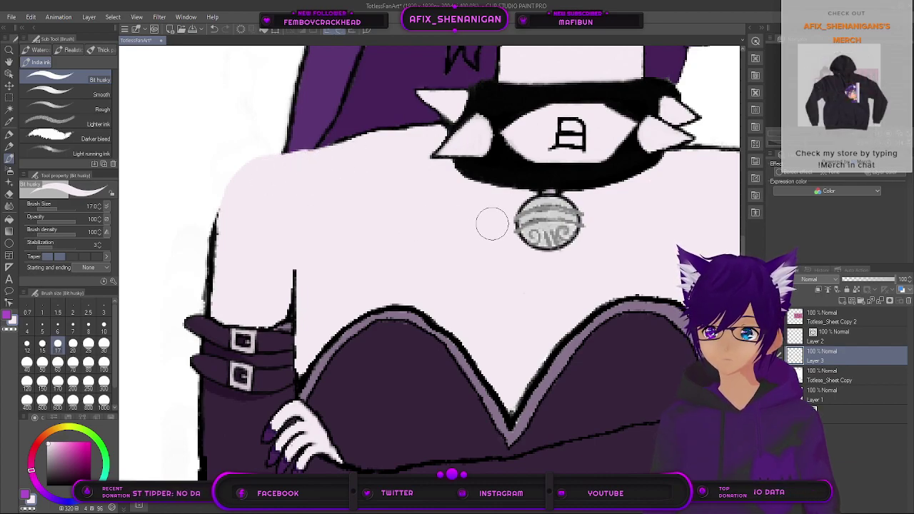
Step: Check the reference sheet's shoulders and cover the outline at the curve of the opposite shoulder with the skin colour
scroll(497, 229, down, 3)
drag(556, 244, 286, 292)
mouse_move(637, 278)
mouse_down()
mouse_move(490, 293)
mouse_move(421, 286)
mouse_move(534, 277)
mouse_up()
drag(736, 206, 566, 219)
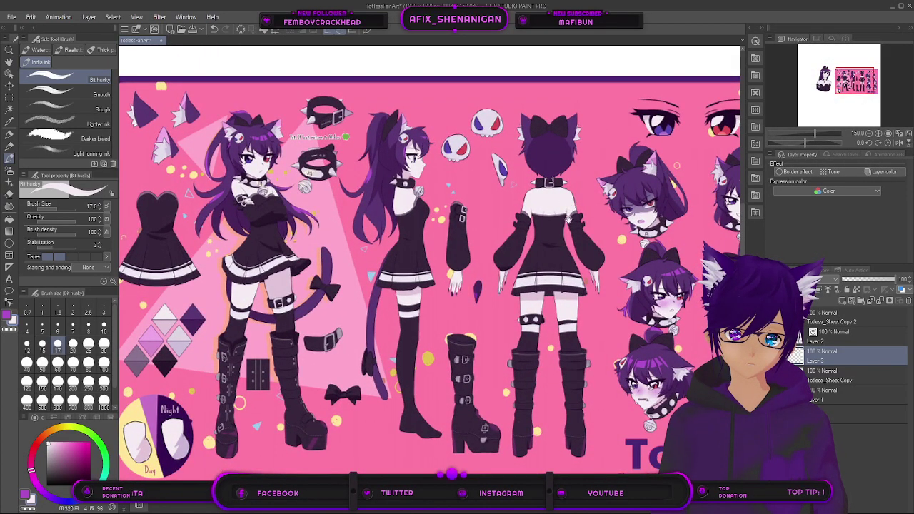
mouse_move(225, 327)
mouse_down()
mouse_move(329, 299)
mouse_move(452, 299)
mouse_up()
drag(261, 297, 332, 318)
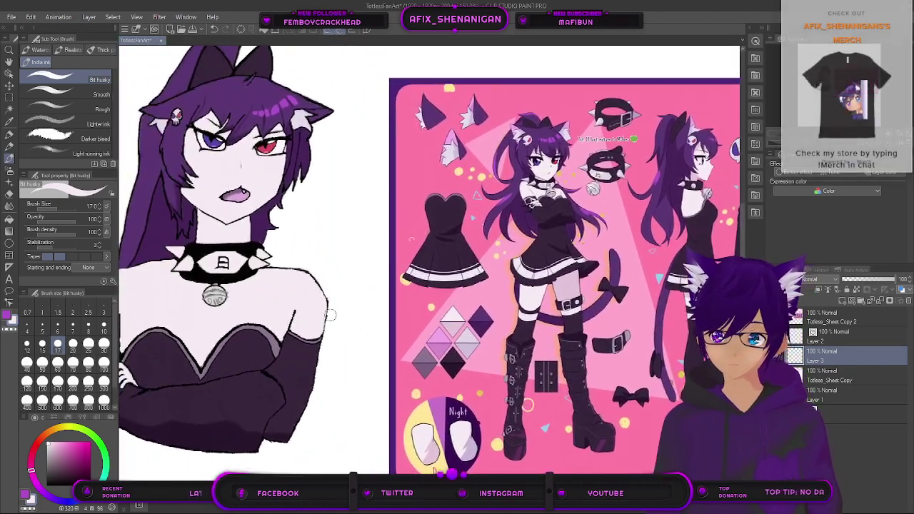
scroll(318, 286, up, 1)
scroll(318, 285, up, 2)
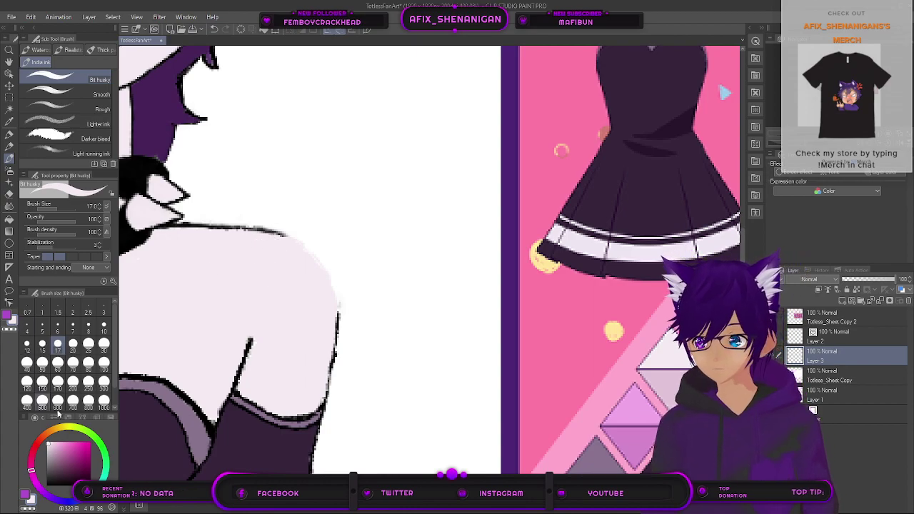
Step: Ink a rounded black outline around the shoulder opposite the ponytail with the Bit husky brush at size 3, and thicken its curve
click(11, 308)
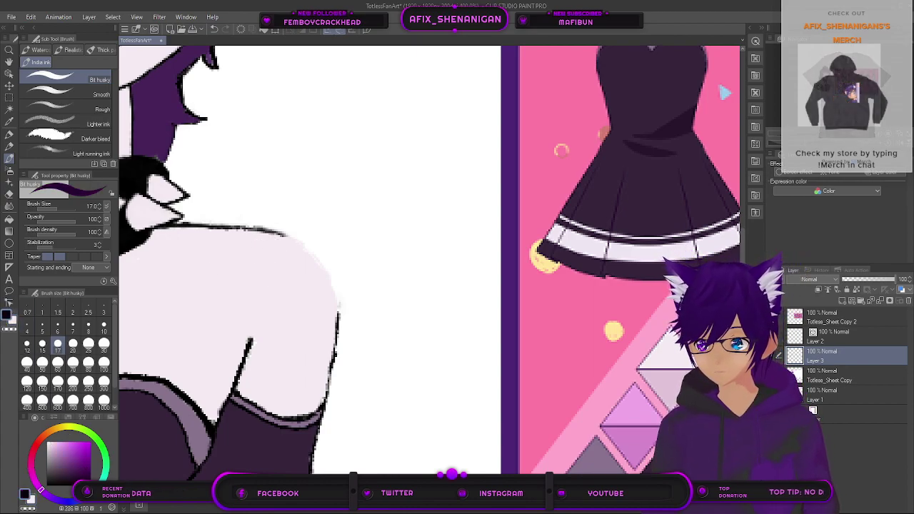
key(bracketleft)
key(bracketleft)
key(bracketleft)
key(bracketleft)
key(bracketleft)
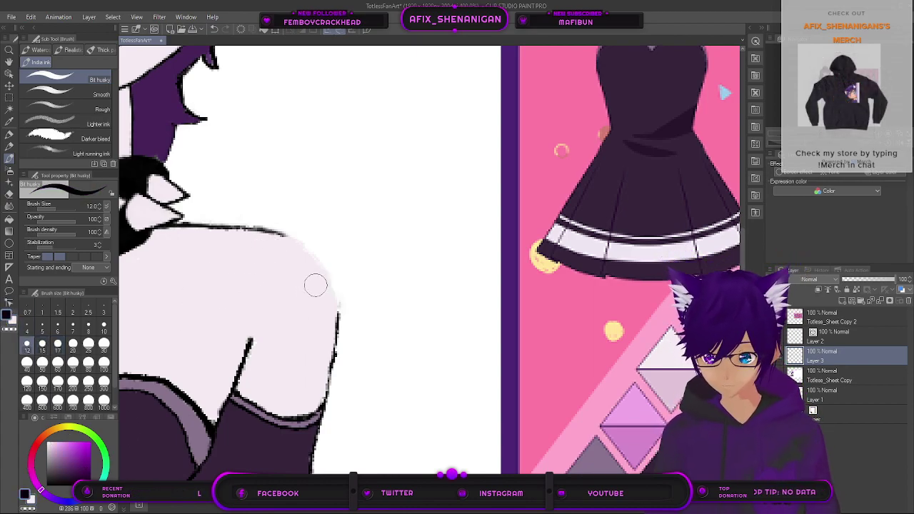
key(bracketleft)
key(bracketleft)
key(bracketleft)
key(bracketleft)
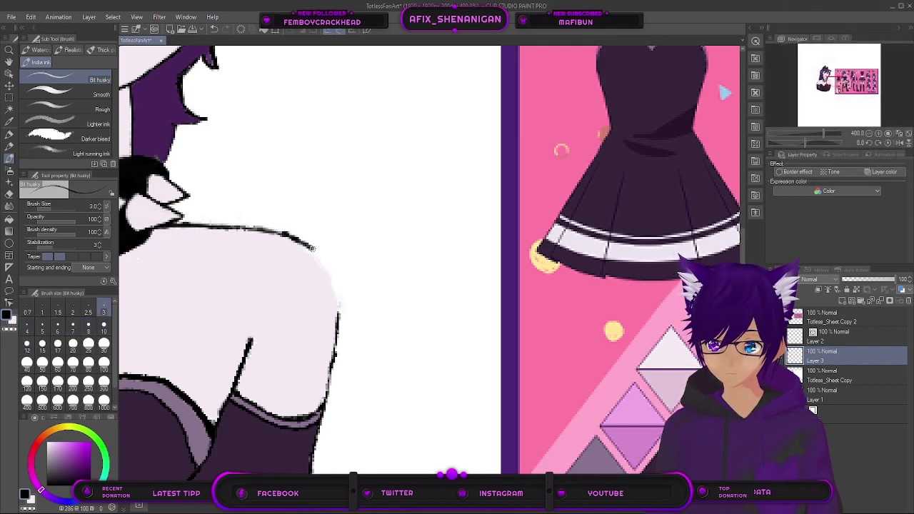
drag(332, 283, 339, 315)
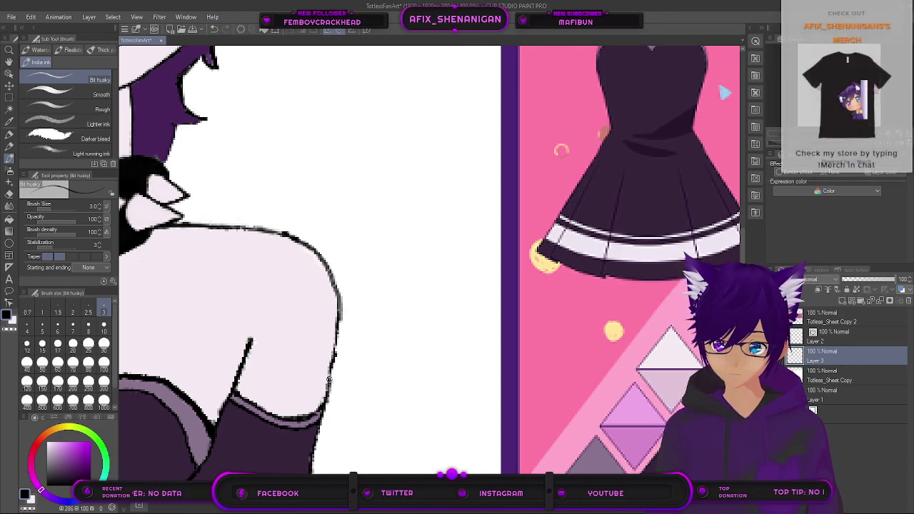
drag(331, 367, 337, 328)
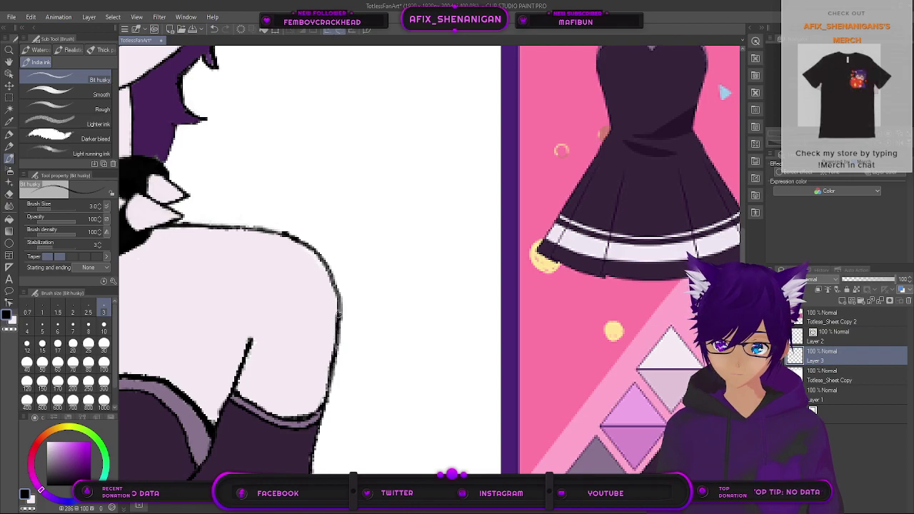
drag(322, 256, 304, 244)
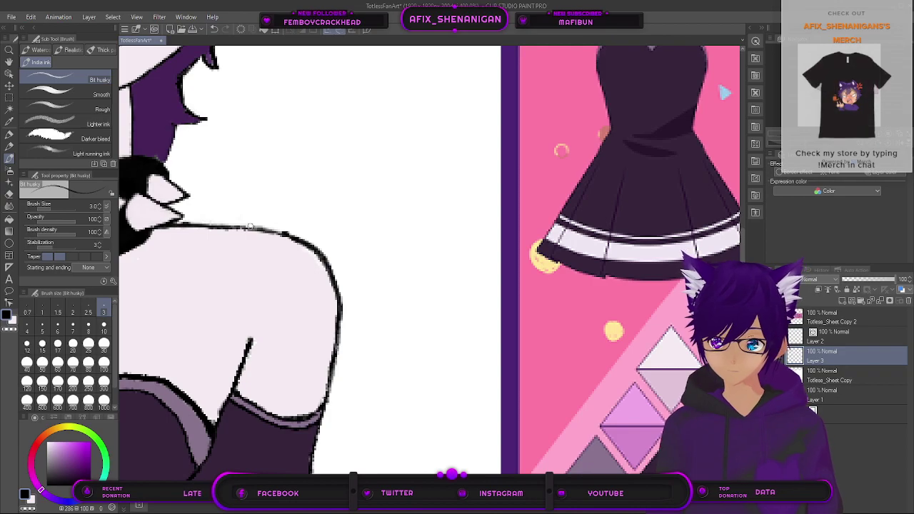
Step: Try touching up the outline along the top of that shoulder, reducing the brush to size 2, and undo the strokes
drag(243, 227, 290, 237)
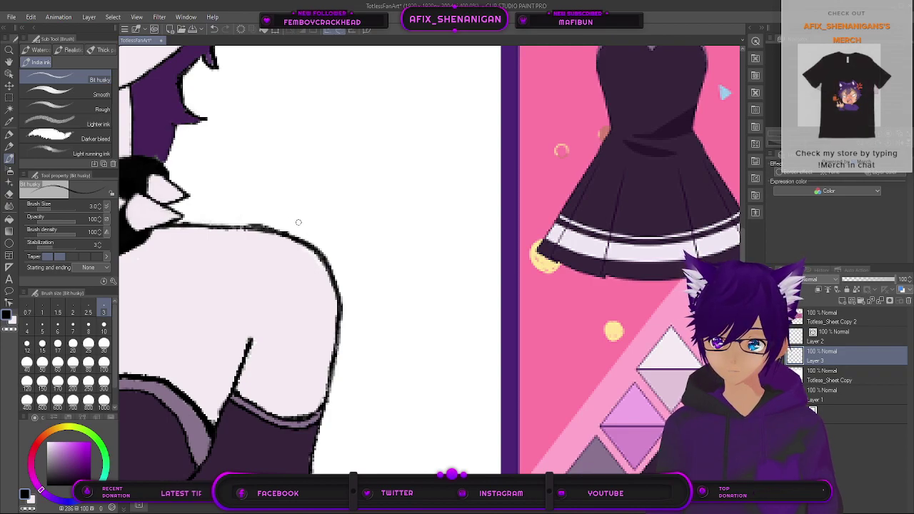
click(213, 29)
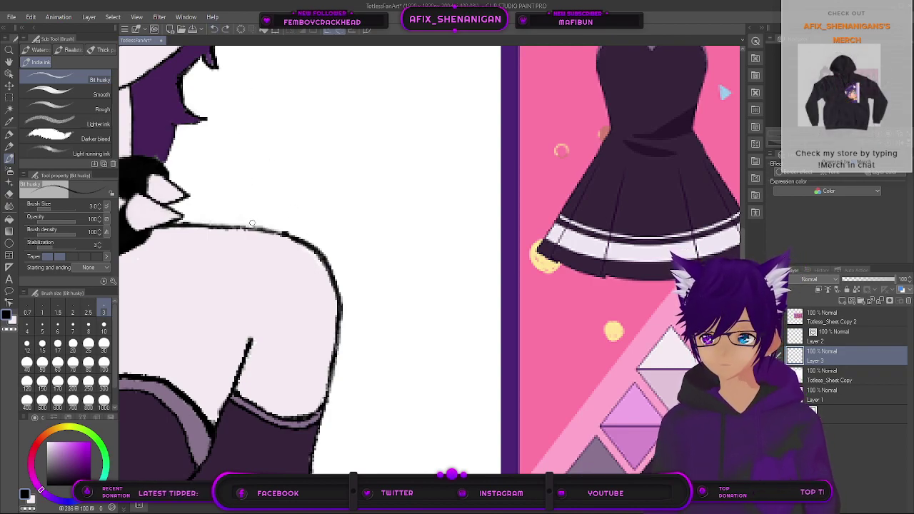
key(bracketleft)
key(bracketleft)
drag(245, 227, 259, 224)
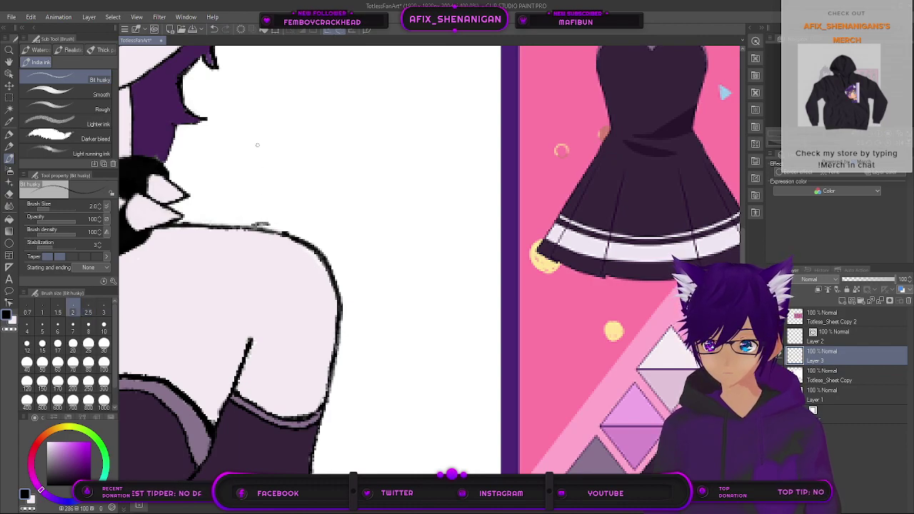
click(214, 28)
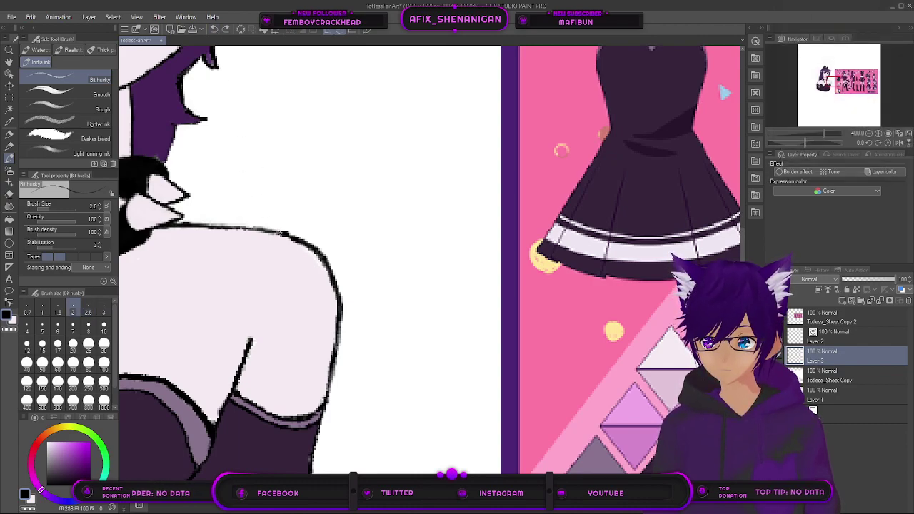
click(214, 29)
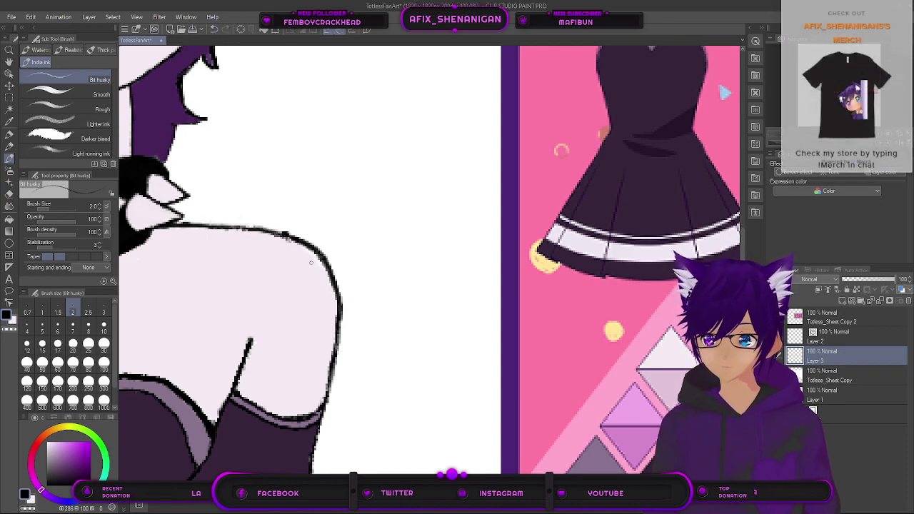
click(214, 29)
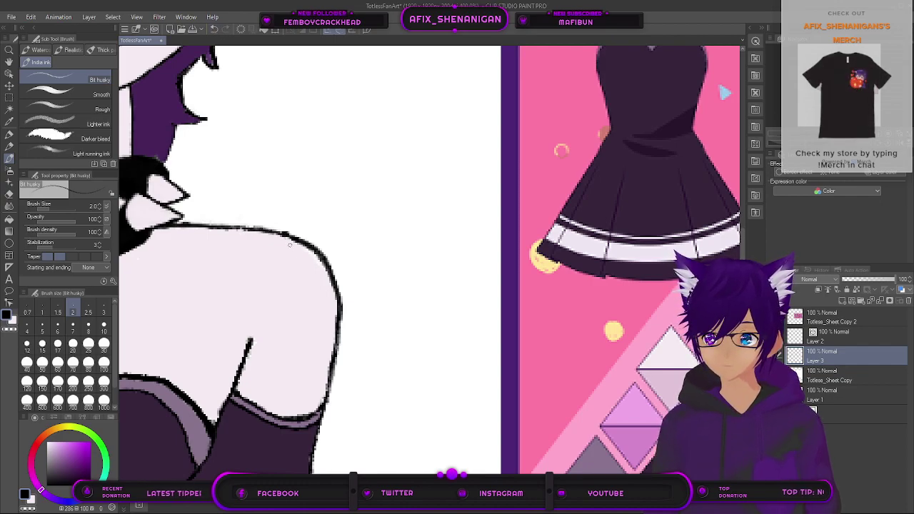
Step: Ink a new rounded outline on the shoulder beside the ponytail, from the upper arm up to the hair, at brush size 2
scroll(290, 338, down, 3)
drag(209, 332, 425, 324)
scroll(310, 316, up, 5)
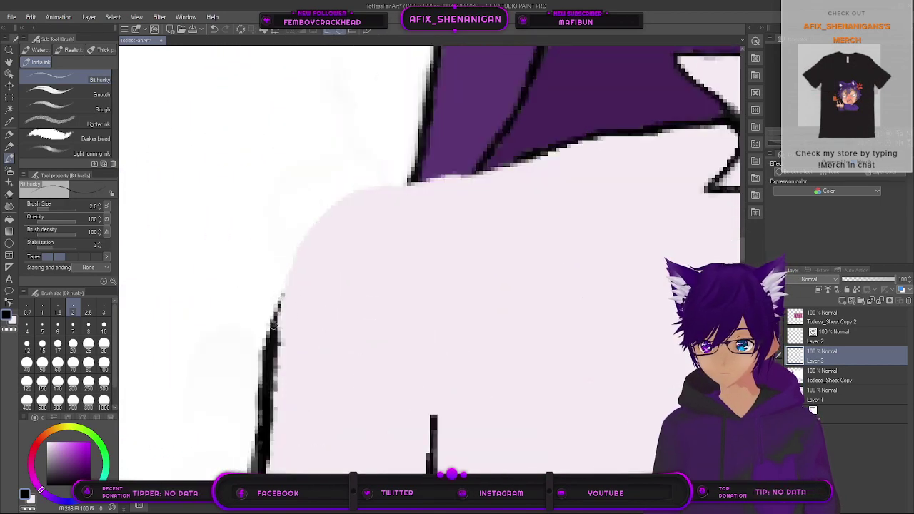
mouse_move(273, 316)
mouse_down()
mouse_move(297, 235)
mouse_move(337, 192)
mouse_move(524, 157)
mouse_up()
Step: Compare the redrawn shoulders and overall figure with the character poses on the reference sheet
key(ctrl+minus)
key(ctrl+minus)
drag(588, 231, 348, 356)
drag(424, 287, 293, 244)
mouse_move(648, 305)
mouse_down()
mouse_move(461, 319)
mouse_move(567, 315)
mouse_up()
drag(251, 315, 510, 314)
mouse_move(452, 327)
mouse_down()
mouse_move(365, 313)
mouse_move(362, 304)
mouse_up()
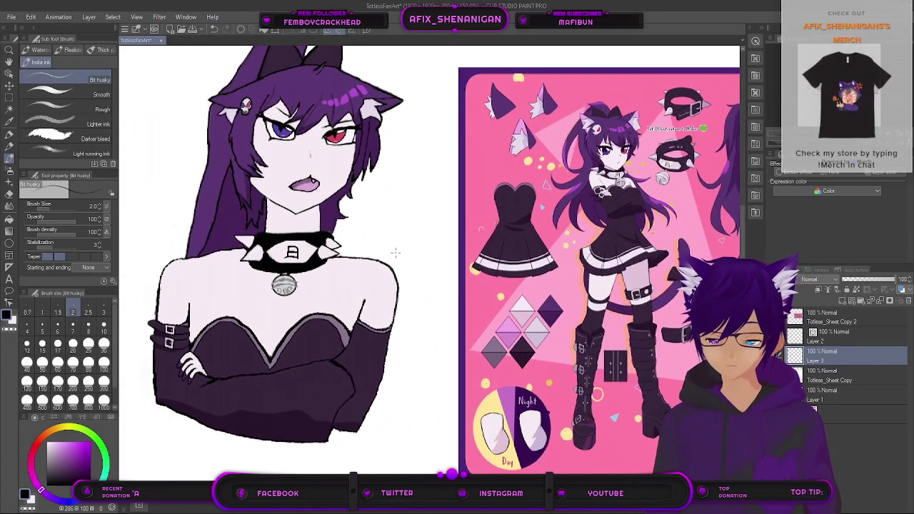
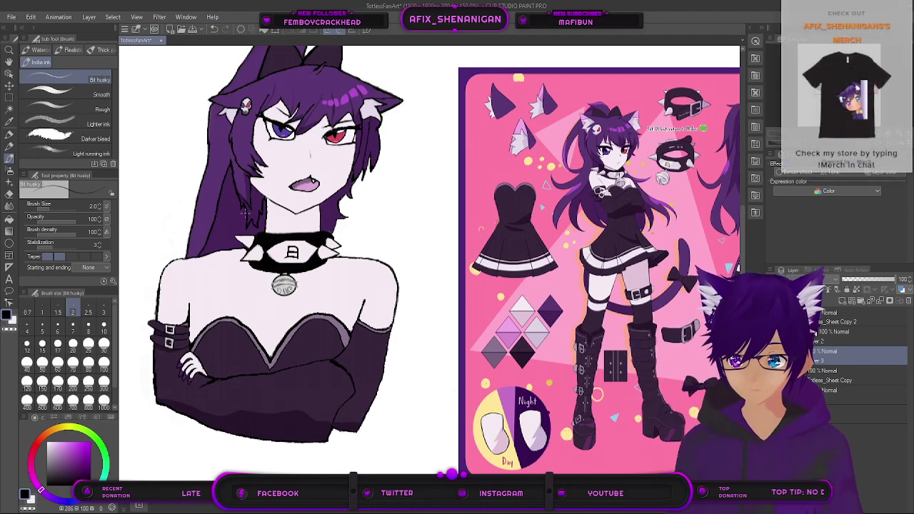
drag(664, 330, 464, 331)
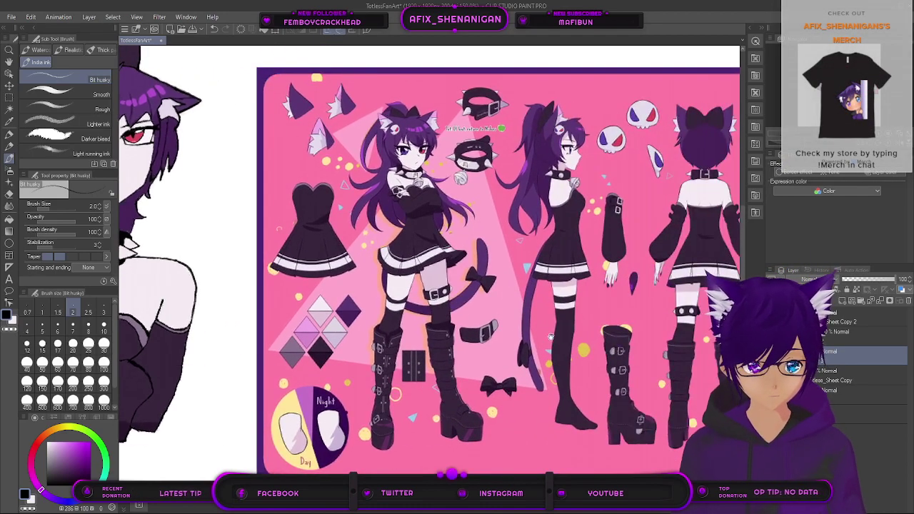
drag(588, 333, 462, 323)
scroll(462, 323, right, 3)
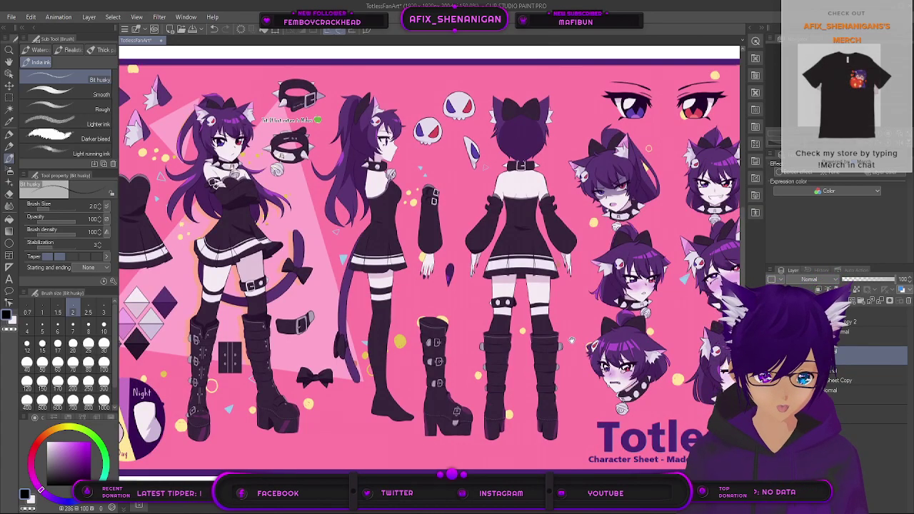
scroll(571, 334, right, 3)
scroll(490, 327, left, 3)
scroll(359, 313, left, 5)
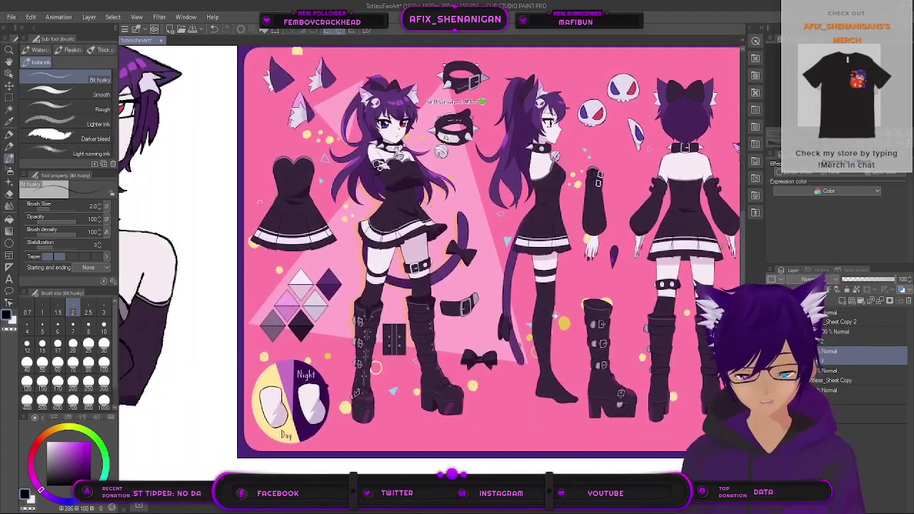
scroll(596, 297, left, 2)
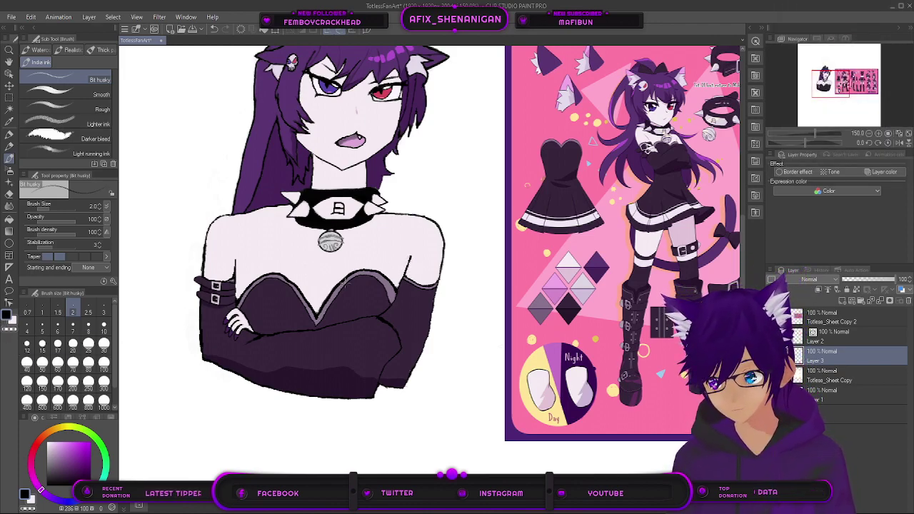
Step: Ink a thin sloping neck line from the collar spikes down to the shoulder outline with the Bit husky brush at size 2
scroll(436, 253, up, 1)
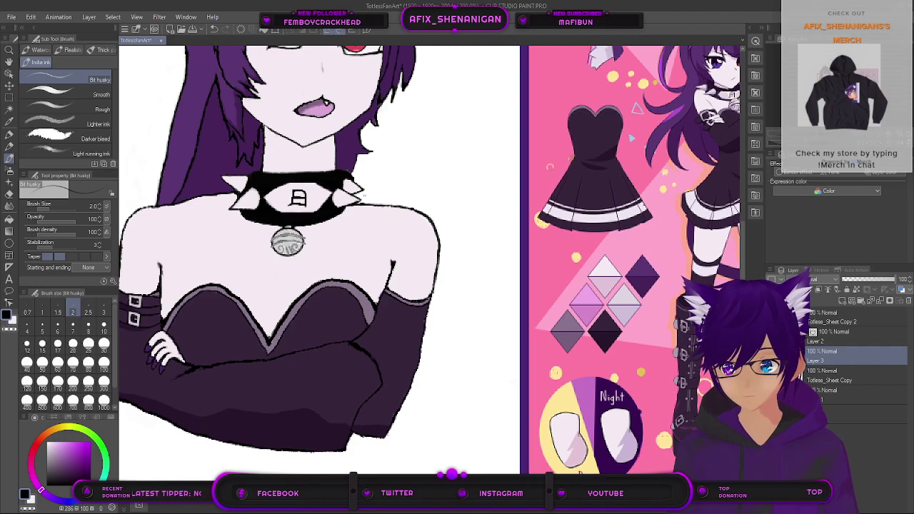
scroll(382, 211, up, 1)
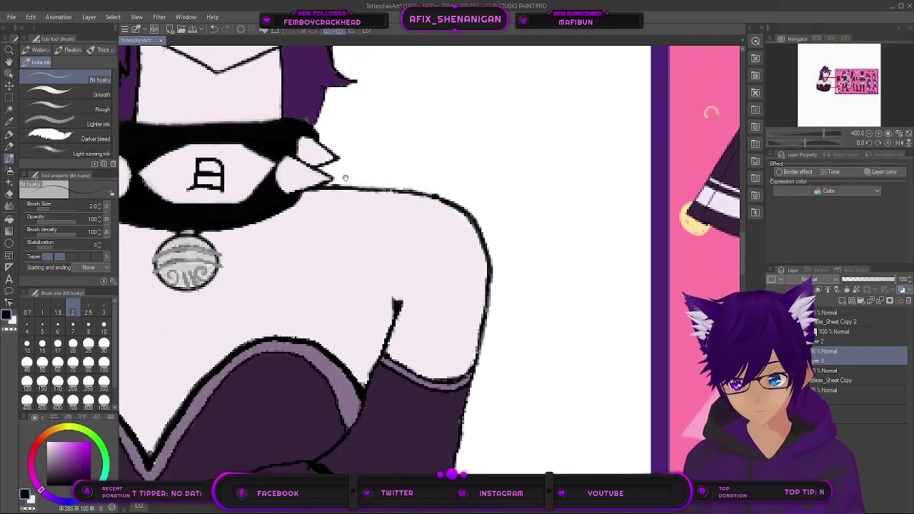
scroll(321, 208, up, 1)
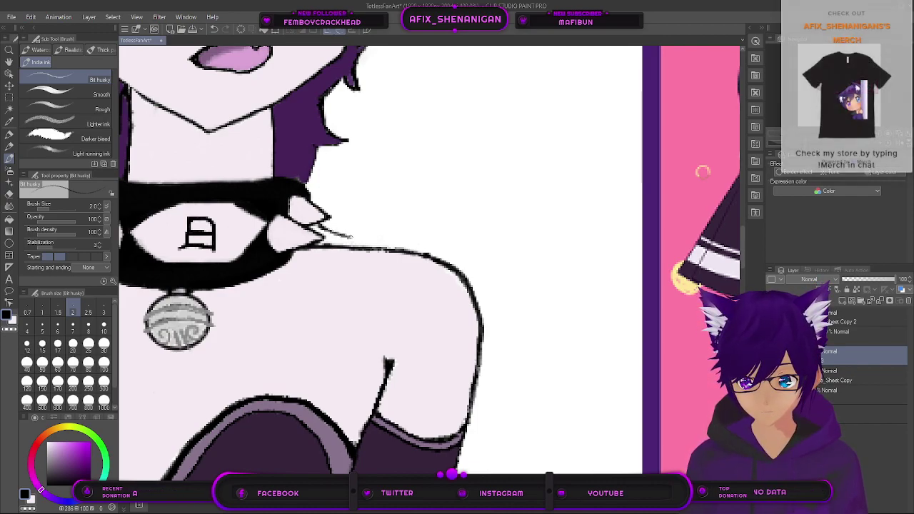
drag(361, 241, 378, 249)
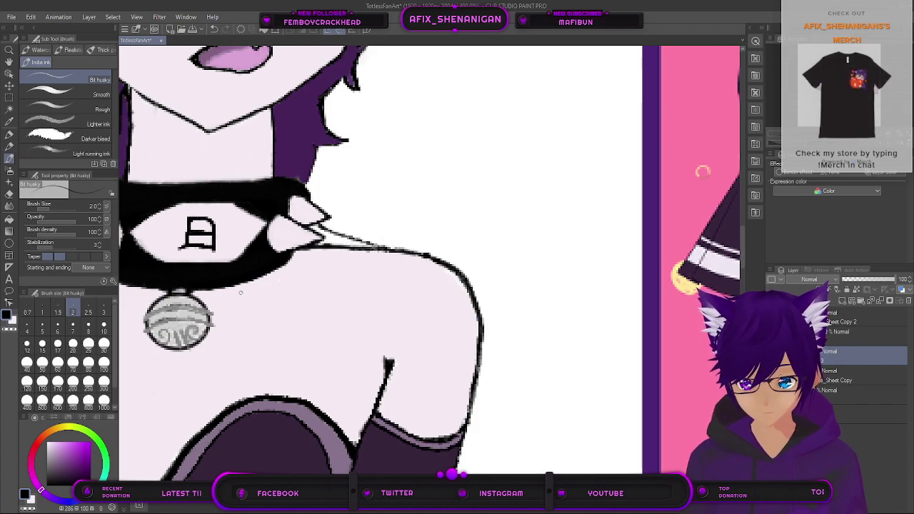
Step: Try filling the gap beneath the new neck line with skin tone on Layer 3 and Totless_Sheet Copy, and undo both fills
click(9, 122)
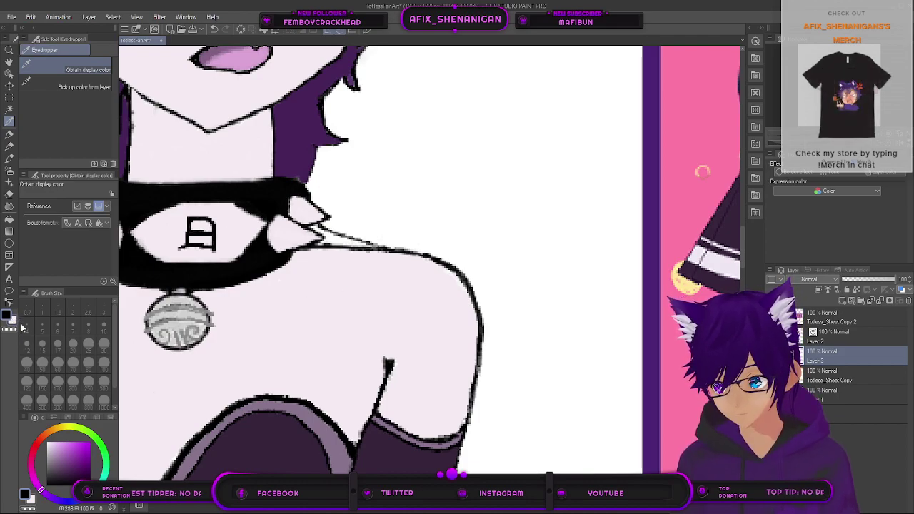
click(13, 323)
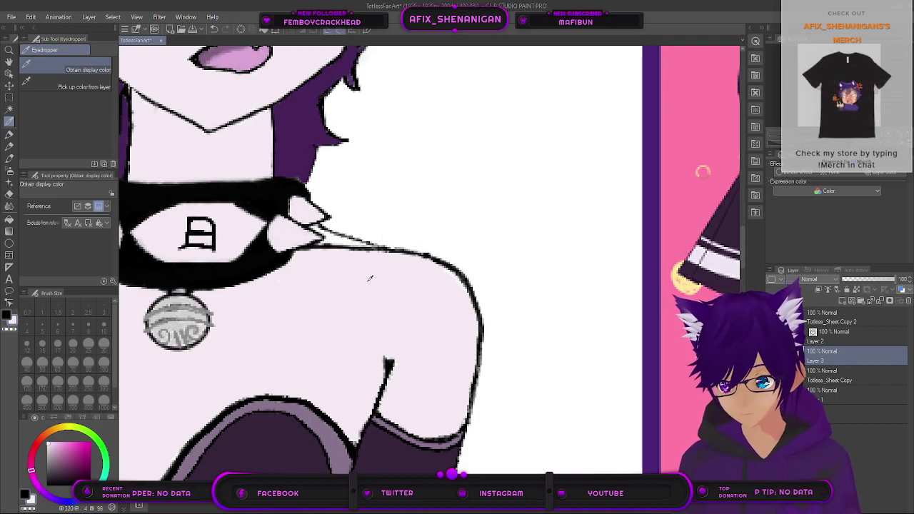
click(10, 218)
click(346, 243)
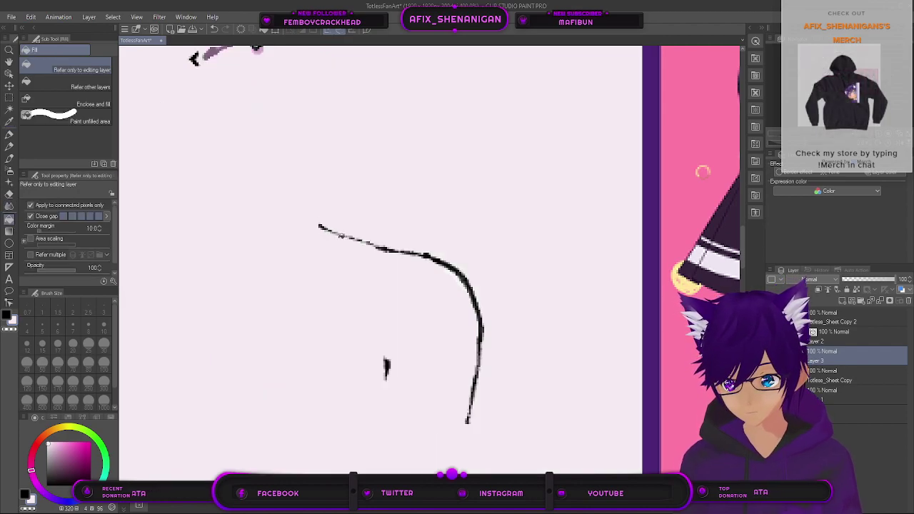
click(213, 29)
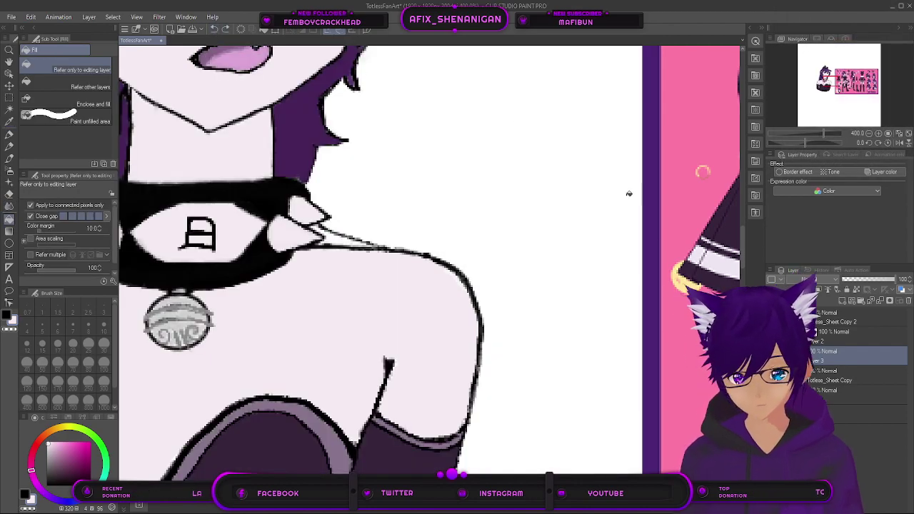
click(851, 376)
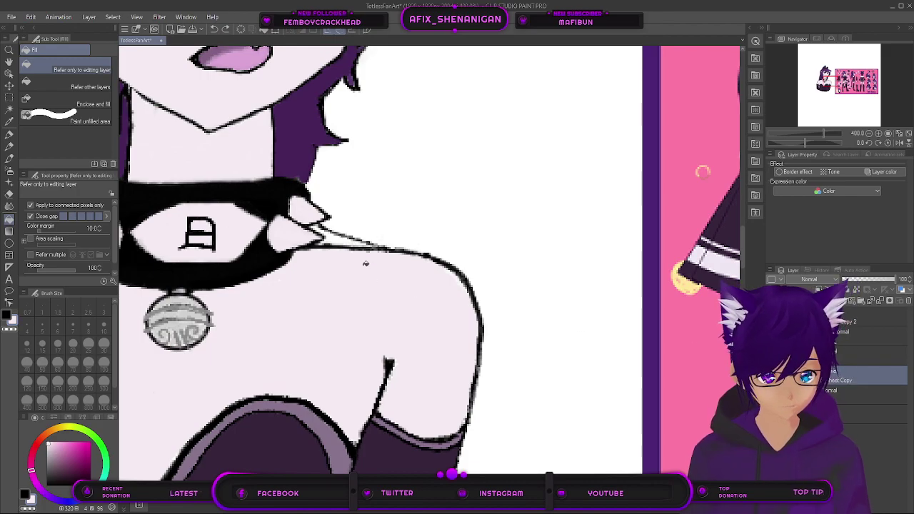
click(344, 243)
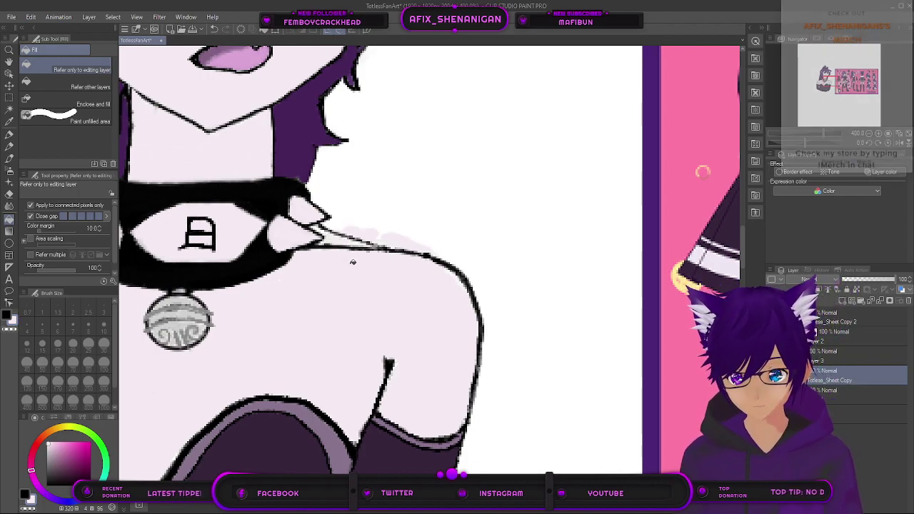
click(212, 32)
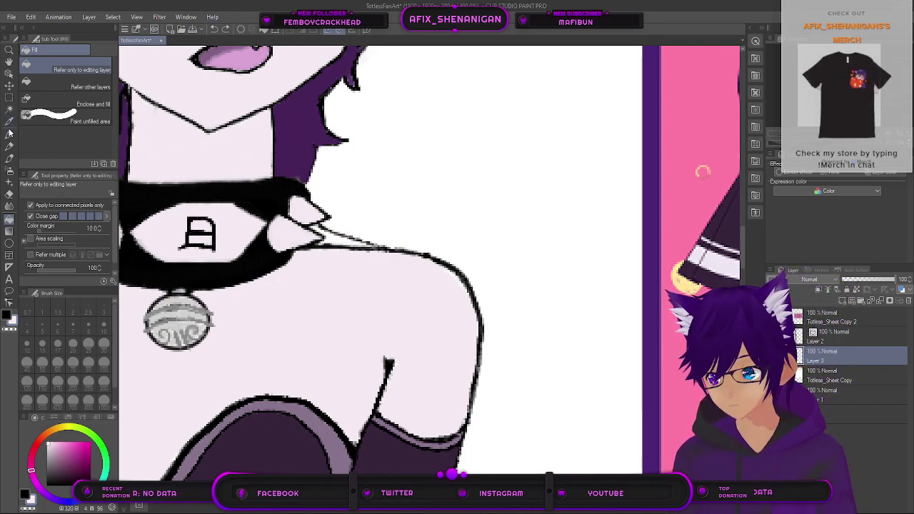
Step: Paint the gap between the collar spikes, neck line and shoulder in skin tone with the Milli pen at size 1
click(9, 134)
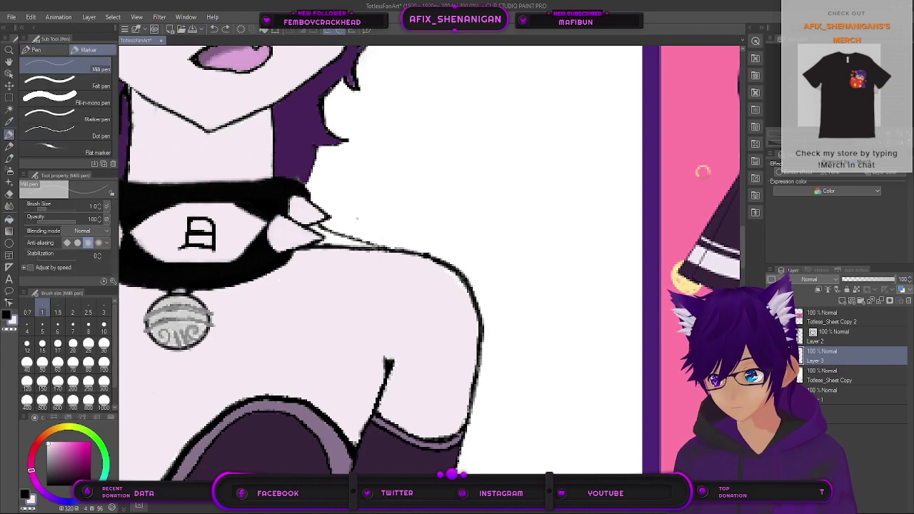
scroll(323, 238, up, 2)
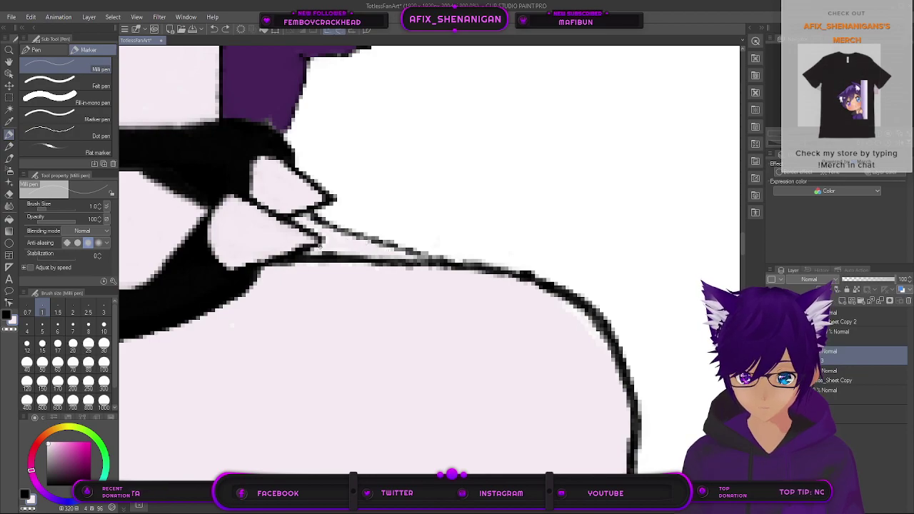
drag(333, 248, 360, 245)
key(ctrl+minus)
key(ctrl+minus)
key(ctrl+minus)
key(ctrl+minus)
key(ctrl+minus)
key(ctrl+minus)
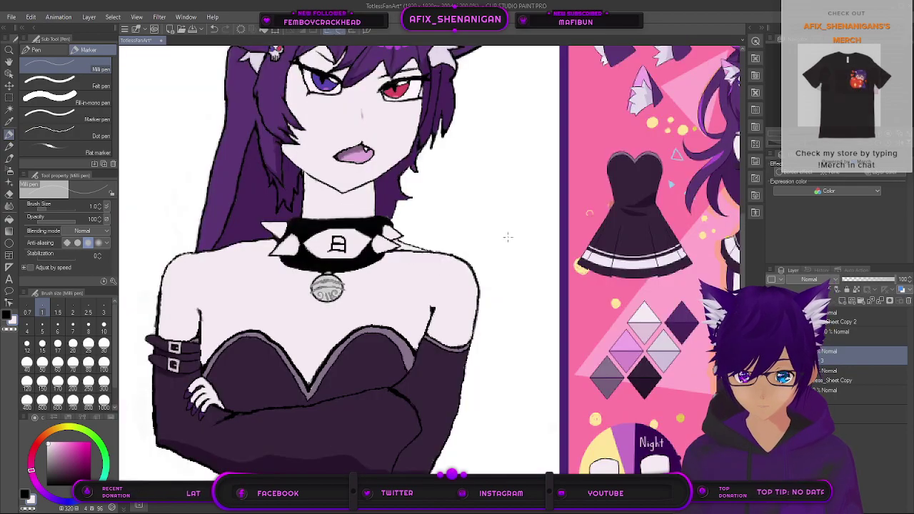
Step: Examine the back view, outfit details and facial expressions on the reference sheet and compare them with the drawing
drag(634, 230, 459, 301)
drag(607, 293, 406, 301)
mouse_move(585, 325)
mouse_down()
mouse_move(559, 314)
mouse_move(387, 316)
mouse_up()
mouse_move(603, 339)
mouse_down()
mouse_move(462, 324)
mouse_move(395, 248)
mouse_up()
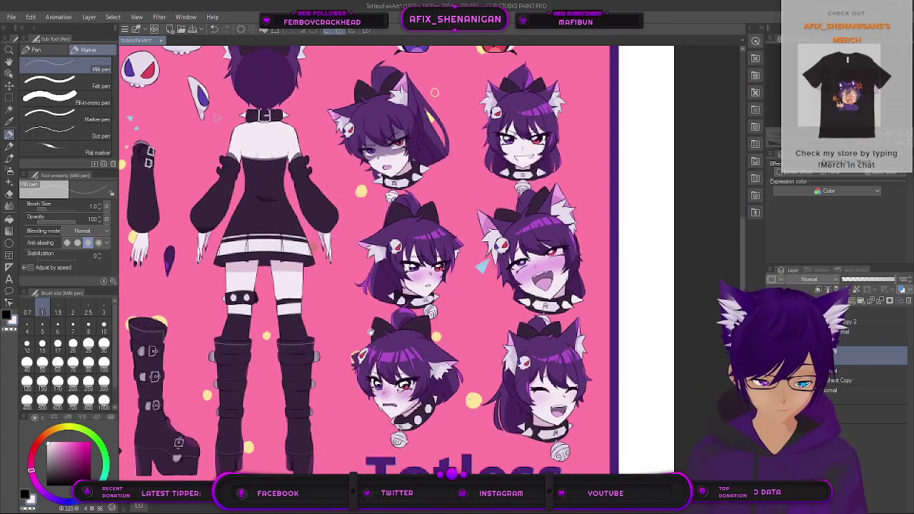
drag(362, 329, 548, 331)
mouse_move(255, 255)
mouse_down()
mouse_move(428, 300)
mouse_move(443, 289)
mouse_up()
drag(226, 279, 555, 283)
mouse_move(260, 283)
mouse_down()
mouse_move(316, 289)
mouse_move(493, 255)
mouse_up()
drag(431, 252, 381, 272)
Step: Touch up the neck line where it meets the collar spikes in black, and clean its outer edge with white
scroll(399, 272, up, 2)
scroll(397, 272, up, 2)
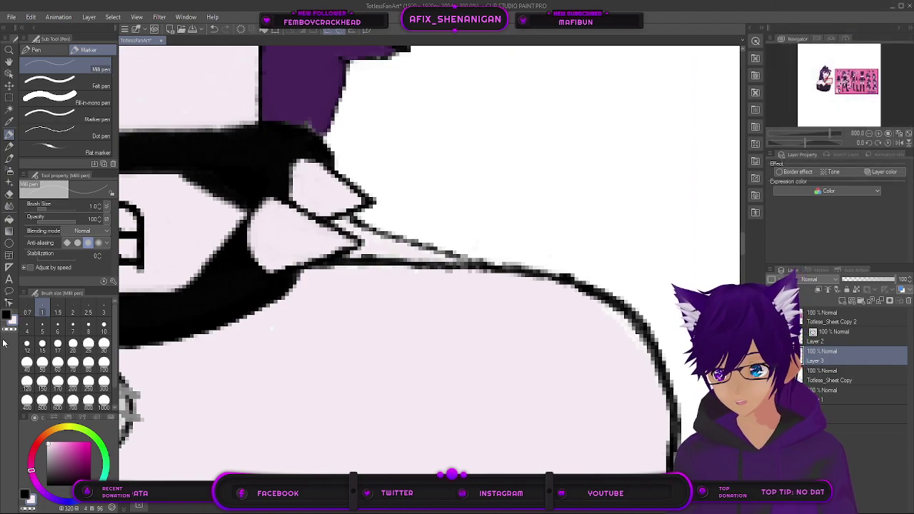
click(7, 318)
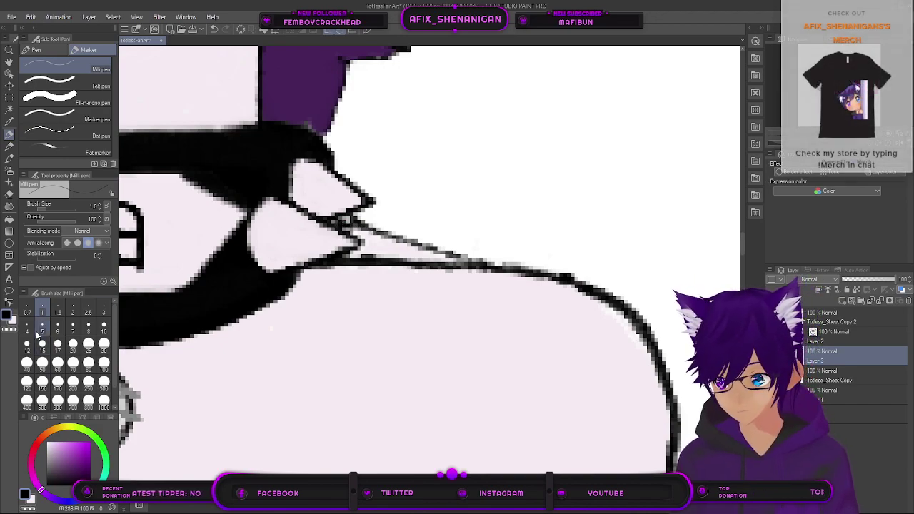
click(47, 443)
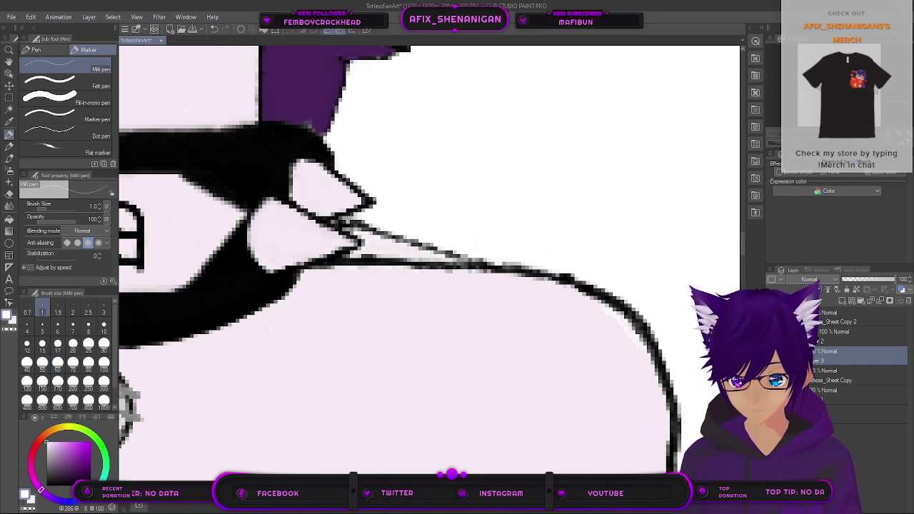
drag(355, 223, 361, 223)
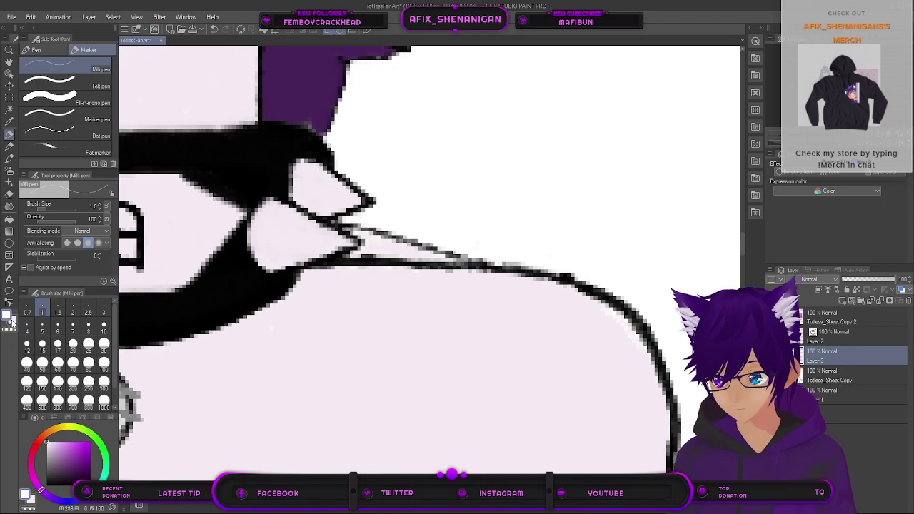
Step: Paint over the old shoulder line beneath the collar spikes in skin tone with the Milli pen, raising the brush size from 2.5 to 3
click(12, 322)
key(bracketright)
key(bracketright)
key(bracketright)
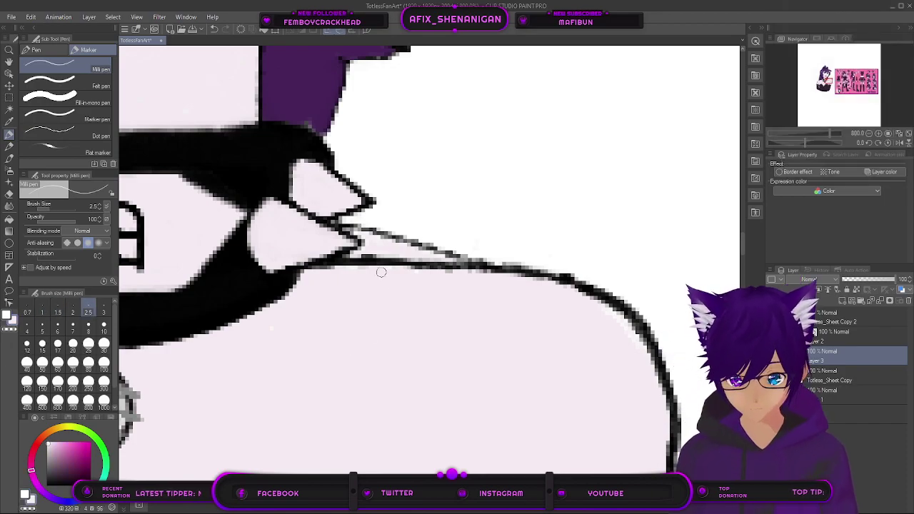
scroll(363, 281, down, 8)
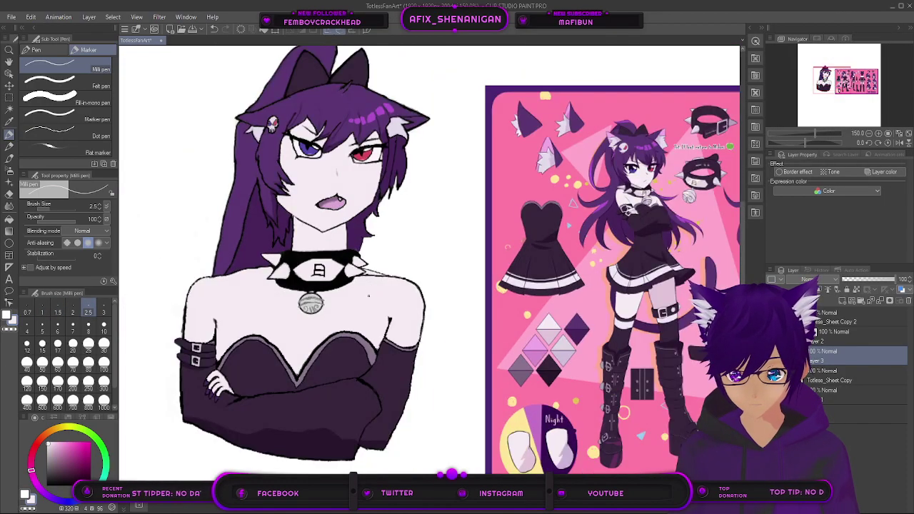
scroll(366, 295, up, 8)
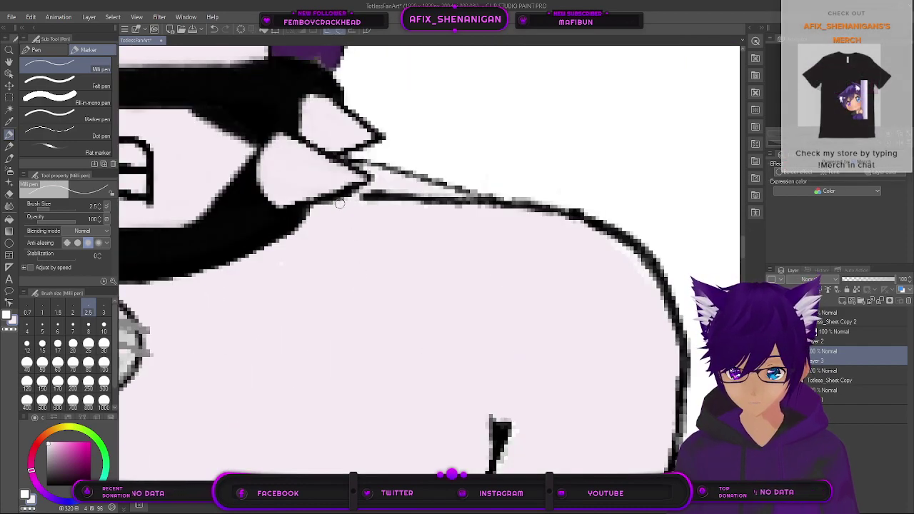
mouse_move(334, 203)
mouse_down()
mouse_move(378, 194)
mouse_move(441, 207)
mouse_move(390, 197)
mouse_move(359, 208)
mouse_move(420, 195)
mouse_move(435, 213)
mouse_move(437, 204)
mouse_move(454, 207)
mouse_move(448, 201)
mouse_move(514, 212)
mouse_move(400, 199)
mouse_up()
key(bracketright)
scroll(415, 207, down, 8)
drag(631, 229, 372, 333)
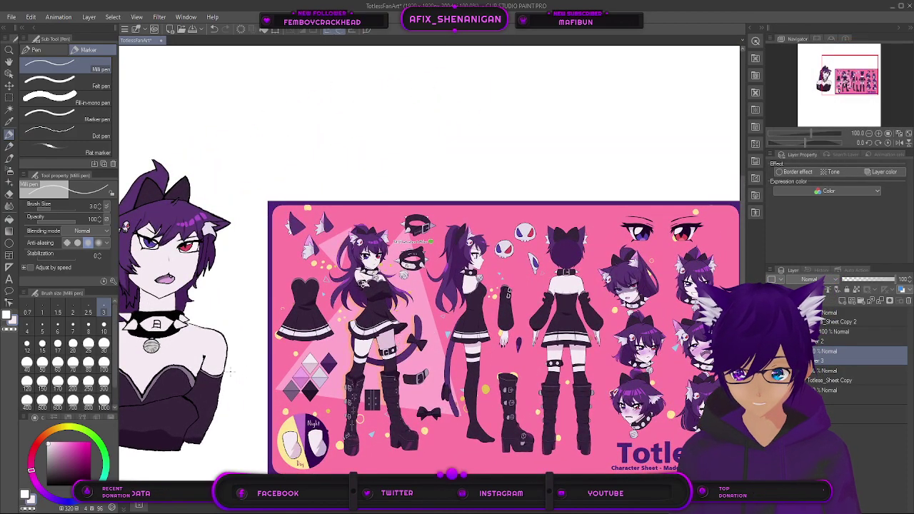
scroll(235, 372, up, 3)
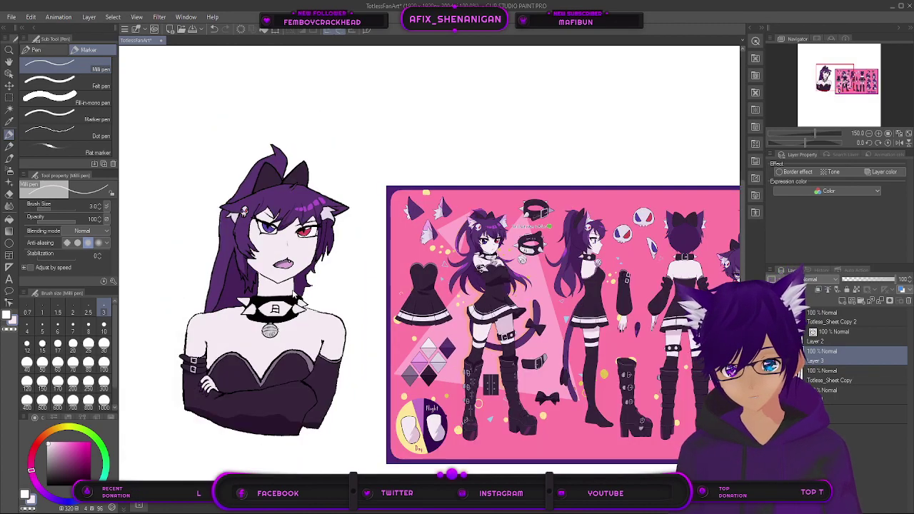
scroll(300, 303, down, 2)
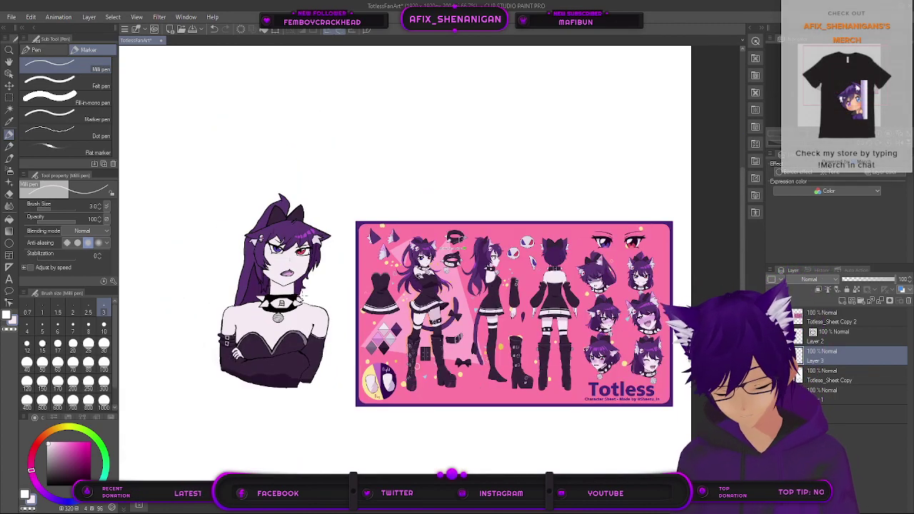
mouse_move(278, 307)
mouse_down()
mouse_move(257, 277)
mouse_move(290, 293)
mouse_up()
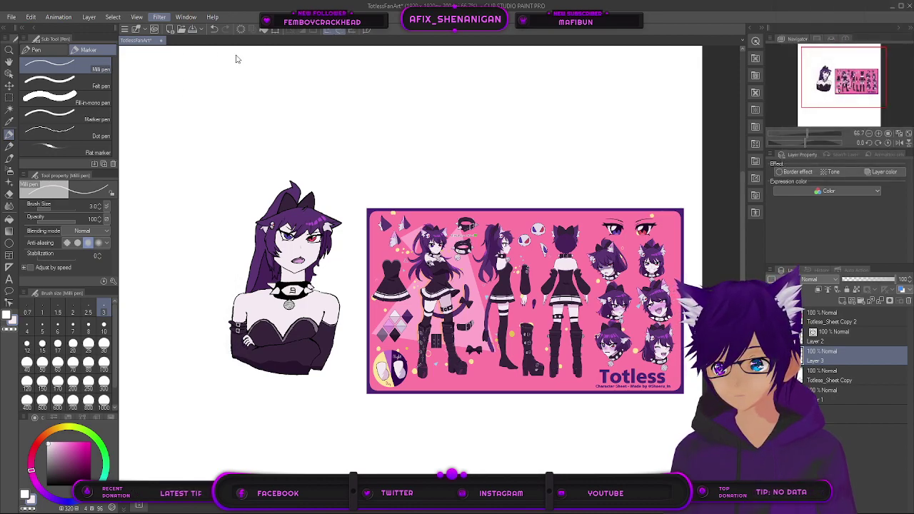
Step: Try out filters on the Layer 3 artwork and cancel them
click(243, 79)
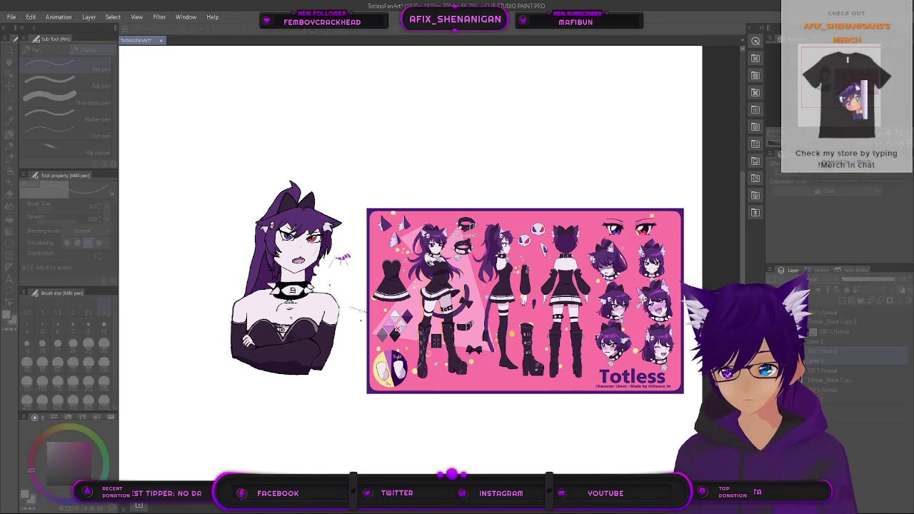
click(583, 240)
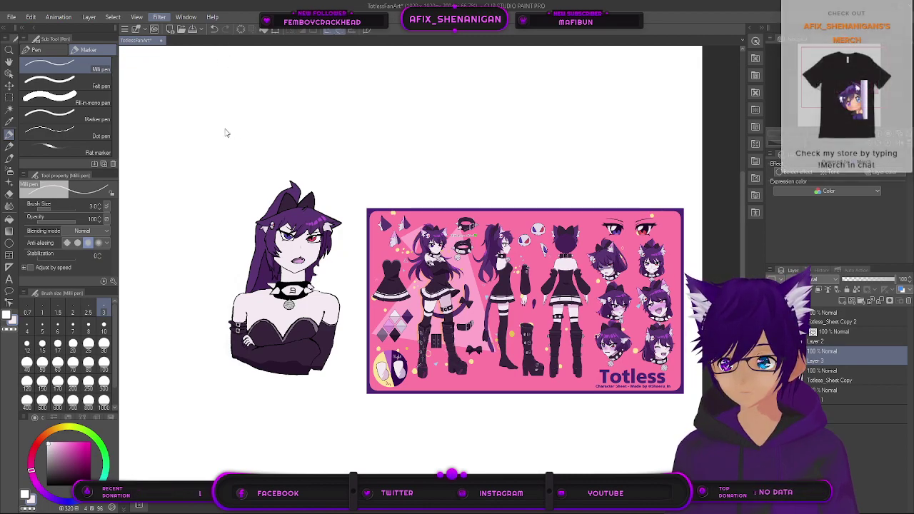
click(227, 72)
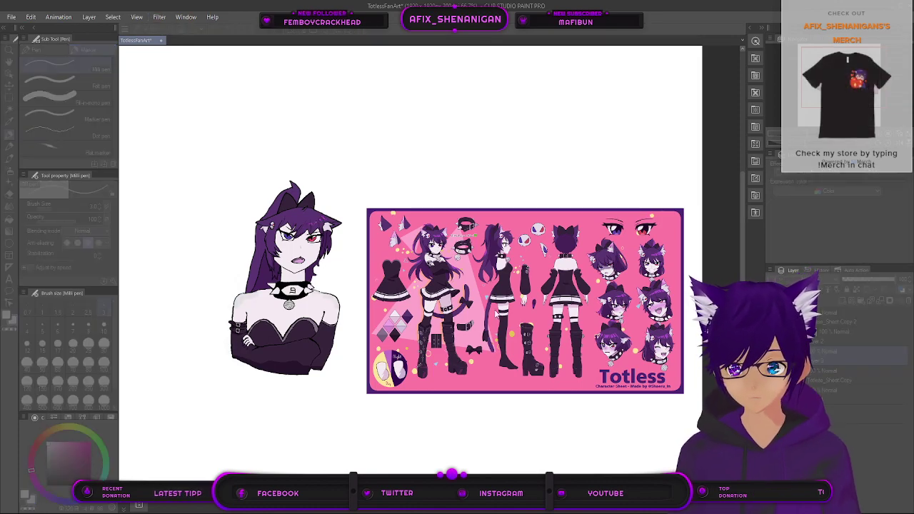
click(507, 176)
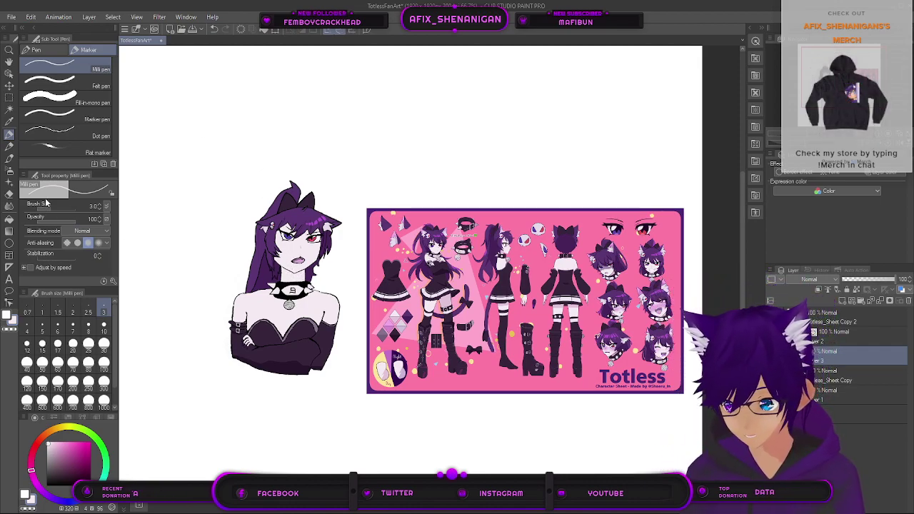
click(9, 109)
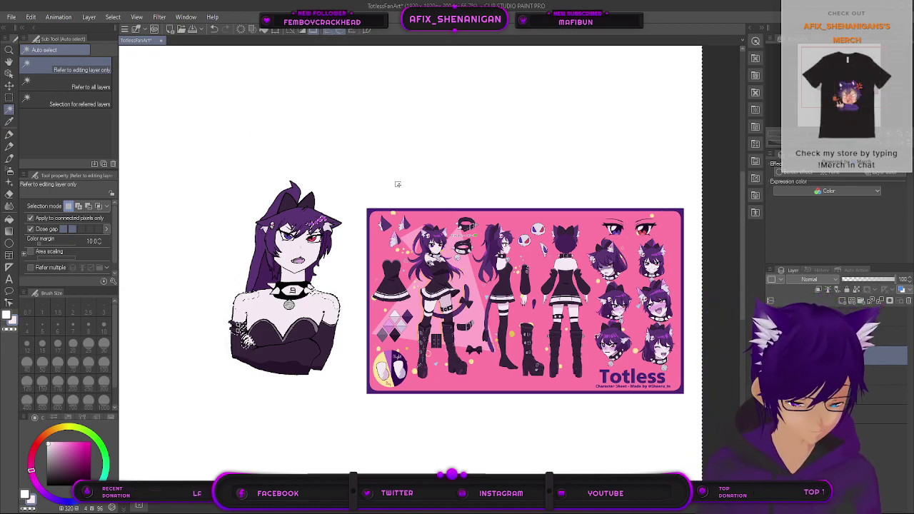
click(213, 29)
click(213, 29)
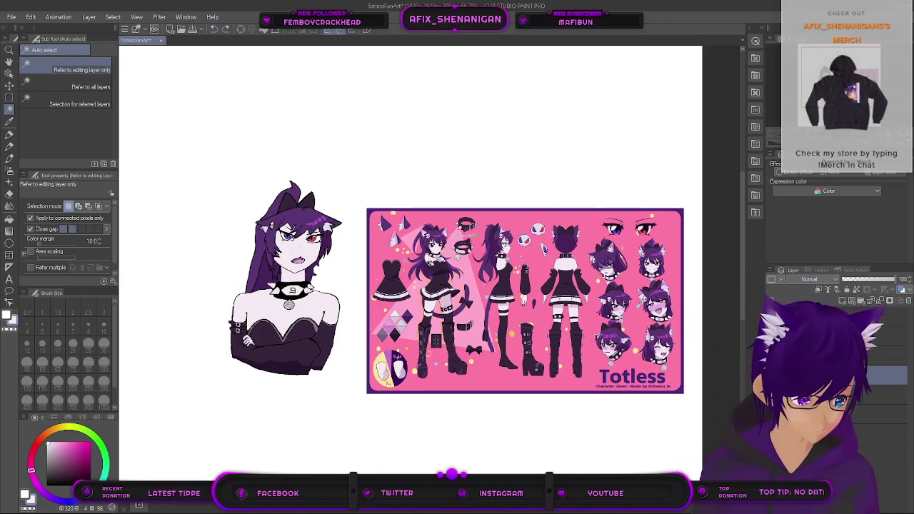
Step: Try to enlarge the auto-selected face skin area with the Scale/Rotate transformation, and cancel it
click(301, 277)
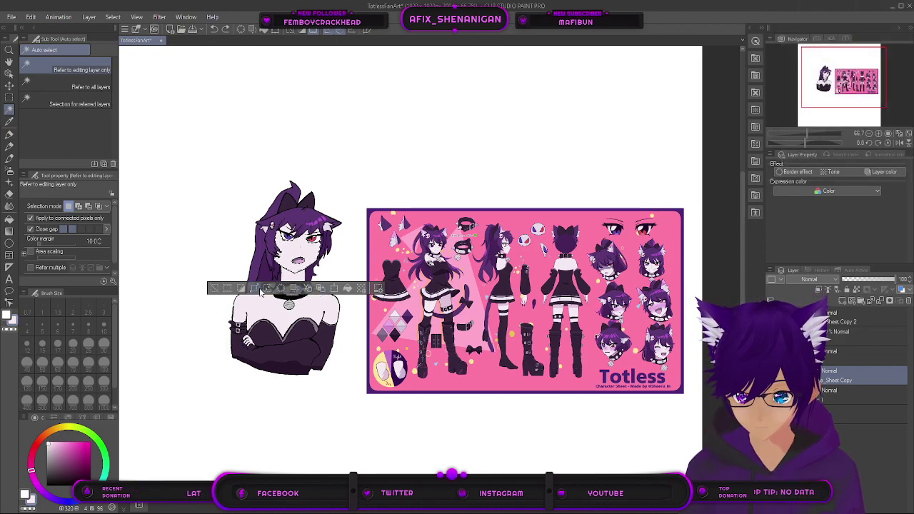
click(333, 289)
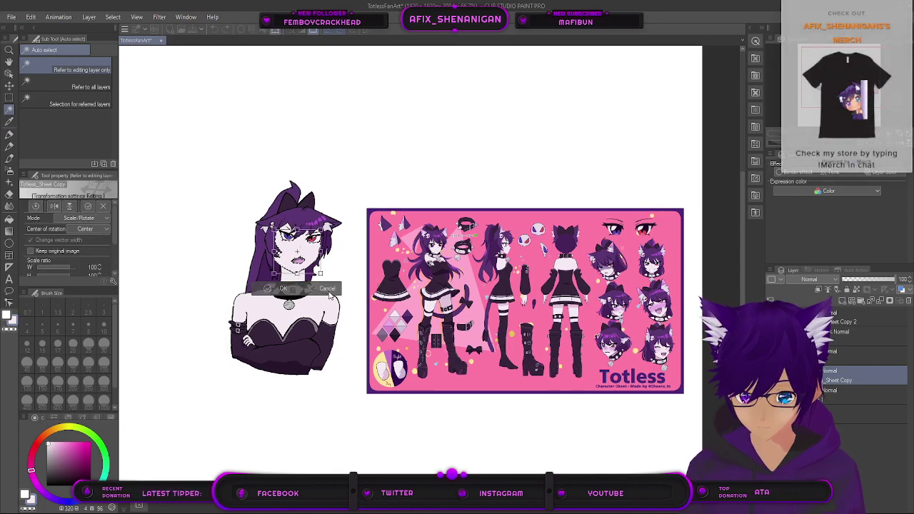
drag(324, 281, 327, 283)
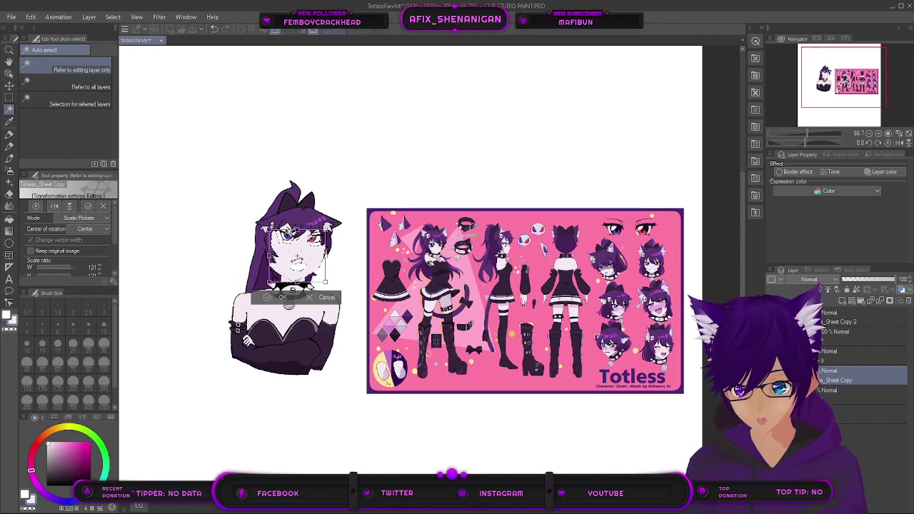
key(ctrl+z)
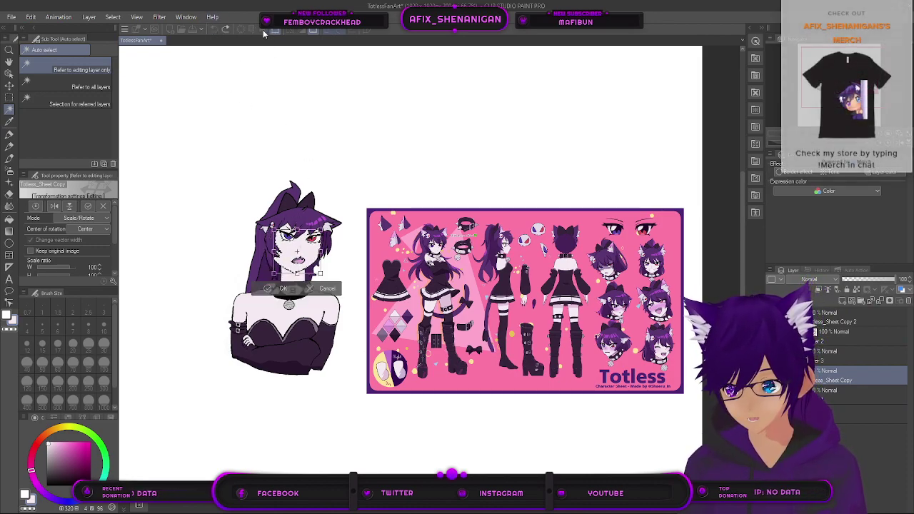
click(325, 288)
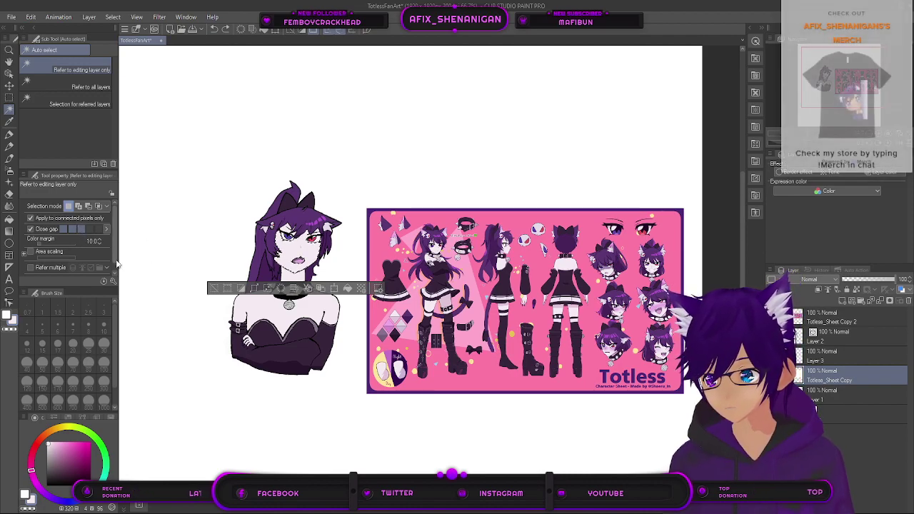
Step: Try auto-selecting the face and neck skin with area scaling set to 10, and undo the selections
click(32, 253)
mouse_move(57, 257)
mouse_down()
mouse_move(47, 258)
mouse_move(67, 259)
mouse_up()
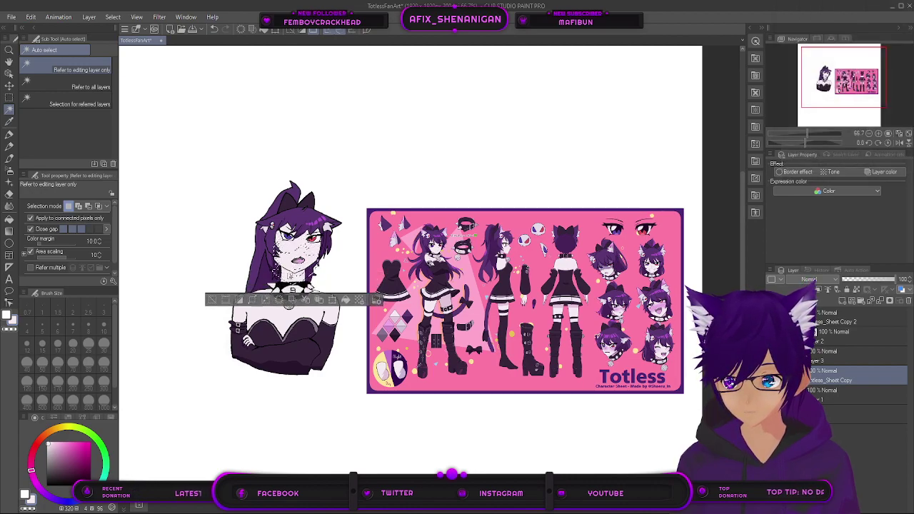
click(291, 277)
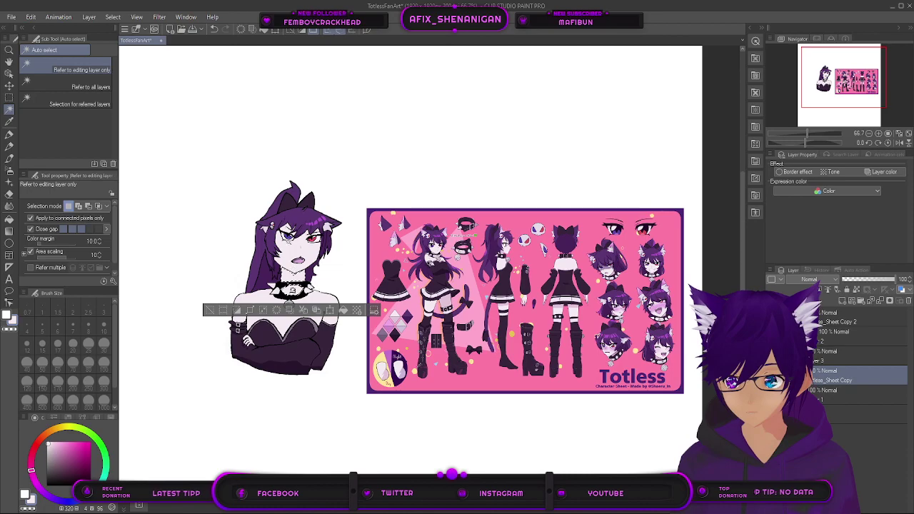
click(214, 30)
click(214, 30)
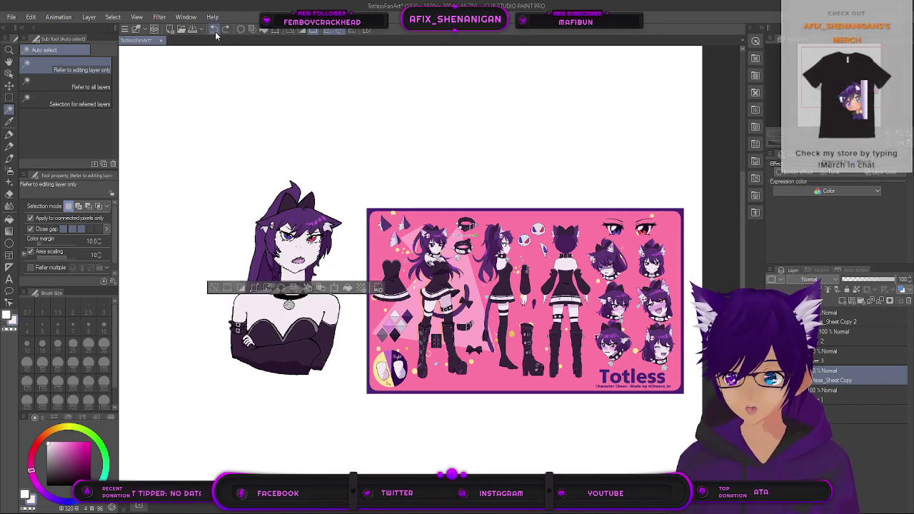
click(215, 33)
click(215, 33)
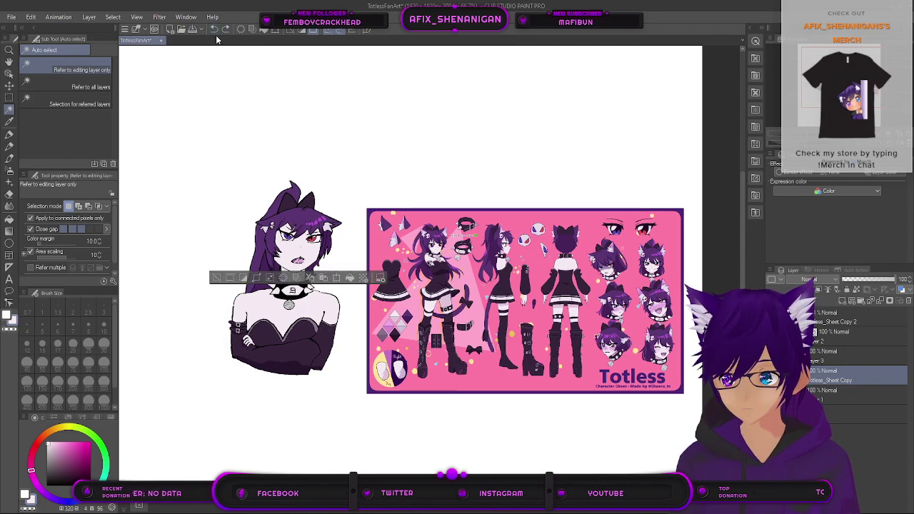
click(214, 31)
click(214, 32)
click(214, 32)
click(215, 33)
click(214, 33)
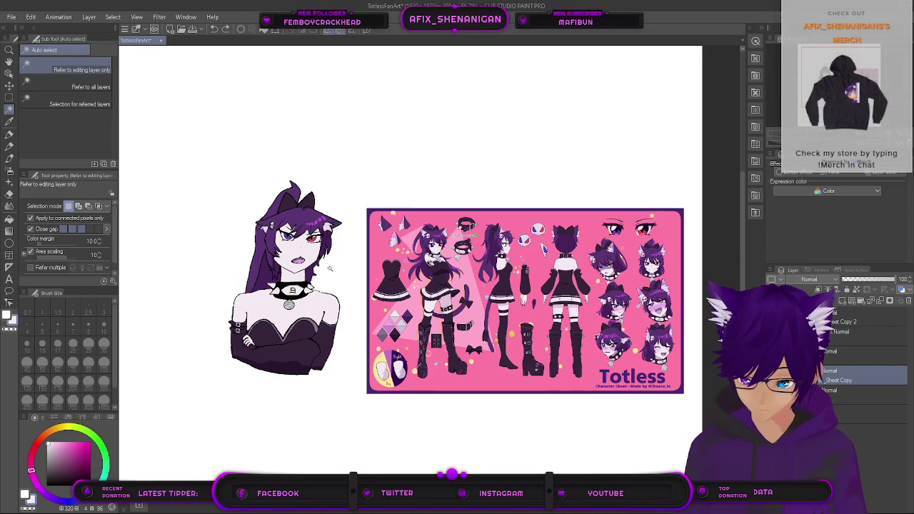
Step: Compare the sleeves and arm straps in the drawing with the outfit details on the reference sheet, with the Felt pen ready
scroll(332, 272, up, 2)
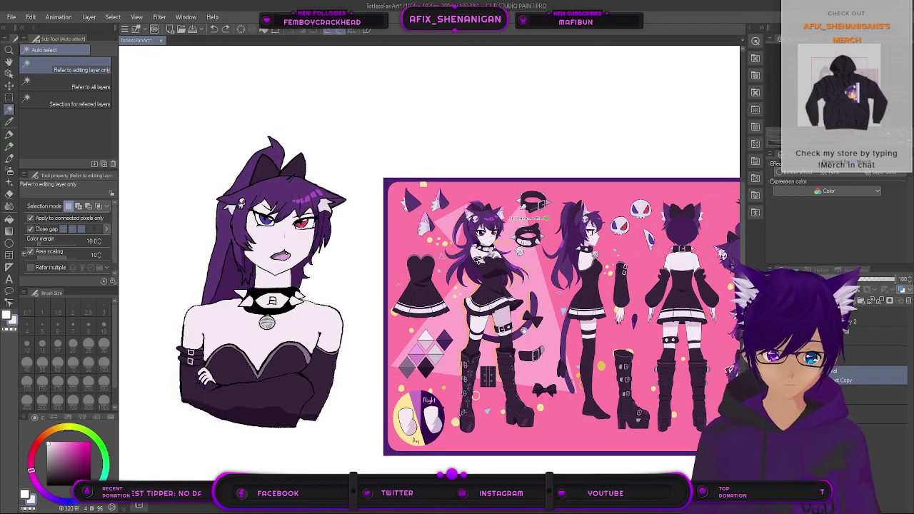
drag(87, 472, 113, 506)
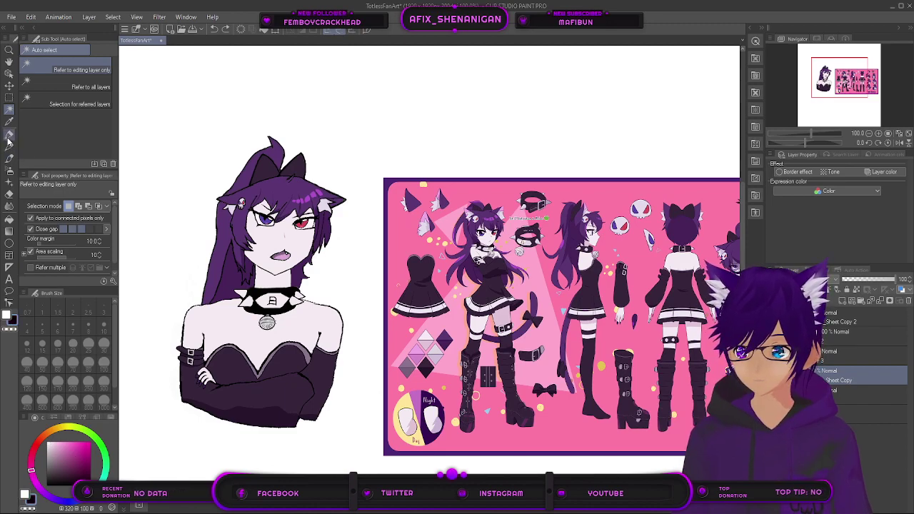
click(10, 134)
click(71, 86)
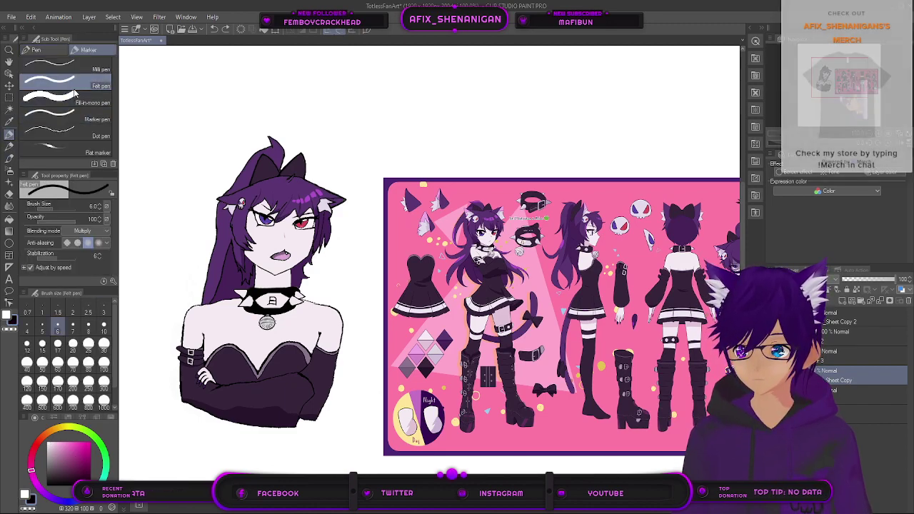
scroll(323, 375, up, 3)
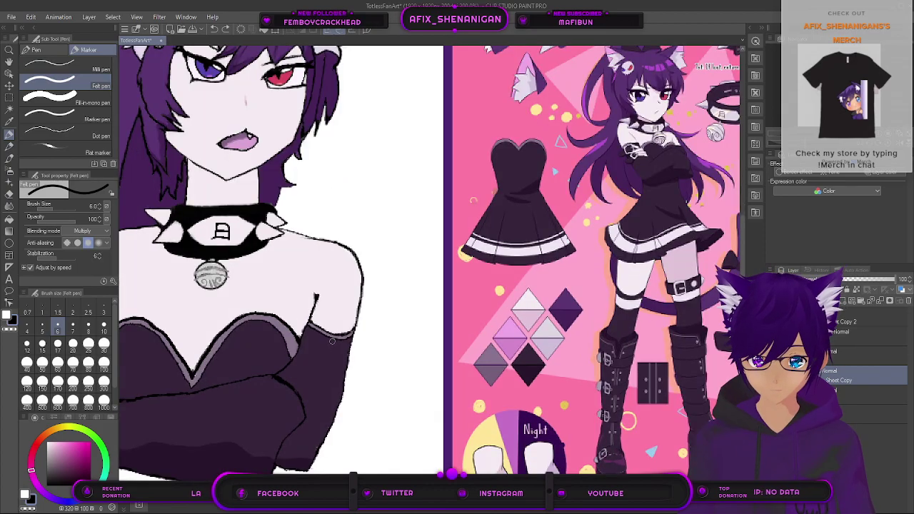
drag(274, 357, 447, 314)
drag(602, 304, 344, 346)
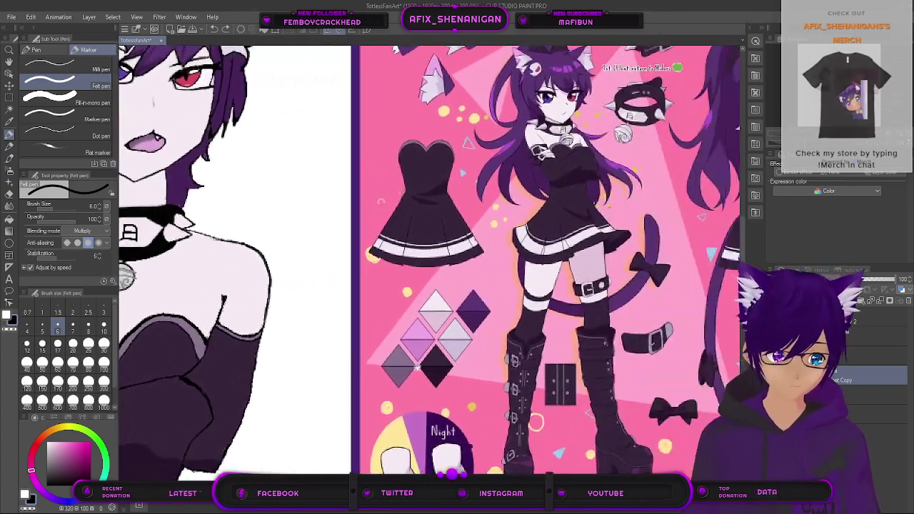
drag(353, 377, 294, 383)
drag(607, 342, 411, 355)
drag(707, 334, 511, 343)
mouse_move(268, 406)
mouse_down()
mouse_move(463, 329)
mouse_move(740, 336)
mouse_up()
drag(290, 334, 460, 338)
scroll(453, 284, up, 2)
scroll(454, 280, down, 2)
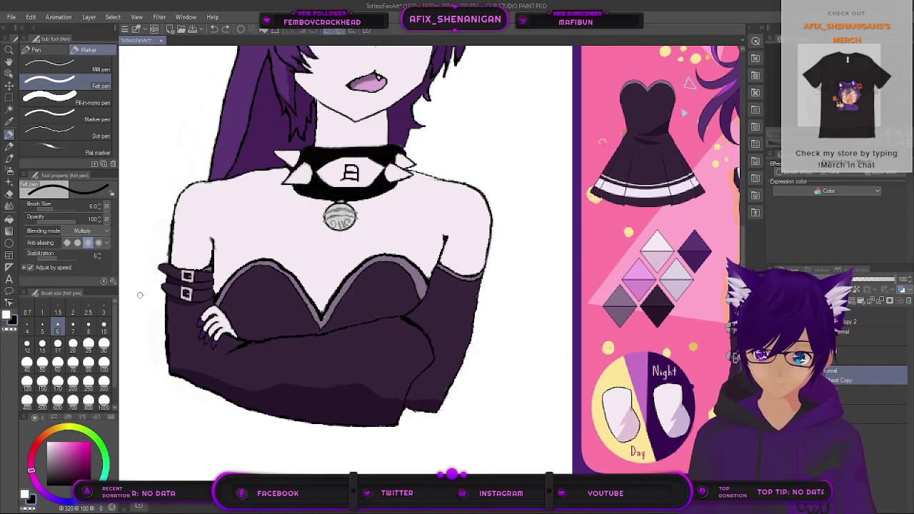
Step: Pick up the light grey from the existing sleeve buckle and return to the Felt pen
click(8, 121)
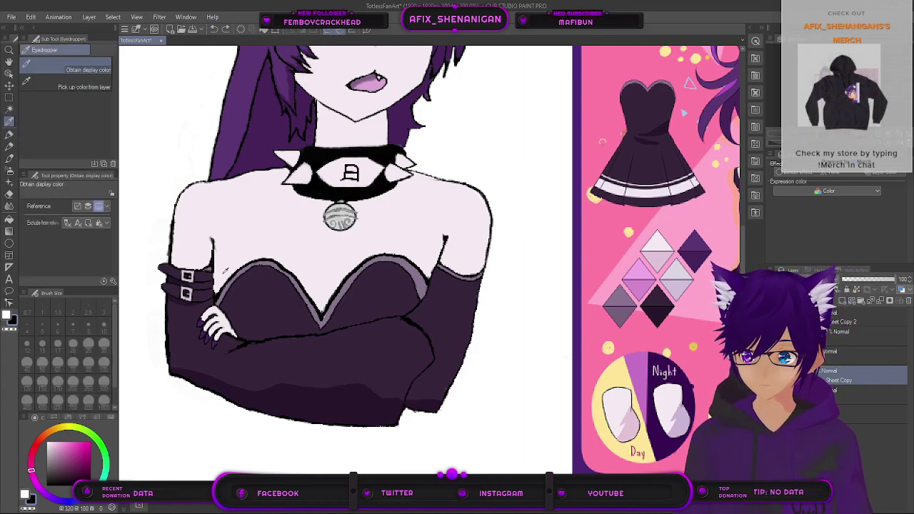
scroll(187, 294, up, 3)
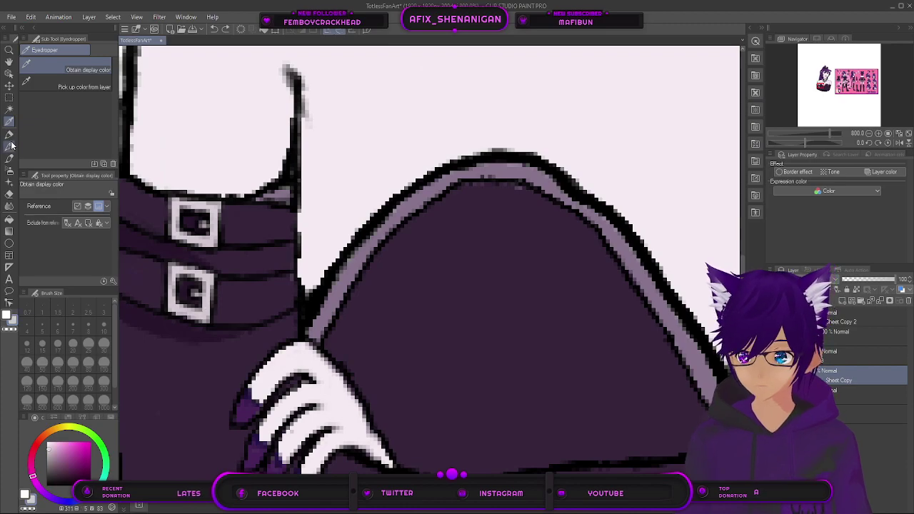
click(9, 133)
Step: Try drawing a buckle on the bare sleeve's cuff with the Felt pen at size 3 and with the Dot pen
scroll(400, 266, down, 2)
drag(585, 327, 257, 287)
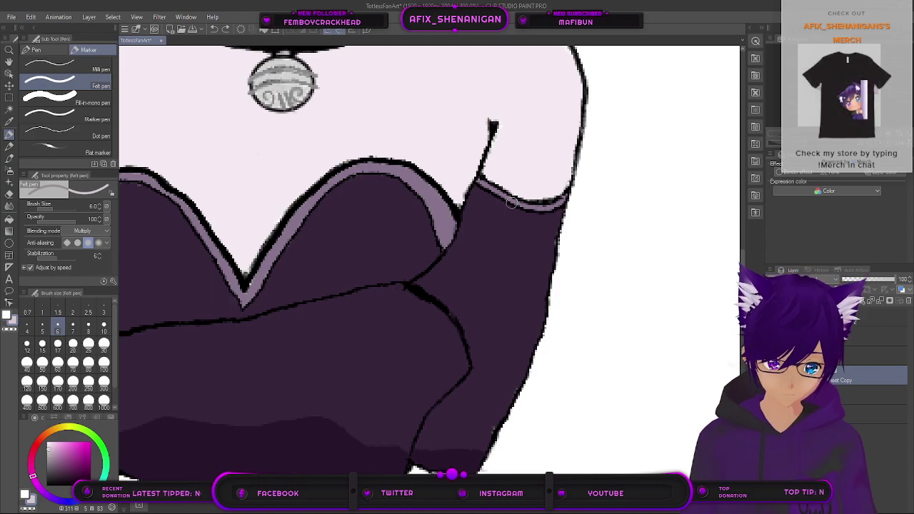
key(bracketleft)
key(bracketleft)
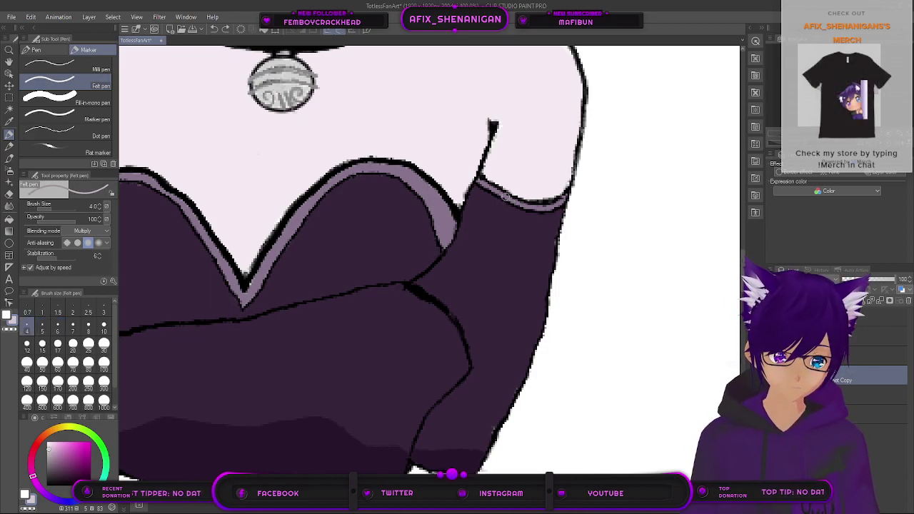
key(bracketleft)
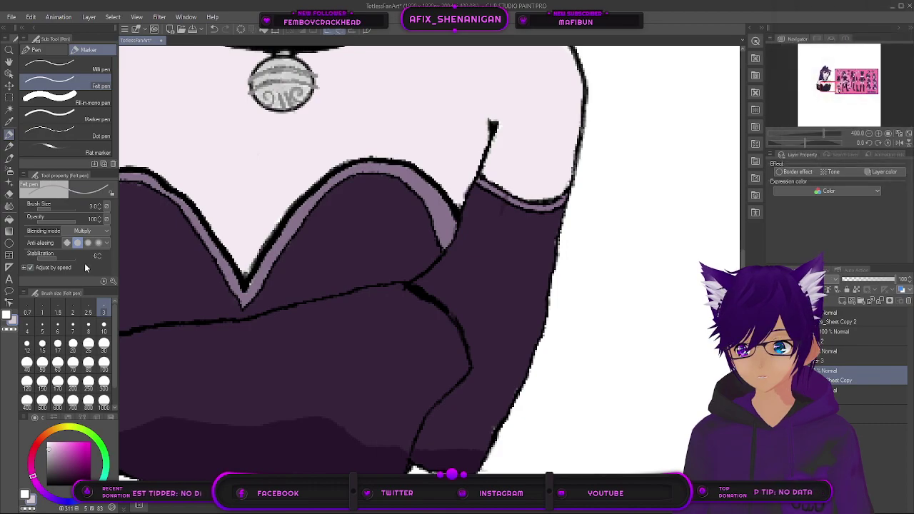
click(84, 135)
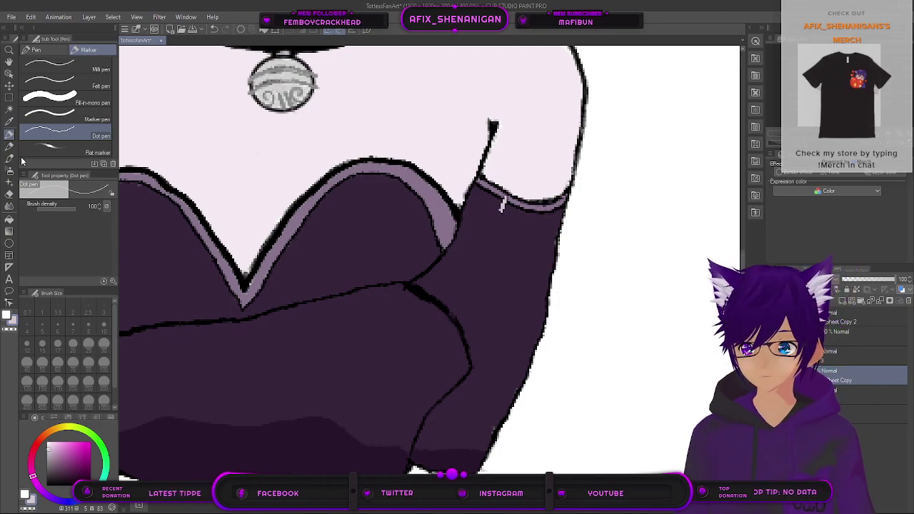
Step: Switch to the Darker pencil at size 2 and undo the trial buckle strokes on the cuff
key(p)
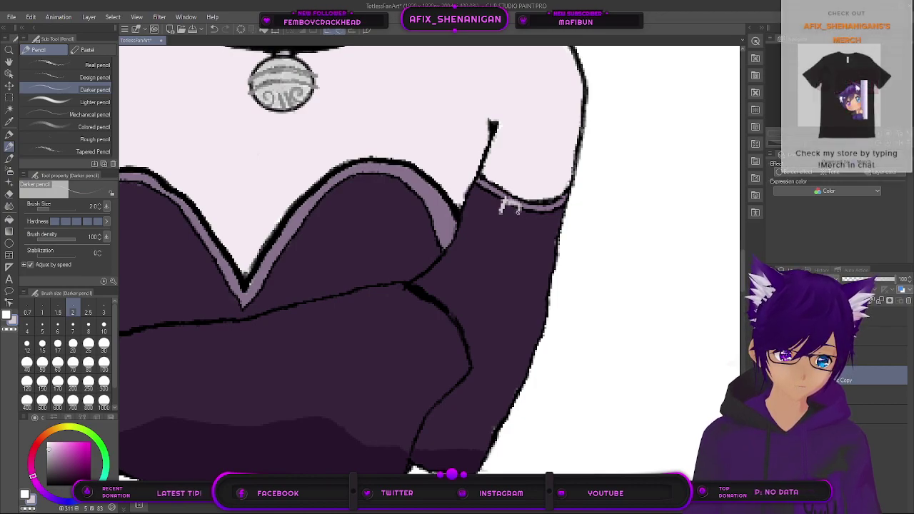
click(213, 28)
click(213, 29)
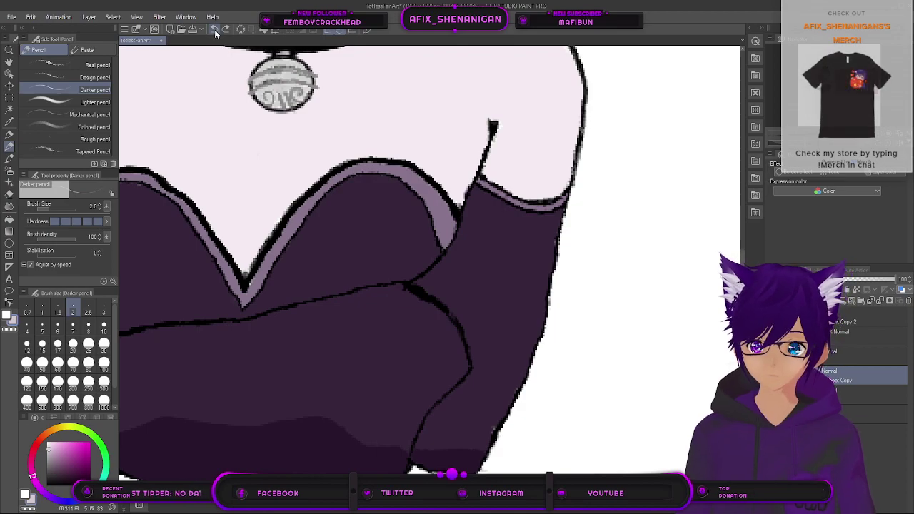
Step: Draw two square light grey buckles, one below the other, on the bare sleeve's cuff with the Darker pencil
scroll(476, 206, down, 3)
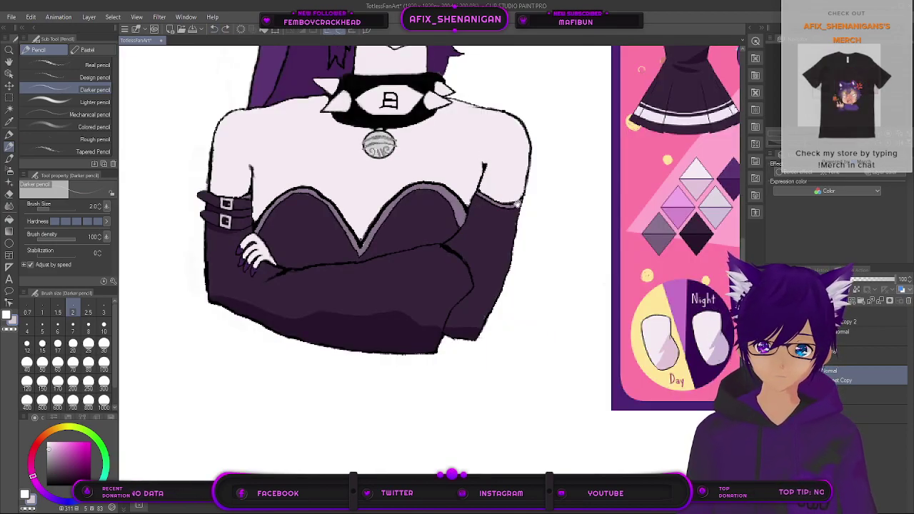
drag(509, 211, 570, 198)
scroll(557, 206, up, 2)
scroll(558, 207, up, 2)
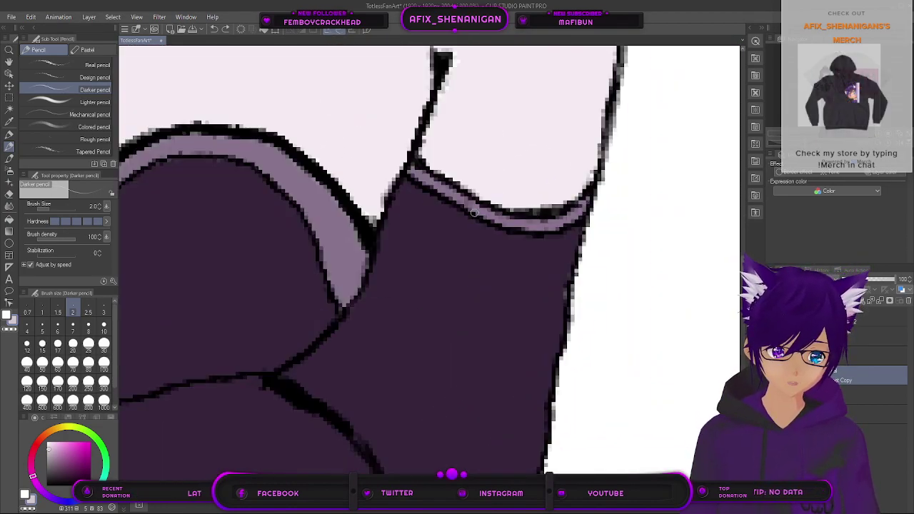
mouse_move(467, 225)
mouse_down()
mouse_move(473, 208)
mouse_move(454, 251)
mouse_move(490, 260)
mouse_move(502, 223)
mouse_move(485, 214)
mouse_move(471, 212)
mouse_move(453, 250)
mouse_move(479, 211)
mouse_up()
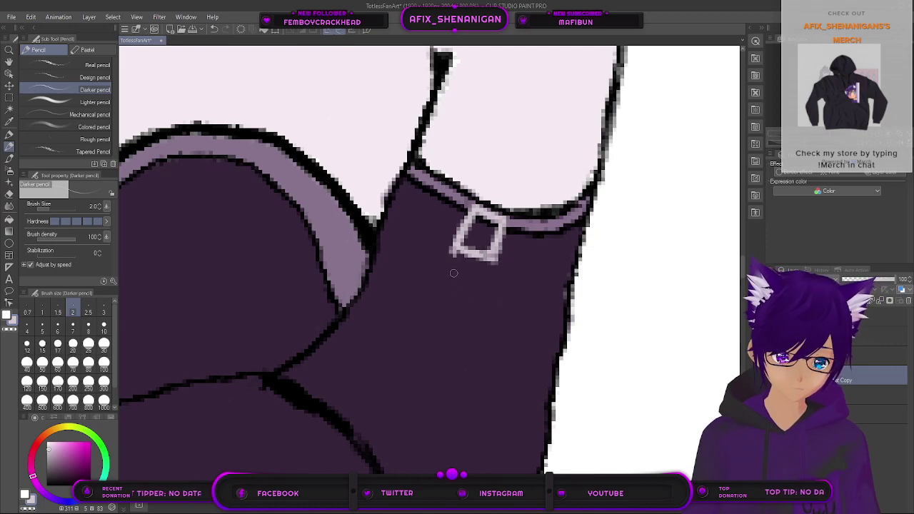
mouse_move(445, 271)
mouse_down()
mouse_move(433, 305)
mouse_move(435, 297)
mouse_move(476, 314)
mouse_move(485, 284)
mouse_move(478, 293)
mouse_move(473, 276)
mouse_move(453, 267)
mouse_move(436, 297)
mouse_move(472, 315)
mouse_move(486, 280)
mouse_move(453, 267)
mouse_move(483, 282)
mouse_up()
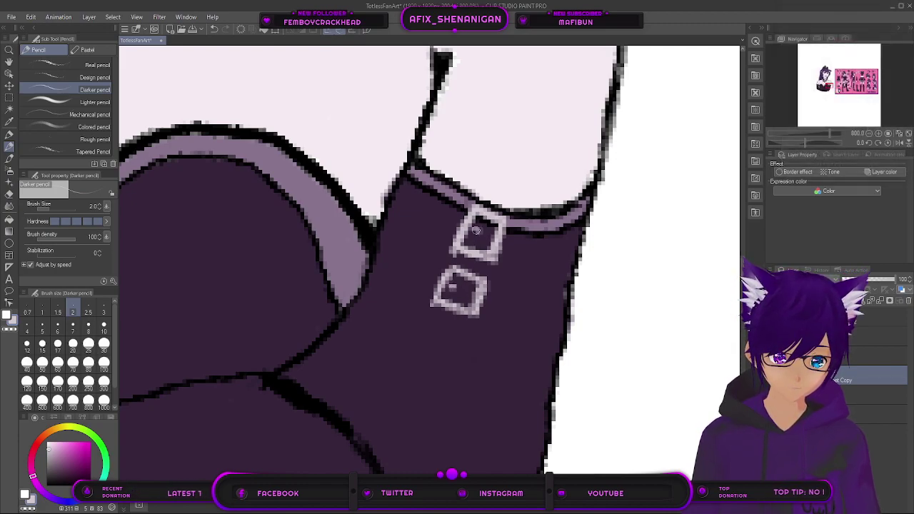
Step: Outline both new buckles in black and draw the upper strap's edges across the sleeve on either side of its buckle
click(87, 471)
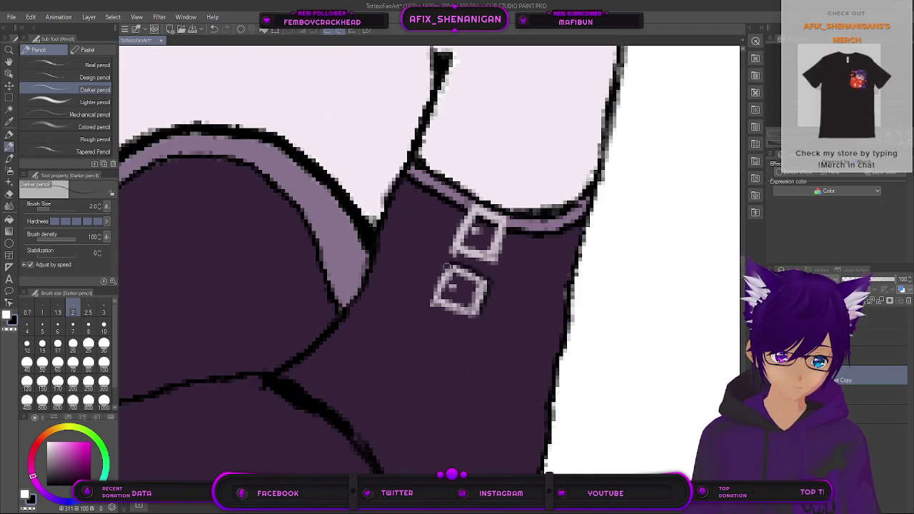
drag(431, 301, 465, 315)
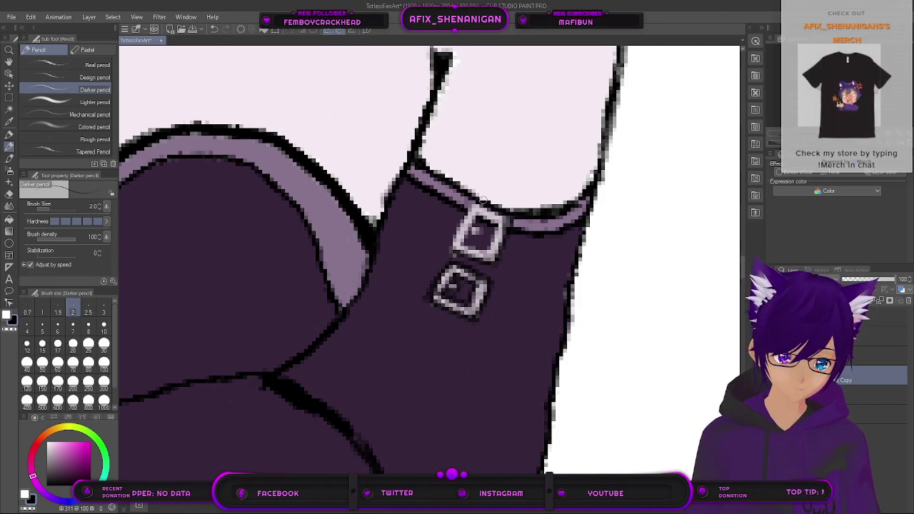
drag(421, 173, 461, 198)
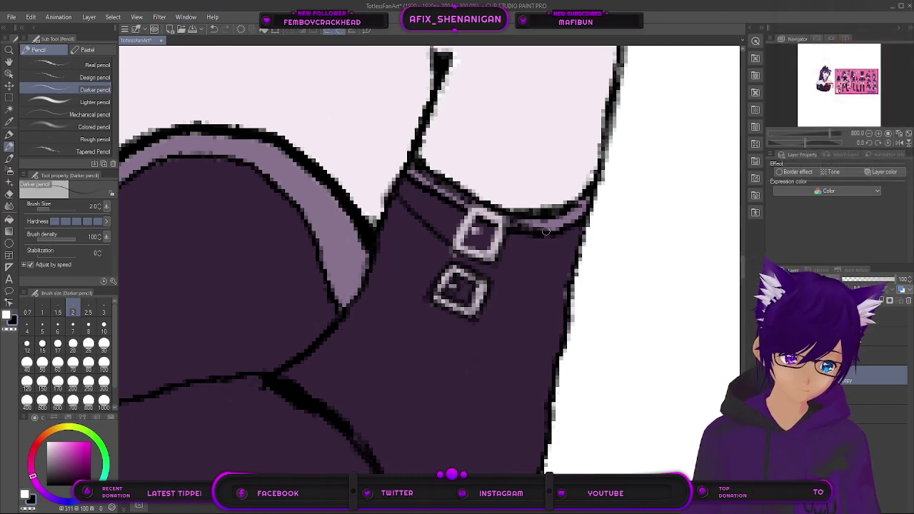
drag(510, 221, 577, 226)
drag(497, 262, 558, 268)
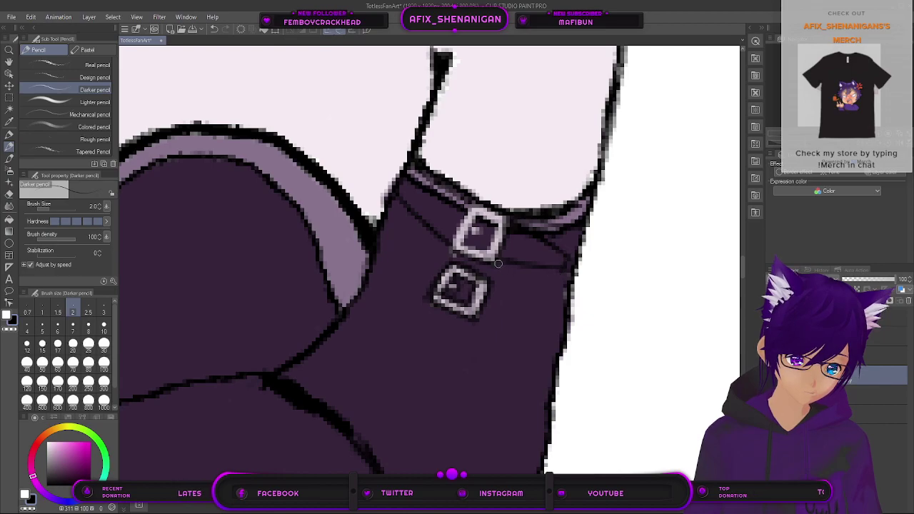
Step: Draw the lower strap's black edges across the sleeve, including its rounded end beyond the buckle
drag(496, 264, 533, 278)
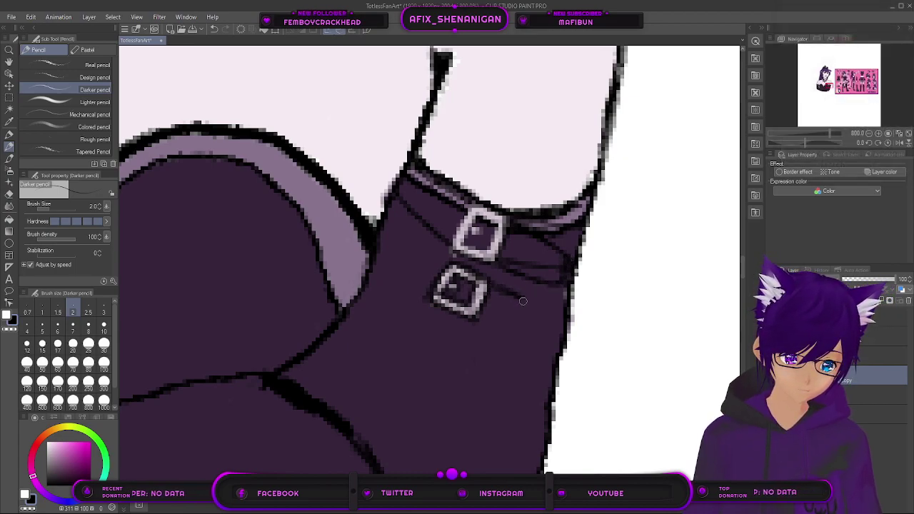
drag(561, 294, 512, 286)
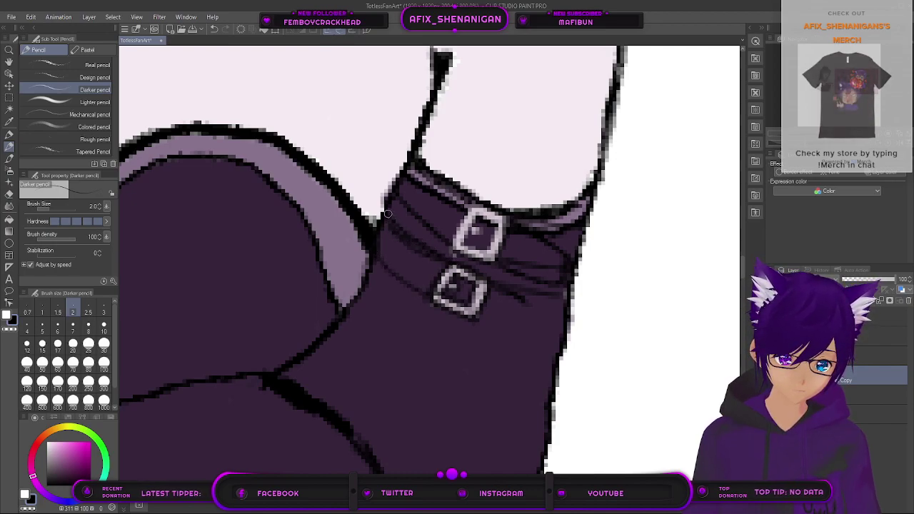
drag(474, 319, 564, 348)
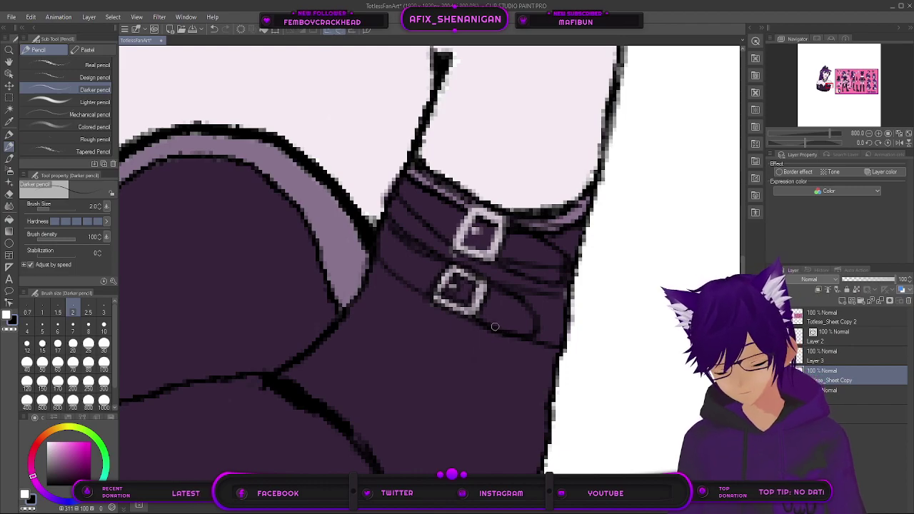
Step: Darken the black edges of both straps around the buckles on the bare sleeve's cuff with the Darker pencil
click(9, 121)
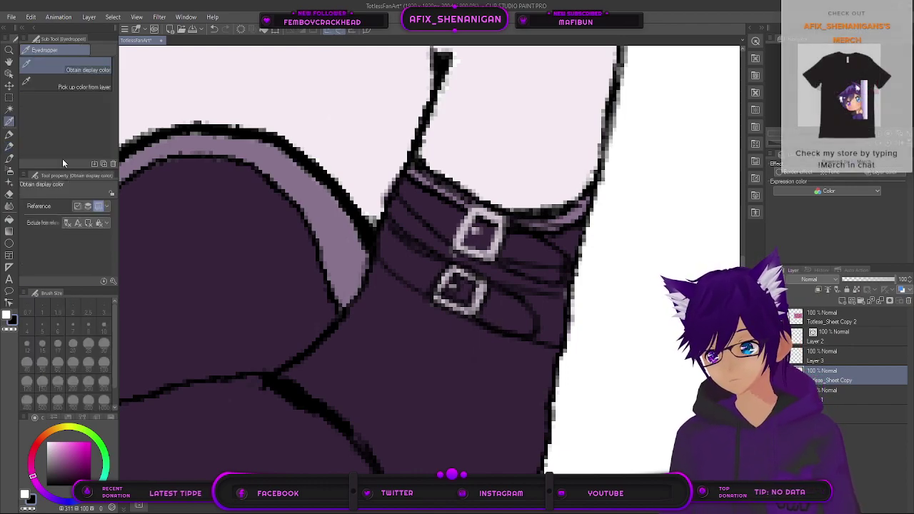
drag(287, 332, 598, 351)
drag(210, 302, 362, 286)
drag(593, 320, 182, 287)
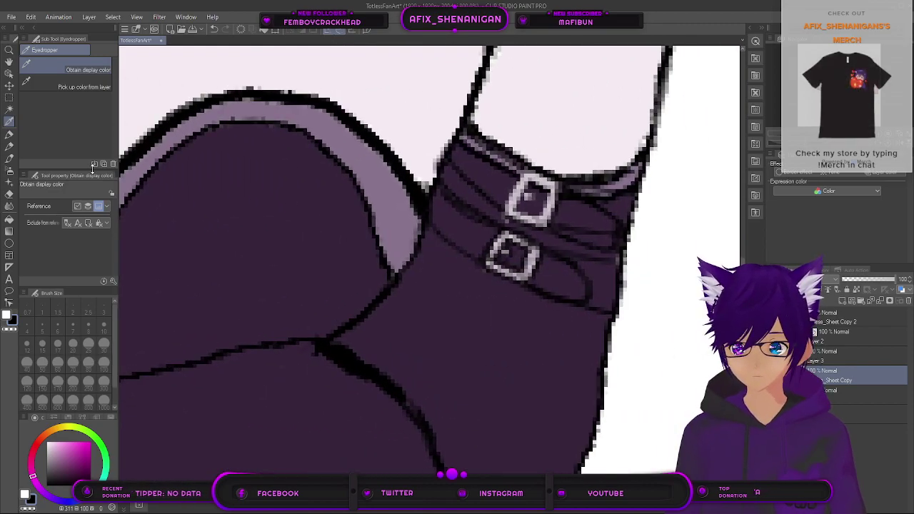
click(9, 147)
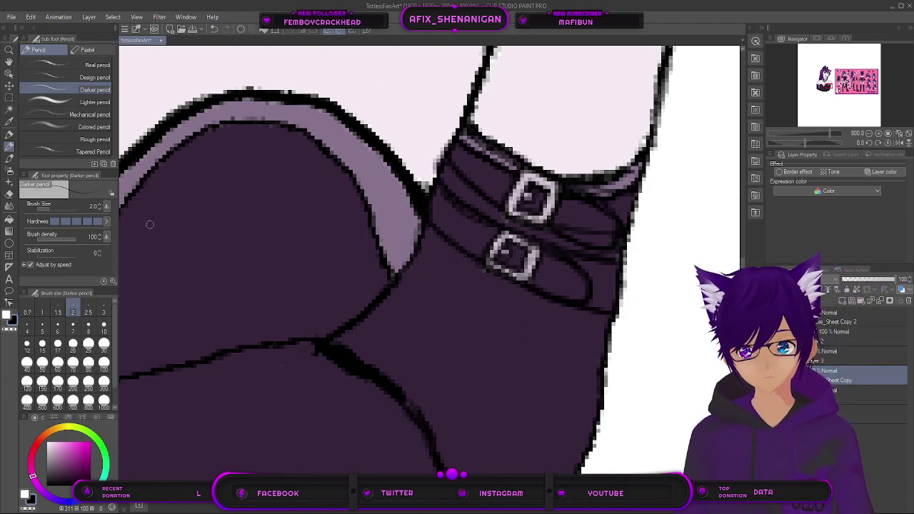
Step: Sample the dark purple from the buckled straps above the hand and reselect the Darker pencil at size 2
scroll(239, 265, down, 2)
drag(194, 292, 518, 337)
drag(245, 302, 321, 309)
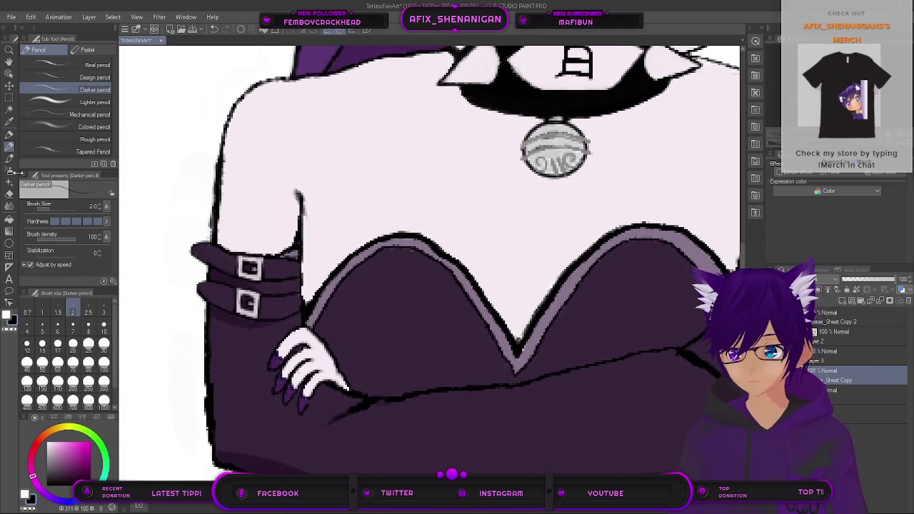
click(9, 122)
click(224, 273)
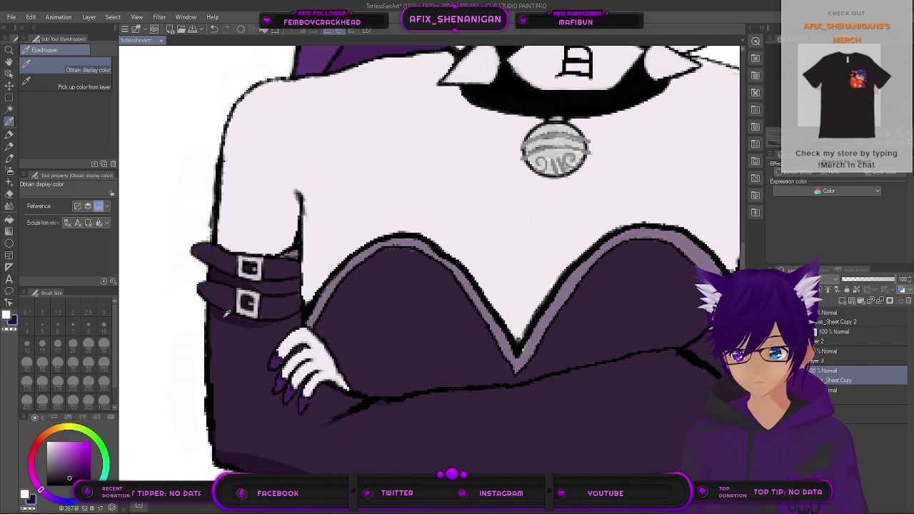
click(9, 148)
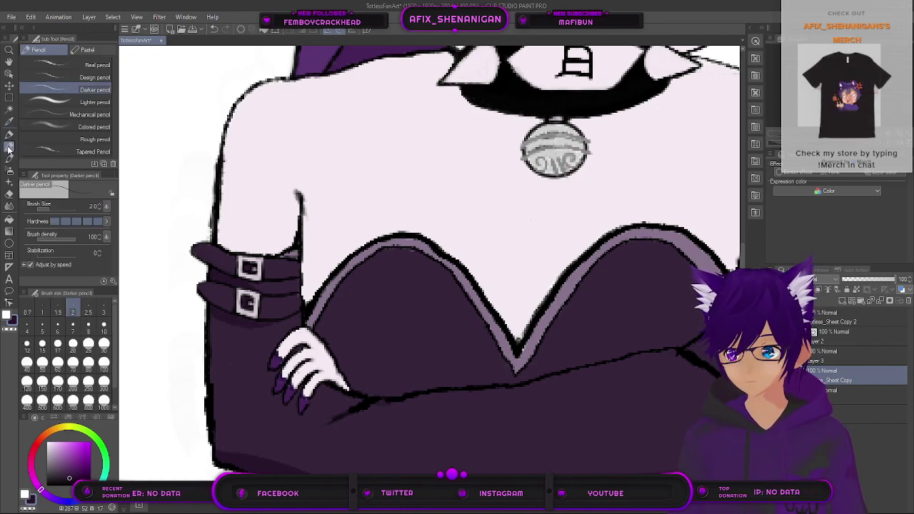
Step: Shade the opposite sleeve dark purple between the two straps and beneath the lower strap
drag(628, 338, 243, 269)
mouse_move(187, 233)
mouse_down()
mouse_move(250, 289)
mouse_move(189, 294)
mouse_up()
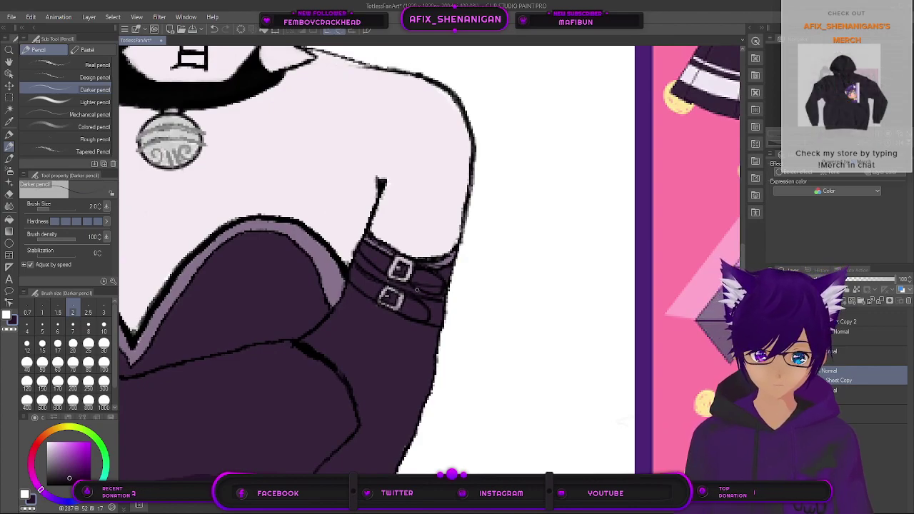
scroll(408, 287, up, 4)
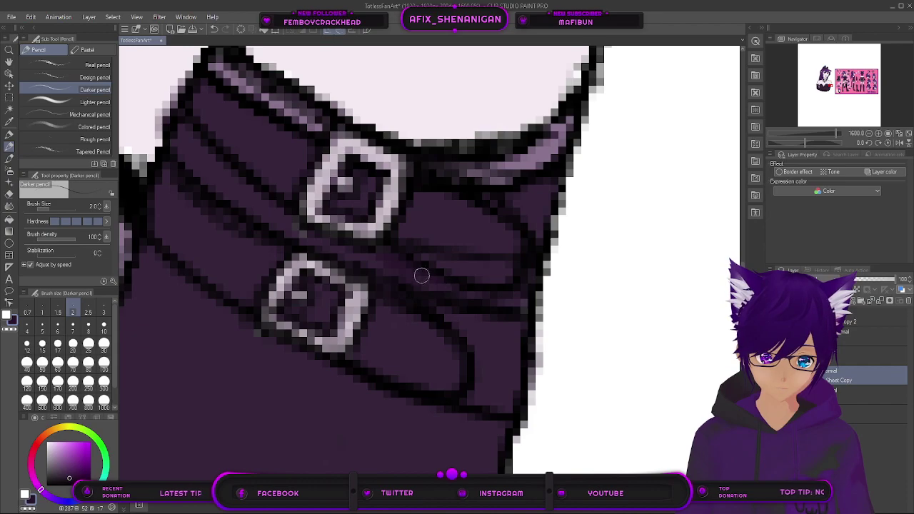
Step: Select the Bit husky India ink brush and compare the buckled straps on both sleeves
click(10, 160)
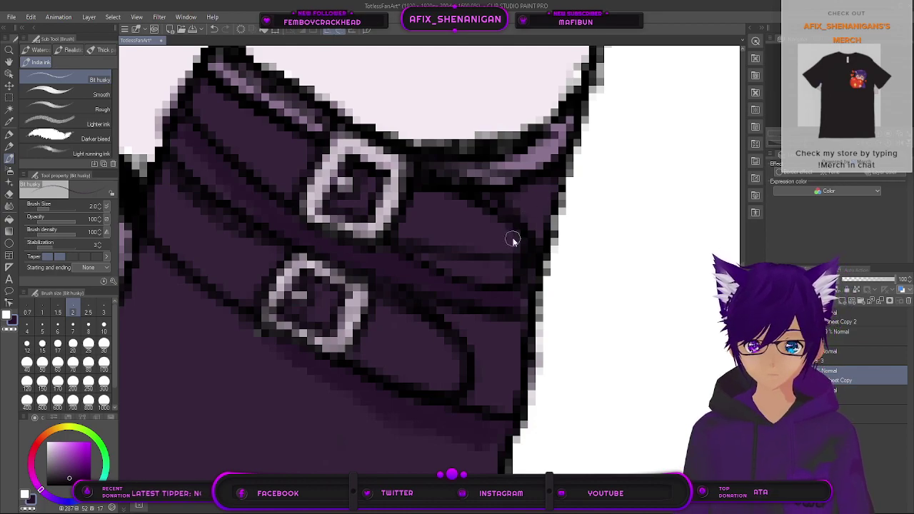
scroll(511, 240, down, 4)
scroll(511, 258, up, 3)
scroll(511, 258, down, 3)
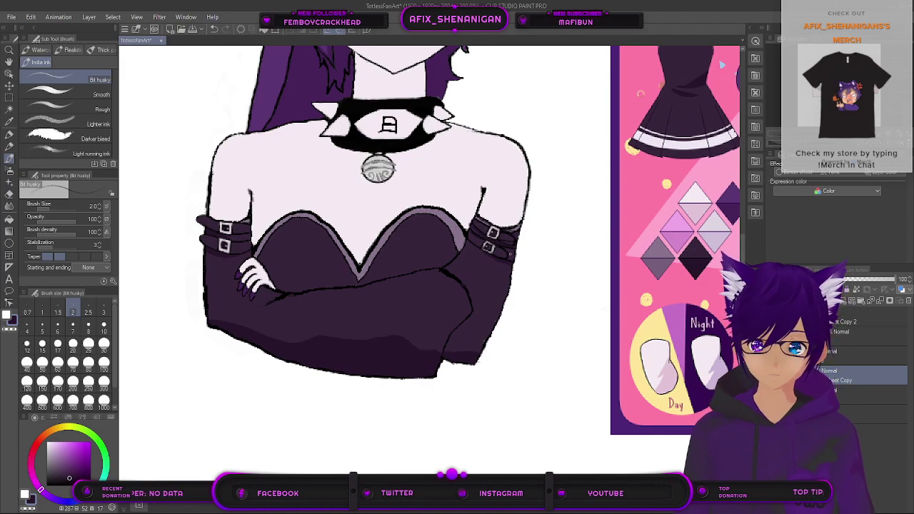
scroll(510, 256, up, 2)
mouse_move(173, 325)
mouse_down()
mouse_move(581, 368)
mouse_move(572, 368)
mouse_up()
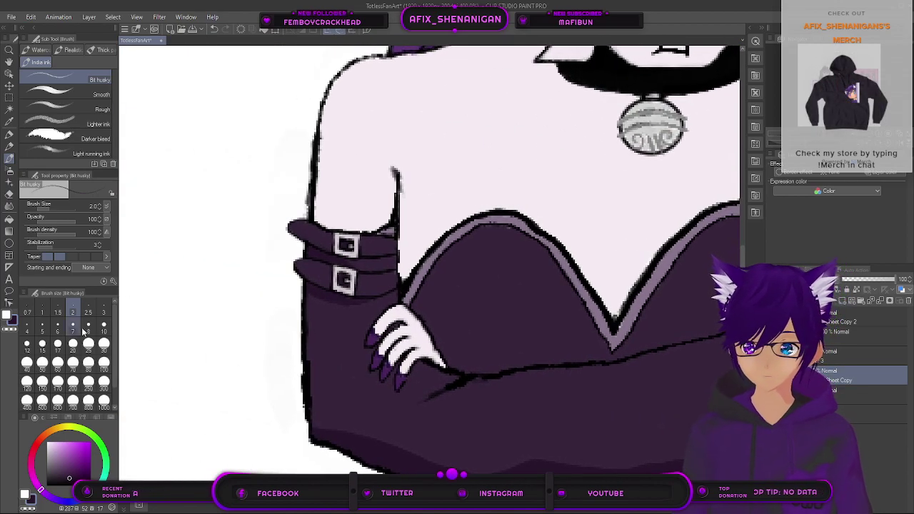
scroll(308, 264, up, 4)
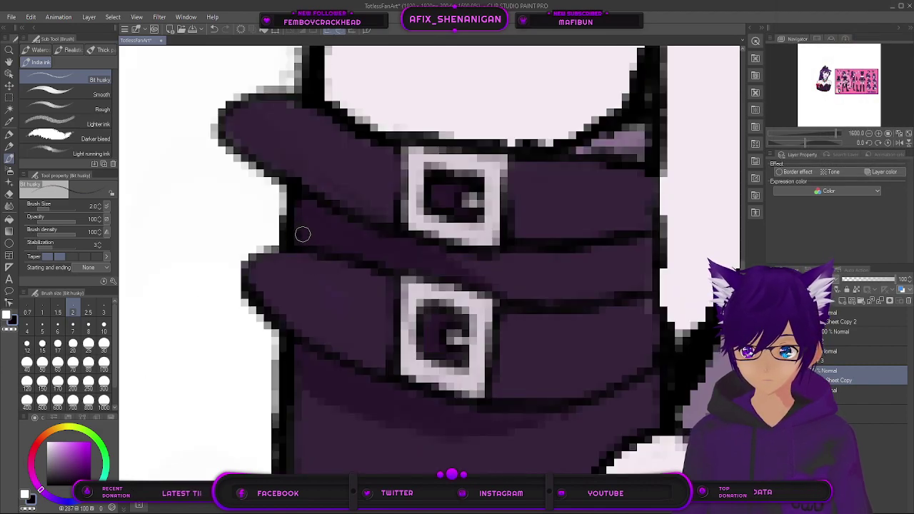
Step: Set the Bit husky brush to size 1 and switch to the Mechanical pencil
key(bracketleft)
key(bracketleft)
key(bracketleft)
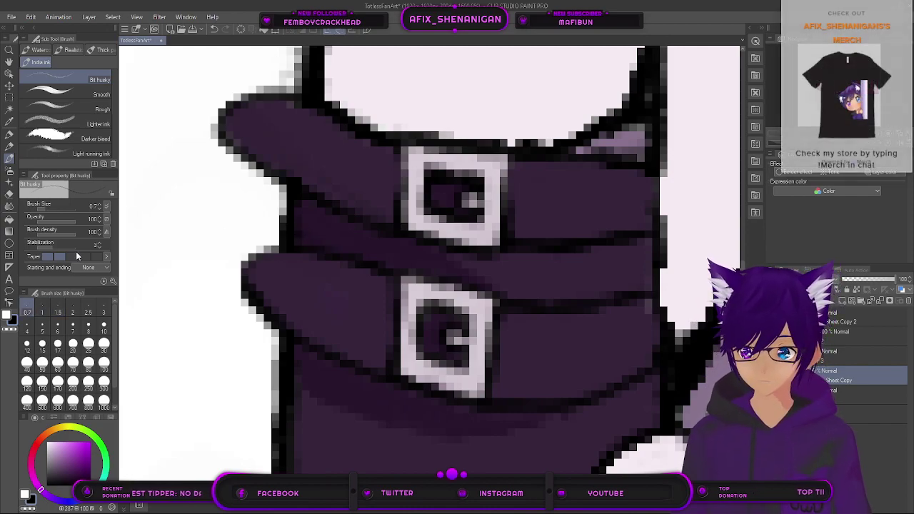
key(bracketright)
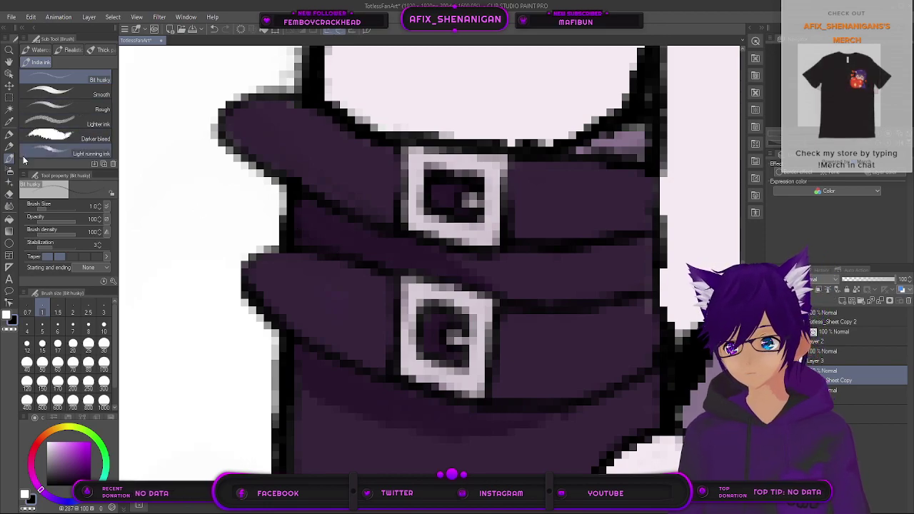
click(9, 147)
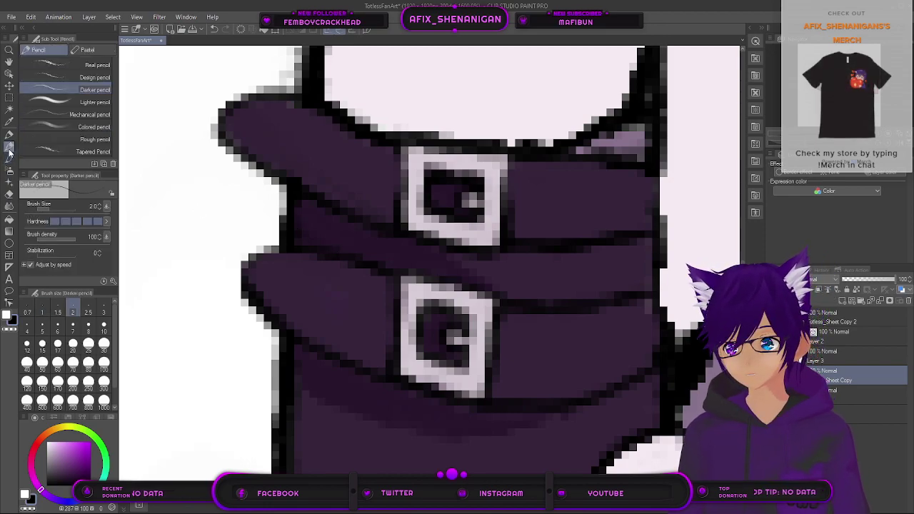
click(60, 114)
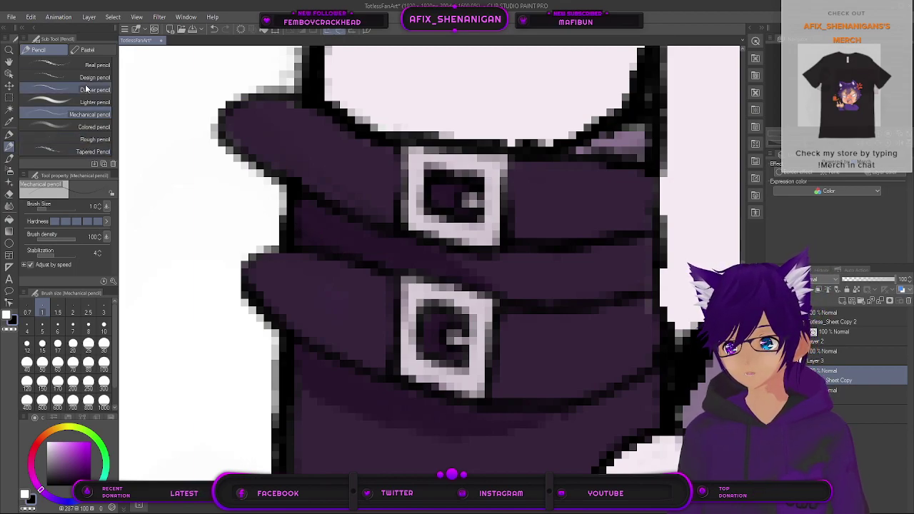
Step: Set up the Oil paint brush with brush size 0.7 and density of paint 100
click(9, 161)
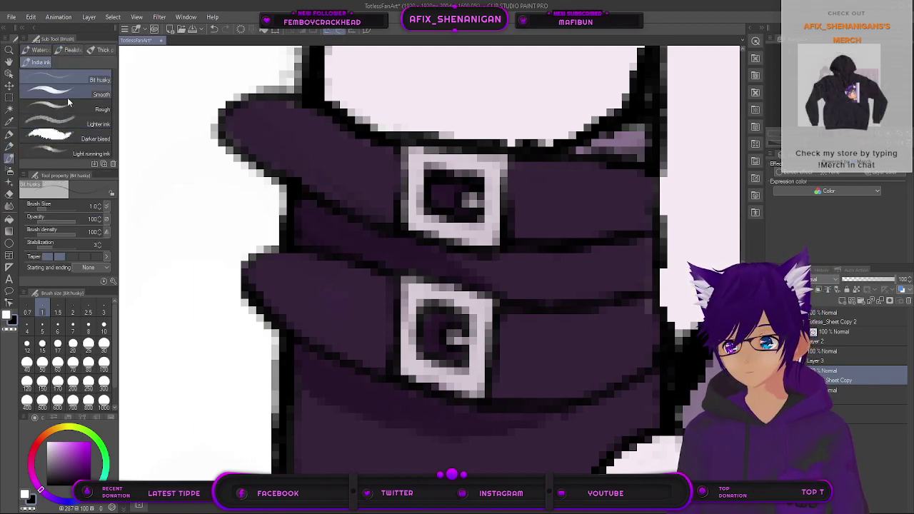
click(87, 52)
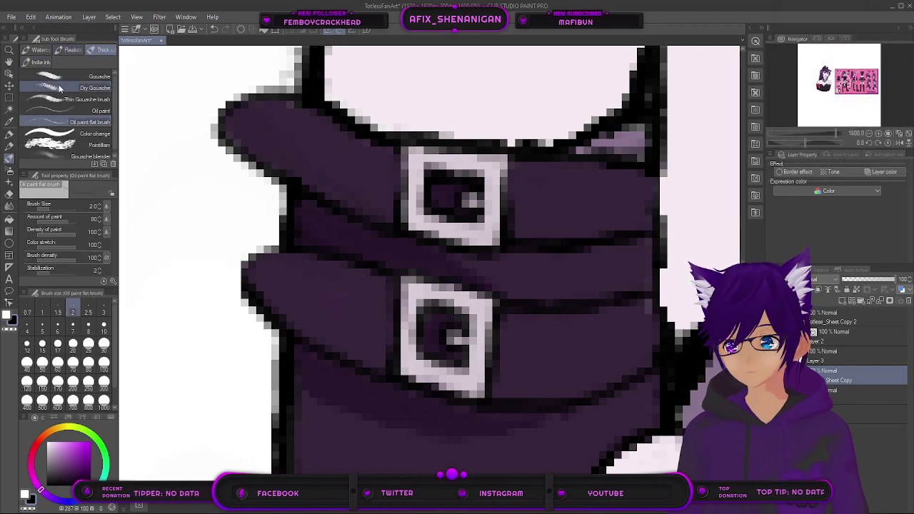
click(69, 112)
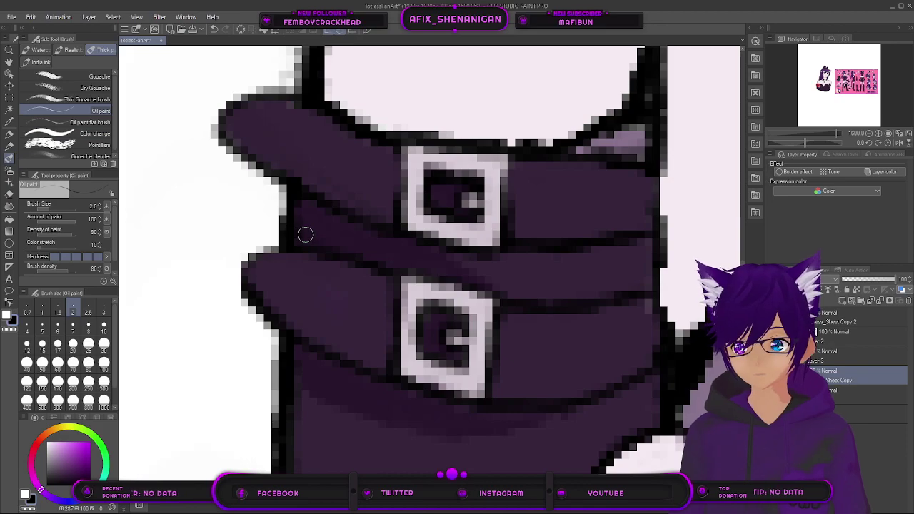
key(bracketleft)
key(bracketleft)
key(bracketleft)
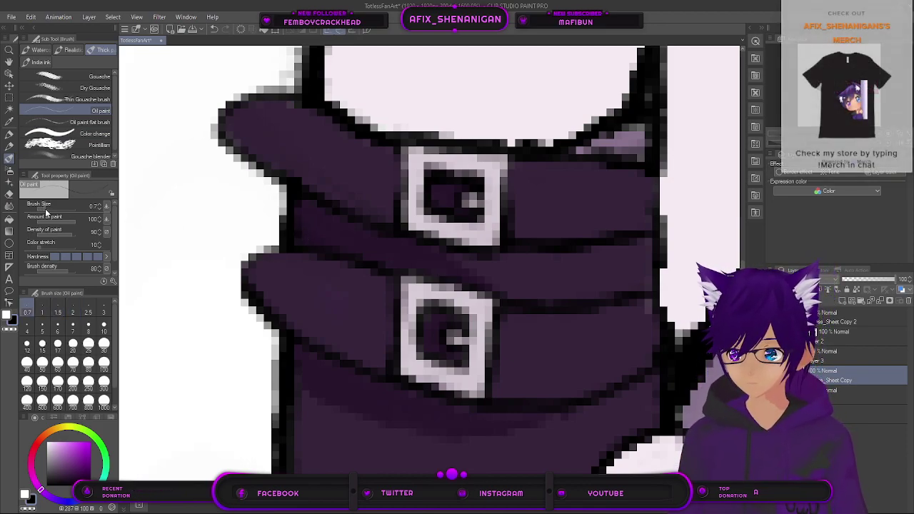
drag(64, 231, 75, 231)
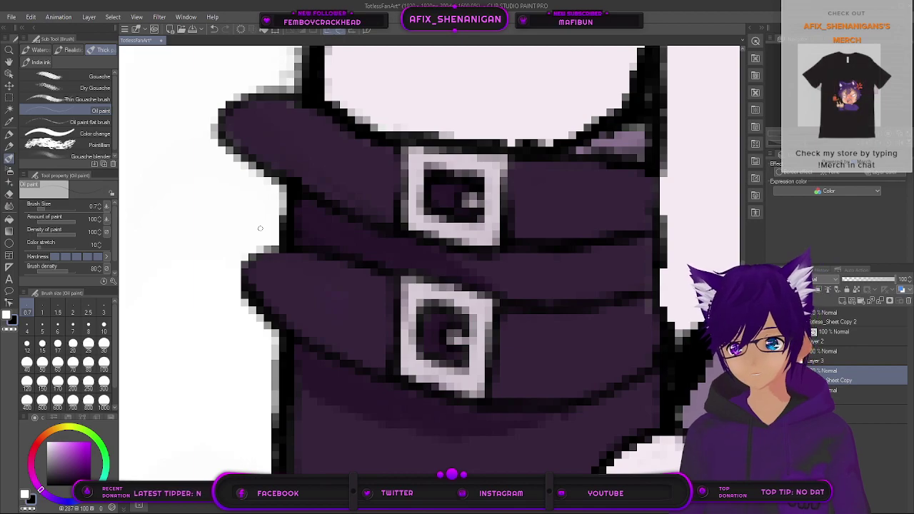
Step: Try erasing the dark gap between the two straps with the Hard eraser at size 12 and size 1.3, undoing both attempts
click(9, 133)
click(81, 134)
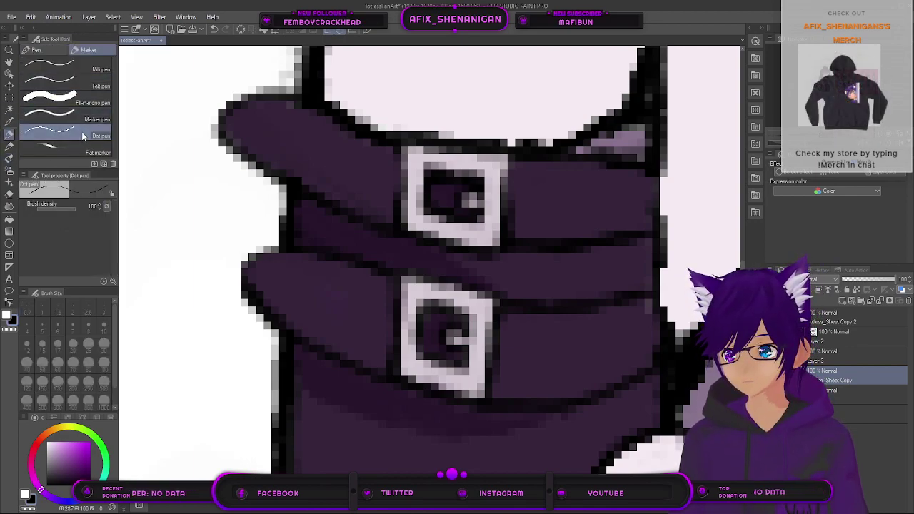
key(e)
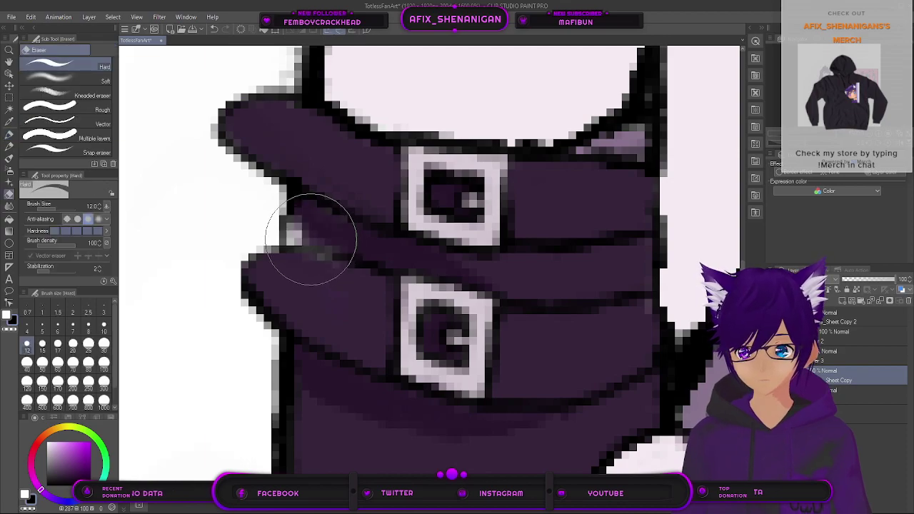
click(213, 28)
click(212, 31)
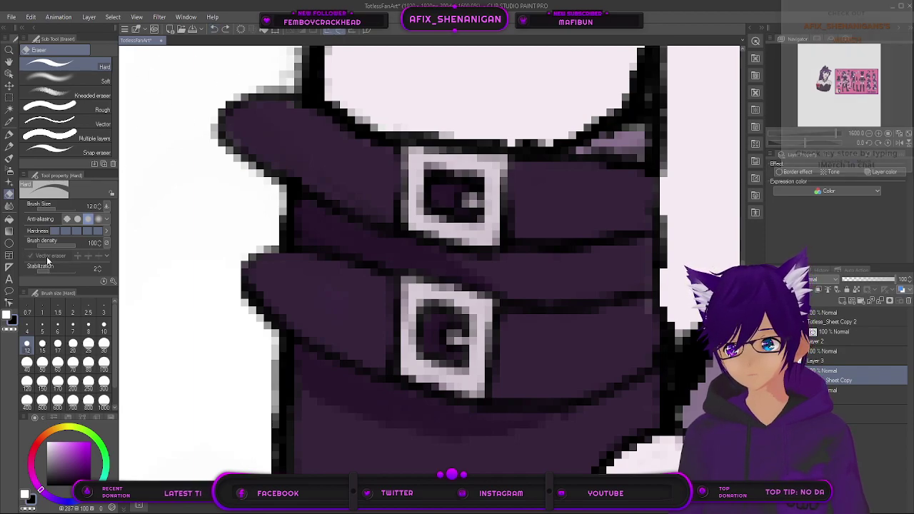
click(47, 209)
click(299, 230)
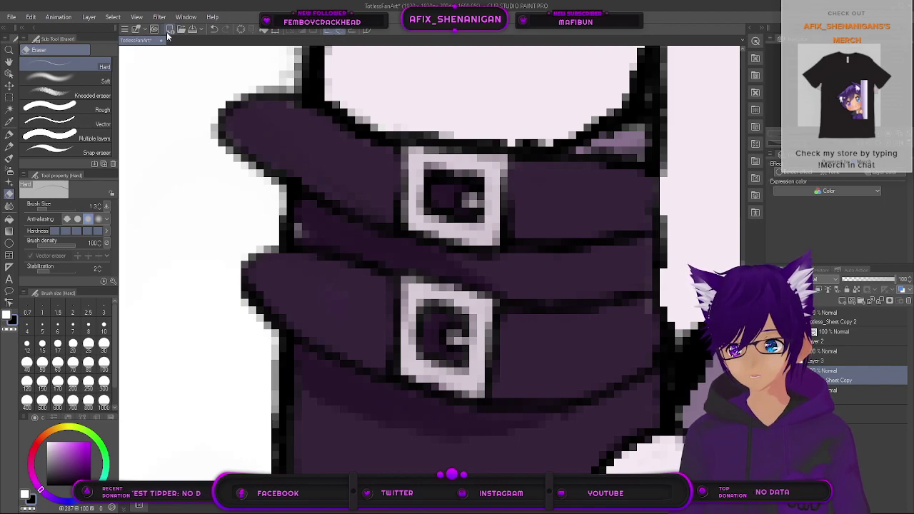
click(214, 29)
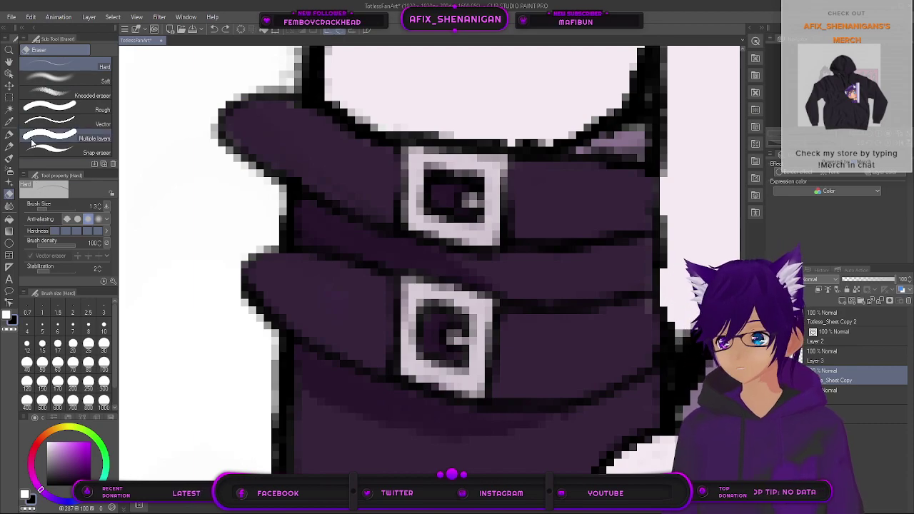
Step: Draw a thin Dot pen test line around the outer edge of the strapped arm and undo it
click(9, 134)
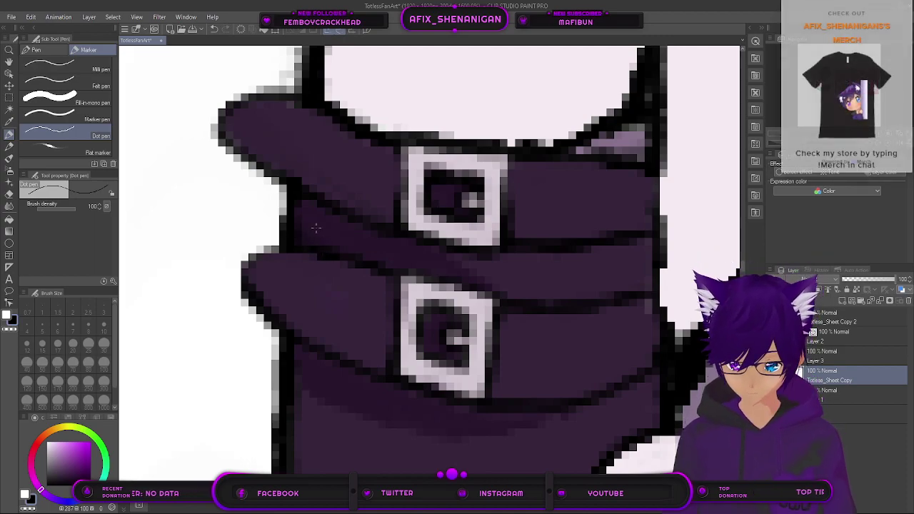
scroll(308, 233, down, 10)
scroll(317, 225, down, 3)
scroll(319, 226, up, 7)
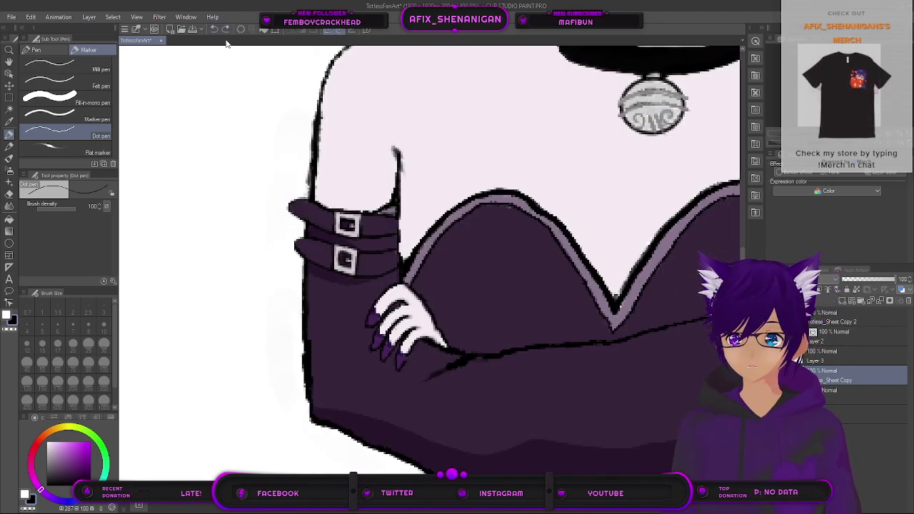
mouse_move(286, 227)
mouse_down()
mouse_move(311, 229)
mouse_move(329, 251)
mouse_move(326, 293)
mouse_move(301, 307)
mouse_up()
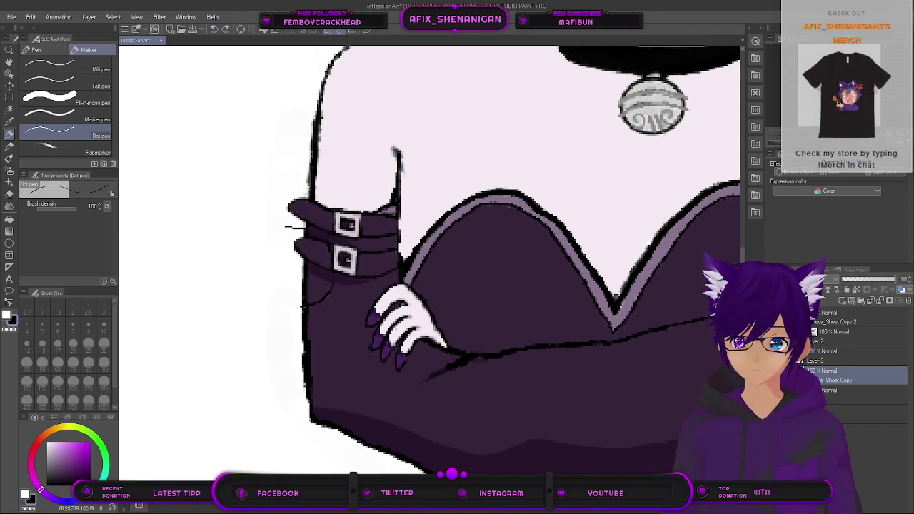
click(215, 30)
Step: Try a short Dot pen stroke in the gap between the two buckles and undo it
scroll(320, 231, up, 2)
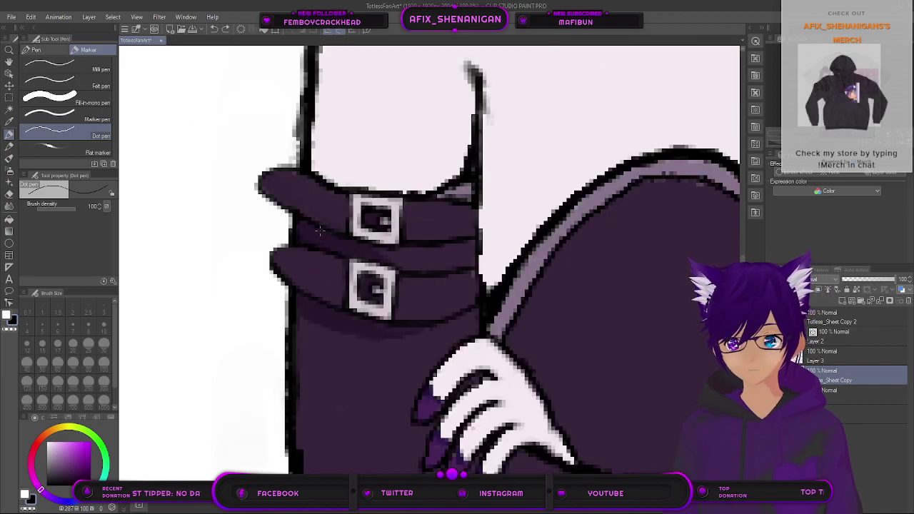
scroll(320, 230, up, 2)
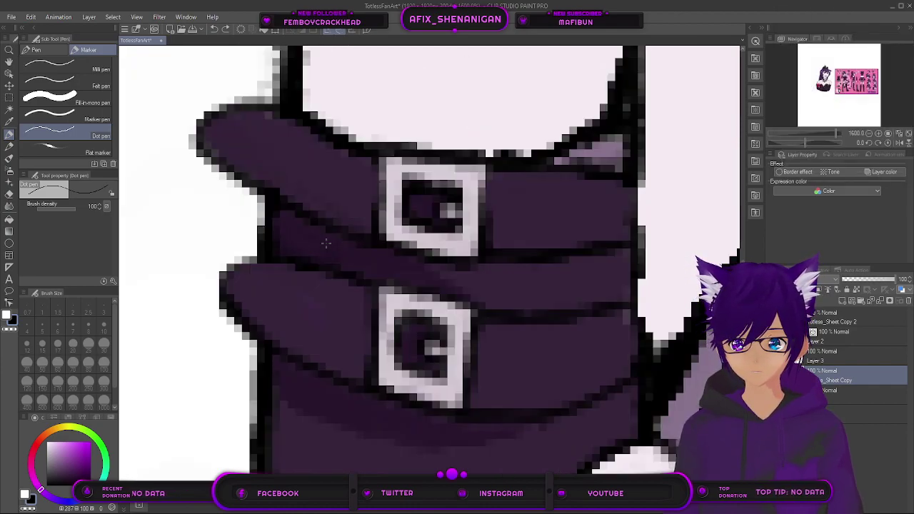
drag(414, 267, 508, 290)
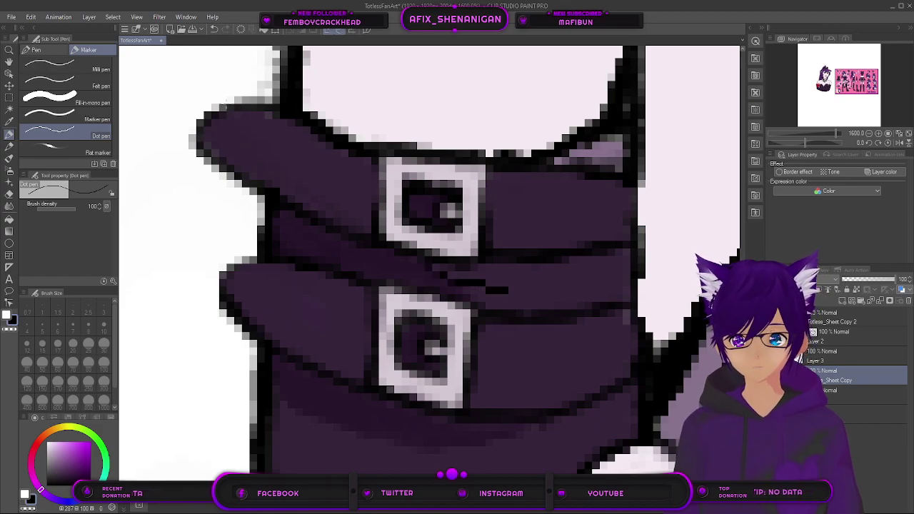
click(213, 29)
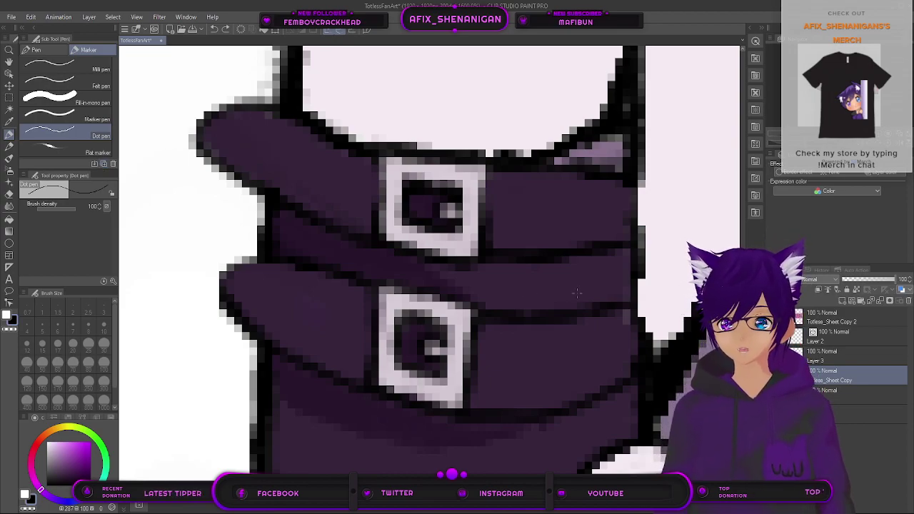
Step: Compare the buckled straps on both arms and make Layer 3 the active layer
drag(555, 255, 254, 227)
scroll(556, 221, up, 1)
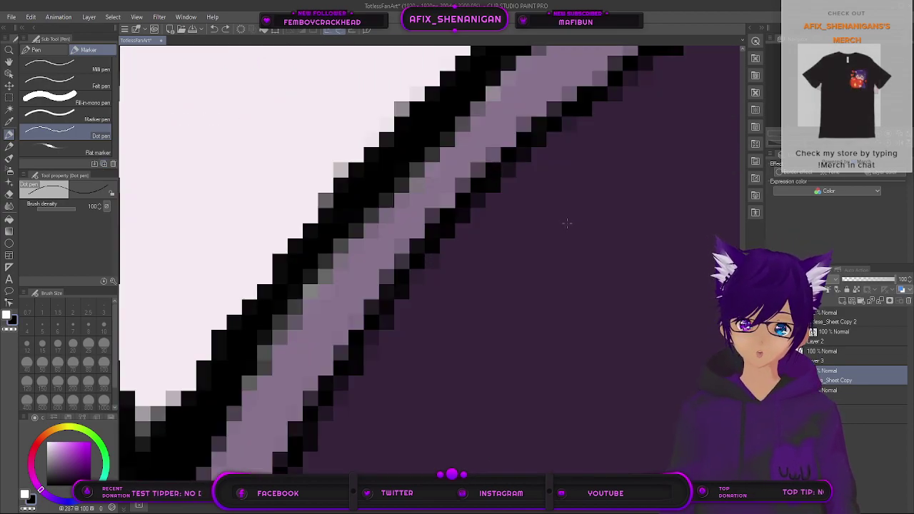
scroll(564, 221, down, 1)
scroll(564, 221, down, 4)
drag(605, 238, 137, 330)
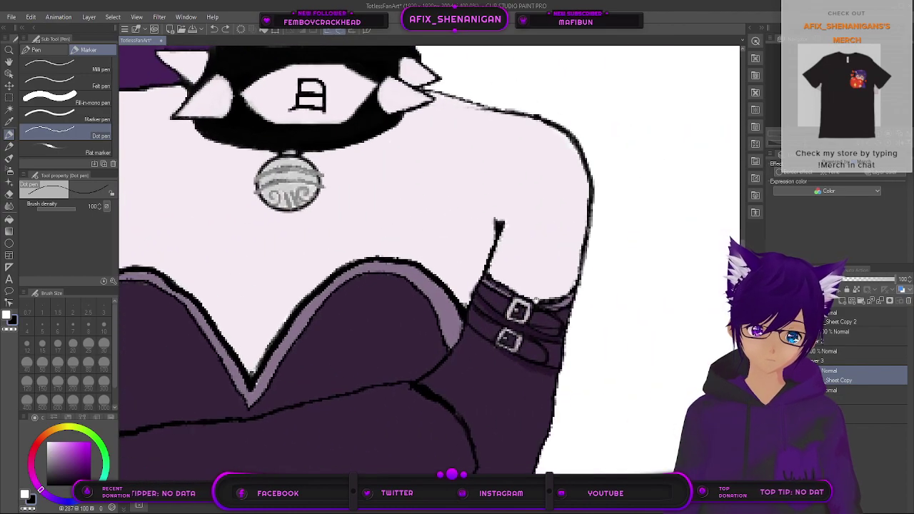
drag(719, 309, 540, 293)
scroll(540, 293, down, 2)
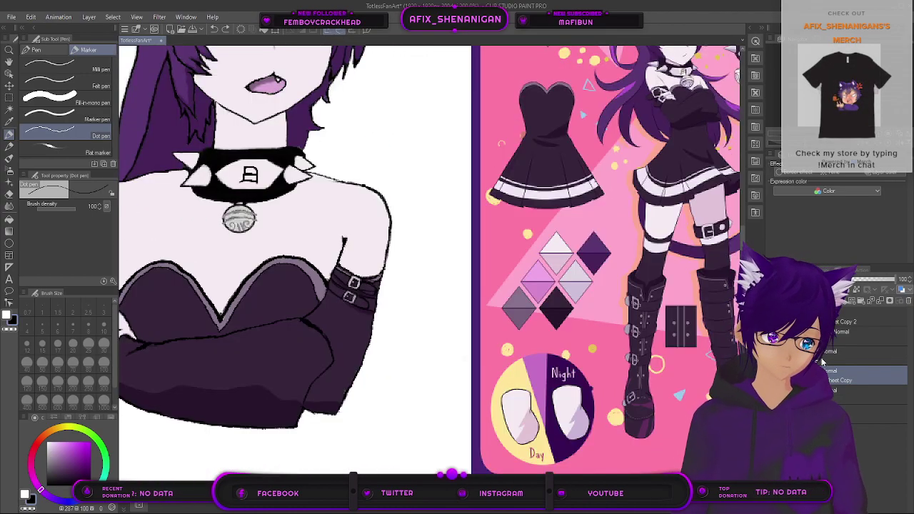
drag(332, 329, 581, 302)
scroll(402, 257, up, 5)
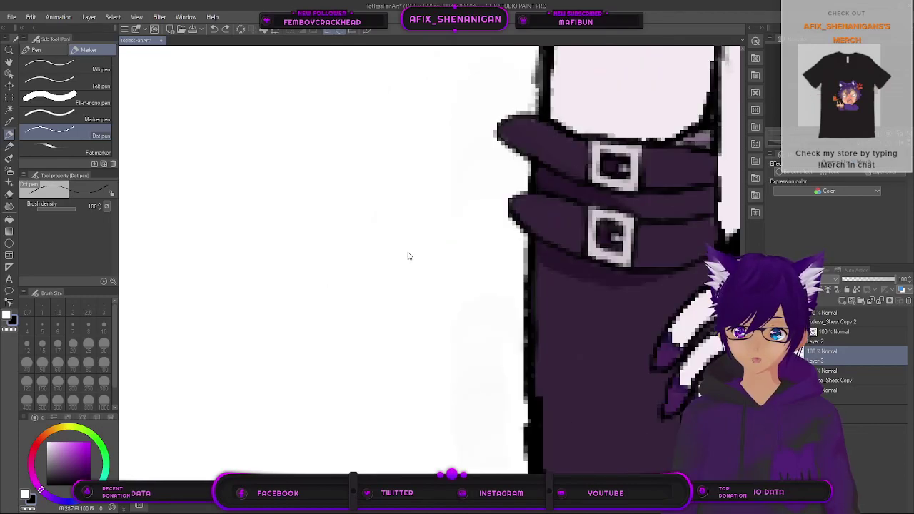
drag(587, 215, 454, 261)
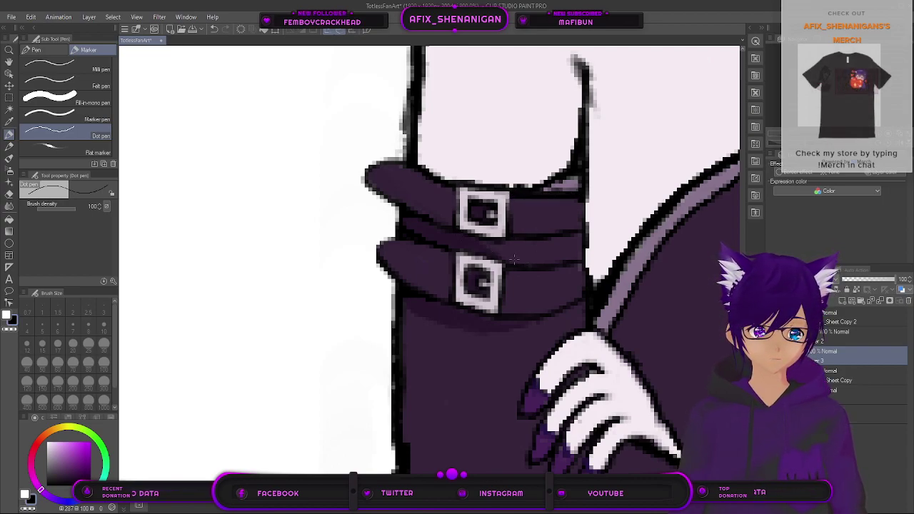
Step: Paint over the stray lines on the character's left upper arm strap with sampled dark purple, using the Mechanical pencil at size 2
scroll(516, 262, down, 4)
drag(548, 304, 294, 338)
drag(577, 305, 527, 286)
scroll(527, 286, up, 2)
scroll(525, 286, up, 2)
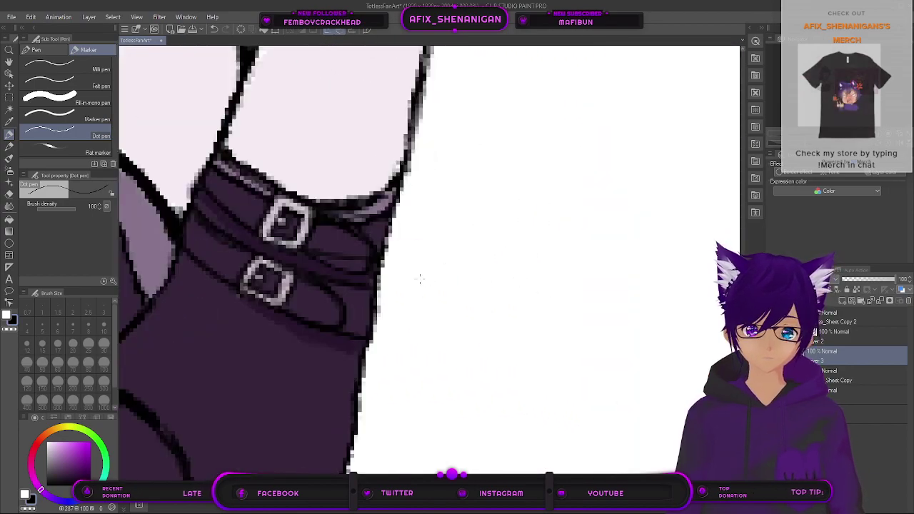
click(8, 126)
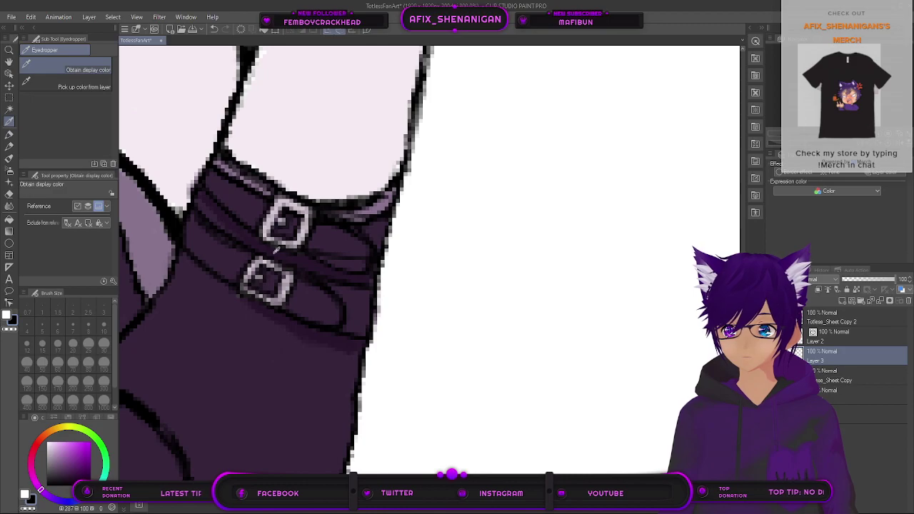
click(238, 264)
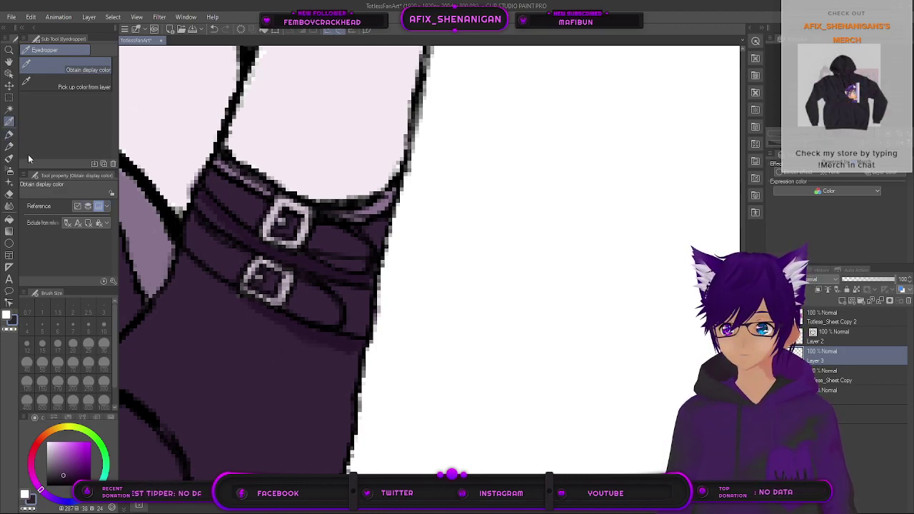
click(10, 146)
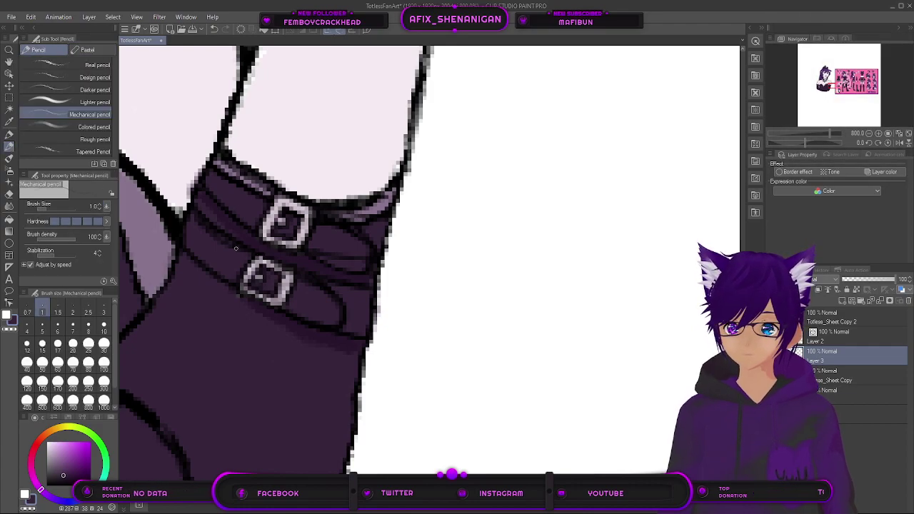
key(bracketright)
key(bracketright)
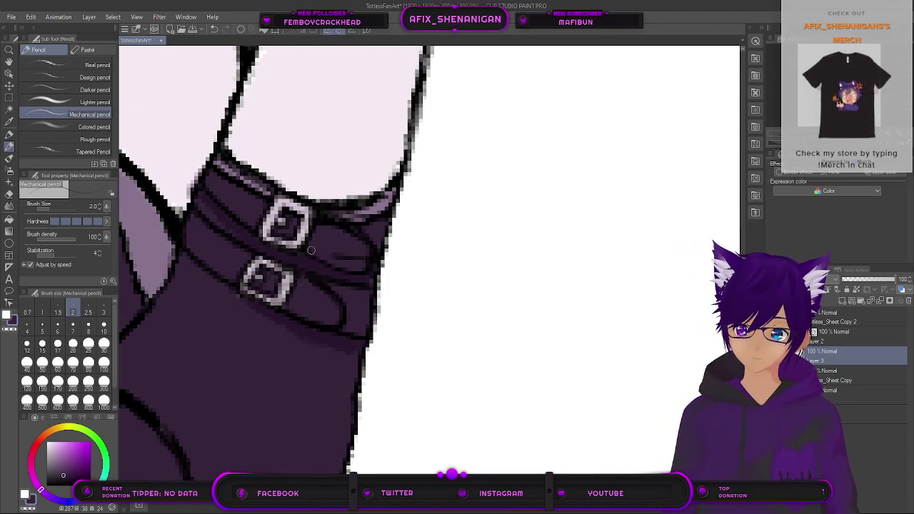
Step: Repaint the sleeve trim above the straps with its sampled light purple and darken the line beneath it in black, using the Mechanical pencil
click(9, 122)
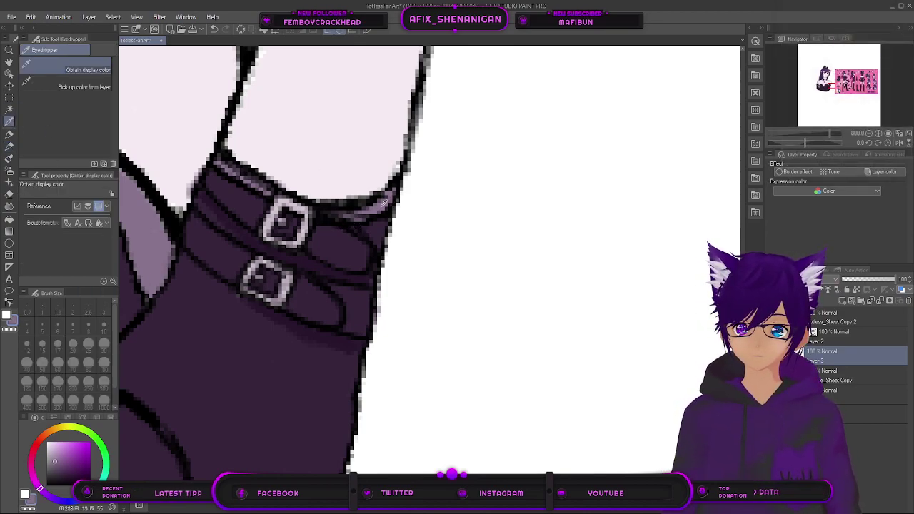
click(9, 146)
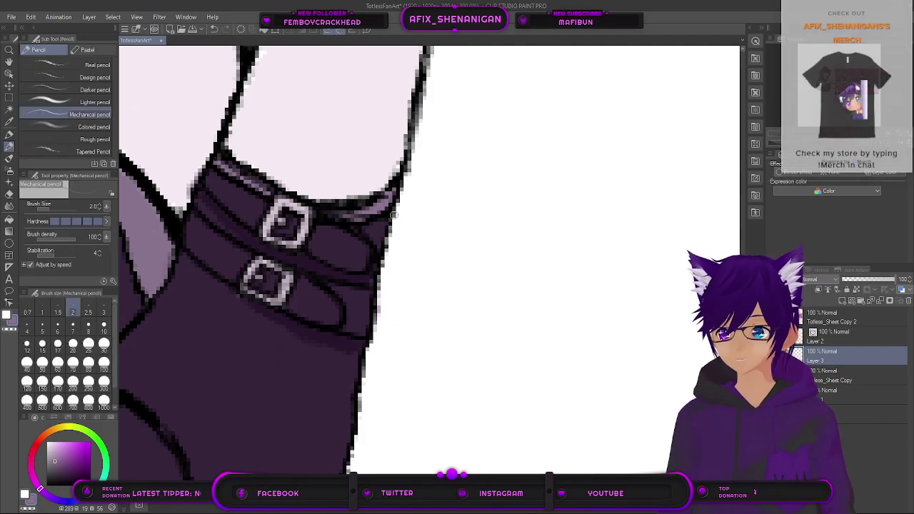
drag(362, 215, 339, 214)
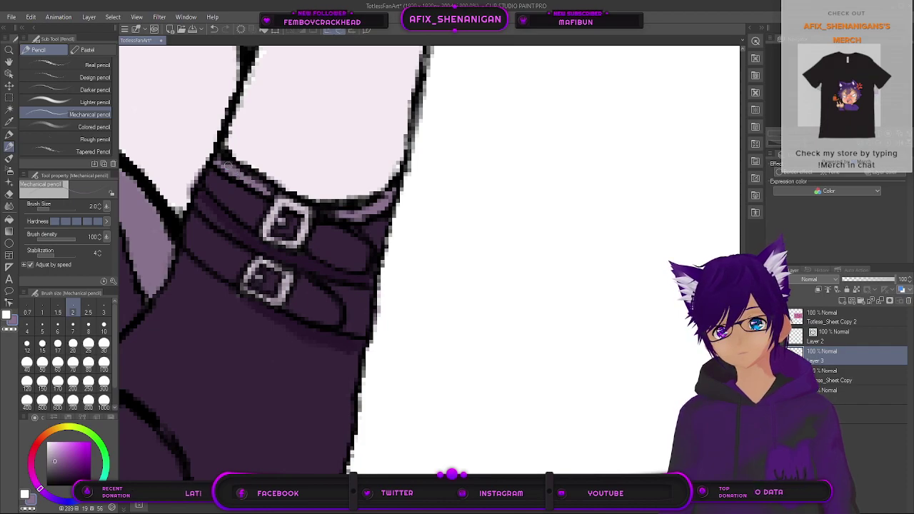
drag(240, 170, 269, 187)
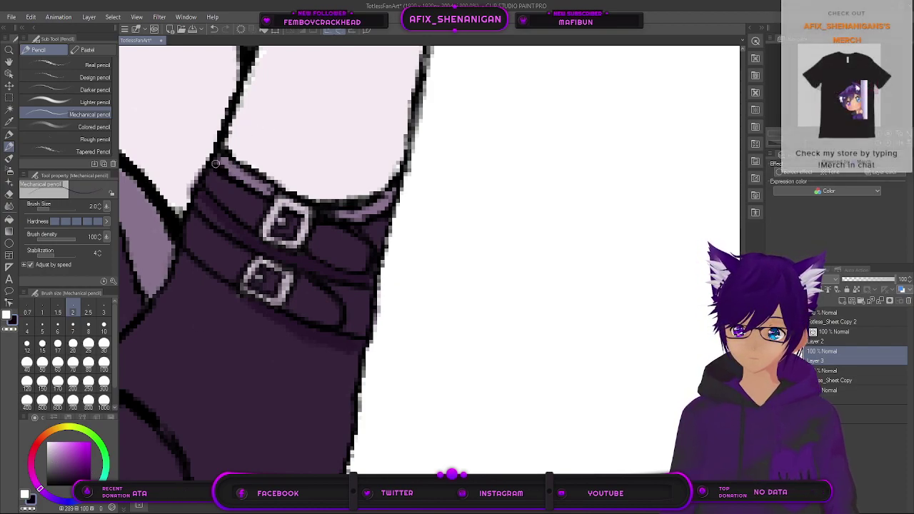
drag(225, 167, 265, 191)
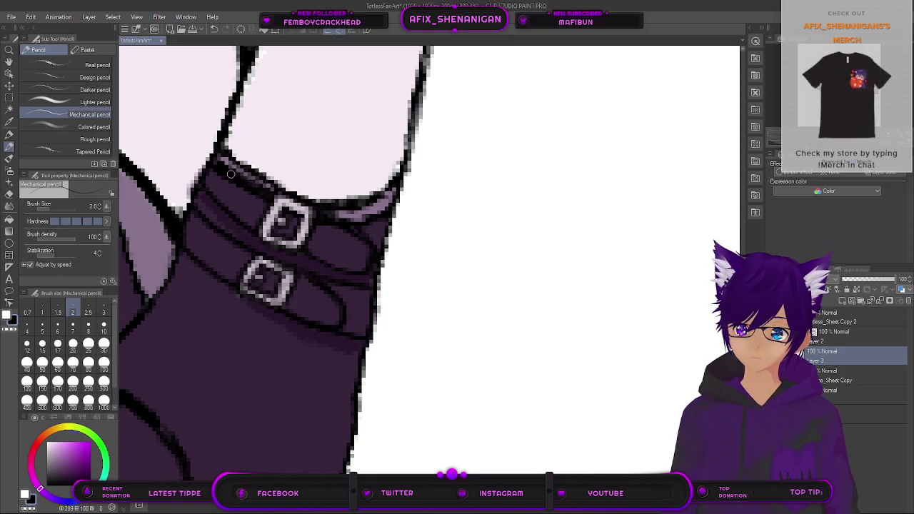
Step: Touch up the upper strap's fill beside its buckle with the strap's sampled dark purple, using the Mechanical pencil
click(9, 122)
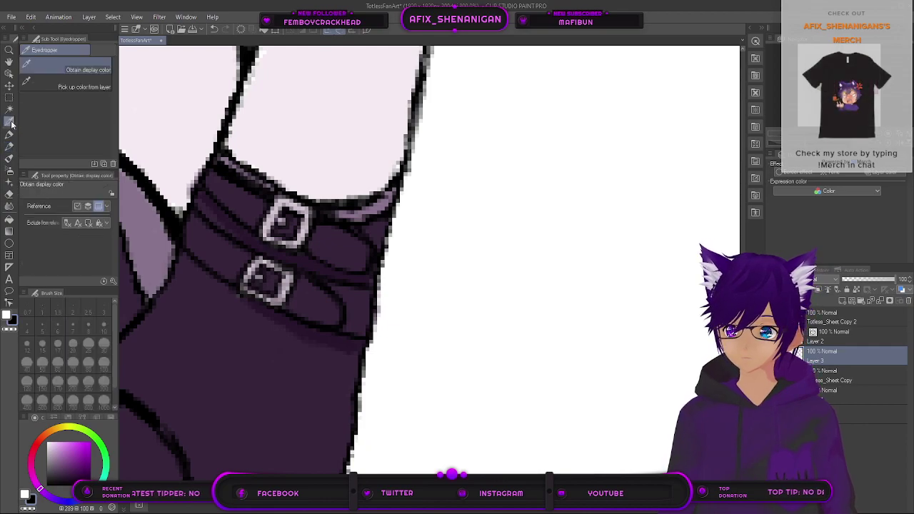
click(235, 196)
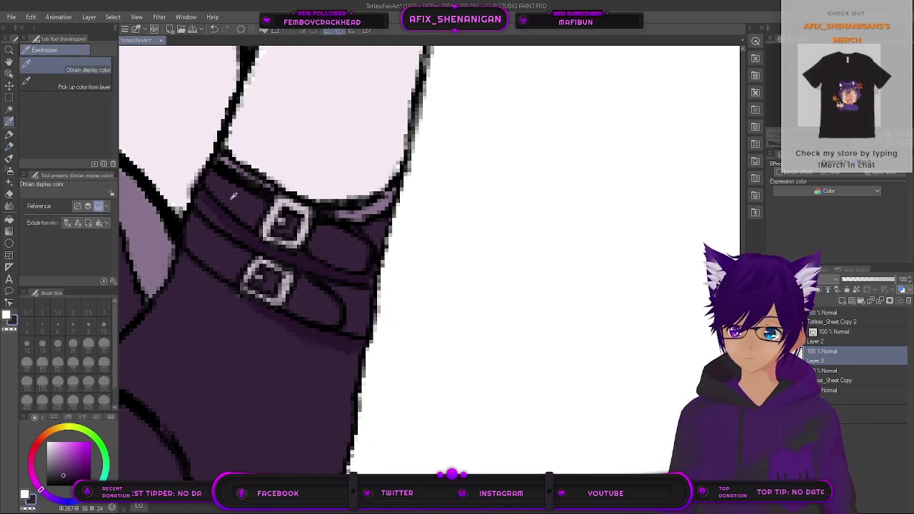
click(10, 147)
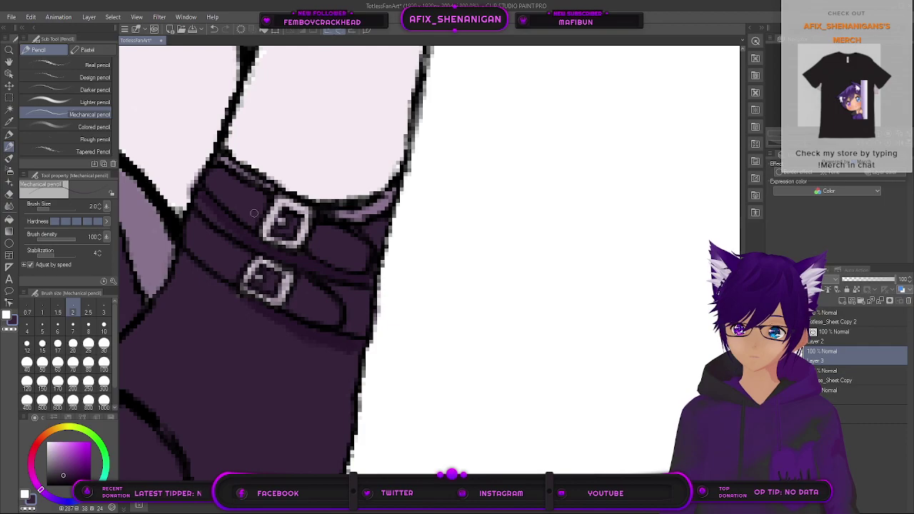
Step: Compare the portrait's neck, collar and shoulders with the poses and expressions on the character reference sheet
scroll(253, 212, down, 4)
scroll(330, 311, down, 3)
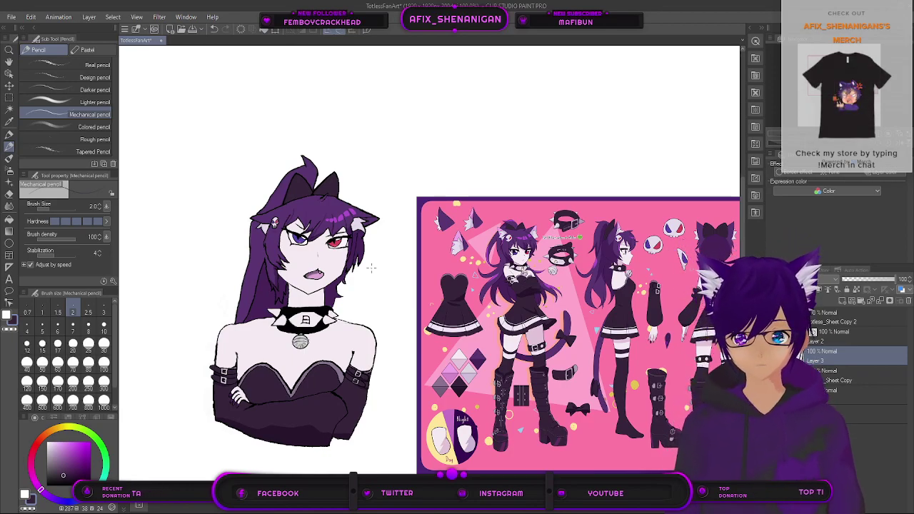
scroll(372, 268, up, 1)
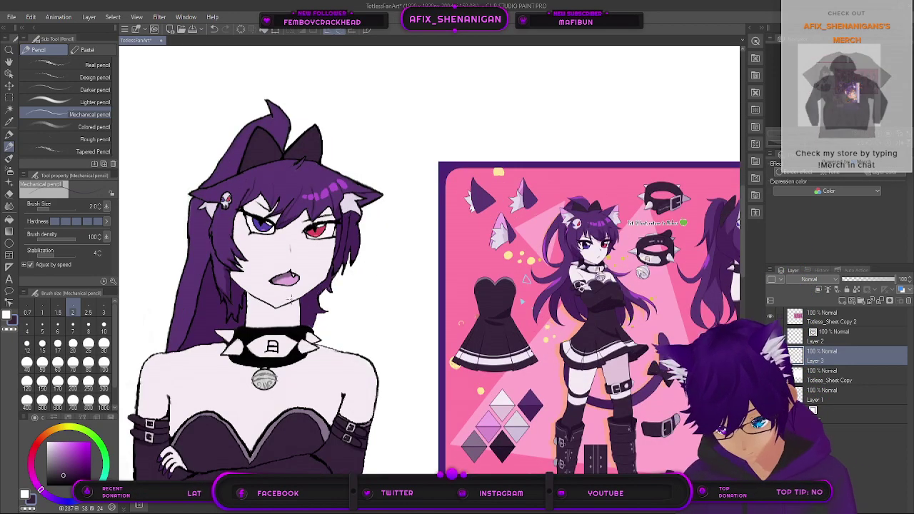
scroll(357, 339, up, 1)
scroll(283, 374, down, 1)
scroll(345, 354, up, 1)
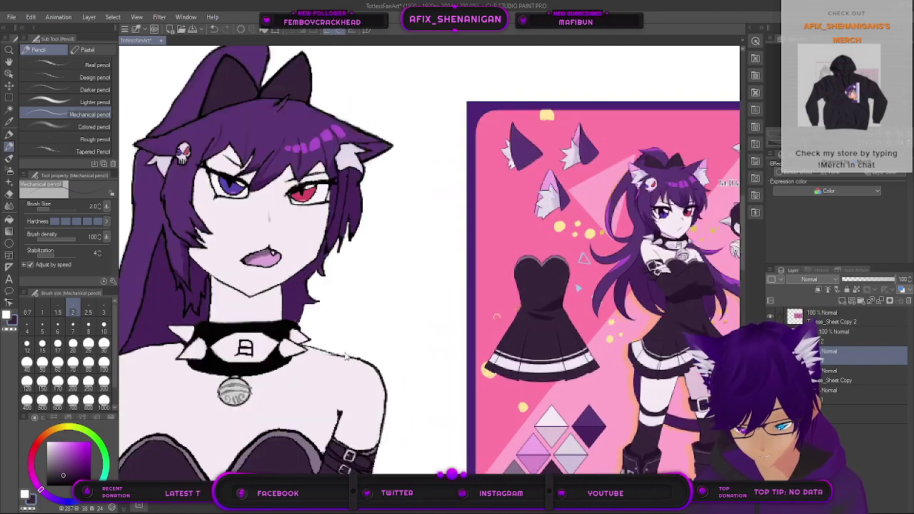
scroll(344, 355, up, 2)
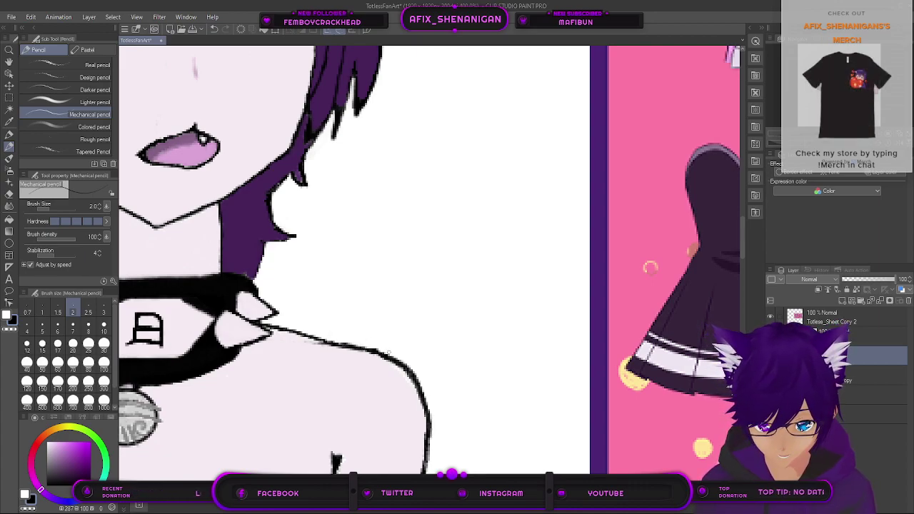
scroll(389, 350, down, 5)
scroll(386, 354, up, 3)
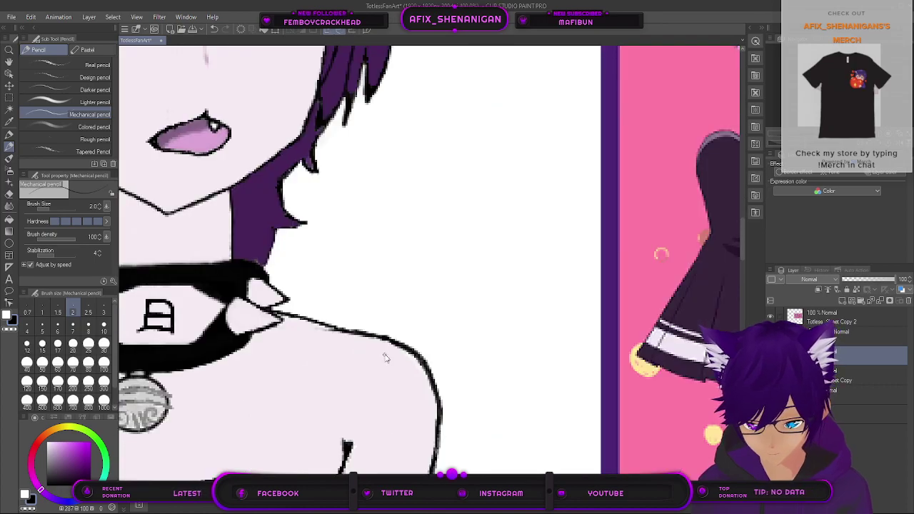
scroll(385, 355, down, 3)
drag(497, 344, 234, 336)
drag(582, 299, 452, 317)
mouse_move(584, 328)
mouse_down()
mouse_move(423, 326)
mouse_move(446, 332)
mouse_move(621, 234)
mouse_up()
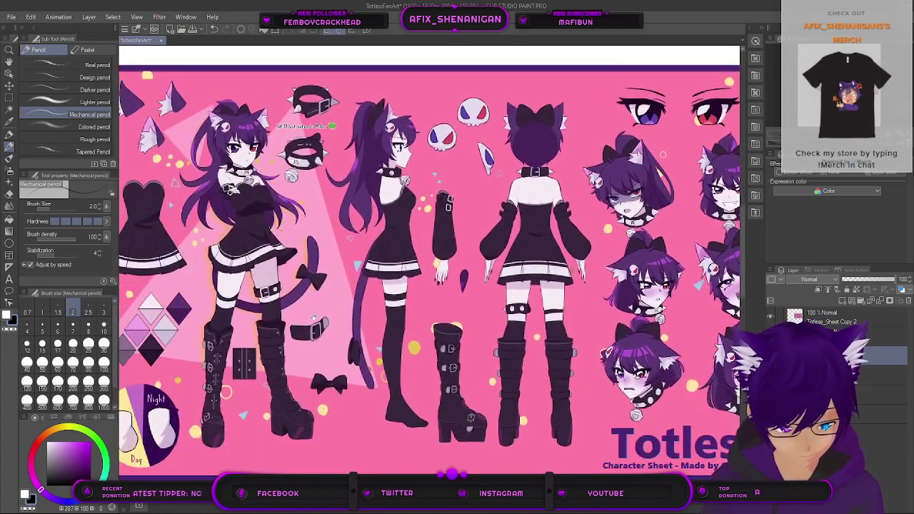
drag(264, 278, 550, 304)
drag(222, 291, 347, 295)
scroll(346, 295, left, 1)
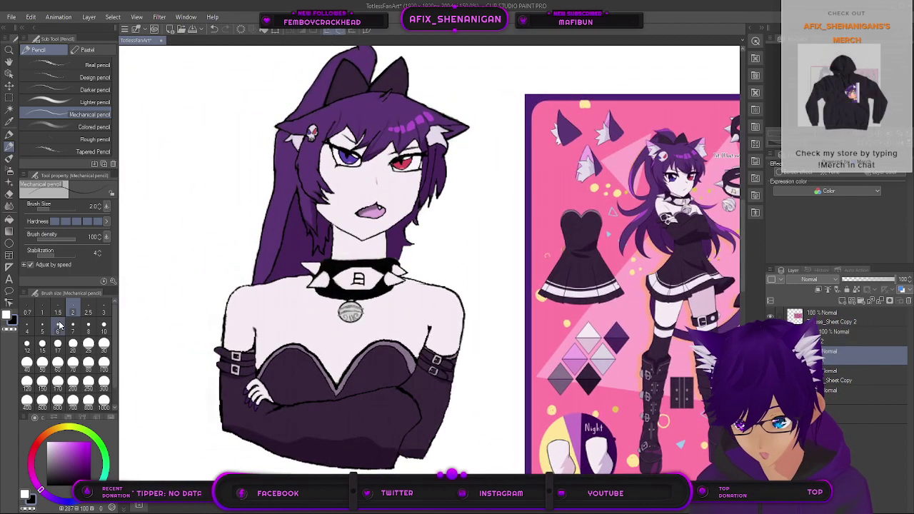
Step: Draw a short collarbone line on each side of the spiked collar in black, using the Mechanical pencil at size 2
scroll(357, 293, up, 3)
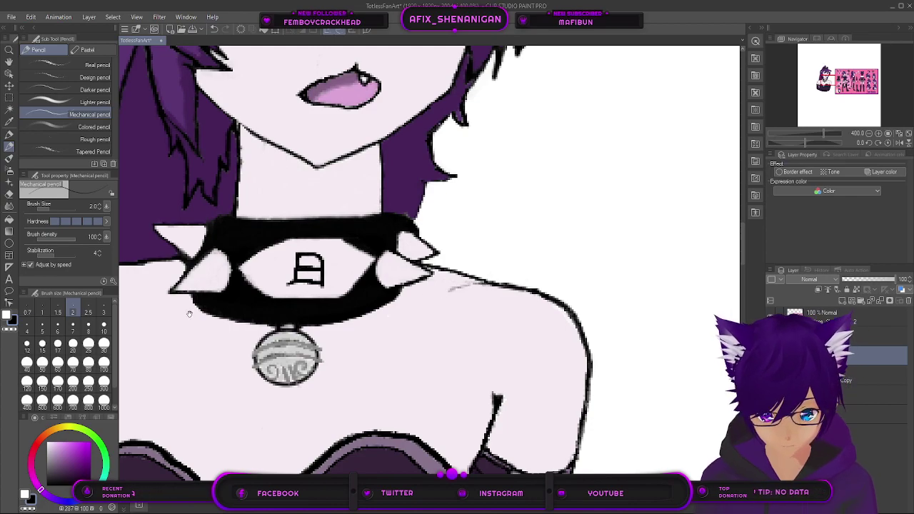
drag(326, 306, 508, 302)
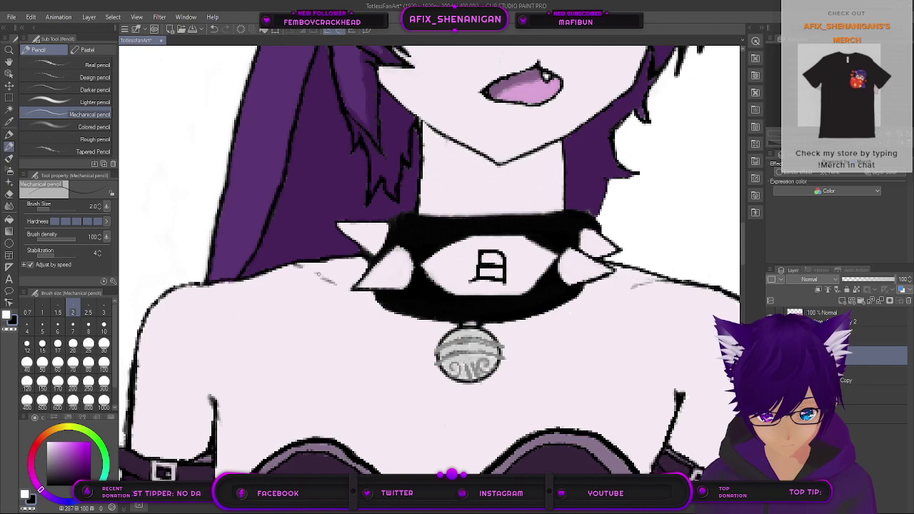
scroll(341, 287, down, 3)
scroll(399, 277, up, 1)
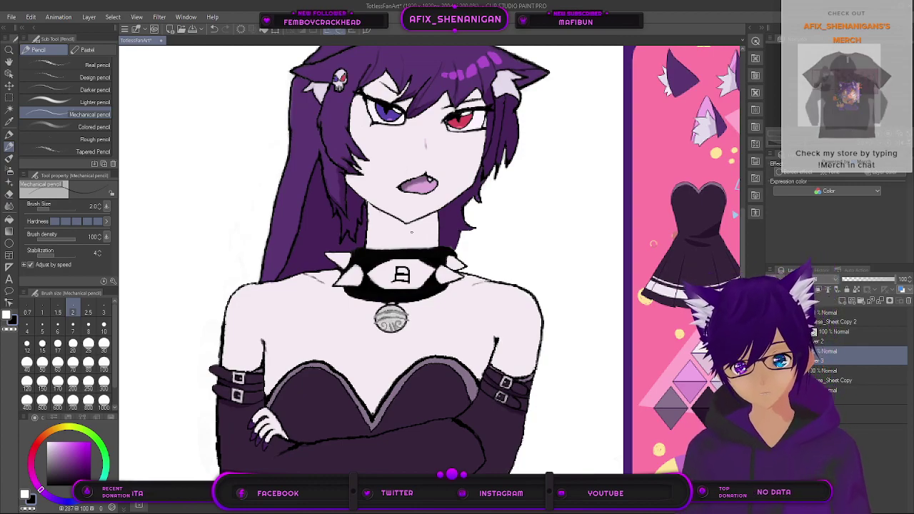
Step: Set the Mechanical pencil to size 2.5 and compare the portrait's chin and neck with the reference sheet
key(bracketright)
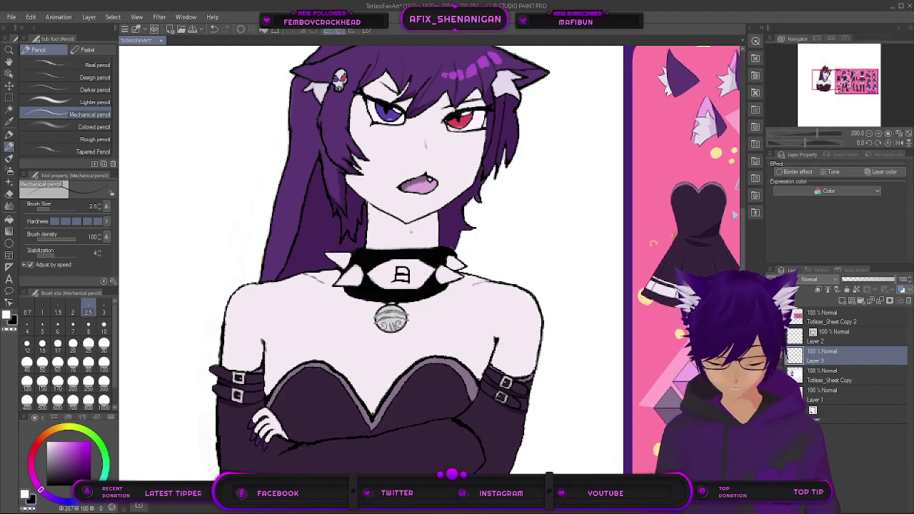
scroll(516, 283, down, 2)
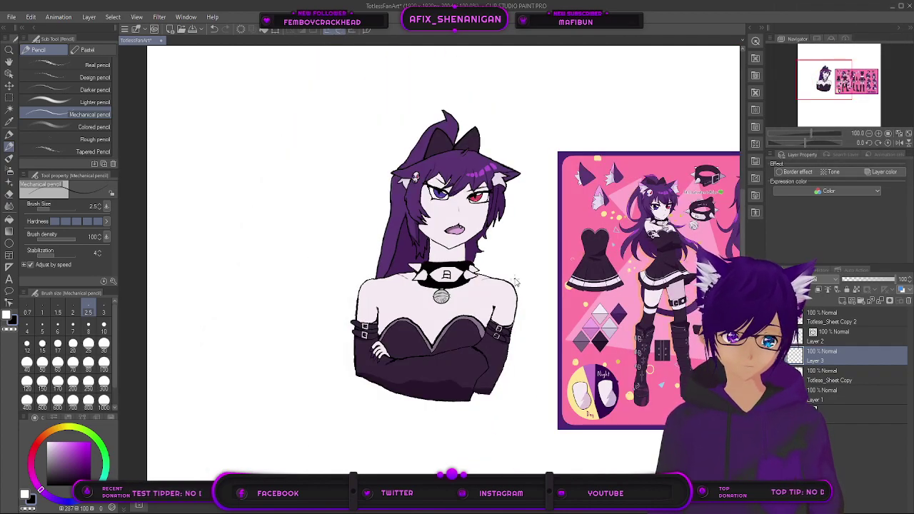
scroll(522, 277, up, 1)
scroll(522, 277, down, 1)
scroll(424, 343, up, 2)
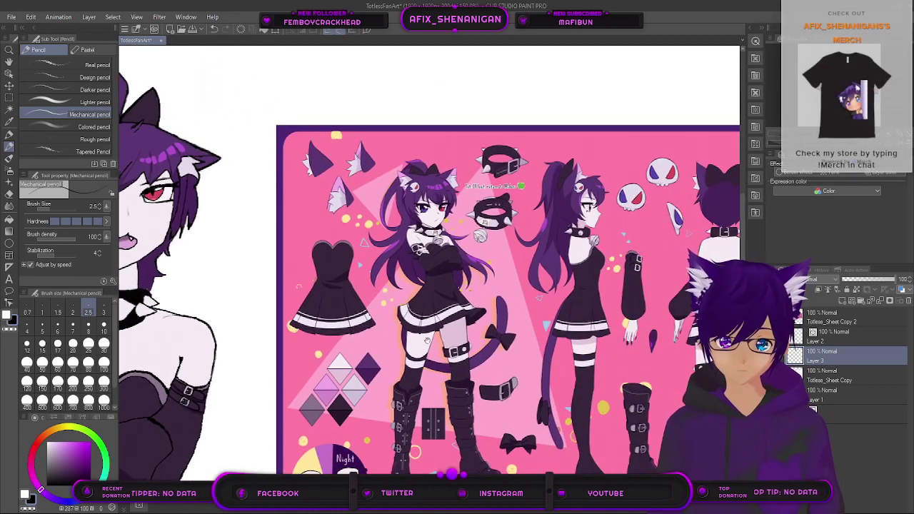
drag(356, 350, 482, 341)
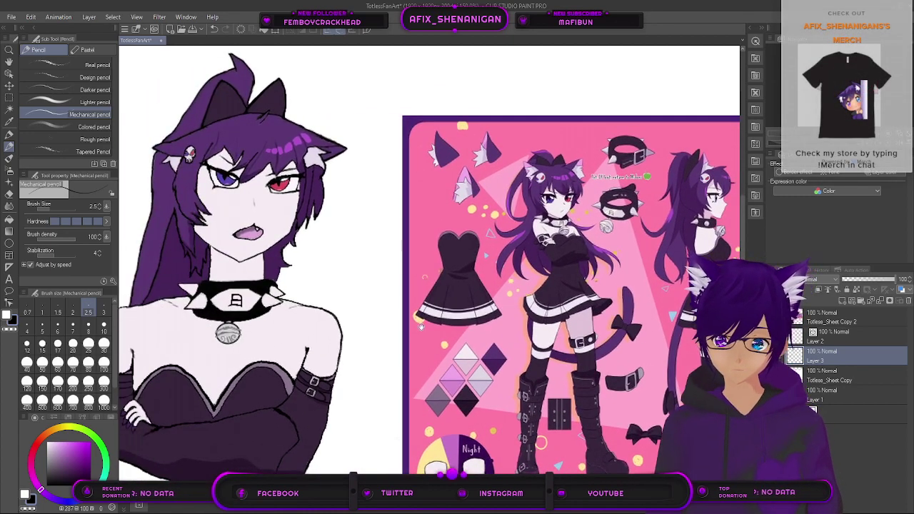
drag(386, 316, 458, 328)
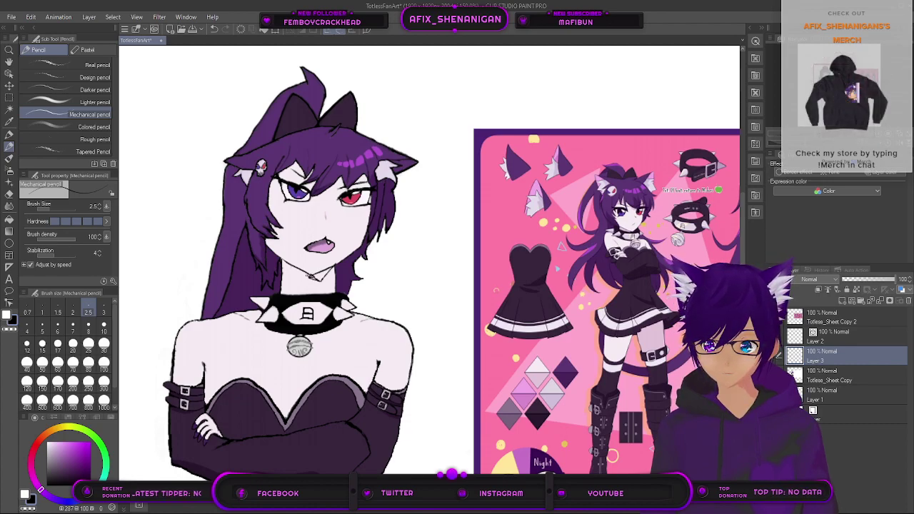
Step: Undo the trial strokes on the neck and try a lower V-shaped chin line in black with the Mechanical pencil at size 2.5
click(215, 30)
click(214, 30)
scroll(304, 273, up, 1)
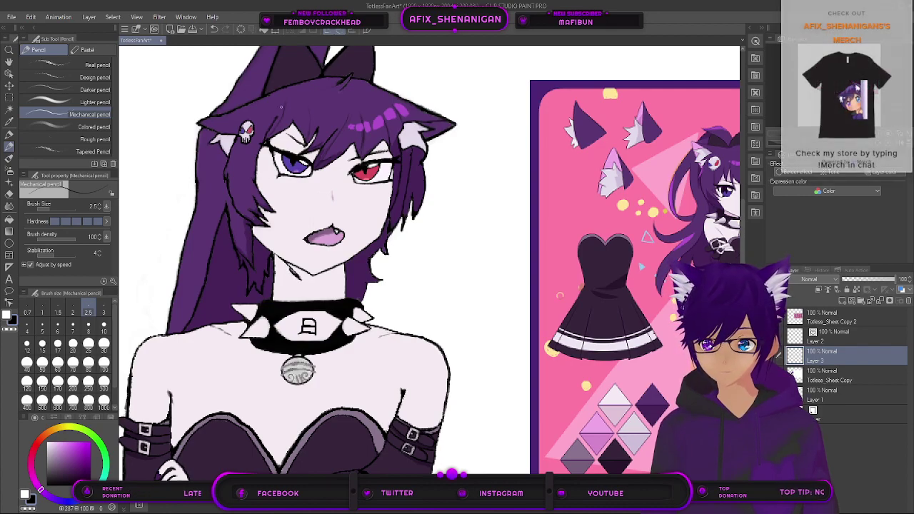
click(213, 29)
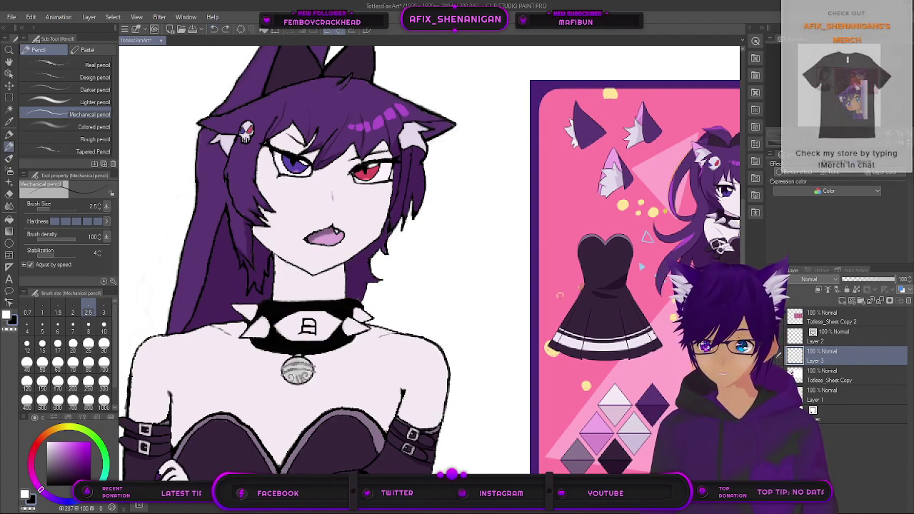
drag(286, 261, 293, 269)
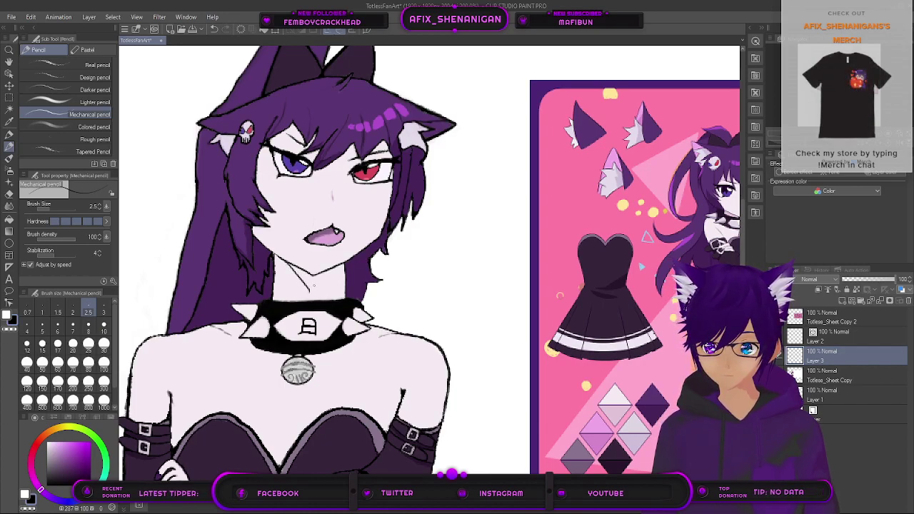
drag(311, 289, 339, 268)
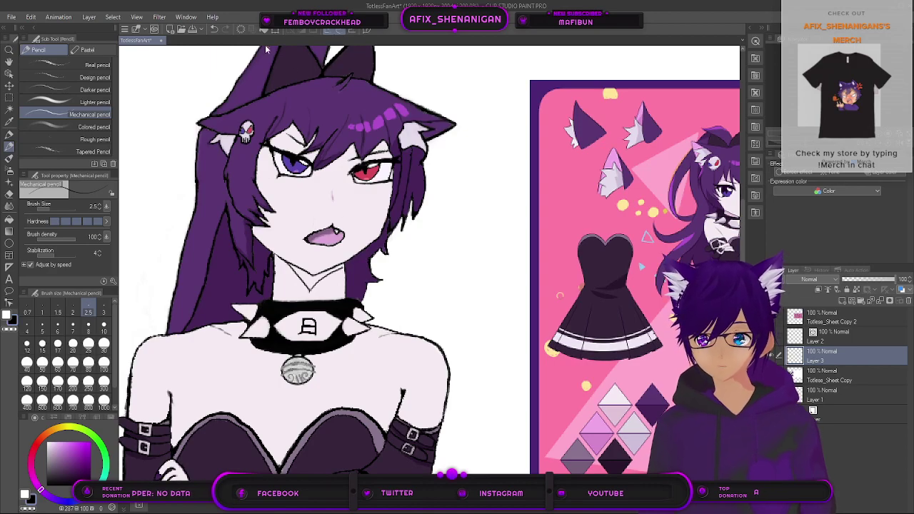
click(213, 29)
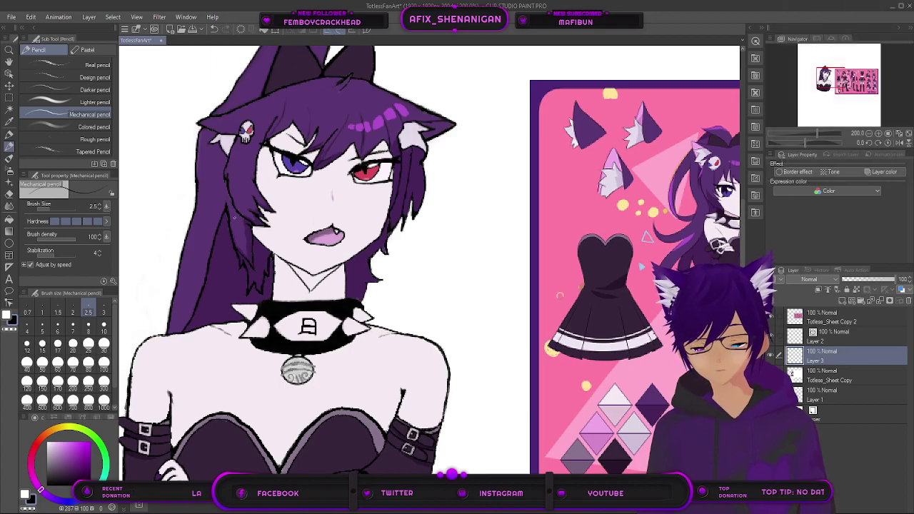
Step: Paint over the original chin line above the new V with sampled skin colour, using the Darker pencil at size 5
click(10, 123)
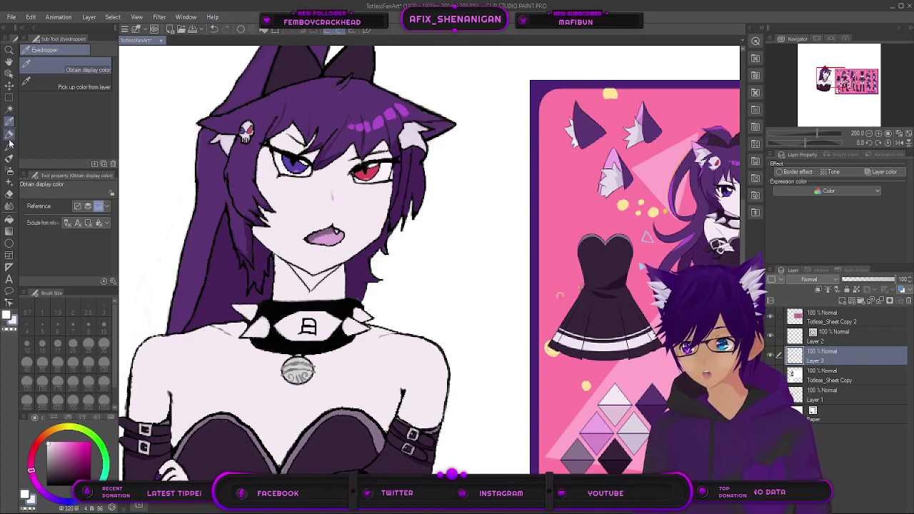
click(10, 140)
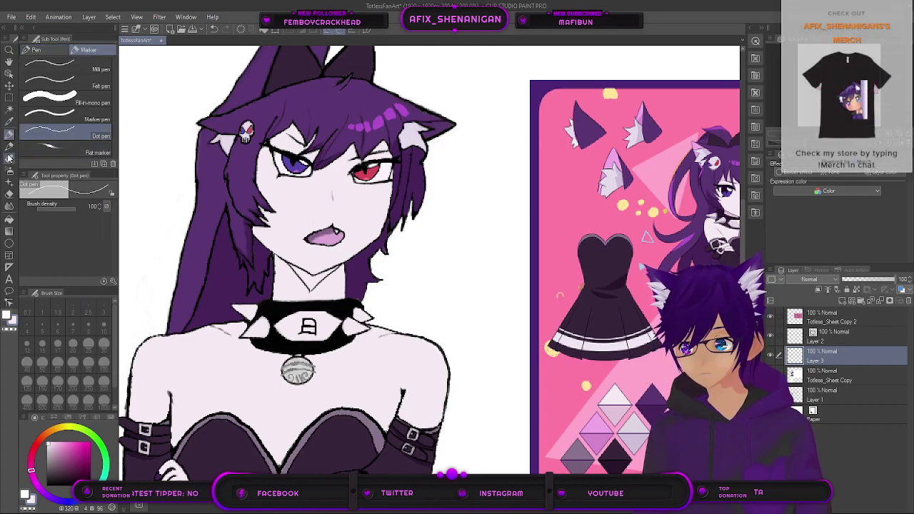
click(10, 158)
click(9, 146)
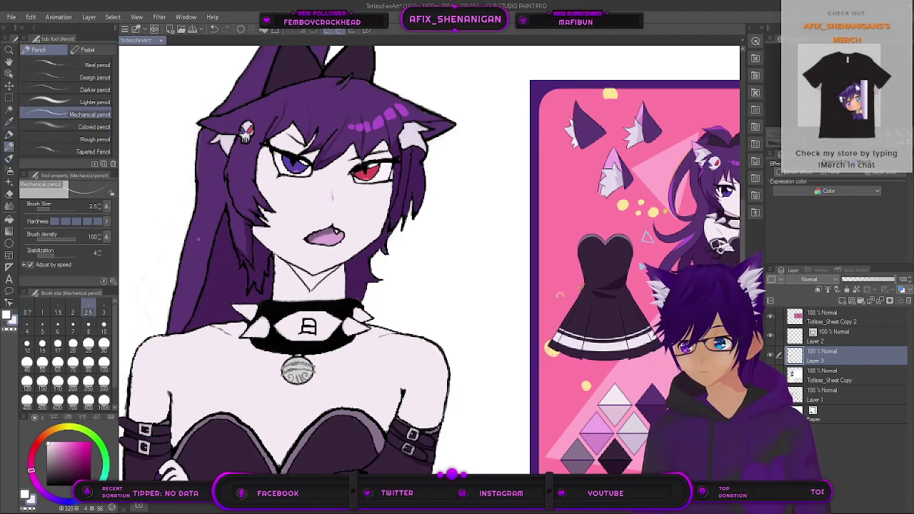
click(78, 90)
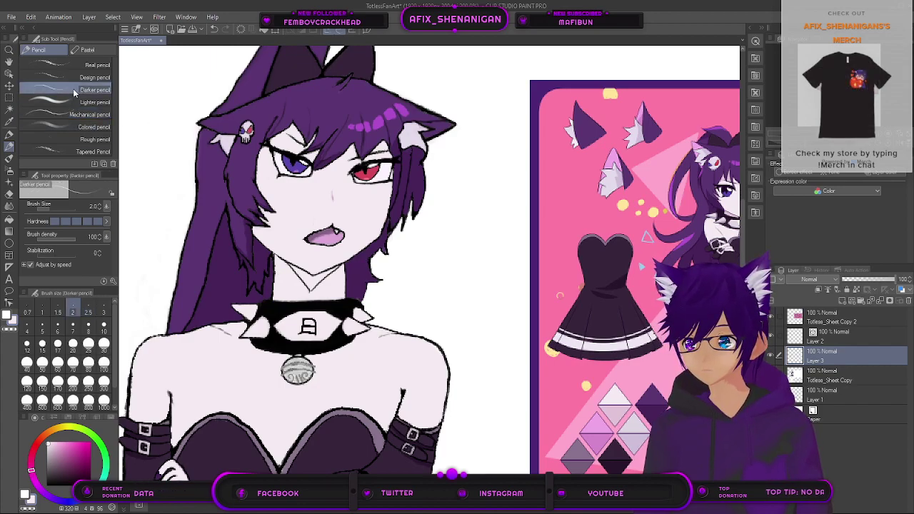
scroll(310, 279, up, 4)
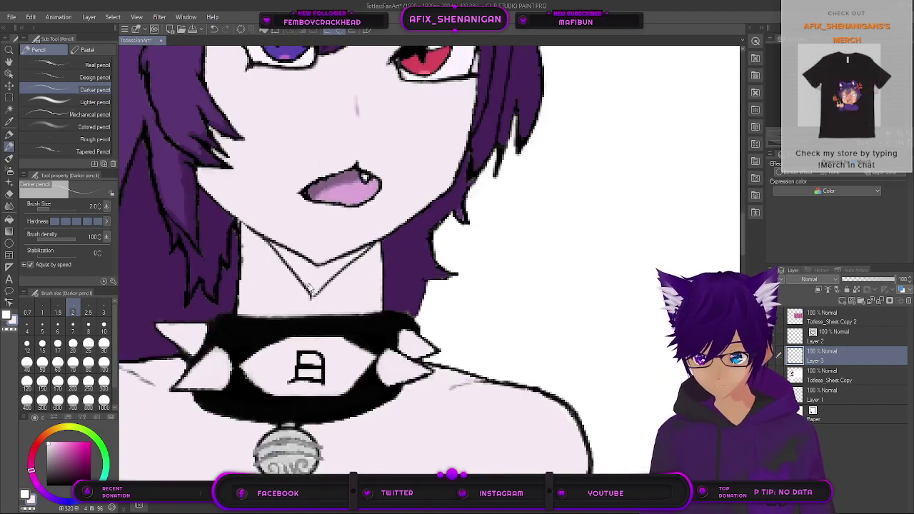
key(bracketright)
key(bracketright)
key(bracketright)
key(bracketright)
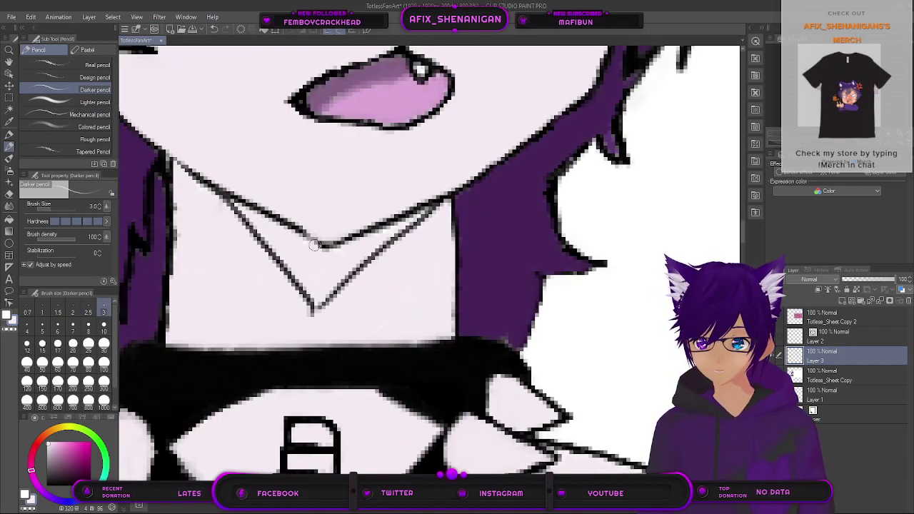
mouse_move(315, 246)
mouse_down()
mouse_move(347, 228)
mouse_move(344, 243)
mouse_move(359, 239)
mouse_move(432, 197)
mouse_up()
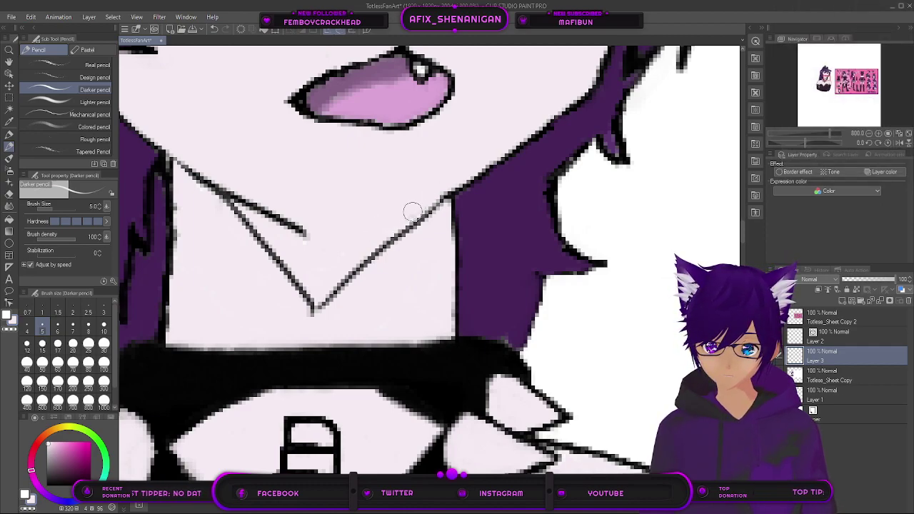
mouse_move(314, 240)
mouse_down()
mouse_move(283, 207)
mouse_move(256, 201)
mouse_move(293, 226)
mouse_move(280, 227)
mouse_move(210, 175)
mouse_up()
Step: Compare the longer pointed chin with the faces on the character reference sheet
scroll(262, 191, down, 2)
scroll(275, 203, down, 5)
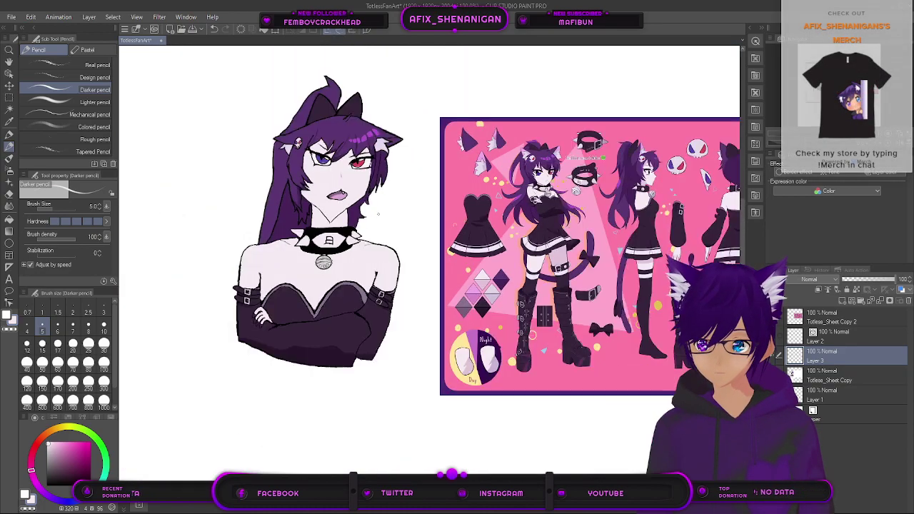
drag(571, 205, 444, 255)
scroll(442, 250, up, 2)
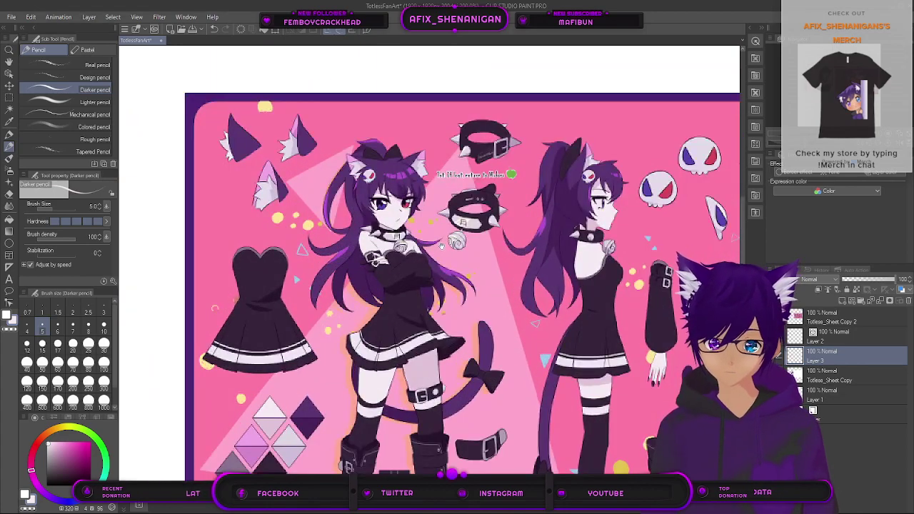
scroll(465, 253, down, 1)
drag(721, 284, 517, 314)
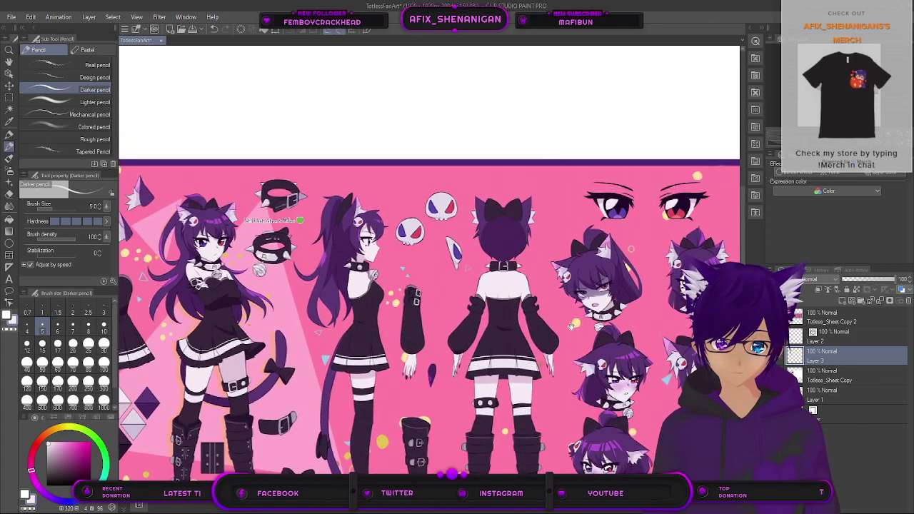
drag(623, 375, 551, 321)
drag(419, 325, 642, 278)
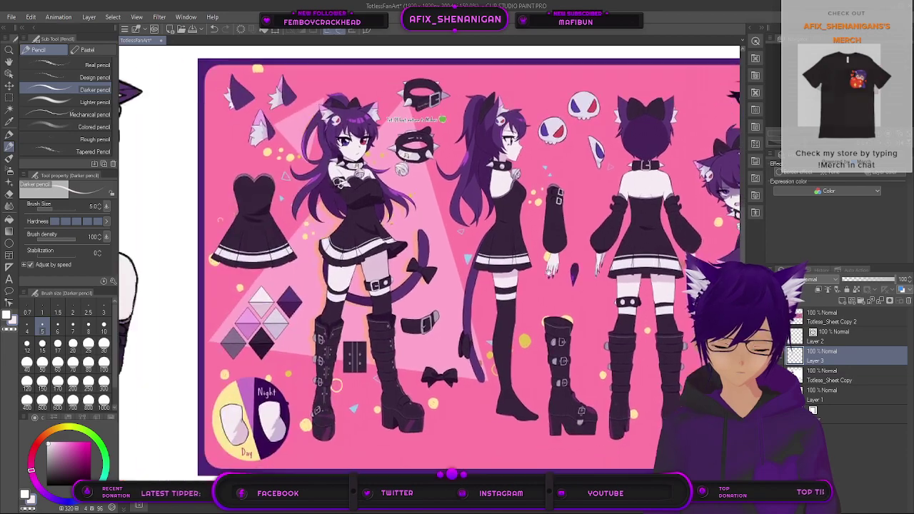
drag(343, 275, 585, 292)
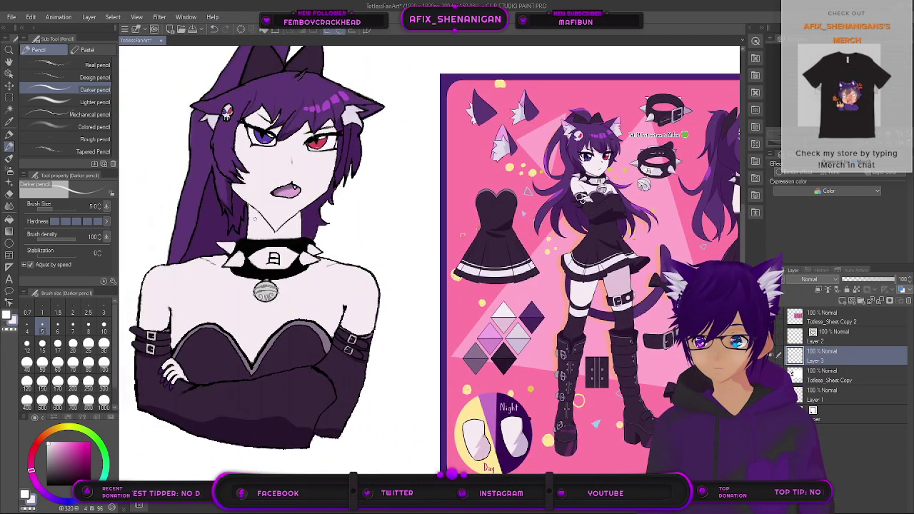
Step: Paint over the V-shaped chin line up to the jaw on both sides with the skin colour, using the Darker pencil at size 5
scroll(277, 221, up, 3)
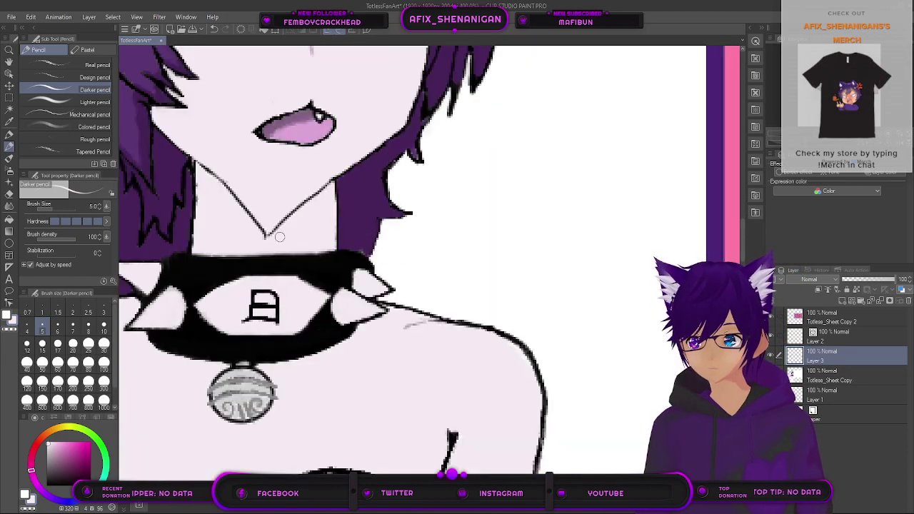
mouse_move(272, 235)
mouse_down()
mouse_move(277, 229)
mouse_move(254, 212)
mouse_up()
key(ctrl+z)
key(ctrl+z)
key(ctrl+z)
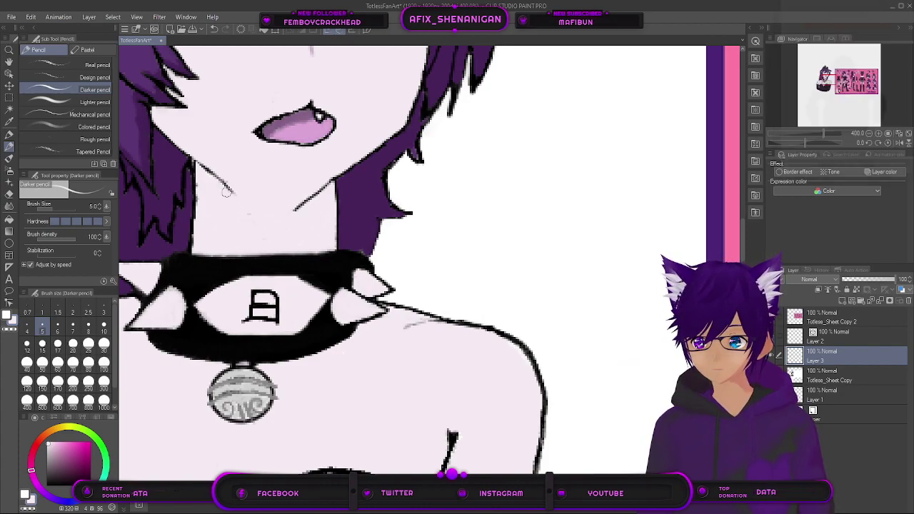
drag(219, 178, 229, 187)
drag(296, 207, 322, 189)
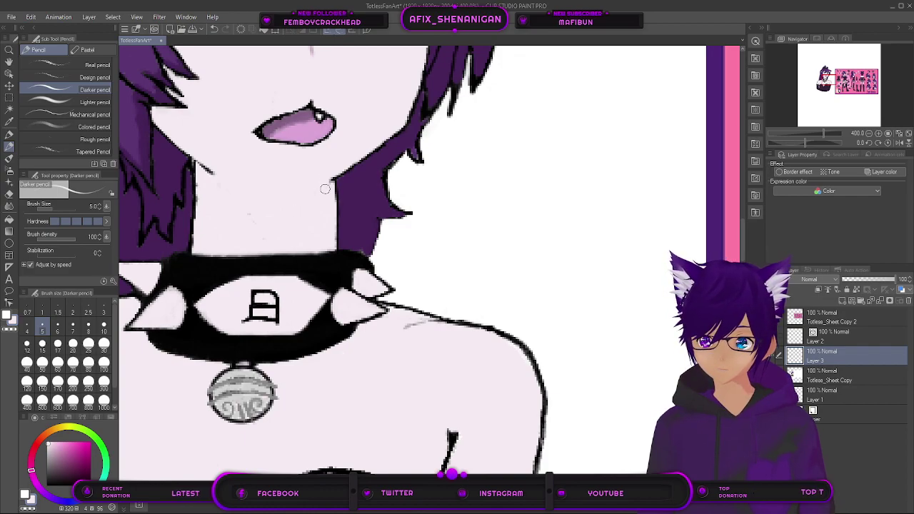
Step: Compare the face with its chin line removed against the heads on the character reference sheet
scroll(327, 205, up, 2)
scroll(332, 211, down, 5)
drag(497, 248, 249, 294)
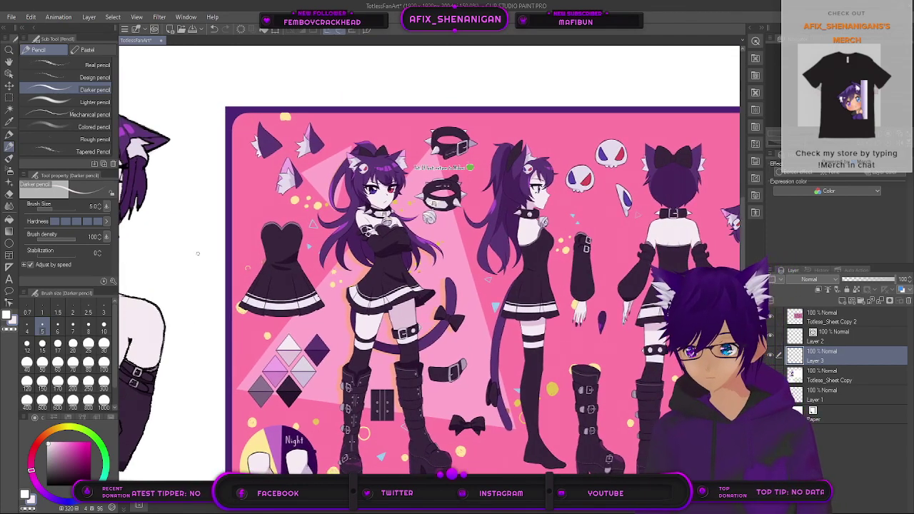
drag(637, 277, 424, 298)
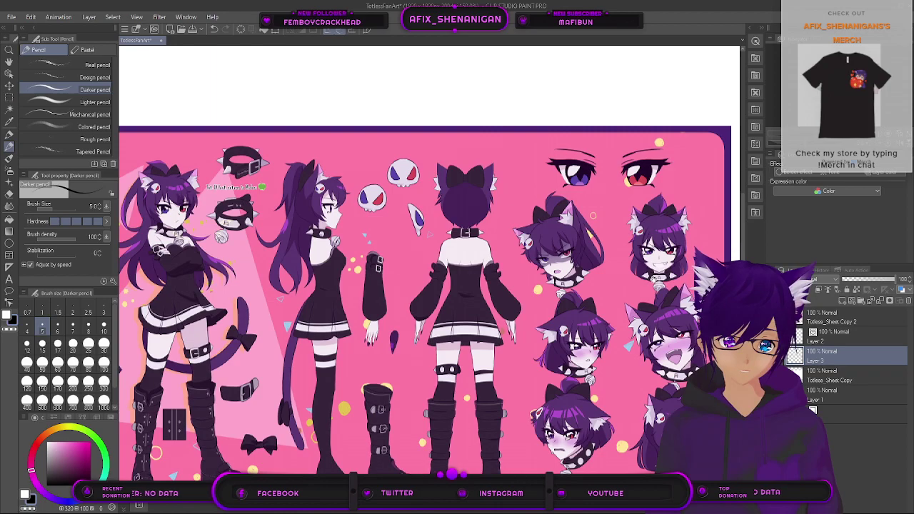
drag(307, 355, 557, 359)
drag(230, 354, 457, 345)
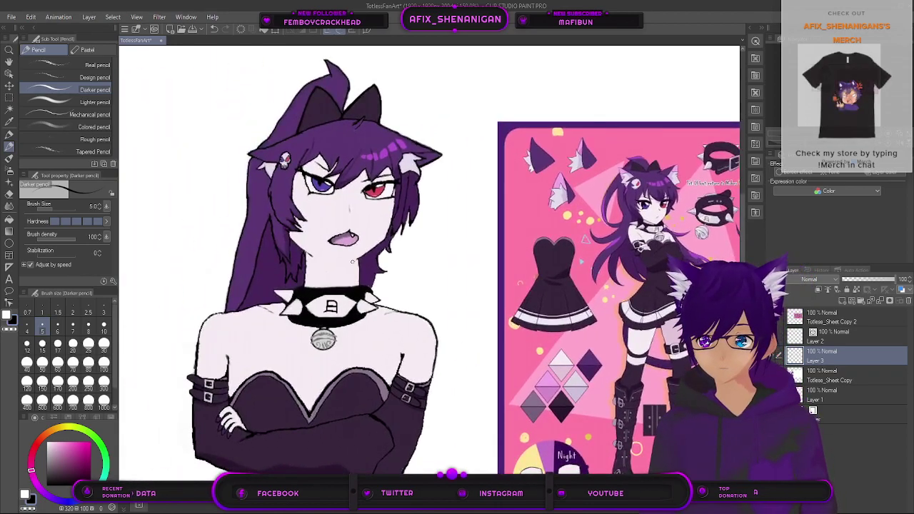
scroll(356, 267, up, 3)
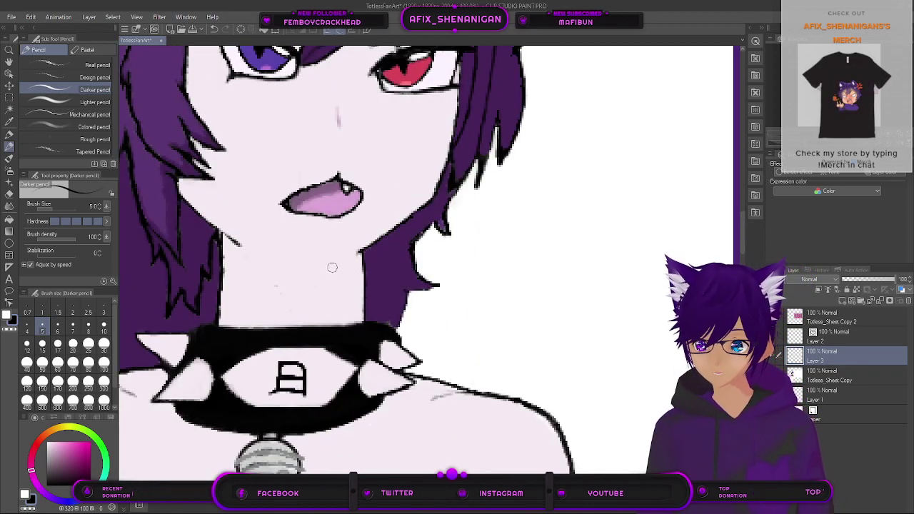
Step: Draw a new shallow V-shaped chin line in black, joining the jaw on both sides, using the Darker pencil at size 2
key(bracketleft)
key(bracketleft)
key(bracketleft)
key(bracketleft)
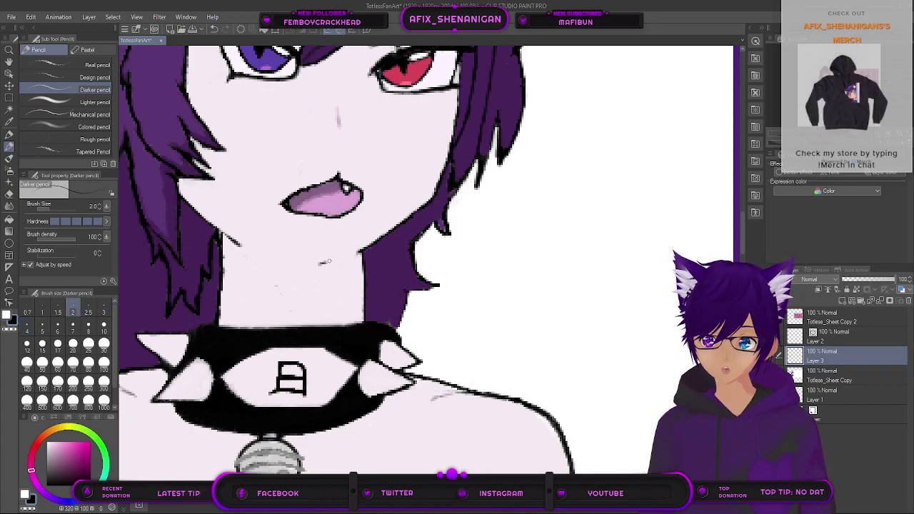
drag(336, 260, 361, 250)
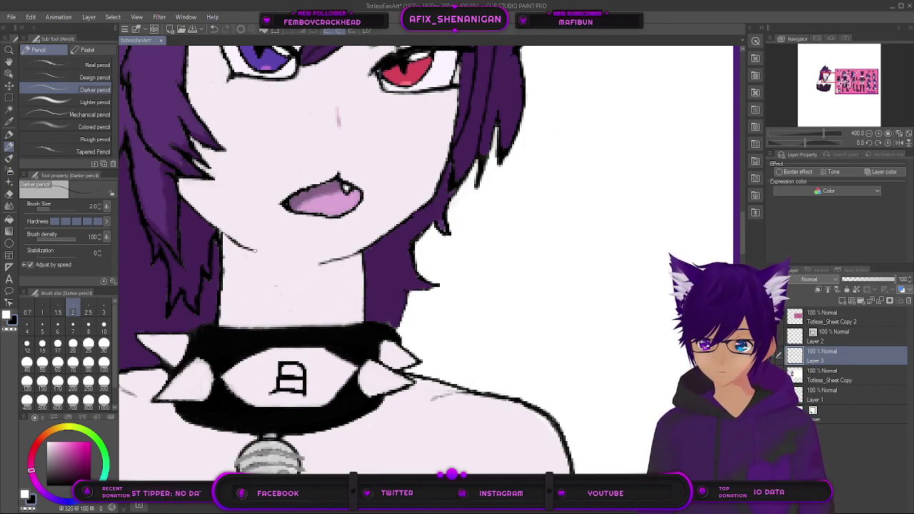
drag(301, 269, 308, 269)
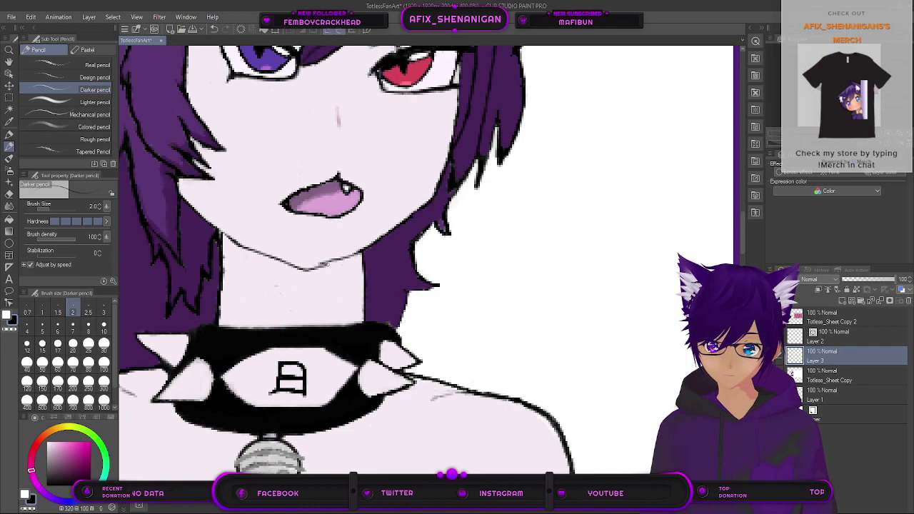
drag(362, 249, 327, 263)
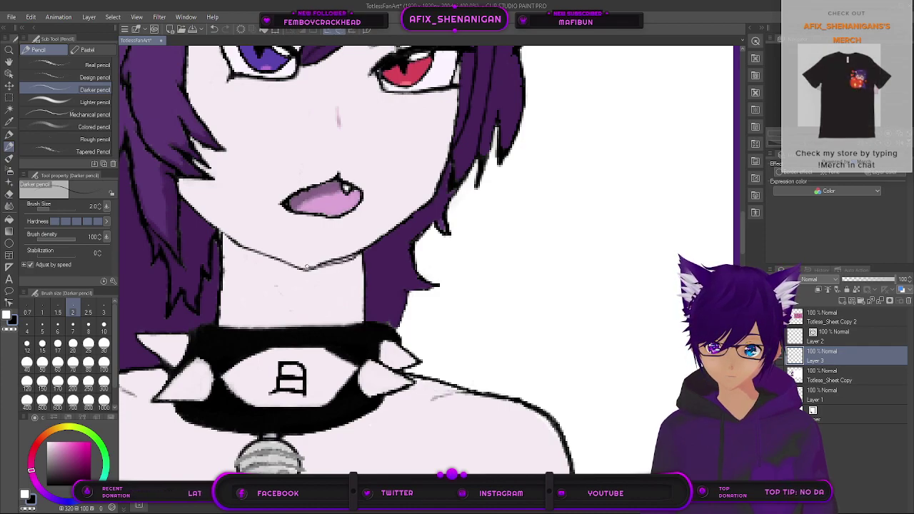
drag(238, 243, 217, 229)
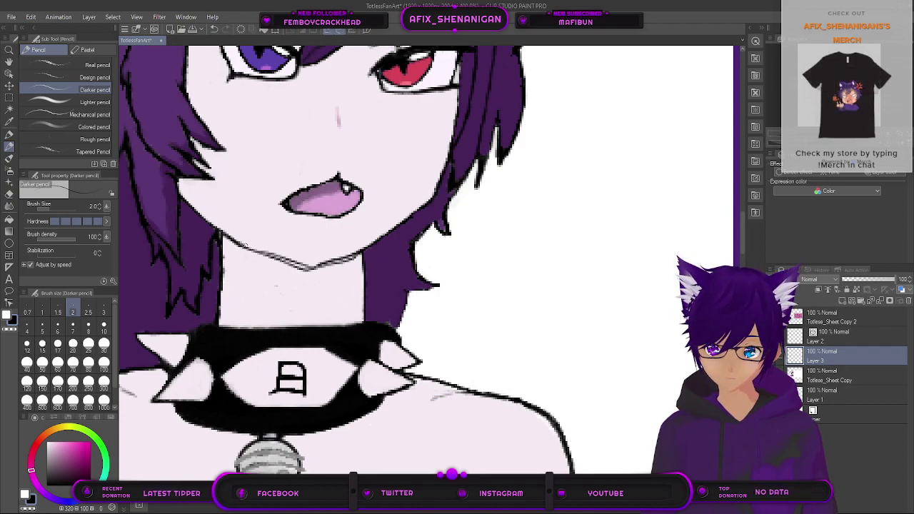
drag(312, 269, 355, 255)
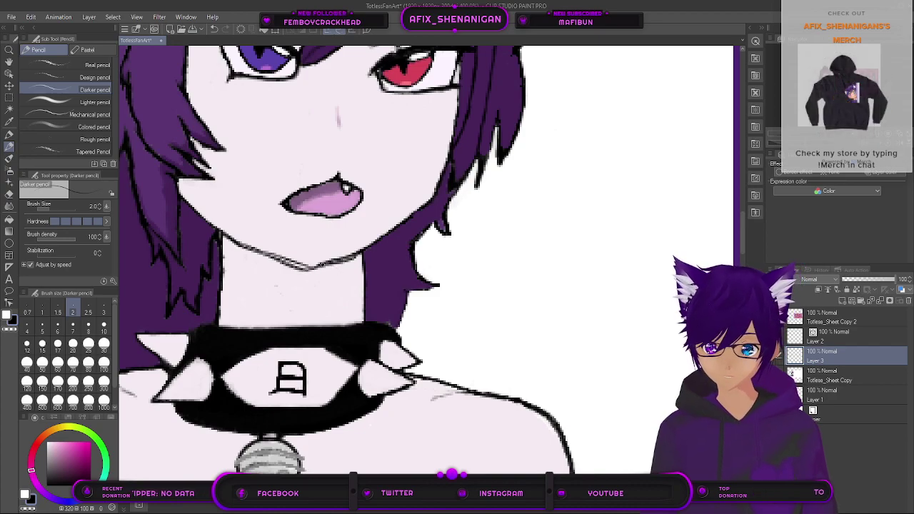
Step: Sample the skin colour and paint over the doubled strokes along the inside of the chin line with the Oil paint brush at size 2.5
click(10, 121)
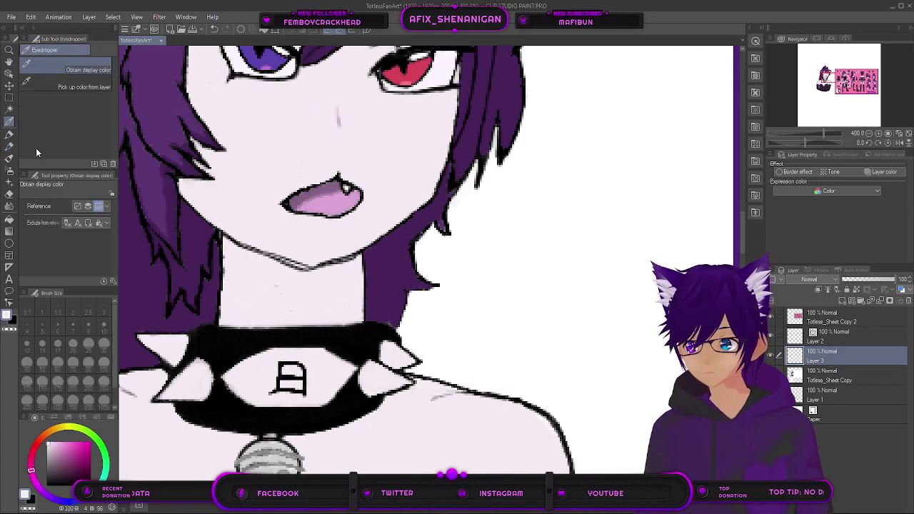
click(10, 146)
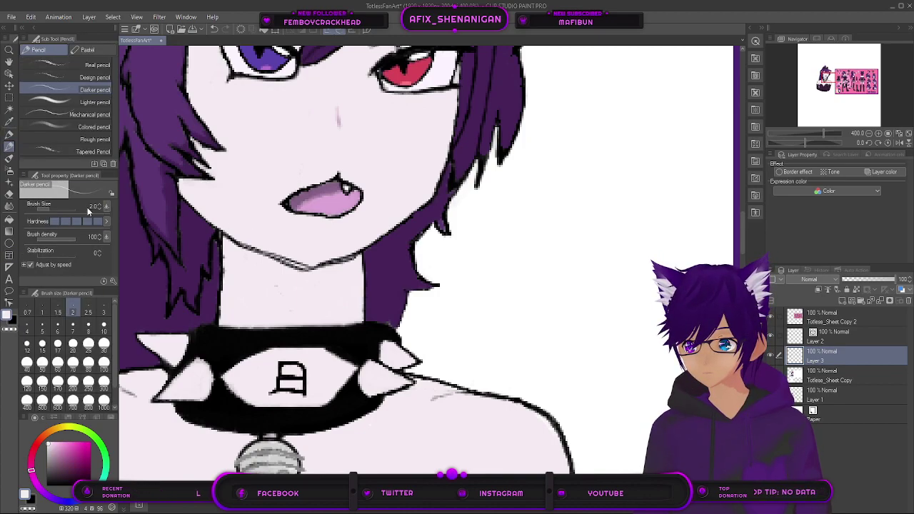
scroll(268, 260, down, 2)
click(88, 308)
scroll(268, 262, down, 1)
scroll(270, 261, up, 3)
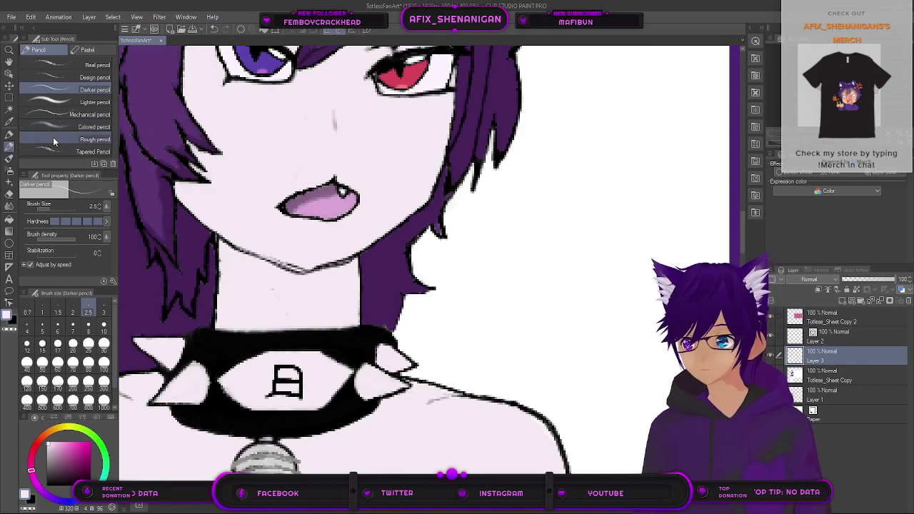
click(10, 157)
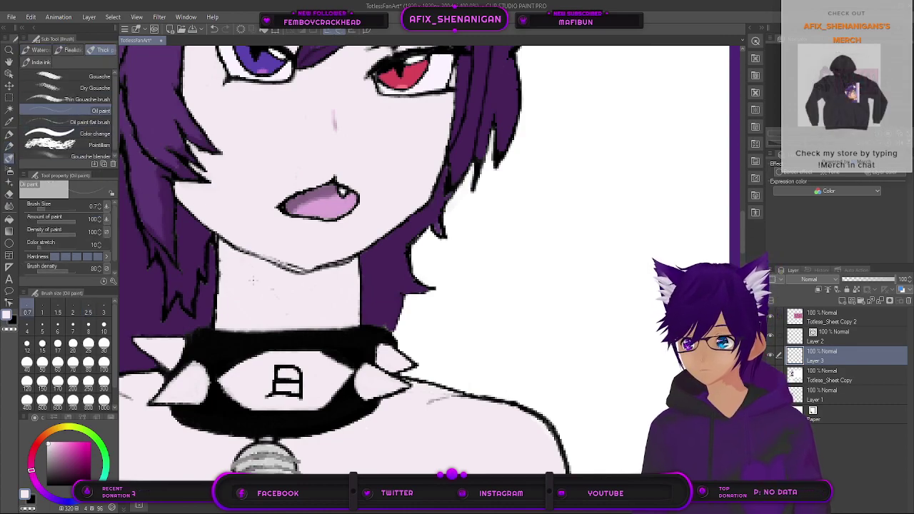
scroll(264, 275, up, 3)
key(bracketright)
key(bracketright)
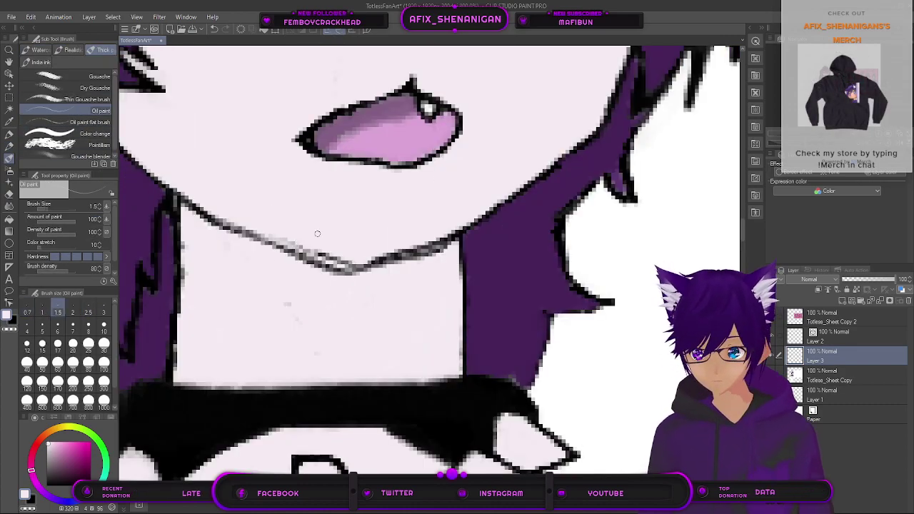
key(bracketright)
key(bracketright)
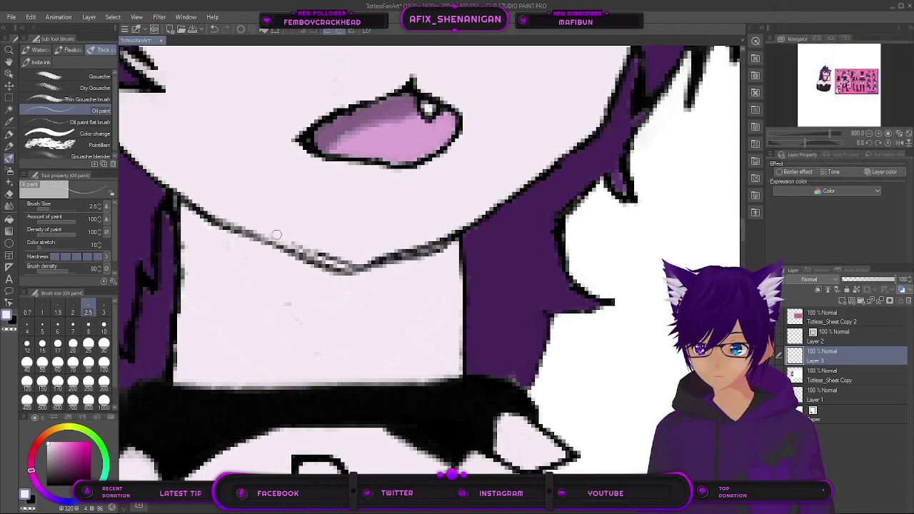
mouse_move(312, 251)
mouse_down()
mouse_move(353, 257)
mouse_move(338, 257)
mouse_move(346, 264)
mouse_move(460, 223)
mouse_up()
Step: Compare the cleaned-up chin with the faces and full-body figures on the character reference sheet
scroll(461, 220, down, 2)
scroll(462, 219, down, 3)
drag(660, 273, 395, 311)
drag(601, 335, 389, 329)
drag(653, 373, 505, 361)
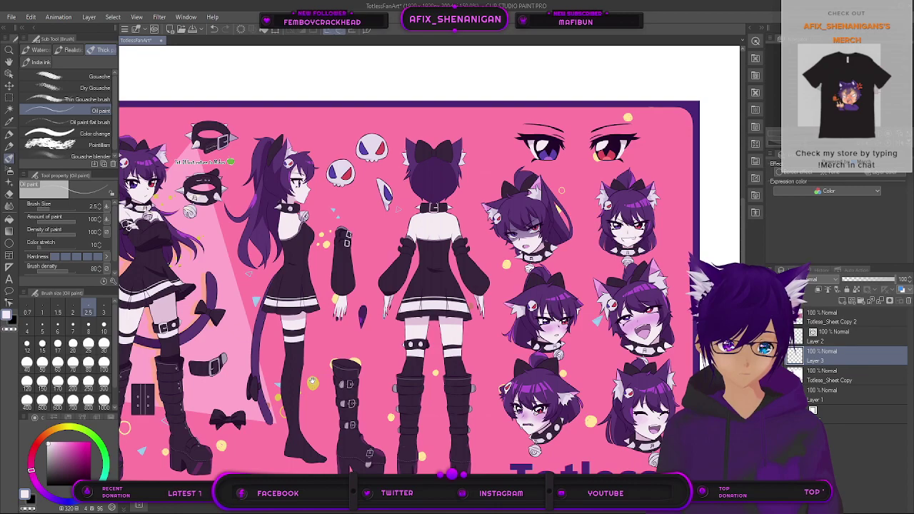
scroll(282, 363, left, 4)
drag(283, 363, 512, 394)
drag(311, 361, 404, 374)
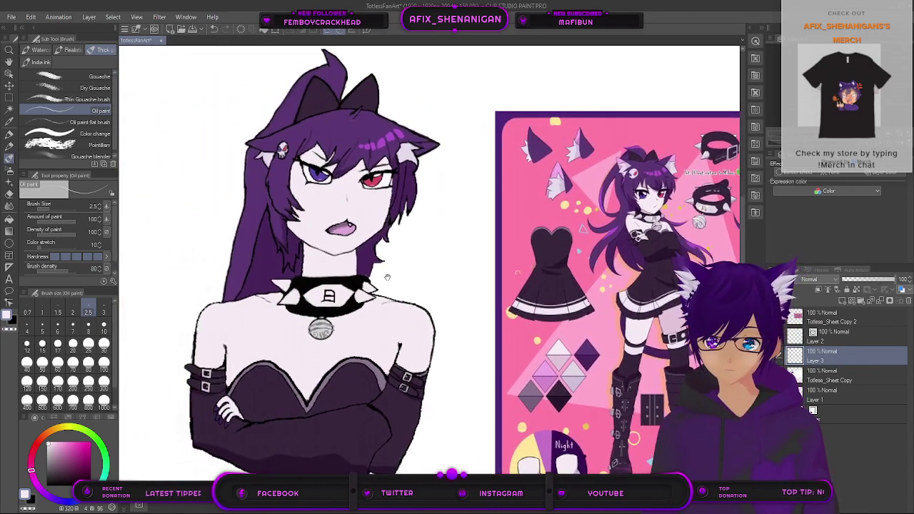
mouse_move(626, 368)
mouse_down()
mouse_move(402, 352)
mouse_move(293, 376)
mouse_move(503, 382)
mouse_up()
mouse_move(664, 421)
mouse_down()
mouse_move(511, 383)
mouse_move(308, 358)
mouse_move(504, 378)
mouse_up()
mouse_move(227, 250)
mouse_down()
mouse_move(408, 347)
mouse_move(506, 414)
mouse_up()
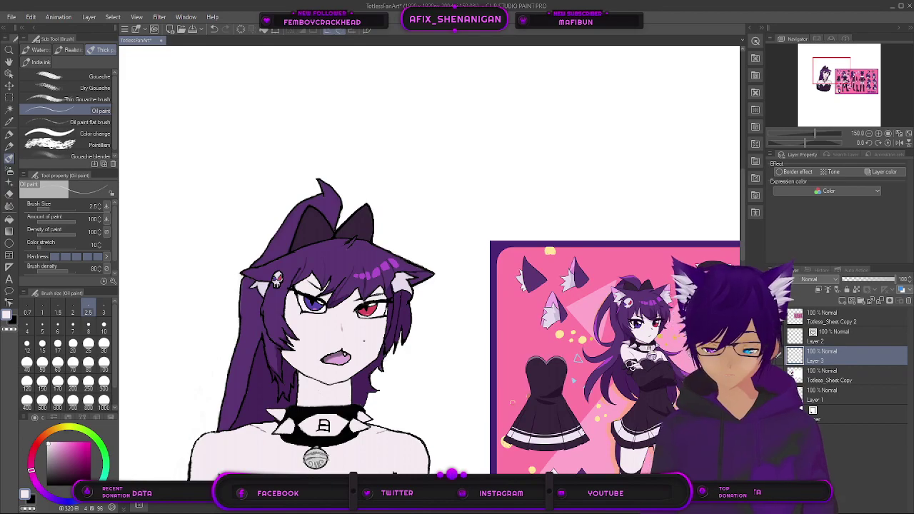
Step: Draw a lower, more pointed chin tip in black up to the right side of the jaw, using the Oil paint brush at size 2.5
scroll(352, 396, up, 3)
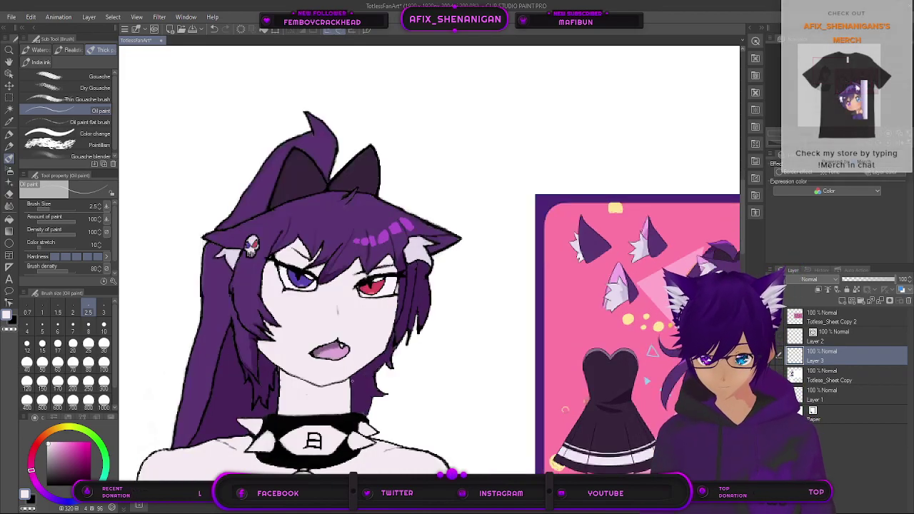
click(13, 321)
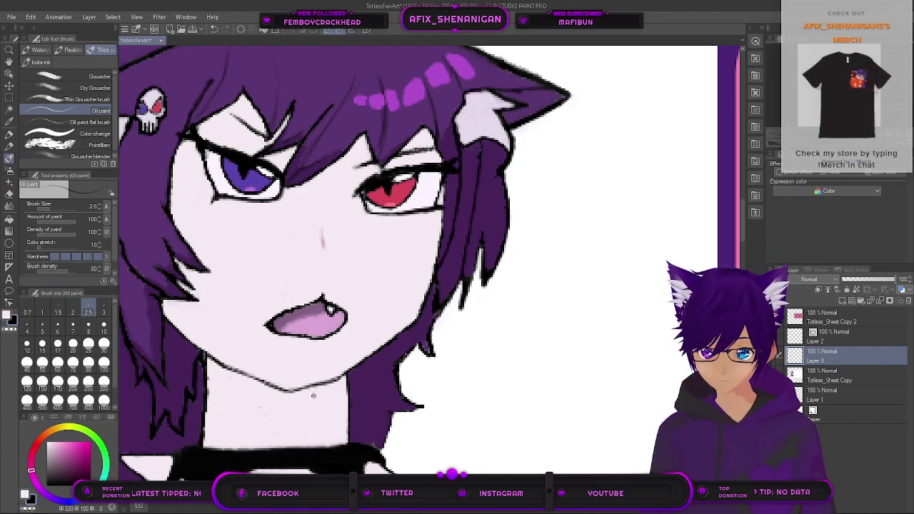
drag(318, 392, 341, 379)
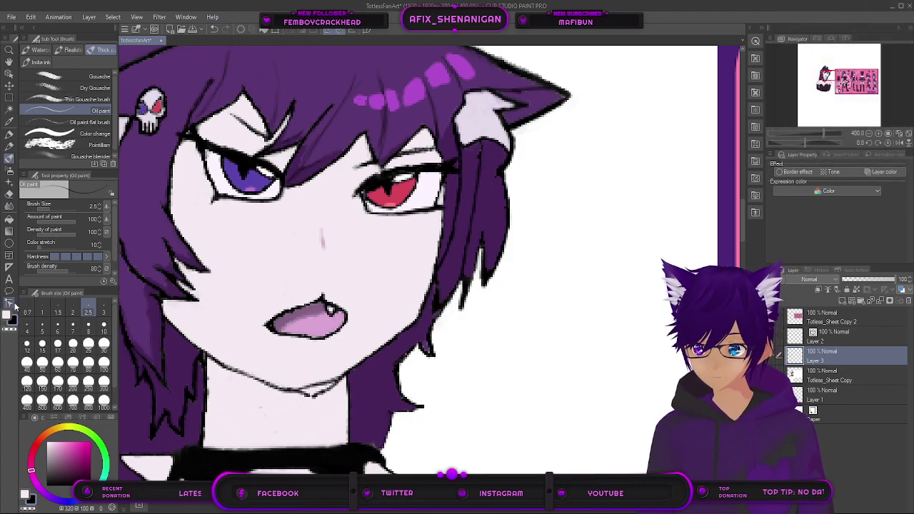
Step: Sample the skin colour and paint over the old chin line above the new tip with the Color change brush at size 6
click(9, 121)
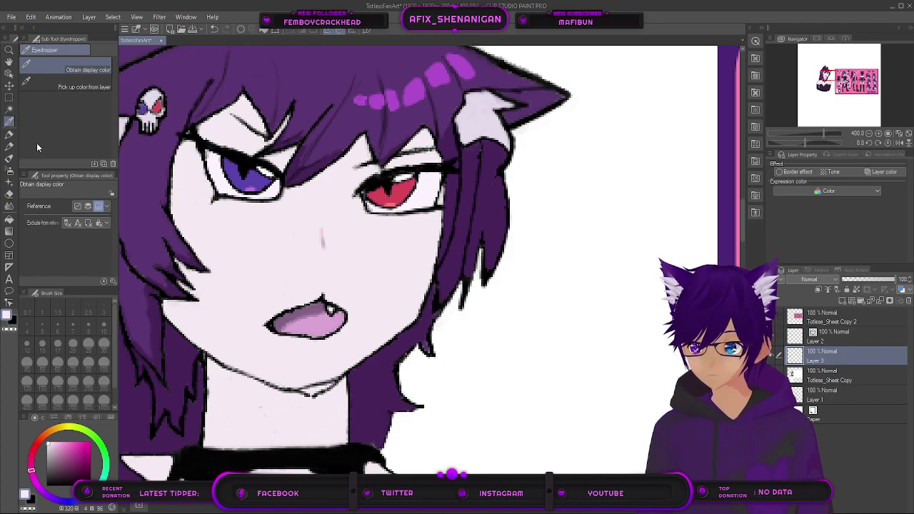
click(9, 146)
scroll(307, 386, up, 3)
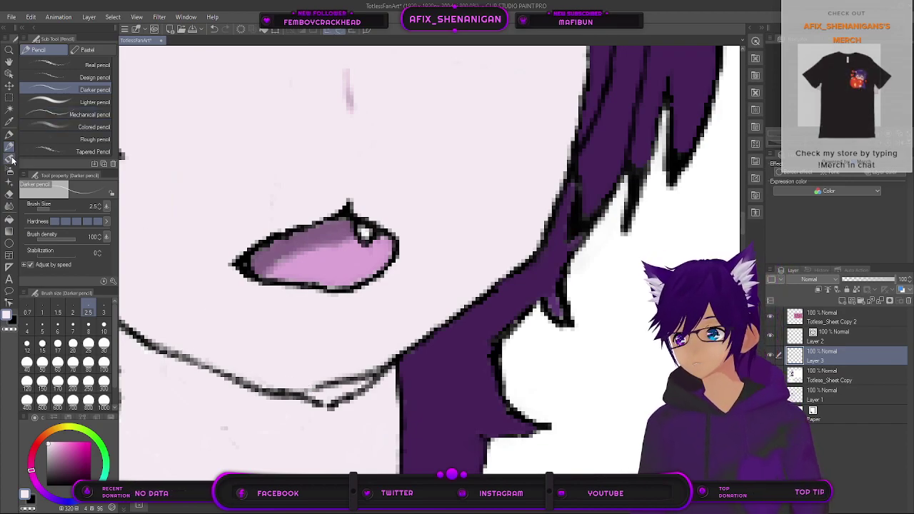
click(10, 158)
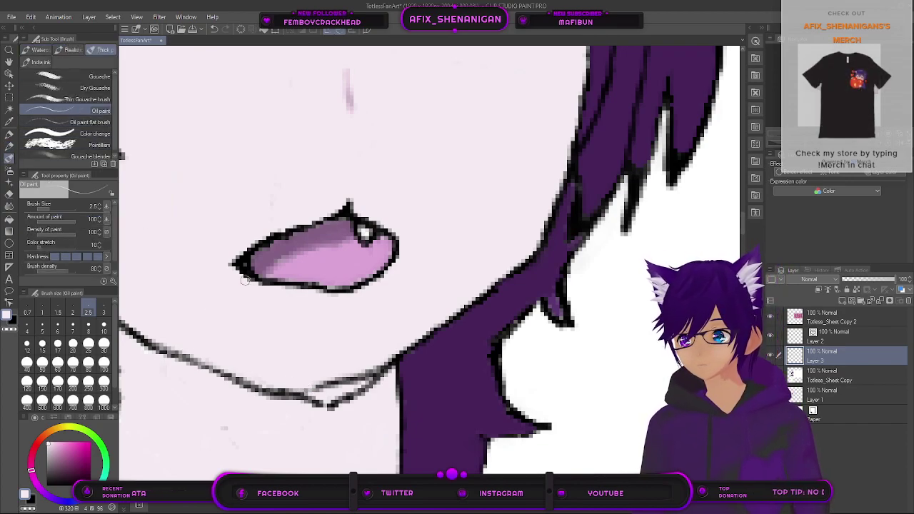
click(86, 134)
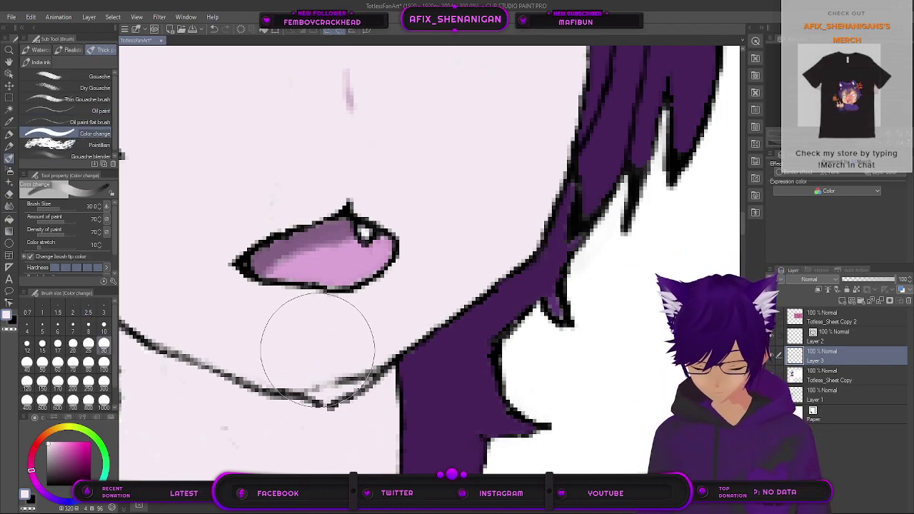
key(bracketleft)
key(bracketleft)
key(bracketleft)
key(bracketleft)
key(bracketleft)
key(bracketleft)
key(bracketleft)
key(bracketleft)
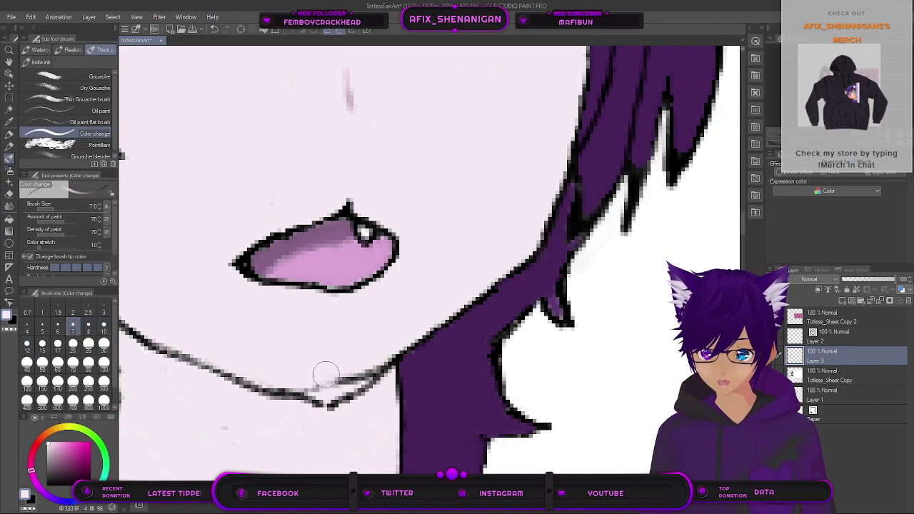
key(bracketleft)
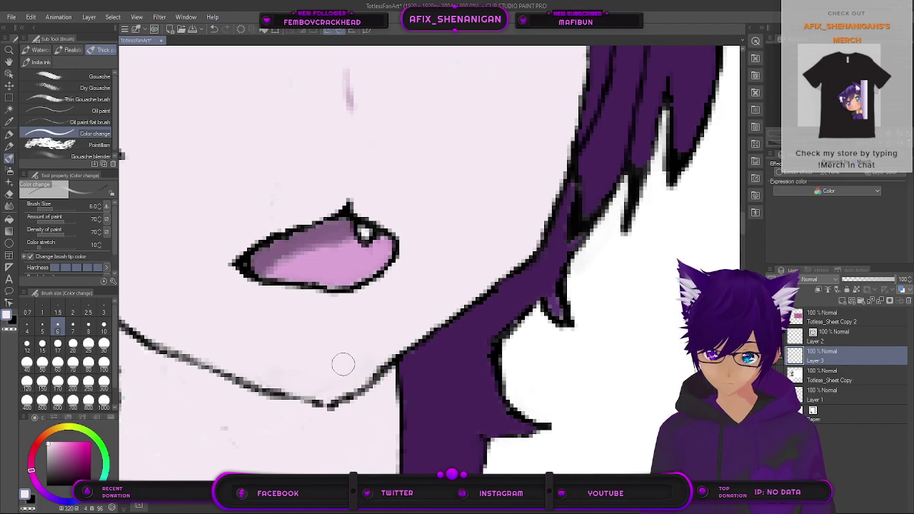
mouse_move(340, 333)
mouse_down()
mouse_move(287, 342)
mouse_move(312, 337)
mouse_move(320, 349)
mouse_move(271, 334)
mouse_up()
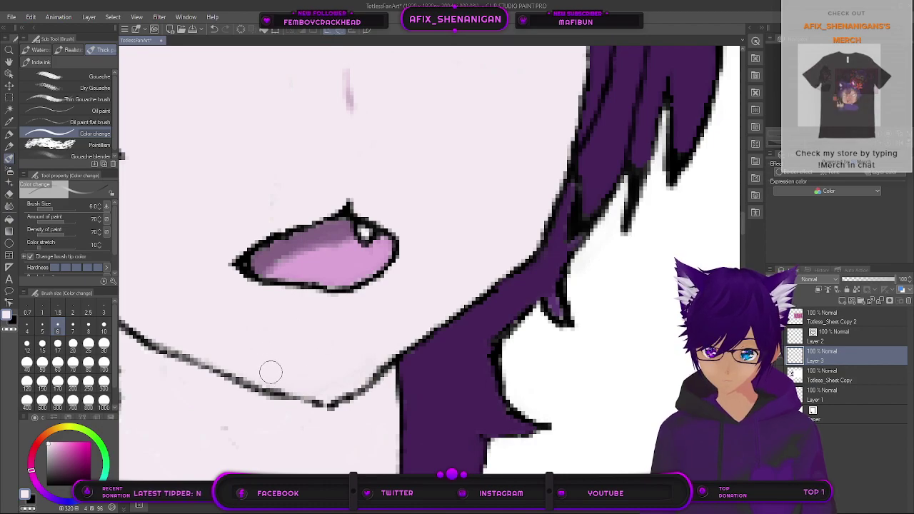
Step: Check the pointed chin beside the reference sheet and set up the Smooth India ink brush at size 10
scroll(439, 300, down, 8)
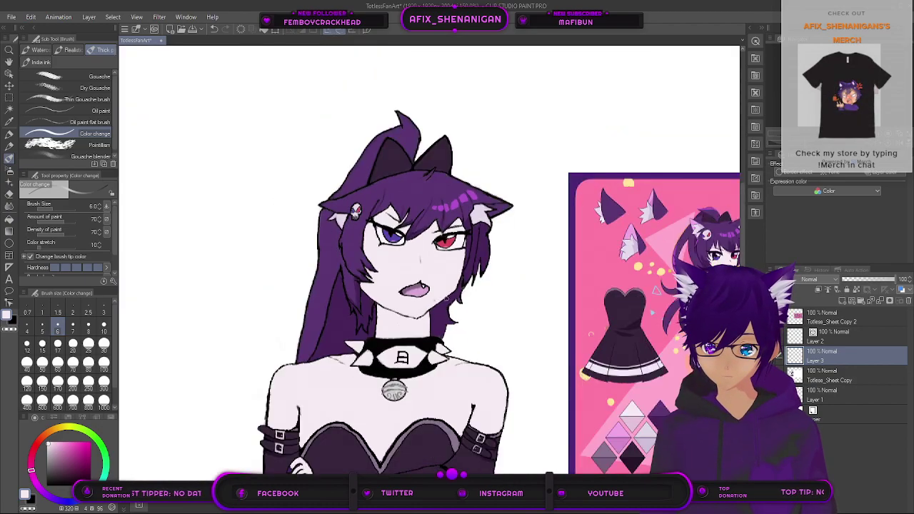
drag(481, 331, 284, 311)
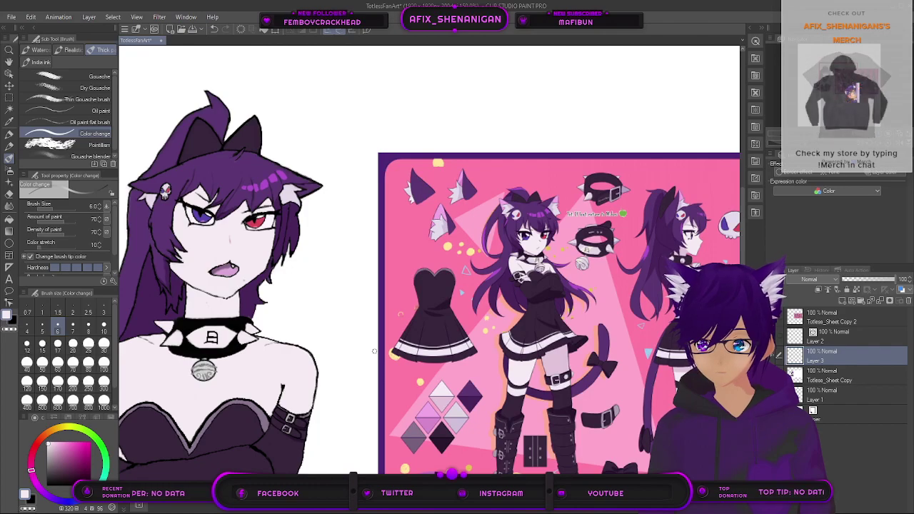
scroll(375, 350, up, 1)
scroll(332, 340, up, 5)
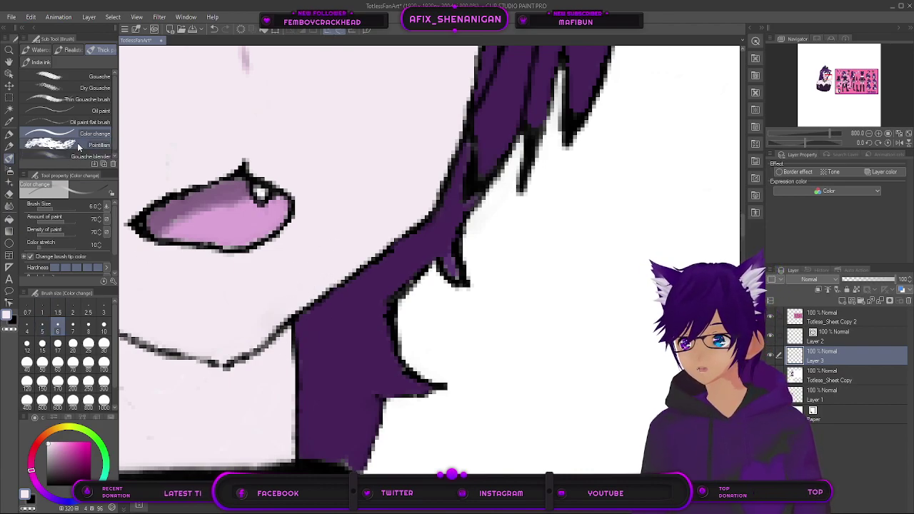
click(37, 63)
click(83, 95)
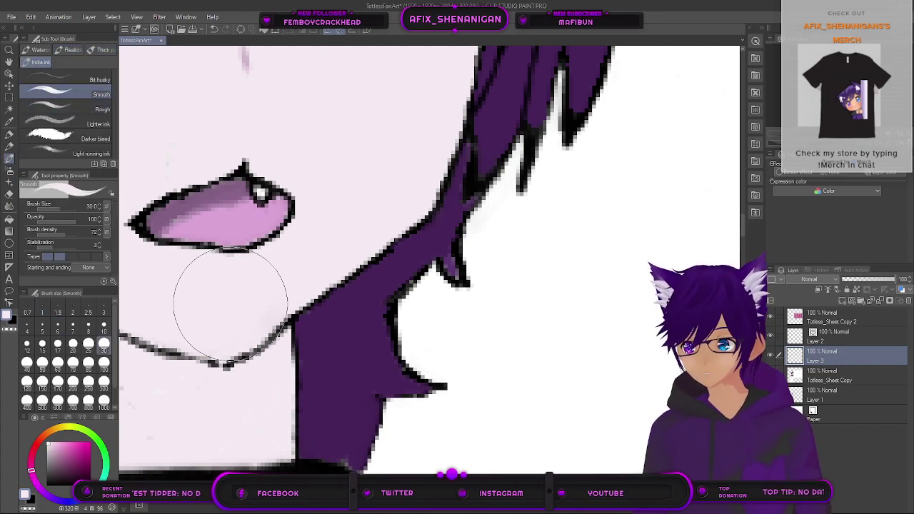
key(bracketleft)
key(bracketleft)
key(bracketleft)
key(bracketleft)
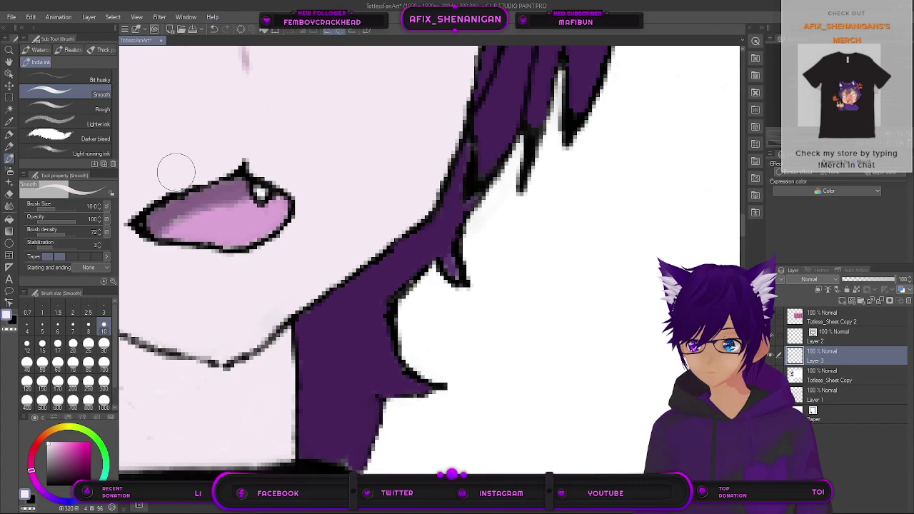
scroll(266, 242, down, 5)
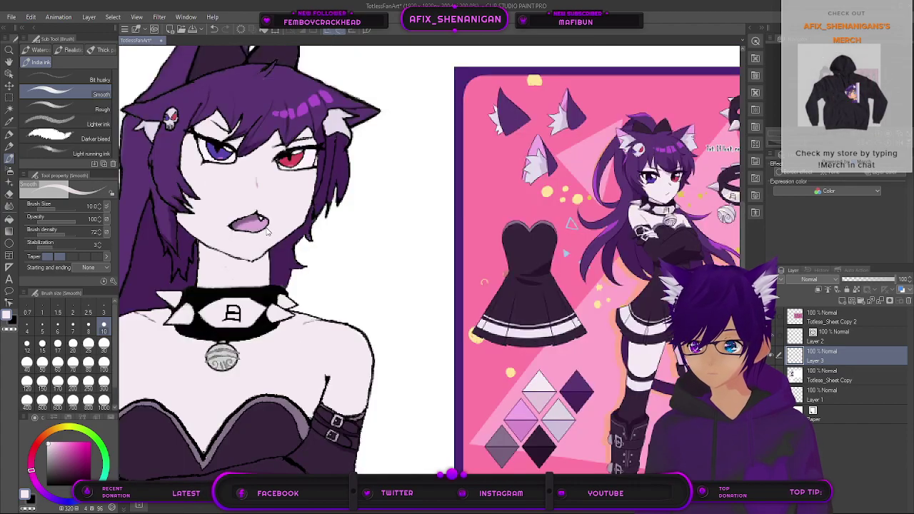
Step: Go over the open mouth's outline in black and fill its left corner with the Smooth India ink brush at size 2
scroll(266, 242, up, 4)
scroll(252, 242, up, 2)
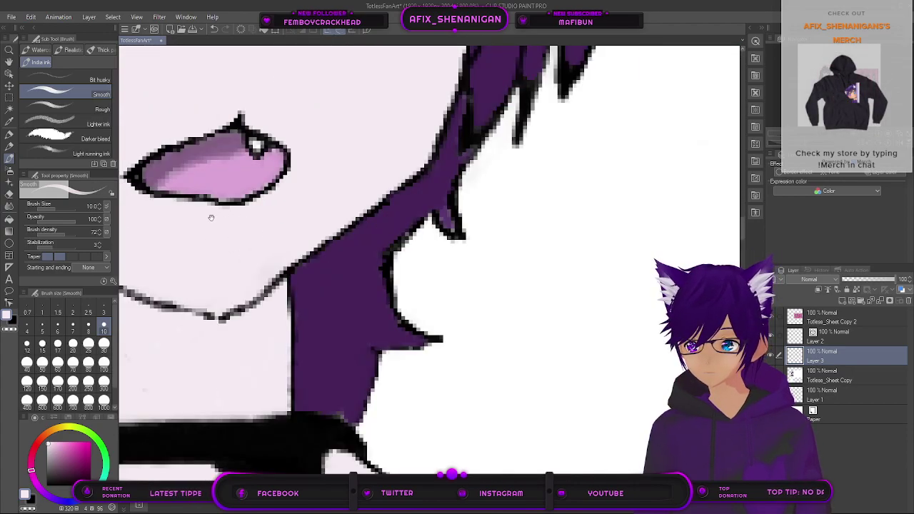
drag(210, 217, 424, 306)
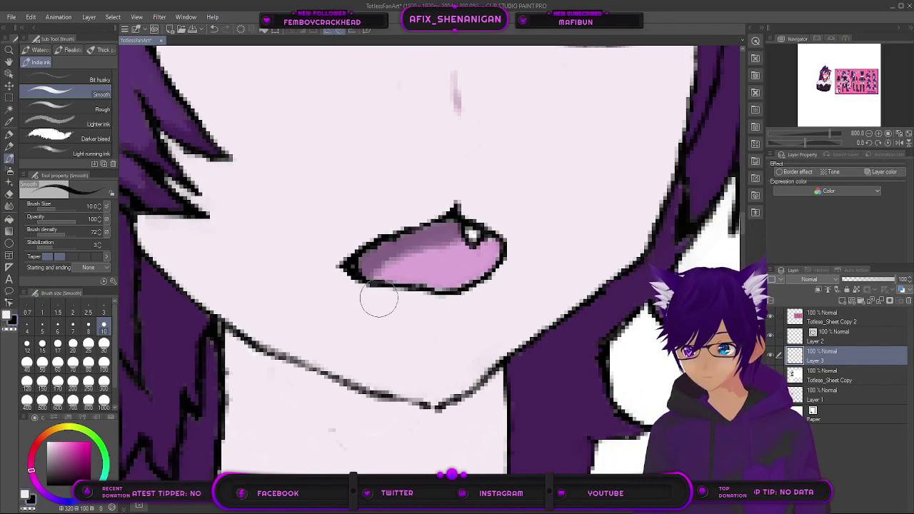
key(bracketleft)
key(bracketleft)
key(bracketleft)
key(bracketleft)
key(bracketleft)
key(bracketleft)
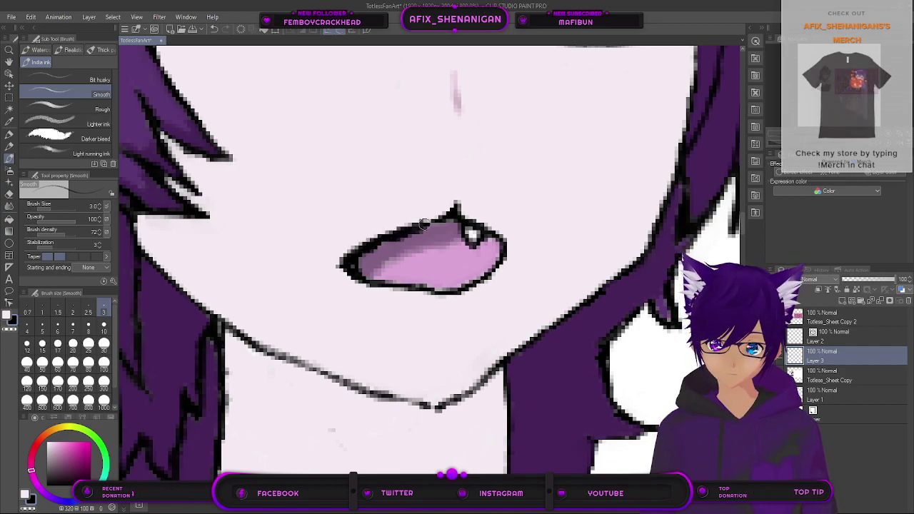
key(bracketleft)
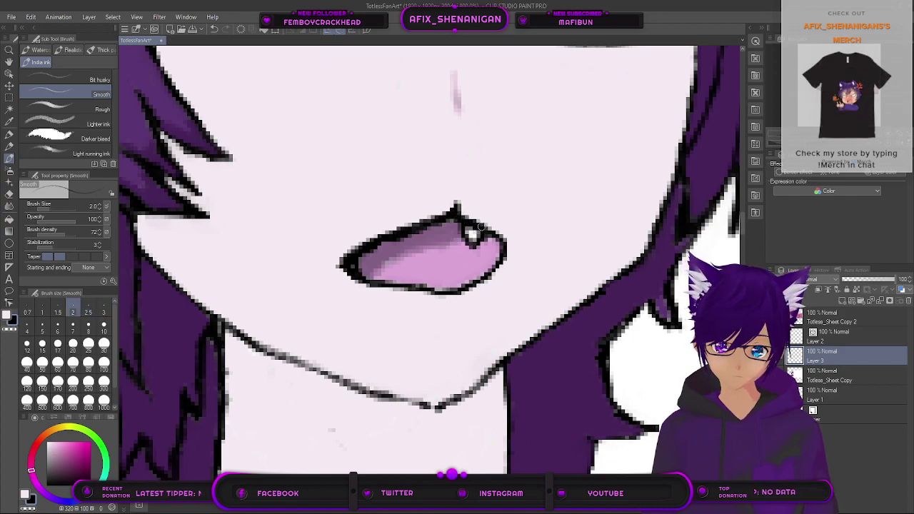
drag(501, 262, 459, 289)
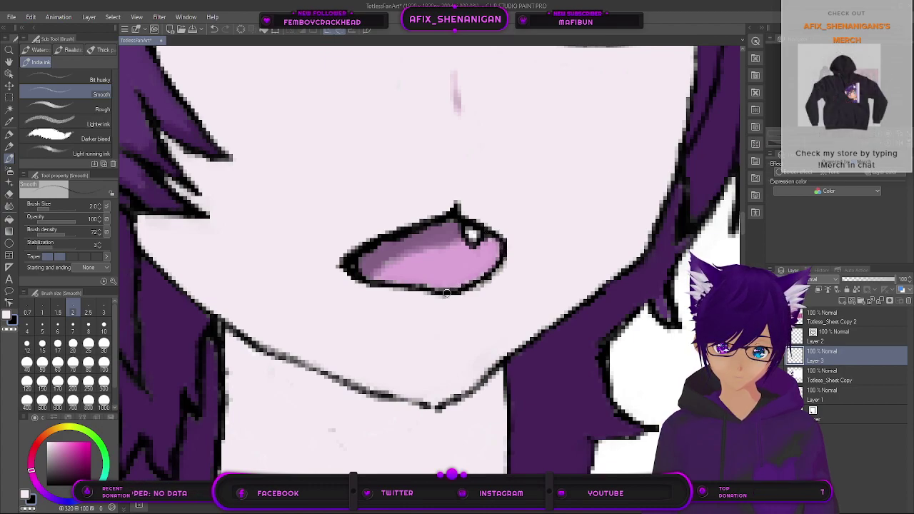
drag(407, 285, 383, 282)
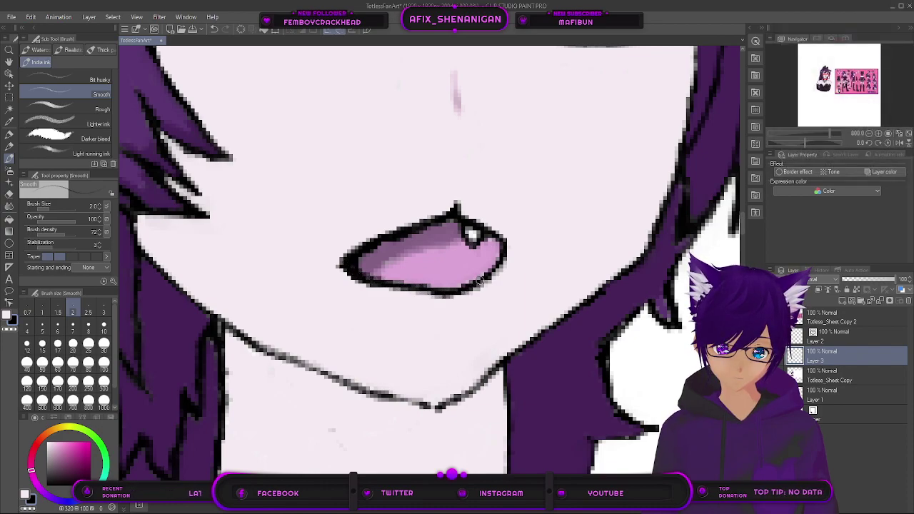
Step: Compare the darkened mouth with the full-body figures on the character reference sheet
scroll(502, 257, down, 5)
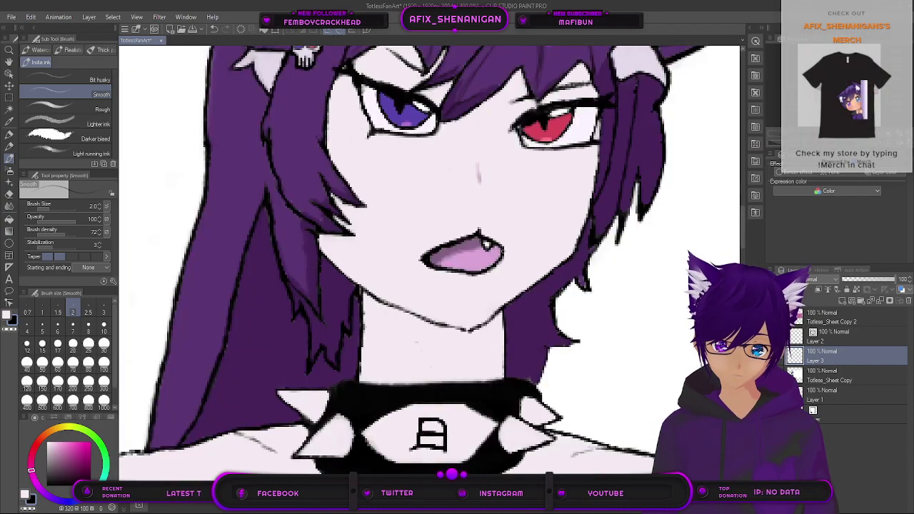
scroll(499, 257, down, 2)
scroll(498, 257, up, 2)
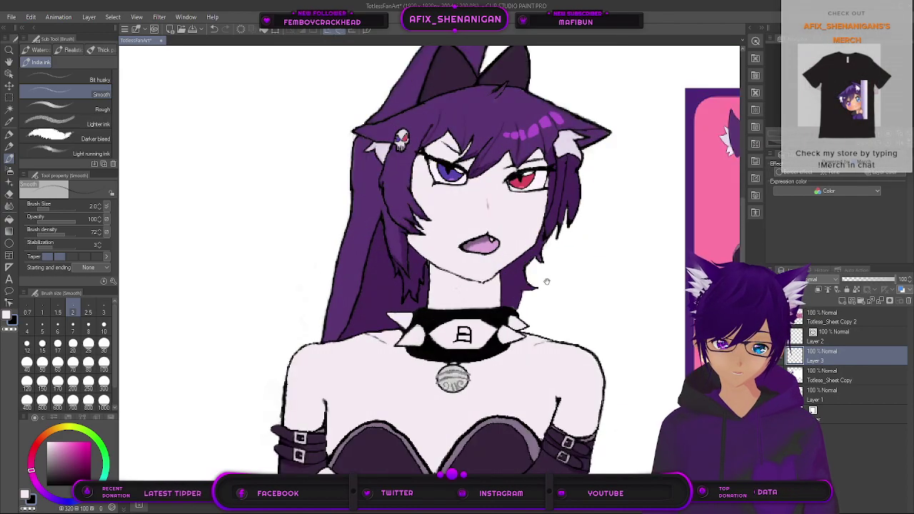
drag(548, 282, 268, 278)
drag(614, 307, 314, 293)
drag(714, 348, 414, 329)
drag(203, 345, 455, 342)
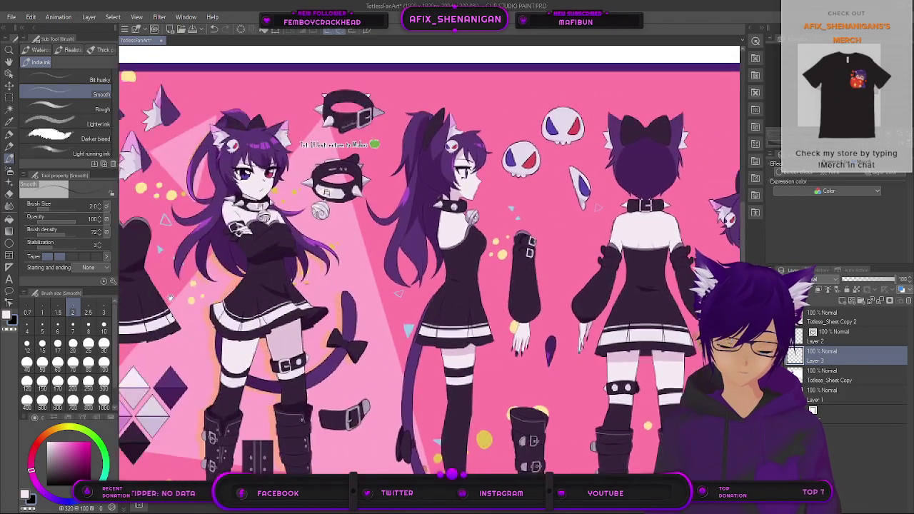
drag(214, 292, 530, 327)
drag(229, 269, 390, 295)
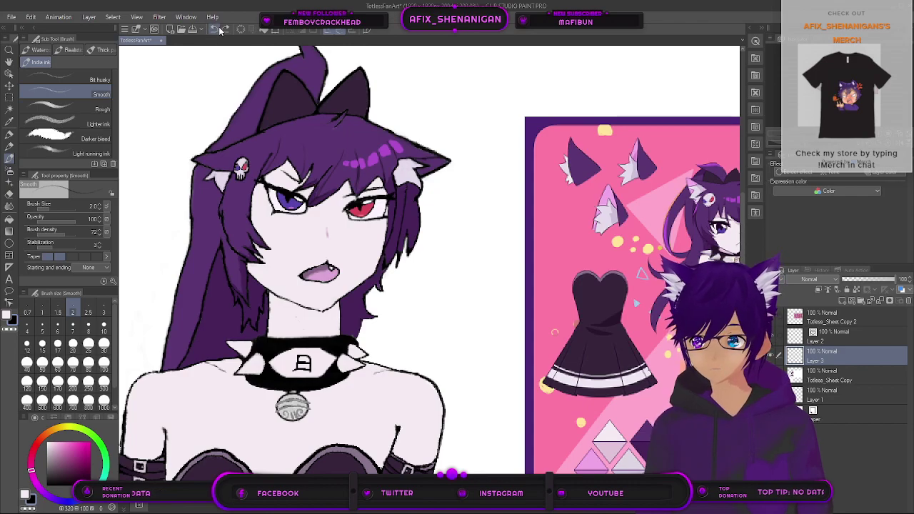
Step: Thin the mouth's upper outline with the light skin colour, using the Smooth India ink brush at size 2
key(ctrl+plus)
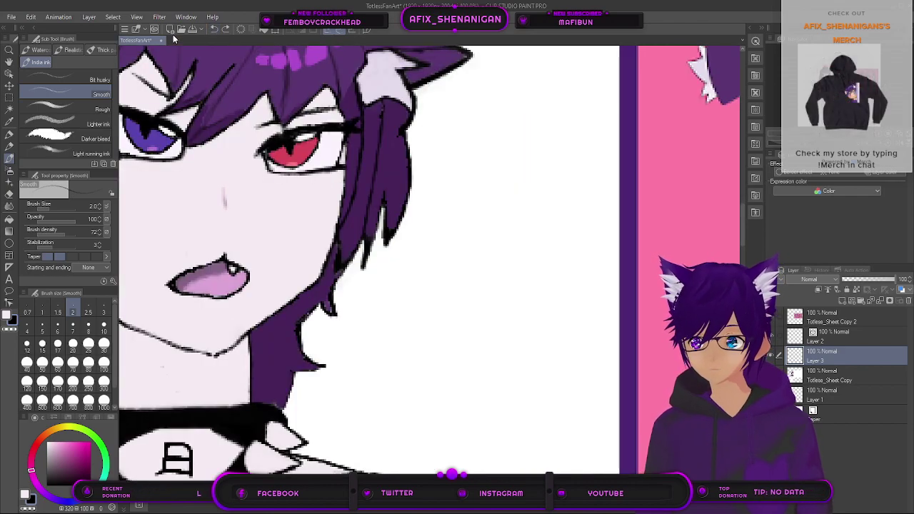
click(212, 31)
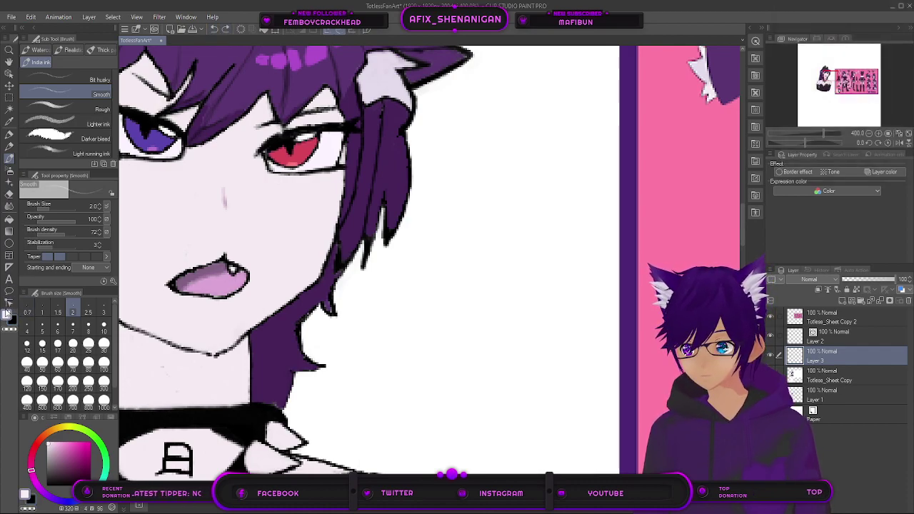
scroll(252, 308, up, 5)
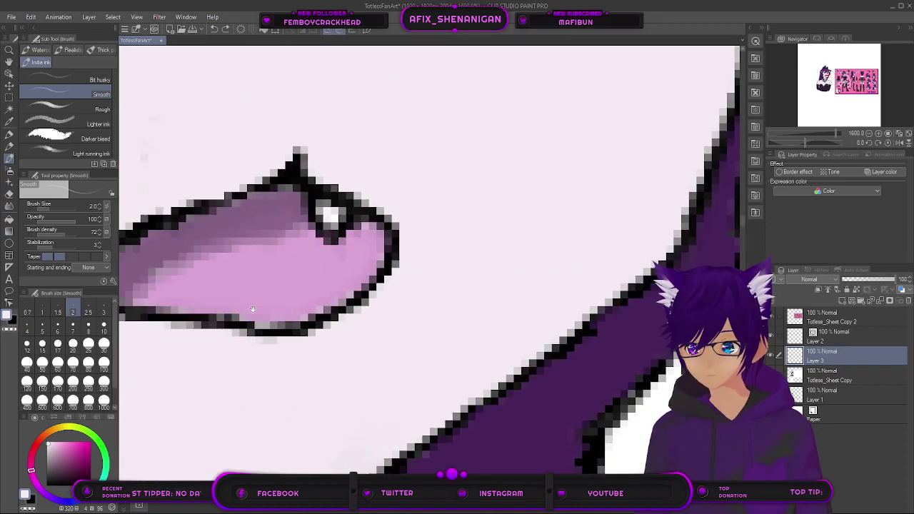
drag(252, 309, 557, 346)
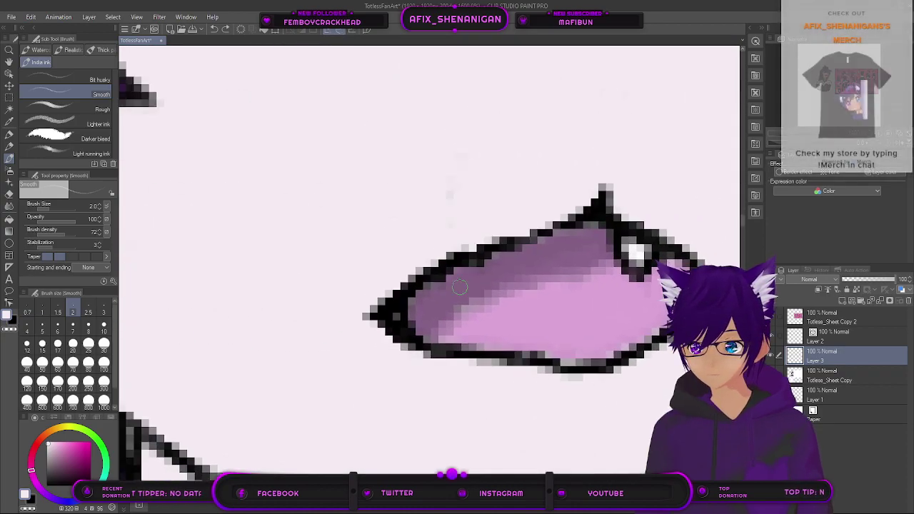
mouse_move(410, 273)
mouse_down()
mouse_move(428, 265)
mouse_move(404, 274)
mouse_up()
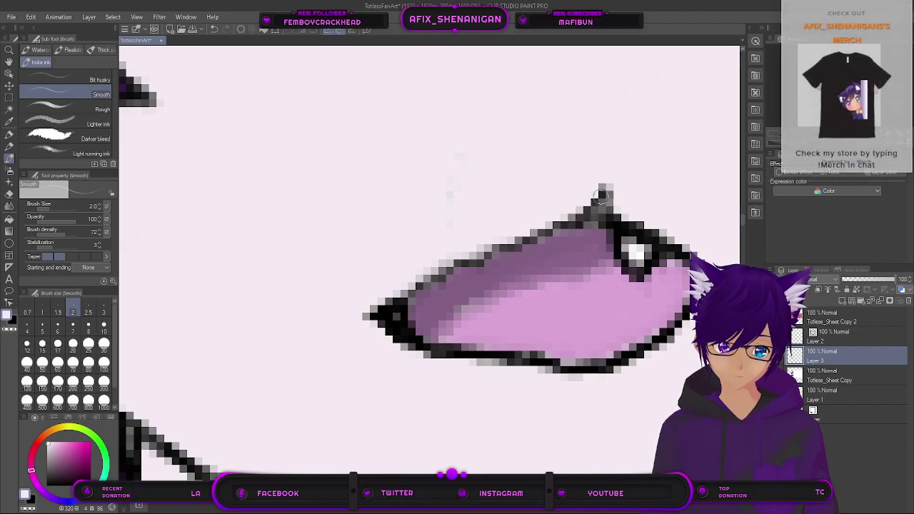
Step: Examine the small open mouth on the shaded face of the reference sheet and compare its outline with the drawing
scroll(607, 212, down, 10)
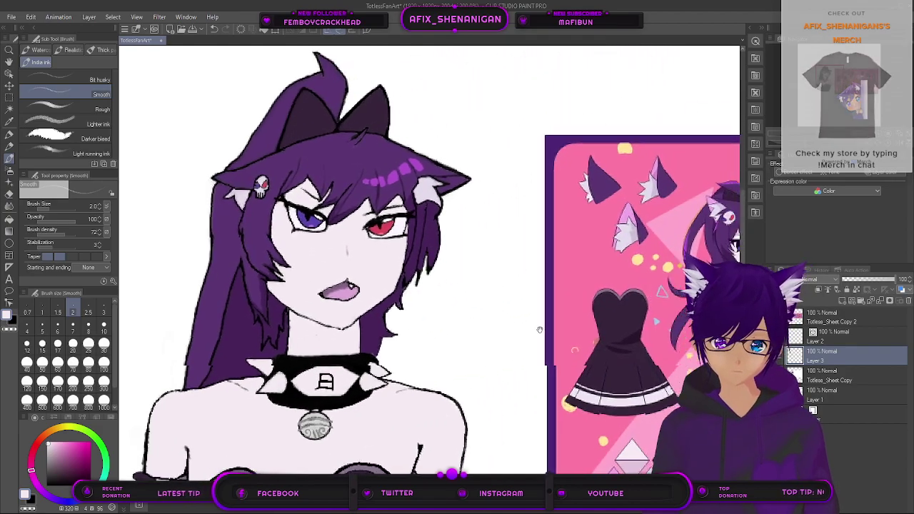
drag(540, 330, 349, 324)
drag(513, 336, 191, 324)
drag(599, 326, 469, 333)
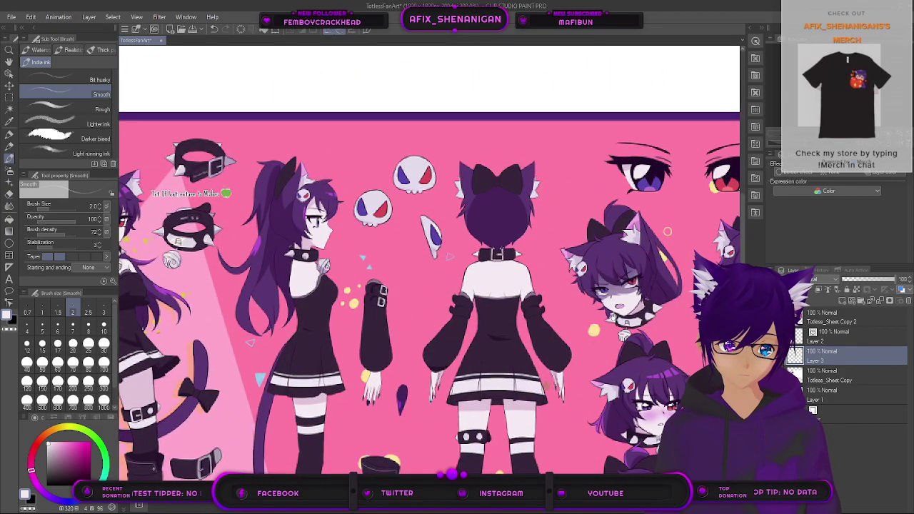
scroll(614, 316, up, 6)
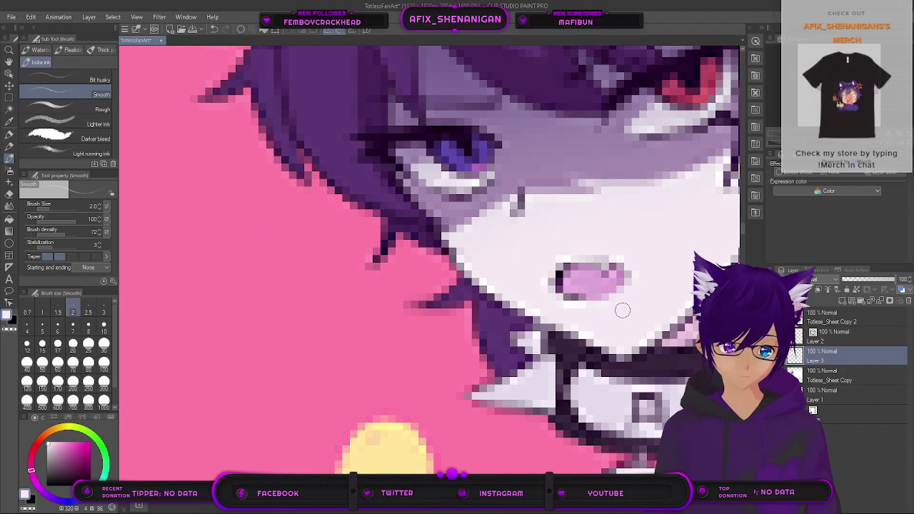
scroll(622, 311, down, 6)
drag(299, 339, 570, 414)
drag(300, 372, 338, 368)
Step: Fade the pointed peak above the fang and thin the upper lip's outline beside it with the skin colour
scroll(340, 367, up, 6)
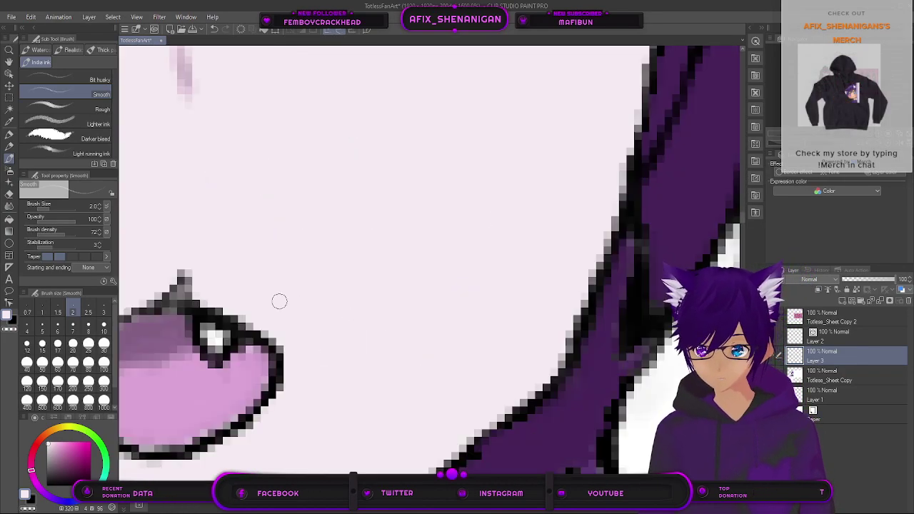
scroll(269, 314, up, 2)
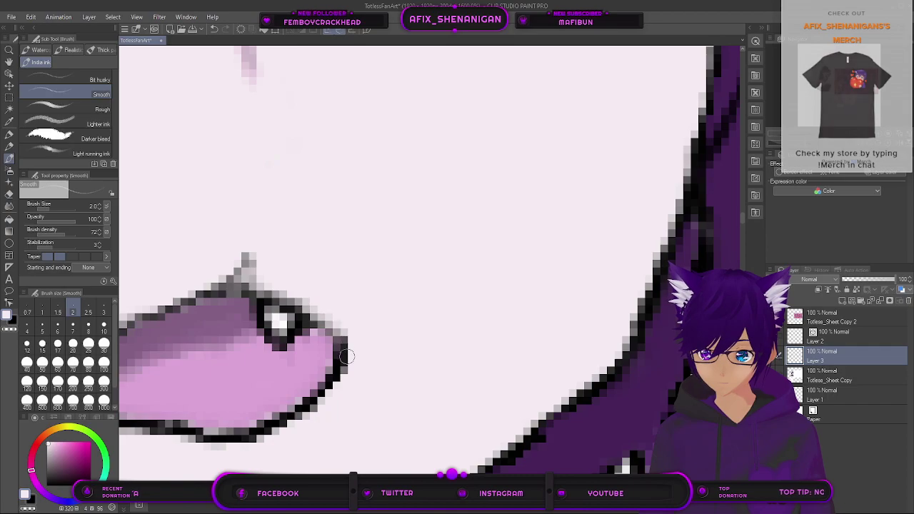
scroll(353, 360, down, 5)
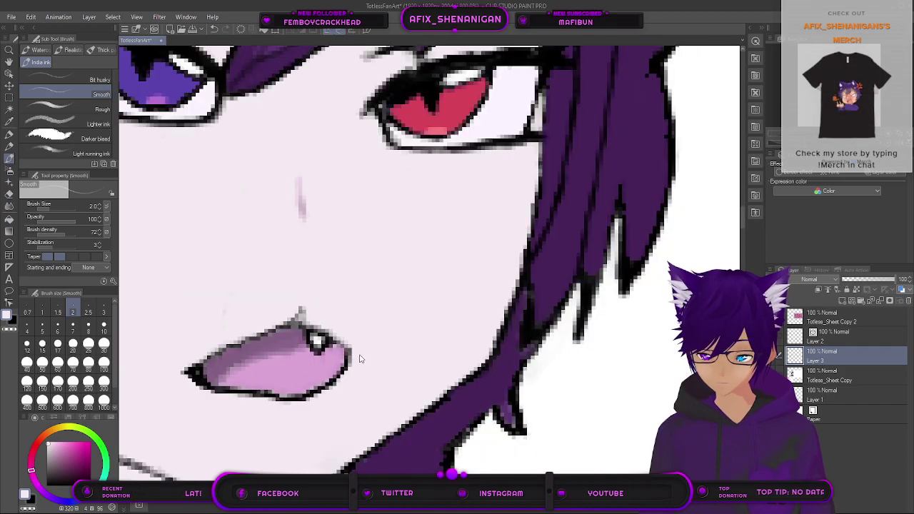
Step: Thin and soften the mouth's left corner, lower lip and right edge with the skin colour at brush size 2
scroll(363, 356, up, 6)
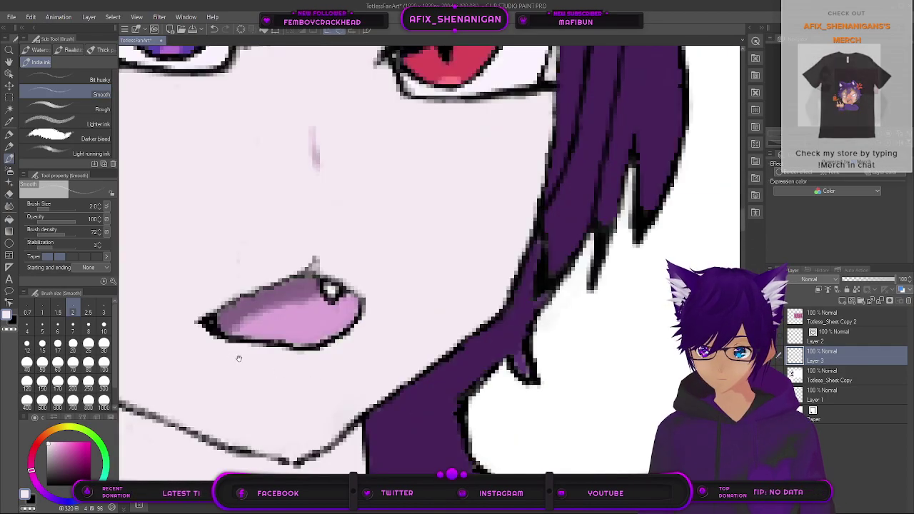
scroll(361, 358, up, 3)
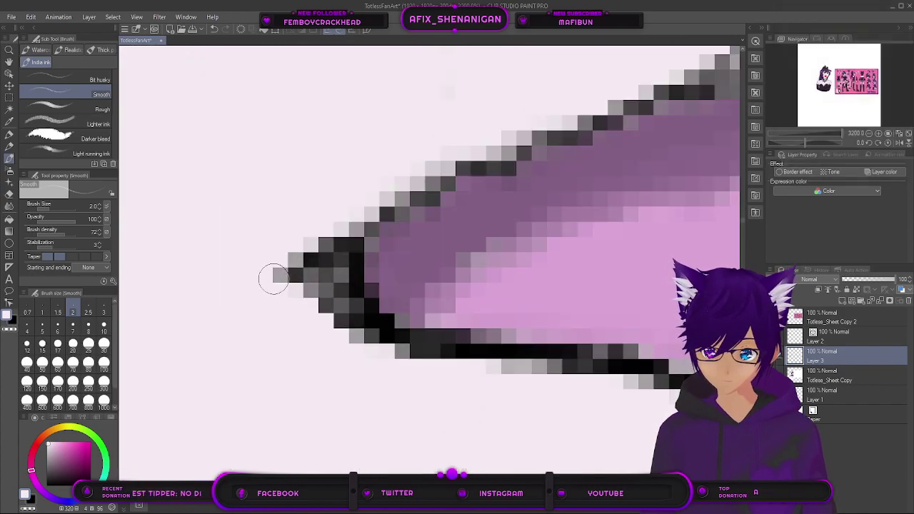
mouse_move(287, 272)
mouse_down()
mouse_move(340, 253)
mouse_move(287, 284)
mouse_move(353, 257)
mouse_move(337, 312)
mouse_move(355, 249)
mouse_move(371, 325)
mouse_move(363, 297)
mouse_move(397, 341)
mouse_move(386, 336)
mouse_move(380, 328)
mouse_move(538, 373)
mouse_move(491, 358)
mouse_move(578, 368)
mouse_up()
drag(510, 354, 576, 362)
mouse_move(579, 396)
mouse_down()
mouse_move(486, 362)
mouse_move(384, 286)
mouse_move(514, 288)
mouse_move(527, 281)
mouse_move(502, 282)
mouse_move(603, 247)
mouse_move(514, 276)
mouse_move(597, 247)
mouse_move(586, 250)
mouse_move(640, 203)
mouse_move(596, 250)
mouse_move(676, 172)
mouse_move(649, 202)
mouse_move(690, 148)
mouse_move(696, 116)
mouse_move(677, 148)
mouse_up()
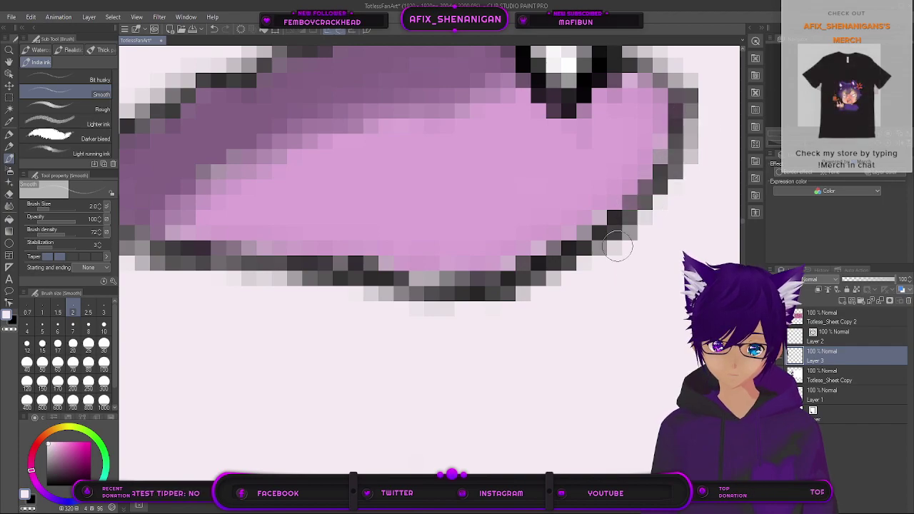
scroll(563, 294, down, 1)
scroll(562, 294, down, 5)
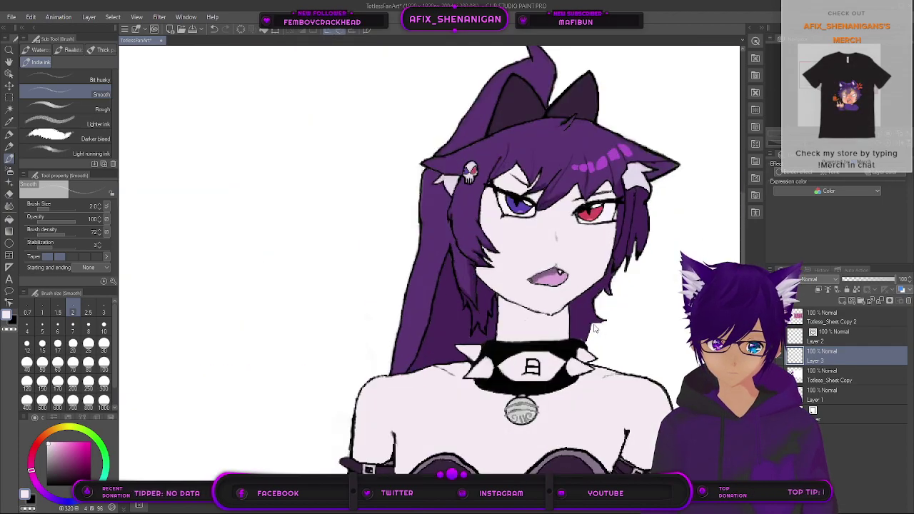
scroll(586, 286, up, 5)
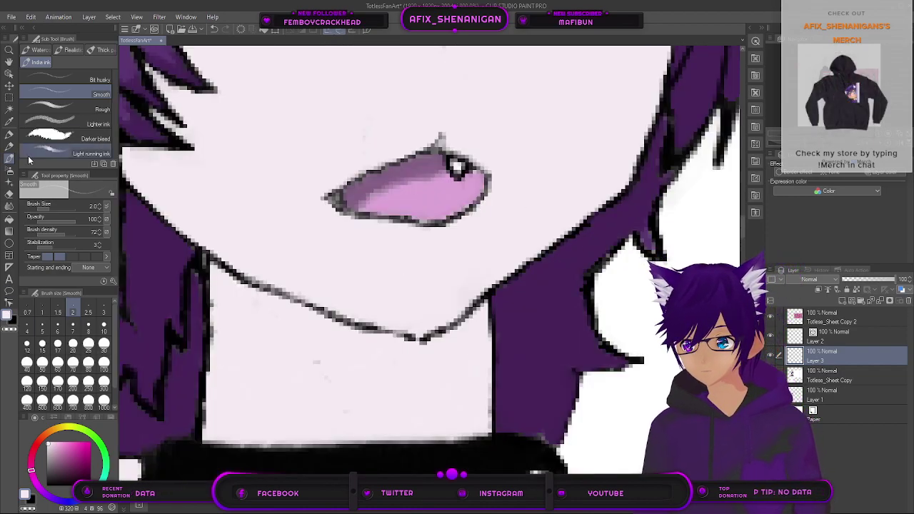
Step: Try to touch up the area around the fang with a sampled light colour at brush size 0.7, and undo the stroke
click(9, 122)
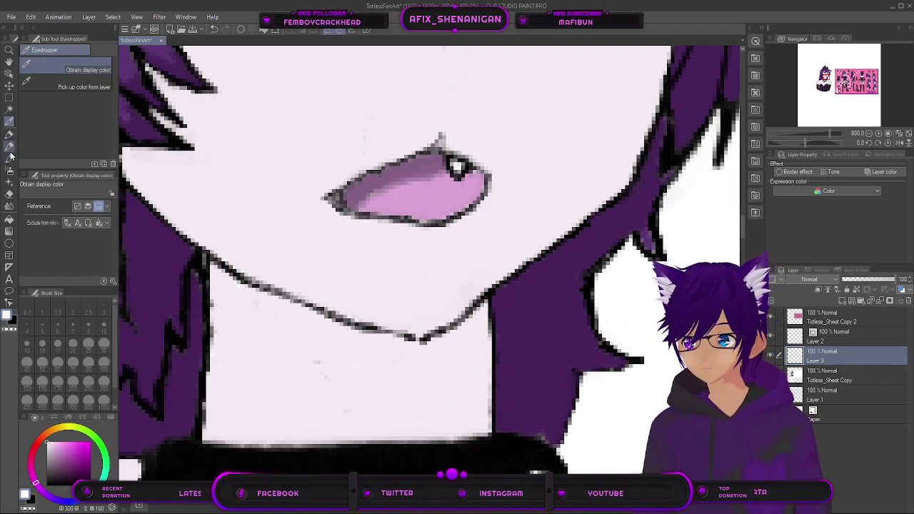
click(11, 159)
scroll(420, 200, up, 3)
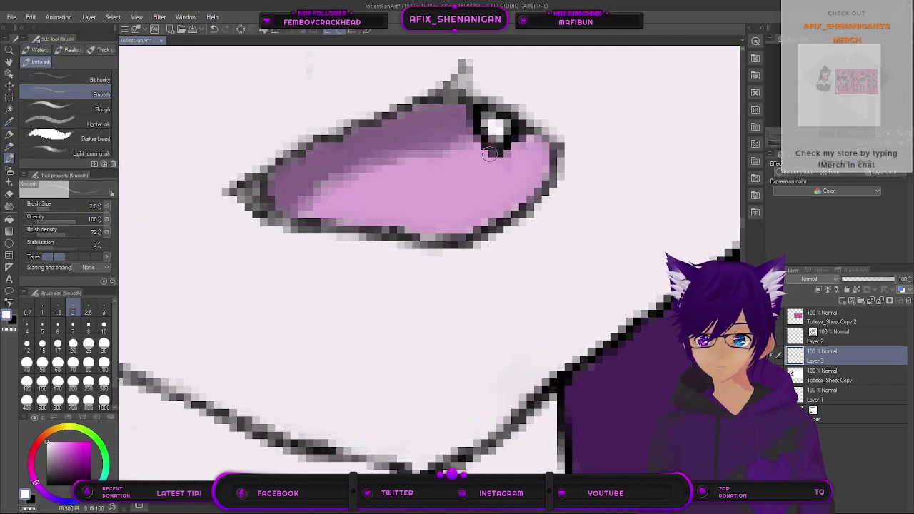
key(bracketleft)
key(bracketleft)
key(bracketleft)
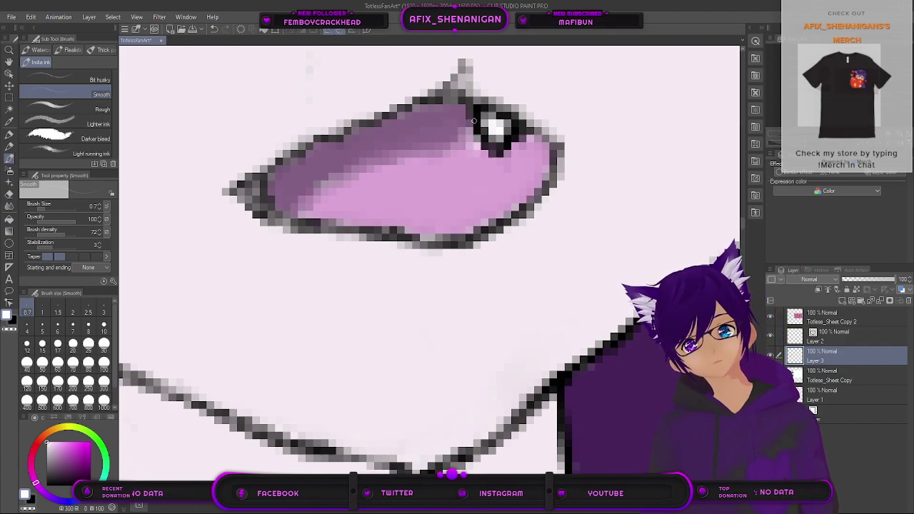
click(214, 30)
Step: Try to touch up the fang's dark outline on Totless_Sheet Copy, Layer 2, Layer 1 and Layer 3 in turn
scroll(413, 177, down, 2)
scroll(567, 267, down, 2)
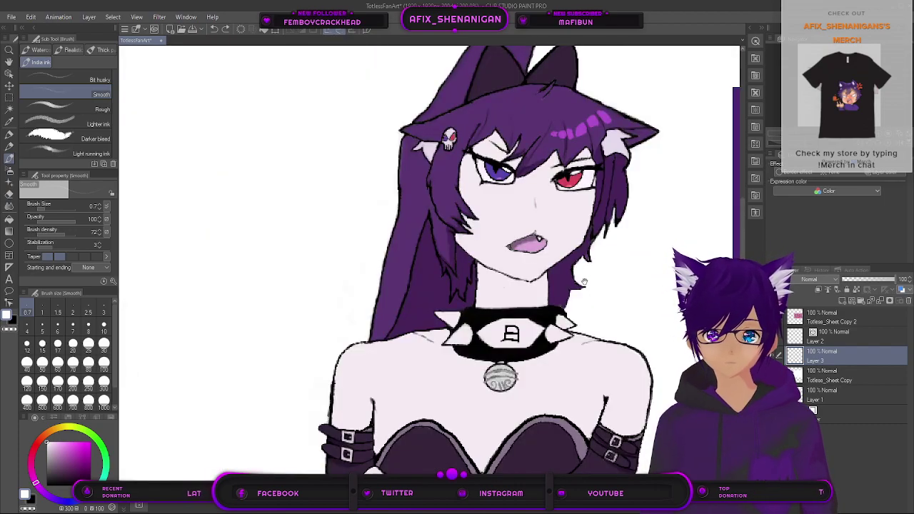
drag(613, 289, 320, 293)
drag(550, 308, 418, 291)
scroll(417, 291, down, 1)
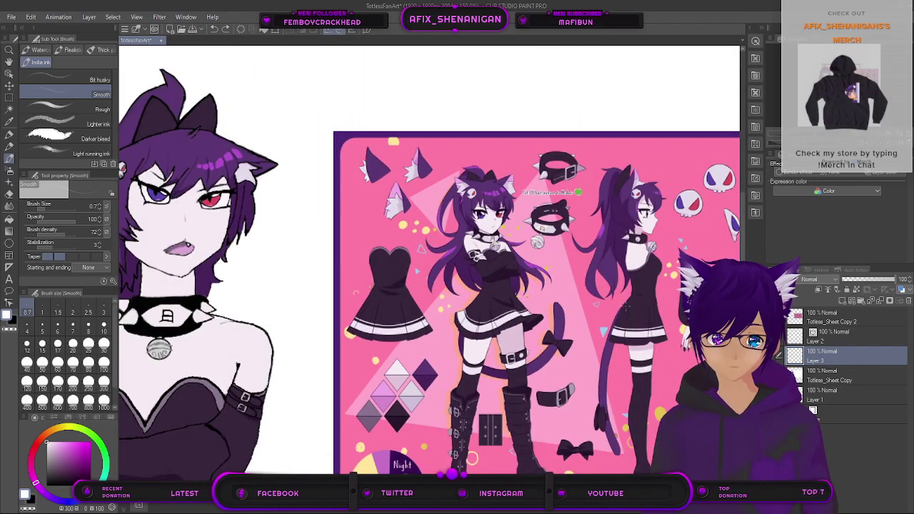
click(819, 379)
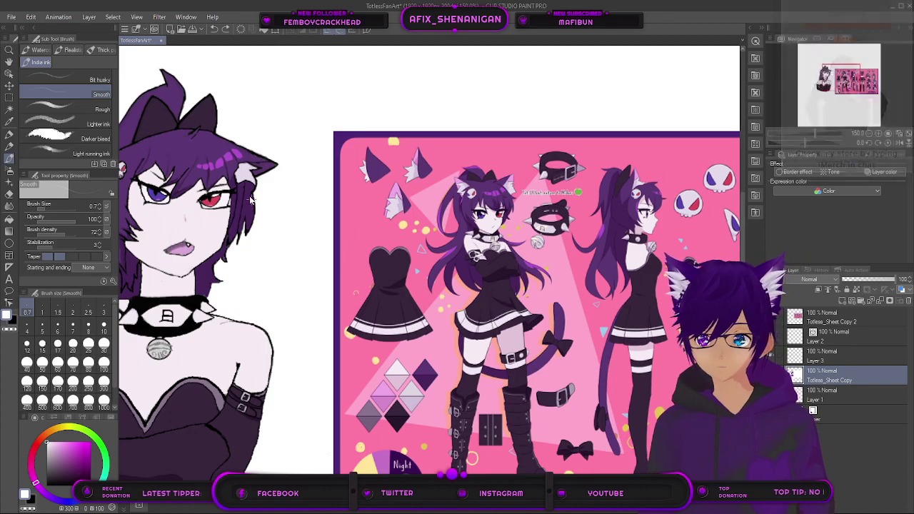
scroll(235, 215, up, 1)
scroll(253, 268, up, 6)
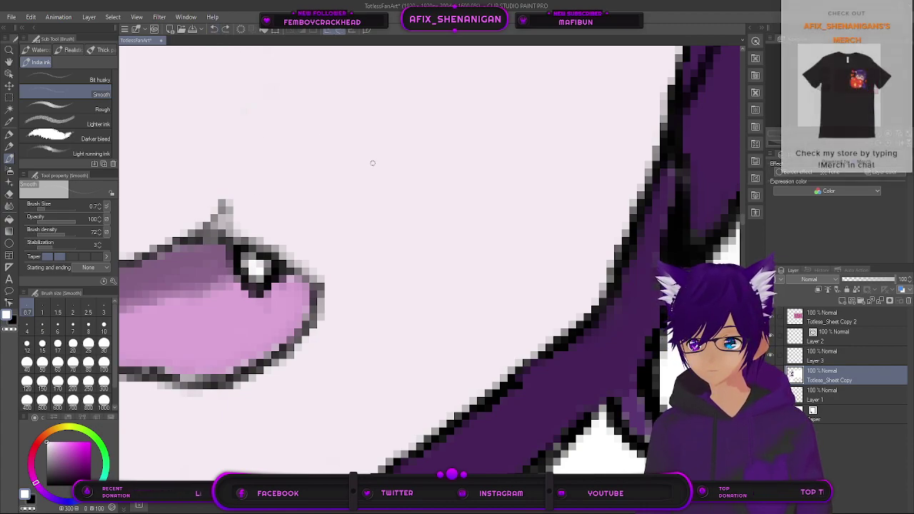
click(822, 340)
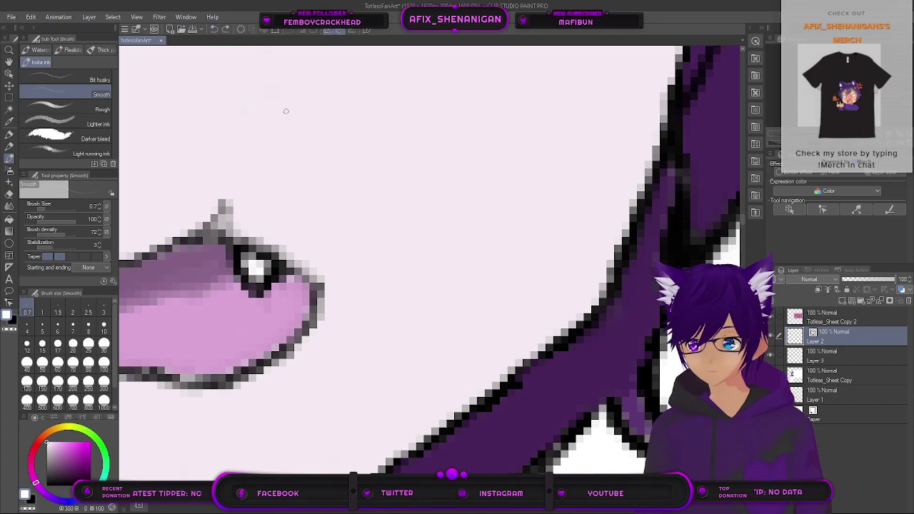
ctrl+shift+click(239, 268)
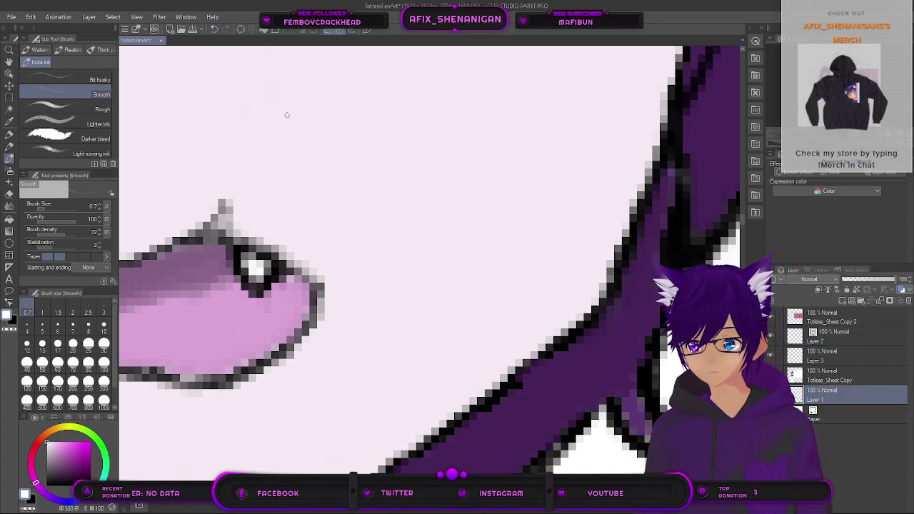
click(817, 379)
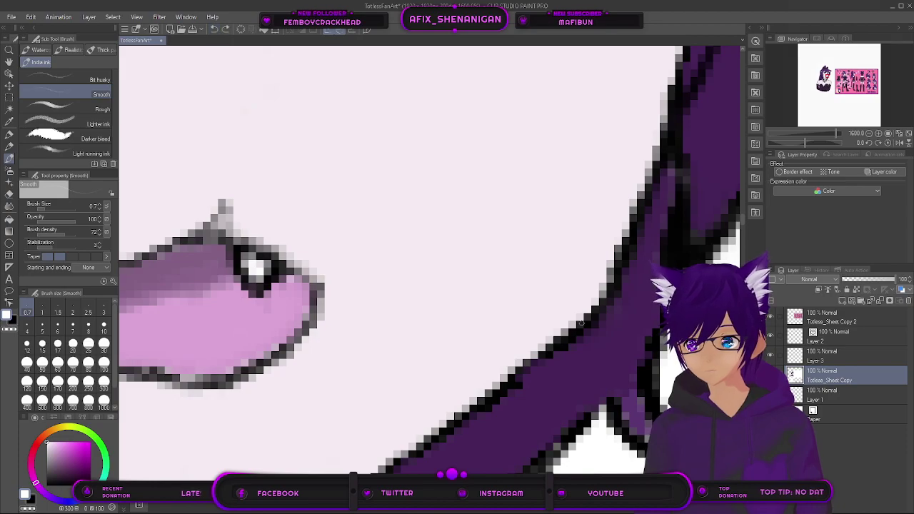
click(839, 361)
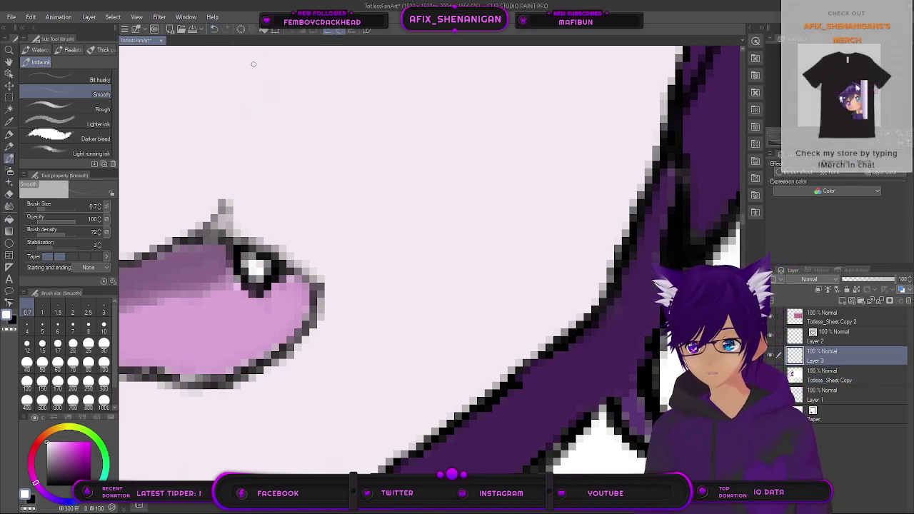
Step: Lighten the fang's black outline with the near-white colour at brush size 0.7 on the Totless_Sheet Copy 2 layer
click(821, 322)
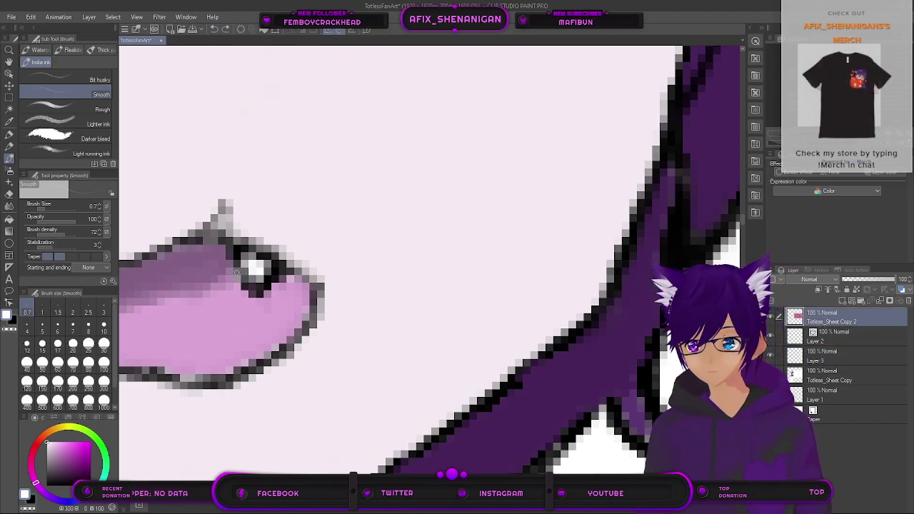
click(212, 30)
click(212, 30)
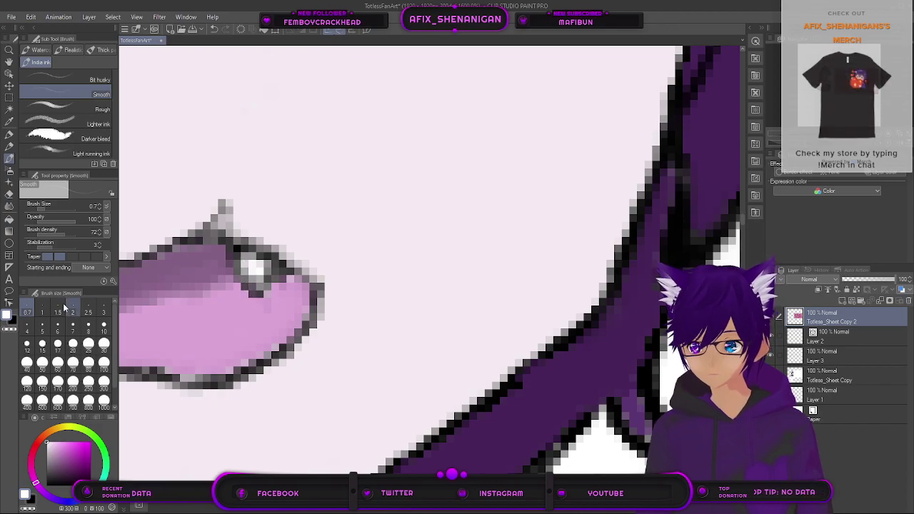
Step: Sample the tongue's pink and paint over the fang's lower outline with it at brush size 0.7
click(9, 122)
click(222, 309)
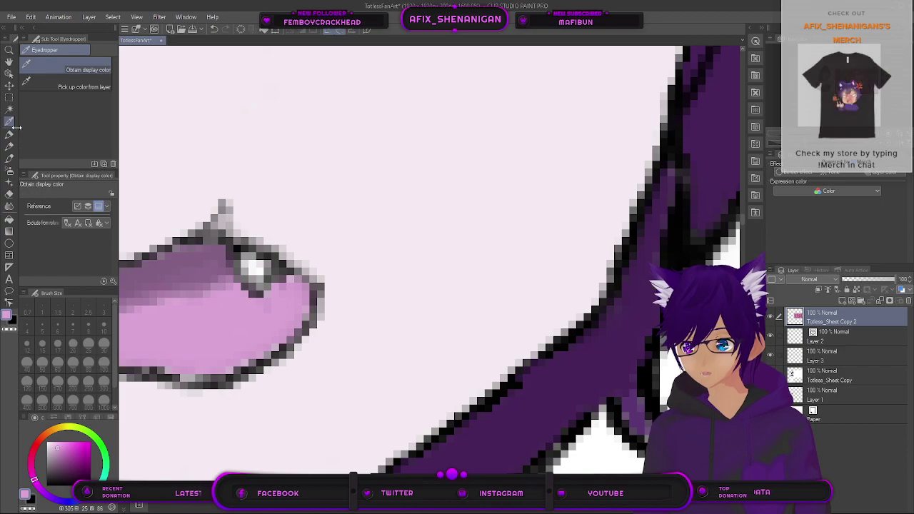
click(9, 158)
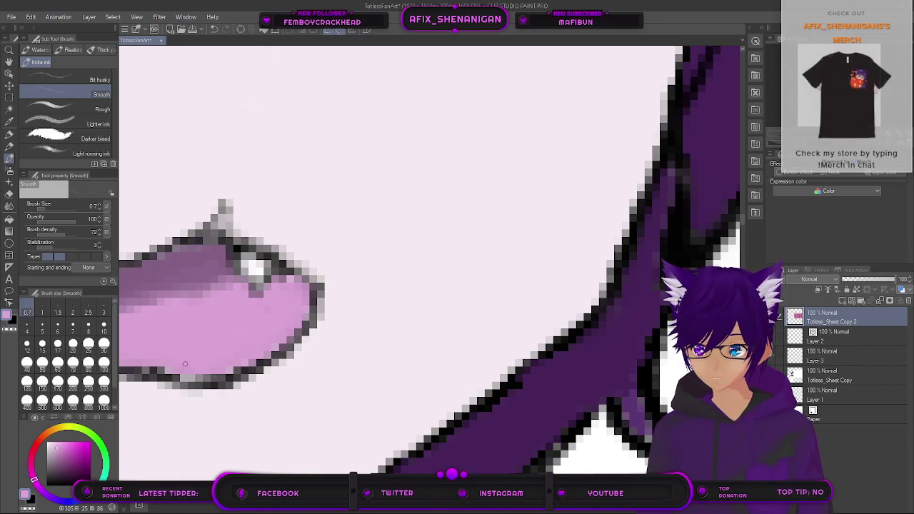
Step: Sample the mouth's dark purple shading and touch up the shaded interior with it at brush size 0.7
drag(201, 339, 316, 366)
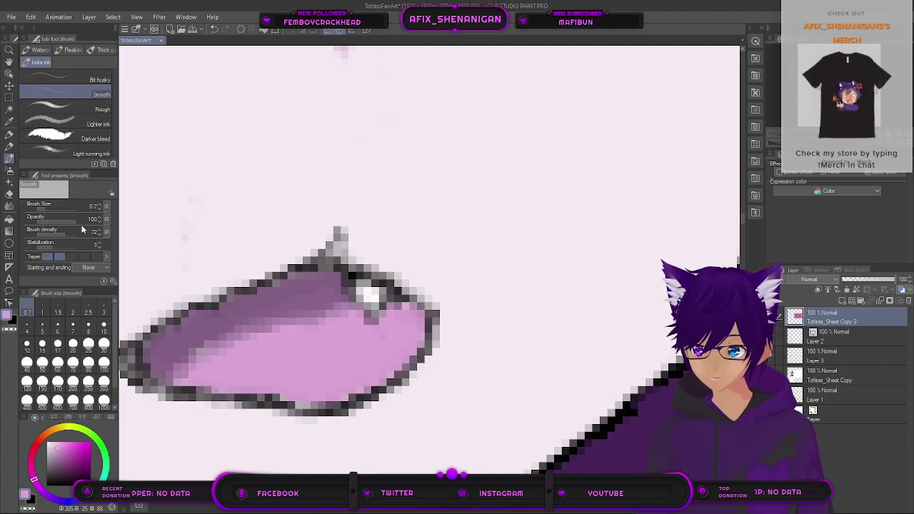
click(10, 121)
click(201, 328)
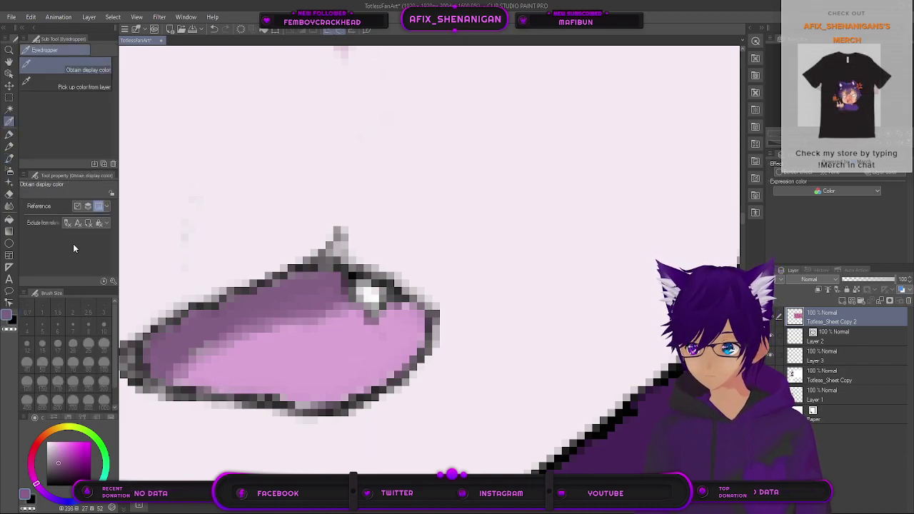
click(9, 158)
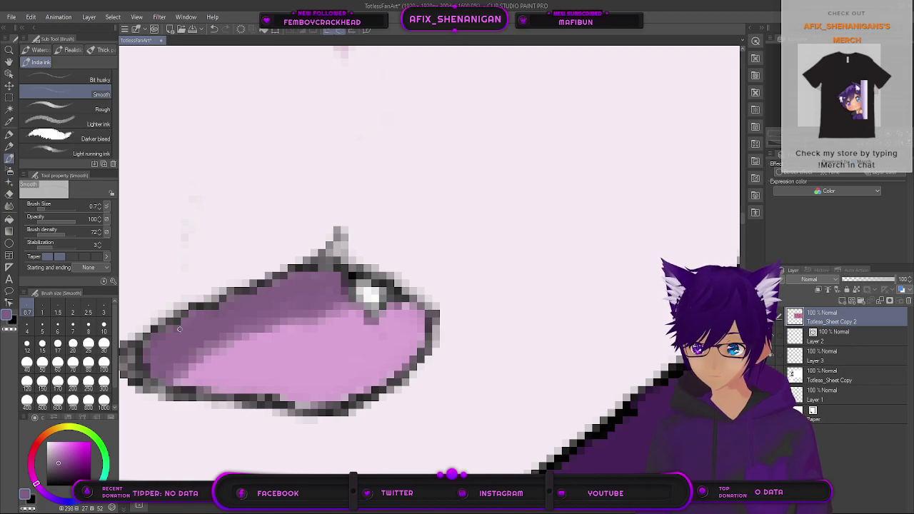
Step: Sample the dark purple of the dress from the back-view figure on the reference sheet
scroll(232, 314, down, 10)
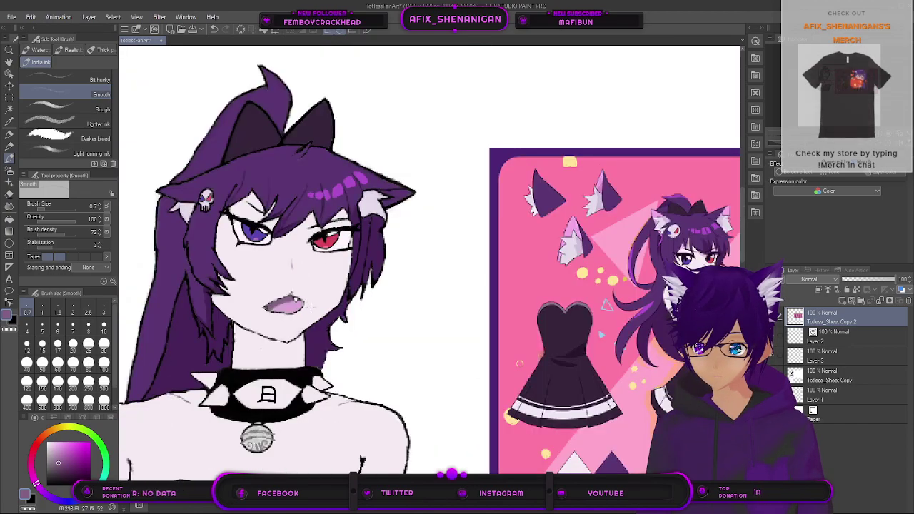
scroll(358, 327, down, 3)
drag(387, 330, 307, 240)
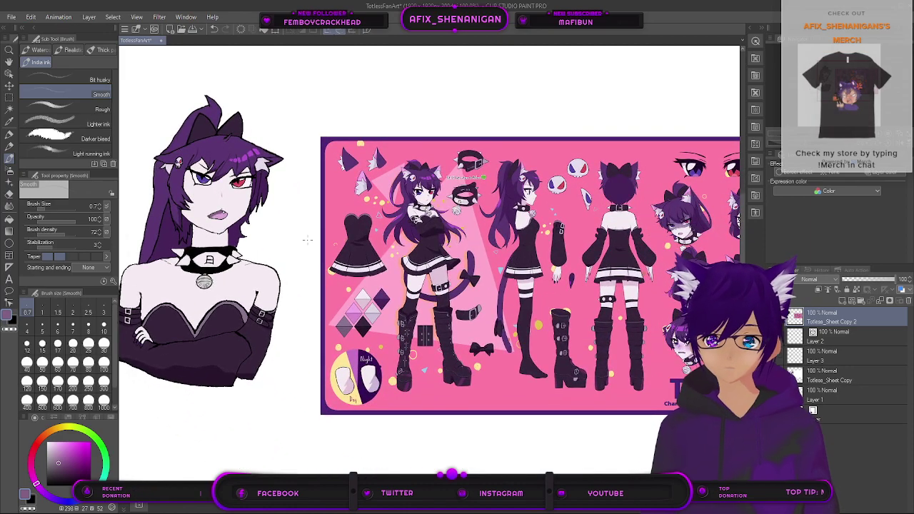
drag(519, 323, 386, 291)
scroll(387, 291, up, 2)
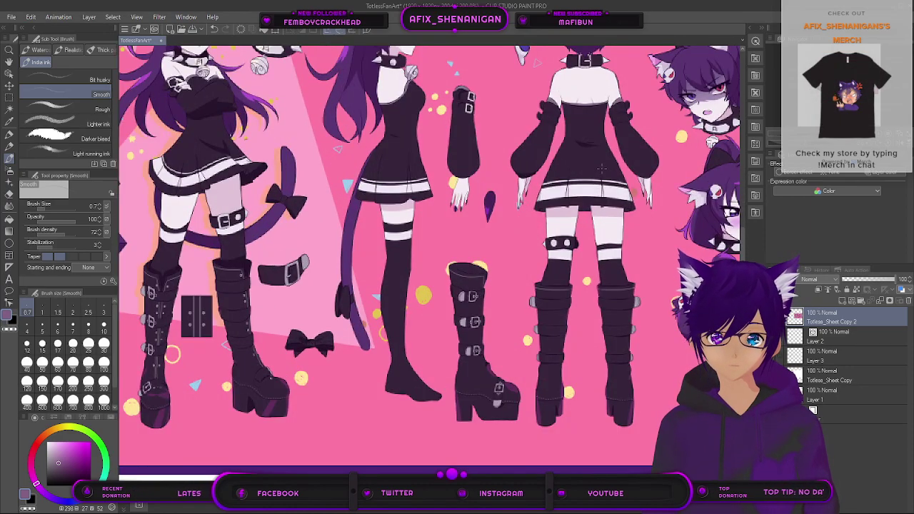
scroll(601, 168, up, 2)
scroll(548, 163, down, 4)
scroll(439, 275, up, 8)
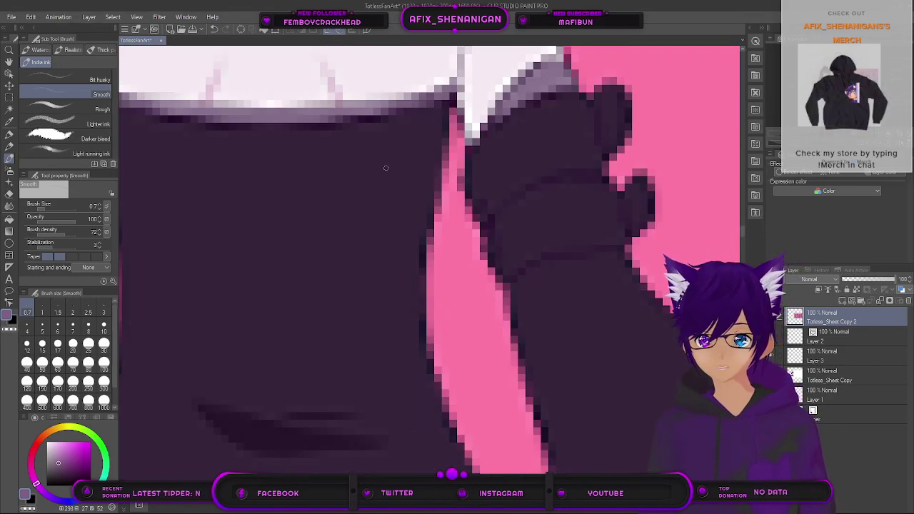
click(9, 122)
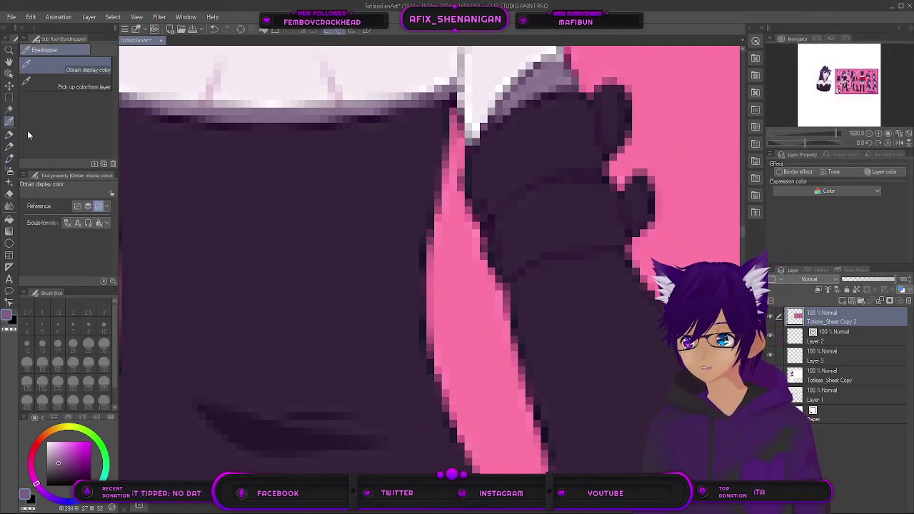
click(368, 233)
Step: Try to fill the drawing's dress with the sampled dark purple on the Totless_Sheet Copy 2 layer, and undo the fill
scroll(363, 240, down, 8)
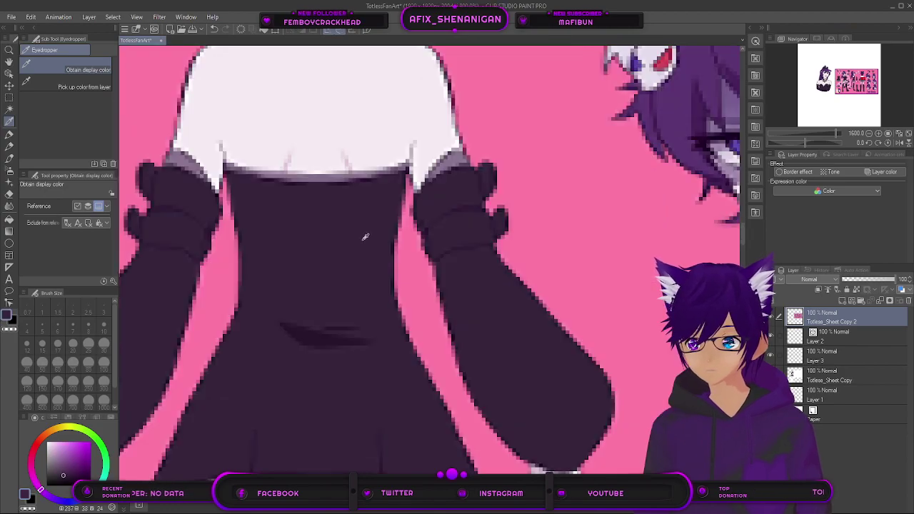
scroll(307, 312, down, 1)
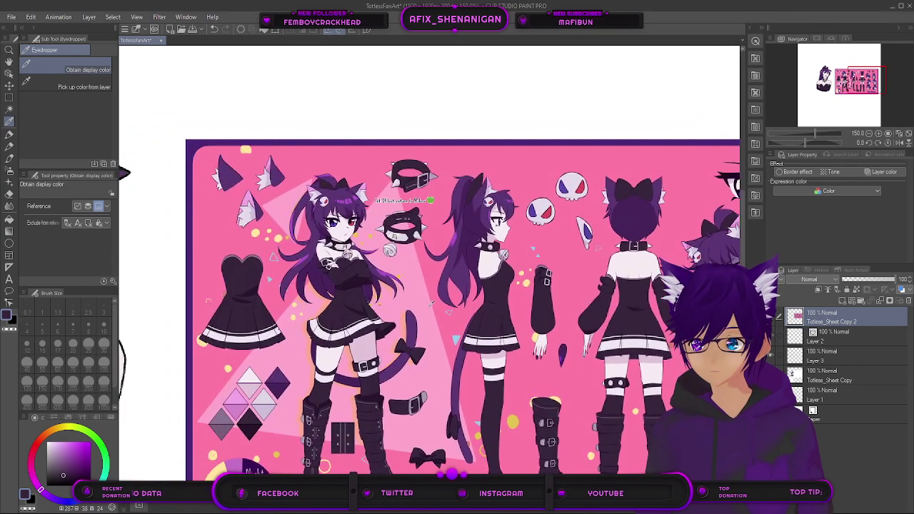
scroll(580, 239, up, 5)
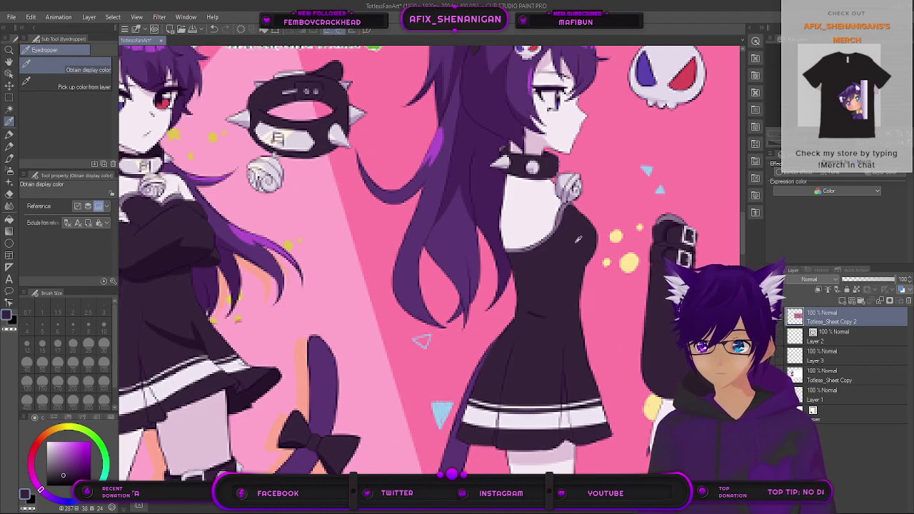
click(12, 193)
click(10, 220)
scroll(275, 287, down, 4)
mouse_move(189, 313)
mouse_down()
mouse_move(357, 323)
mouse_move(526, 348)
mouse_up()
scroll(435, 385, up, 1)
click(346, 422)
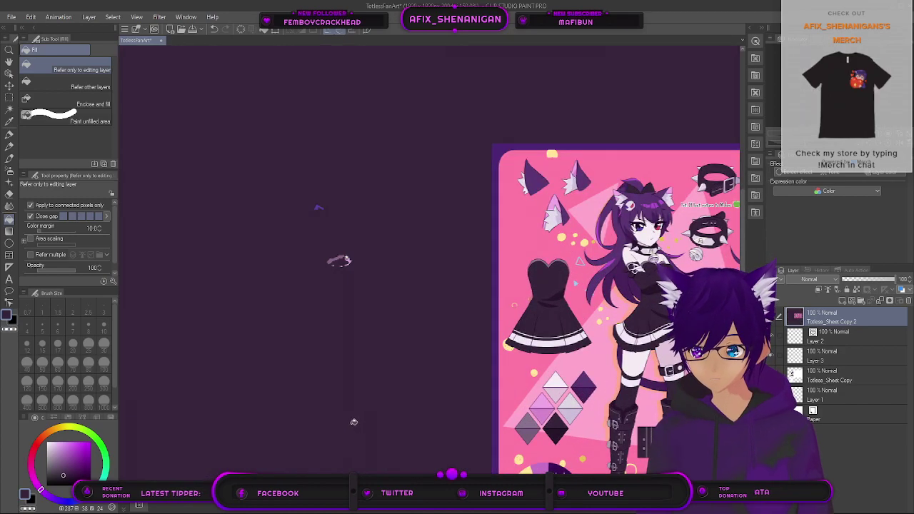
click(214, 29)
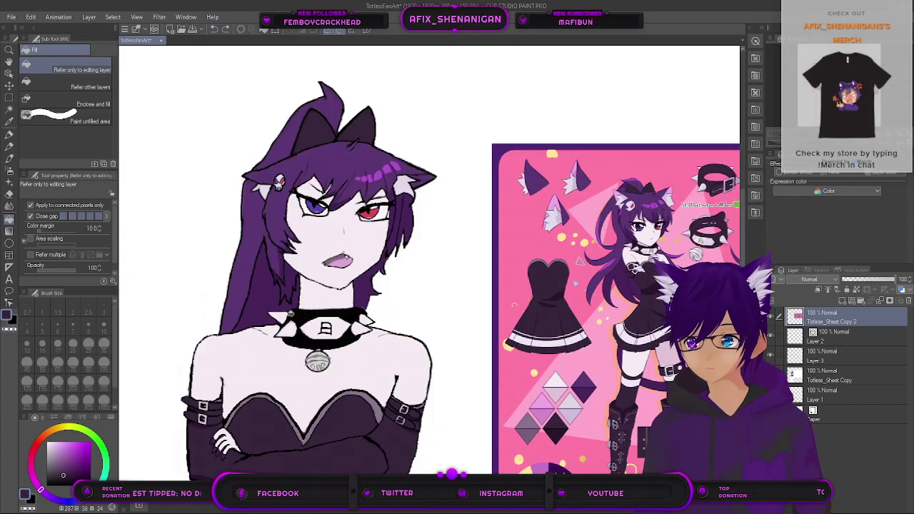
Step: Try to fill the dress on the Totless_Sheet Copy layer with a color margin of 100, and undo the fill
click(828, 380)
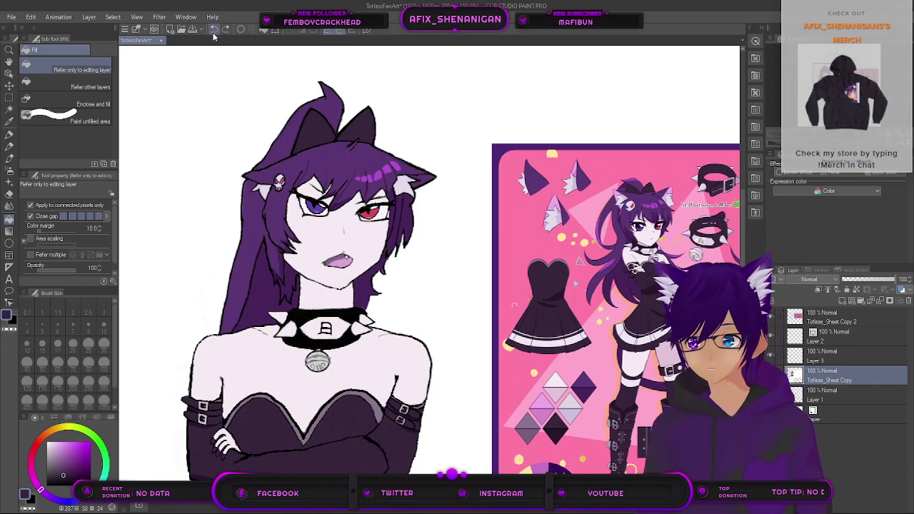
mouse_move(487, 382)
mouse_down()
mouse_move(400, 199)
mouse_move(445, 249)
mouse_up()
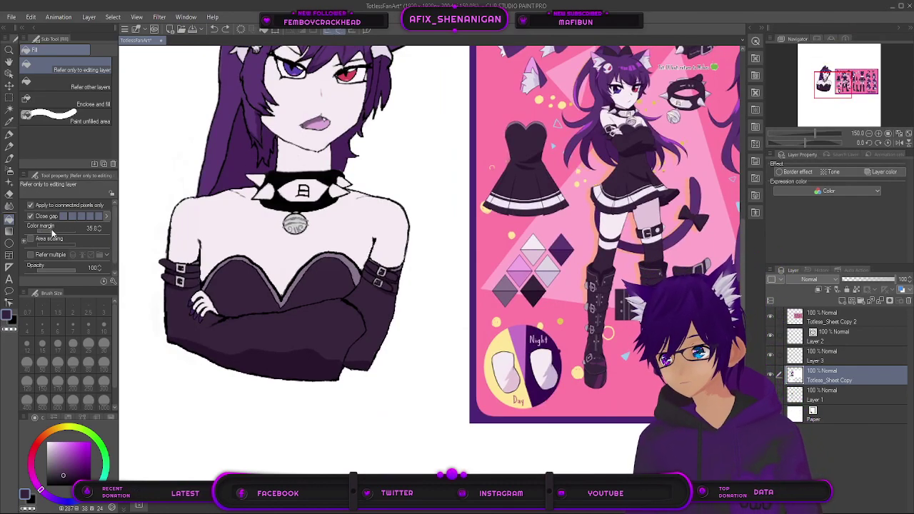
click(288, 300)
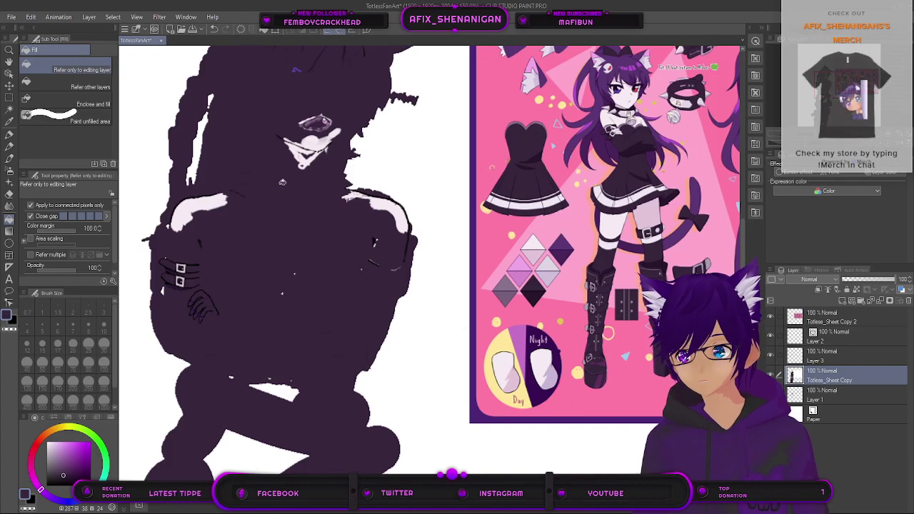
click(214, 31)
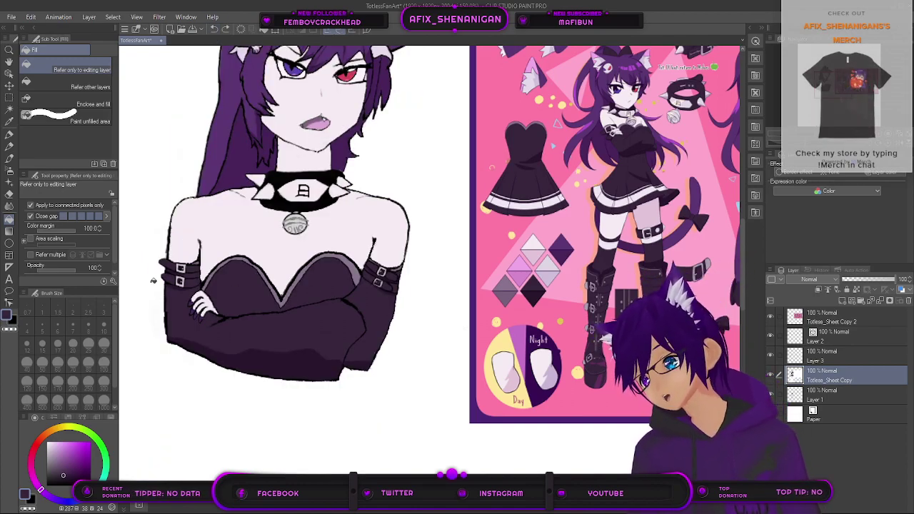
Step: Set the Fill tool's color margin to 9.9
click(57, 231)
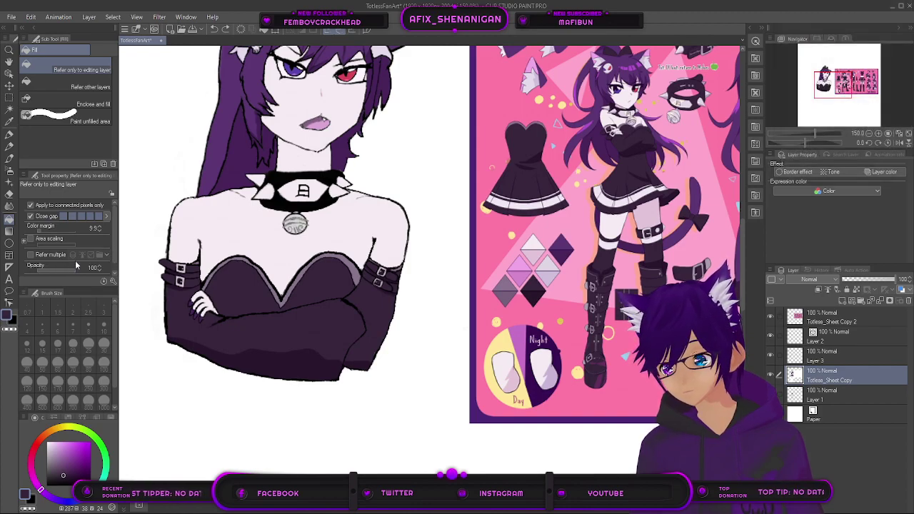
scroll(112, 264, down, 1)
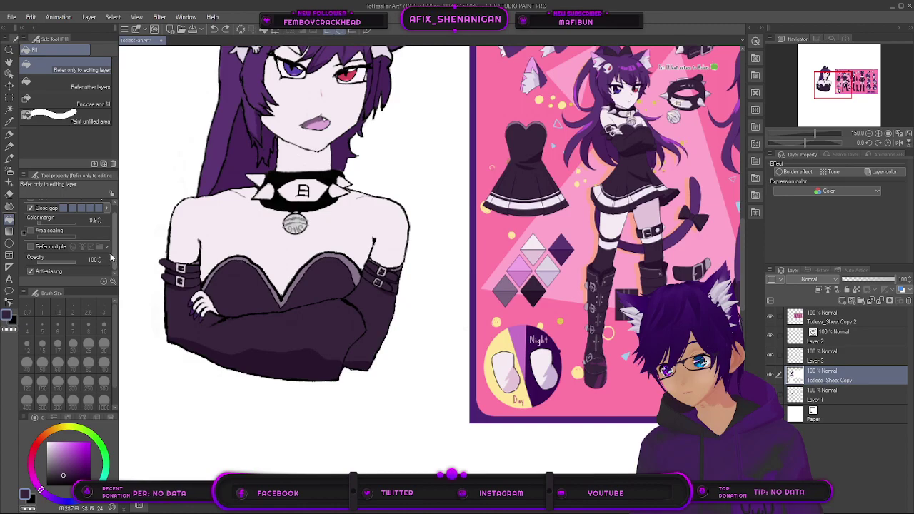
scroll(112, 258, up, 1)
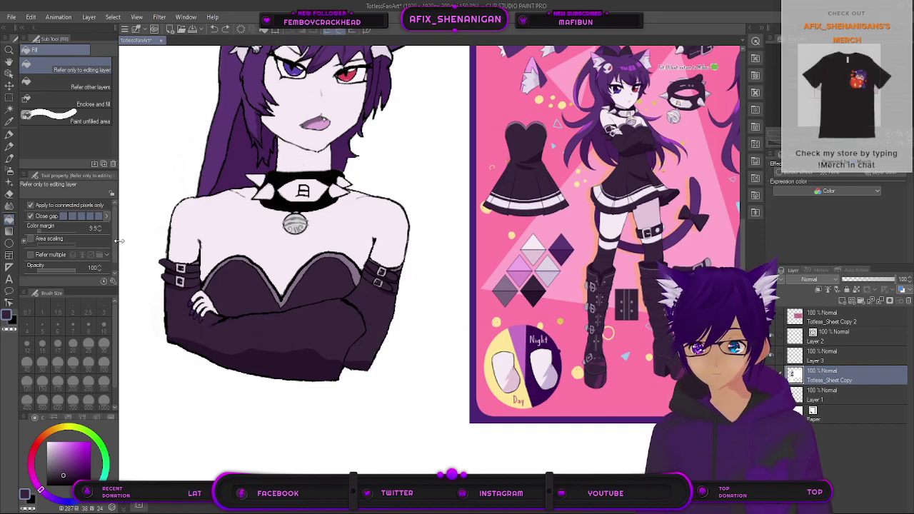
Step: Compare the drawn dress with the reference sheet, and switch to the sub color and the Darker pencil
drag(459, 263, 253, 347)
drag(685, 318, 383, 273)
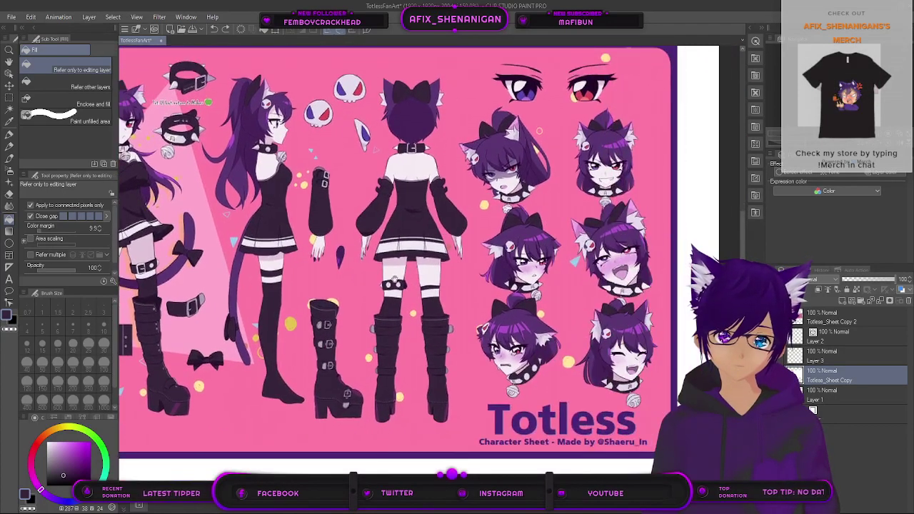
mouse_move(258, 366)
mouse_down()
mouse_move(352, 359)
mouse_move(701, 447)
mouse_up()
mouse_move(263, 308)
mouse_down()
mouse_move(414, 301)
mouse_move(406, 307)
mouse_up()
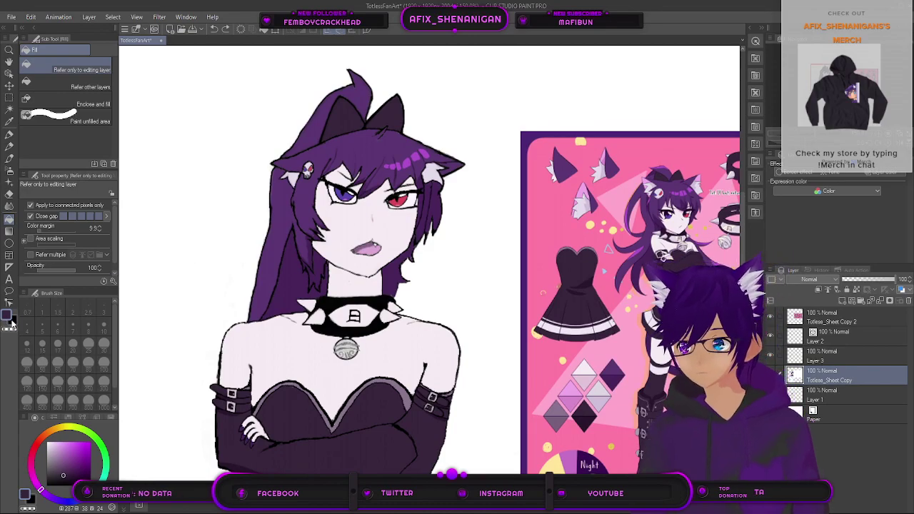
click(14, 320)
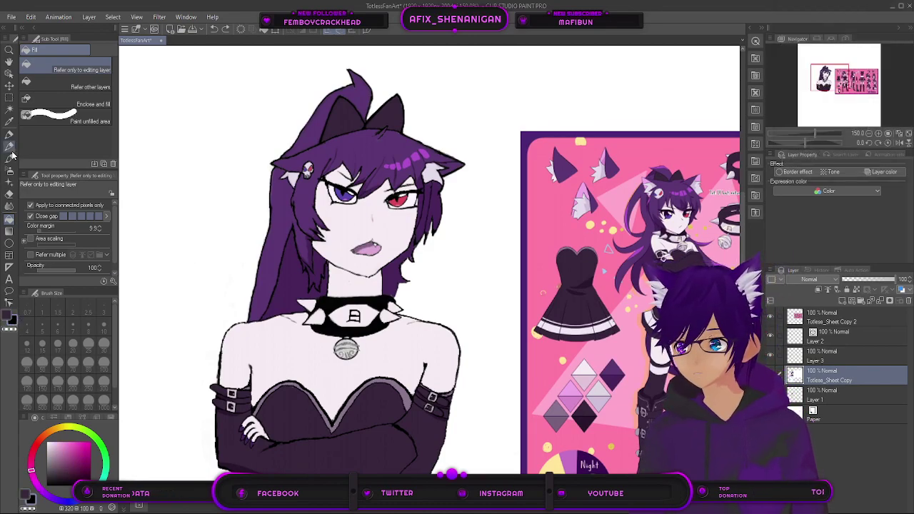
click(8, 146)
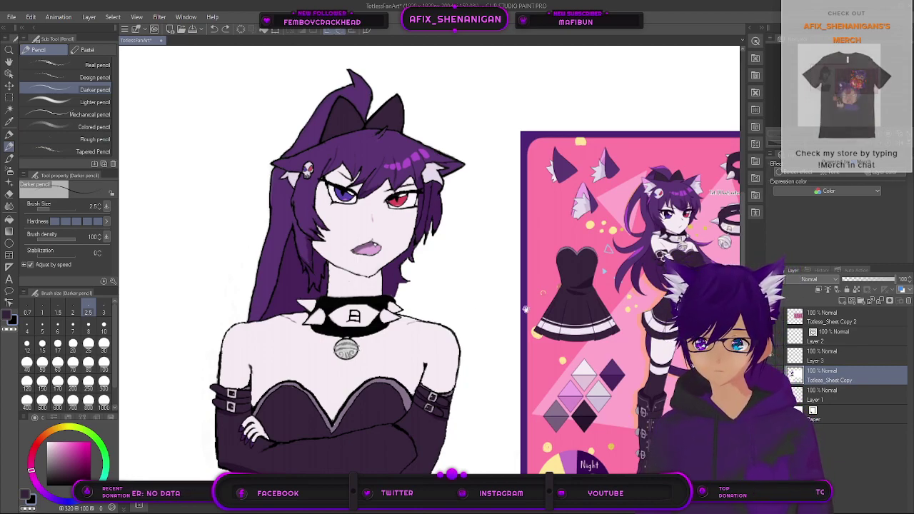
Step: Set the Darker pencil's brush size to 4
drag(515, 306, 319, 294)
drag(707, 403, 426, 381)
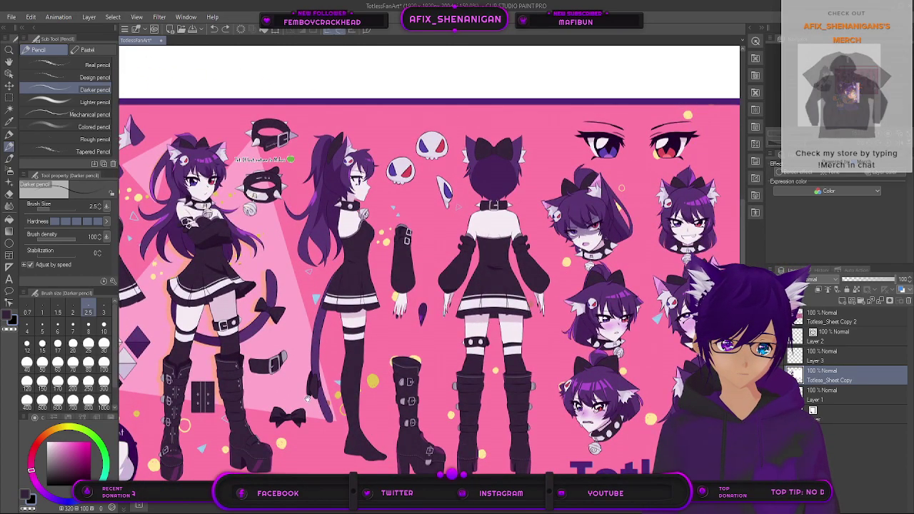
drag(251, 373, 486, 357)
drag(246, 324, 431, 366)
drag(224, 302, 260, 325)
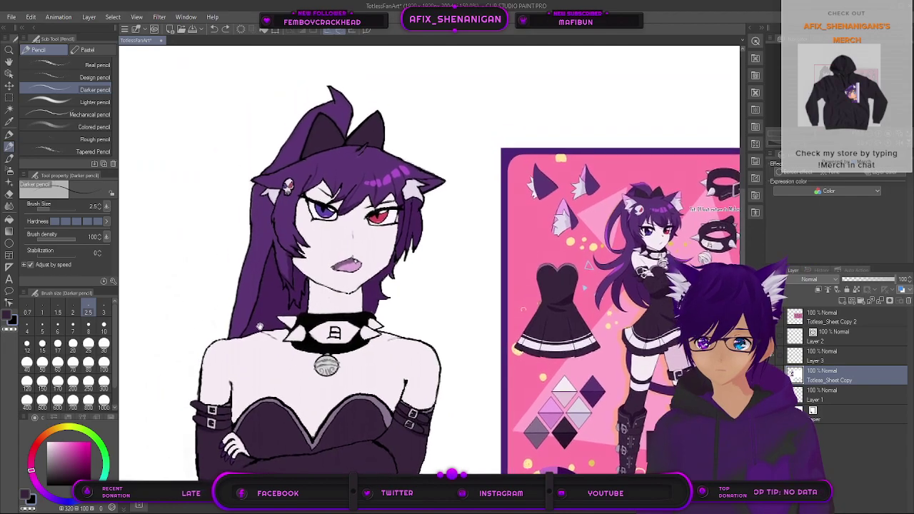
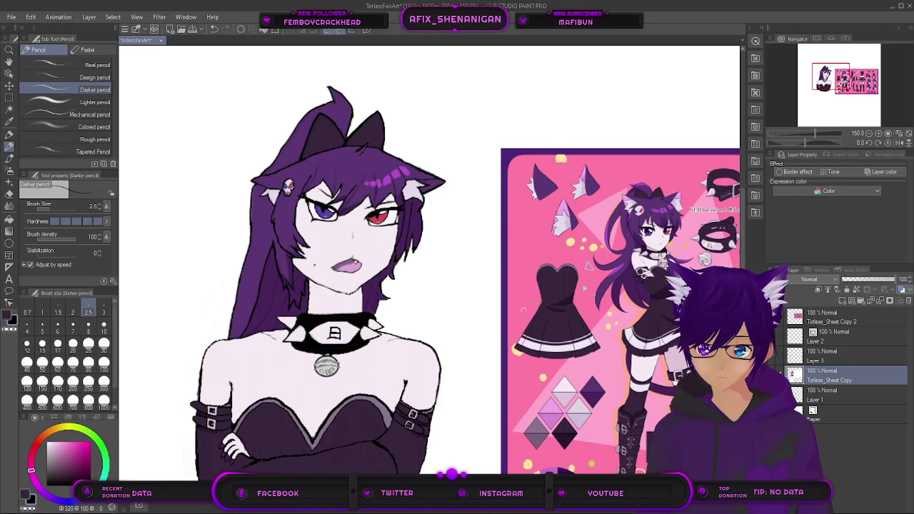
scroll(308, 300, down, 1)
key(bracketright)
key(bracketright)
scroll(300, 319, up, 8)
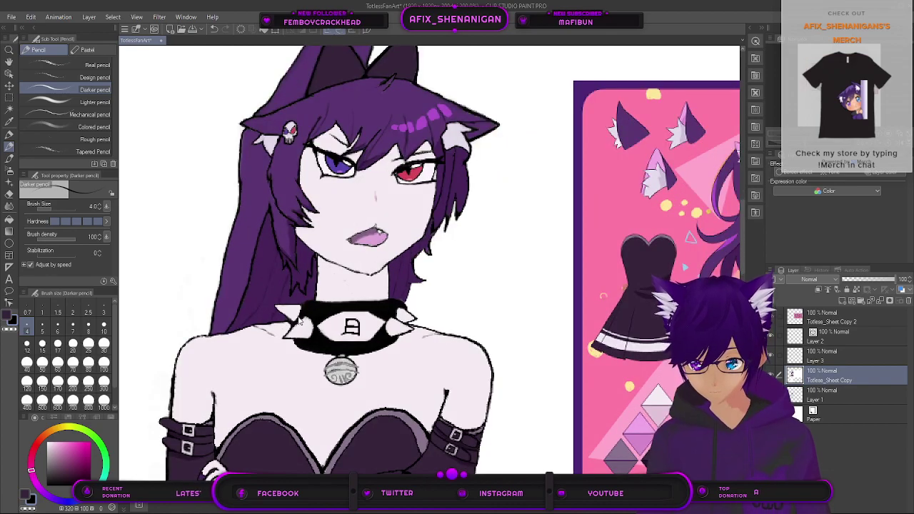
Step: Sample the purple of the bangs strand between the drawn character's eyes
scroll(300, 315, down, 7)
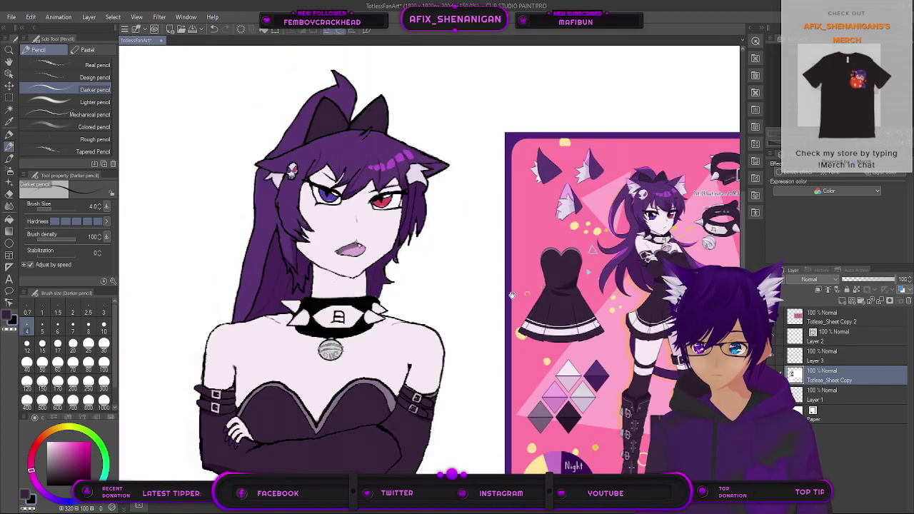
drag(512, 294, 381, 326)
drag(487, 320, 389, 305)
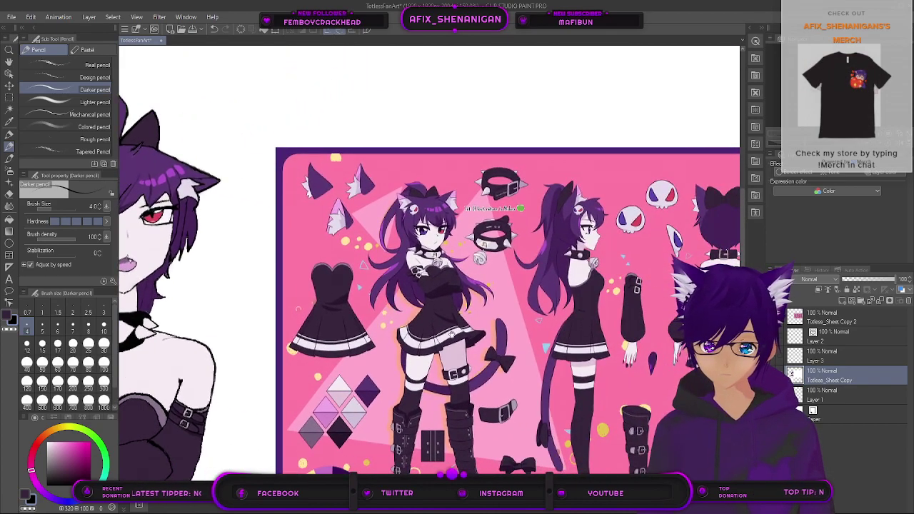
drag(317, 289, 455, 325)
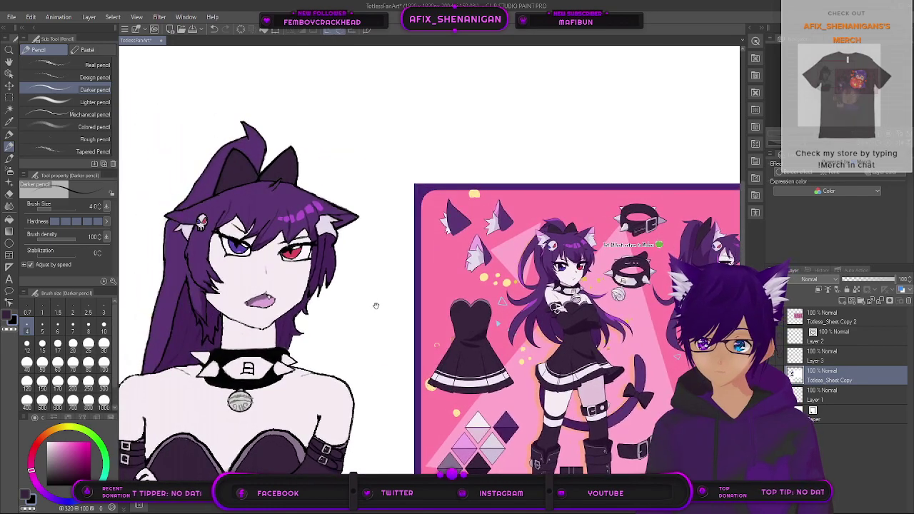
scroll(266, 253, up, 3)
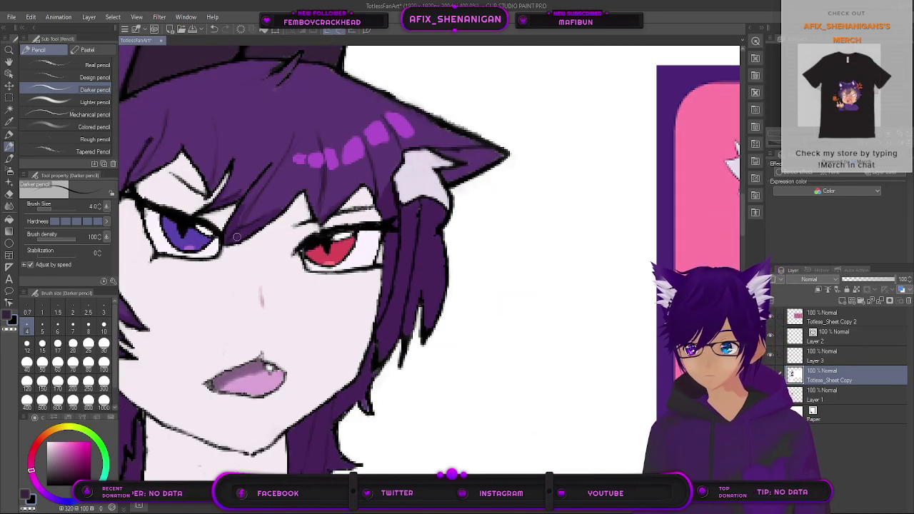
click(12, 122)
click(250, 227)
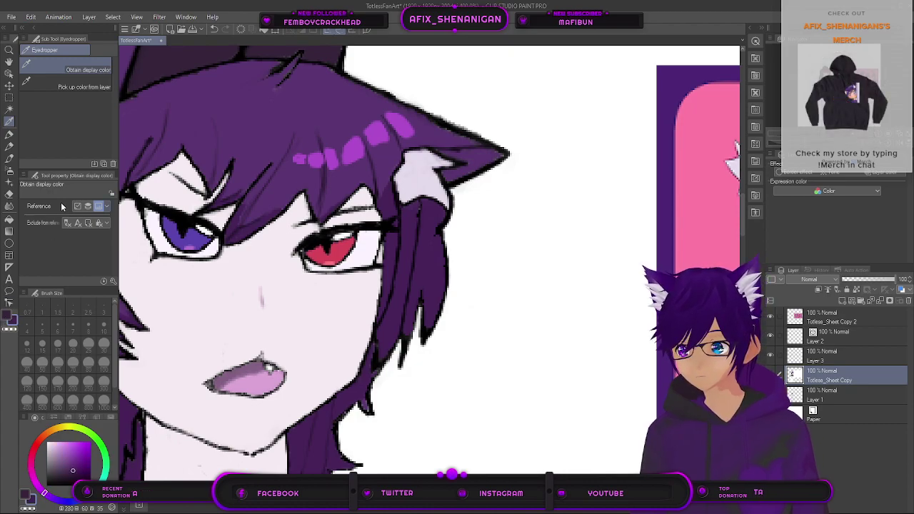
Step: Set the Smooth India ink brush to size 2 and make Layer 3 the active layer
click(10, 159)
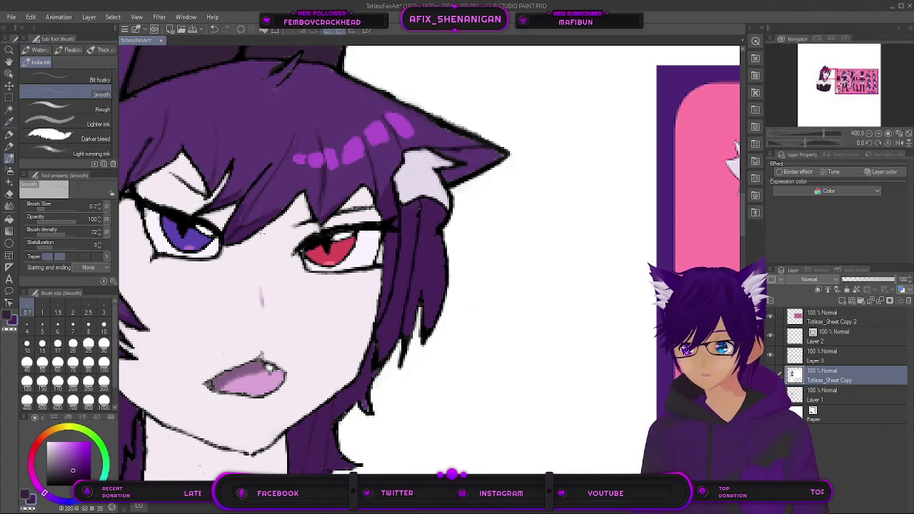
key(bracketright)
key(bracketright)
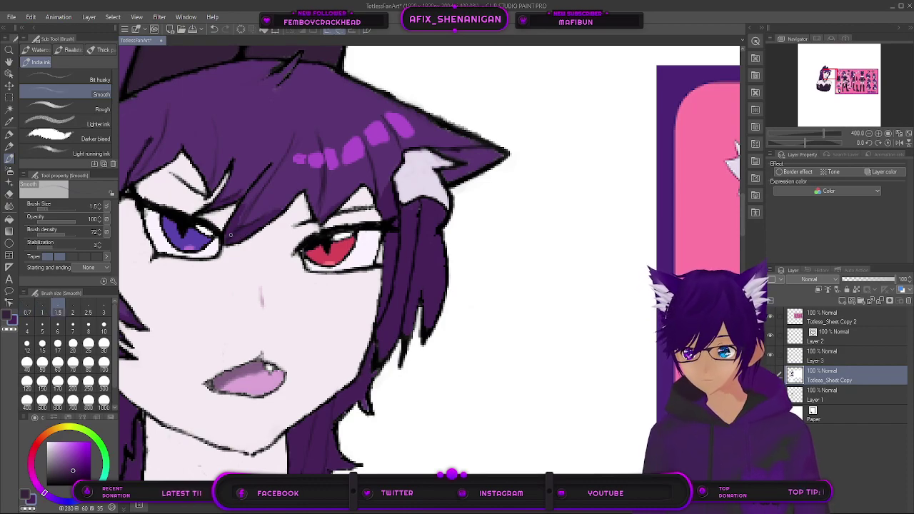
key(bracketright)
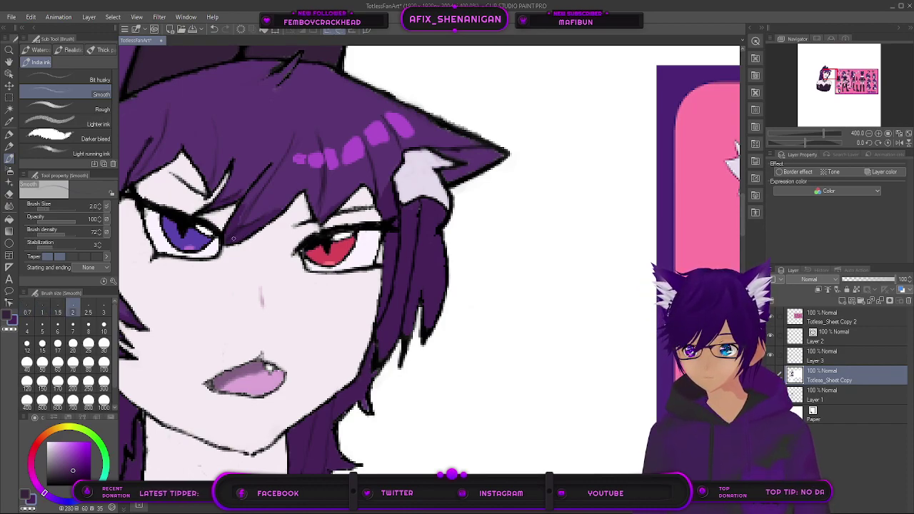
click(813, 358)
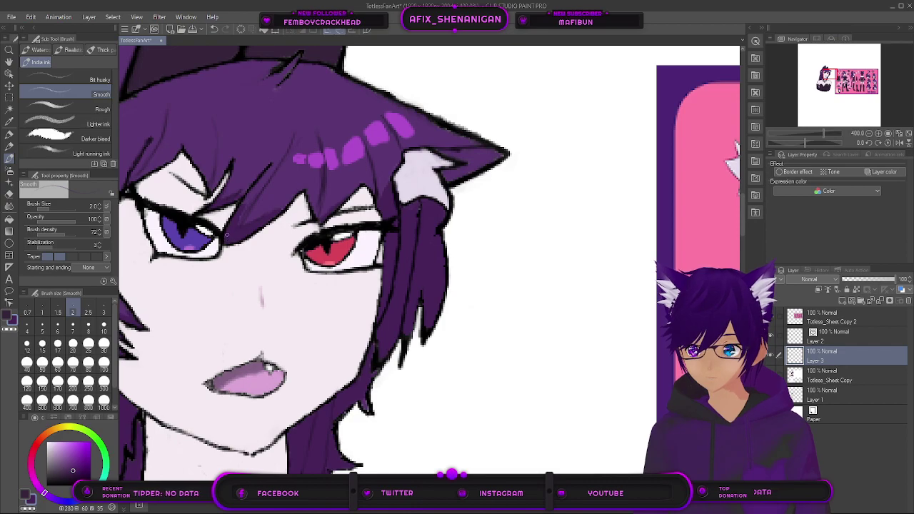
Step: Sample the bright purple highlight from the enlarged nail detail on the reference sheet
scroll(328, 242, down, 2)
scroll(328, 246, up, 2)
scroll(326, 244, down, 5)
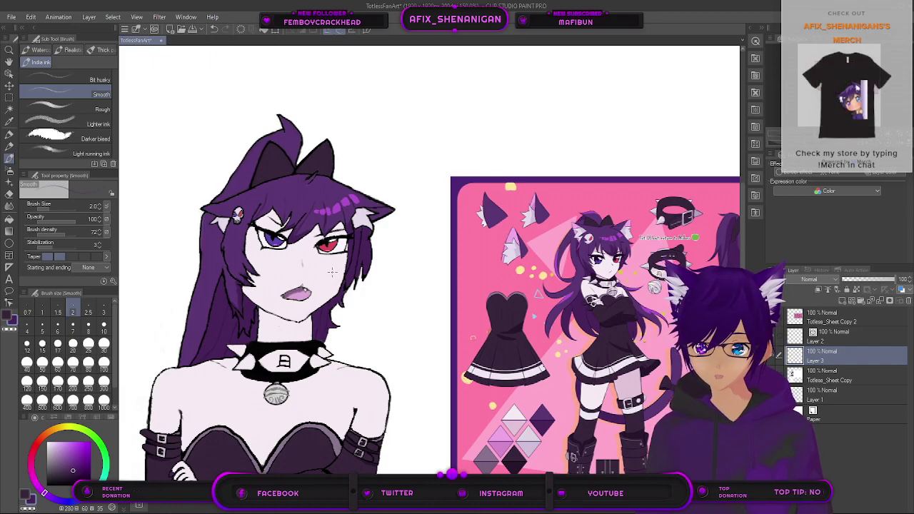
scroll(332, 271, down, 3)
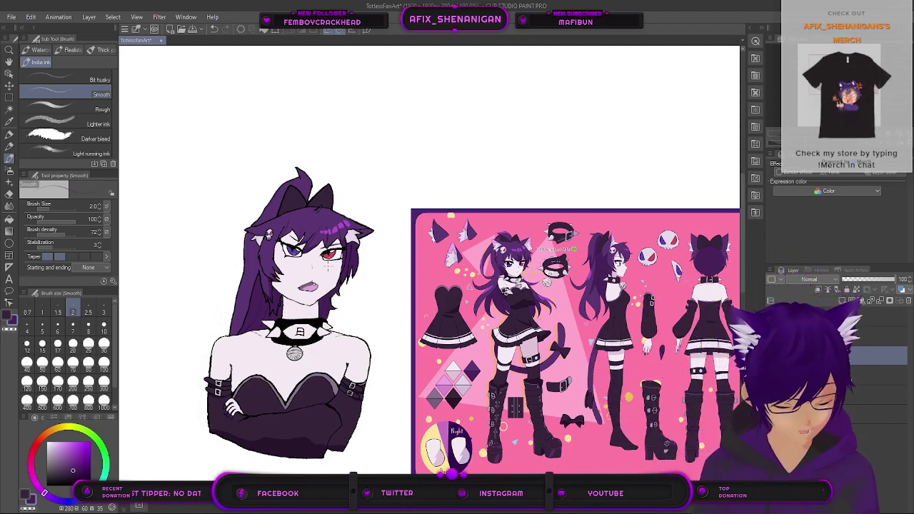
drag(567, 350, 523, 328)
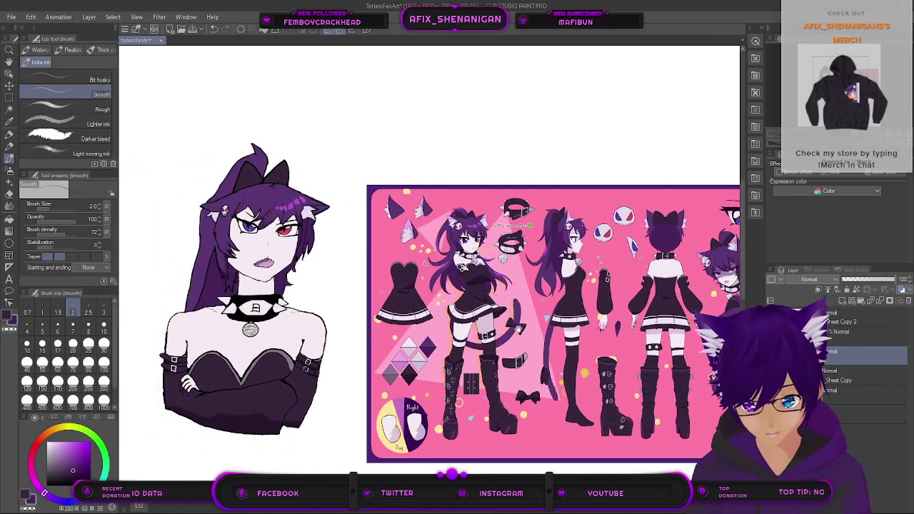
drag(658, 345, 679, 346)
scroll(487, 299, up, 6)
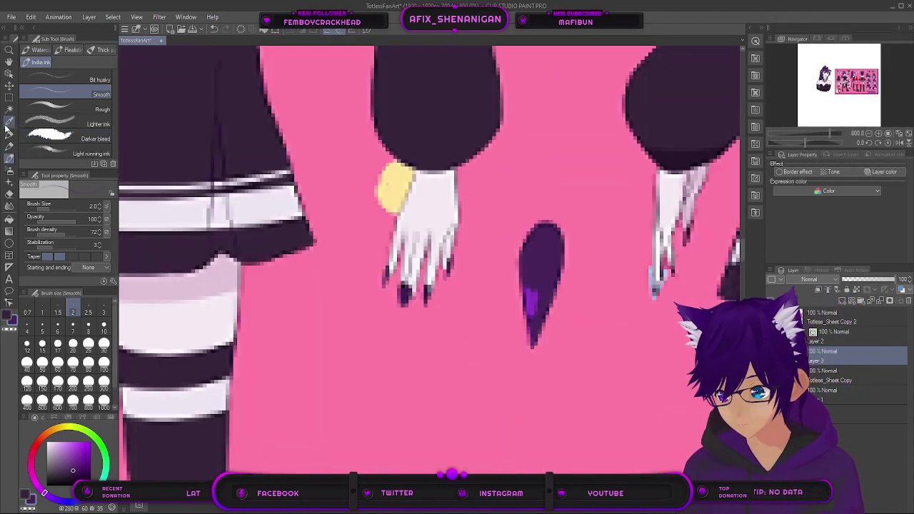
key(i)
click(534, 297)
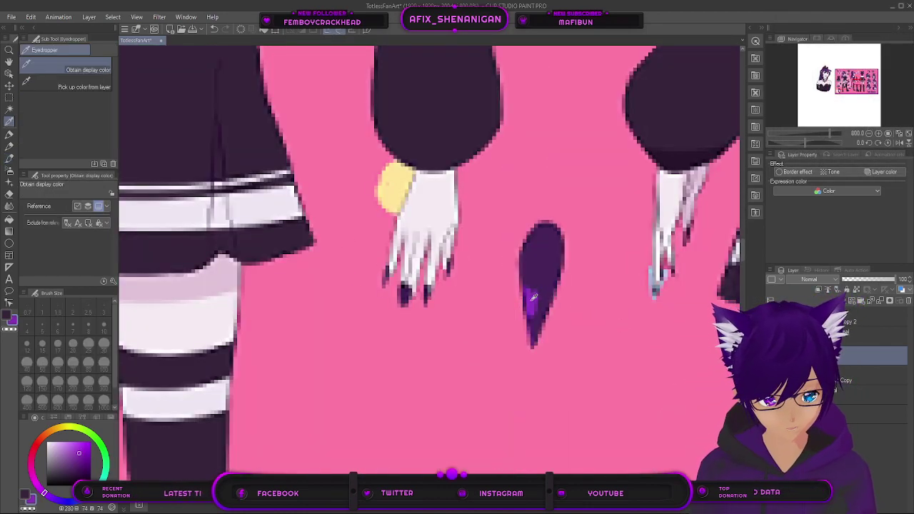
Step: Paint bright purple highlights on the four nails of the drawn hand with the Smooth brush at size 0.7 on Layer 3
click(9, 147)
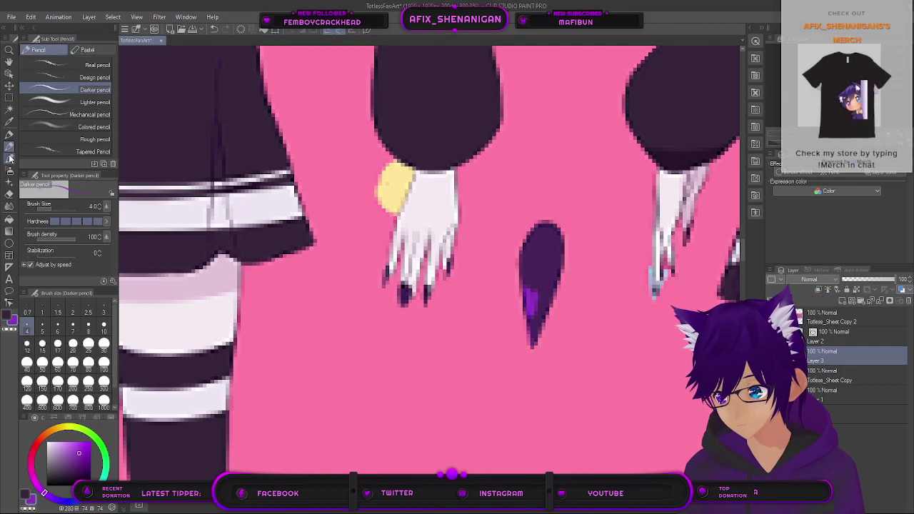
click(10, 159)
mouse_move(256, 279)
mouse_down()
mouse_move(544, 250)
mouse_move(772, 267)
mouse_move(703, 245)
mouse_up()
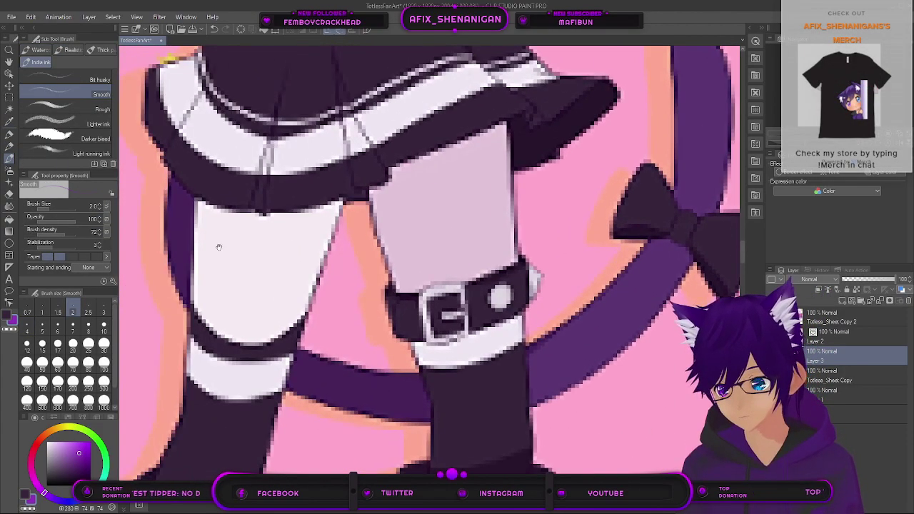
drag(231, 250, 521, 304)
scroll(492, 286, down, 5)
drag(171, 314, 469, 282)
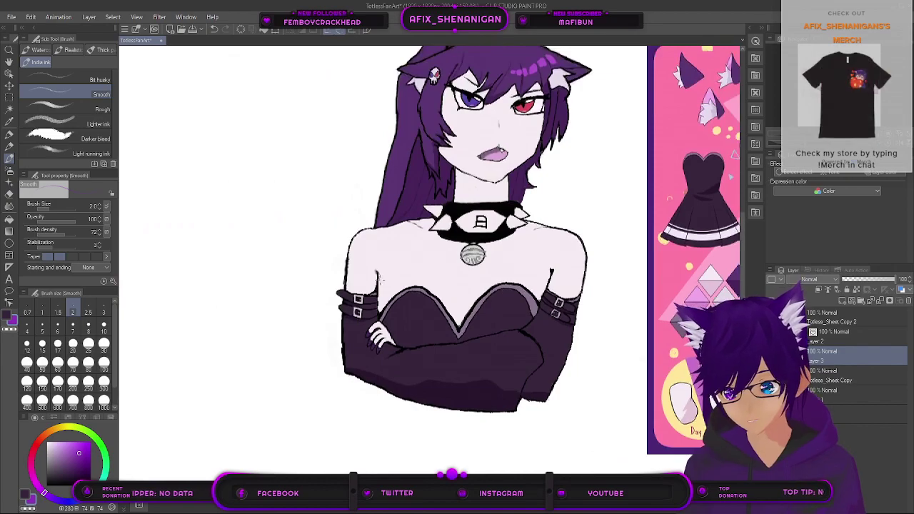
scroll(379, 325, up, 3)
scroll(444, 360, up, 5)
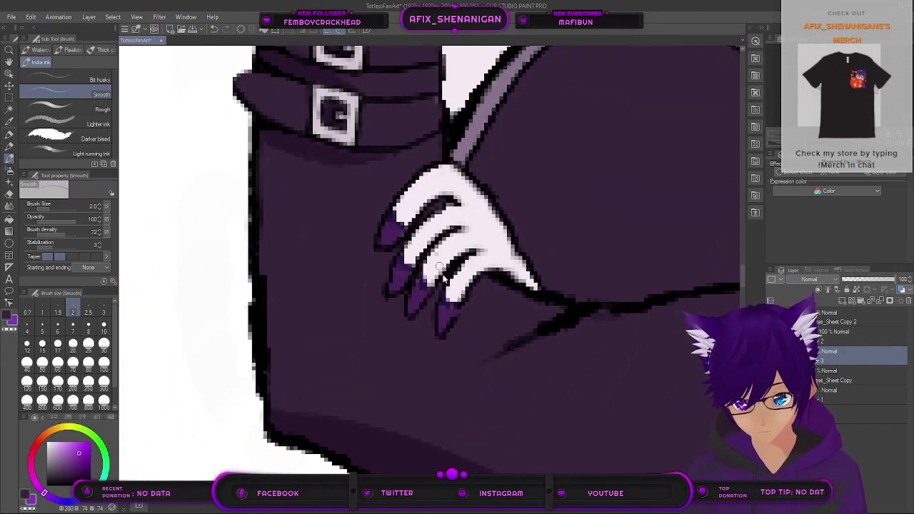
key(bracketleft)
key(bracketleft)
key(bracketleft)
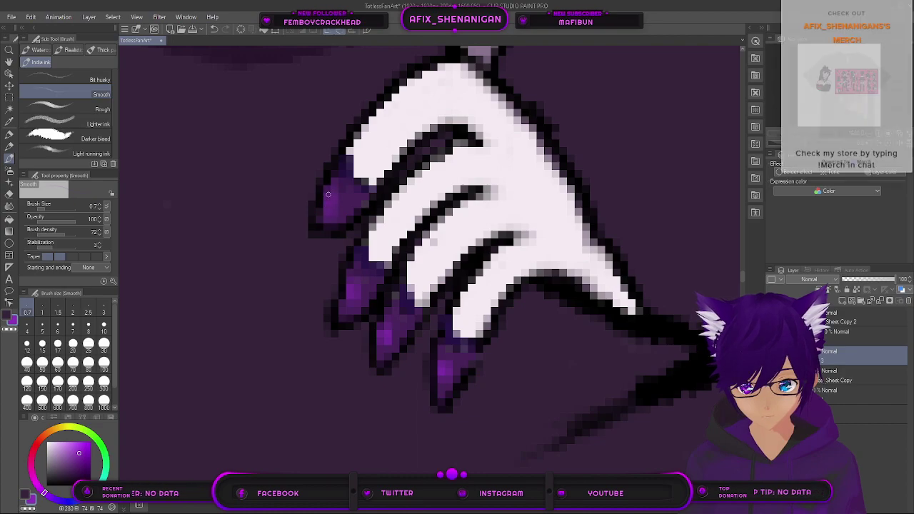
Step: Compare the whole drawing with the outfit, expressions and accessories on the reference sheet
scroll(352, 245, down, 4)
scroll(468, 302, down, 3)
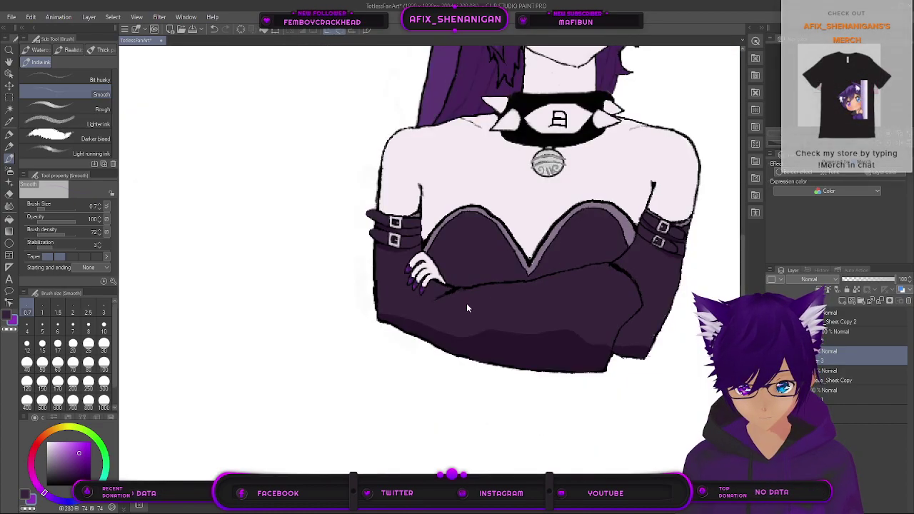
drag(514, 240, 270, 401)
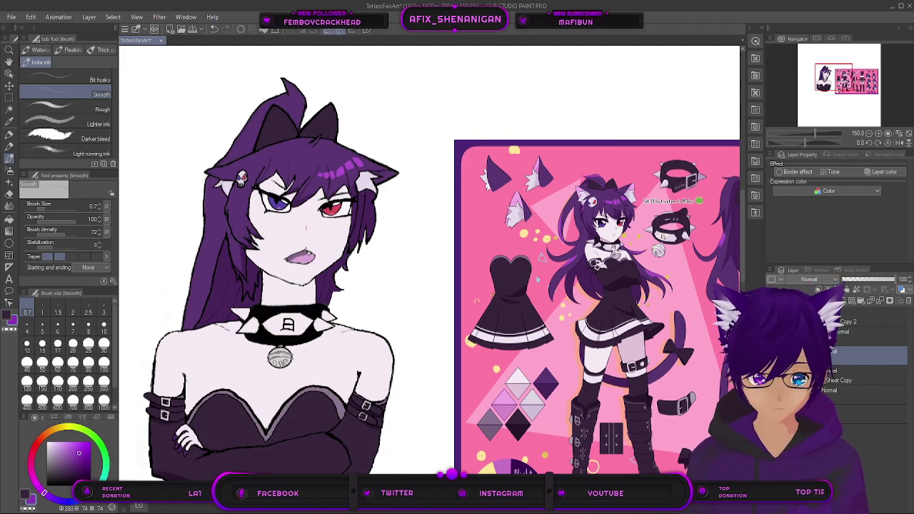
drag(624, 333, 399, 304)
drag(634, 307, 472, 311)
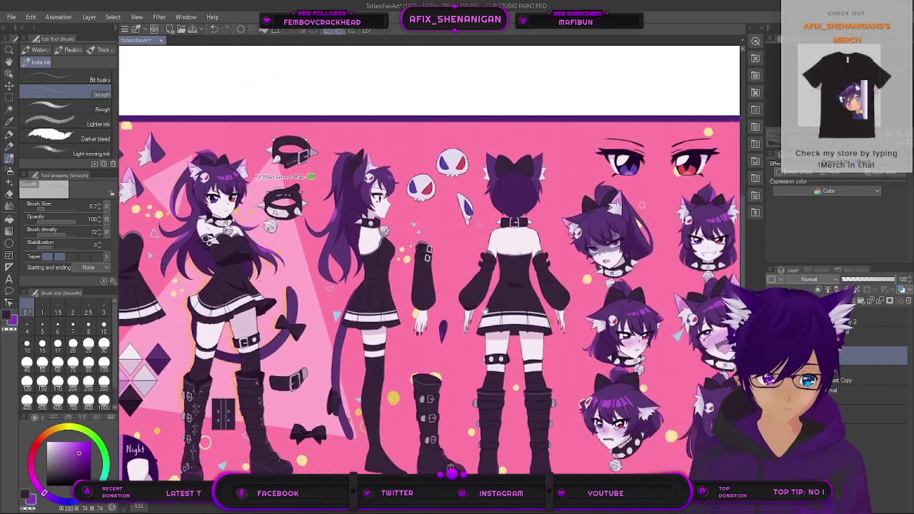
scroll(557, 321, down, 2)
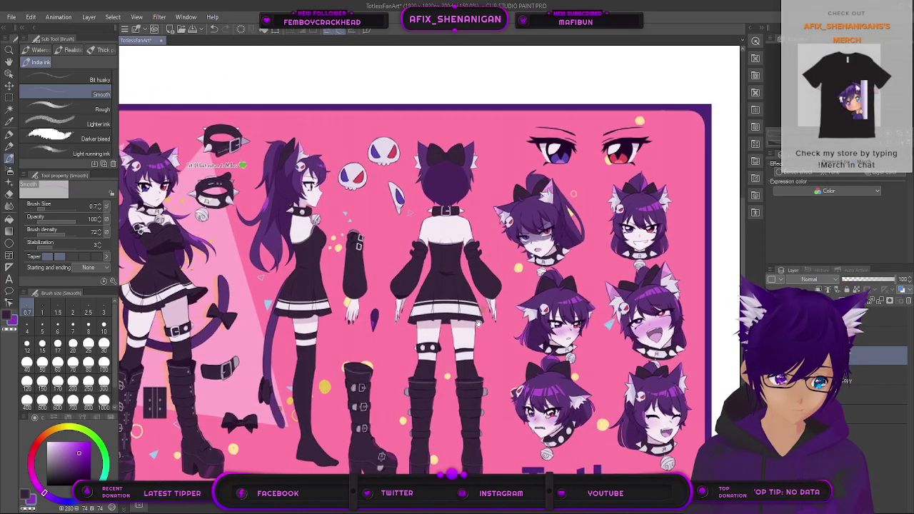
drag(479, 324, 649, 312)
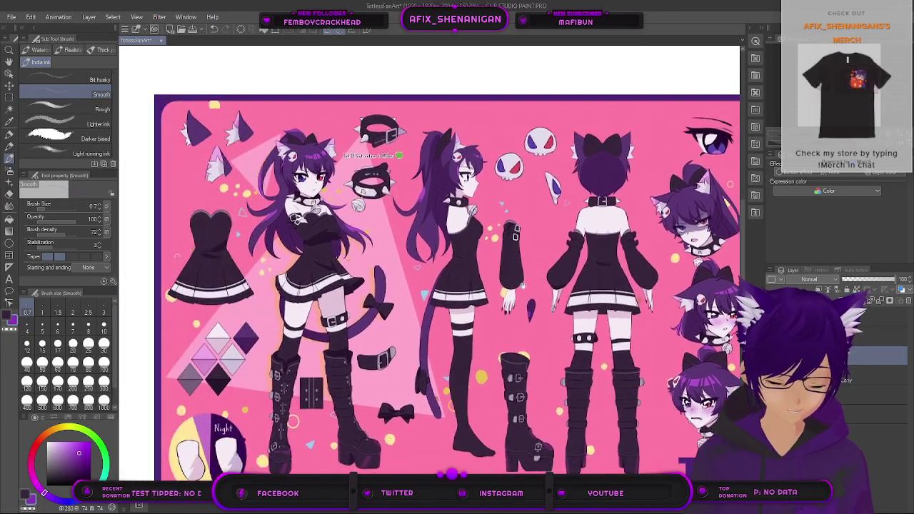
drag(295, 270, 602, 360)
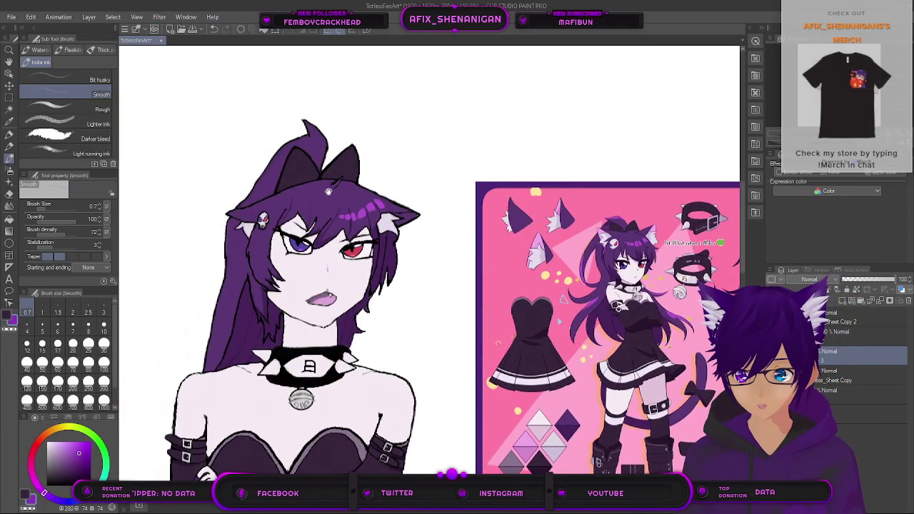
mouse_move(488, 314)
mouse_down()
mouse_move(372, 194)
mouse_move(194, 194)
mouse_move(318, 282)
mouse_move(576, 294)
mouse_up()
mouse_move(200, 227)
mouse_down()
mouse_move(305, 266)
mouse_move(285, 268)
mouse_up()
mouse_move(401, 384)
mouse_down()
mouse_move(357, 361)
mouse_move(360, 348)
mouse_move(448, 344)
mouse_move(515, 356)
mouse_move(440, 376)
mouse_up()
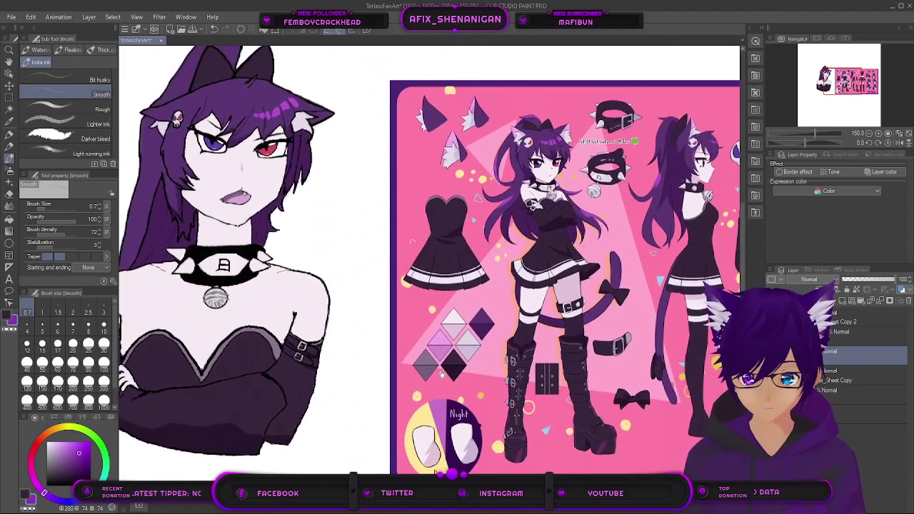
mouse_move(500, 363)
mouse_down()
mouse_move(487, 311)
mouse_move(516, 274)
mouse_up()
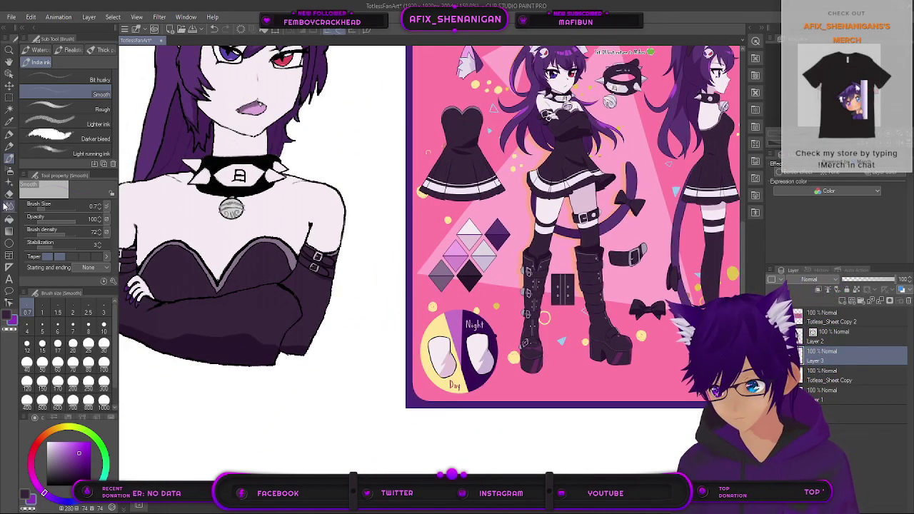
Step: Sample the dark purple of the dress and touch up the sleeve lines at the crossed arms with the Smooth brush at sizes 3 to 7
click(9, 120)
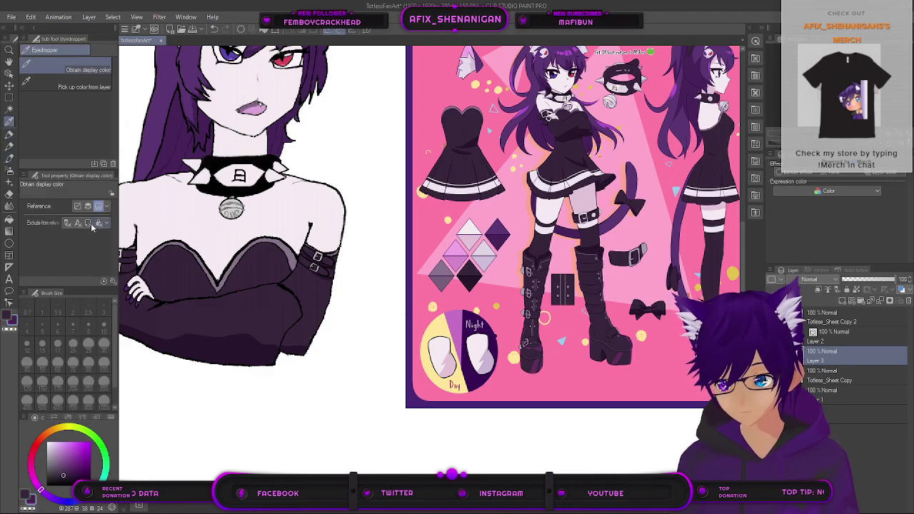
click(10, 157)
key(bracketright)
key(bracketright)
key(bracketright)
key(bracketright)
key(bracketright)
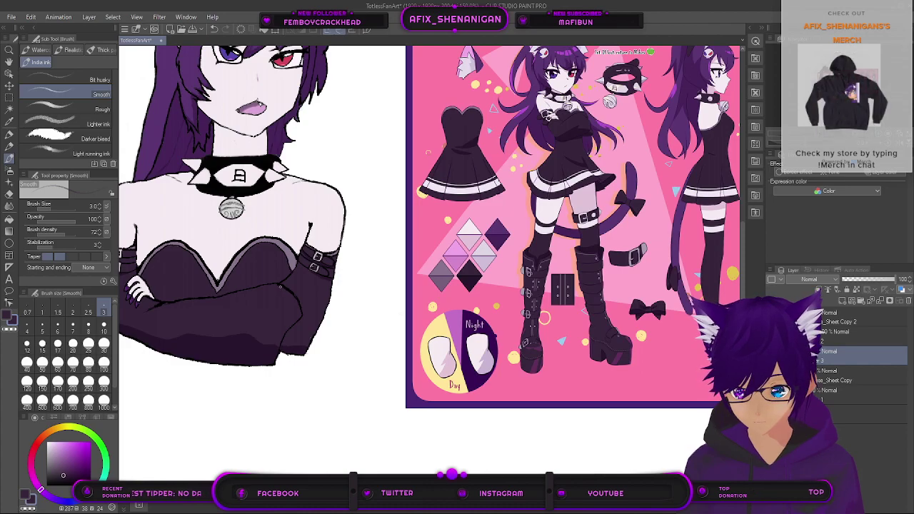
key(bracketright)
key(bracketright)
key(bracketright)
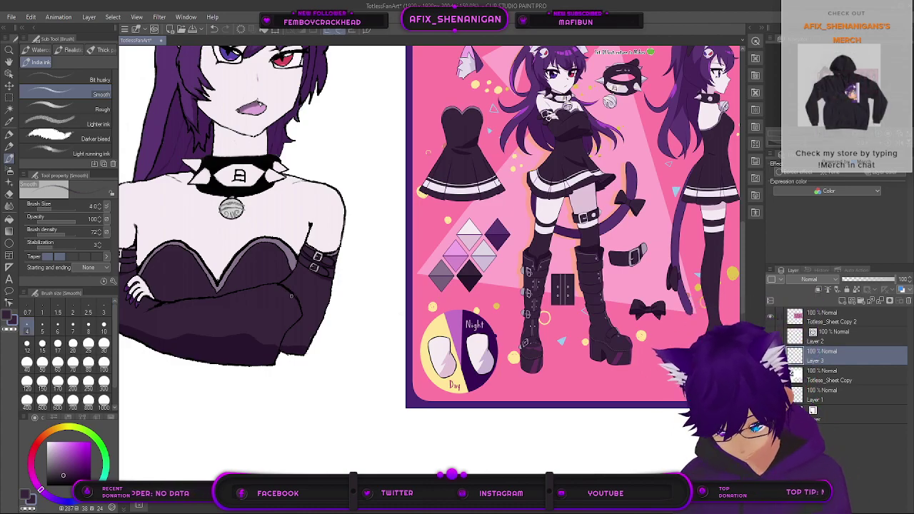
key(bracketright)
scroll(282, 293, up, 2)
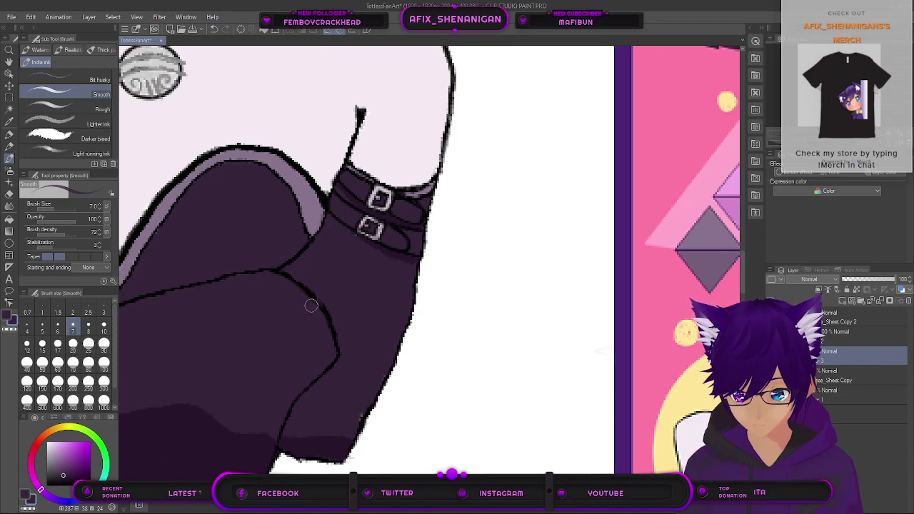
Step: Check the sleeves, crossed arms and bodice of the drawing up close and as a whole
scroll(320, 346, down, 3)
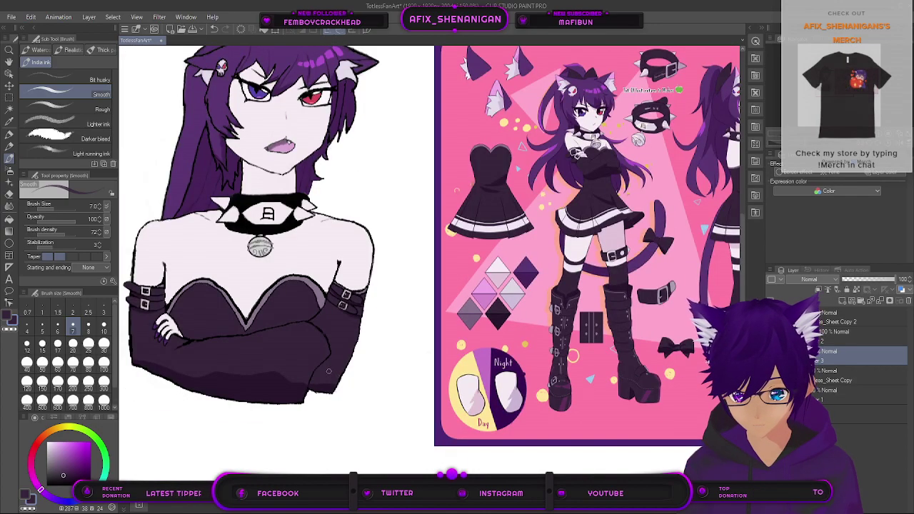
scroll(329, 370, up, 1)
scroll(306, 371, down, 3)
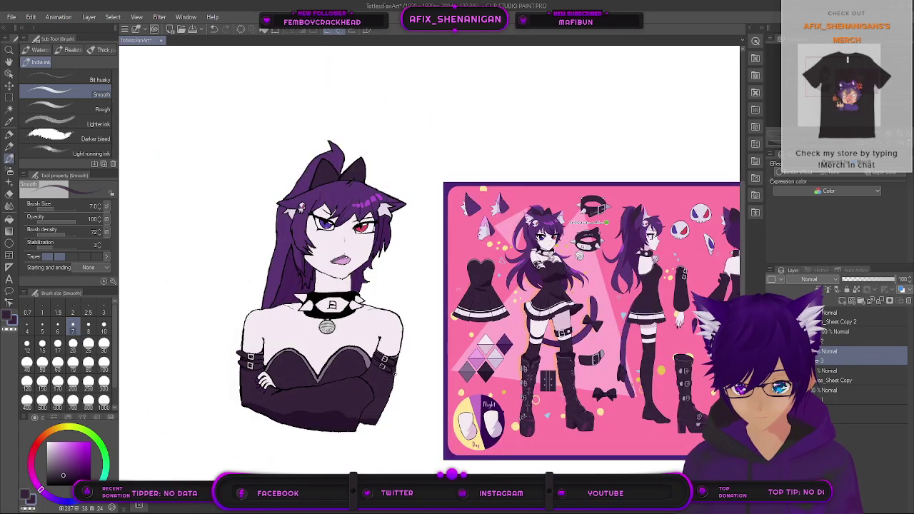
scroll(296, 388, up, 1)
scroll(296, 388, up, 2)
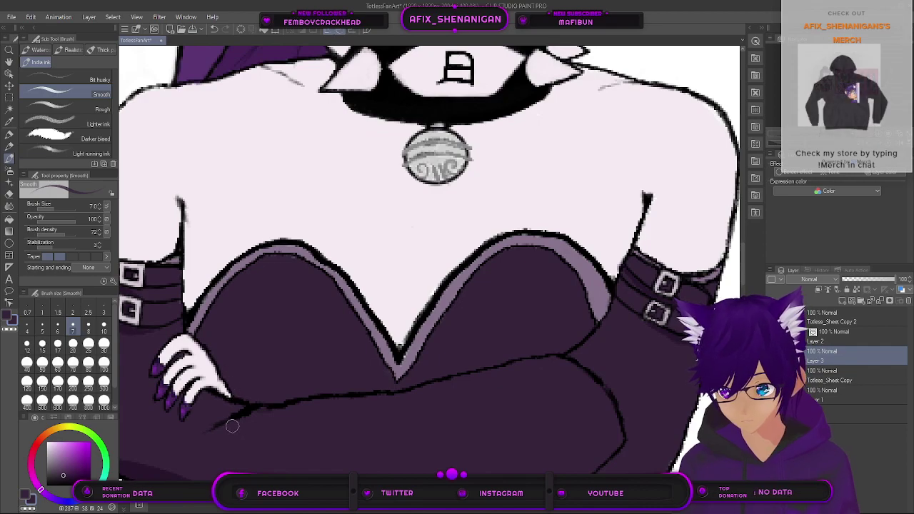
scroll(268, 409, down, 4)
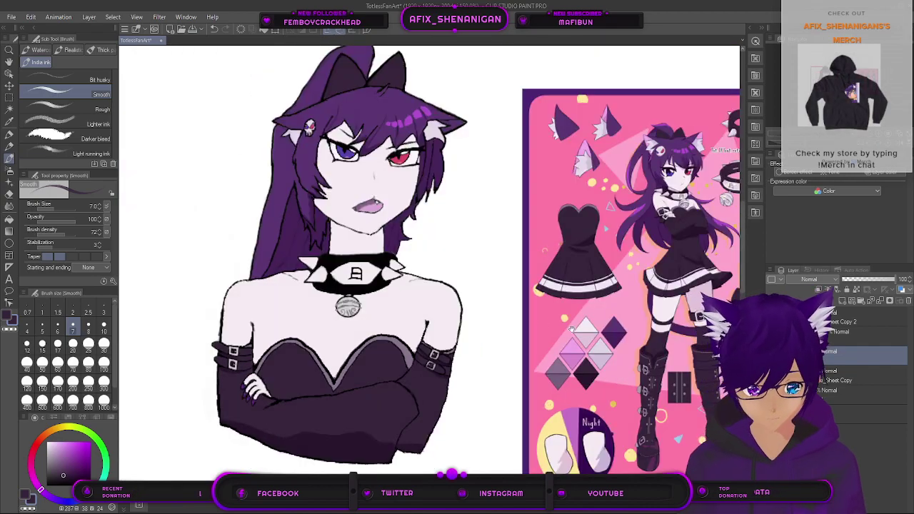
scroll(434, 340, up, 2)
Step: Examine the reference sheet's outfit views and facial expressions against the drawn character
drag(500, 334, 468, 344)
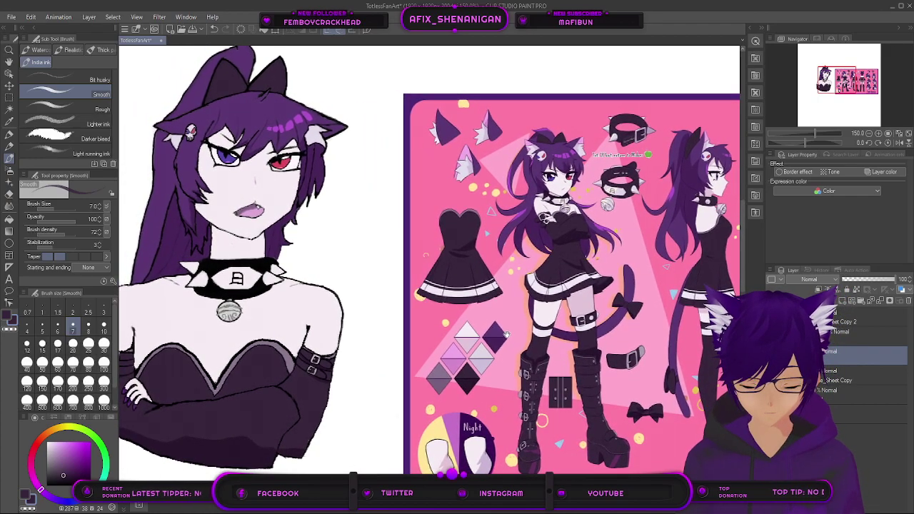
mouse_move(480, 348)
mouse_down()
mouse_move(588, 301)
mouse_move(490, 372)
mouse_move(500, 368)
mouse_move(468, 357)
mouse_up()
scroll(583, 299, down, 1)
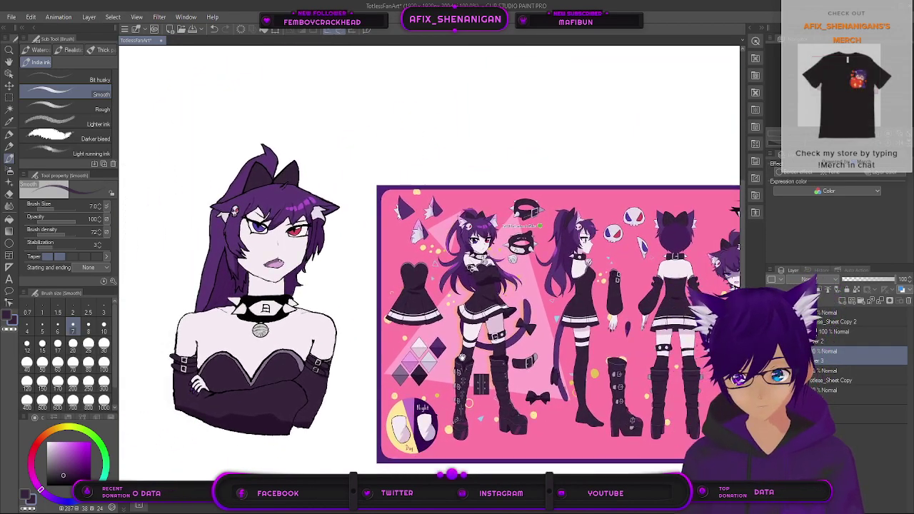
drag(530, 351, 546, 362)
mouse_move(376, 317)
mouse_down()
mouse_move(409, 334)
mouse_move(482, 301)
mouse_up()
drag(706, 334, 424, 336)
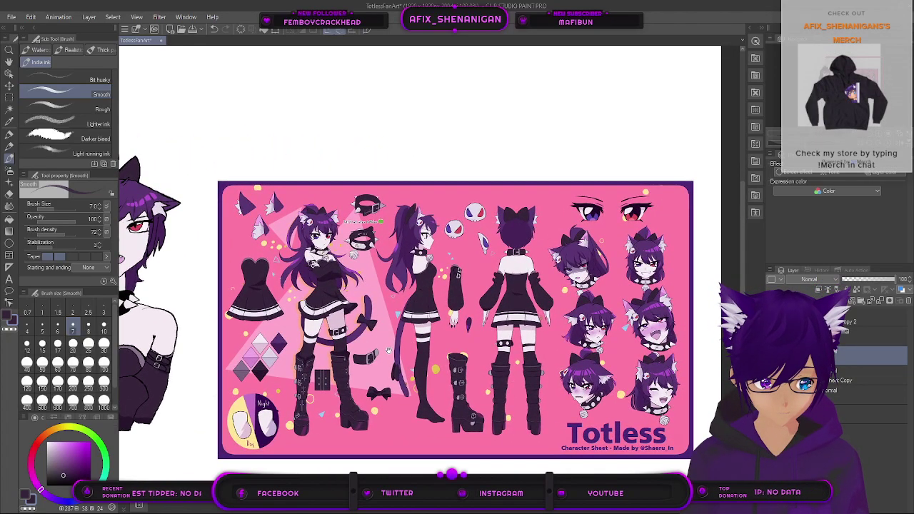
mouse_move(341, 357)
mouse_down()
mouse_move(458, 363)
mouse_move(302, 387)
mouse_move(423, 354)
mouse_up()
drag(490, 394, 241, 347)
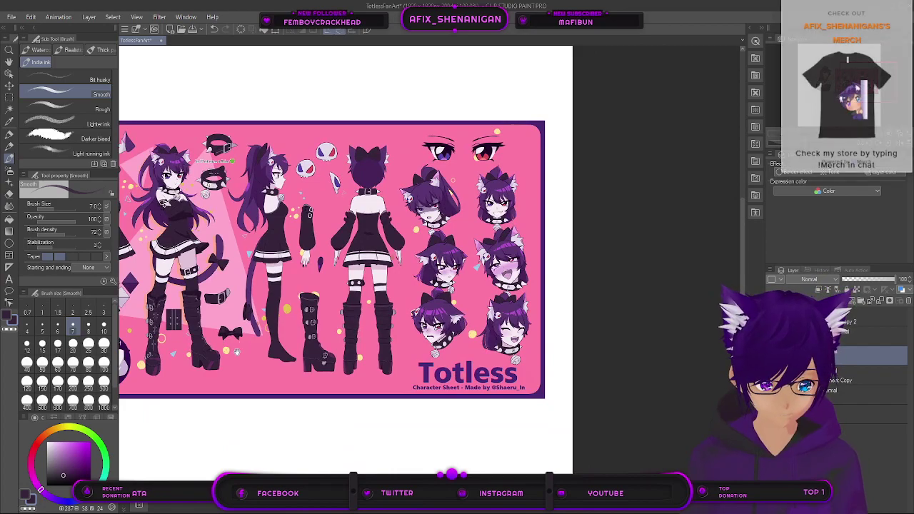
scroll(503, 307, up, 3)
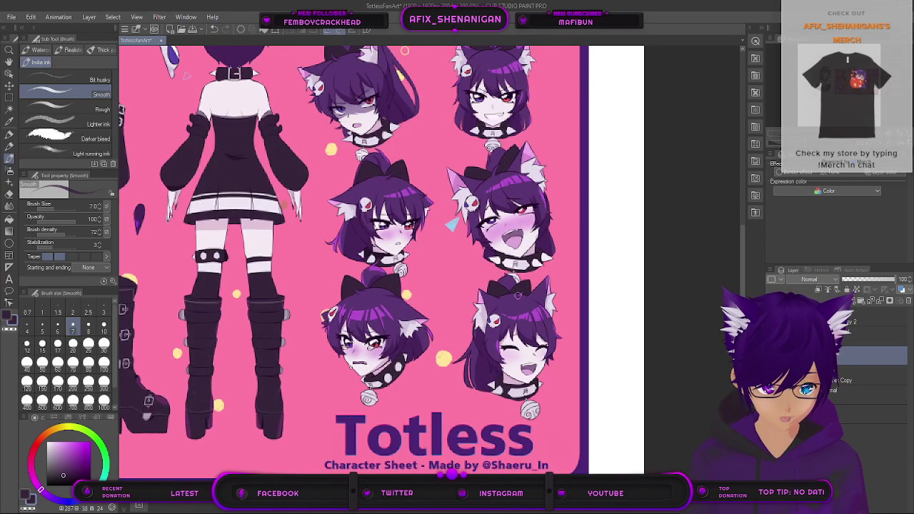
scroll(520, 293, down, 5)
drag(192, 241, 328, 276)
Step: Sample the dark hair purple and paint the hair beside the jaw under the red eye with the Smooth brush
scroll(324, 269, up, 5)
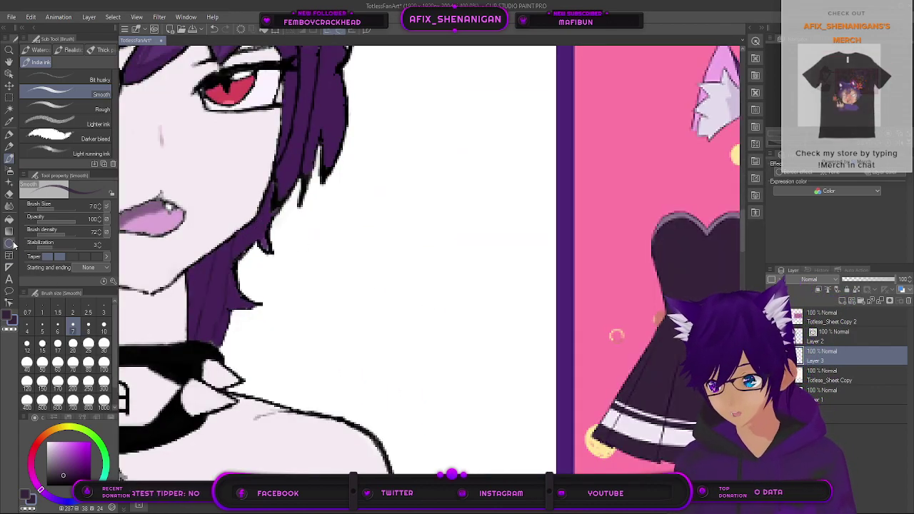
click(5, 122)
click(260, 227)
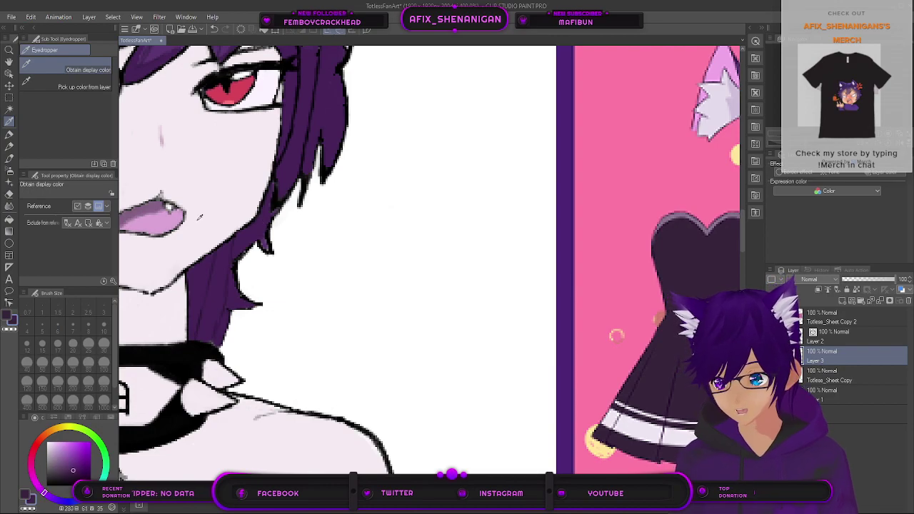
click(9, 158)
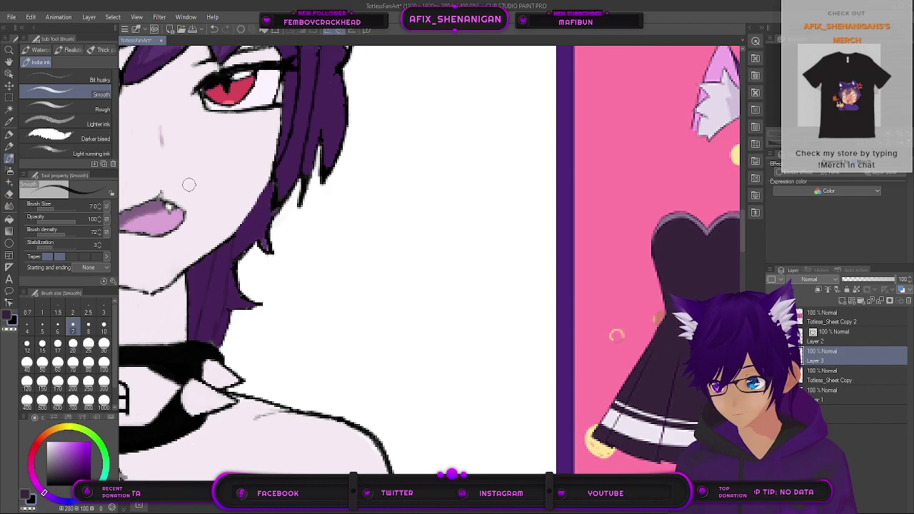
Step: Refine the black jaw and hair outline under the red eye, reducing the Smooth brush to size 1
key(bracketright)
key(bracketright)
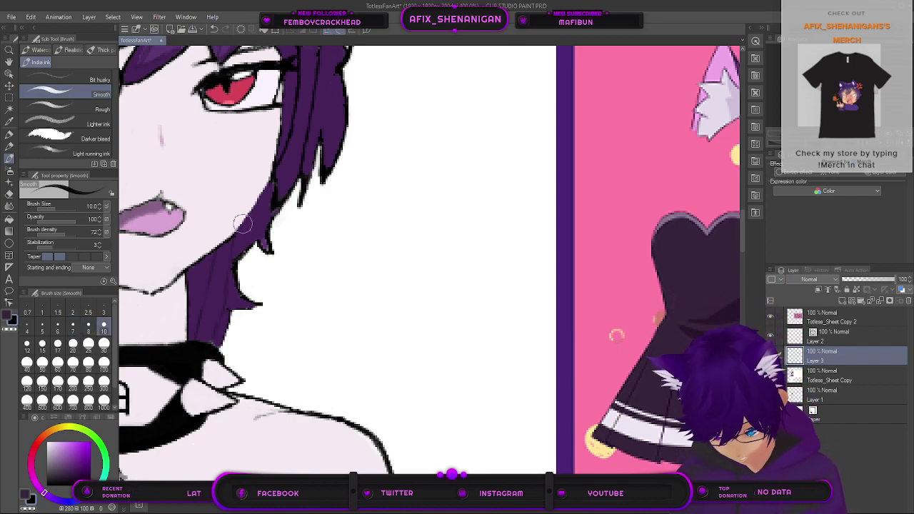
key(bracketleft)
key(bracketleft)
key(bracketleft)
key(bracketleft)
key(bracketleft)
key(bracketleft)
key(bracketleft)
key(bracketleft)
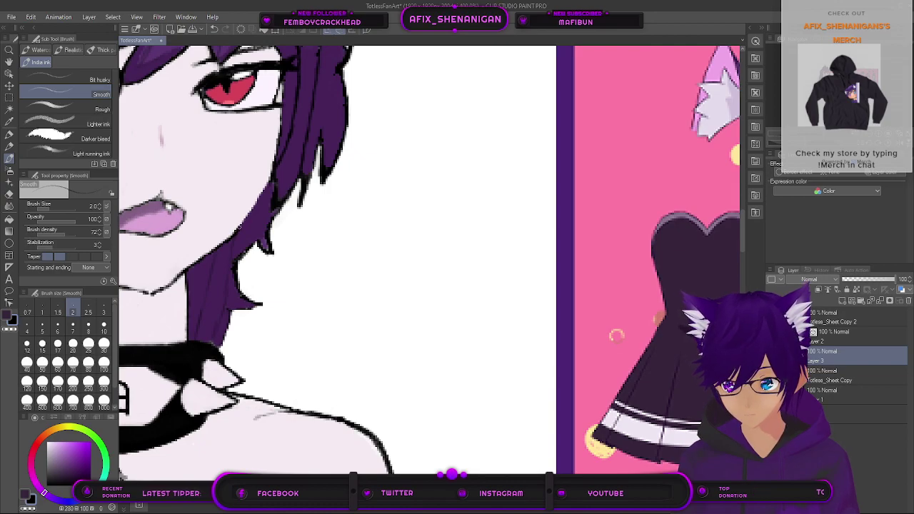
key(bracketleft)
key(bracketleft)
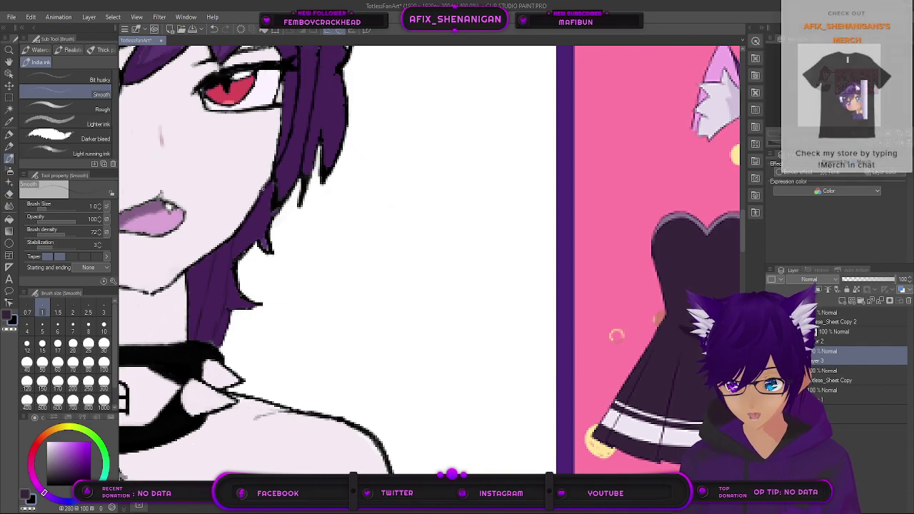
Step: Compare the retouched face and hair with the poses and expressions on the reference sheet
scroll(278, 182, down, 4)
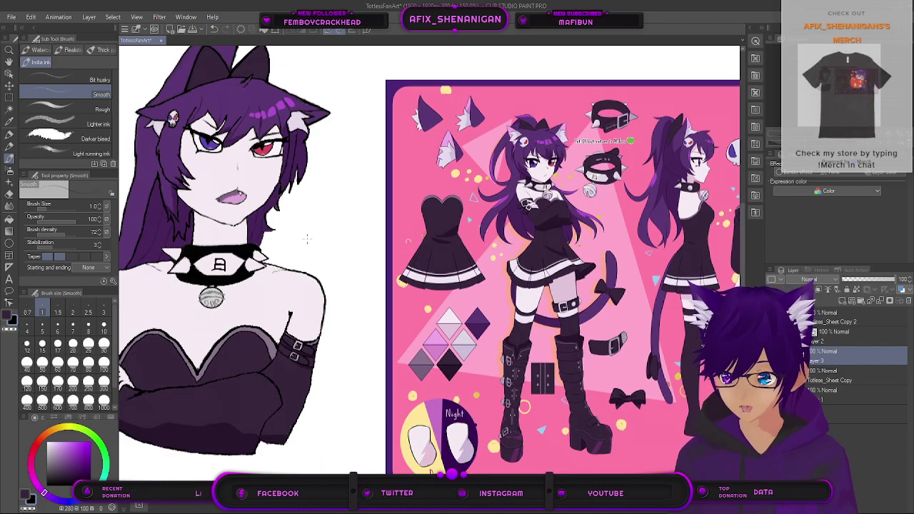
mouse_move(325, 299)
mouse_down()
mouse_move(239, 287)
mouse_move(396, 324)
mouse_move(245, 320)
mouse_up()
drag(721, 352, 465, 318)
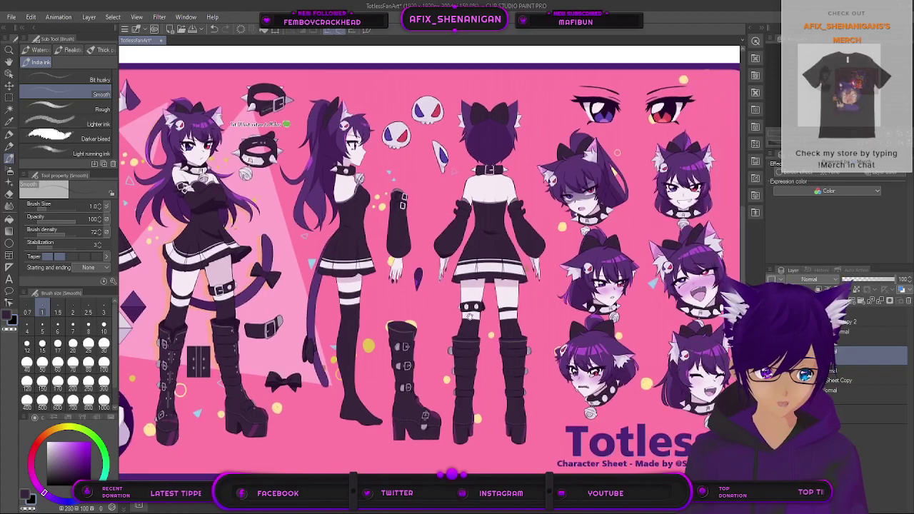
mouse_move(166, 278)
mouse_down()
mouse_move(367, 306)
mouse_move(583, 353)
mouse_up()
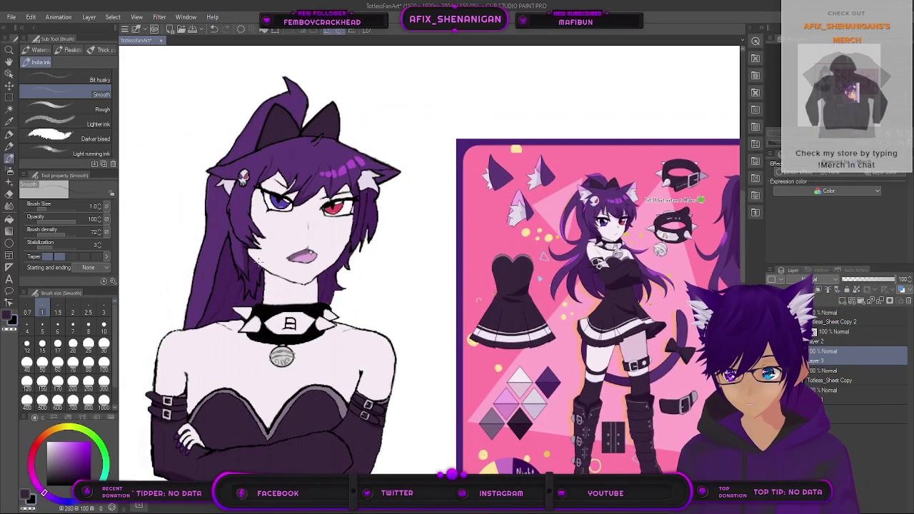
scroll(328, 264, down, 1)
drag(601, 311, 248, 258)
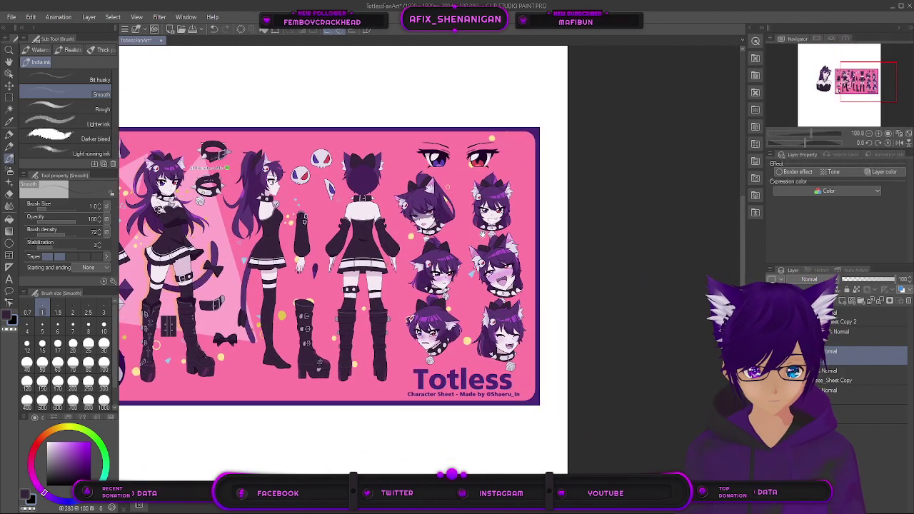
drag(234, 267, 546, 332)
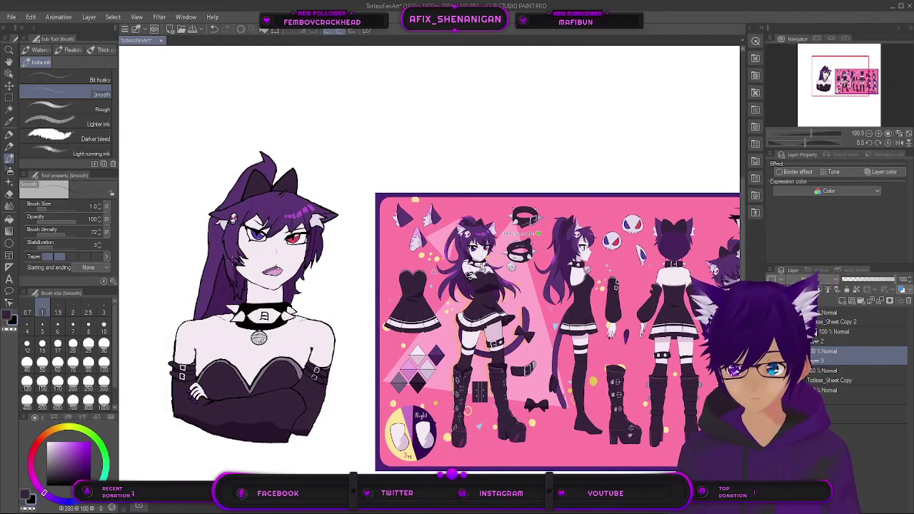
Step: Sample the dark hair purple and paint the hair lock beside the jaw under the blue eye with the Smooth brush at size 2
scroll(234, 258, up, 5)
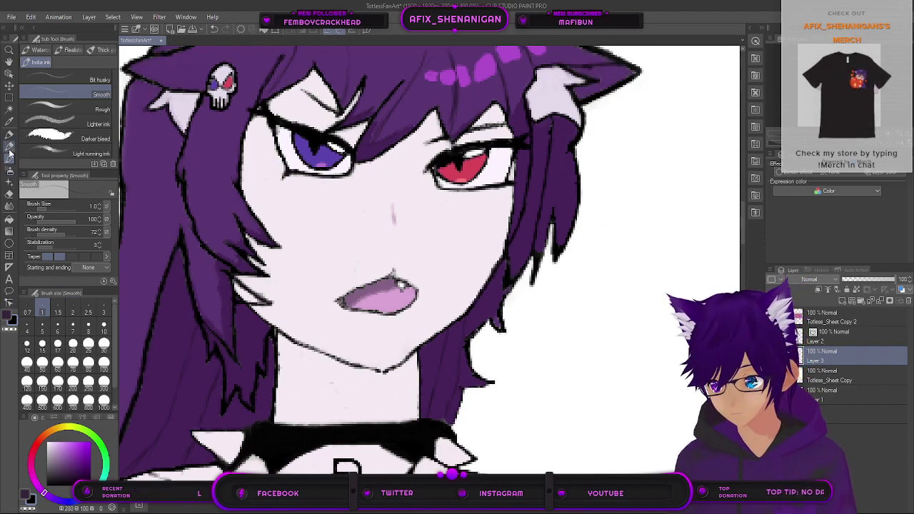
click(9, 121)
click(217, 272)
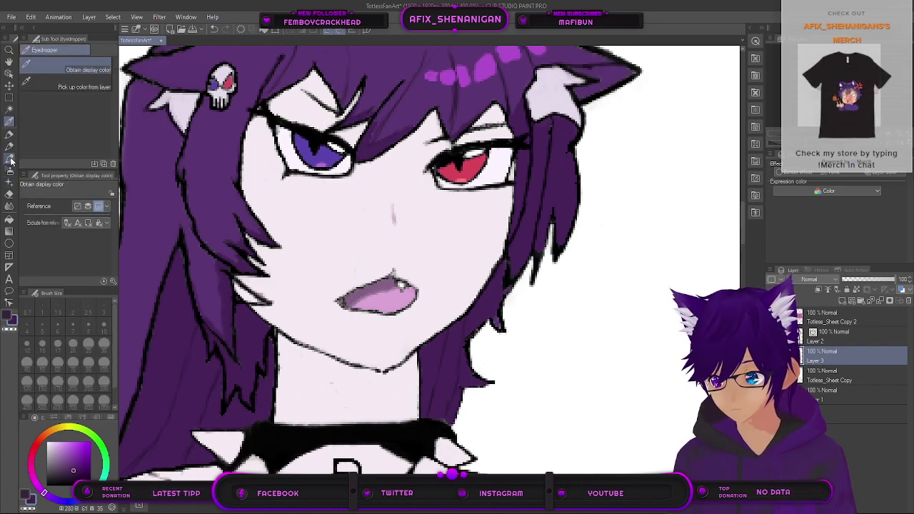
click(9, 158)
key(bracketright)
key(bracketright)
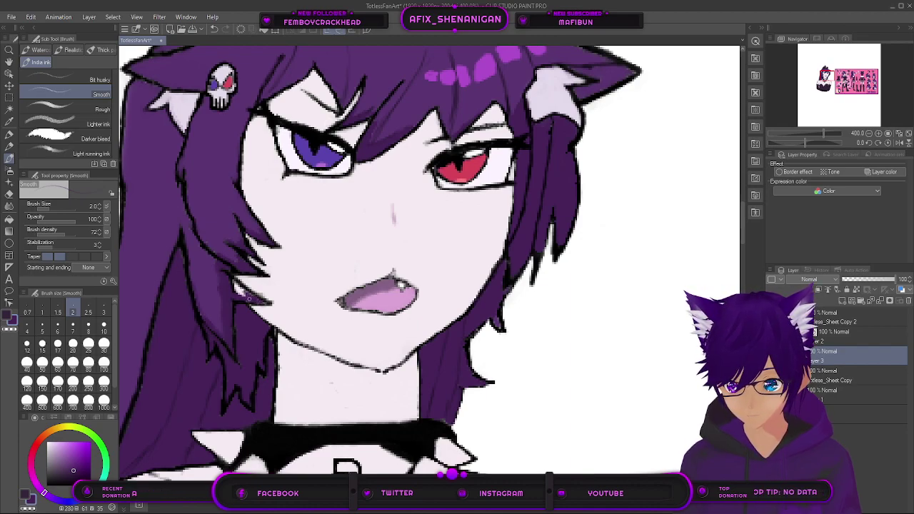
Step: Touch up the black outline of the hair lock under the blue eye with the Smooth brush at sizes 3, 4 and 1.5
key(bracketright)
key(bracketright)
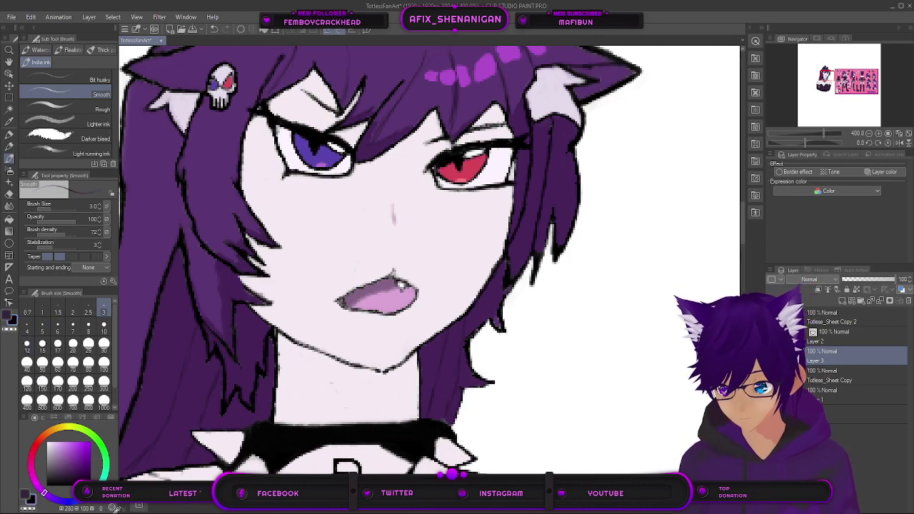
click(88, 312)
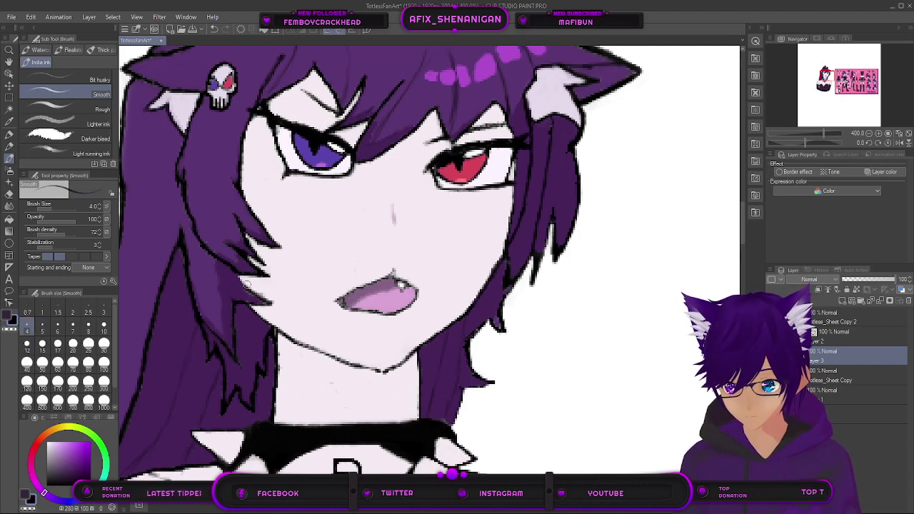
key(bracketleft)
key(bracketleft)
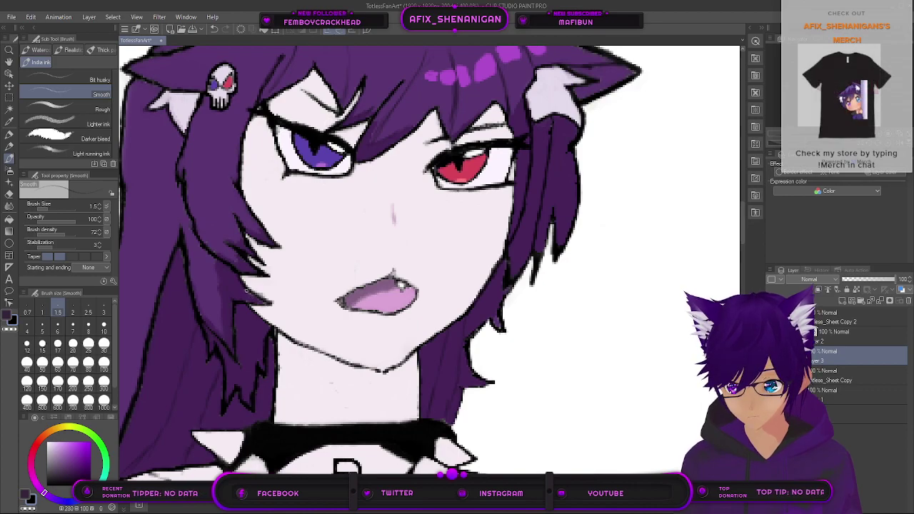
Step: Make the main colour active and sample the pale skin tone from the drawn character's face
scroll(280, 306, down, 5)
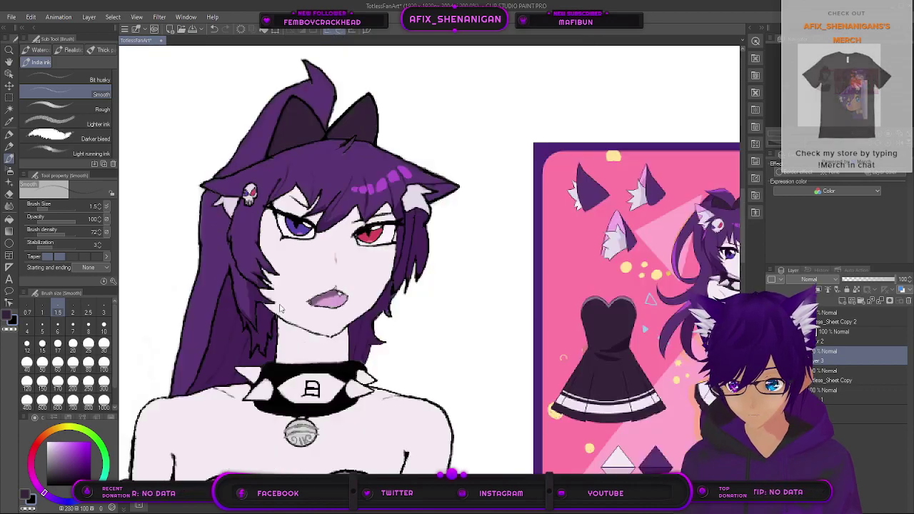
drag(453, 355, 323, 313)
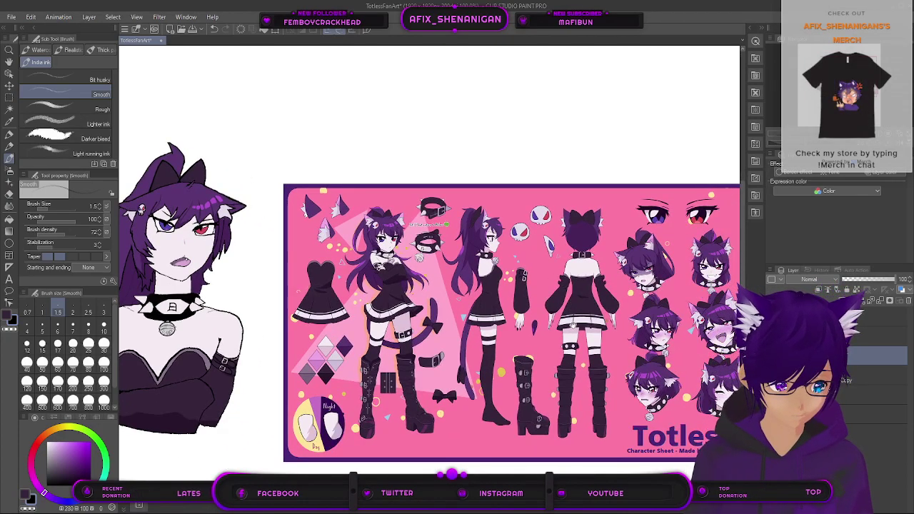
drag(259, 299, 297, 302)
scroll(297, 301, up, 5)
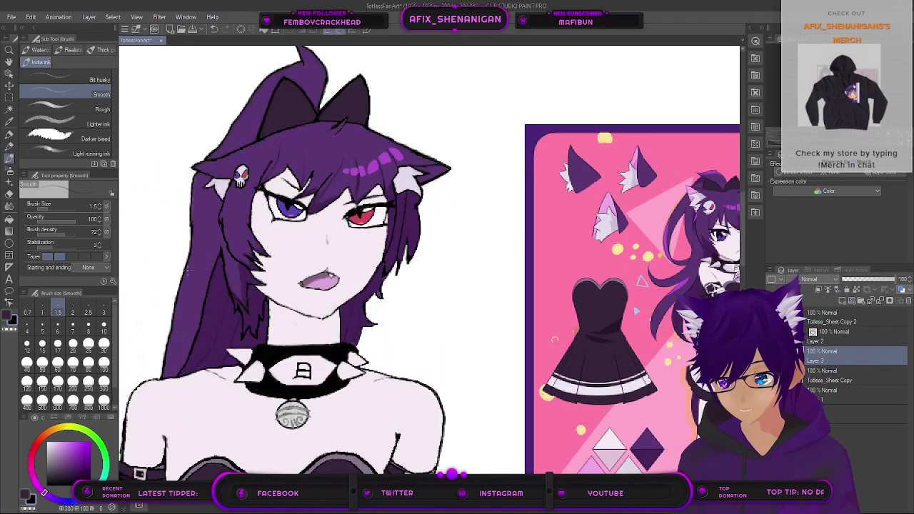
click(6, 316)
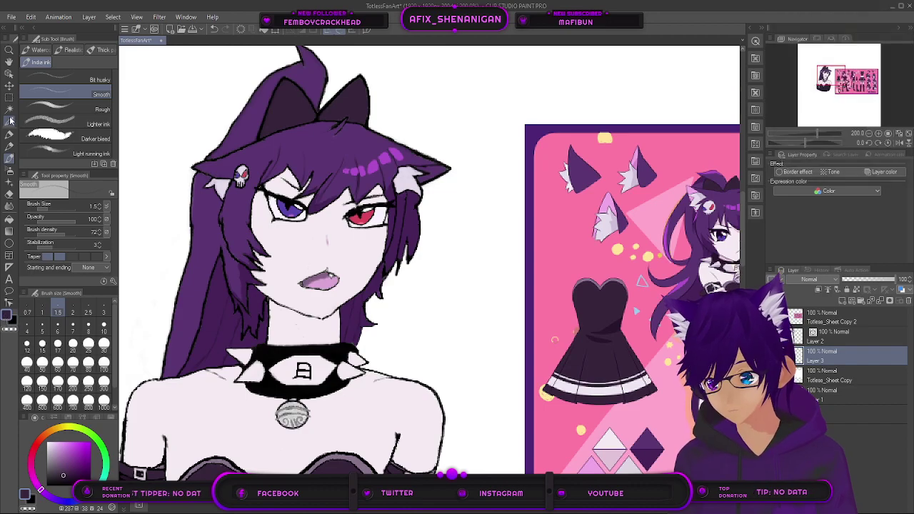
click(9, 121)
click(311, 284)
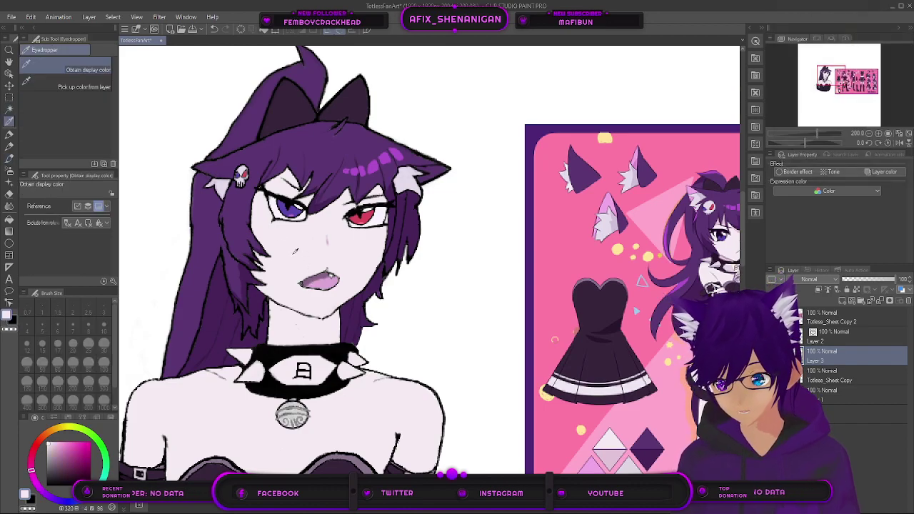
Step: Paint over the stray mark on the cheek below the blue eye in pale skin with the Smooth brush at size 7
click(9, 146)
click(9, 159)
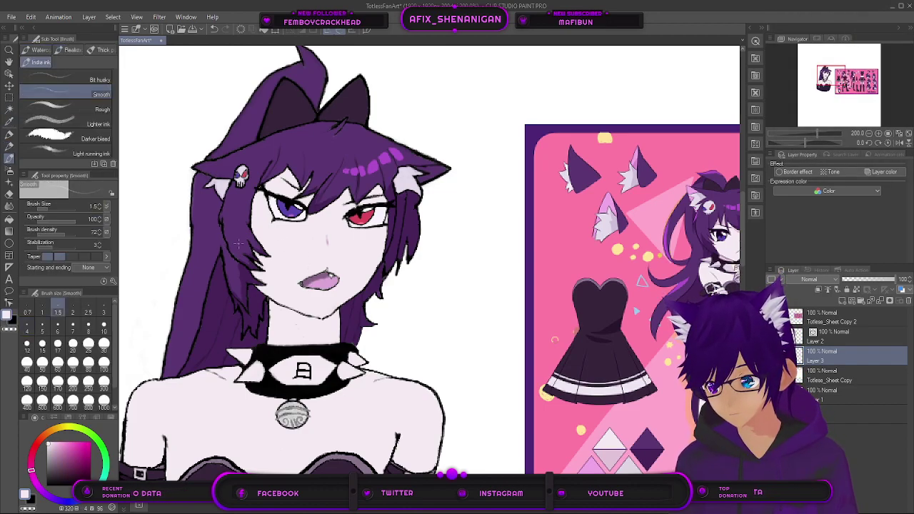
key(])
click(72, 325)
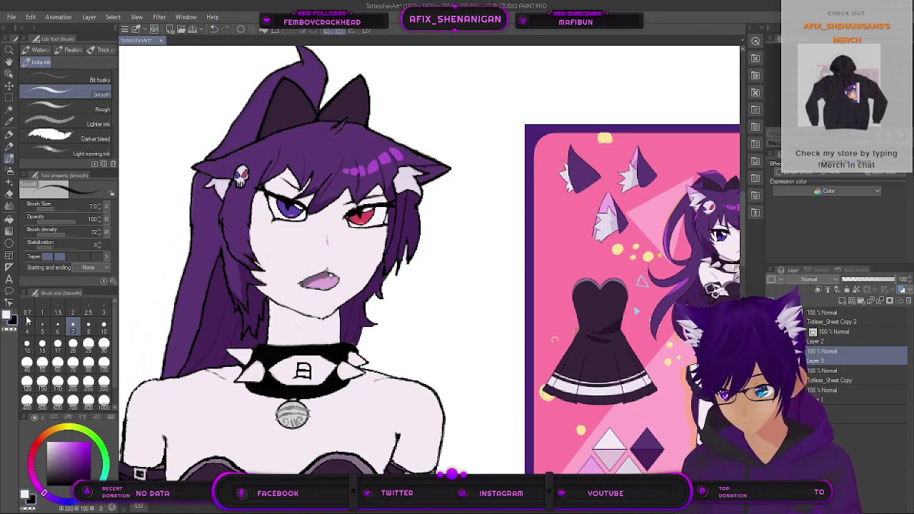
Step: Touch up the black outline where the hair meets the cheek beside the blue eye with the Smooth brush at size 2
scroll(220, 248, up, 3)
key(bracketleft)
key(bracketleft)
key(bracketleft)
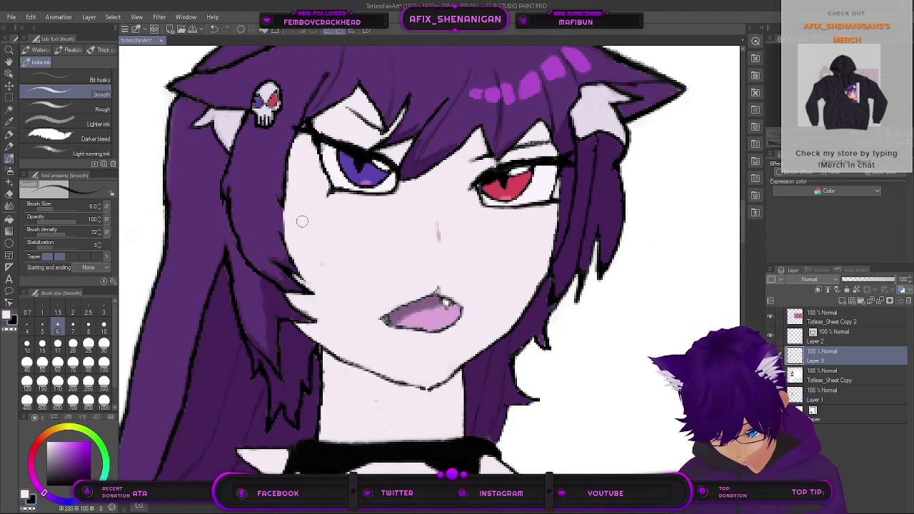
key(bracketleft)
key(bracketleft)
key(bracketleft)
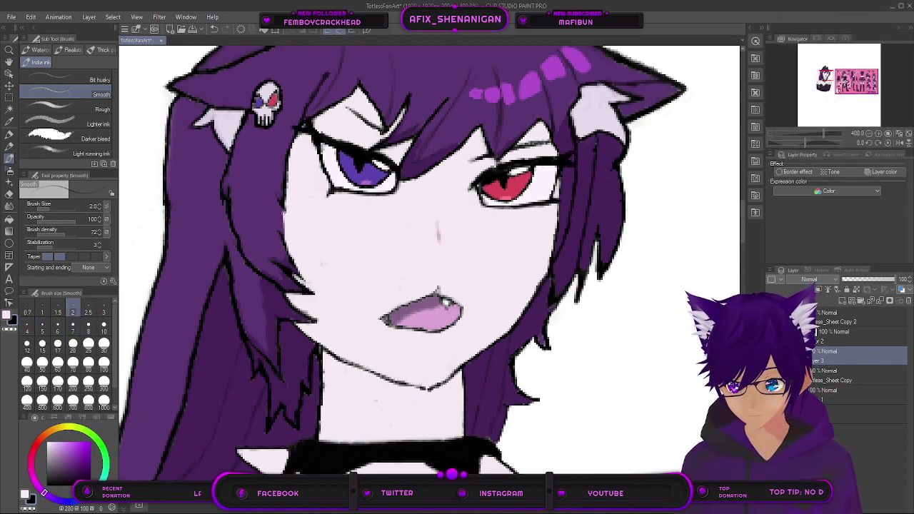
mouse_move(281, 224)
mouse_down()
mouse_move(284, 244)
mouse_move(286, 206)
mouse_up()
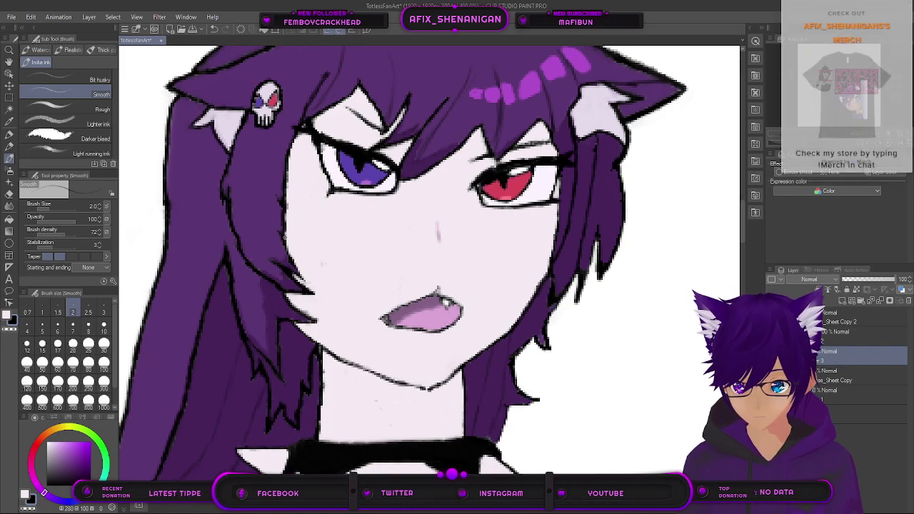
drag(287, 244, 289, 254)
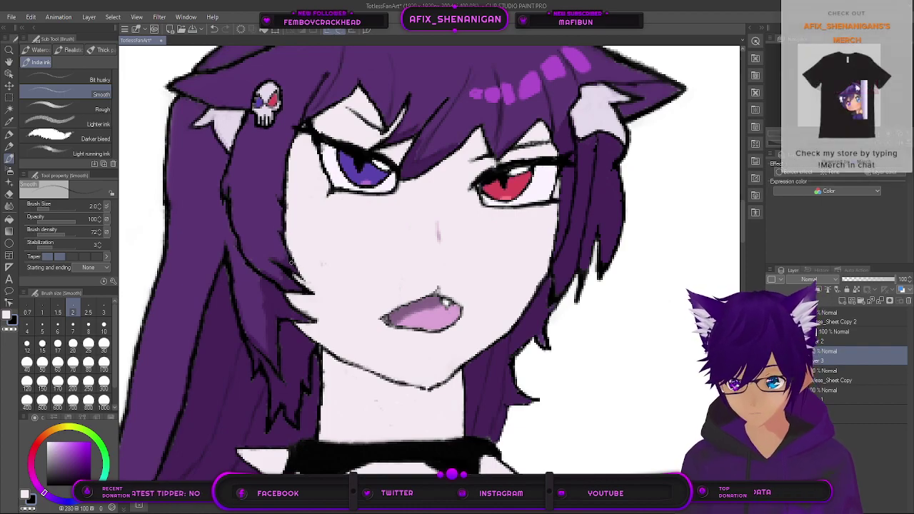
Step: Check the retouched face and hair outline up close and against the full figure on the reference sheet
scroll(292, 263, down, 3)
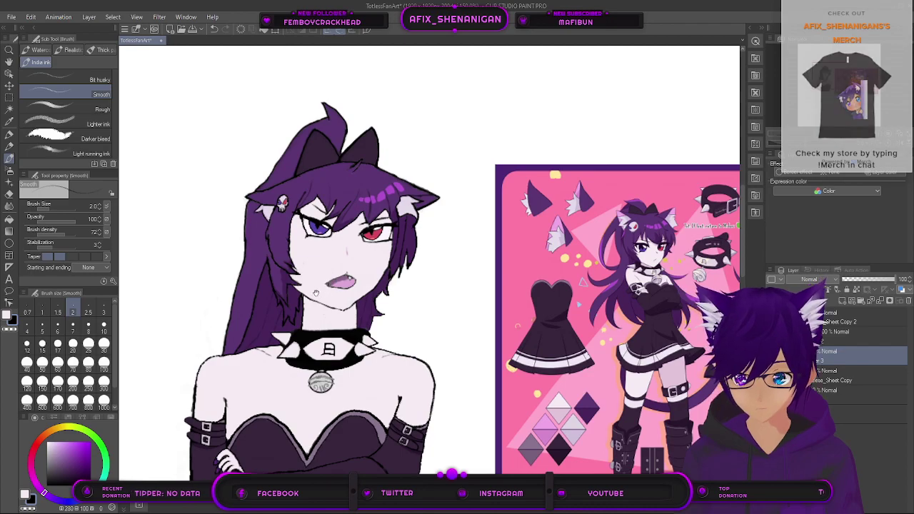
scroll(314, 292, up, 5)
scroll(292, 287, down, 5)
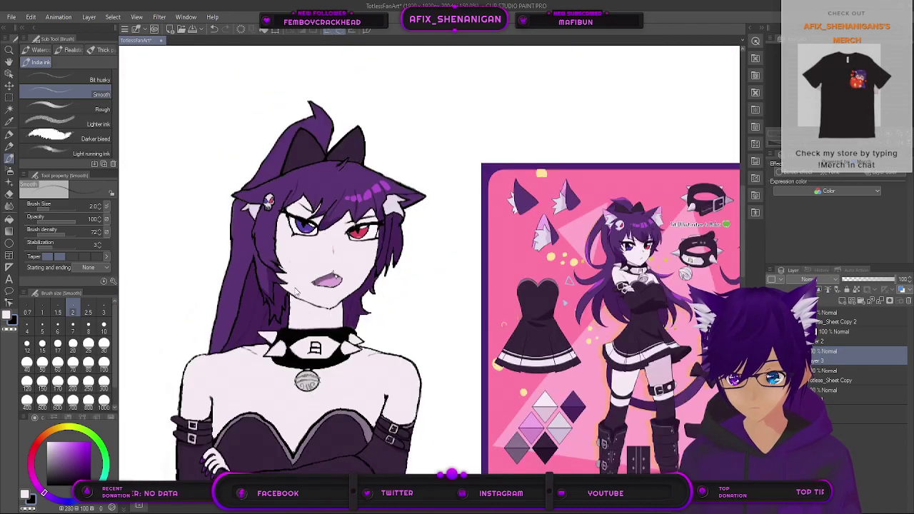
scroll(310, 292, up, 5)
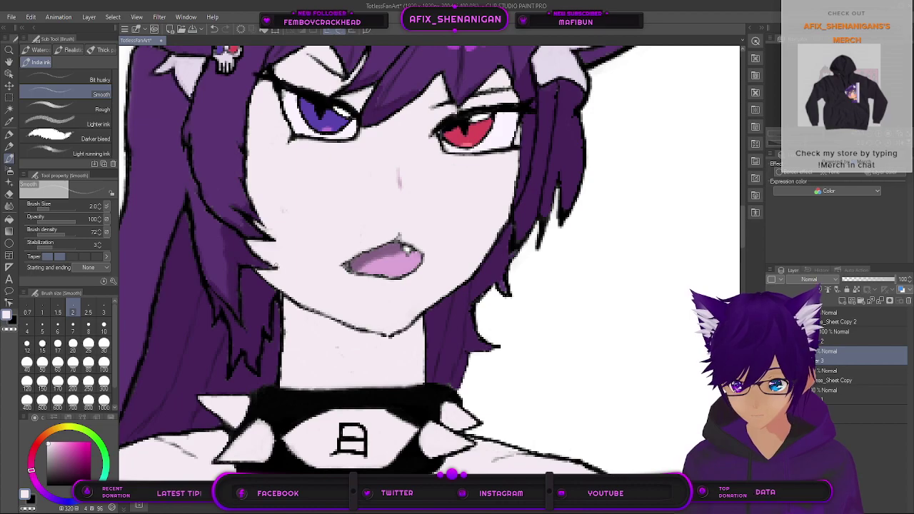
scroll(361, 285, down, 6)
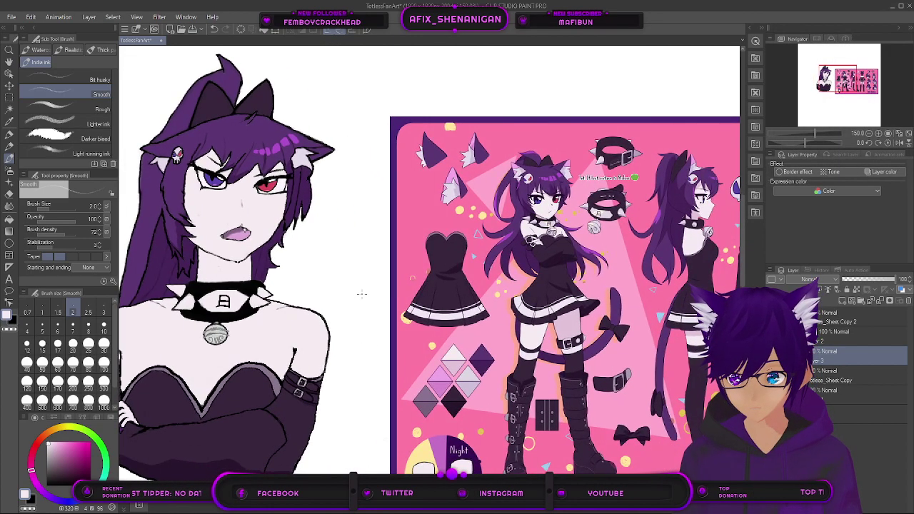
drag(461, 290, 220, 250)
mouse_move(585, 359)
mouse_down()
mouse_move(356, 371)
mouse_move(583, 359)
mouse_up()
mouse_move(431, 315)
mouse_down()
mouse_move(169, 322)
mouse_move(495, 301)
mouse_up()
mouse_move(202, 264)
mouse_down()
mouse_move(298, 270)
mouse_move(369, 246)
mouse_up()
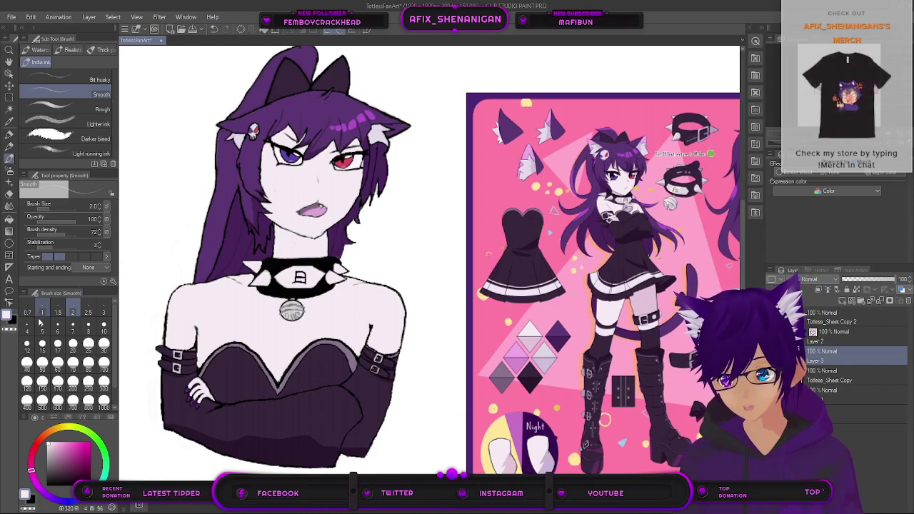
Step: Draw a new black jaw line from the chin up towards the red-eye side with the Continuous curve tool at size 3
click(9, 327)
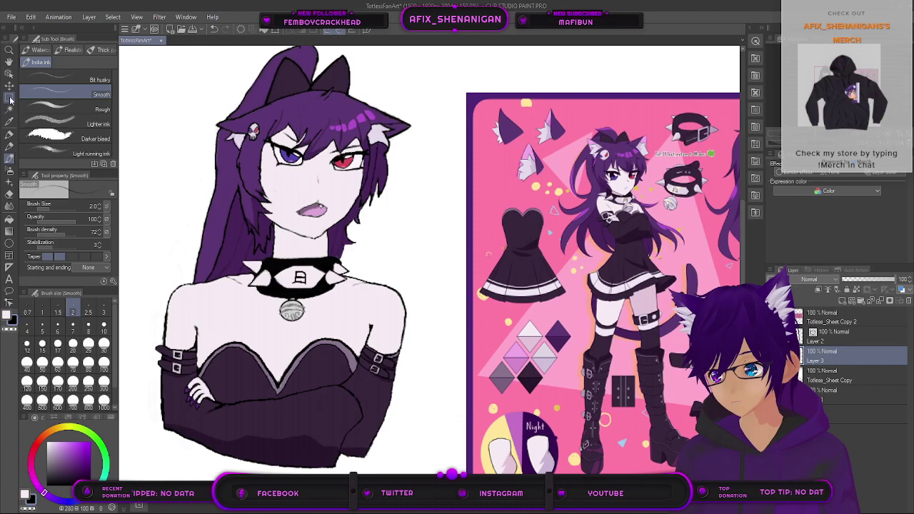
click(9, 74)
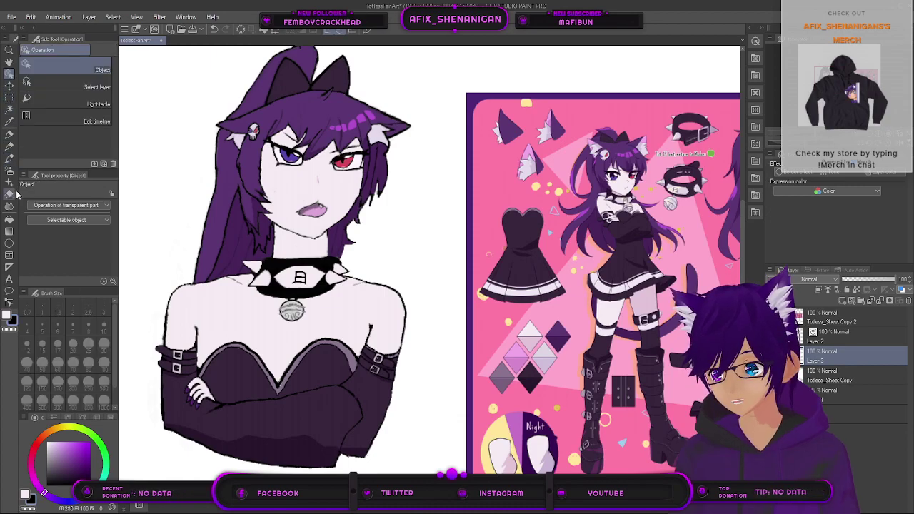
click(9, 243)
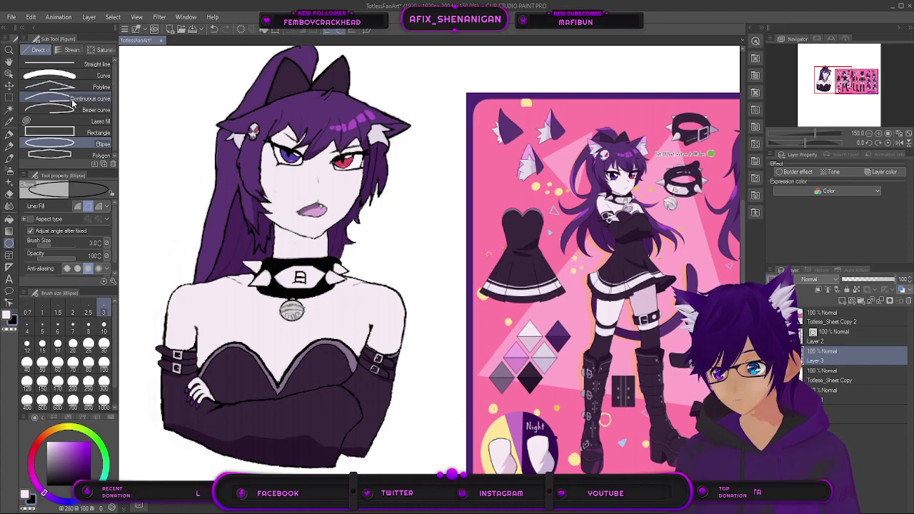
click(72, 102)
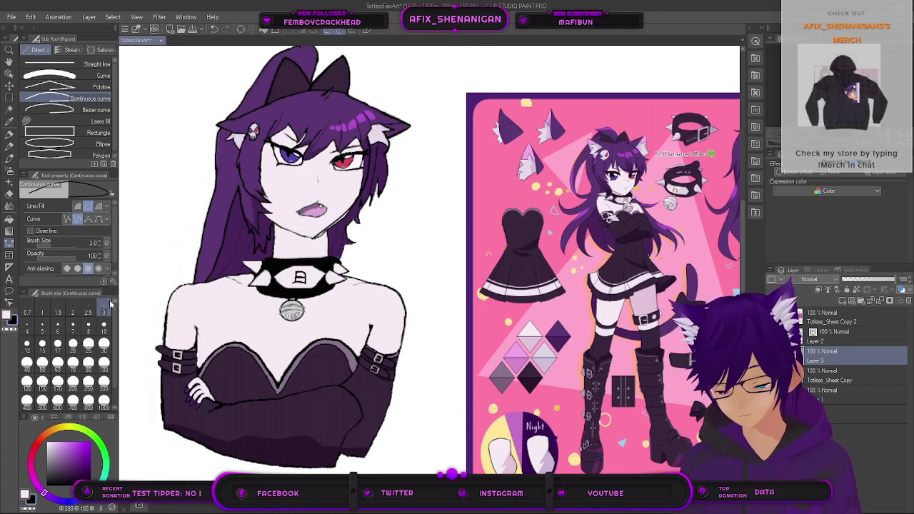
Step: Sample the dark hair purple and fill the gap between jaw line and hair below the red eye with the Smooth brush at size 4
click(10, 123)
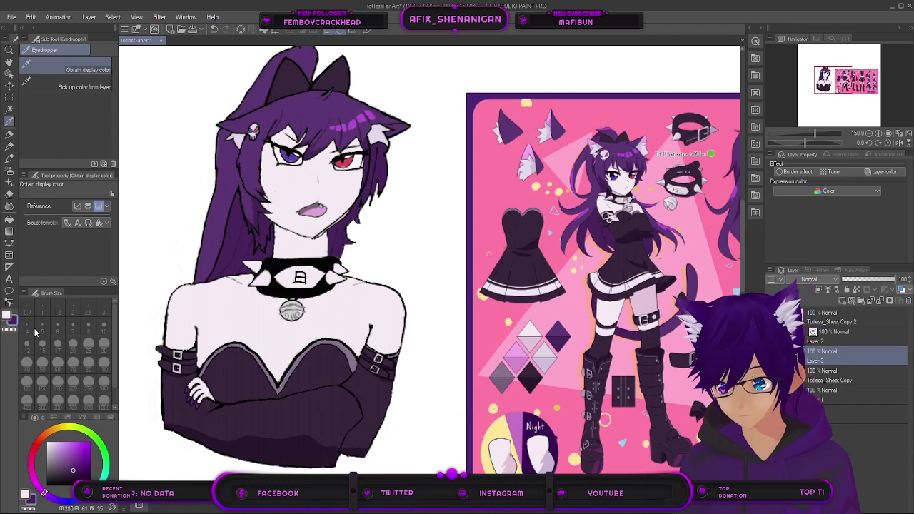
click(9, 157)
scroll(287, 179, up, 4)
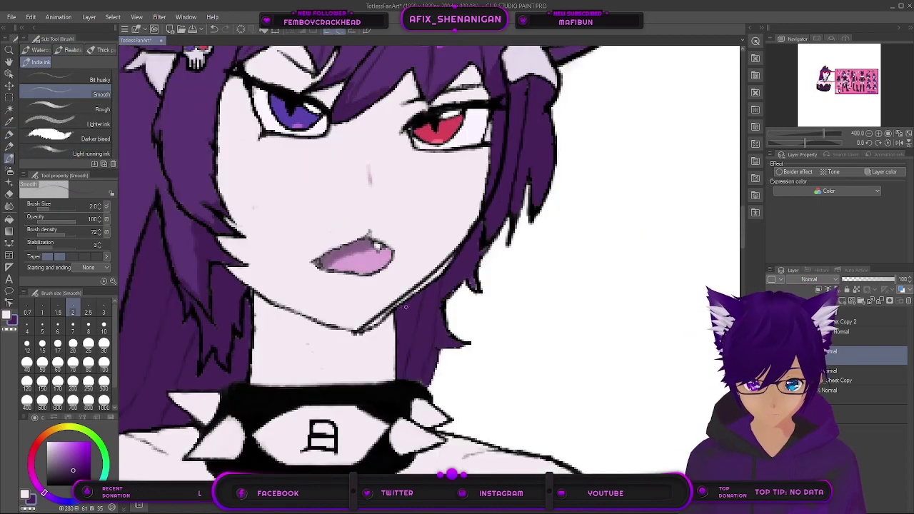
scroll(405, 307, down, 2)
scroll(405, 307, up, 2)
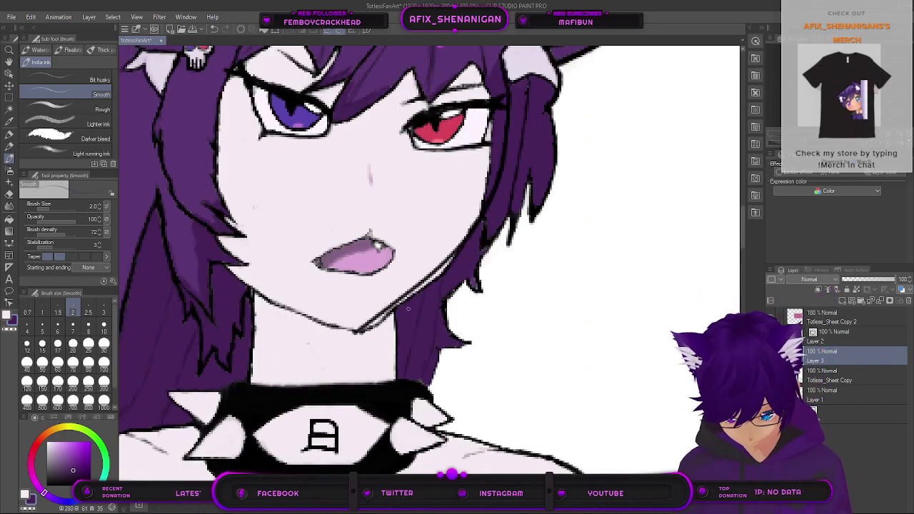
key(bracketright)
key(bracketright)
key(bracketright)
scroll(401, 304, down, 3)
scroll(401, 304, up, 3)
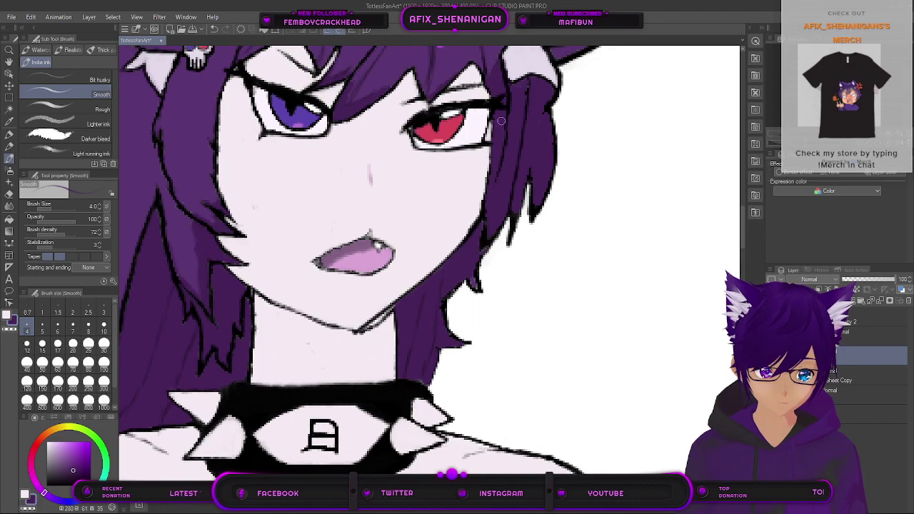
Step: Paint pale skin over the leftover jaw outline above the neck with the Smooth brush at size 4
scroll(507, 123, down, 5)
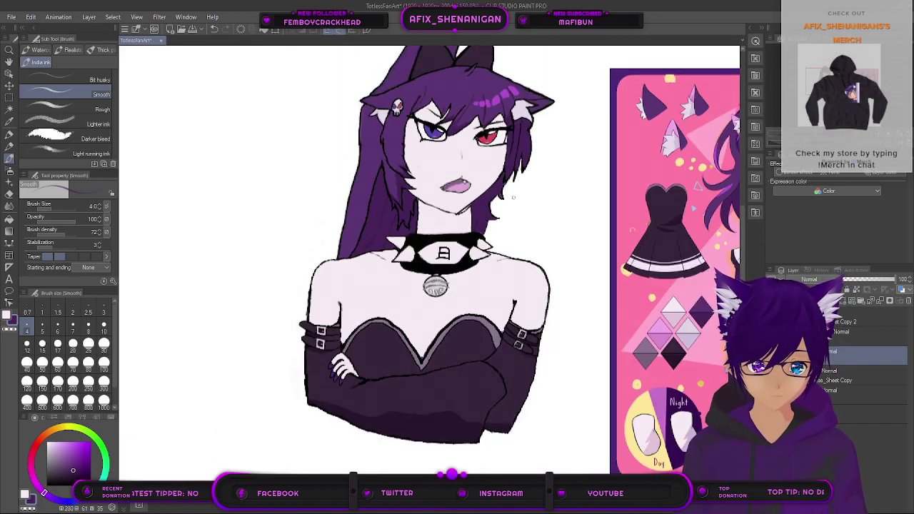
scroll(512, 197, down, 3)
drag(528, 221, 308, 253)
scroll(504, 245, up, 1)
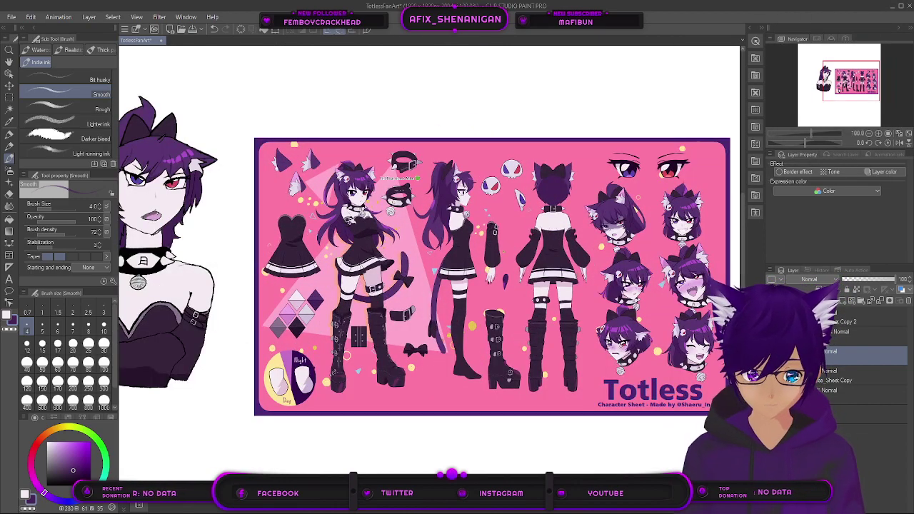
drag(240, 252, 421, 290)
scroll(400, 277, up, 2)
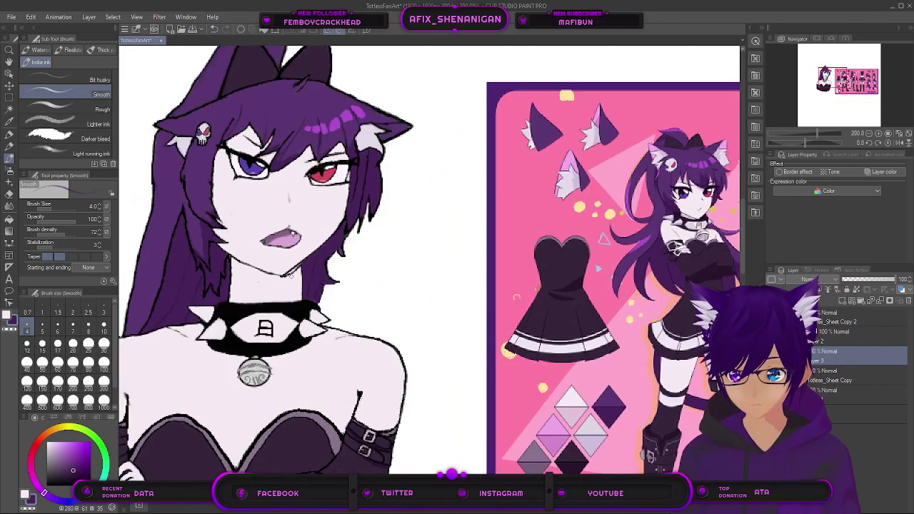
scroll(335, 275, up, 2)
click(10, 318)
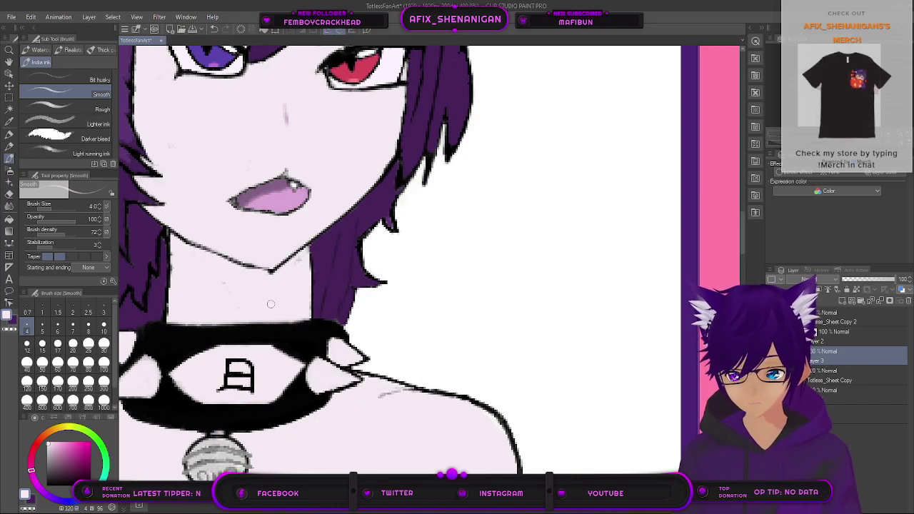
Step: Make the main colour black and redraw the jaw outline through the chin with the Continuous curve tool at size 3
click(6, 315)
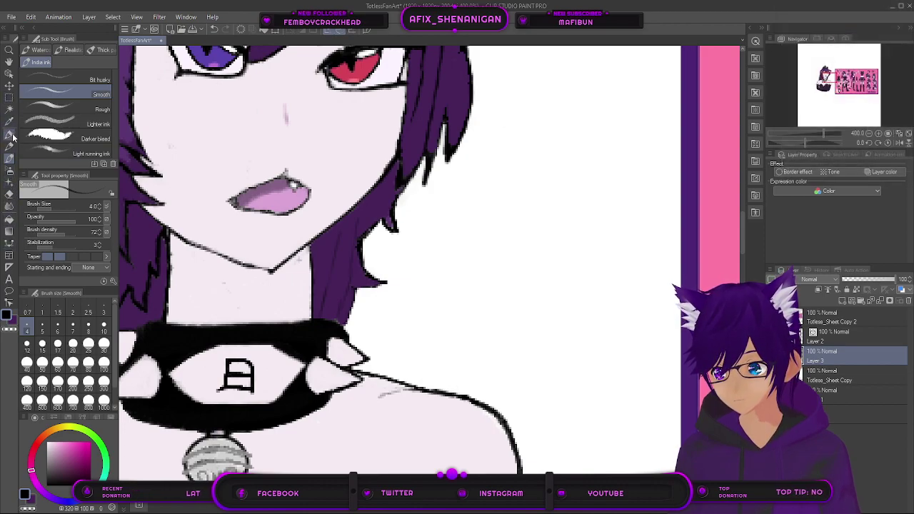
click(9, 99)
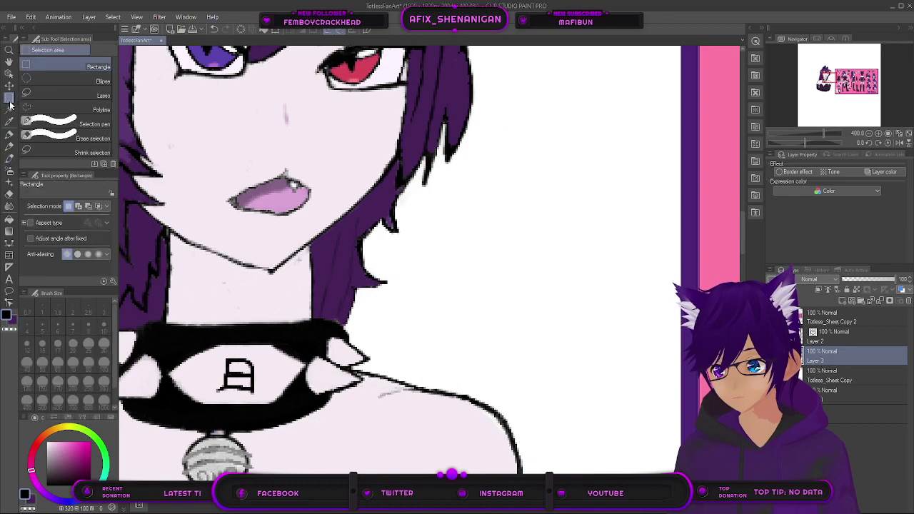
click(9, 243)
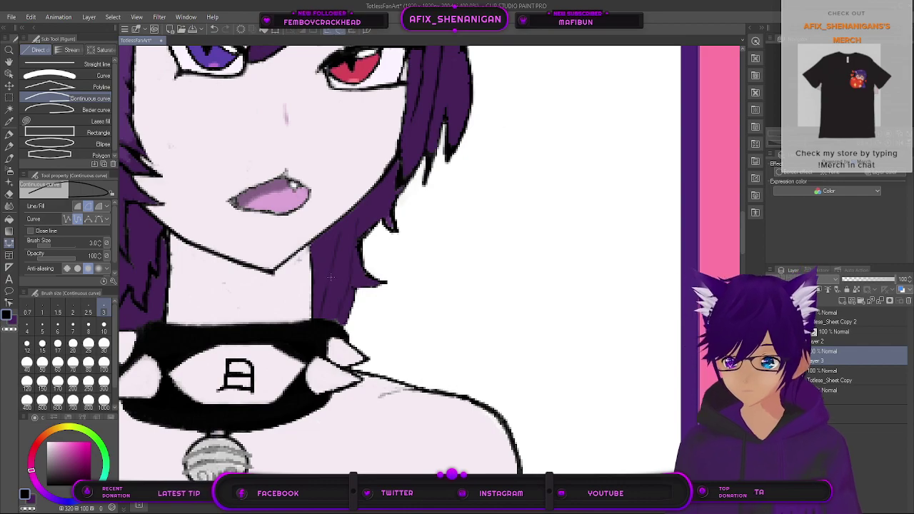
Step: Sample the neck's skin tone and paint over the stray marks below the jaw with the Smooth brush at size 4
scroll(329, 274, down, 2)
scroll(329, 275, down, 1)
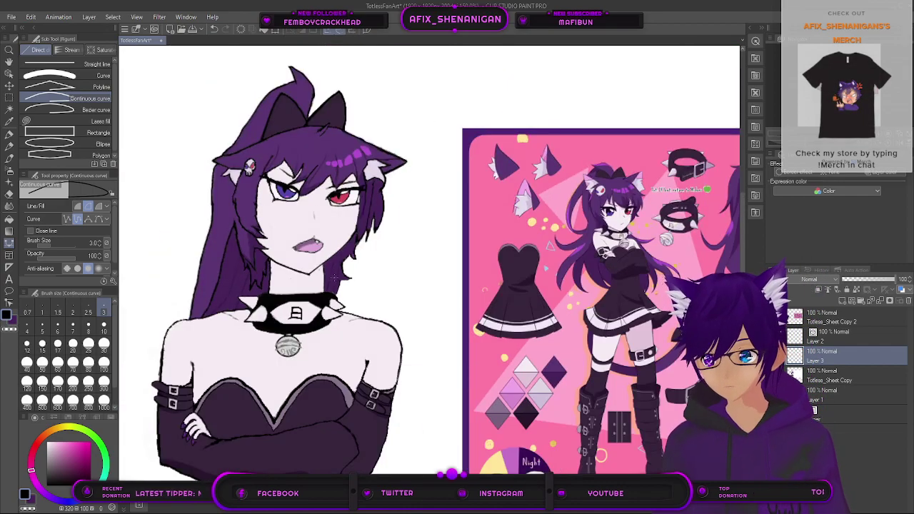
scroll(331, 276, up, 3)
scroll(334, 276, up, 2)
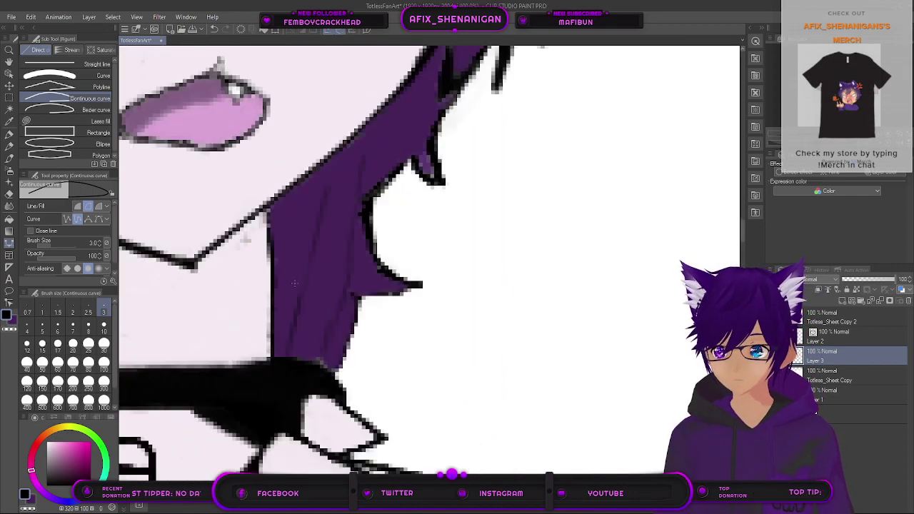
click(12, 119)
click(180, 304)
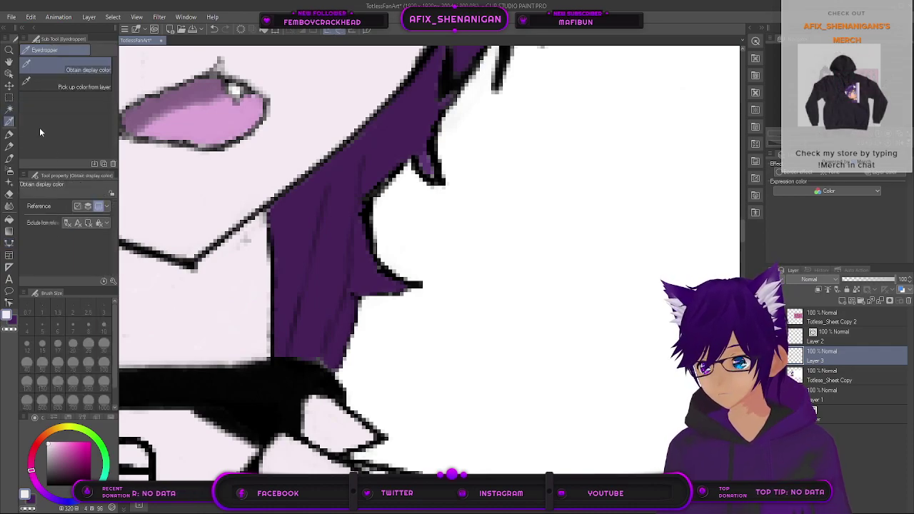
click(9, 159)
drag(222, 277, 307, 272)
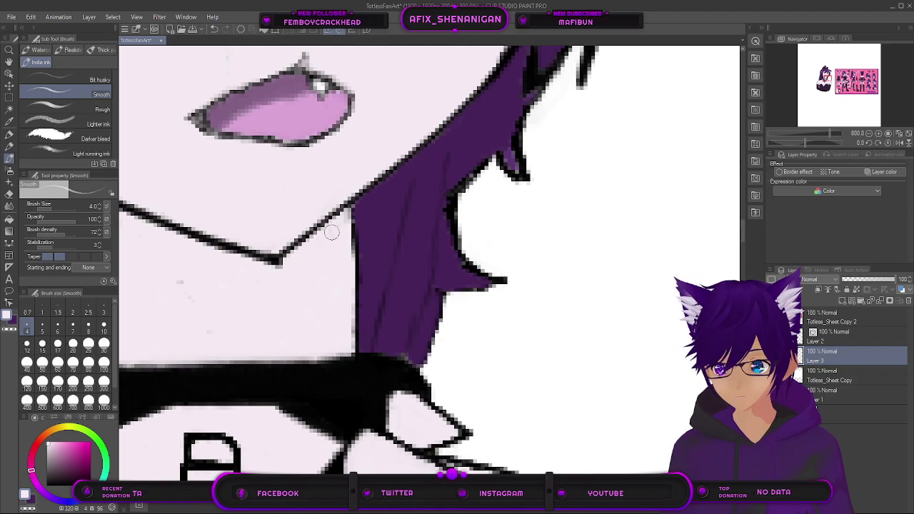
drag(329, 237, 418, 253)
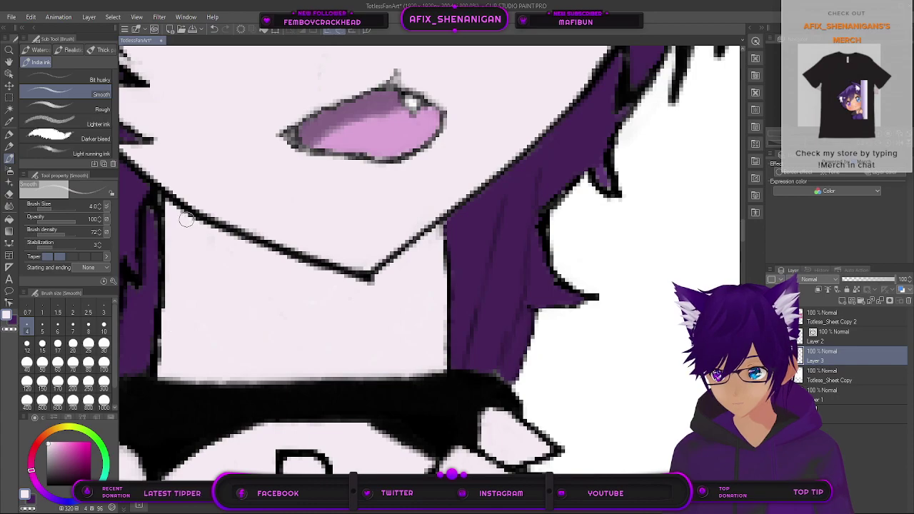
Step: Thin the jaw outline from the blue-eye side's hair lock to the chin in pale skin with the Smooth brush at size 3
scroll(186, 219, down, 10)
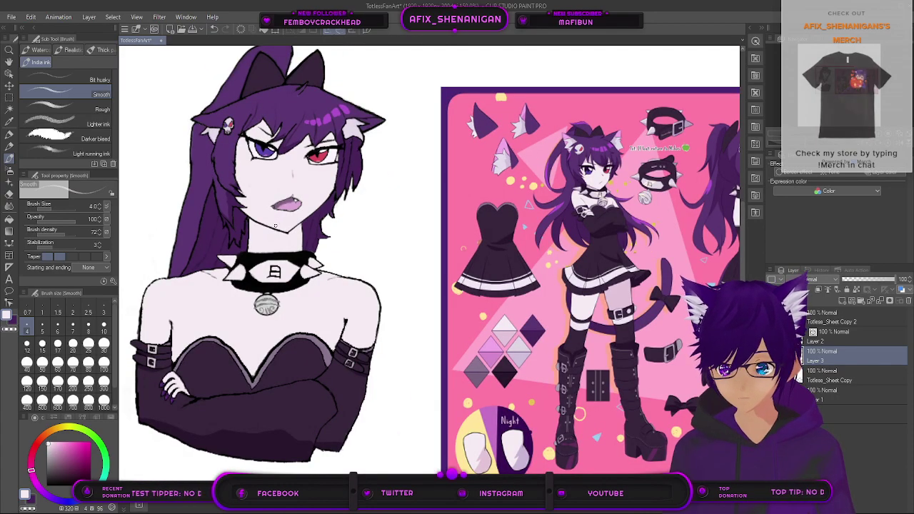
scroll(276, 226, up, 10)
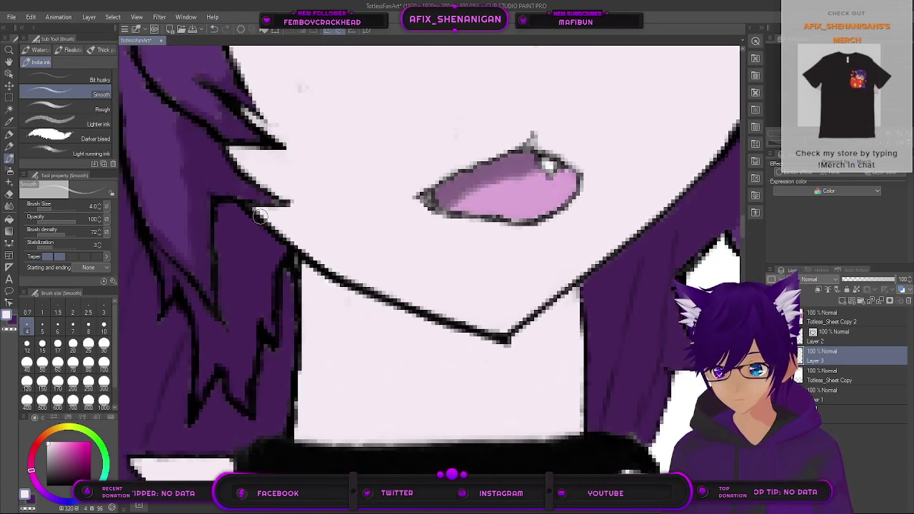
key(bracketleft)
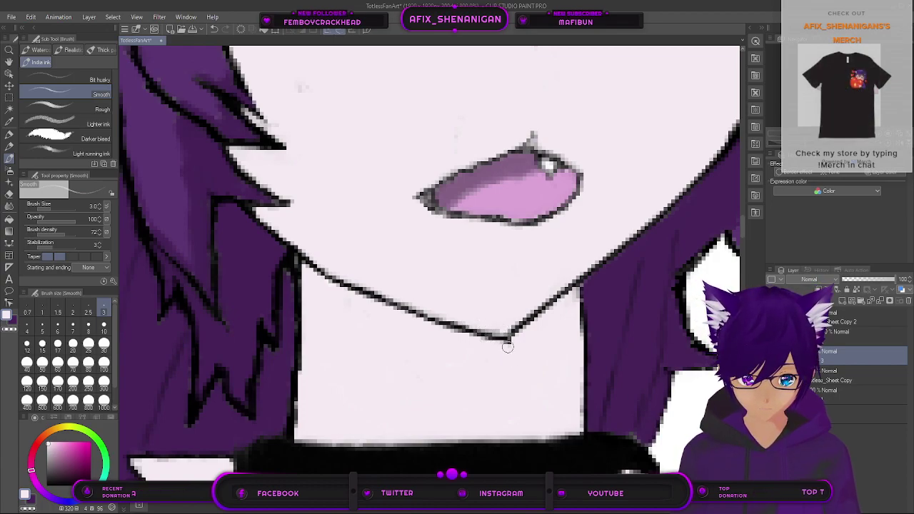
scroll(524, 348, down, 10)
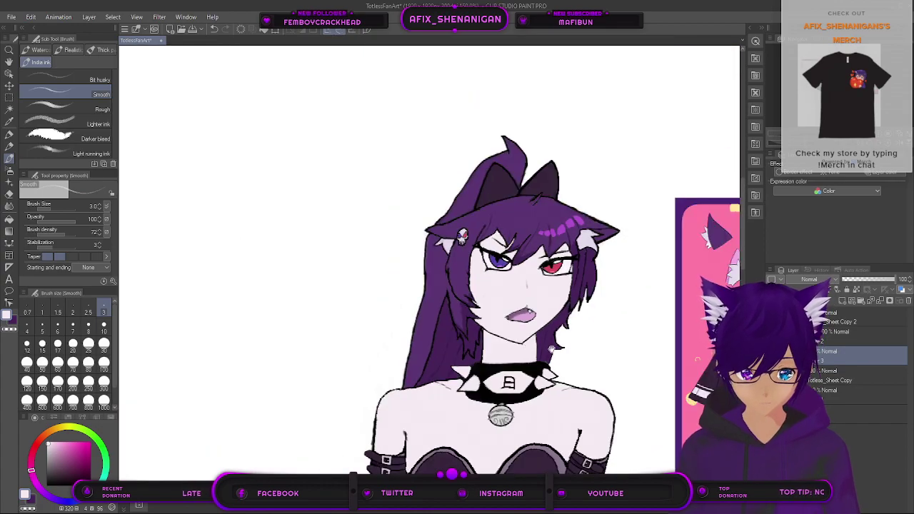
Step: Inspect the chin outline up close and compare the drawing with the reference sheet's poses and expression heads
scroll(540, 354, up, 10)
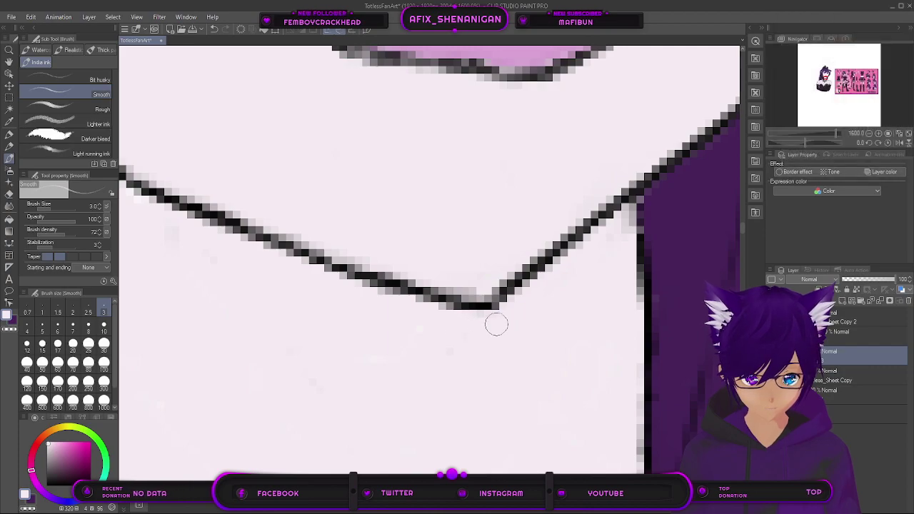
scroll(490, 324, down, 10)
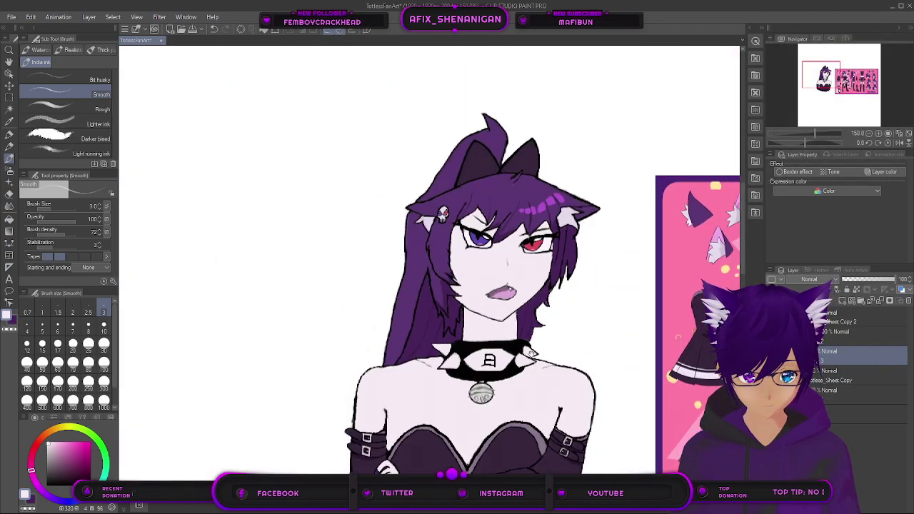
drag(532, 353, 314, 237)
scroll(344, 235, down, 1)
drag(384, 243, 346, 293)
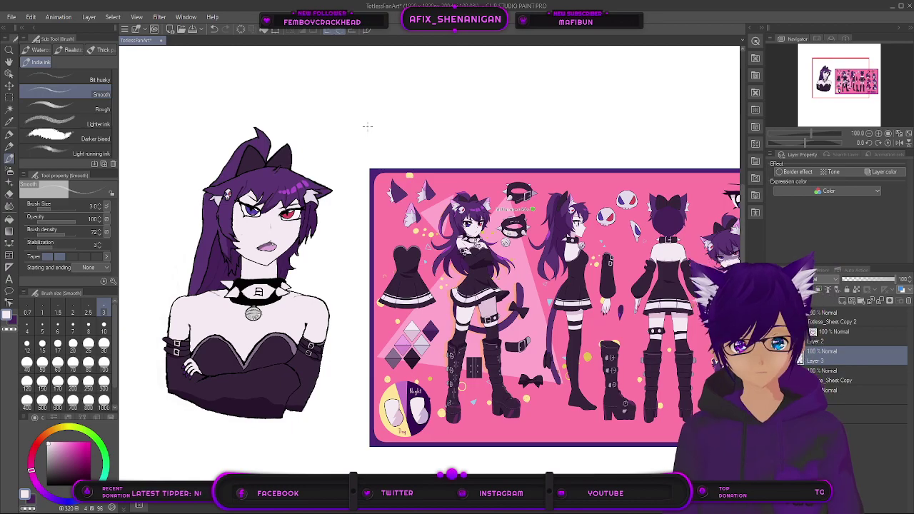
drag(559, 332, 482, 295)
drag(581, 258, 531, 250)
scroll(610, 300, up, 8)
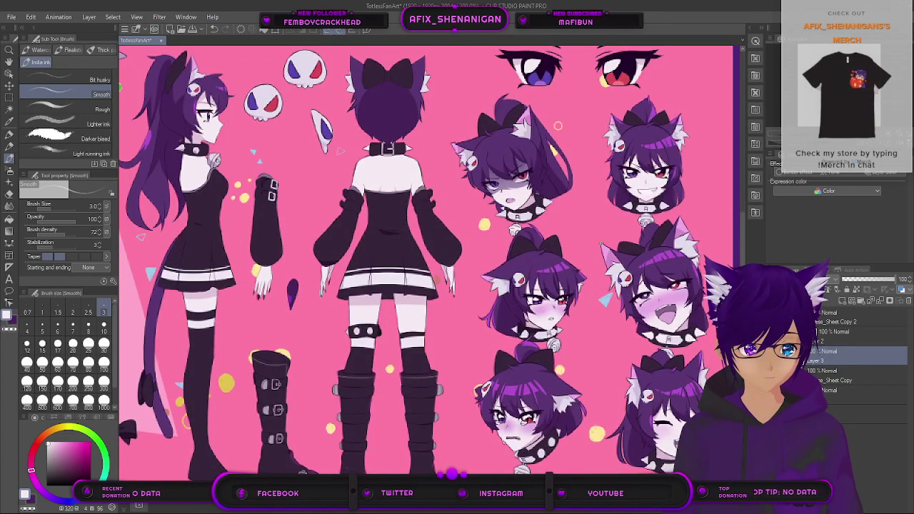
scroll(599, 243, down, 5)
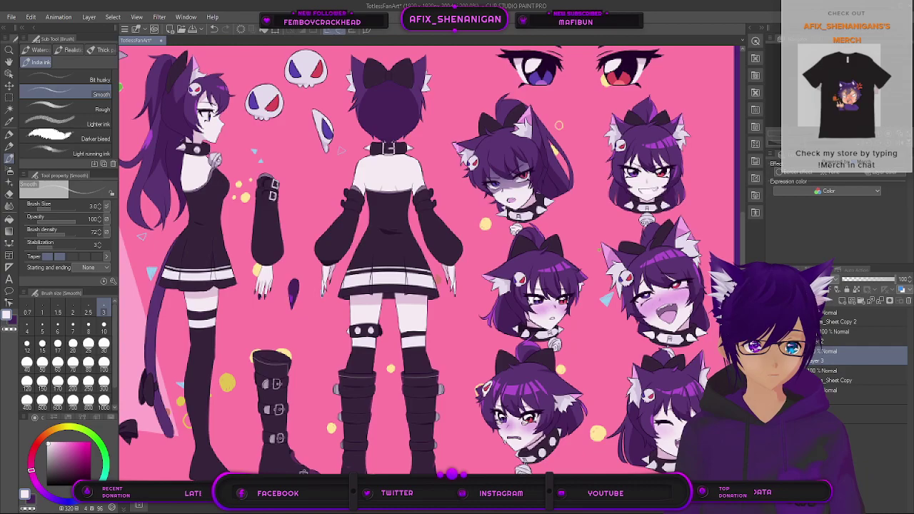
scroll(600, 250, down, 2)
scroll(553, 254, down, 4)
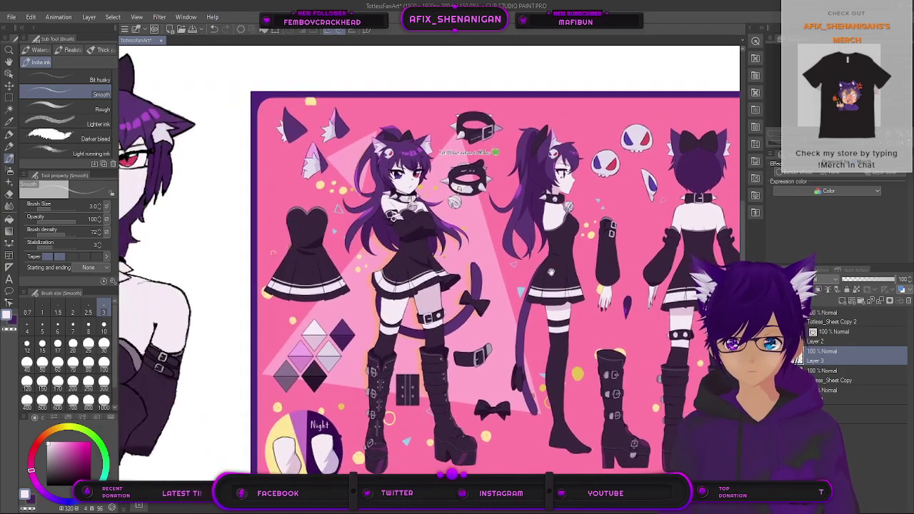
scroll(603, 284, up, 2)
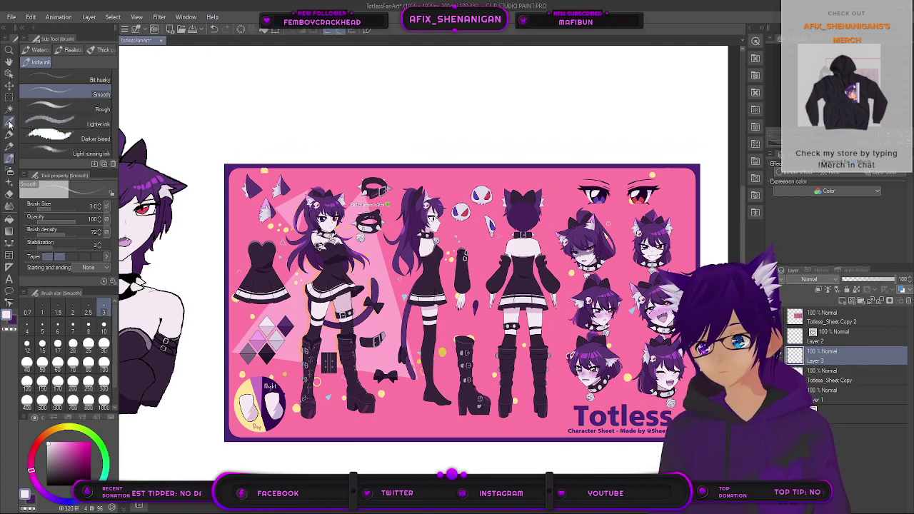
Step: Sample the bright purple hair highlight from the reference sheet's expression heads and ready the Smooth brush for the drawing
click(9, 123)
scroll(646, 207, up, 5)
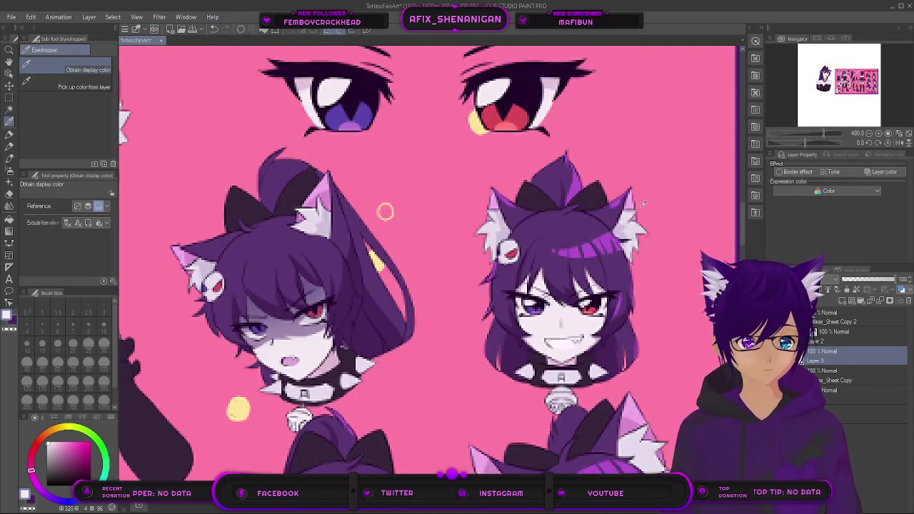
scroll(646, 205, up, 3)
scroll(508, 166, down, 5)
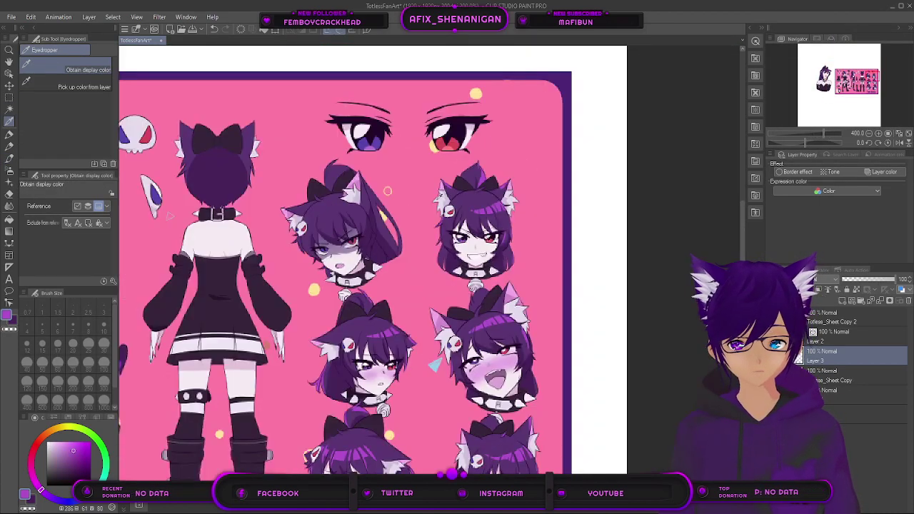
scroll(330, 250, up, 2)
mouse_move(330, 251)
mouse_down()
mouse_move(622, 265)
mouse_move(711, 303)
mouse_up()
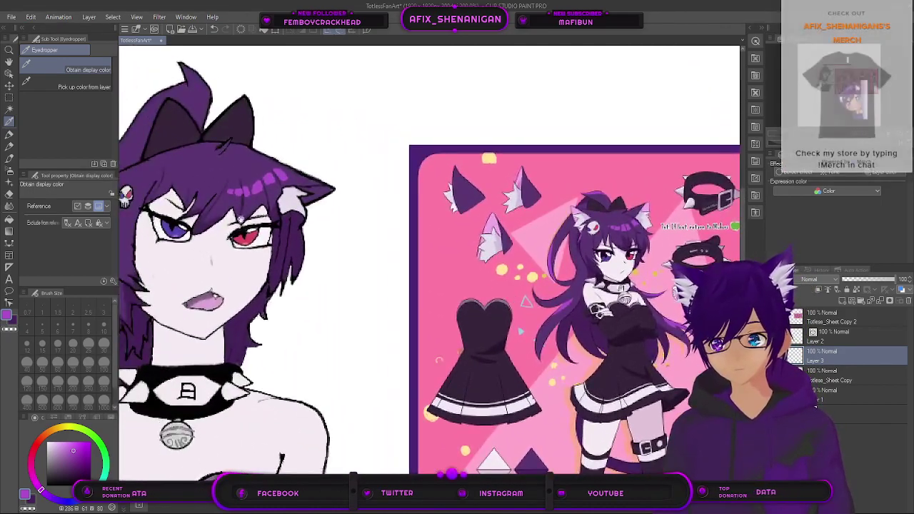
click(9, 161)
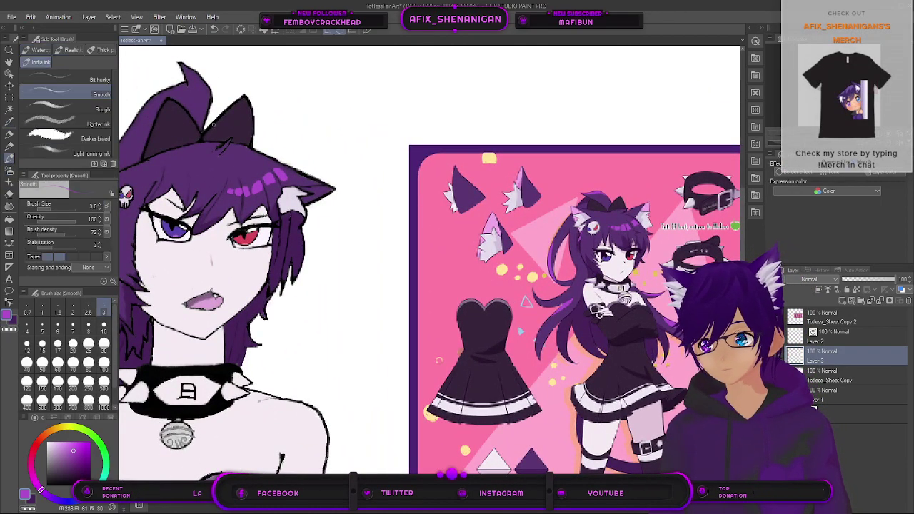
Step: Paint a bright purple highlight along the red-eye side edge of the raised ponytail tuft with the Smooth brush at size 3
scroll(203, 113, down, 3)
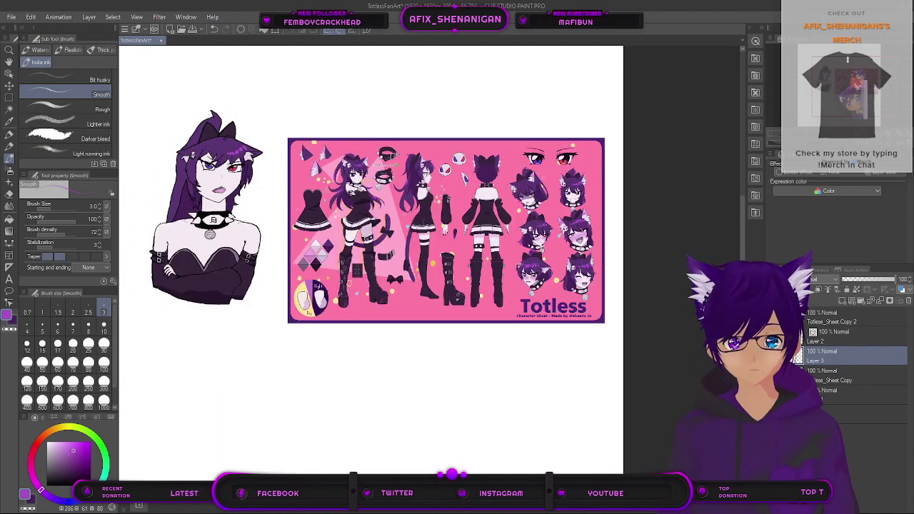
scroll(590, 181, up, 2)
drag(208, 171, 504, 190)
mouse_move(118, 171)
mouse_down()
mouse_move(327, 182)
mouse_move(223, 160)
mouse_move(102, 157)
mouse_move(136, 155)
mouse_move(124, 156)
mouse_up()
drag(207, 153, 452, 259)
scroll(371, 176, up, 3)
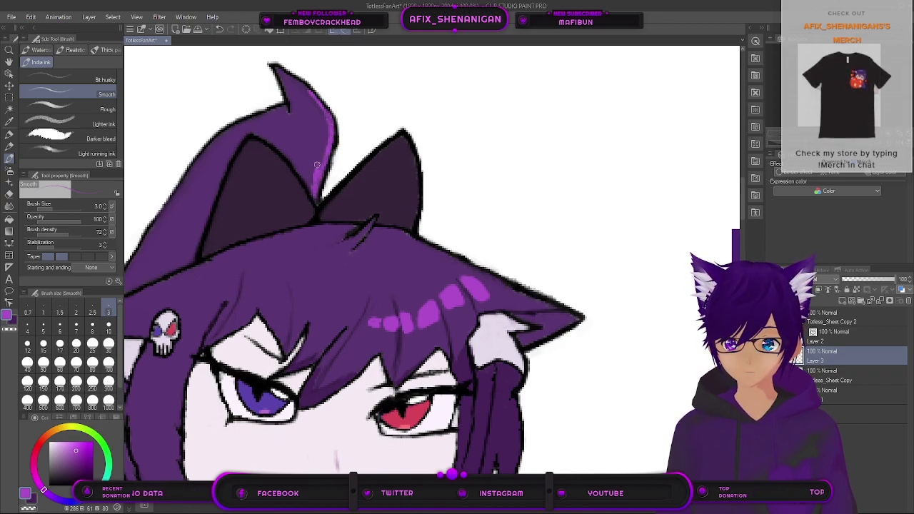
drag(321, 150, 318, 168)
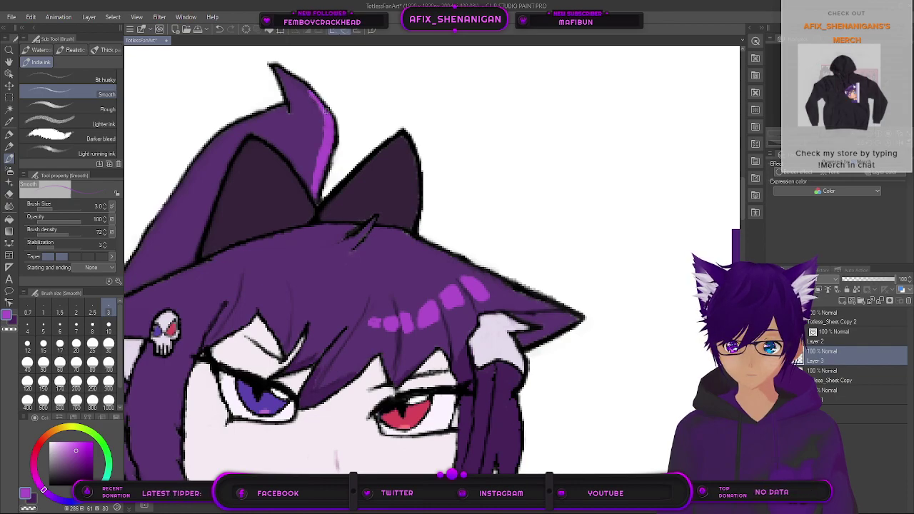
Step: Extend the bright purple highlight up to the ponytail tuft's tip and widen it with the Smooth brush at size 4
scroll(335, 124, down, 4)
drag(583, 304, 310, 247)
scroll(312, 167, down, 2)
scroll(312, 167, up, 6)
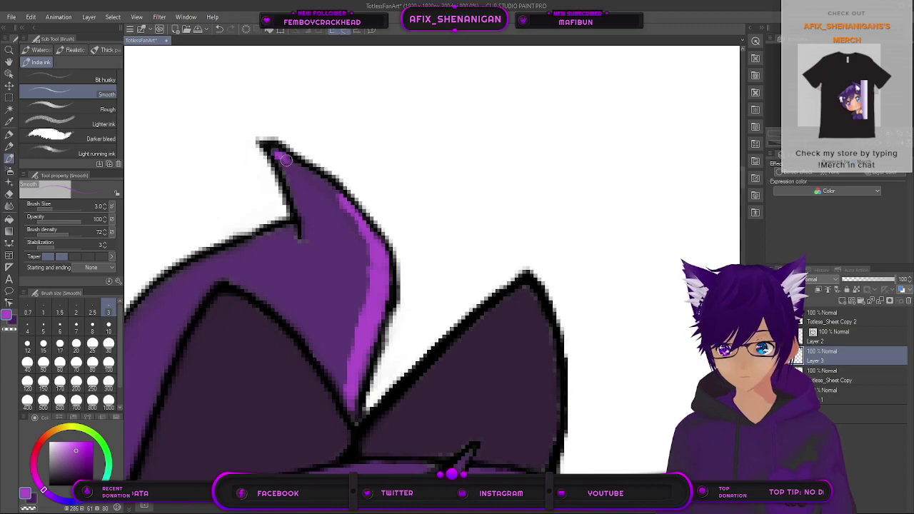
mouse_move(289, 162)
mouse_down()
mouse_move(335, 191)
mouse_move(372, 259)
mouse_move(360, 245)
mouse_move(372, 290)
mouse_move(362, 262)
mouse_move(371, 289)
mouse_move(346, 390)
mouse_move(364, 289)
mouse_up()
key(bracketright)
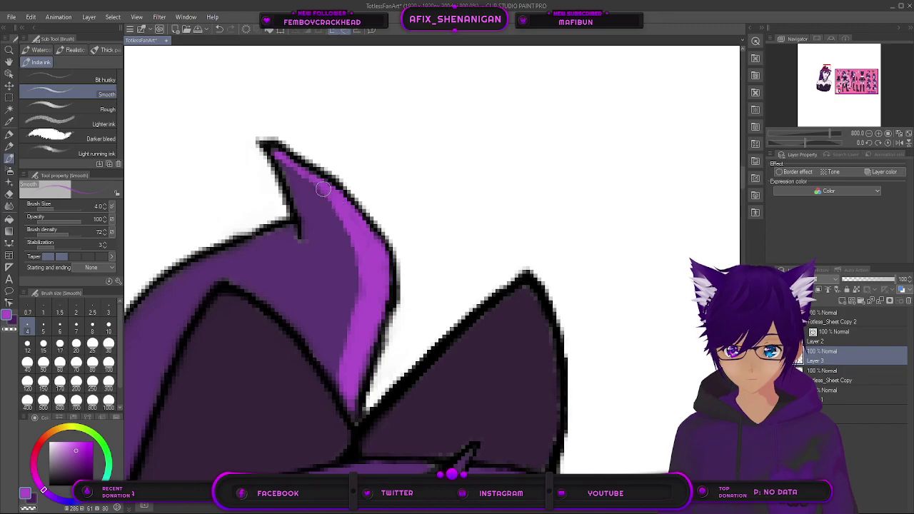
Step: Compare the ponytail highlight with the hair shading on the reference sheet's back view and expression heads
scroll(357, 218, down, 8)
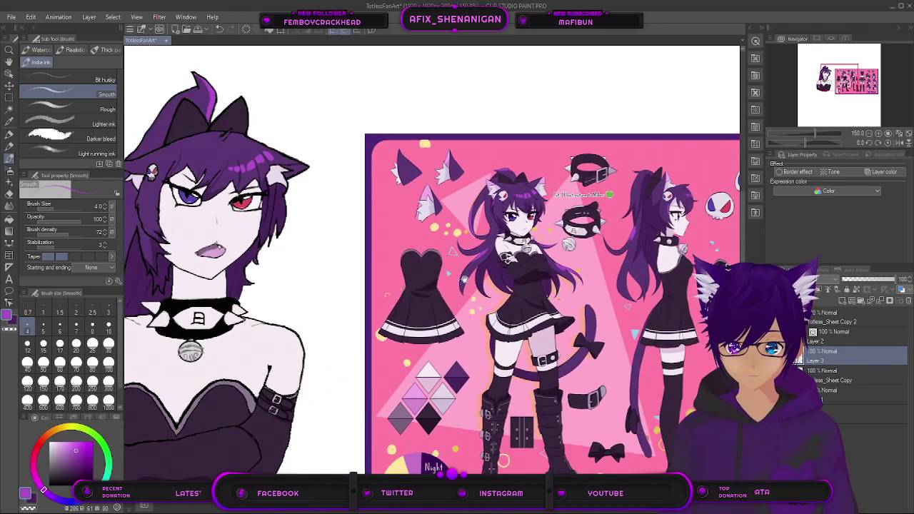
drag(464, 280, 269, 222)
drag(720, 187, 547, 195)
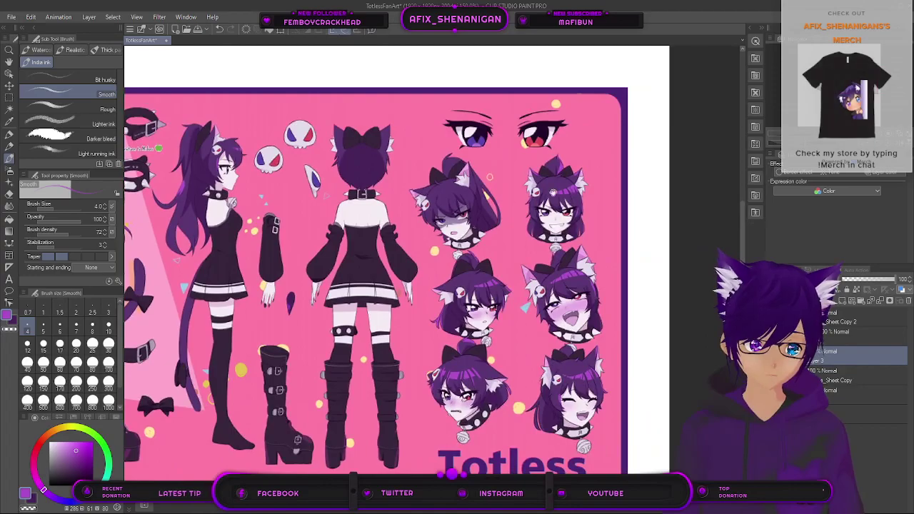
scroll(569, 181, up, 1)
scroll(569, 181, up, 2)
drag(223, 218, 574, 249)
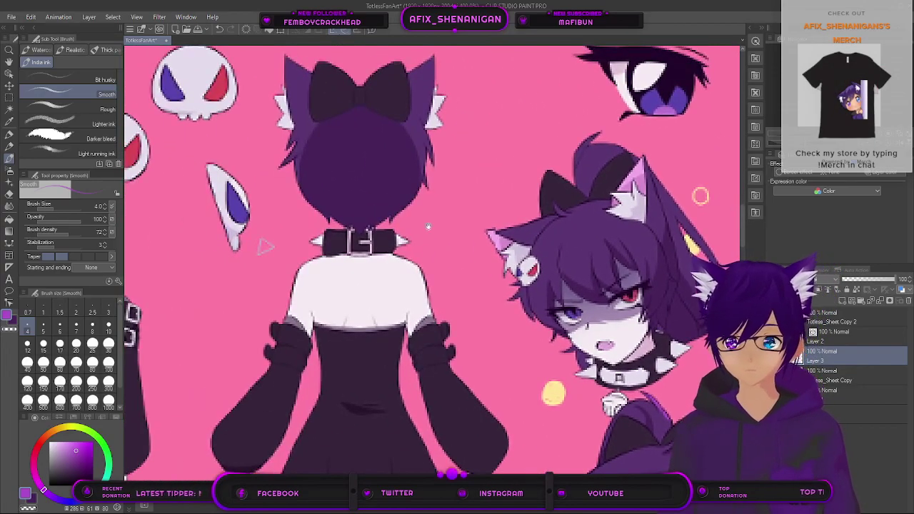
scroll(272, 202, down, 2)
scroll(273, 202, down, 1)
drag(275, 206, 594, 191)
drag(201, 272, 510, 250)
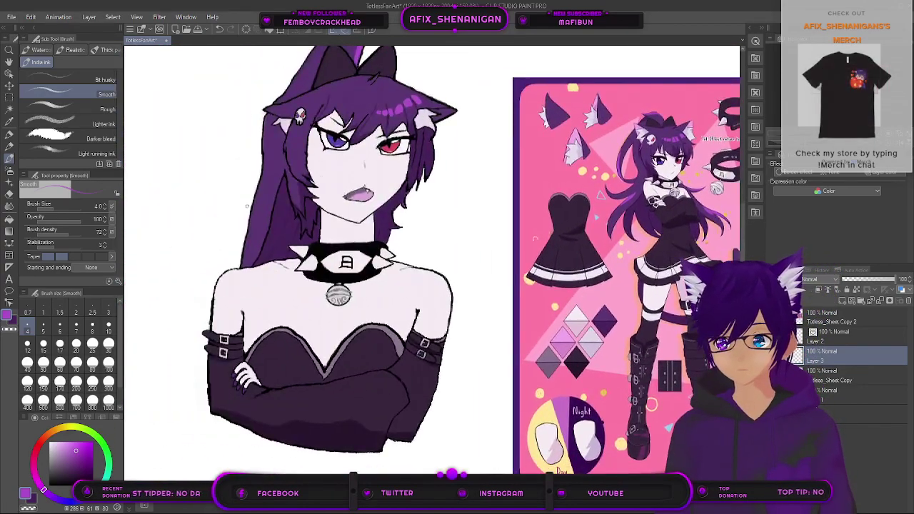
Step: Sample the dark purple from the hair and start shading the ponytail tuft beside its highlight with the Smooth brush at size 4
click(9, 121)
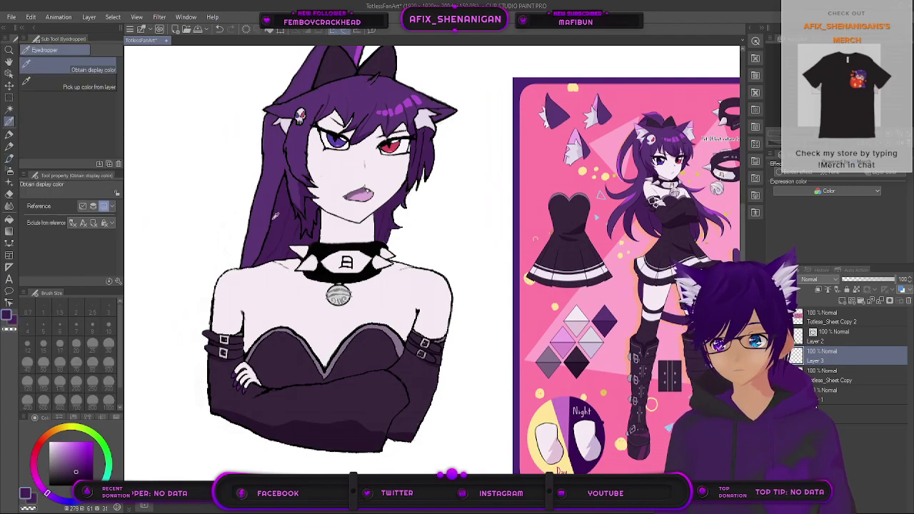
click(10, 159)
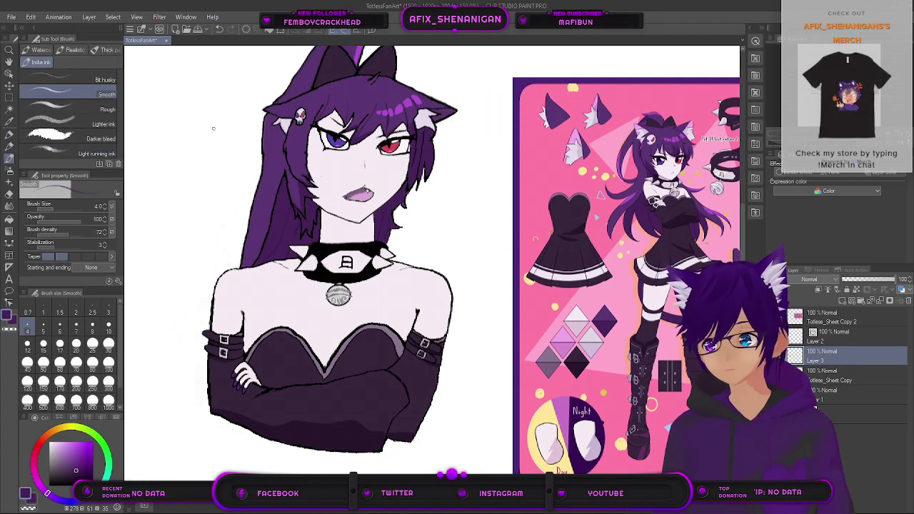
drag(356, 75, 349, 119)
scroll(350, 120, up, 6)
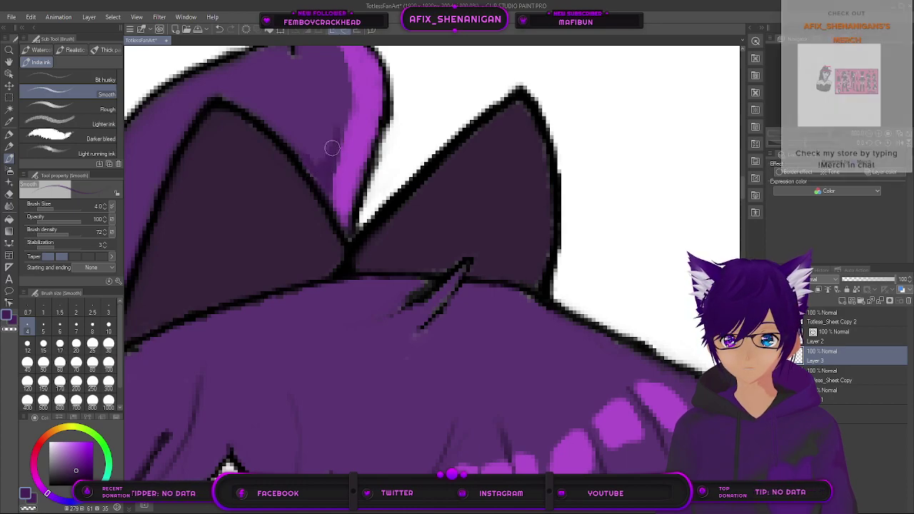
Step: Check the reference sheet and extend the dark purple shading beside the ponytail tuft's highlight
scroll(350, 161, down, 7)
drag(573, 295, 279, 255)
drag(525, 289, 284, 281)
mouse_move(136, 221)
mouse_down()
mouse_move(258, 214)
mouse_move(508, 248)
mouse_up()
scroll(224, 270, up, 4)
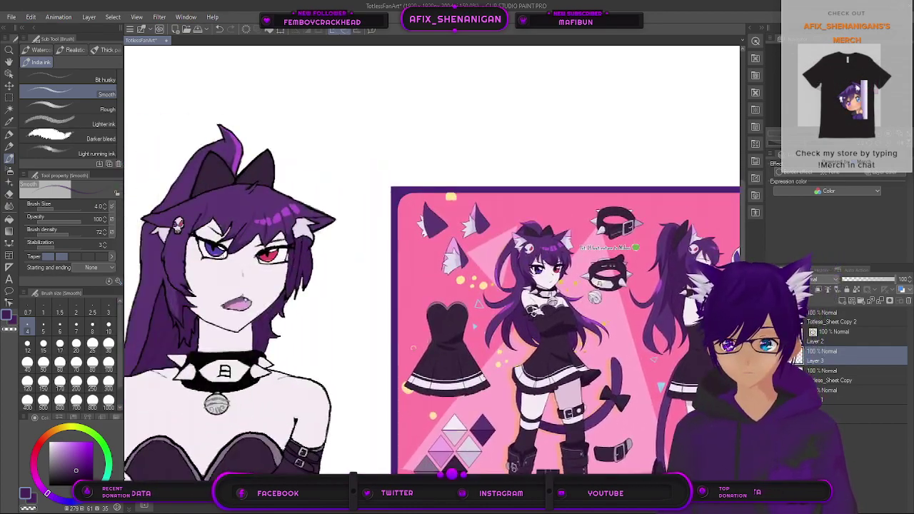
scroll(224, 270, up, 4)
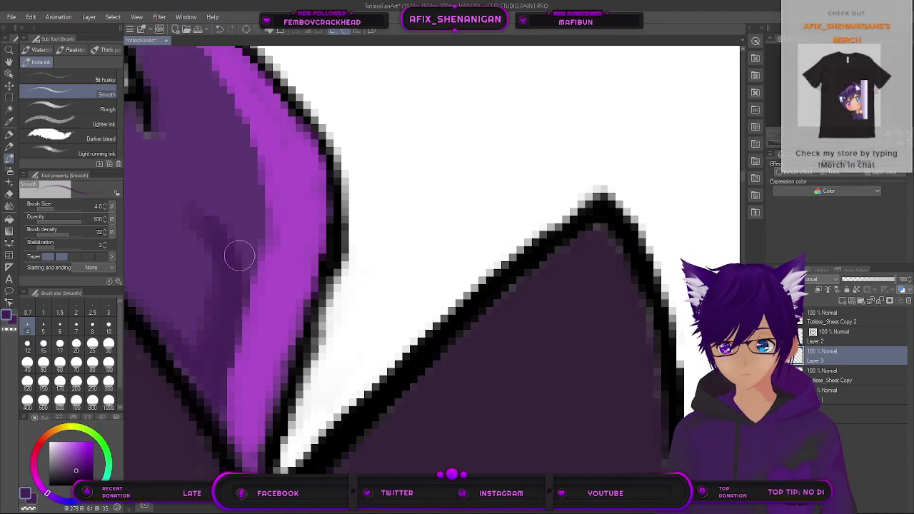
Step: Examine where hair highlights and shadows fall on the reference sheet's figures and expression heads against the drawing
scroll(230, 329, down, 6)
drag(340, 416, 369, 220)
scroll(365, 267, down, 1)
scroll(336, 293, down, 3)
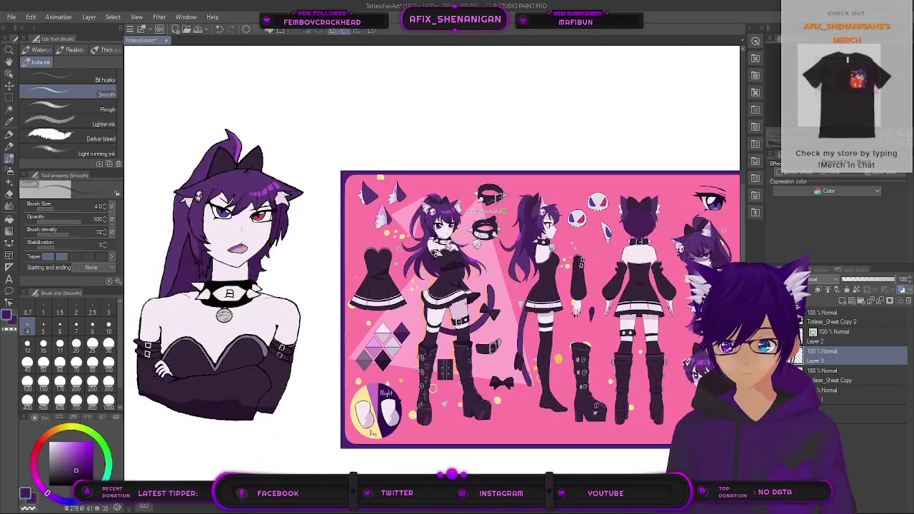
drag(565, 317, 368, 267)
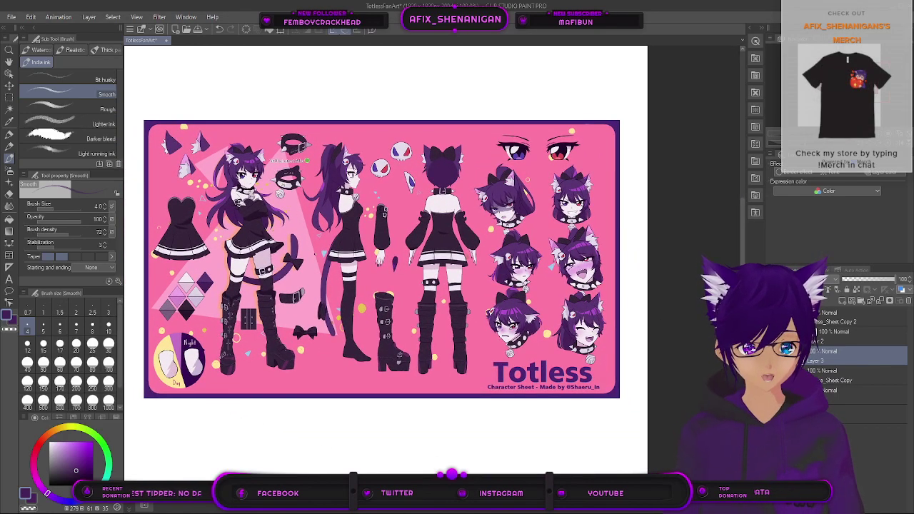
scroll(566, 210, up, 6)
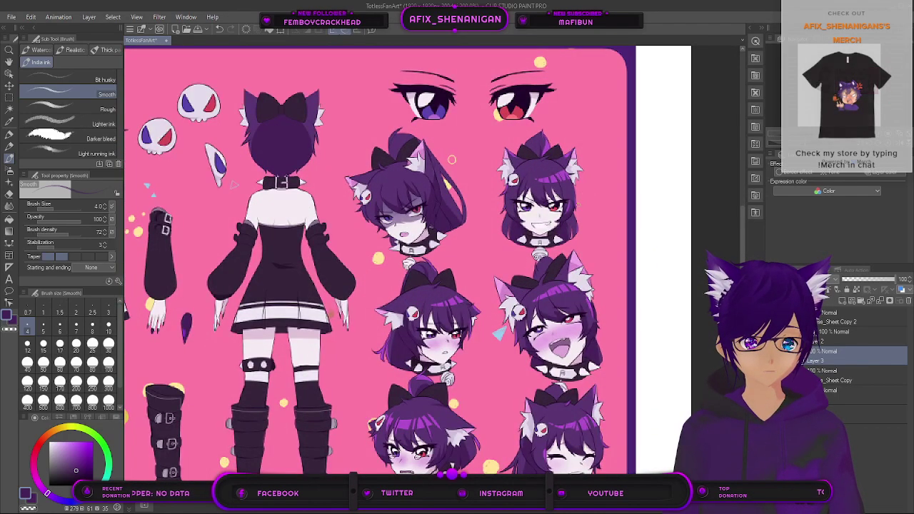
scroll(526, 208, down, 3)
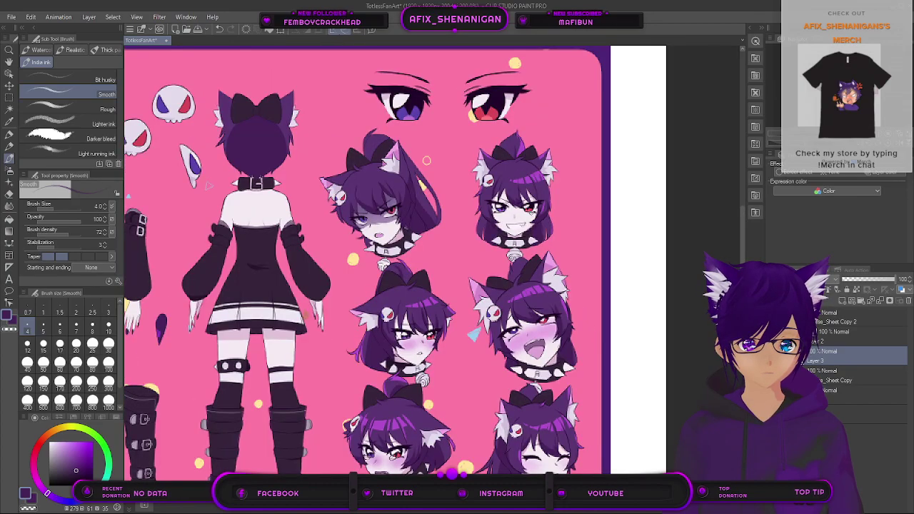
scroll(532, 211, down, 1)
drag(247, 350, 602, 269)
mouse_move(177, 283)
mouse_down()
mouse_move(465, 335)
mouse_move(209, 350)
mouse_up()
drag(499, 311, 214, 338)
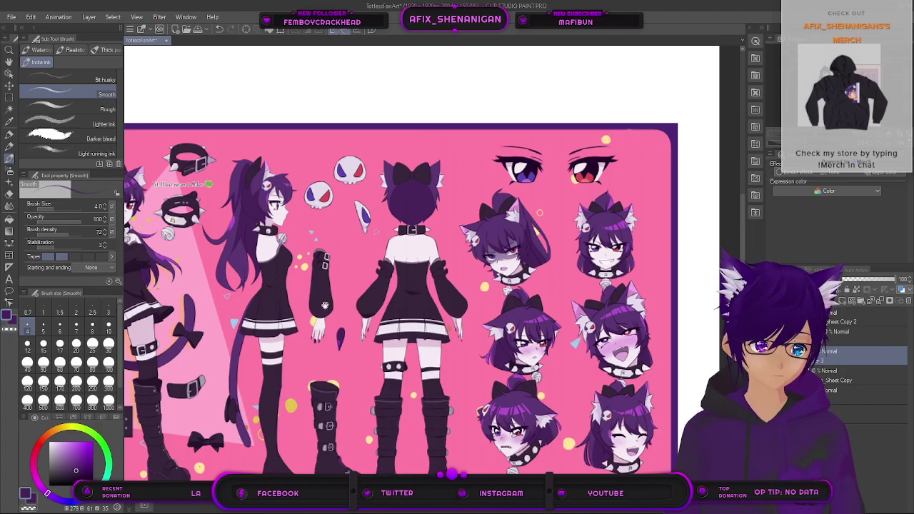
drag(349, 303, 689, 272)
mouse_move(257, 247)
mouse_down()
mouse_move(373, 250)
mouse_move(214, 271)
mouse_move(348, 312)
mouse_up()
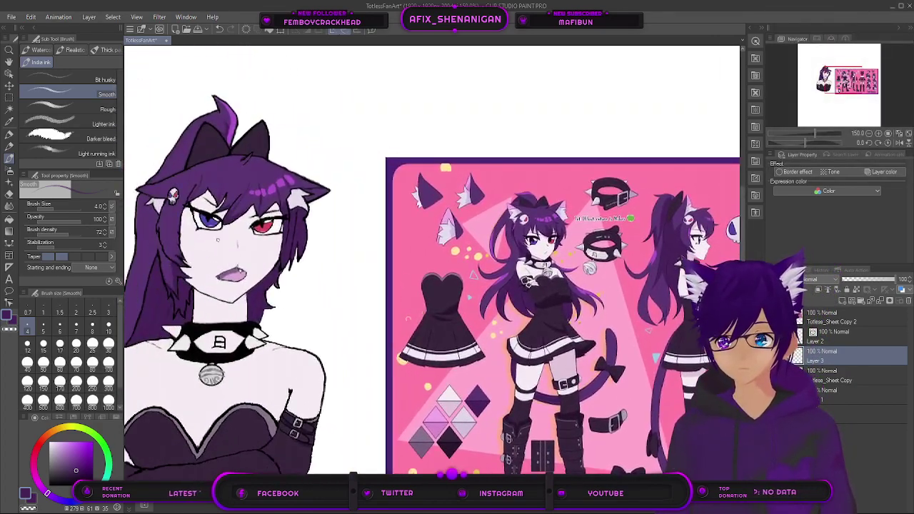
Step: Sample the bright purple from the fringe highlight and paint a streak on the hair lock beside the red eye at size 4
click(9, 122)
click(284, 179)
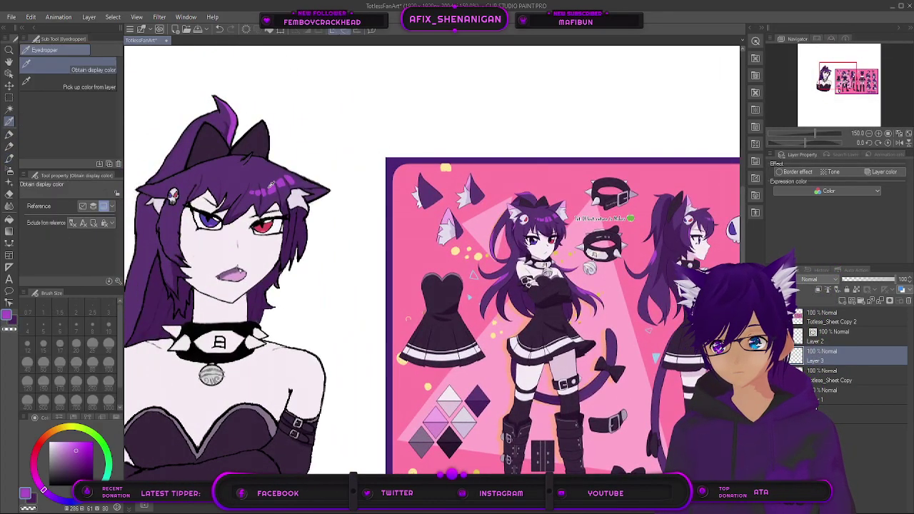
click(10, 160)
scroll(298, 246, up, 2)
drag(199, 180, 279, 248)
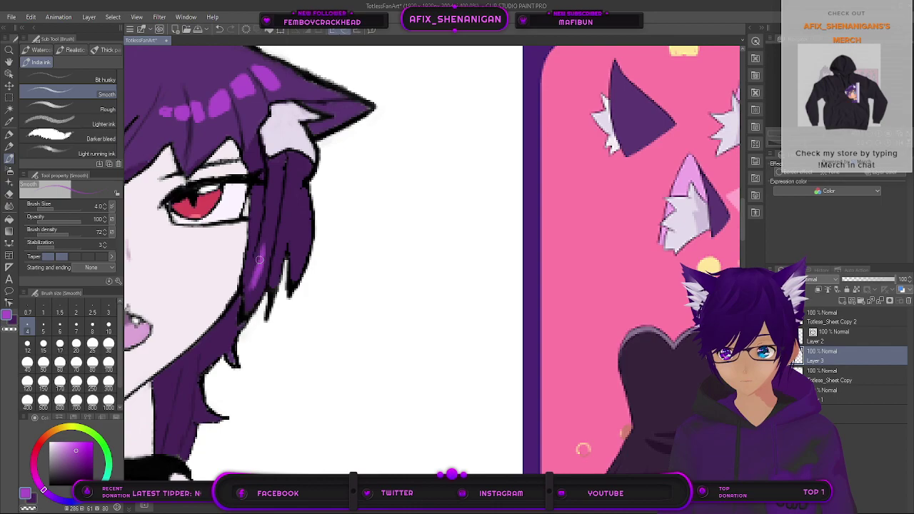
Step: Extend the lower and upper ends of the bright purple streak beside the red eye with the Darker pencil at size 0.7
scroll(257, 274, down, 4)
drag(516, 322, 499, 272)
scroll(321, 222, up, 2)
drag(183, 254, 303, 262)
scroll(307, 246, up, 6)
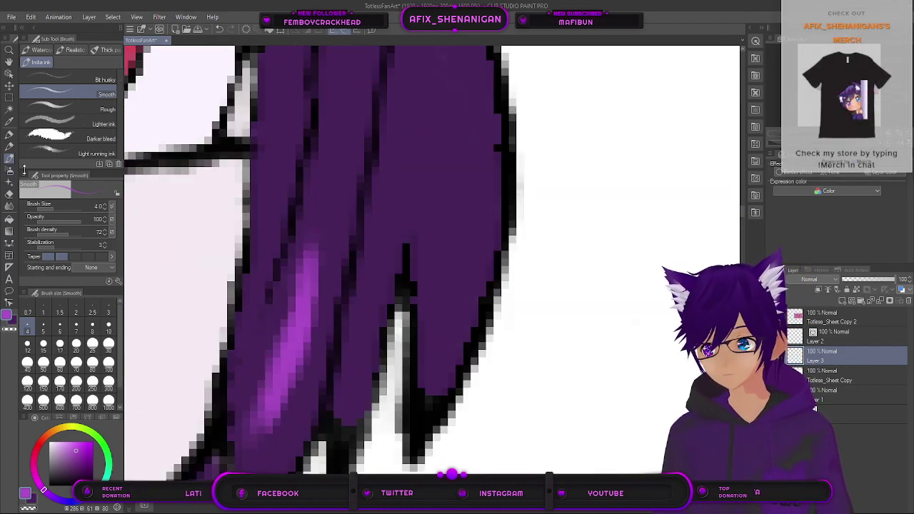
click(9, 147)
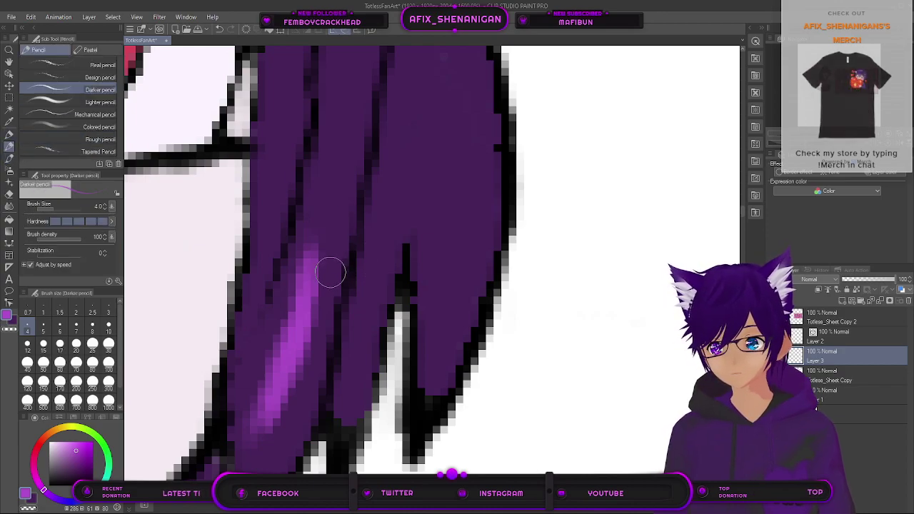
key(bracketleft)
key(bracketleft)
key(bracketleft)
key(bracketleft)
key(bracketleft)
key(bracketleft)
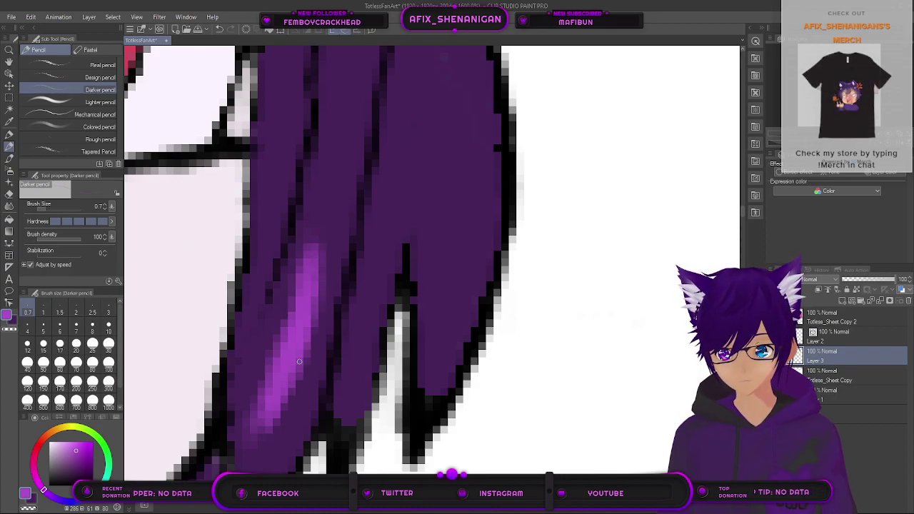
mouse_move(267, 419)
mouse_down()
mouse_move(247, 434)
mouse_move(262, 391)
mouse_up()
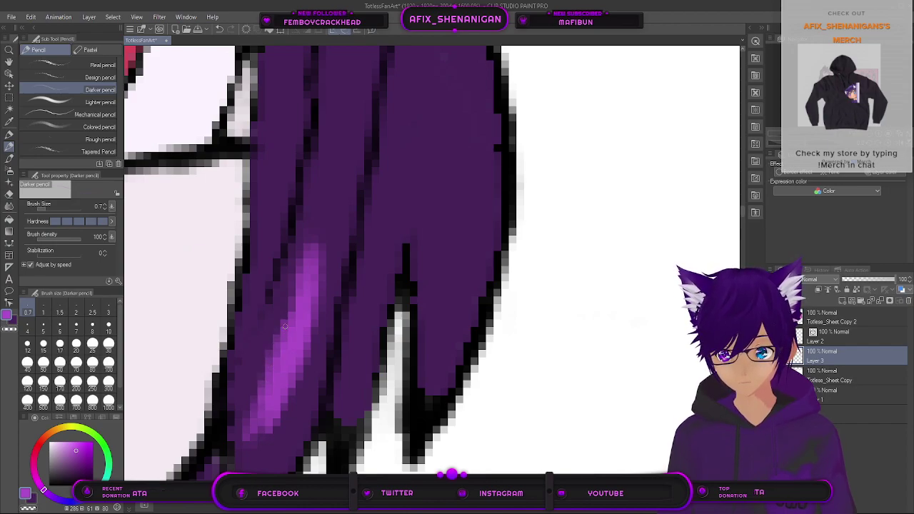
drag(312, 249, 315, 234)
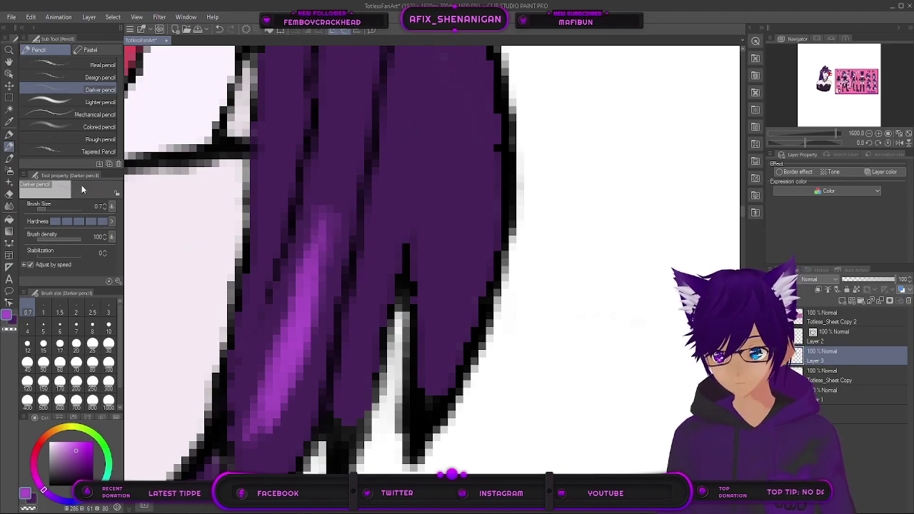
click(95, 114)
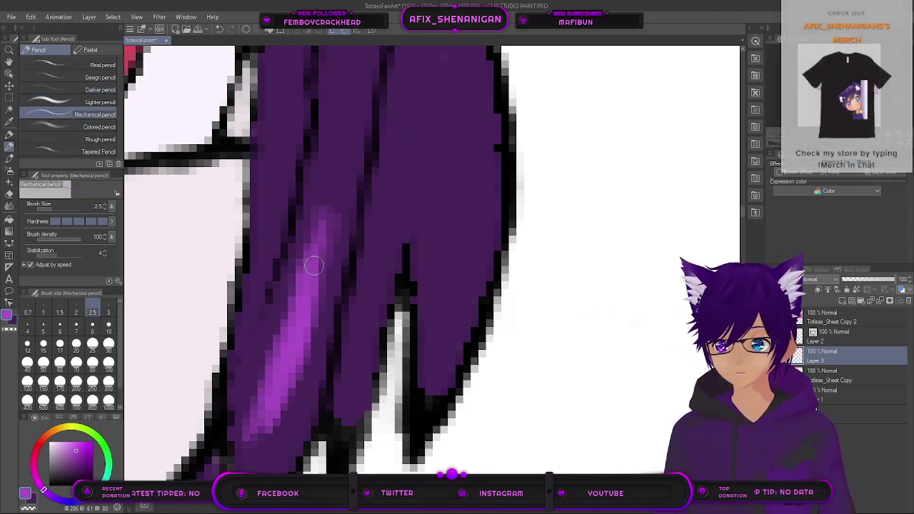
key(bracketleft)
key(bracketleft)
key(bracketleft)
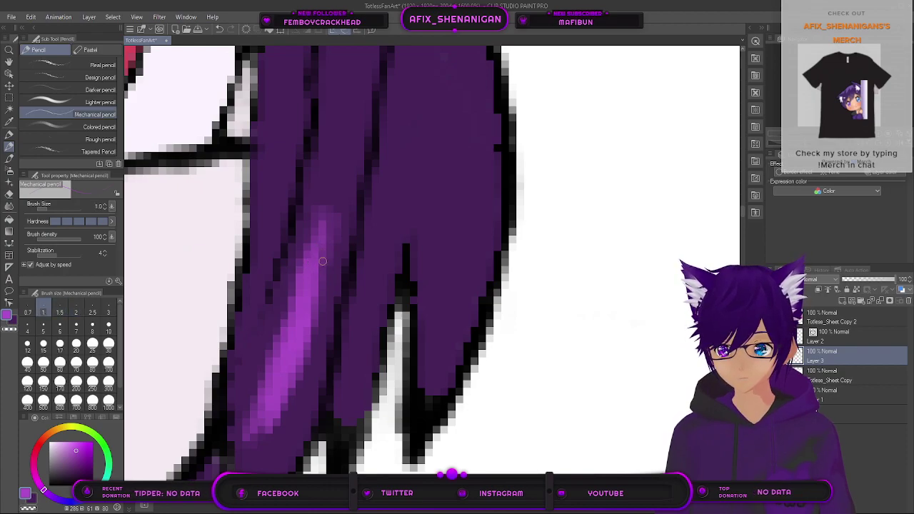
click(10, 159)
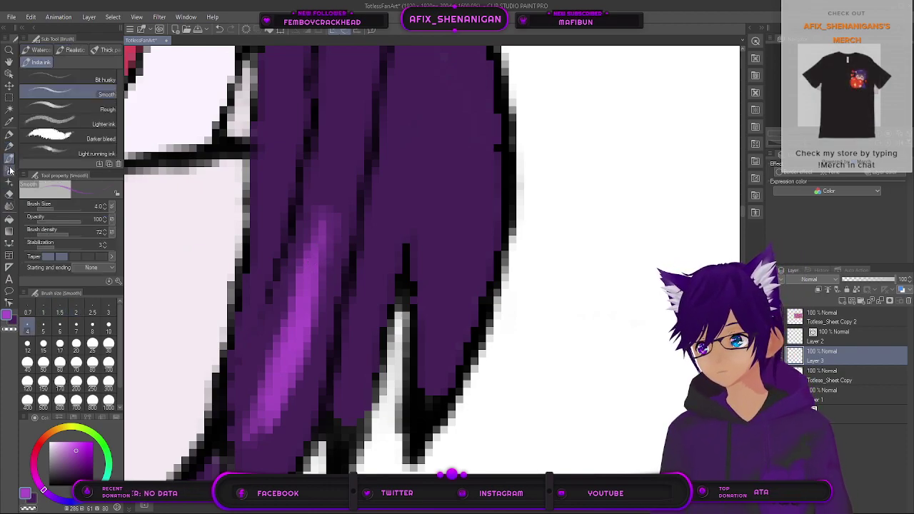
Step: Try brightening the upper part of the hair lock's streak with the Highlight airbrush at size 2, and undo the strokes
click(9, 170)
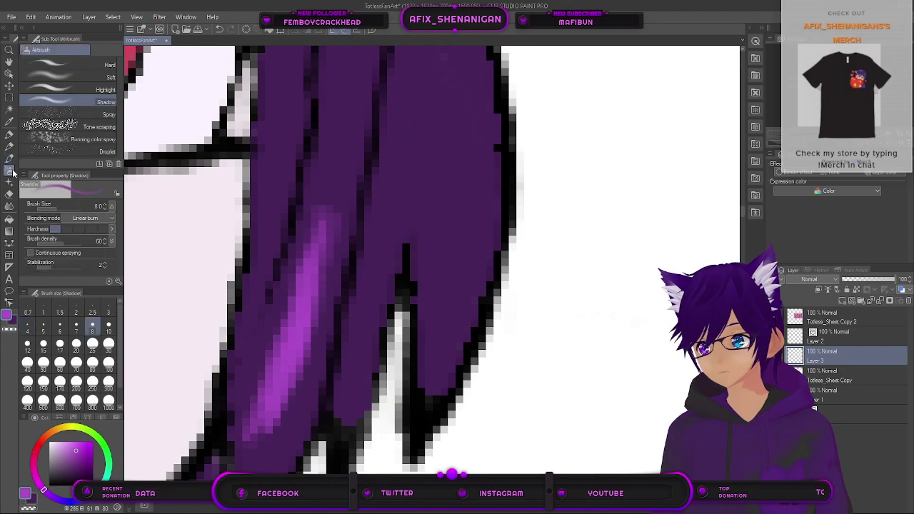
click(96, 90)
key(bracketleft)
key(bracketleft)
key(bracketleft)
key(bracketleft)
key(bracketleft)
key(bracketleft)
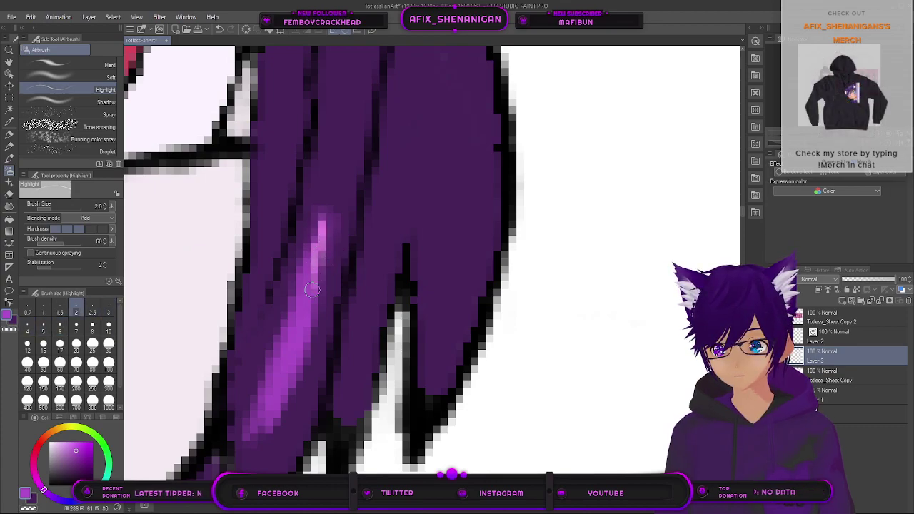
drag(312, 288, 300, 315)
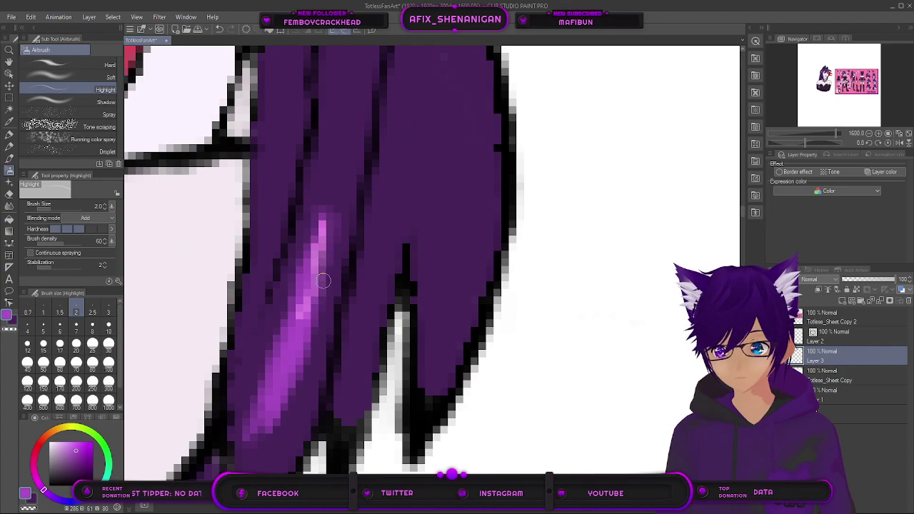
drag(314, 295, 305, 323)
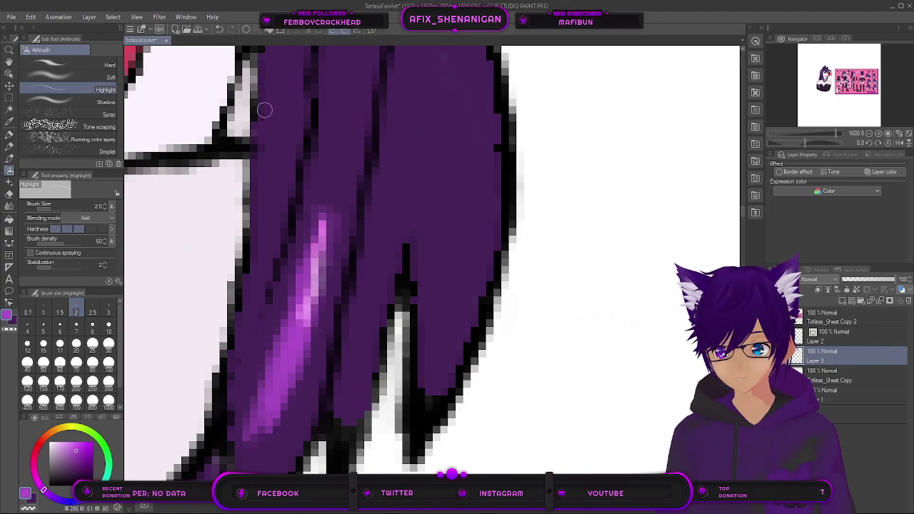
click(218, 29)
click(219, 29)
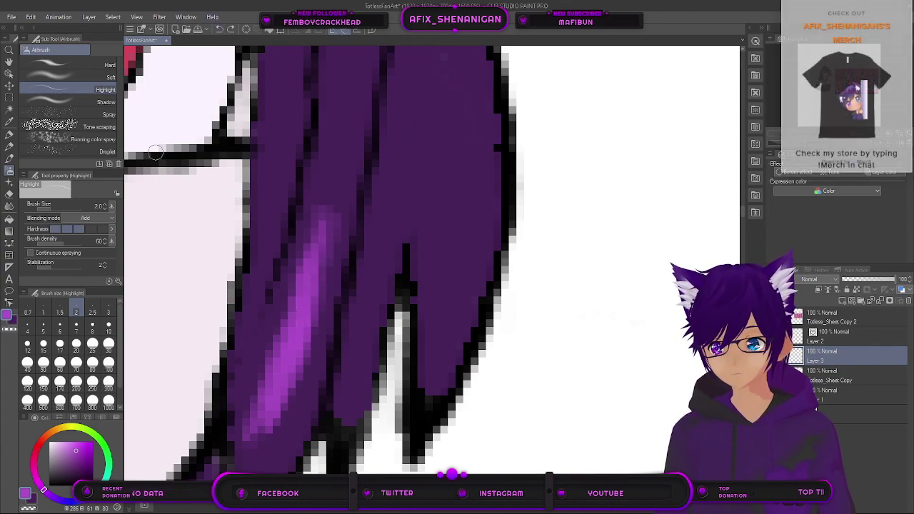
Step: Try the Shadow airbrush at size 3 on the upper end of the purple streak, and undo the stroke
click(87, 104)
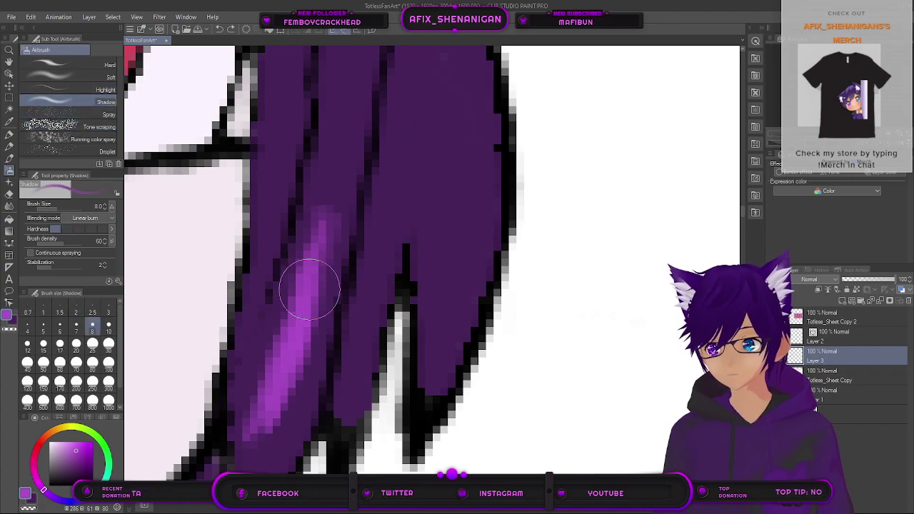
key(bracketleft)
key(bracketleft)
key(bracketleft)
key(bracketleft)
key(bracketleft)
drag(315, 270, 315, 246)
click(220, 31)
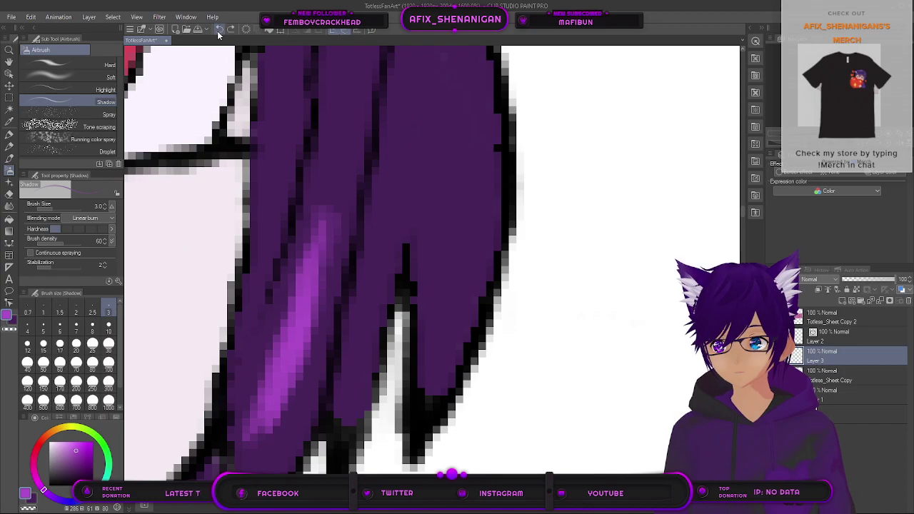
Step: Switch to the Soft airbrush and reduce its size to 2.5 for working on the upper end of the purple streak
click(77, 78)
key(bracketleft)
key(bracketleft)
key(bracketleft)
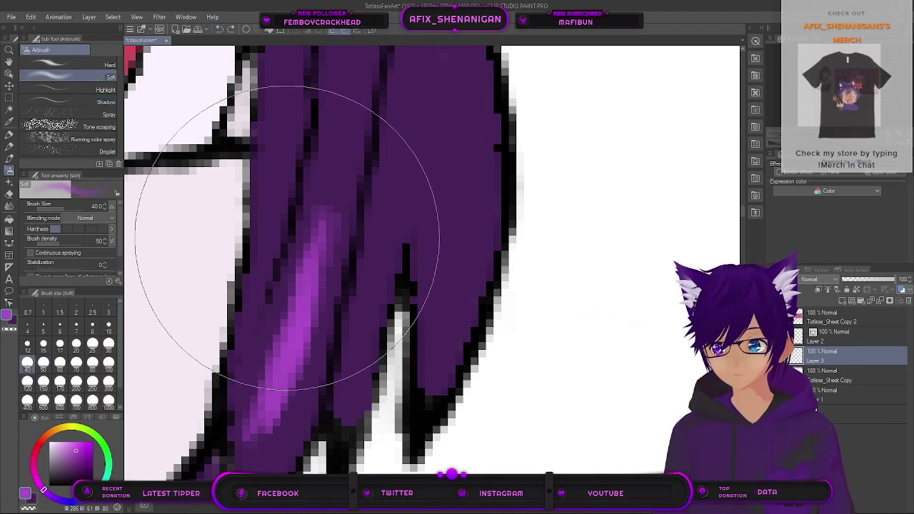
key(bracketleft)
key(bracketleft)
key(bracketleft)
key(bracketleft)
key(bracketleft)
key(bracketleft)
key(bracketleft)
key(bracketleft)
key(bracketleft)
key(bracketleft)
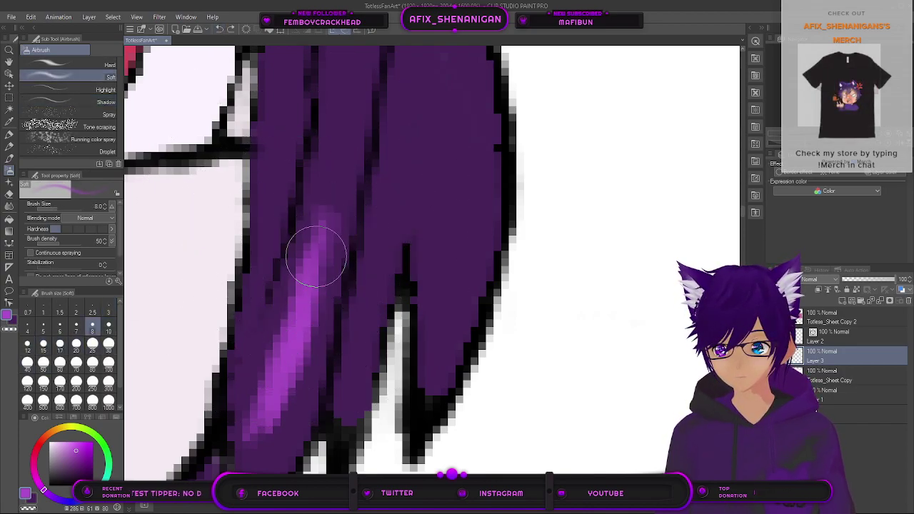
key(bracketleft)
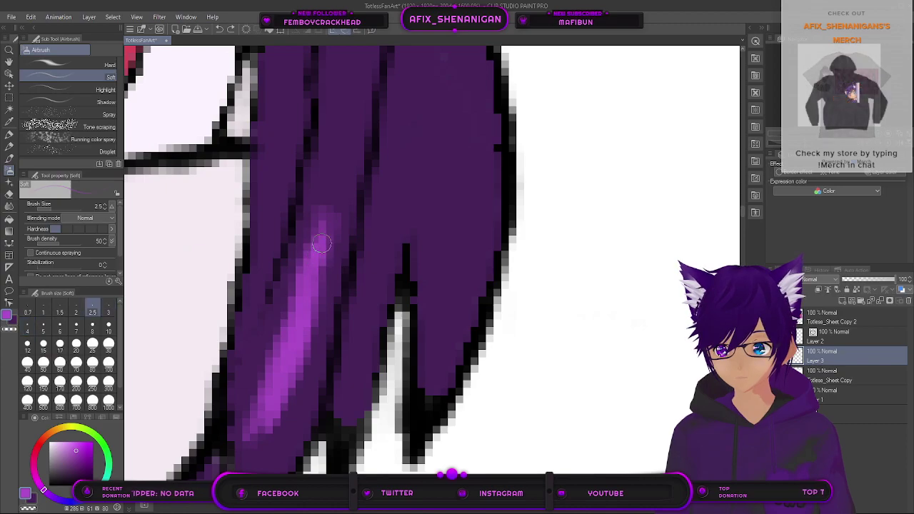
Step: Airbrush a bright purple highlight along the hair strand beside the face with the Soft airbrush at size 2.5
drag(323, 238, 317, 252)
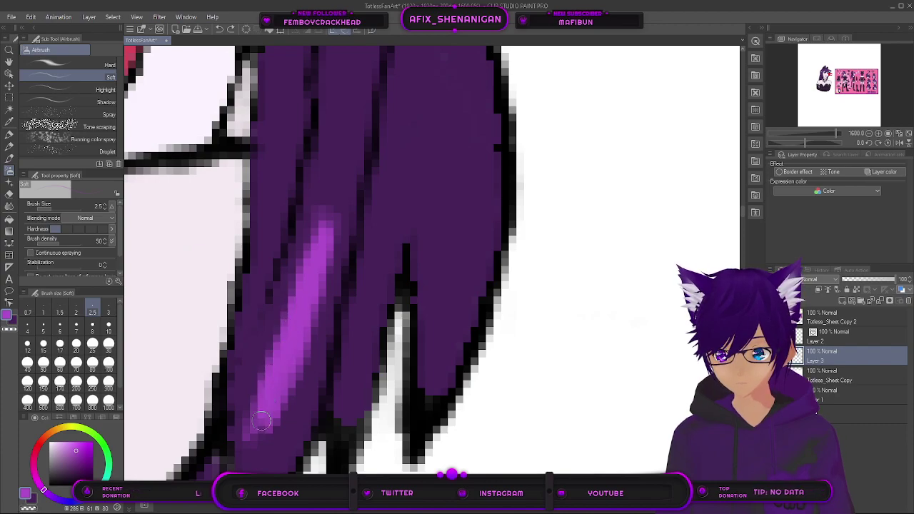
drag(294, 342, 327, 188)
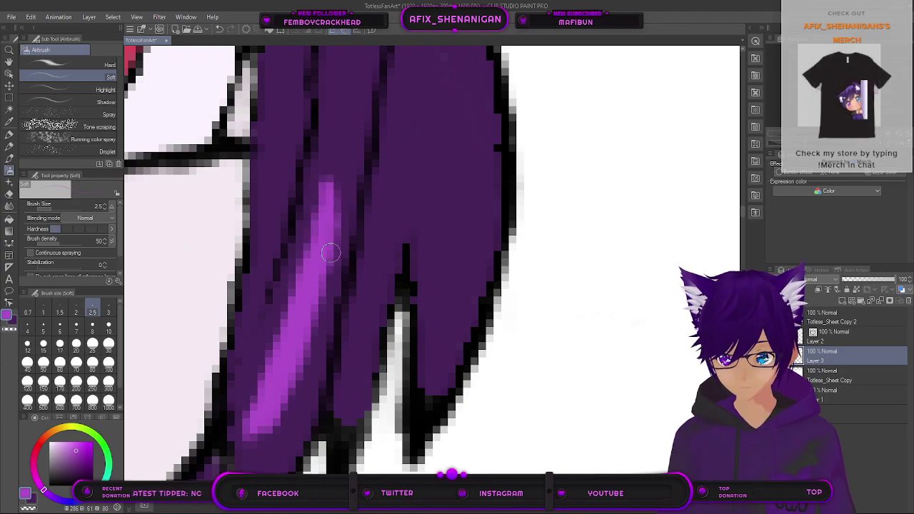
Step: Taper the lower end of the strand's highlight with dark purple at brush size 3, using the character sheet's hair as reference
key(bracketright)
scroll(339, 238, down, 2)
scroll(339, 237, down, 4)
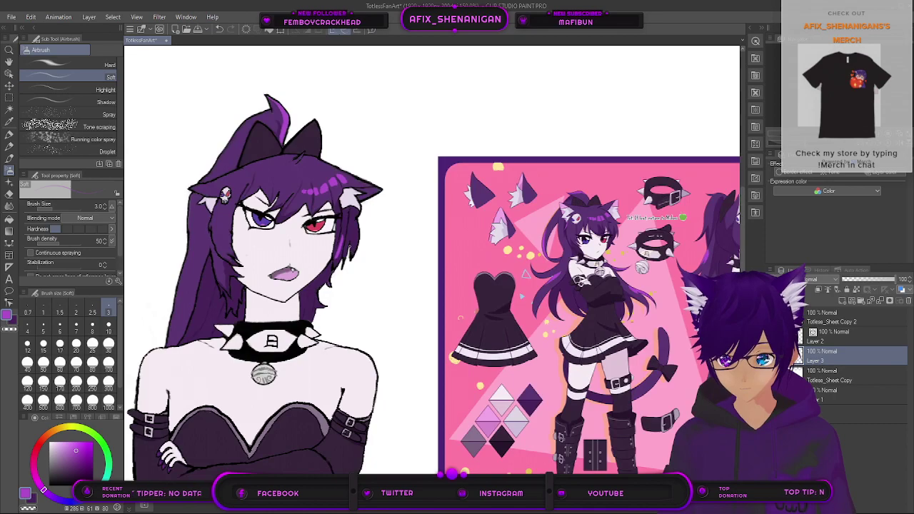
scroll(382, 259, down, 1)
drag(462, 267, 239, 234)
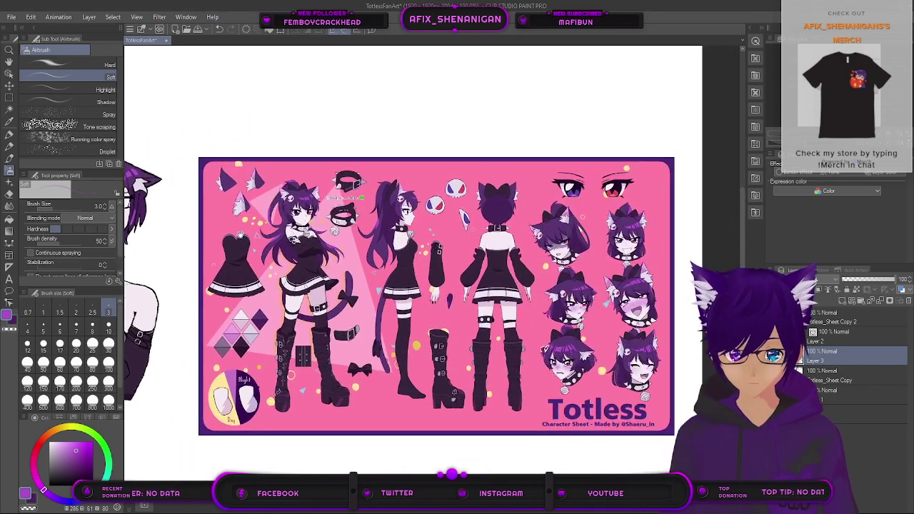
scroll(667, 232, up, 4)
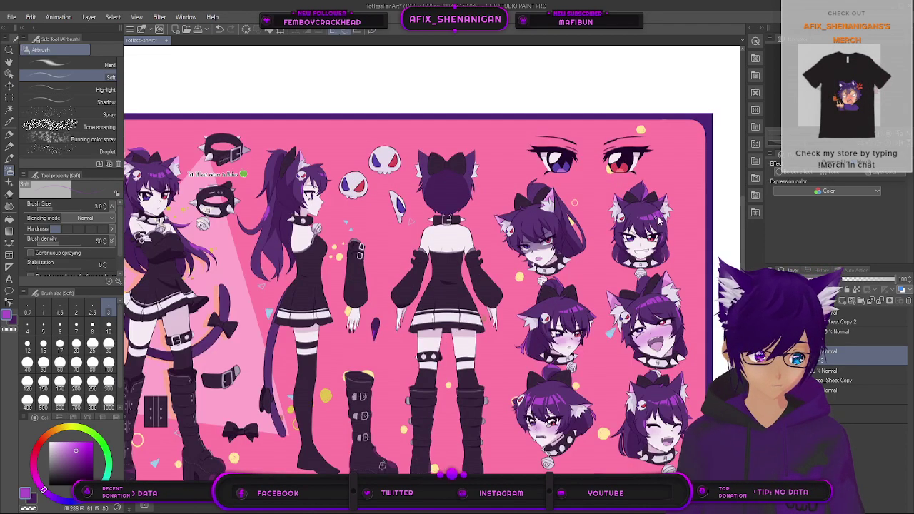
scroll(666, 231, down, 4)
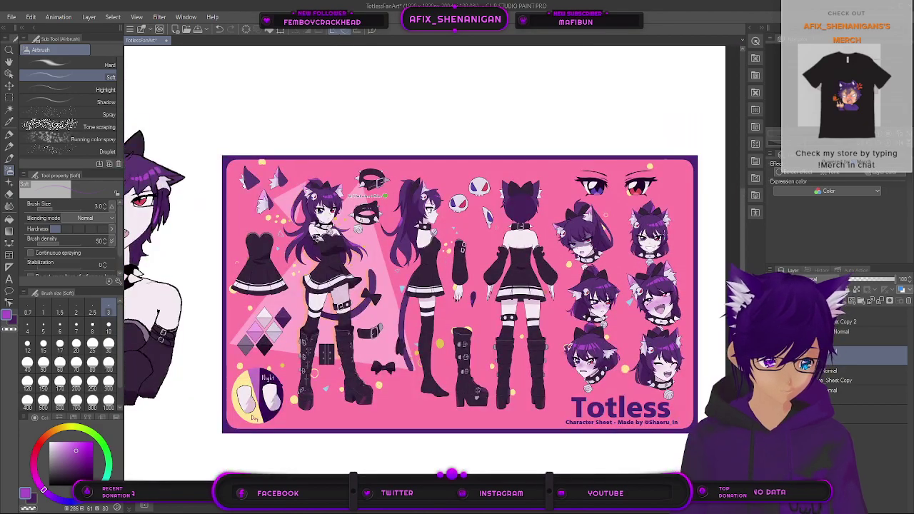
drag(340, 258, 520, 249)
scroll(386, 197, up, 6)
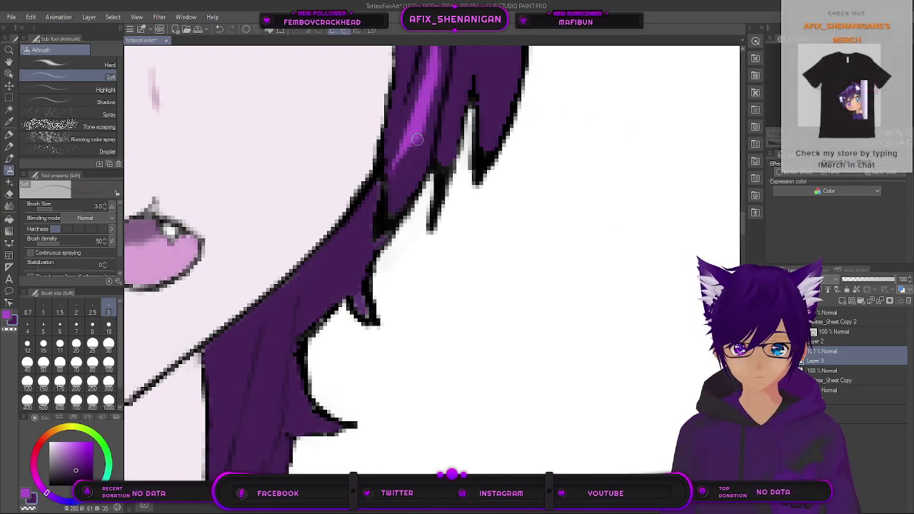
scroll(400, 179, down, 8)
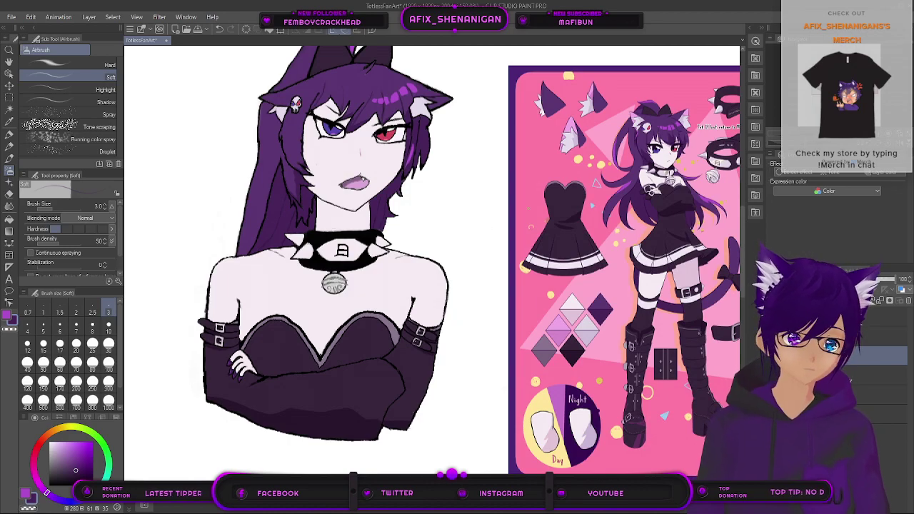
Step: Sample pale lavender from the character sheet and shade the inner fur of the ear near the red eye with the Smooth ink brush, size 4
click(10, 124)
scroll(626, 173, up, 1)
drag(636, 167, 459, 241)
scroll(500, 198, up, 4)
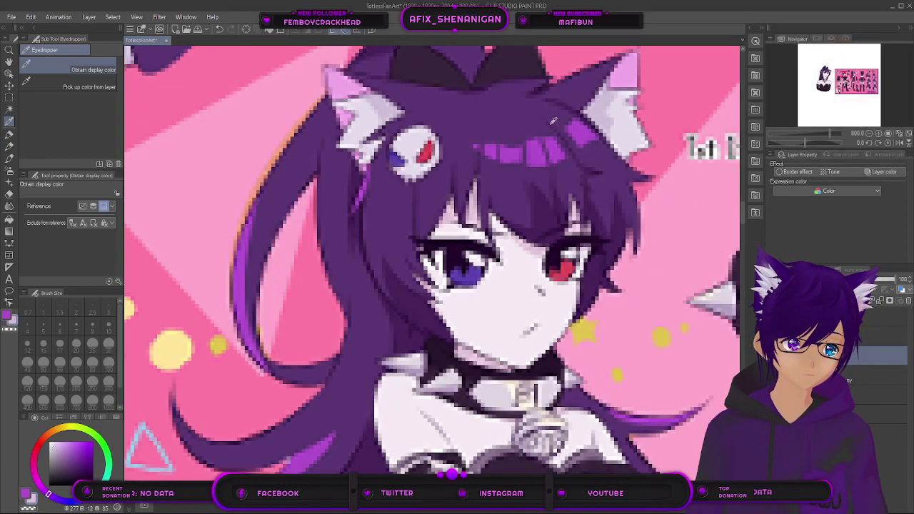
click(9, 161)
scroll(214, 230, down, 4)
drag(214, 234, 539, 190)
scroll(222, 209, up, 6)
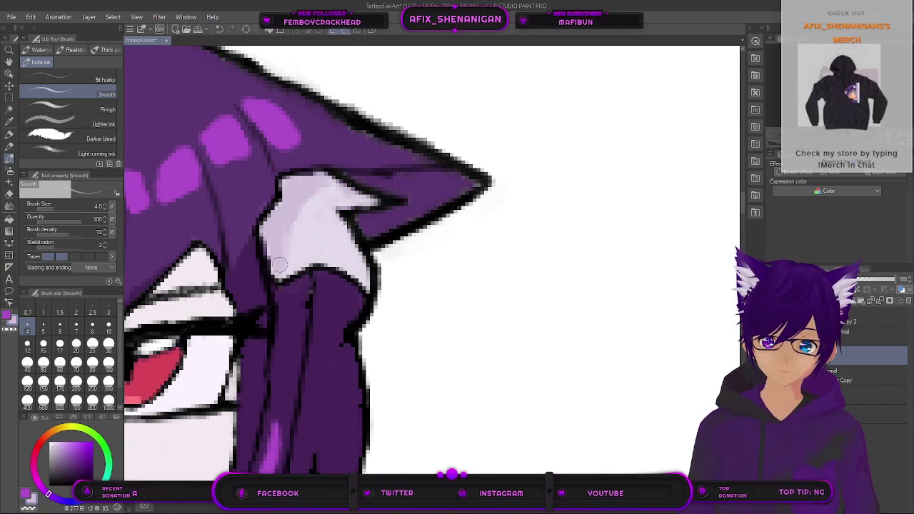
Step: Extend the lavender shadow on the same ear's fur with a jagged tuft shape, using the reference ears as a guide
scroll(423, 289, down, 10)
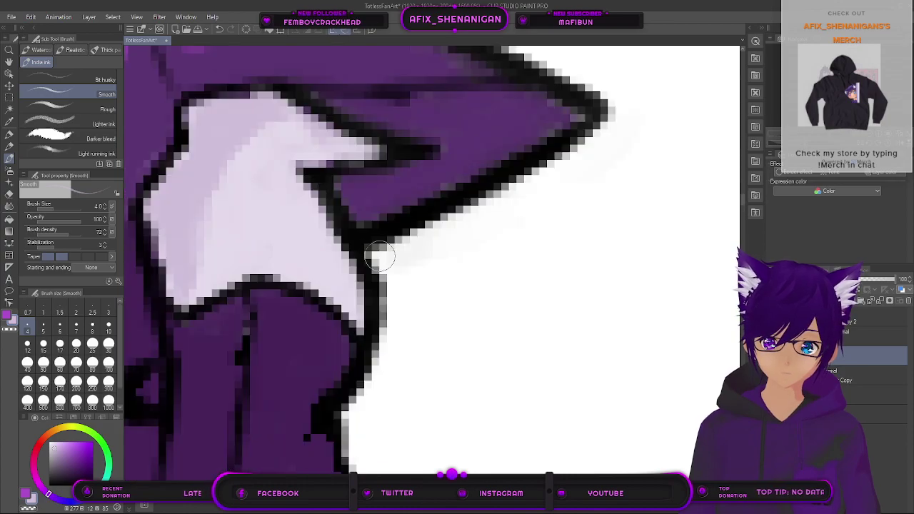
scroll(673, 280, up, 3)
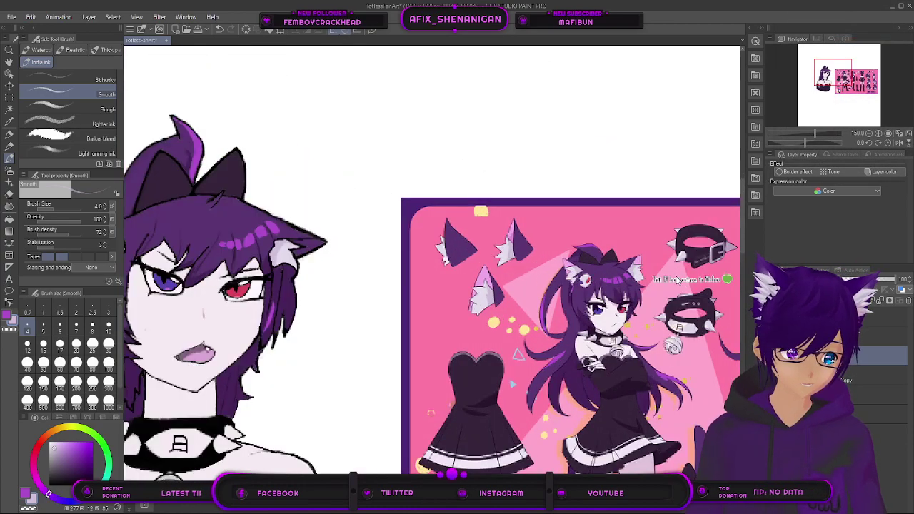
scroll(528, 307, down, 2)
scroll(284, 262, up, 2)
scroll(211, 257, up, 6)
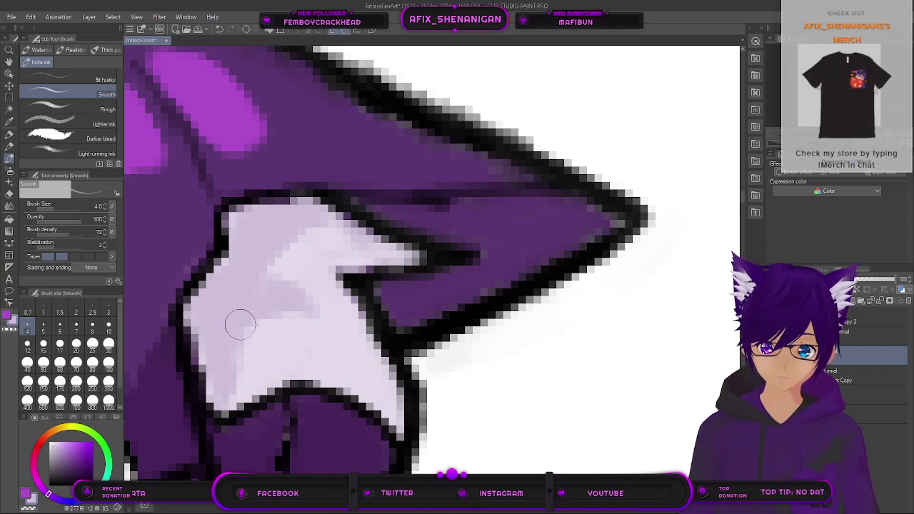
Step: Shade the inner fur of the ear beside the skull hair clip in pale lavender, following the reference ears
scroll(240, 325, down, 2)
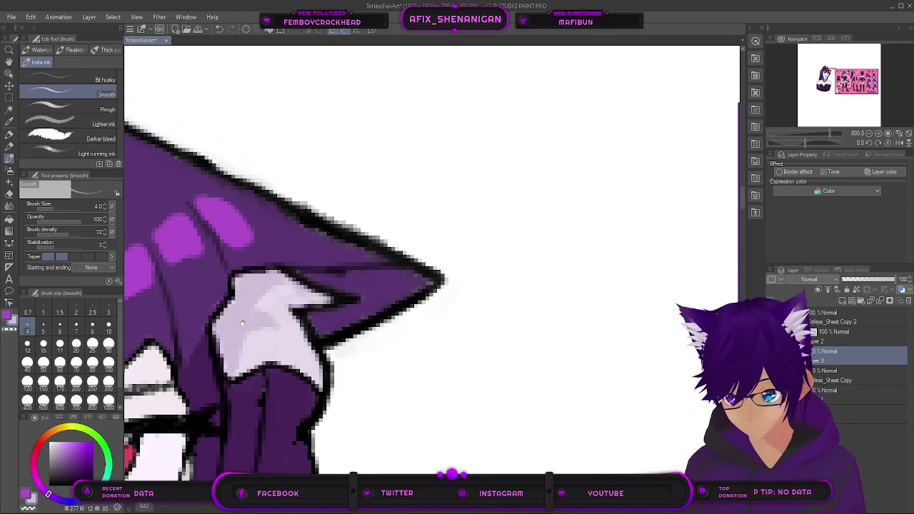
scroll(310, 342, down, 3)
drag(448, 392, 309, 298)
scroll(571, 334, up, 5)
drag(577, 379, 481, 216)
scroll(461, 398, down, 2)
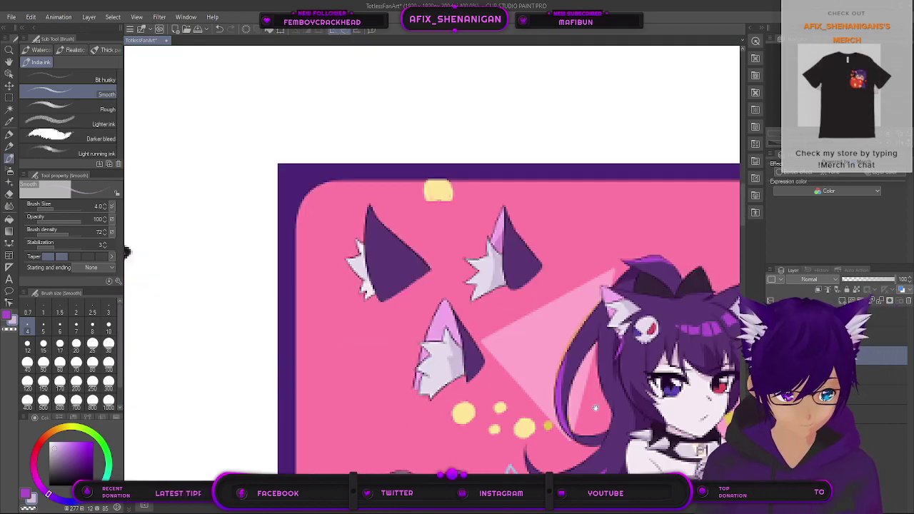
scroll(579, 350, up, 4)
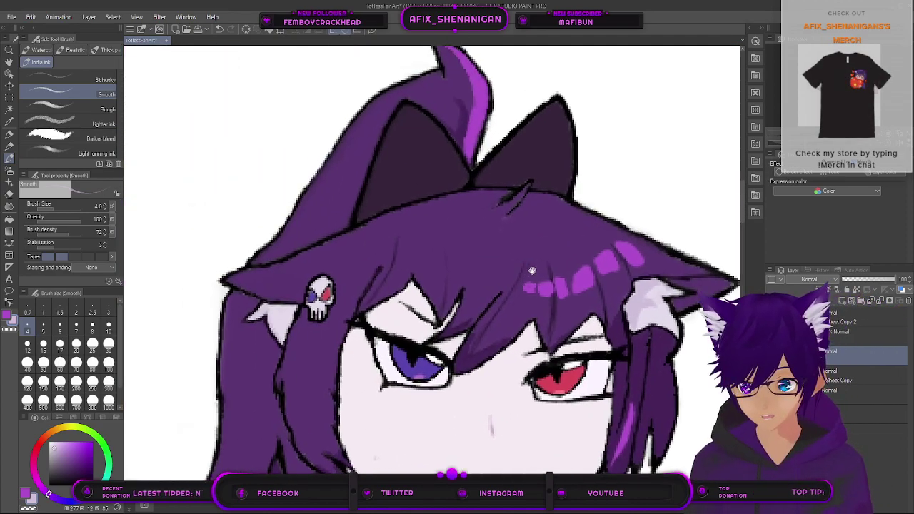
scroll(284, 314, up, 4)
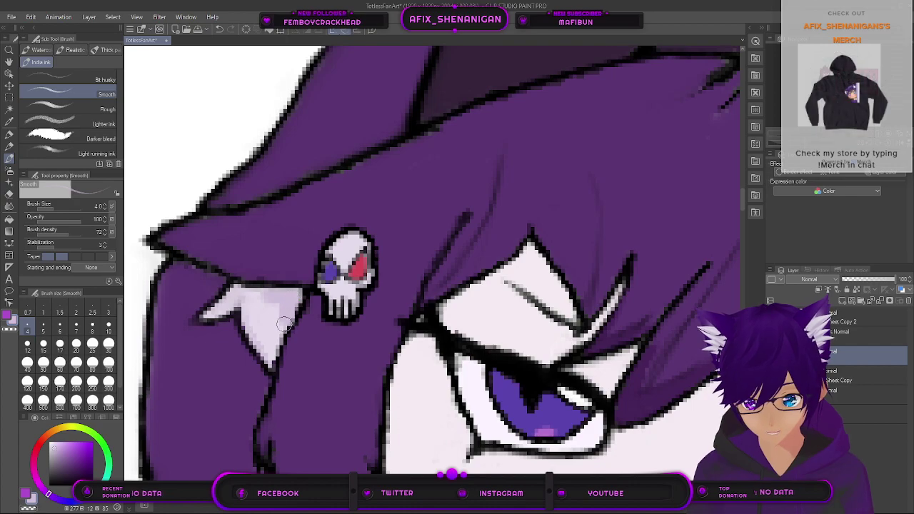
scroll(284, 323, down, 3)
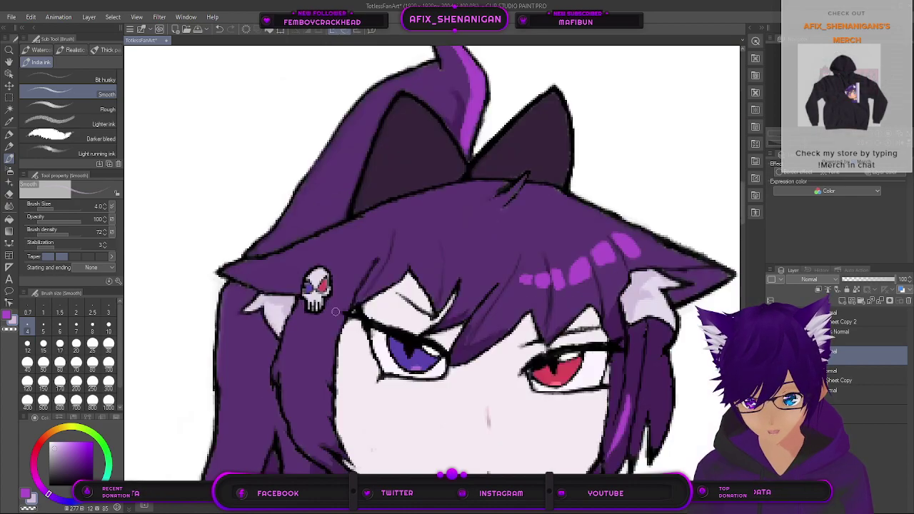
Step: Sample the pinkish-lavender cheek color from the blushing face on the character sheet and switch to the Soft airbrush
scroll(379, 340, down, 2)
drag(584, 384, 458, 298)
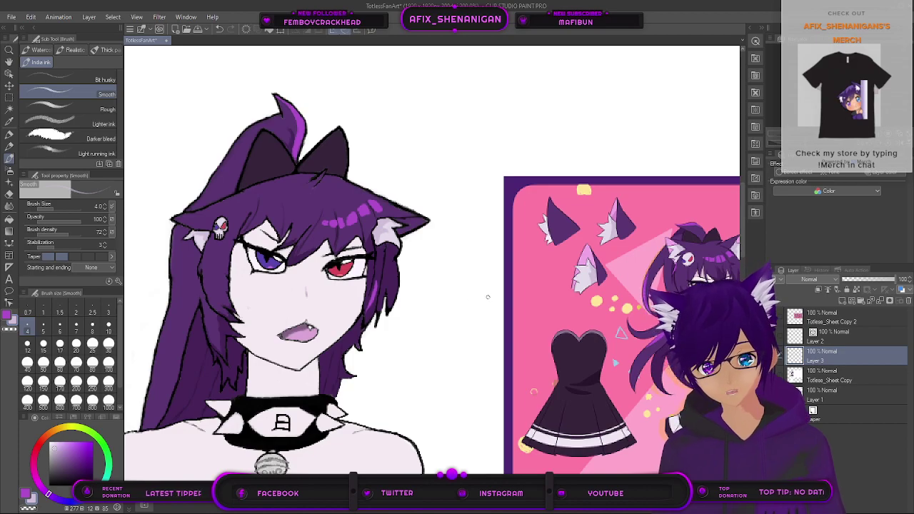
mouse_move(520, 342)
mouse_down()
mouse_move(220, 329)
mouse_move(485, 340)
mouse_move(242, 293)
mouse_move(357, 285)
mouse_up()
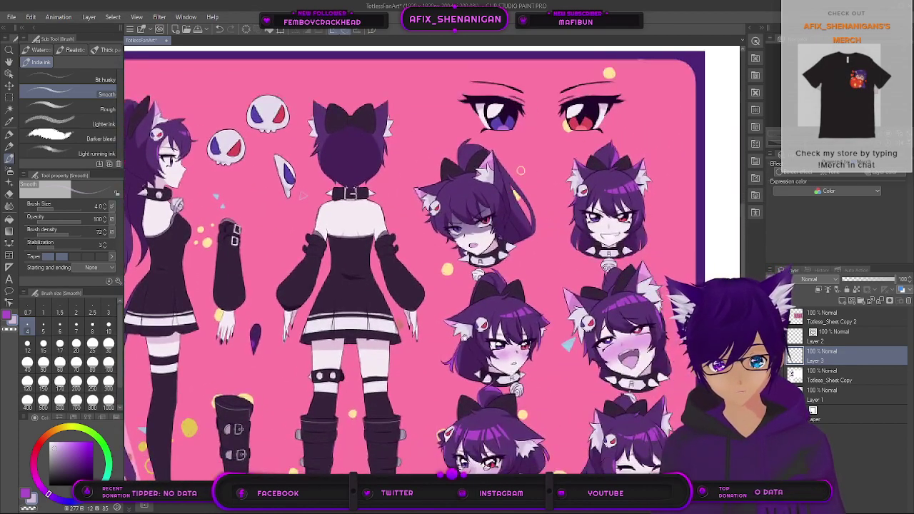
scroll(500, 357, down, 3)
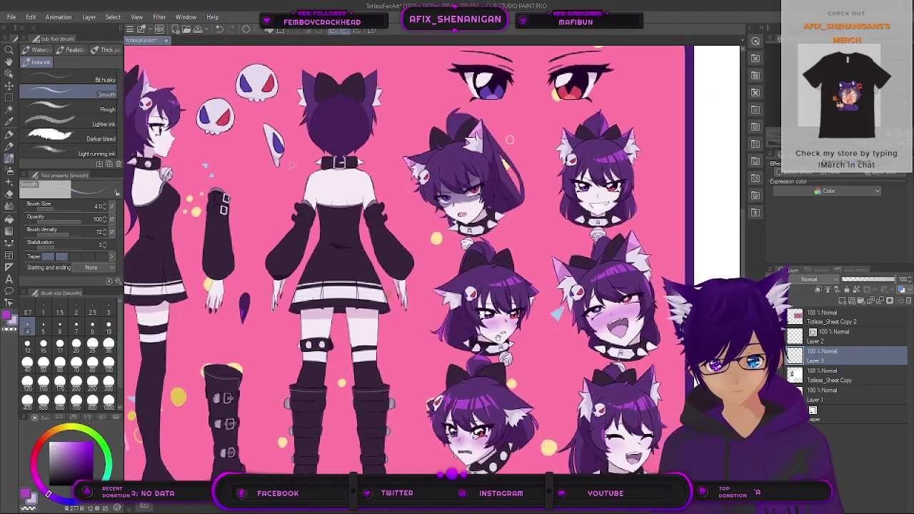
drag(498, 339, 497, 293)
scroll(497, 291, up, 4)
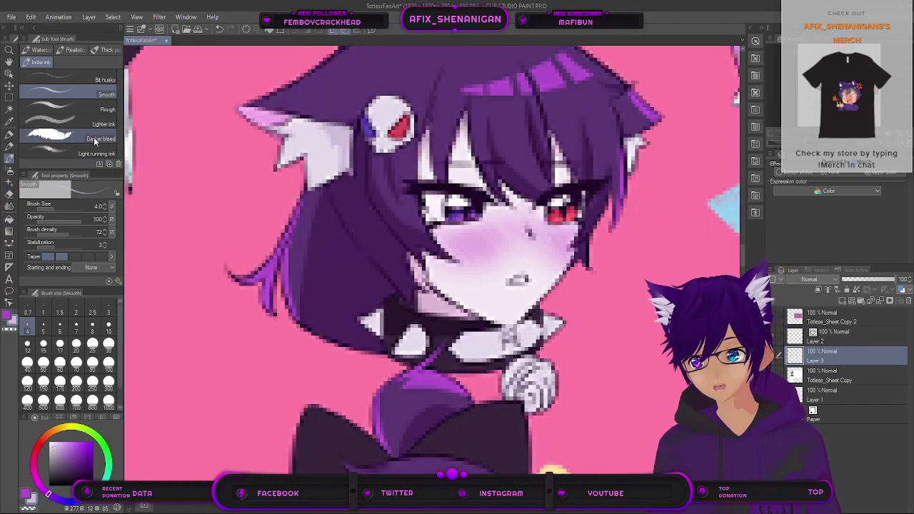
click(9, 122)
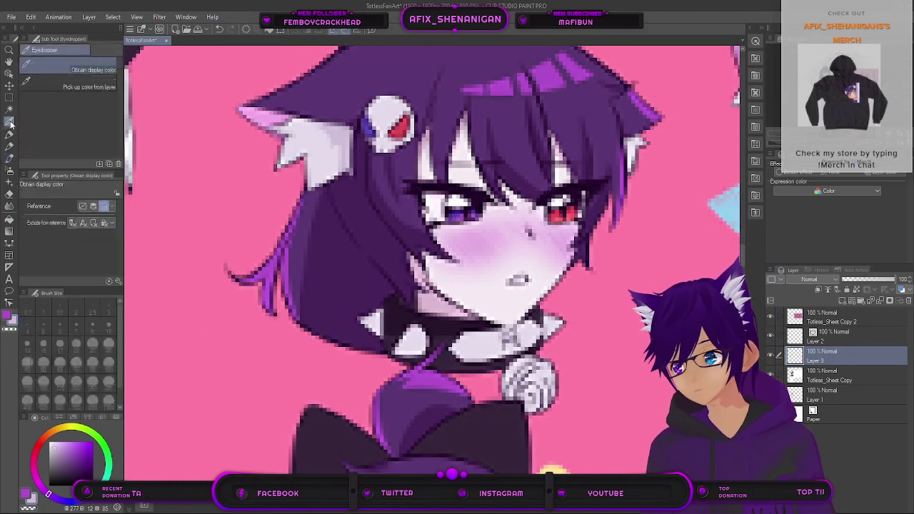
click(492, 236)
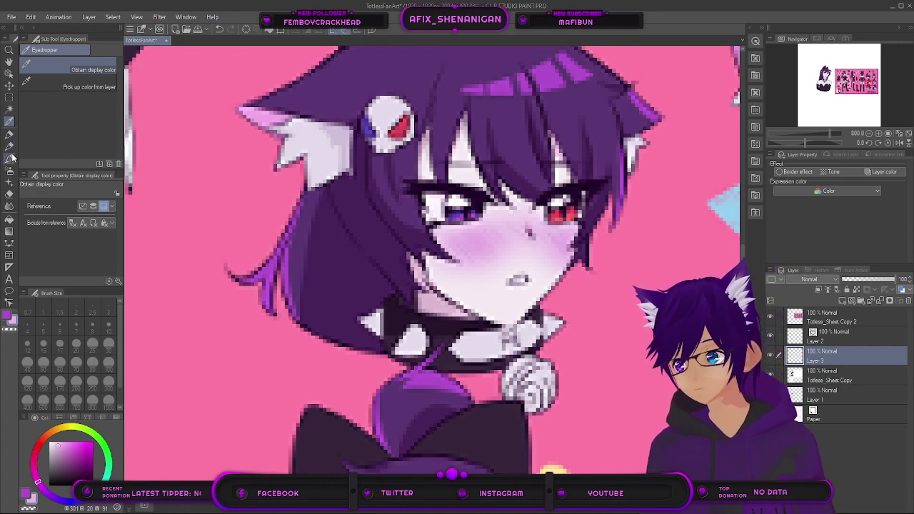
click(10, 161)
click(10, 171)
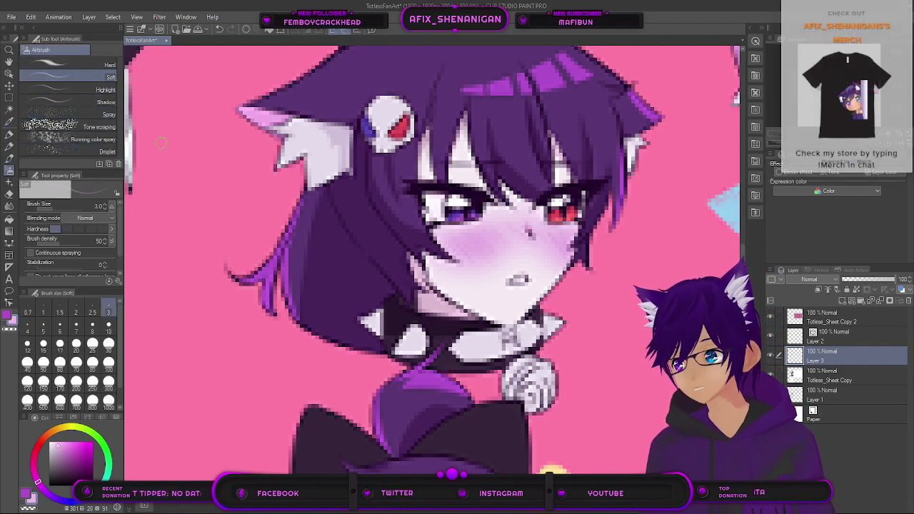
Step: Try airbrushing a thin blush across both cheeks at brush size 7, and undo the last blush stroke
scroll(262, 203, down, 5)
scroll(196, 257, down, 2)
scroll(241, 240, up, 5)
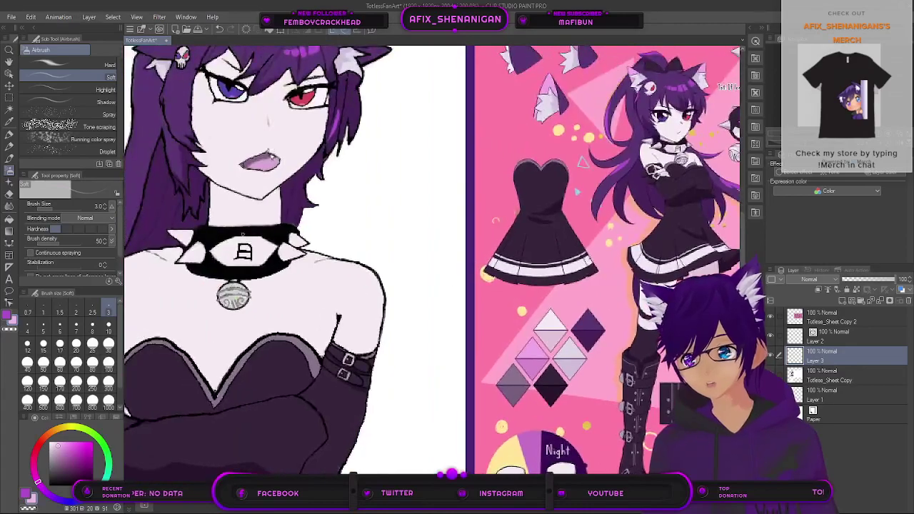
key(bracketright)
key(bracketright)
key(bracketright)
key(bracketright)
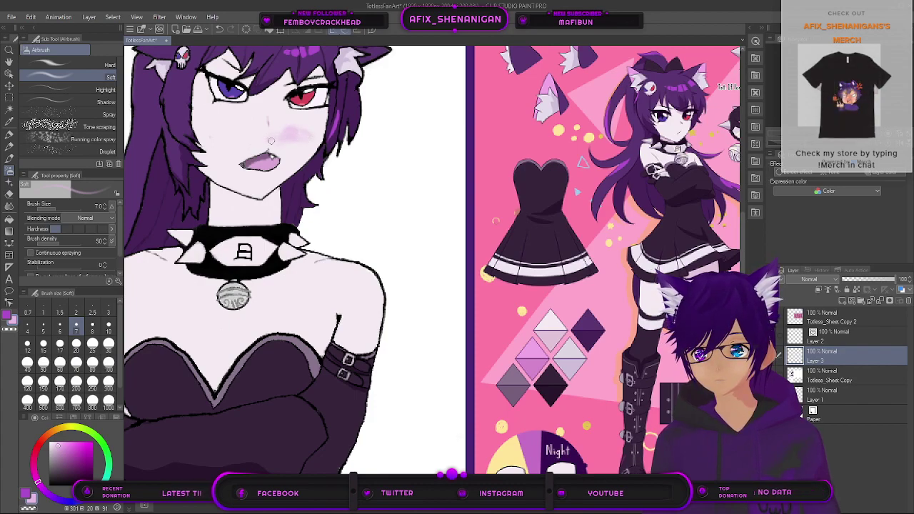
mouse_move(315, 131)
mouse_down()
mouse_move(293, 132)
mouse_move(303, 130)
mouse_up()
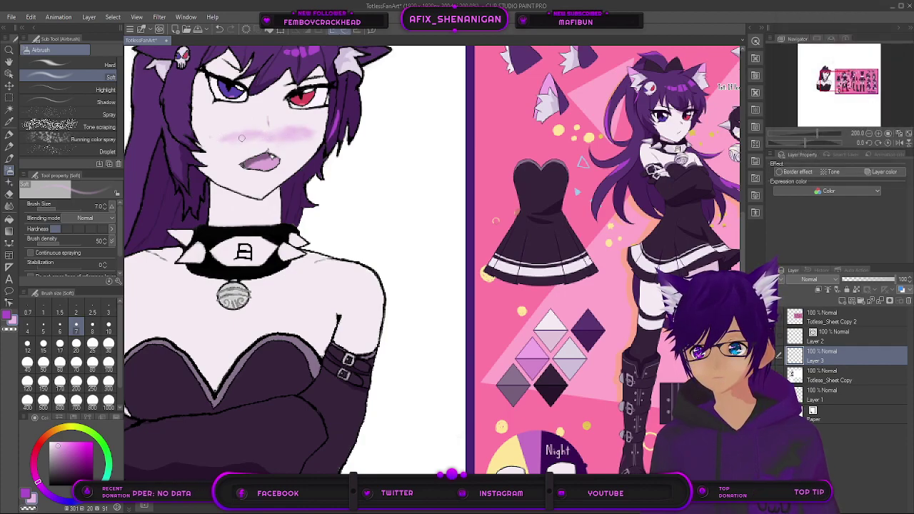
click(219, 30)
Step: Check the blushing faces on the character sheet and airbrush a wide, soft blush across both cheeks at brush size 30
drag(728, 339, 420, 294)
drag(724, 289, 465, 312)
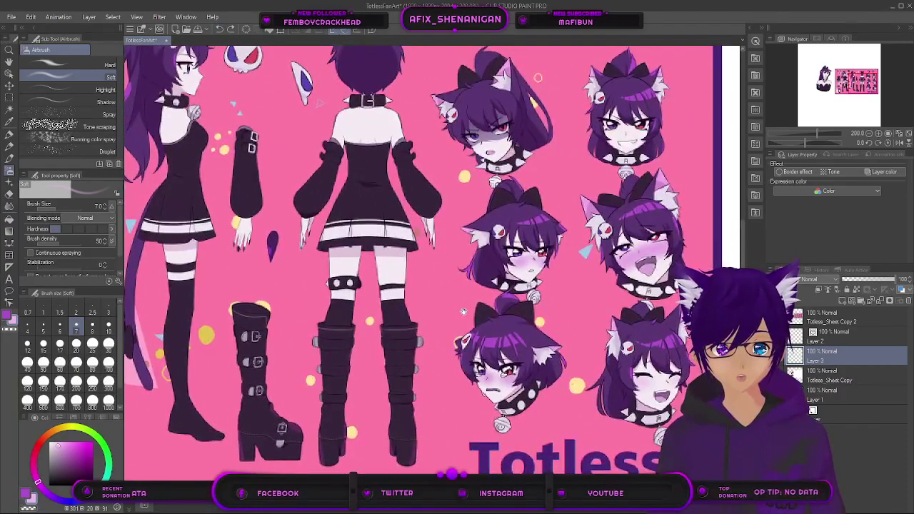
scroll(464, 312, left, 20)
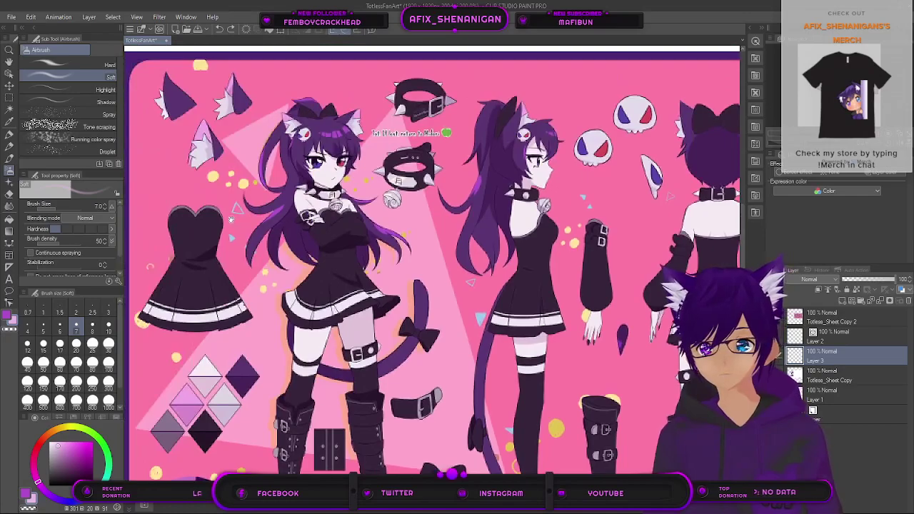
scroll(324, 224, left, 5)
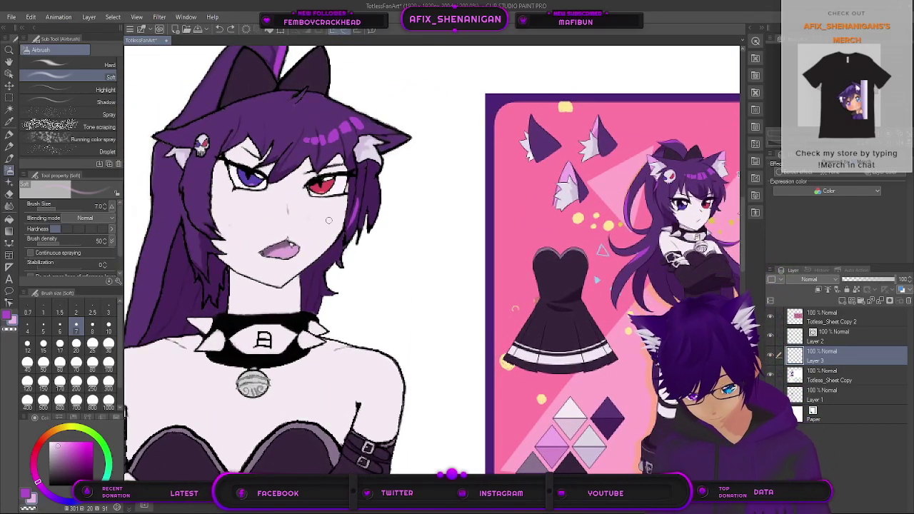
key(bracketright)
key(bracketright)
key(bracketright)
key(bracketright)
key(bracketright)
key(bracketright)
key(bracketright)
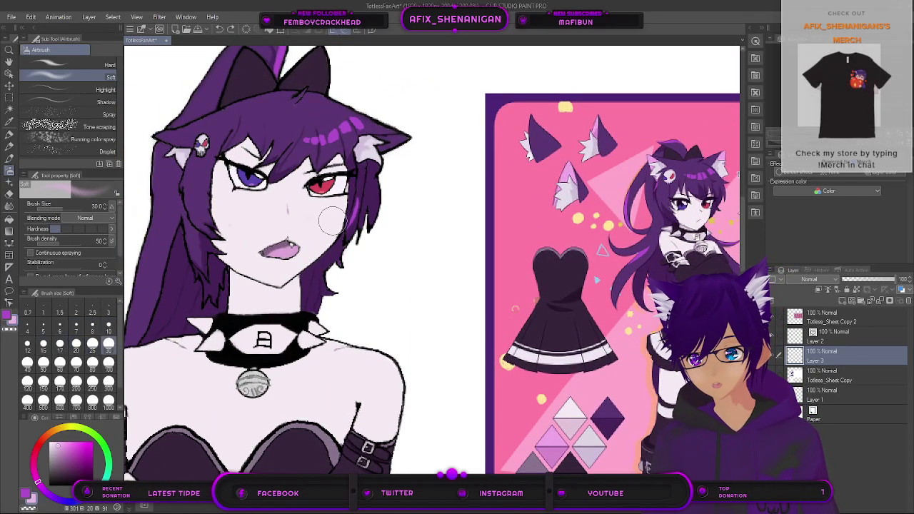
mouse_move(327, 217)
mouse_down()
mouse_move(225, 222)
mouse_move(261, 216)
mouse_up()
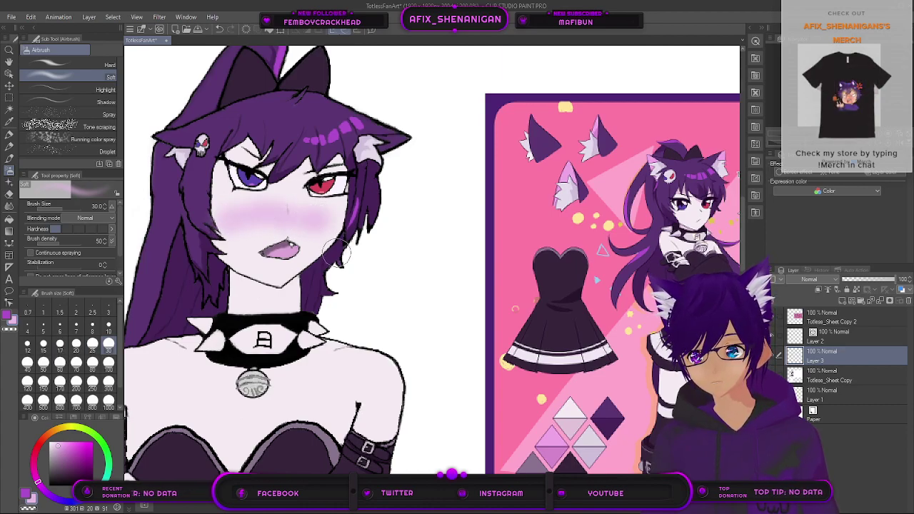
Step: Undo the last blush stroke and airbrush the blush again on the cheeks below the eyes
scroll(337, 261, up, 2)
scroll(325, 260, down, 2)
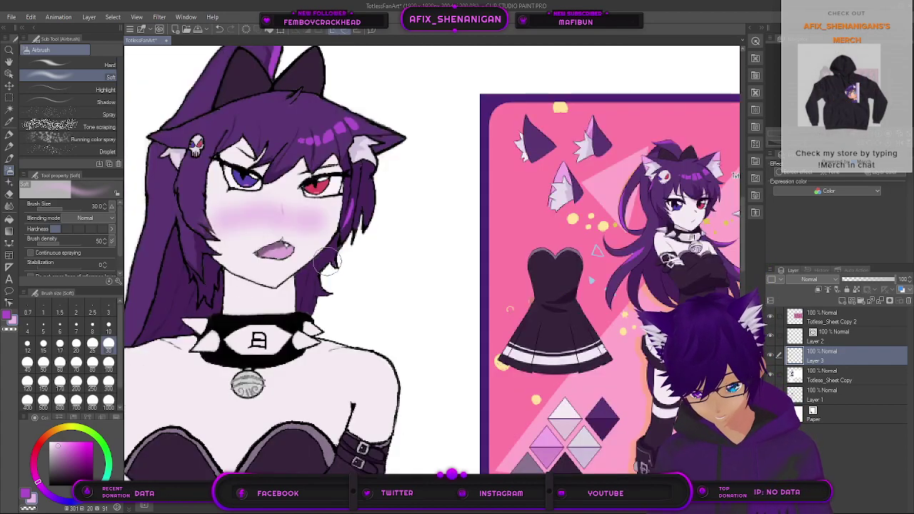
click(219, 30)
mouse_move(252, 232)
mouse_down()
mouse_move(272, 220)
mouse_move(325, 225)
mouse_move(261, 227)
mouse_up()
scroll(350, 312, down, 2)
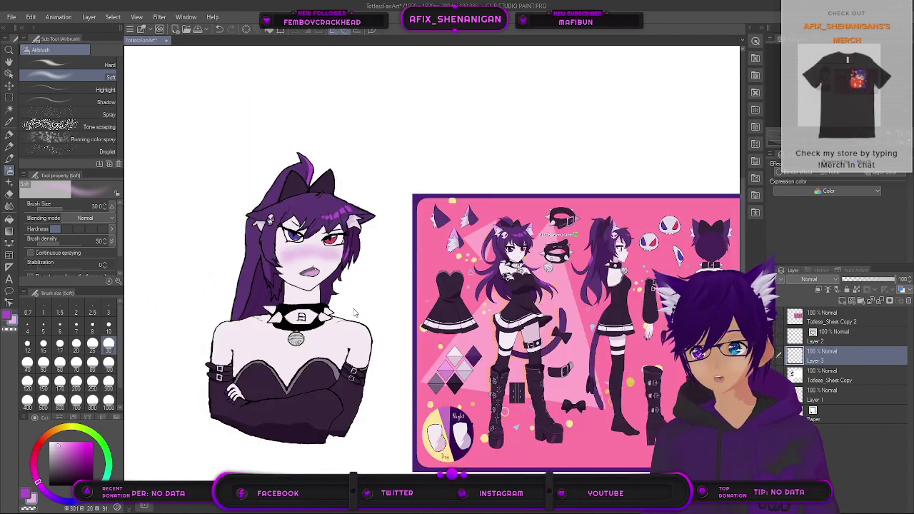
Step: Undo the airbrushed blush on the cheeks and review the face without it
scroll(343, 306, up, 2)
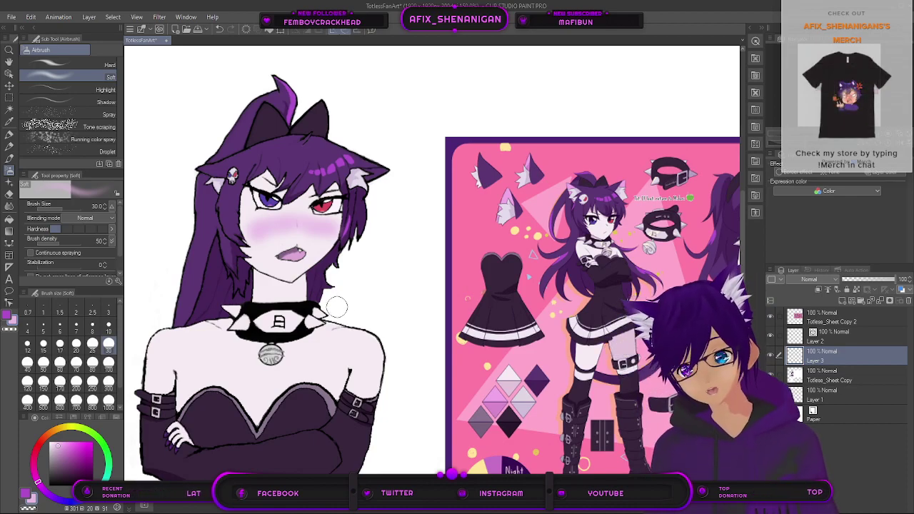
click(220, 30)
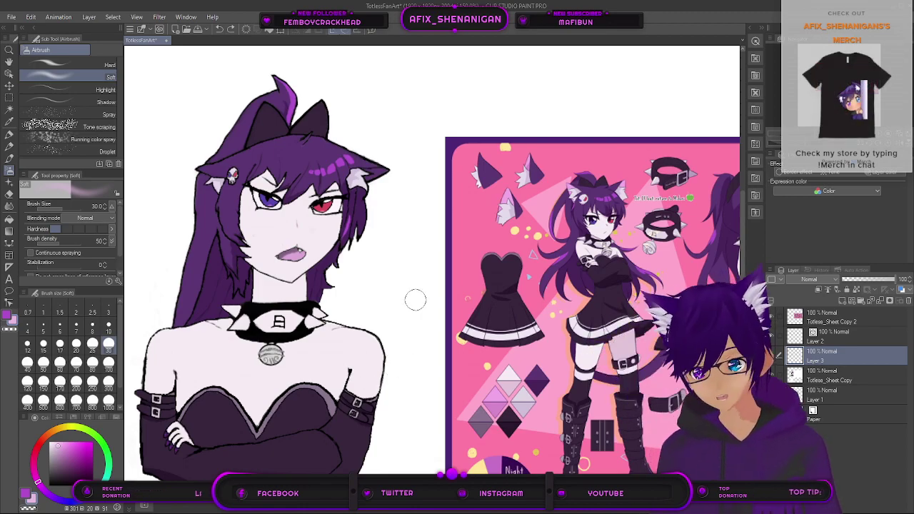
mouse_move(322, 360)
mouse_down()
mouse_move(351, 261)
mouse_move(379, 284)
mouse_move(413, 344)
mouse_move(426, 343)
mouse_up()
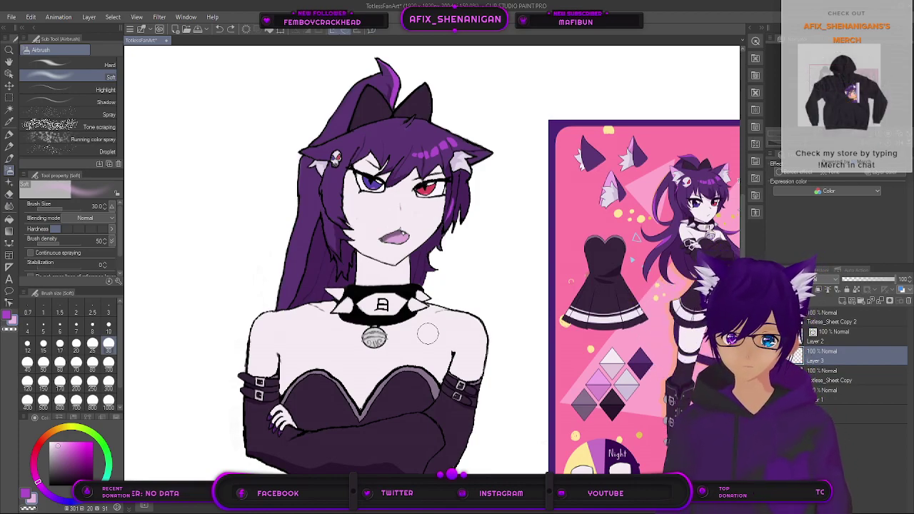
scroll(428, 334, down, 2)
drag(469, 283, 361, 245)
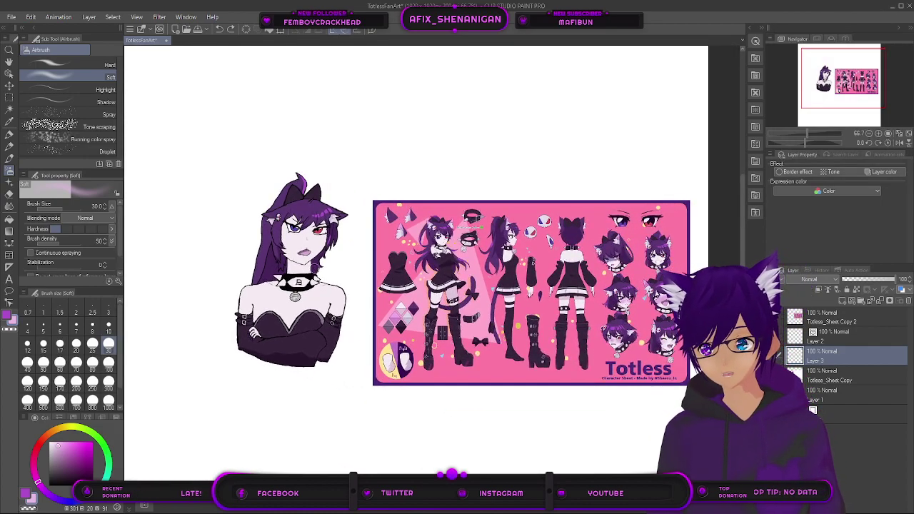
scroll(281, 292, up, 3)
mouse_move(314, 248)
mouse_down()
mouse_move(348, 294)
mouse_move(358, 263)
mouse_up()
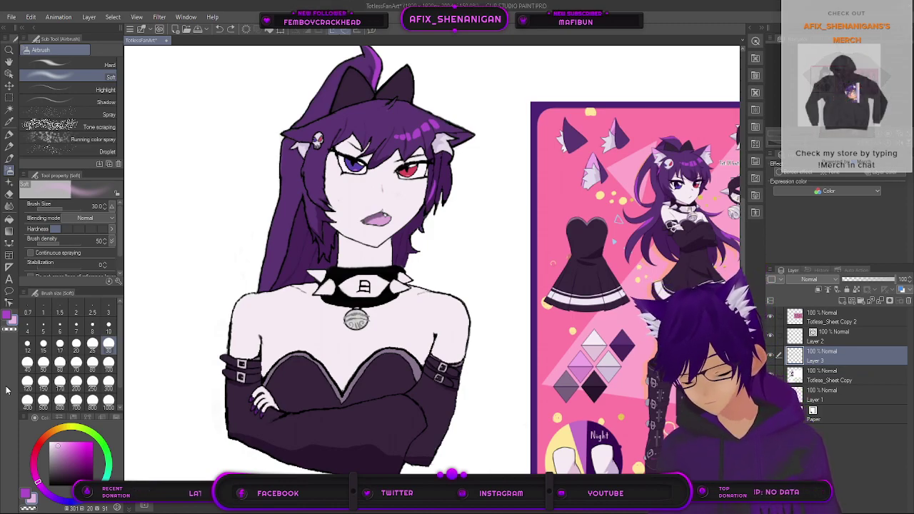
Step: Examine the blush on the expression faces of the character sheet and compare it with the drawn face
drag(572, 311, 420, 254)
drag(438, 290, 444, 295)
scroll(444, 294, up, 1)
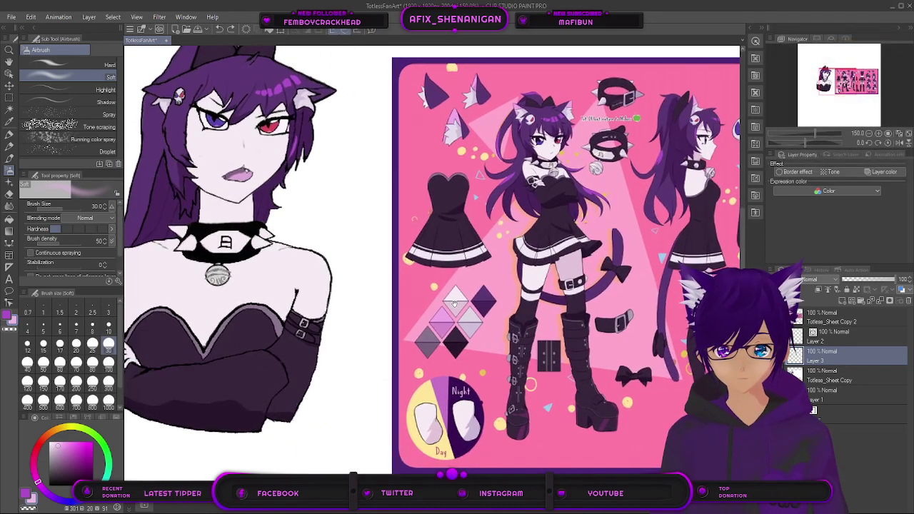
scroll(464, 311, up, 1)
scroll(470, 315, up, 2)
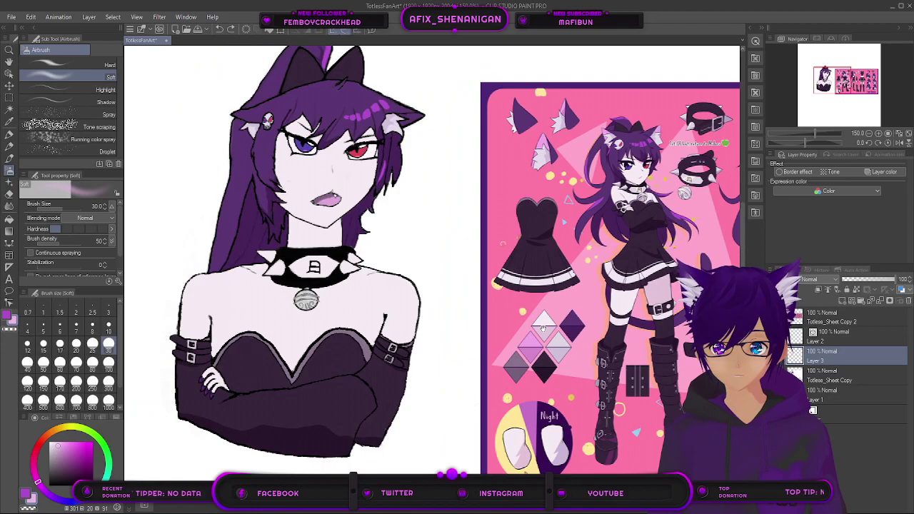
drag(542, 328, 293, 326)
drag(632, 317, 338, 309)
scroll(260, 328, up, 1)
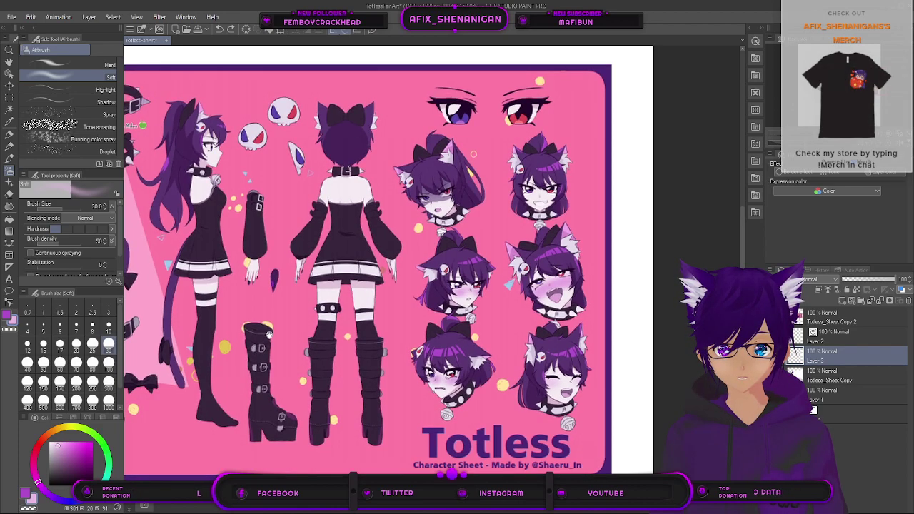
scroll(560, 360, up, 5)
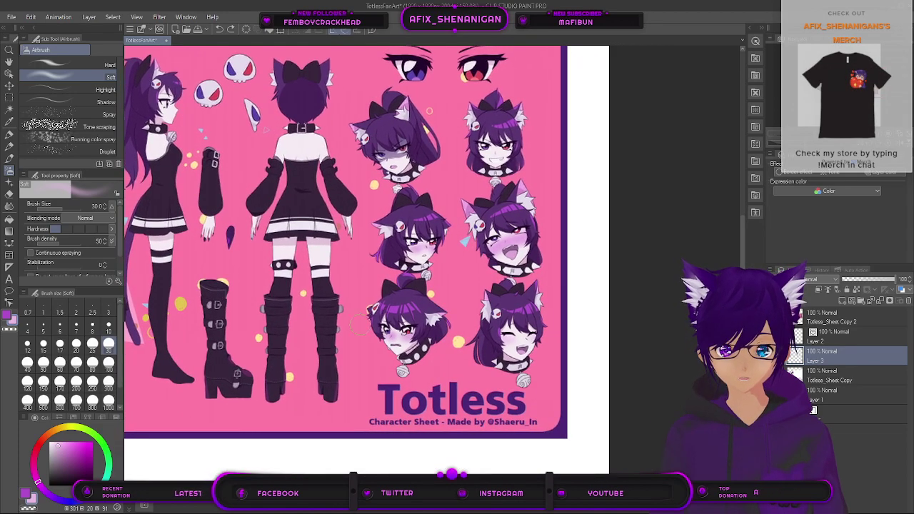
scroll(564, 360, down, 5)
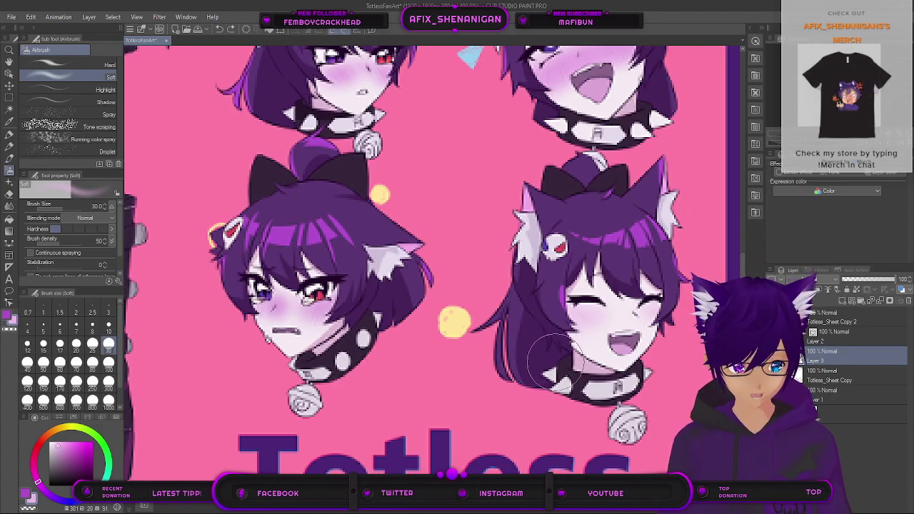
scroll(363, 306, down, 1)
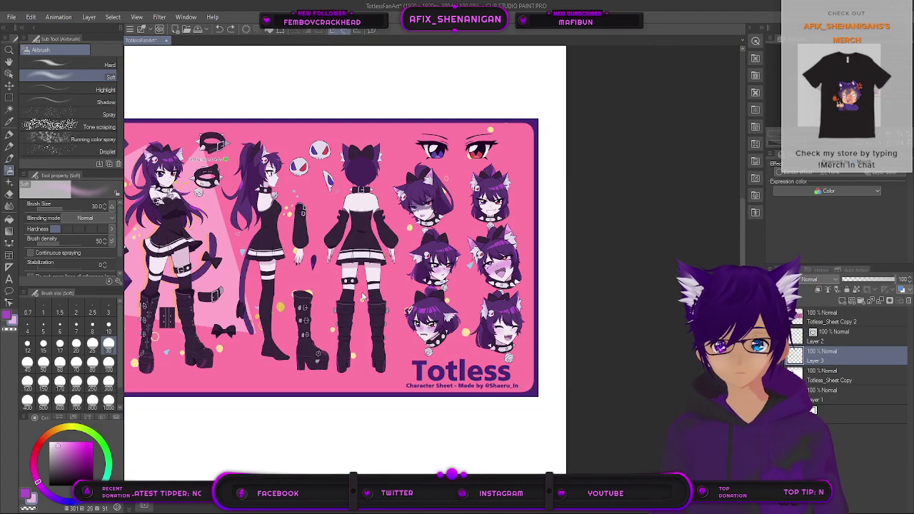
drag(286, 294, 508, 293)
drag(217, 282, 454, 294)
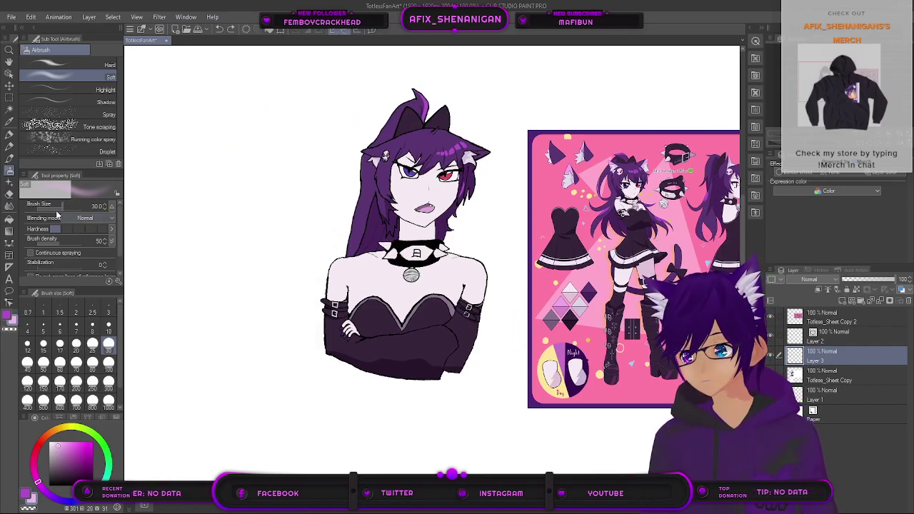
Step: Set the Soft airbrush's density to 17 and brush size to 40, and airbrush a light blush across both cheeks
mouse_move(71, 232)
mouse_down()
mouse_move(96, 233)
mouse_move(45, 242)
mouse_up()
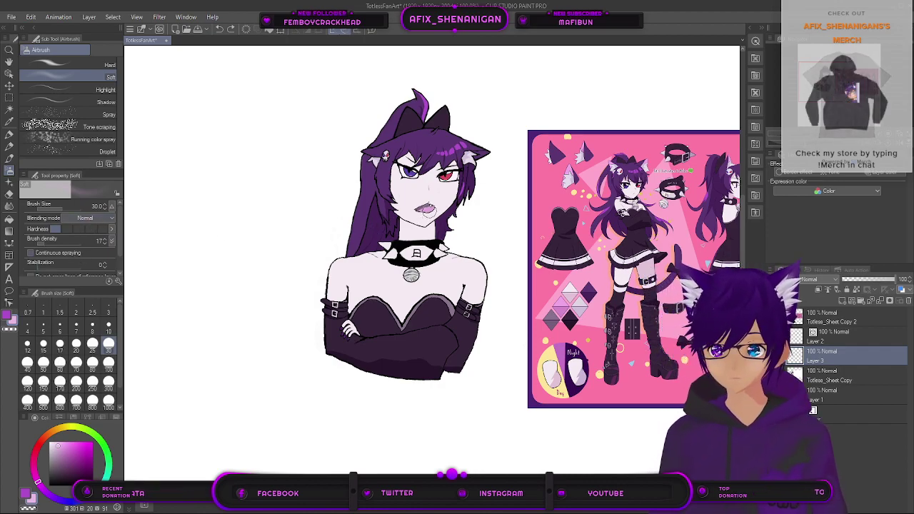
drag(449, 193, 420, 228)
scroll(391, 222, up, 2)
key(bracketright)
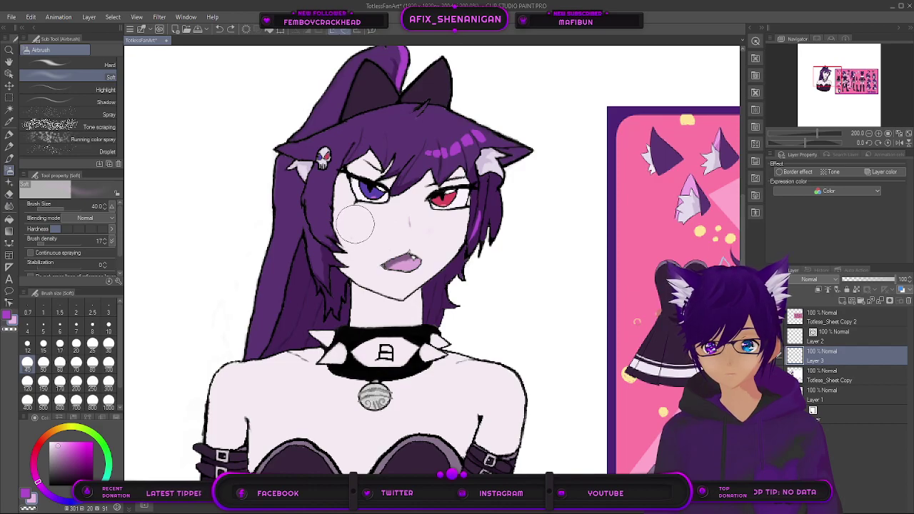
mouse_move(368, 232)
mouse_down()
mouse_move(418, 222)
mouse_move(448, 239)
mouse_up()
key(bracketleft)
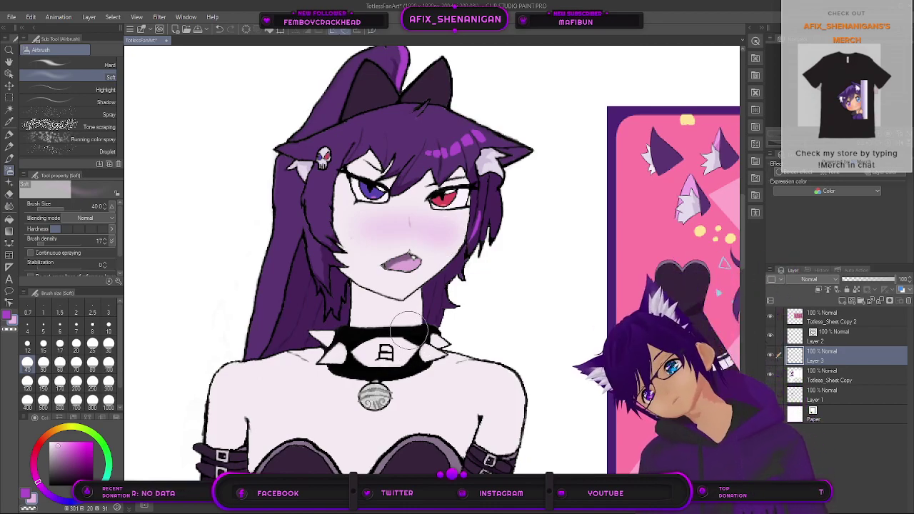
key(bracketright)
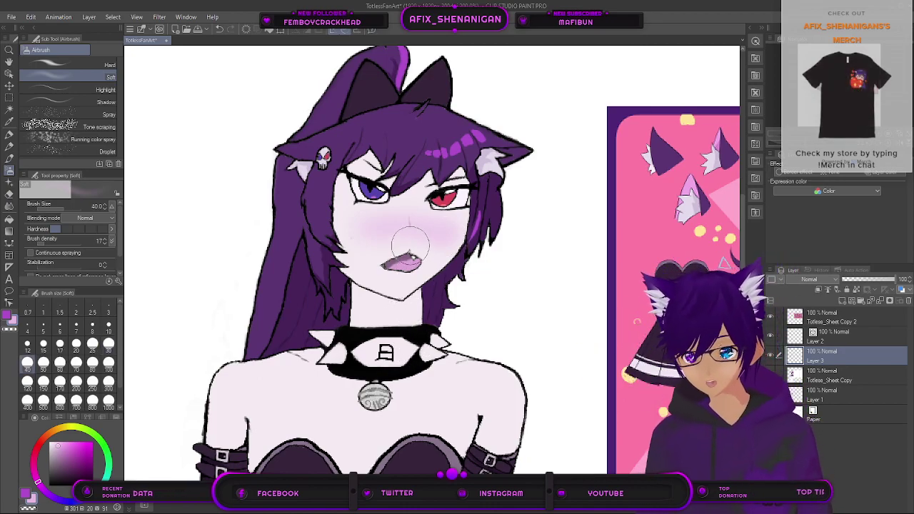
mouse_move(396, 237)
mouse_down()
mouse_move(539, 227)
mouse_move(368, 238)
mouse_up()
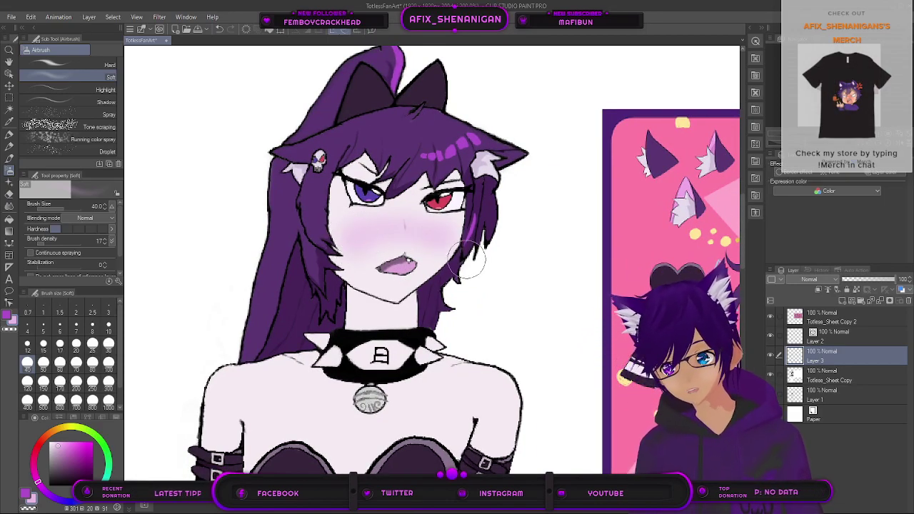
Step: Deepen the blush on both cheeks with the Soft airbrush at size 40 and check it from different distances
scroll(462, 260, down, 2)
scroll(477, 278, up, 3)
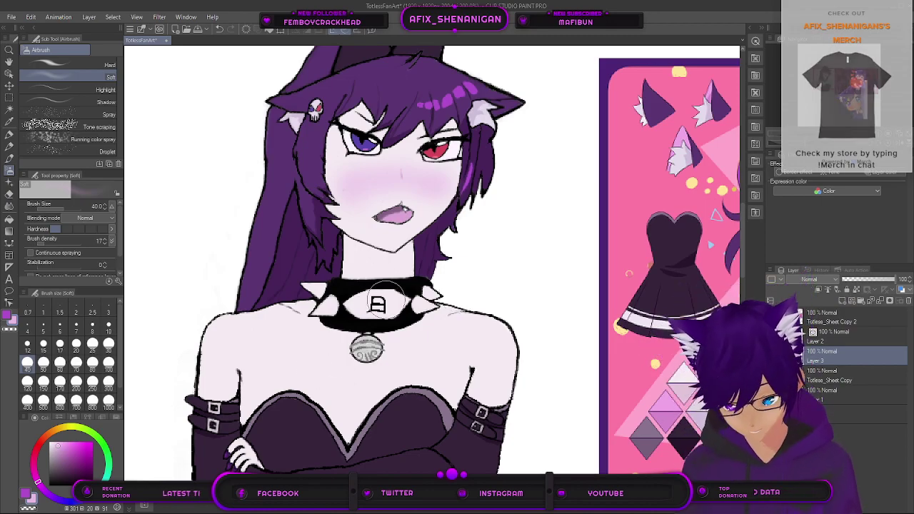
scroll(378, 303, down, 5)
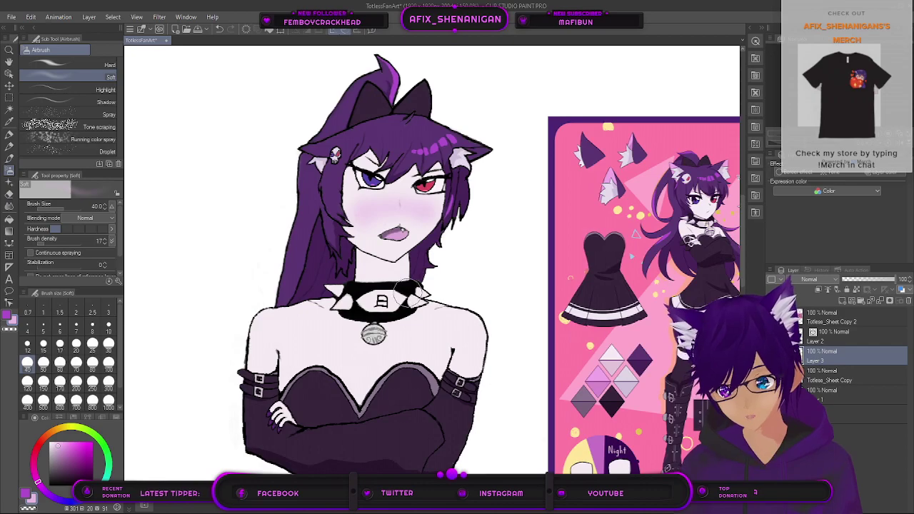
drag(539, 289, 511, 296)
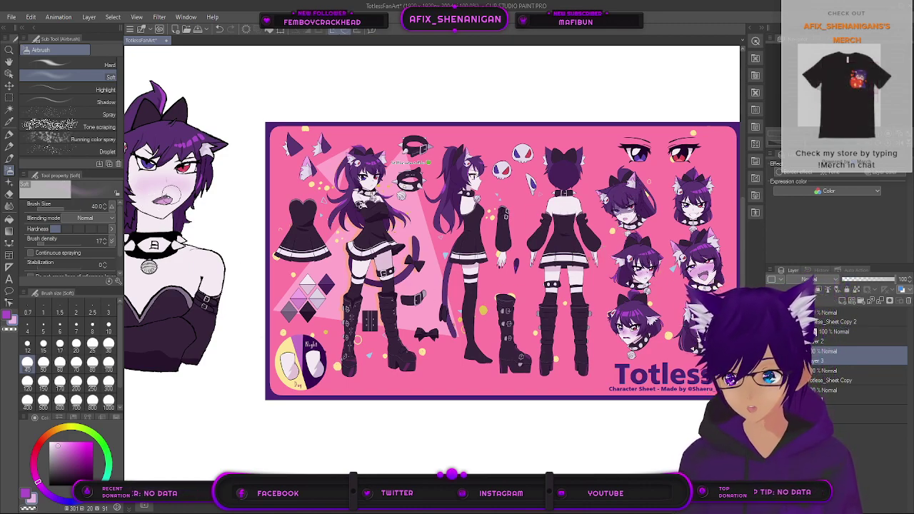
scroll(164, 189, up, 3)
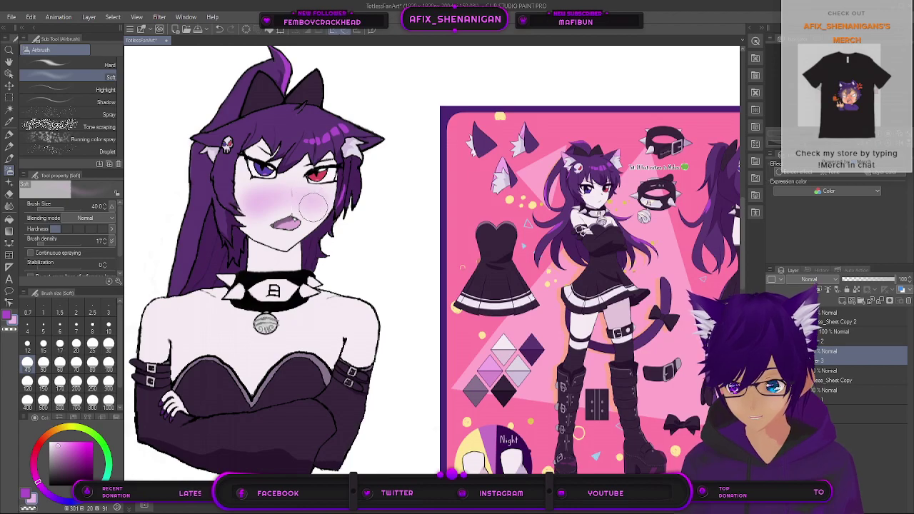
scroll(369, 296, down, 3)
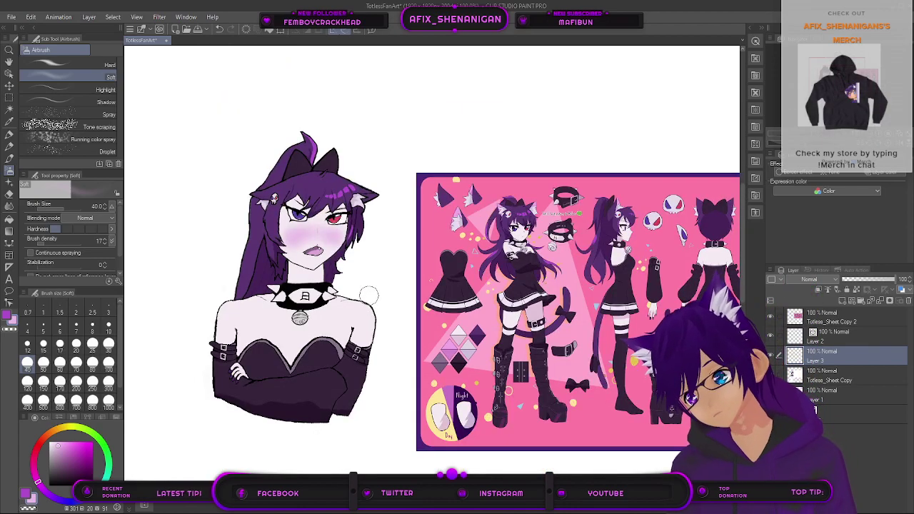
scroll(364, 286, up, 2)
scroll(371, 304, up, 2)
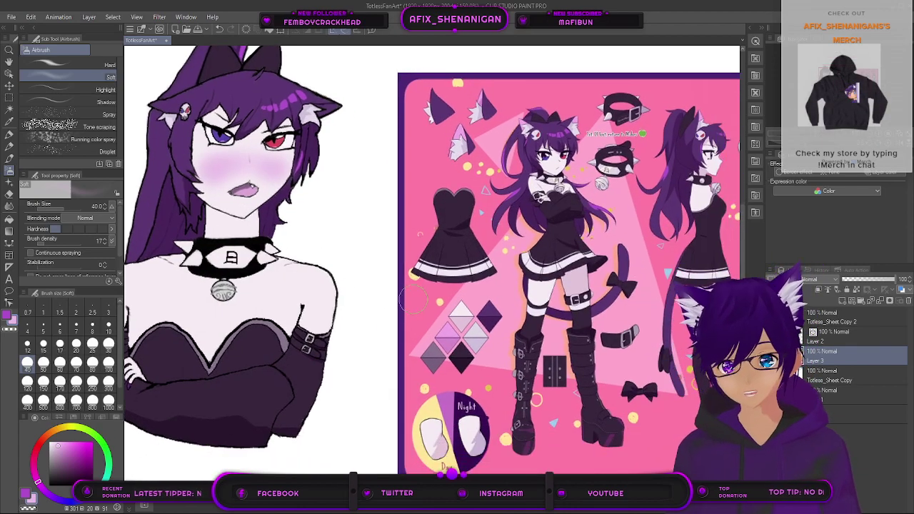
Step: Compare the cheek blush with the blushing expression faces on the character sheet
drag(565, 300, 286, 329)
drag(624, 288, 455, 221)
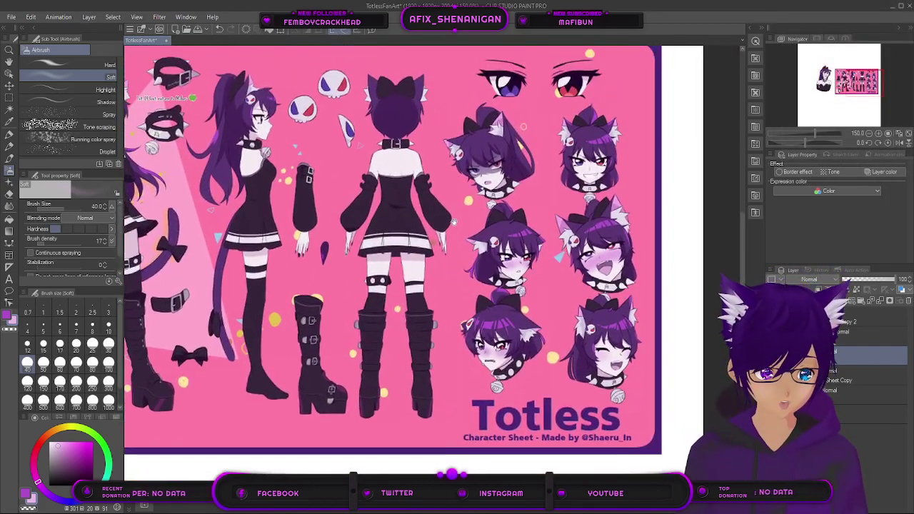
scroll(454, 222, up, 1)
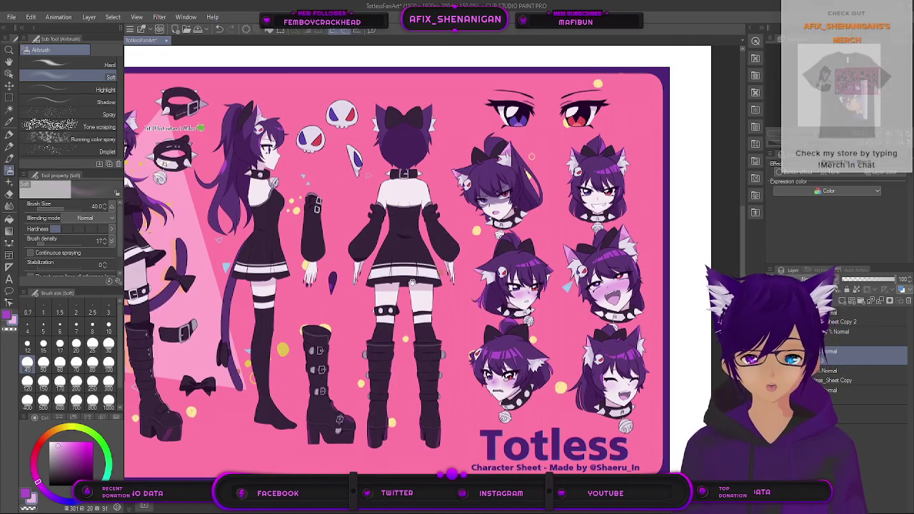
drag(413, 283, 446, 275)
drag(401, 301, 463, 304)
mouse_move(302, 298)
mouse_down()
mouse_move(389, 303)
mouse_move(692, 265)
mouse_up()
drag(227, 304, 280, 319)
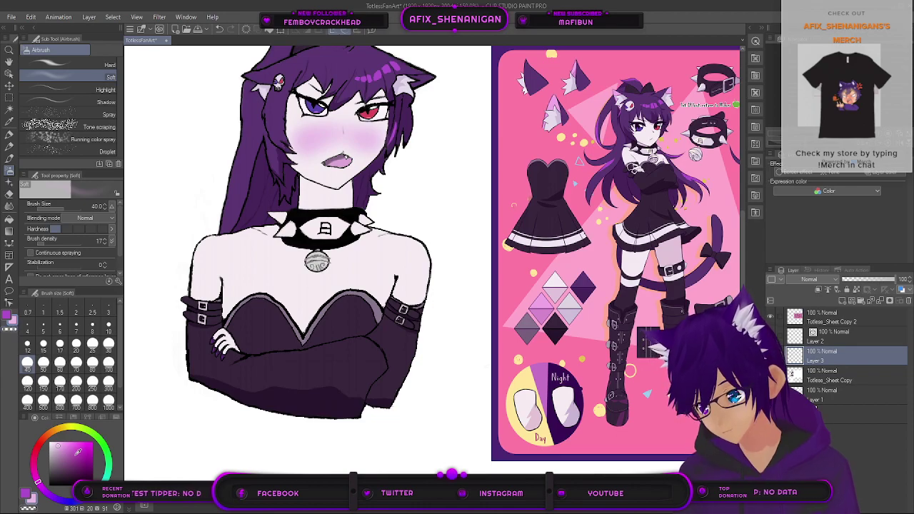
Step: Set the secondary color to black and switch to the Hard airbrush at brush size 1.5 for detail work on the hand
drag(78, 453, 94, 486)
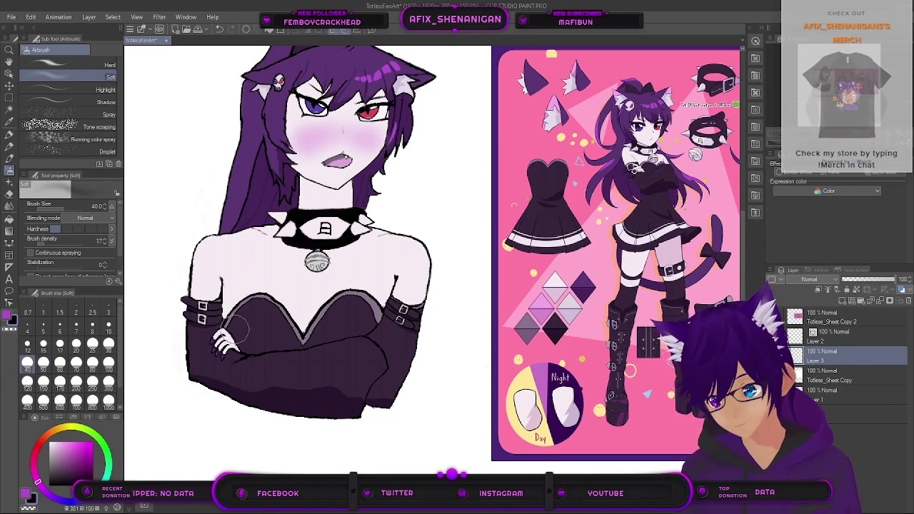
click(80, 67)
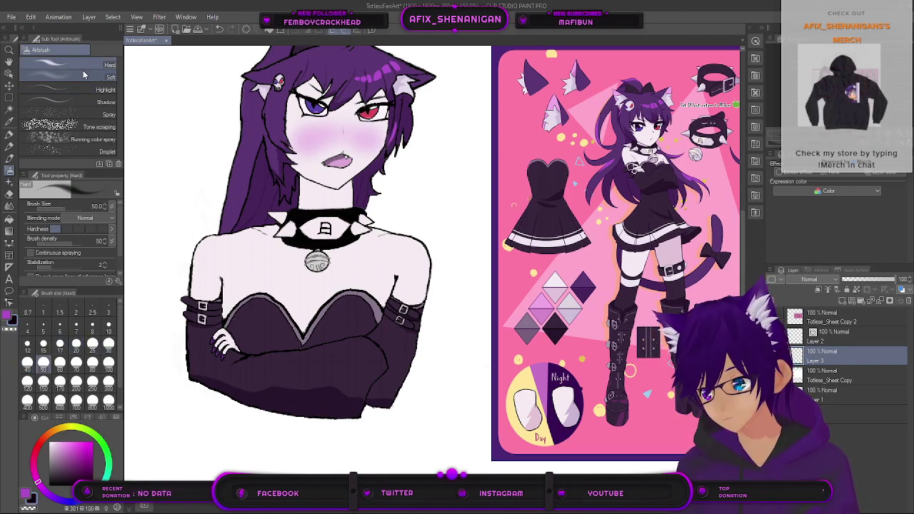
click(27, 345)
key(bracketleft)
key(bracketleft)
key(bracketleft)
scroll(229, 342, up, 6)
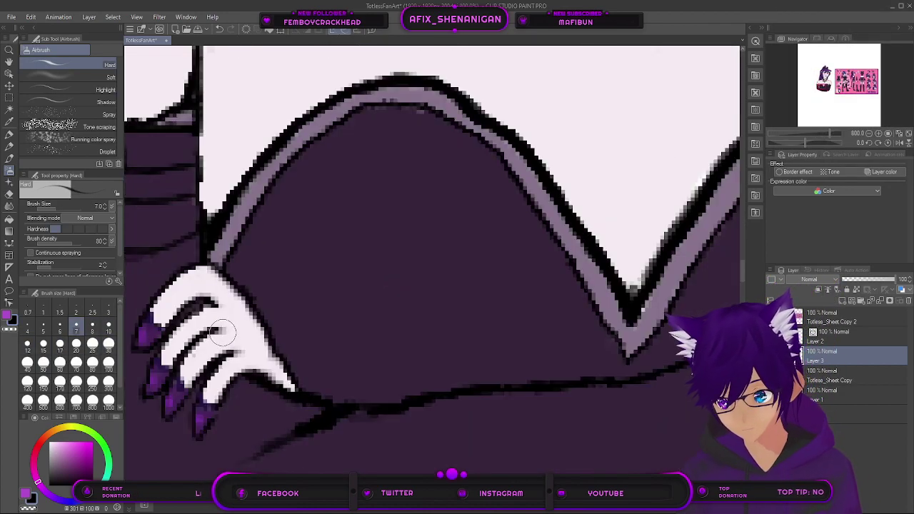
key(bracketleft)
key(bracketleft)
key(bracketleft)
key(bracketleft)
key(bracketleft)
key(bracketleft)
key(bracketleft)
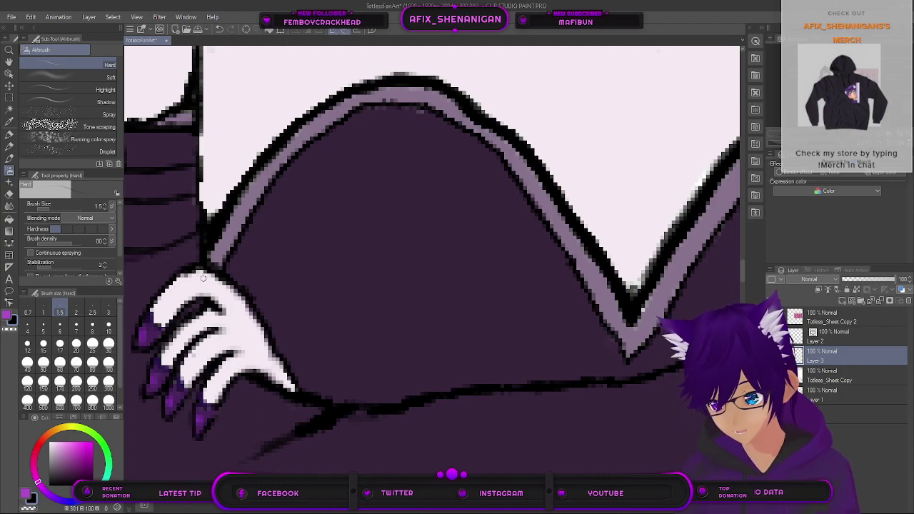
Step: Sample the pale skin color from the chest above the dress and return to the Hard airbrush
click(7, 124)
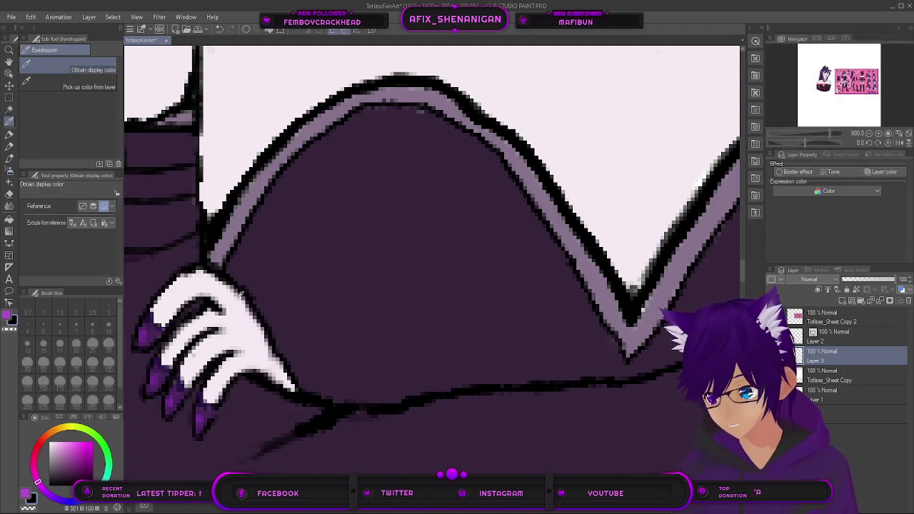
click(246, 130)
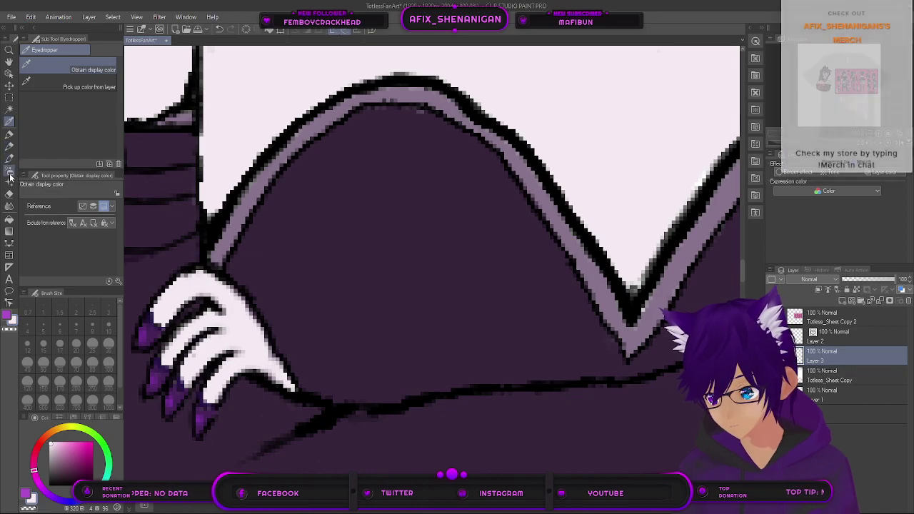
click(9, 171)
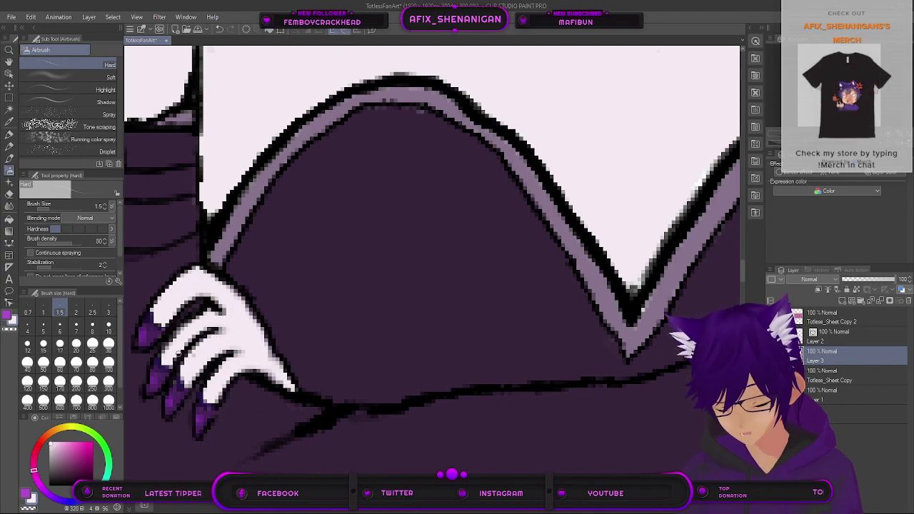
Step: Set the main color to black and check the whole figure beside the character sheet
click(7, 315)
click(88, 458)
drag(88, 458, 93, 485)
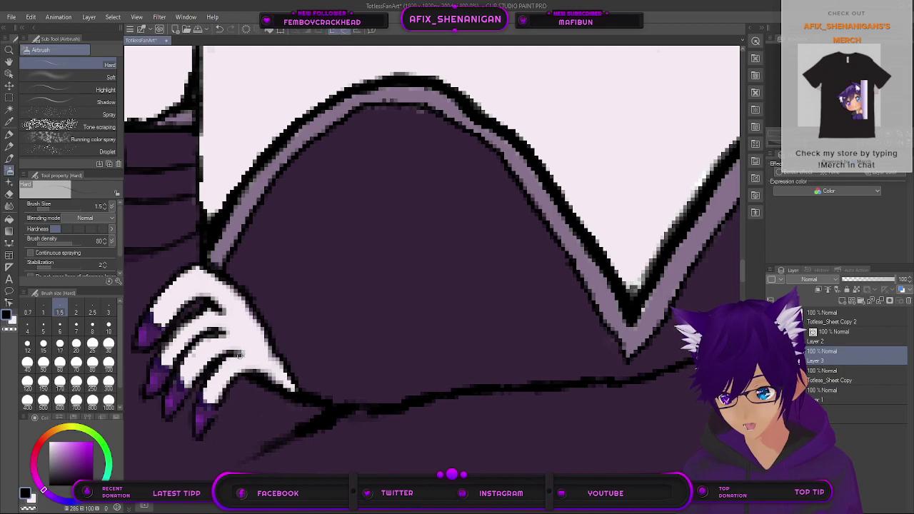
scroll(236, 356, down, 6)
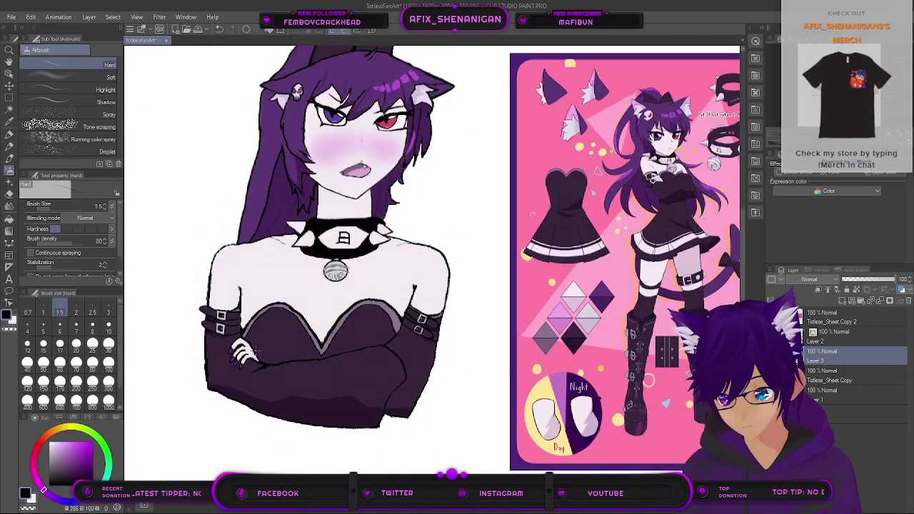
Step: Compare the fan art's crossed-arm hand with the front-view figure on the character sheet
scroll(550, 224, up, 6)
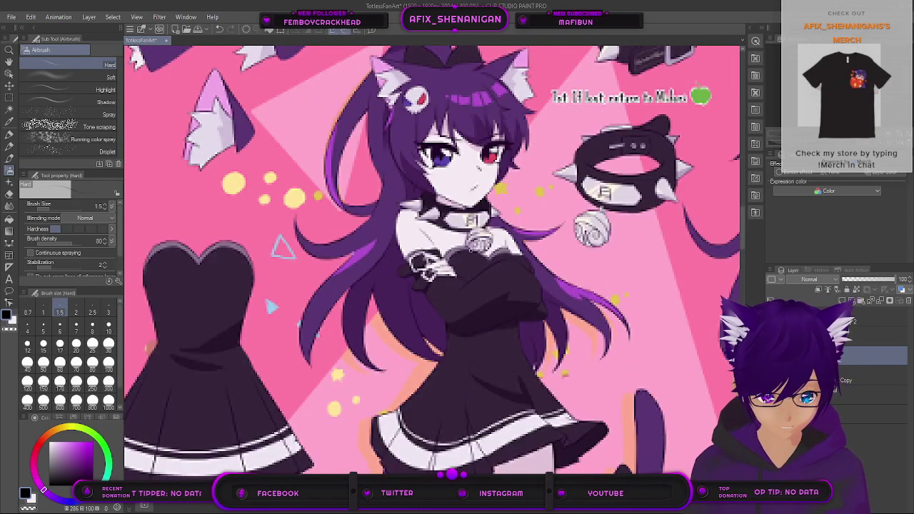
scroll(458, 265, down, 5)
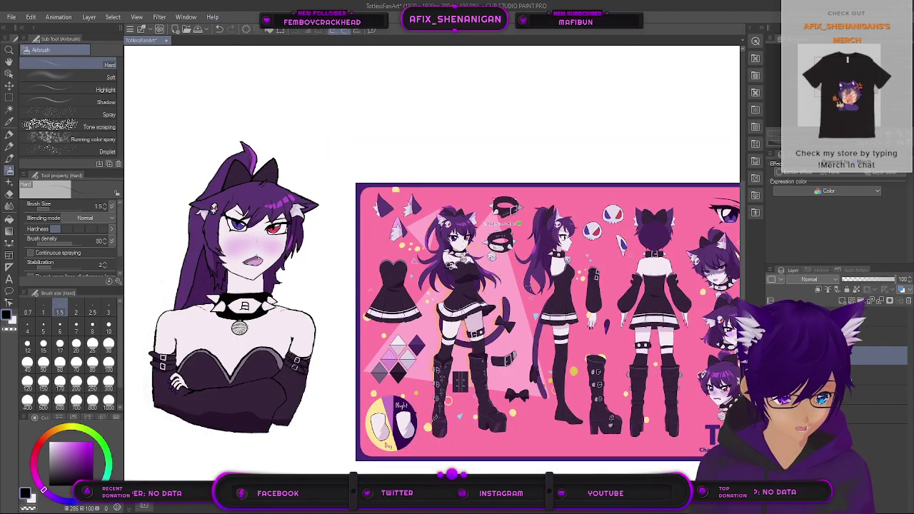
scroll(349, 257, up, 5)
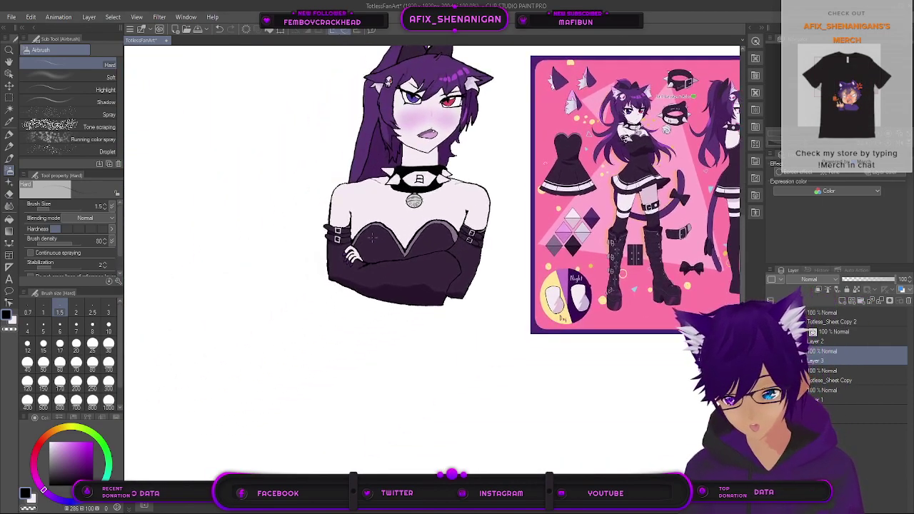
scroll(349, 257, up, 4)
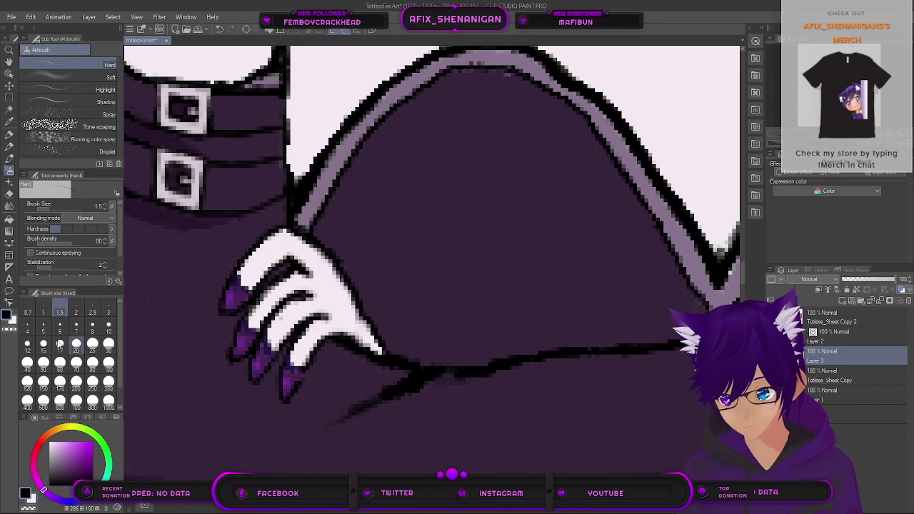
Step: Make the pale skin color active, switch to the Soft airbrush at size 17, and examine both collarbones beside the spiked collar
click(14, 320)
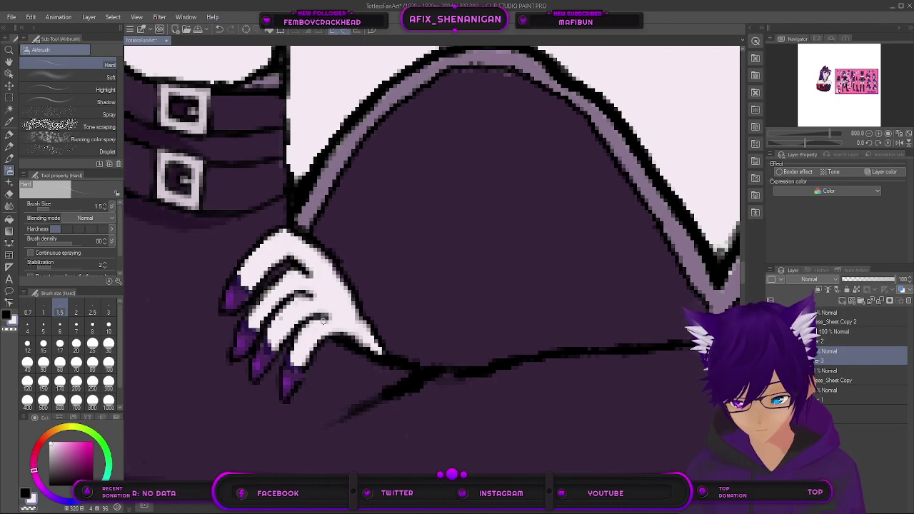
scroll(322, 321, down, 5)
drag(459, 291, 379, 340)
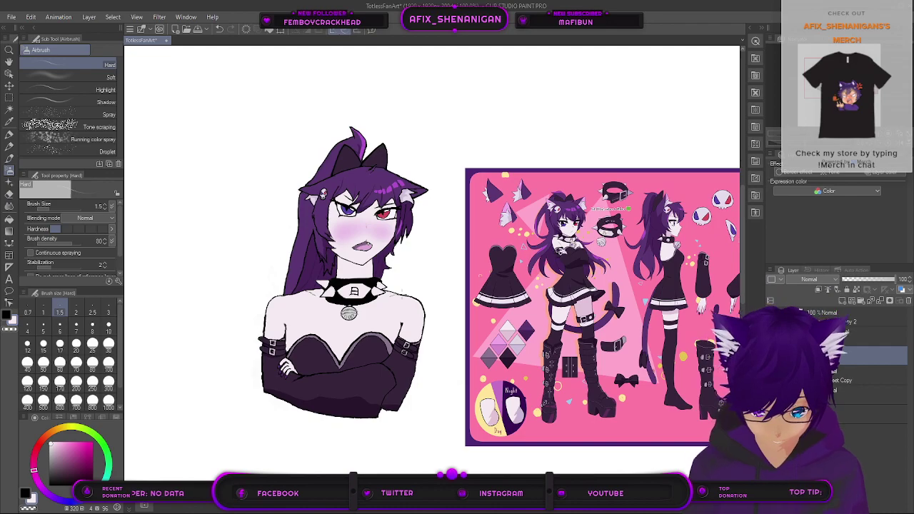
drag(476, 249, 311, 215)
drag(394, 263, 472, 273)
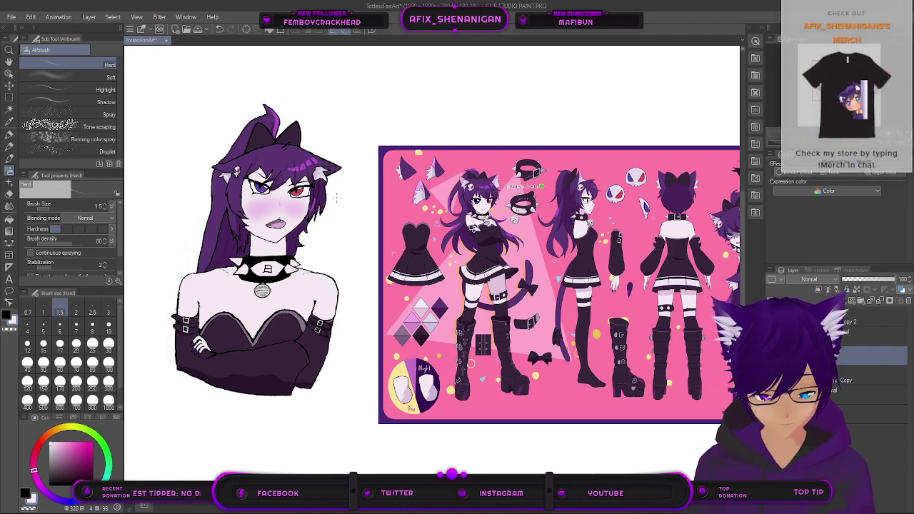
scroll(280, 329, up, 5)
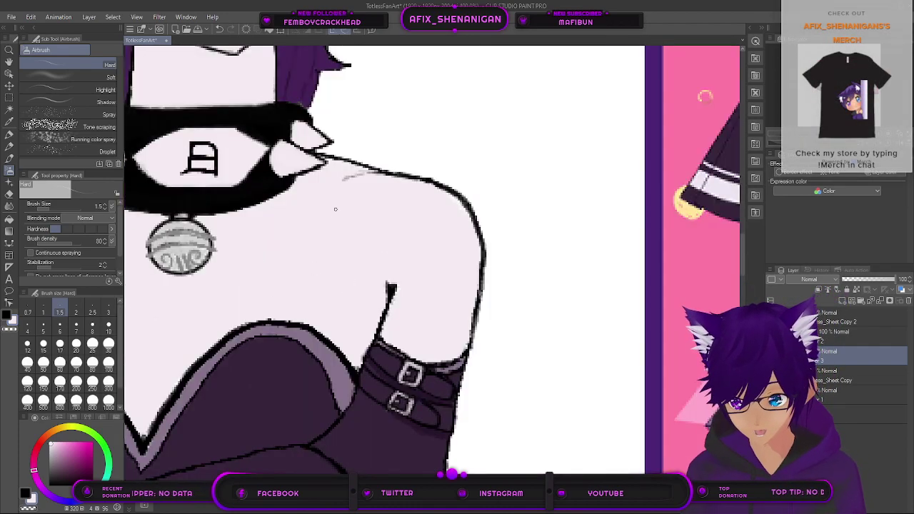
click(82, 76)
scroll(314, 135, up, 3)
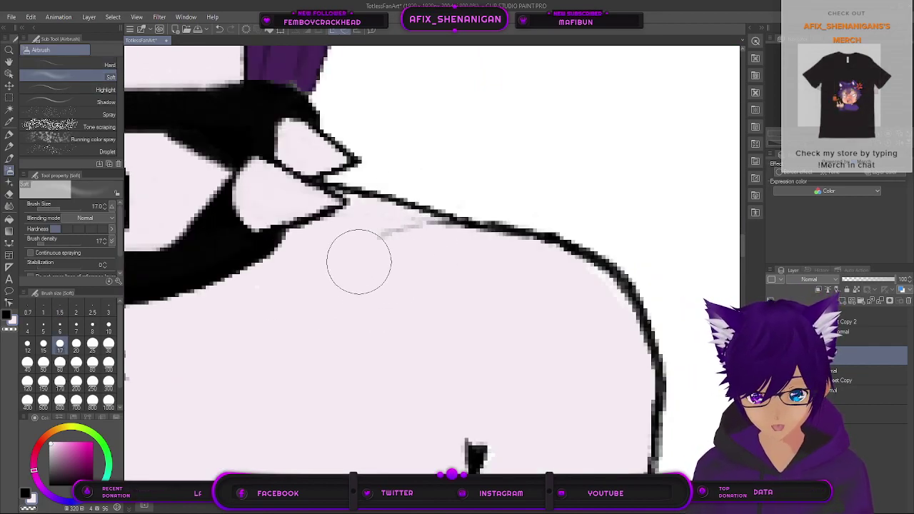
drag(248, 339, 568, 293)
drag(176, 285, 414, 327)
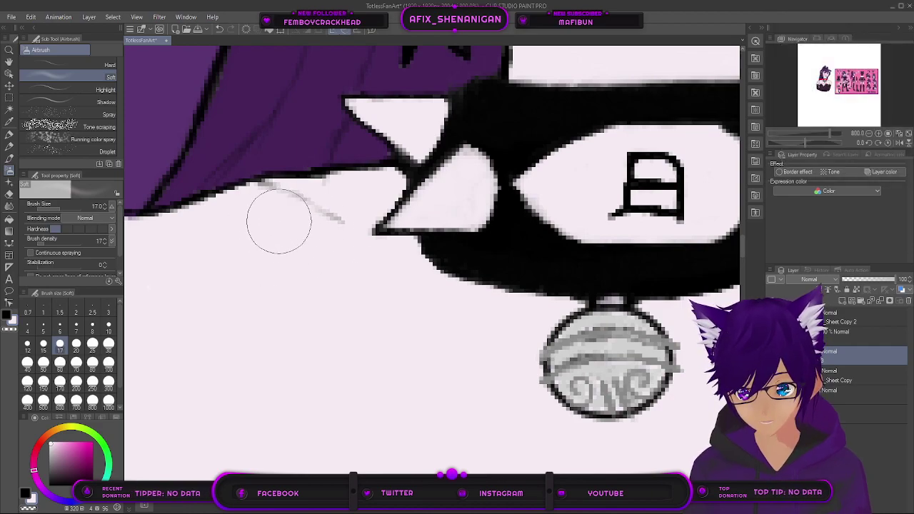
Step: Compare the whole figure with the front and side views on the character sheet
scroll(319, 253, down, 8)
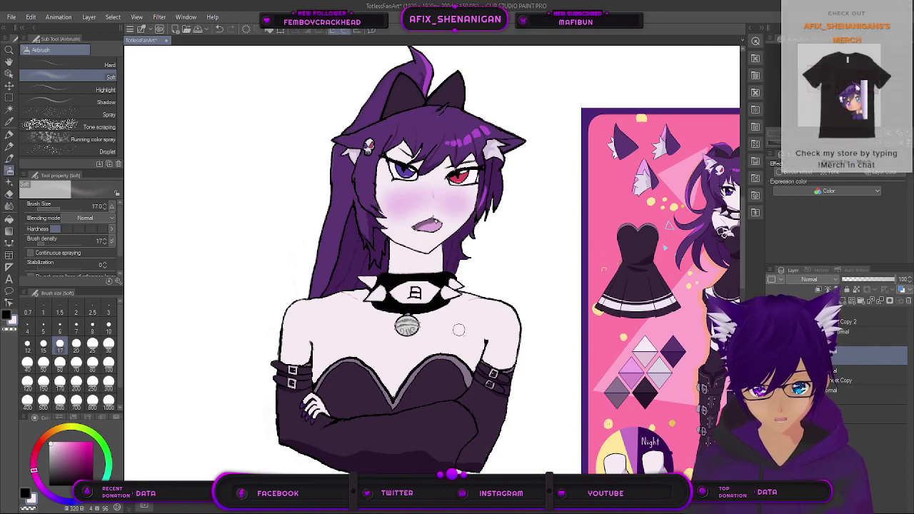
drag(566, 310, 356, 309)
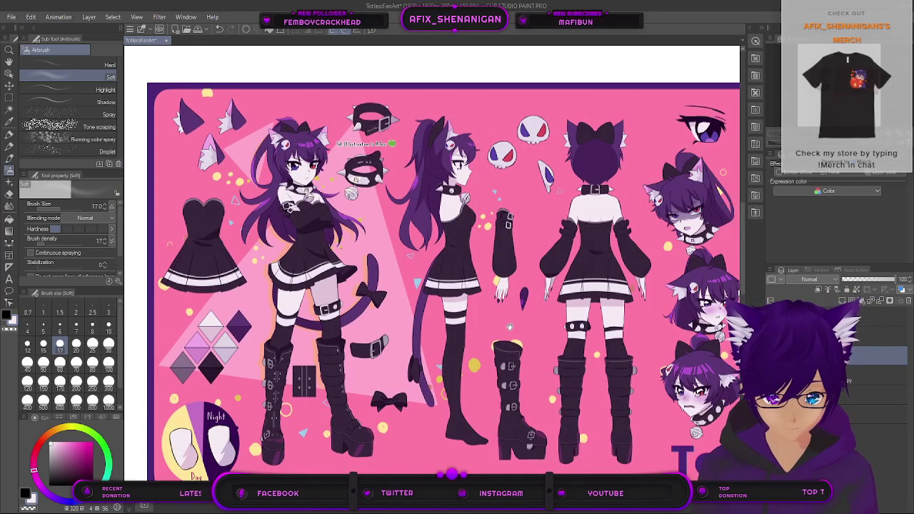
drag(511, 326, 333, 332)
drag(390, 357, 588, 323)
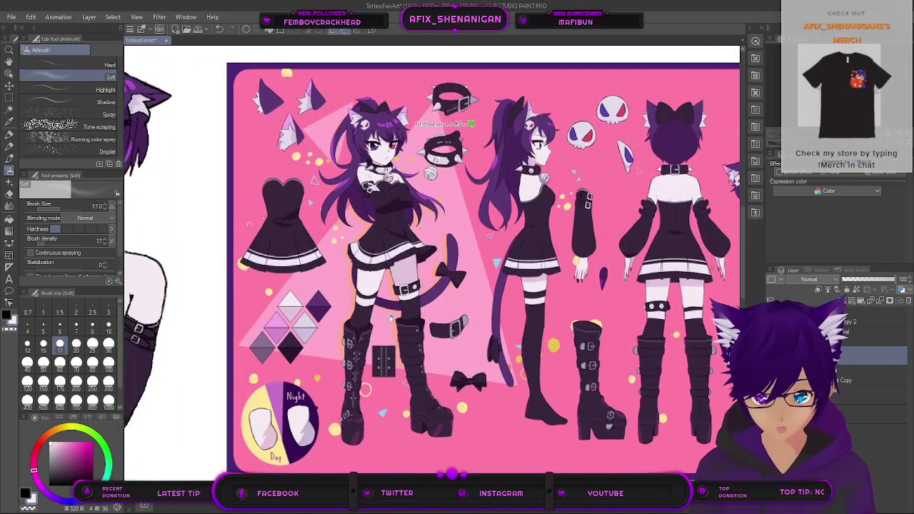
drag(221, 356, 350, 317)
scroll(350, 316, left, 3)
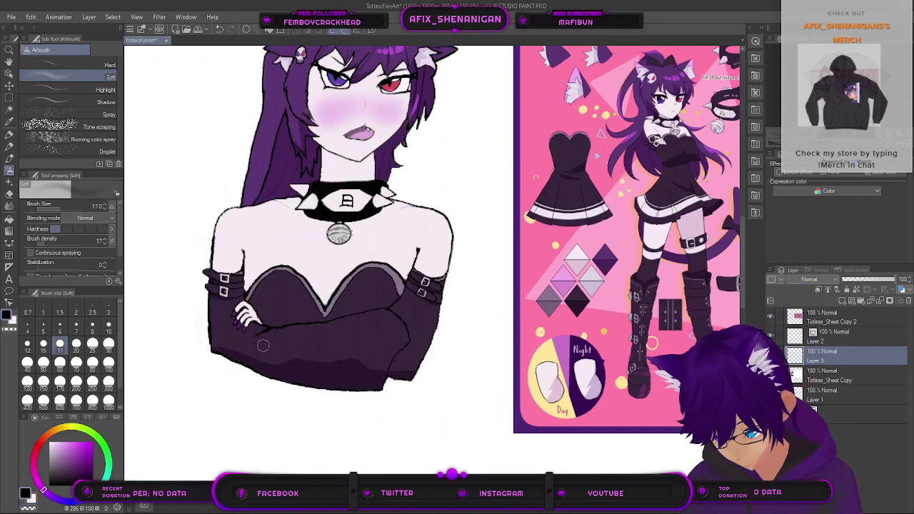
Step: Reduce the Soft airbrush to size 7 and shade the skin above the dress's V neckline in soft black
scroll(312, 298, down, 1)
scroll(315, 296, up, 3)
key(bracketleft)
key(bracketleft)
key(bracketleft)
key(bracketleft)
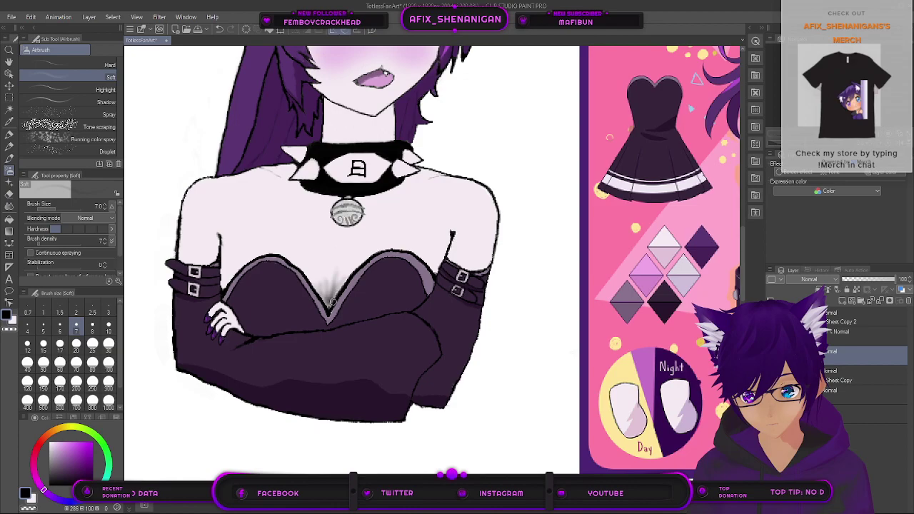
drag(330, 299, 311, 278)
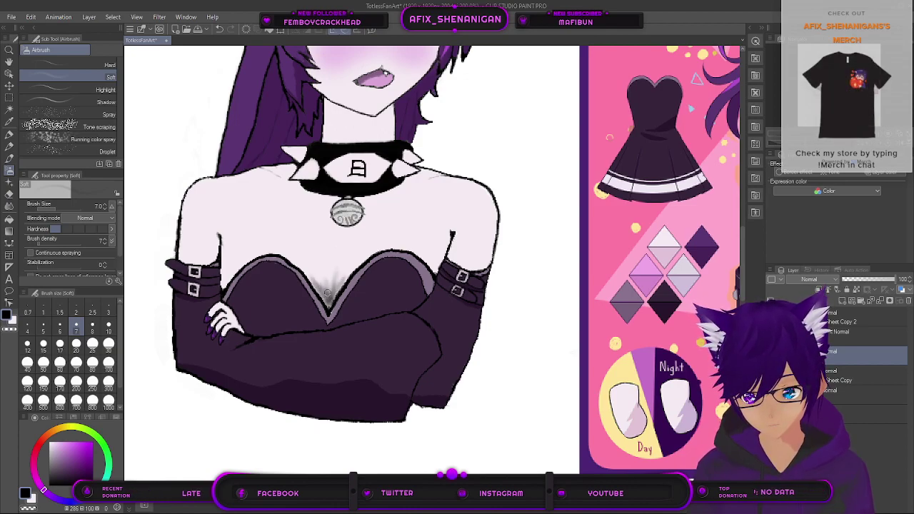
scroll(362, 273, down, 3)
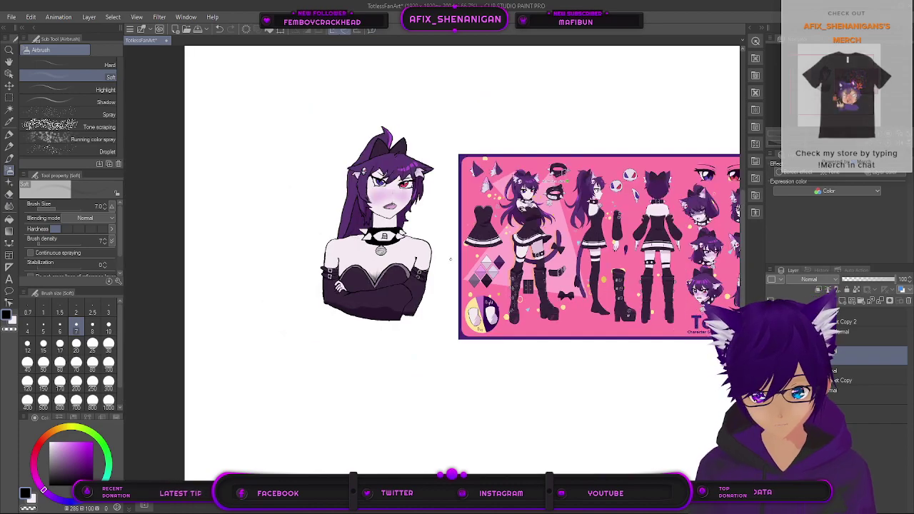
Step: Reduce the Soft airbrush to size 1.5 for fine work at the lowest point of the V neckline
scroll(450, 260, up, 8)
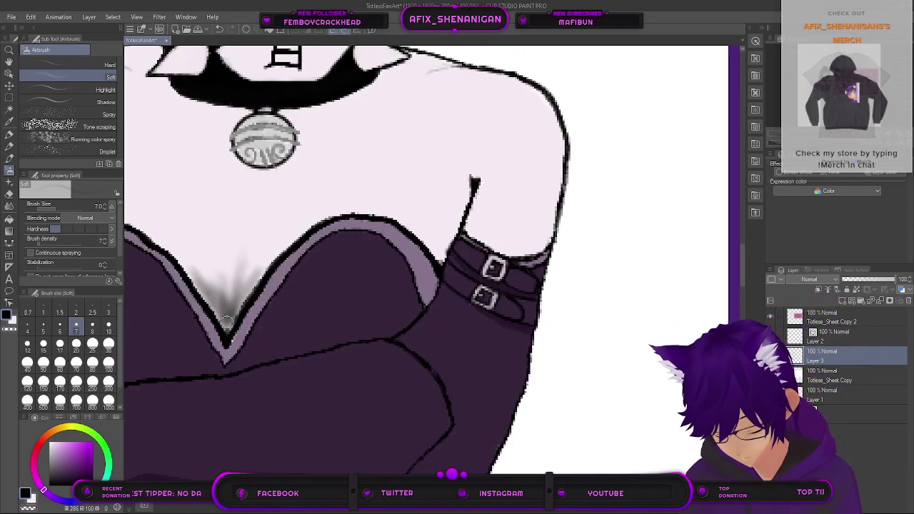
click(11, 322)
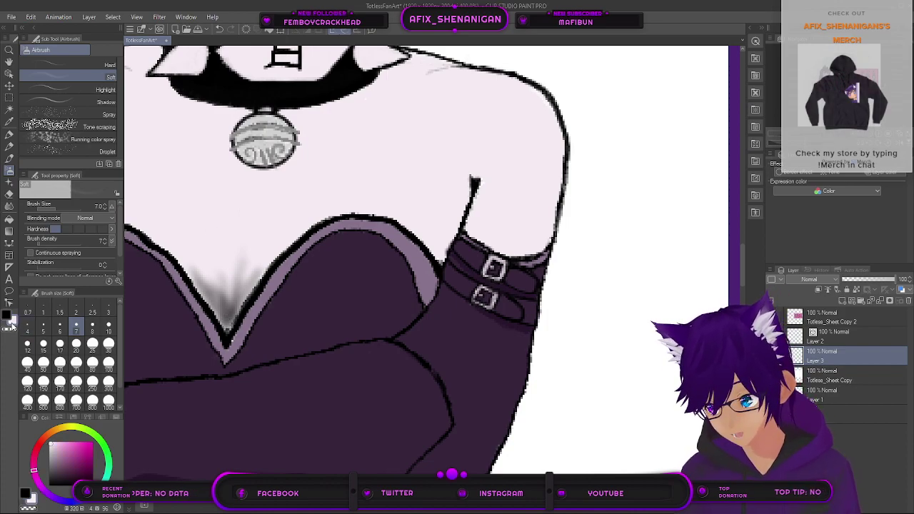
scroll(227, 330, up, 5)
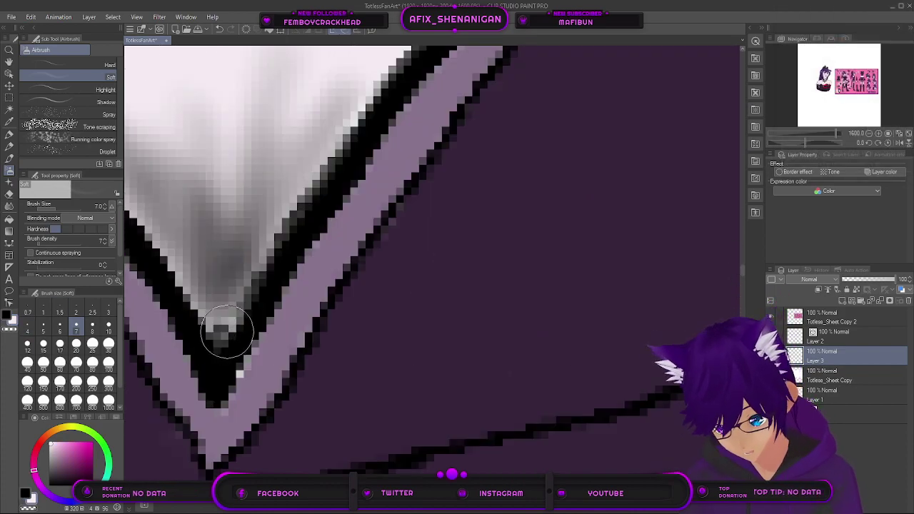
key(bracketleft)
key(bracketleft)
key(bracketleft)
key(bracketleft)
key(bracketleft)
key(bracketleft)
key(bracketleft)
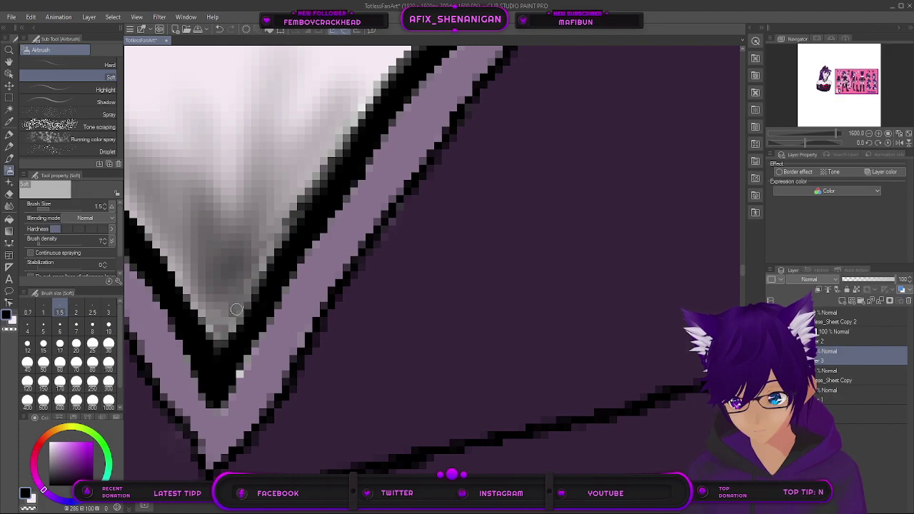
Step: Add fine black Soft airbrush strokes to the cleavage shading inside the V neckline
drag(207, 283, 269, 319)
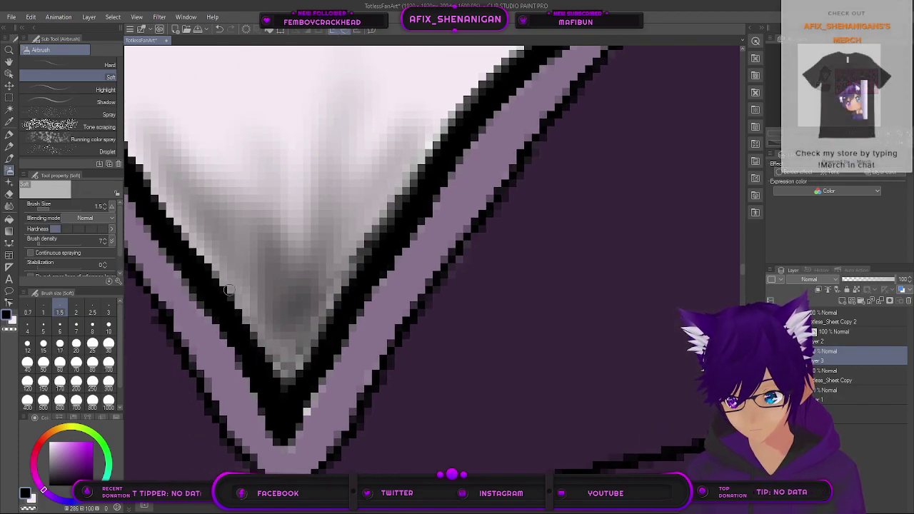
drag(180, 213, 211, 255)
scroll(210, 254, up, 1)
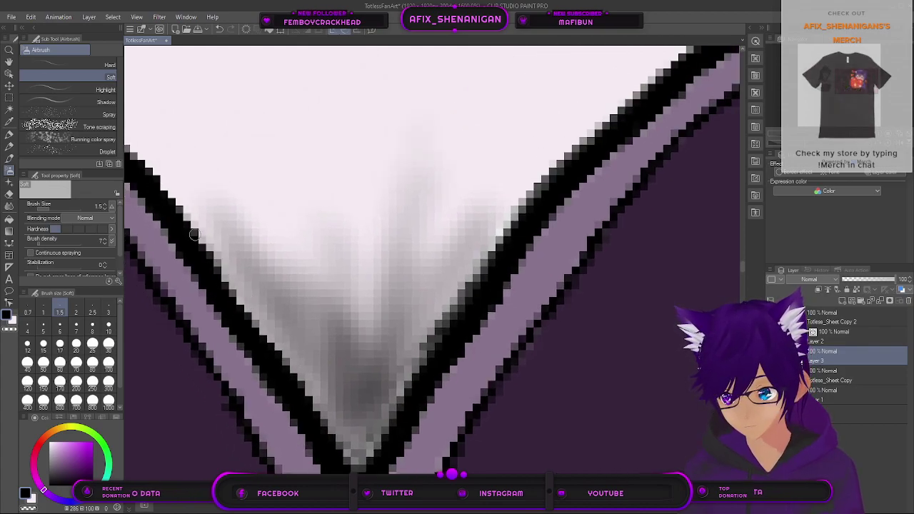
drag(304, 283, 334, 300)
drag(360, 272, 369, 324)
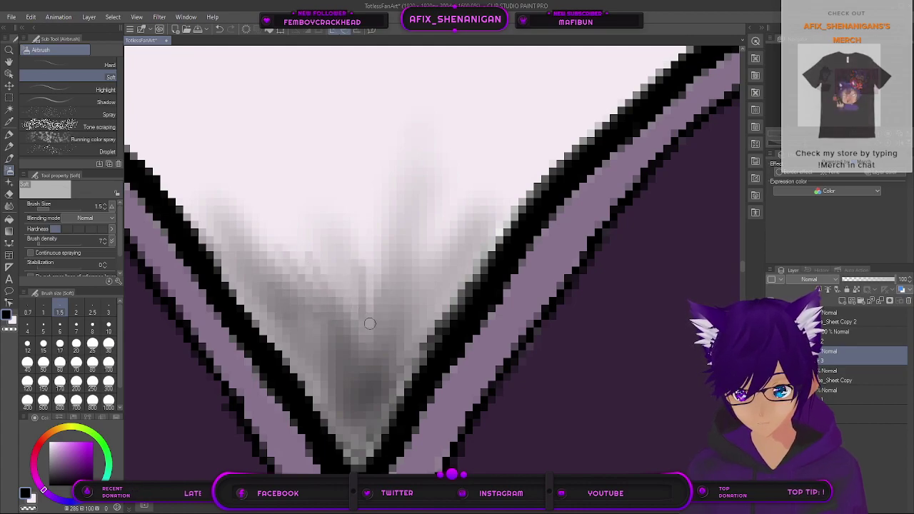
drag(333, 278, 357, 320)
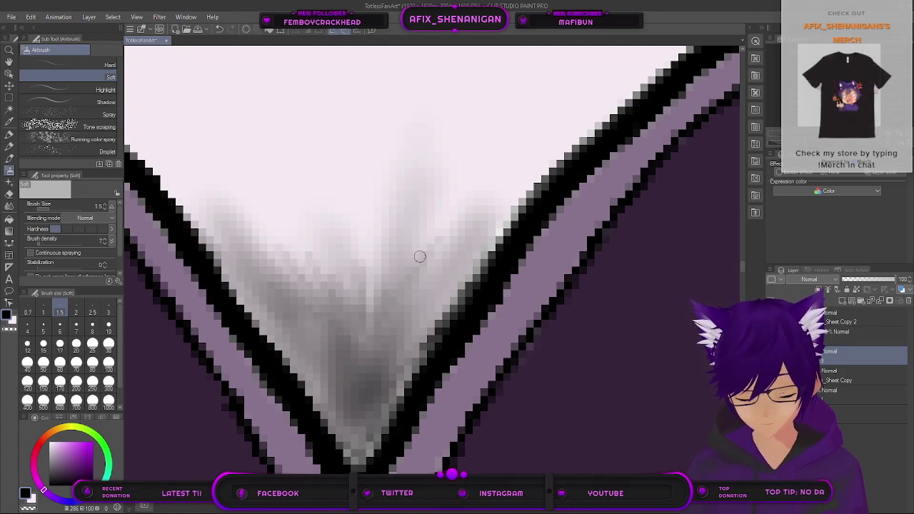
scroll(418, 256, down, 5)
scroll(430, 227, up, 5)
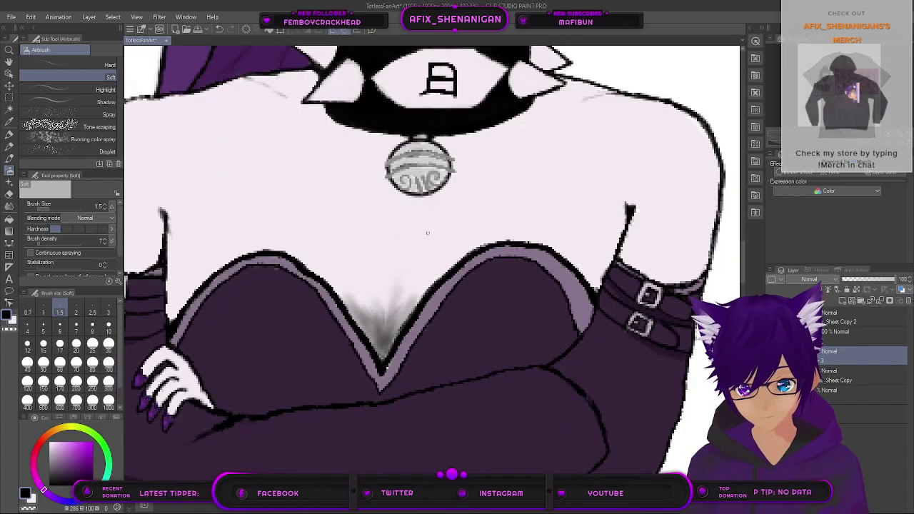
Step: Switch to the pale skin color and the Lighter pencil at size 8, and paint over the left half of the gray neckline shading
drag(391, 327, 355, 165)
key(bracketright)
key(bracketright)
key(bracketright)
key(bracketright)
key(bracketright)
key(bracketright)
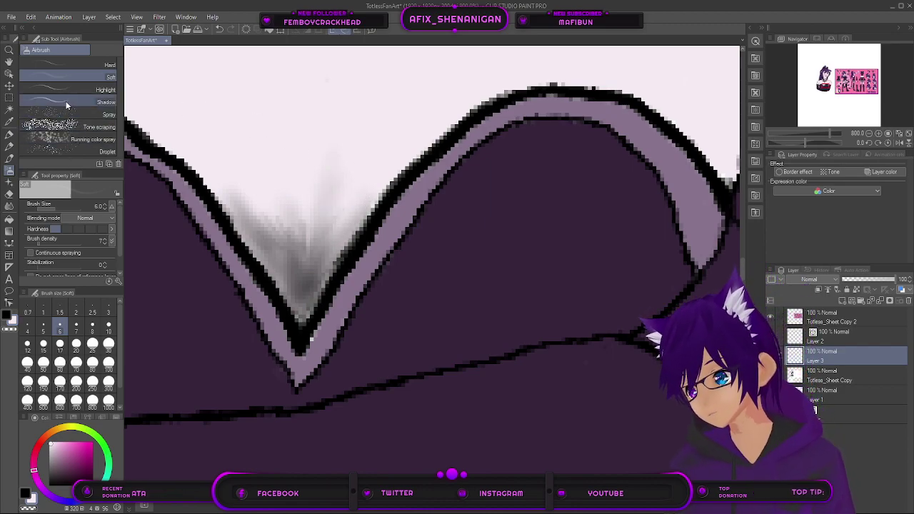
click(13, 146)
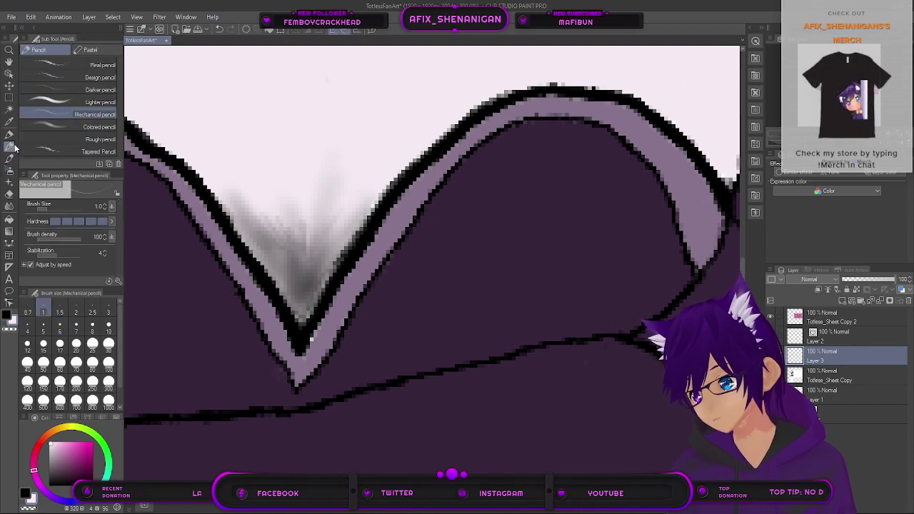
click(67, 125)
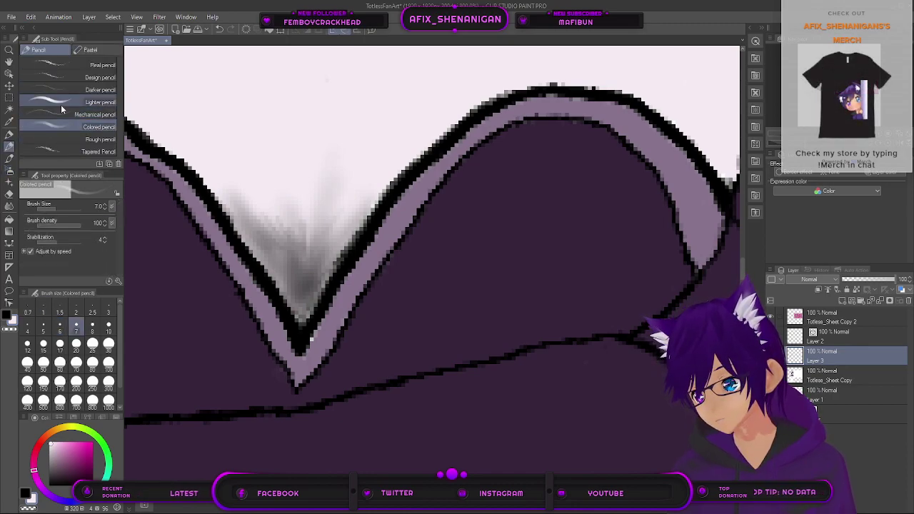
click(61, 103)
mouse_move(300, 252)
mouse_down()
mouse_move(294, 218)
mouse_move(273, 199)
mouse_move(234, 192)
mouse_move(294, 269)
mouse_up()
Step: Reduce the Lighter pencil to size 4 and paint pale skin color over the gray shading along the neckline's right edge
scroll(294, 267, down, 6)
scroll(293, 266, up, 6)
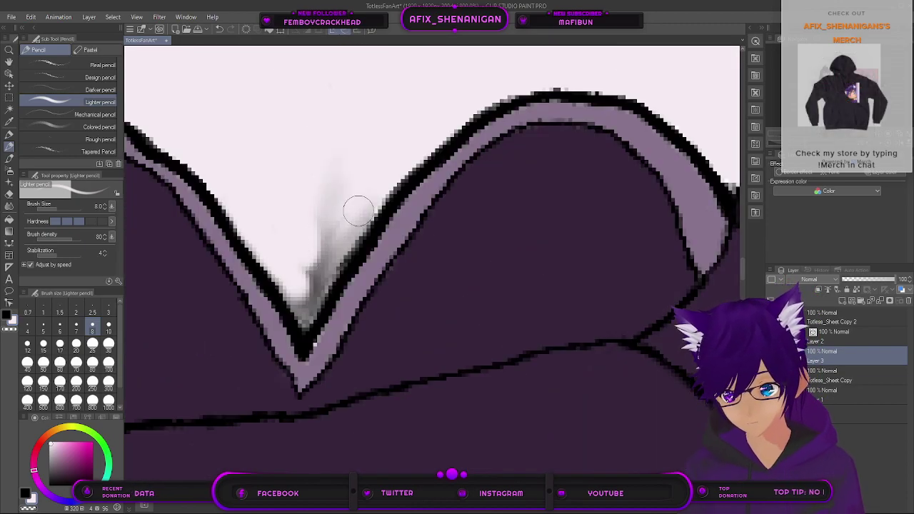
key(bracketleft)
key(bracketleft)
key(bracketleft)
key(bracketleft)
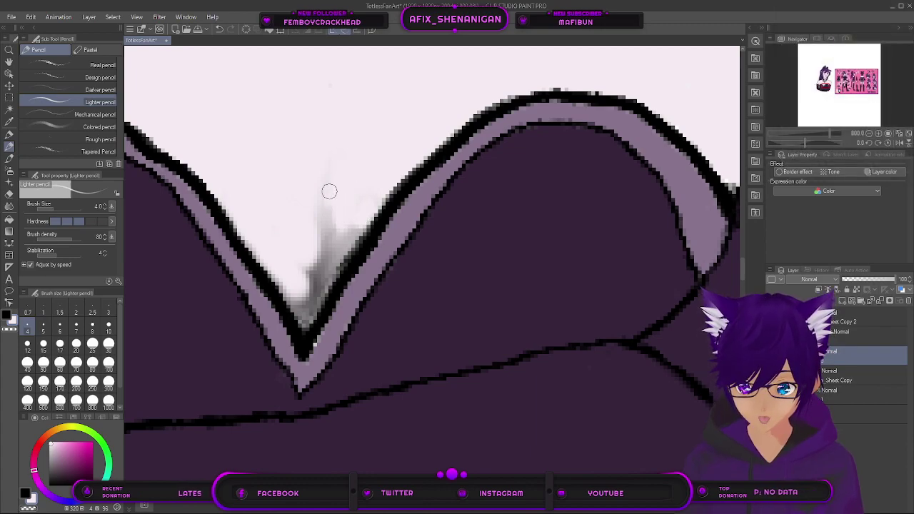
drag(330, 205, 327, 244)
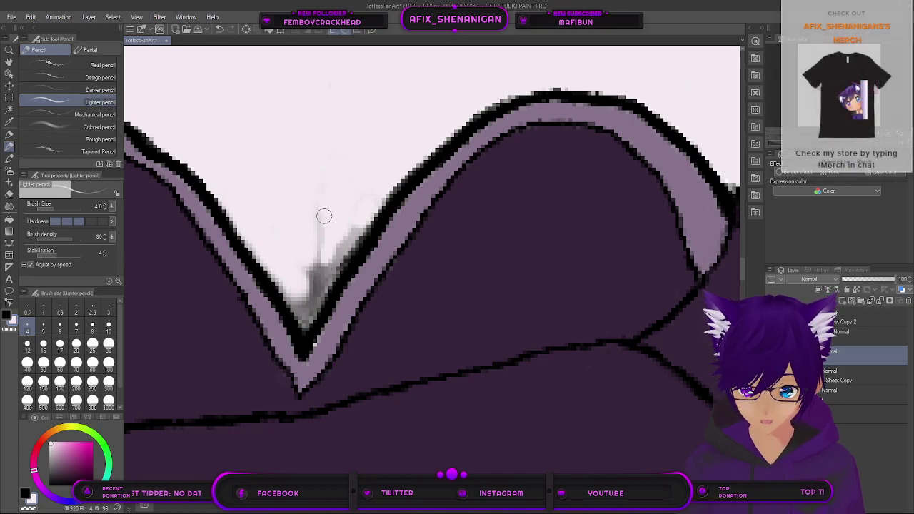
mouse_move(353, 222)
mouse_down()
mouse_move(322, 281)
mouse_move(322, 265)
mouse_up()
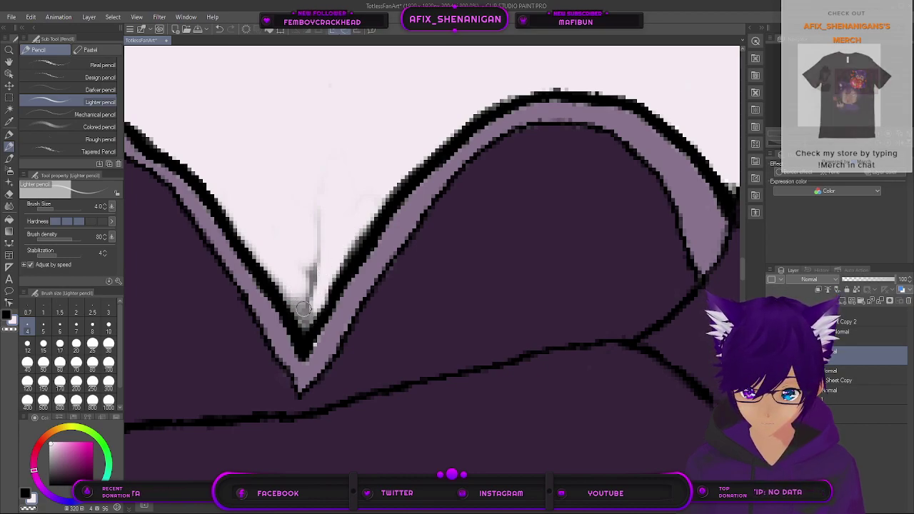
Step: Enlarge the Lighter pencil to size 6 and cover the remaining gray traces at the tip of the V neckline
key(bracketright)
key(bracketright)
scroll(303, 292, down, 5)
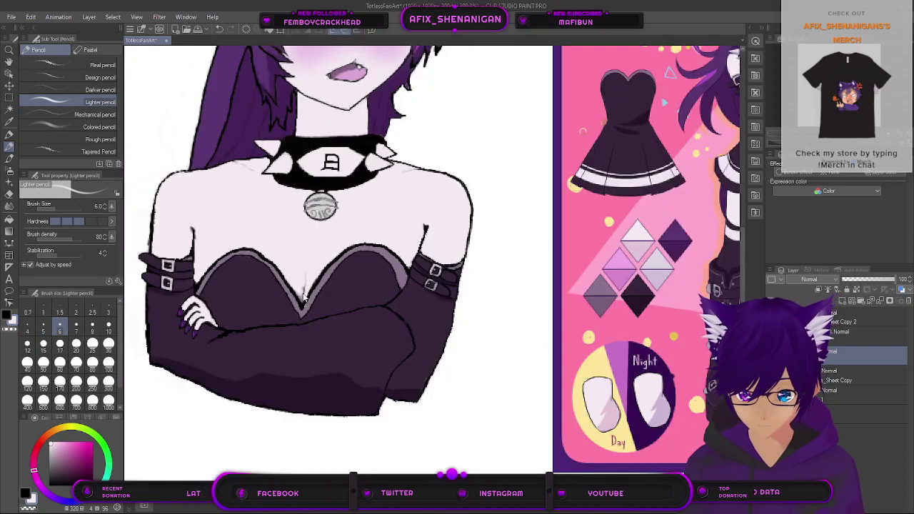
scroll(304, 283, up, 5)
mouse_move(319, 247)
mouse_down()
mouse_move(300, 333)
mouse_move(292, 320)
mouse_up()
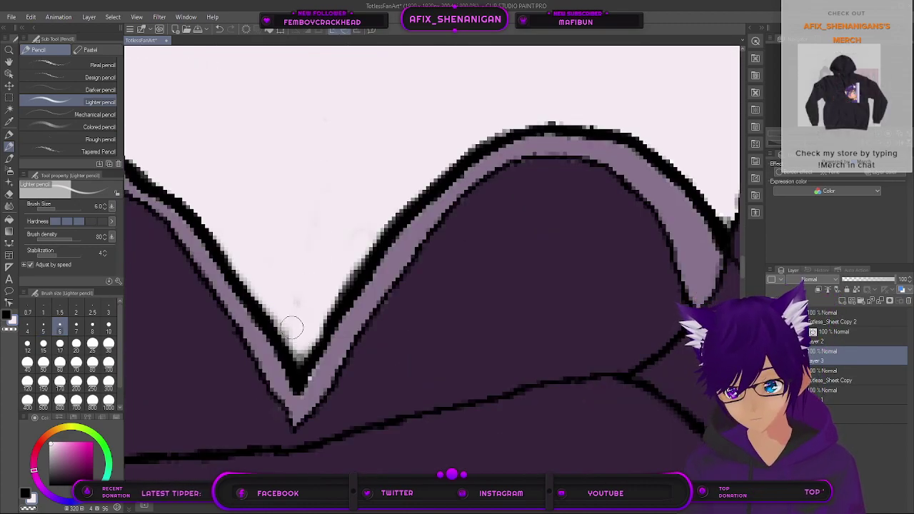
Step: Sample the pale purple of the nose shading on the face and switch to the Smooth India ink brush
scroll(293, 316, down, 5)
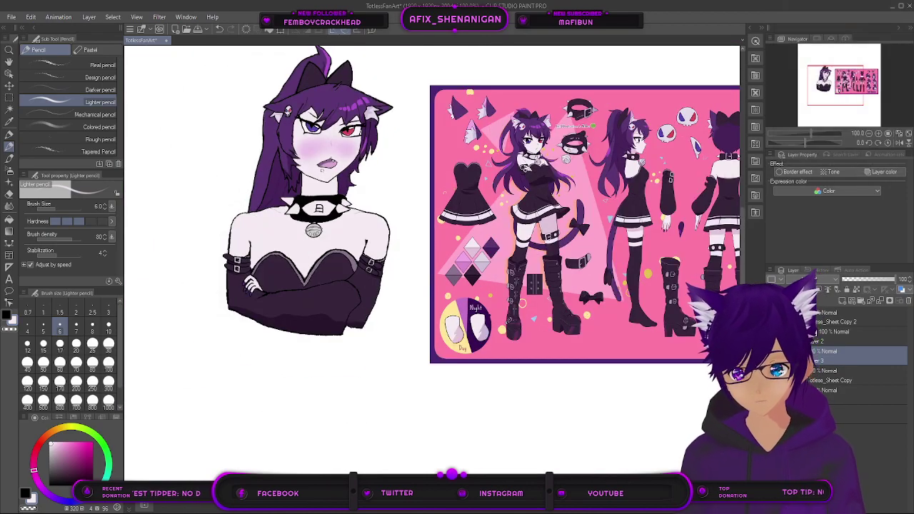
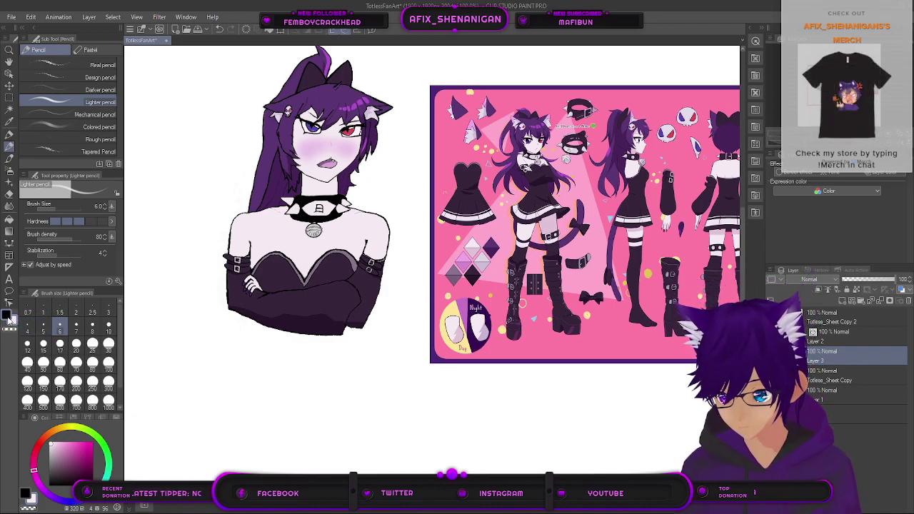
click(10, 121)
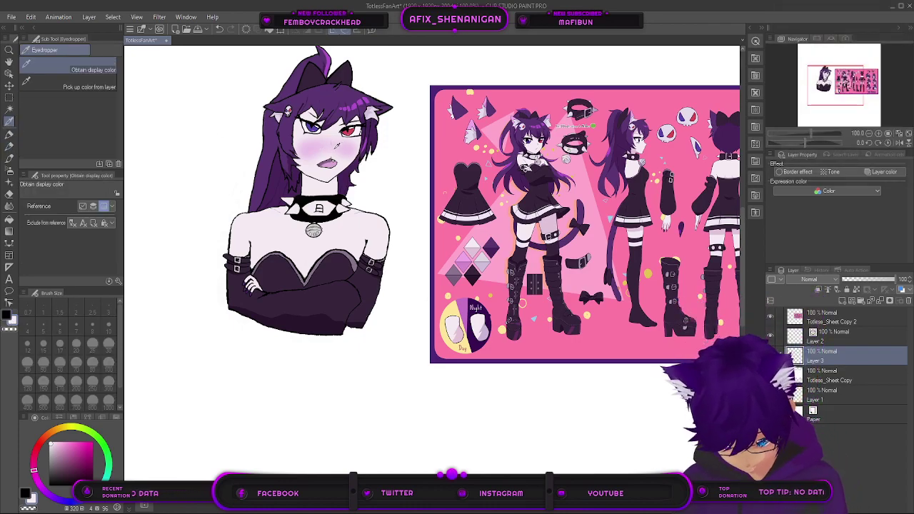
scroll(329, 129, up, 15)
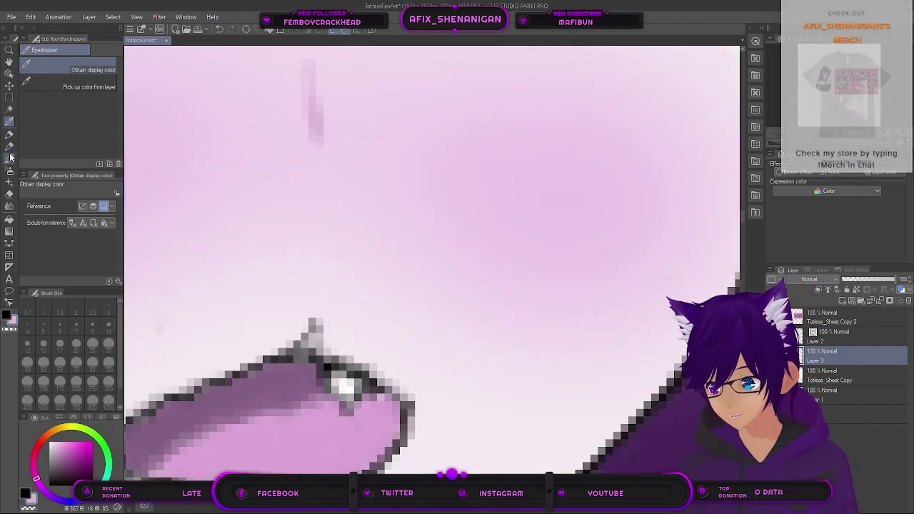
click(9, 158)
scroll(303, 278, down, 12)
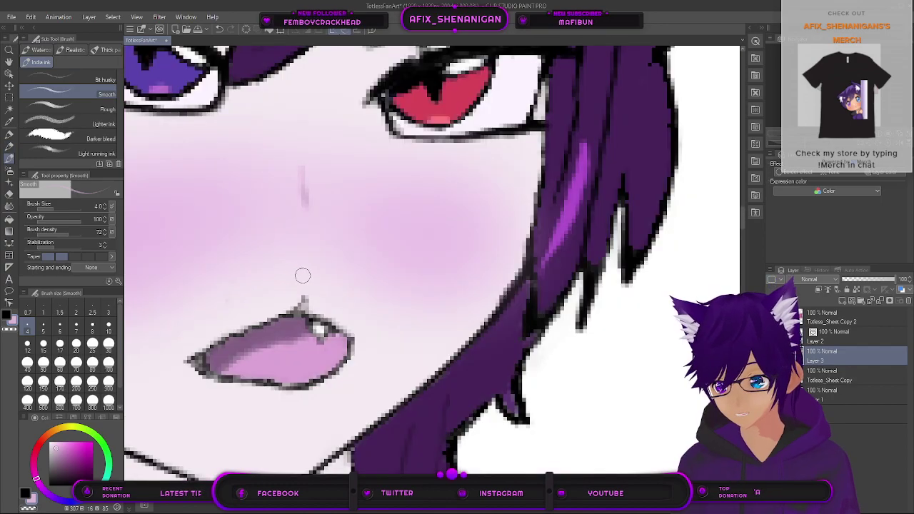
drag(328, 378, 403, 156)
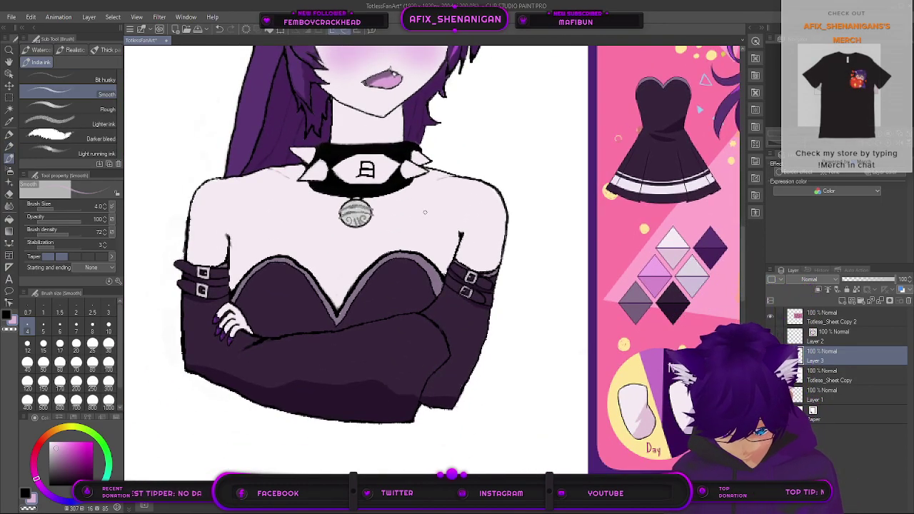
Step: Reduce the Smooth brush to size 1.5 and draw thin pale purple collarbone lines on both sides below the bell
key(bracketleft)
key(bracketleft)
key(bracketleft)
key(bracketleft)
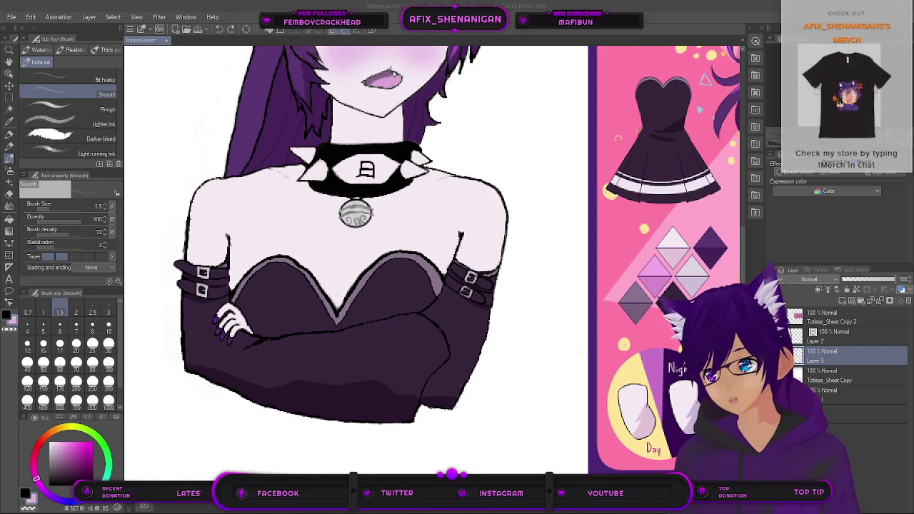
click(42, 345)
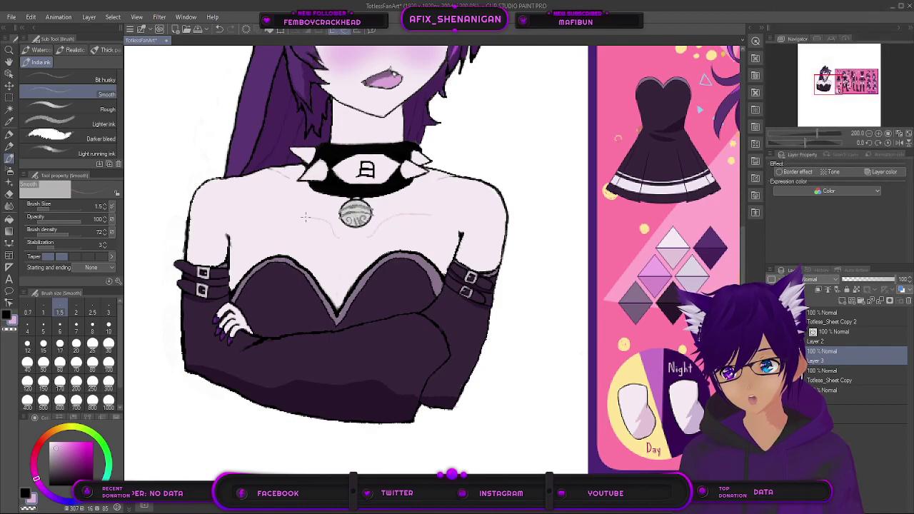
scroll(400, 273, down, 2)
scroll(427, 247, up, 2)
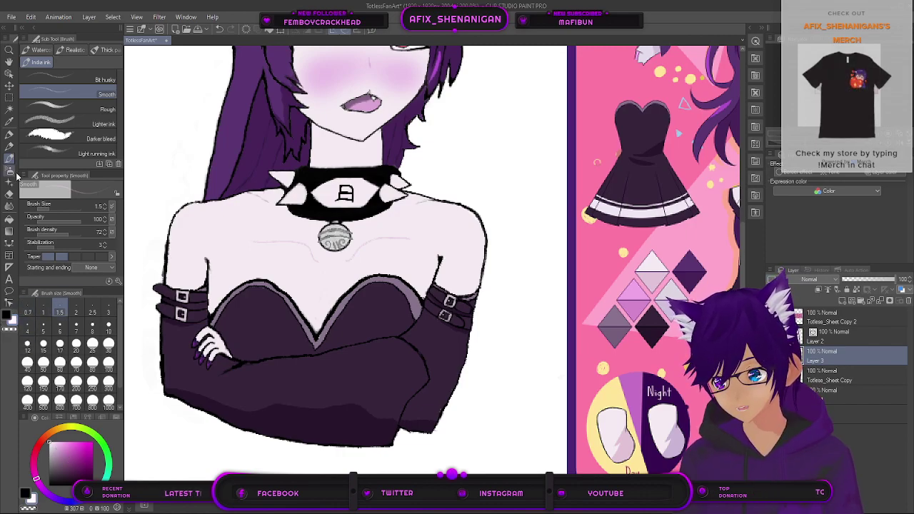
Step: Sample the pale skin color and, with the Smooth brush at size 3, paint over the old collarbone mark by the right shoulder
click(10, 122)
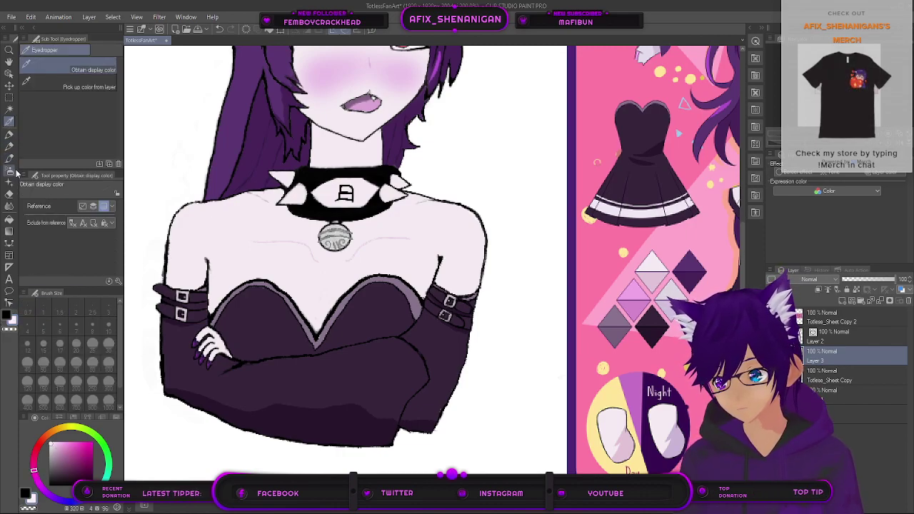
click(10, 157)
scroll(431, 214, up, 3)
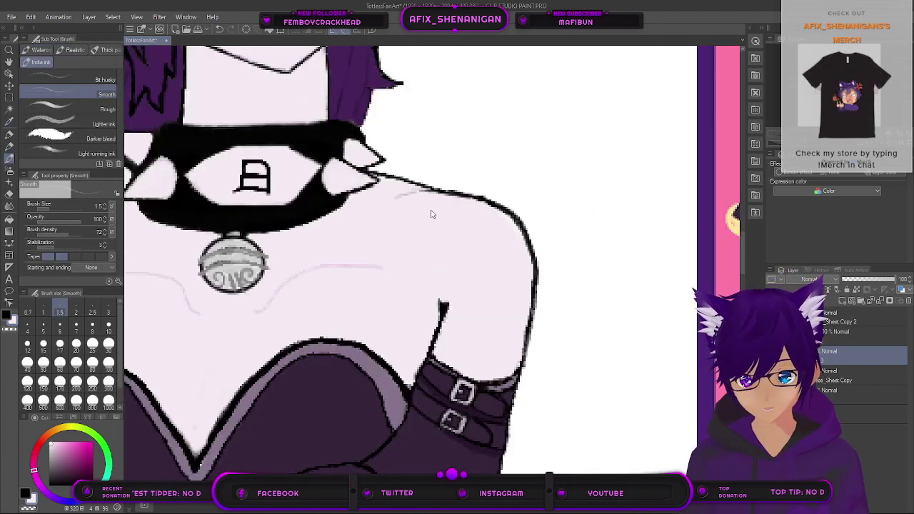
scroll(431, 214, up, 2)
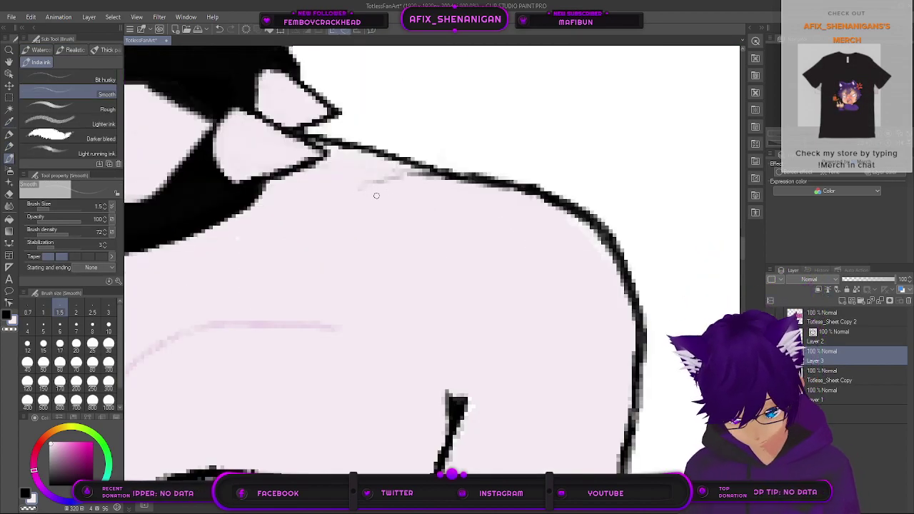
key(bracketright)
key(bracketright)
key(bracketright)
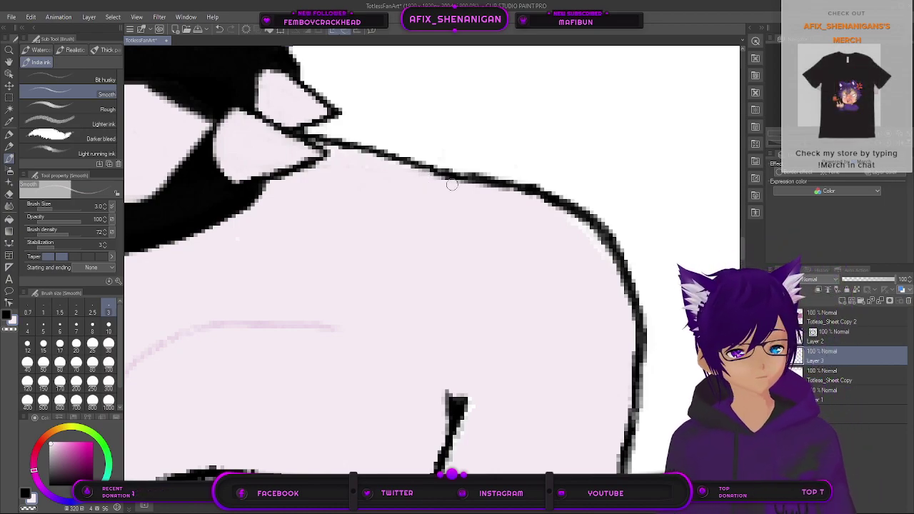
Step: Cover the old collarbone mark along the left shoulder line with the same skin color
drag(237, 262, 544, 262)
drag(129, 194, 431, 229)
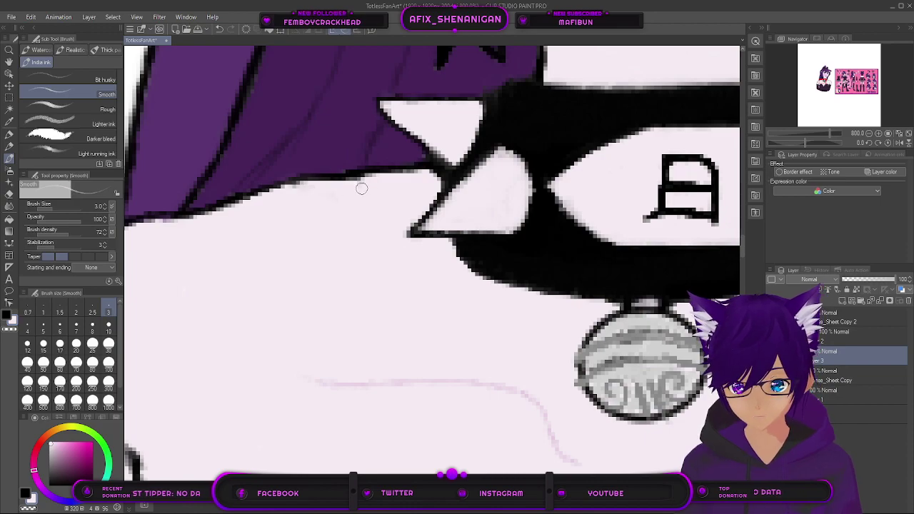
scroll(360, 241, down, 6)
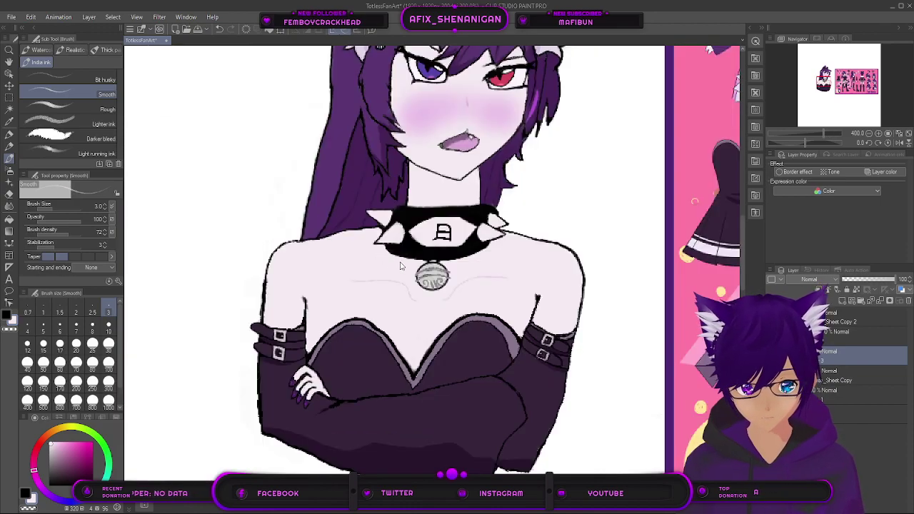
scroll(490, 250, up, 6)
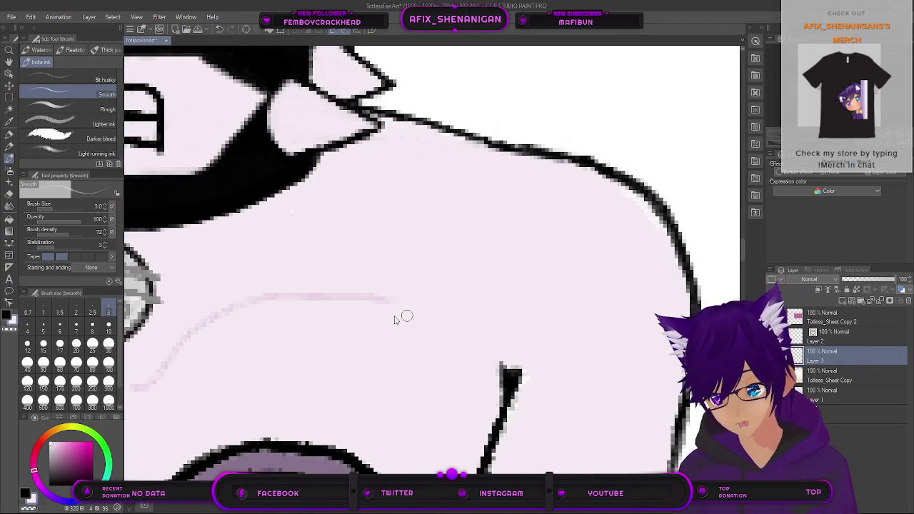
scroll(406, 314, down, 2)
drag(219, 199, 385, 136)
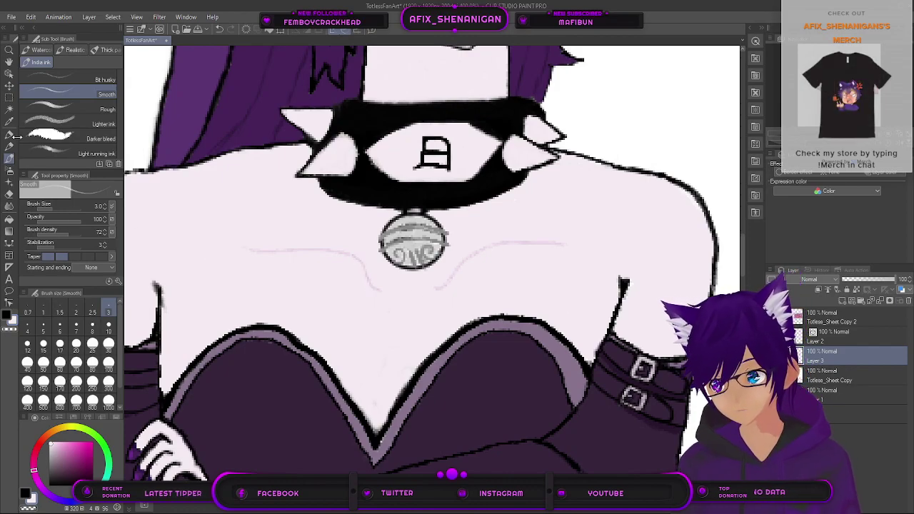
Step: Sample a light pinkish purple and, with the Smooth brush at size 1, extend the inner ends of both collarbone lines toward each other
click(9, 121)
scroll(327, 288, up, 3)
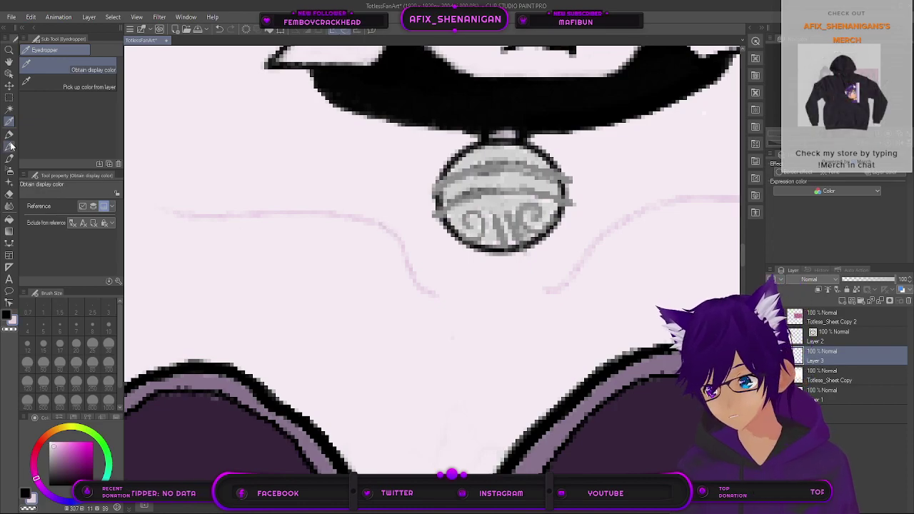
click(9, 159)
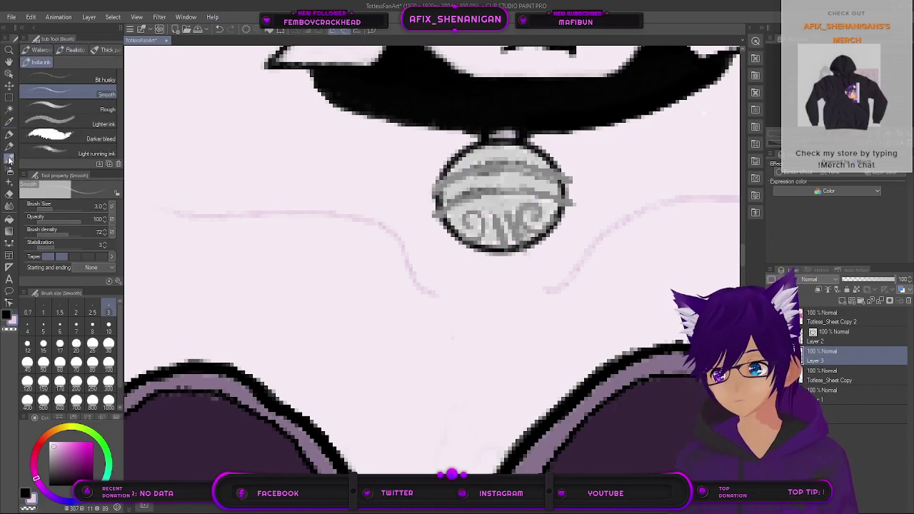
key(bracketleft)
key(bracketleft)
key(bracketleft)
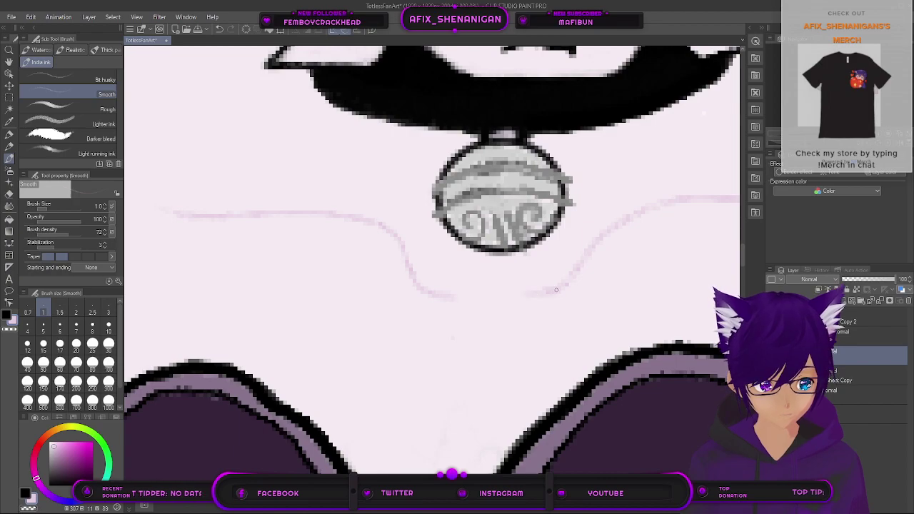
scroll(552, 291, down, 6)
drag(524, 287, 458, 355)
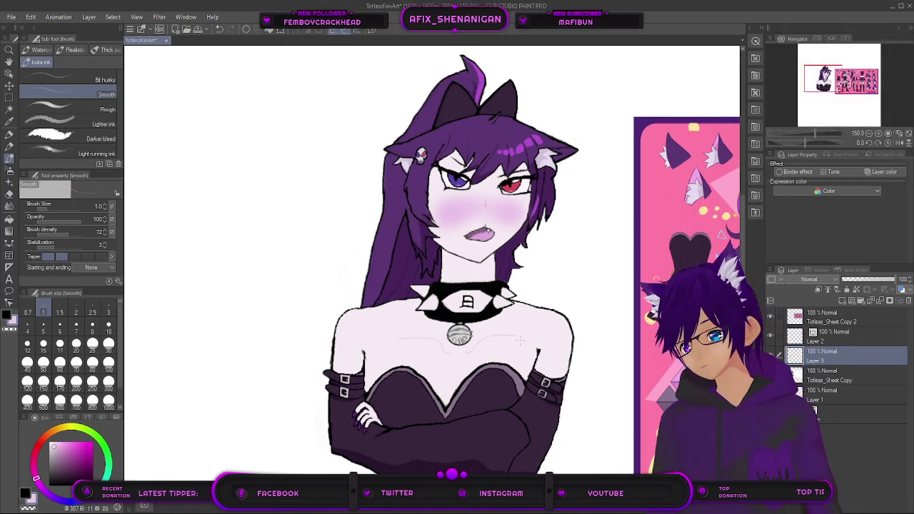
Step: Set the Smooth brush to size 2 and extend the outer ends of both collarbone lines with the light purple
scroll(391, 340, up, 5)
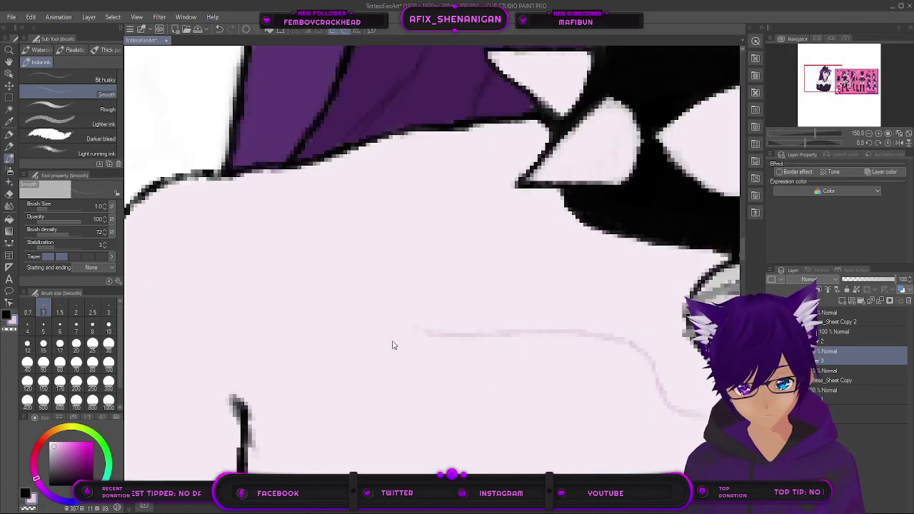
key(bracketleft)
key(bracketright)
key(bracketright)
key(bracketright)
key(bracketright)
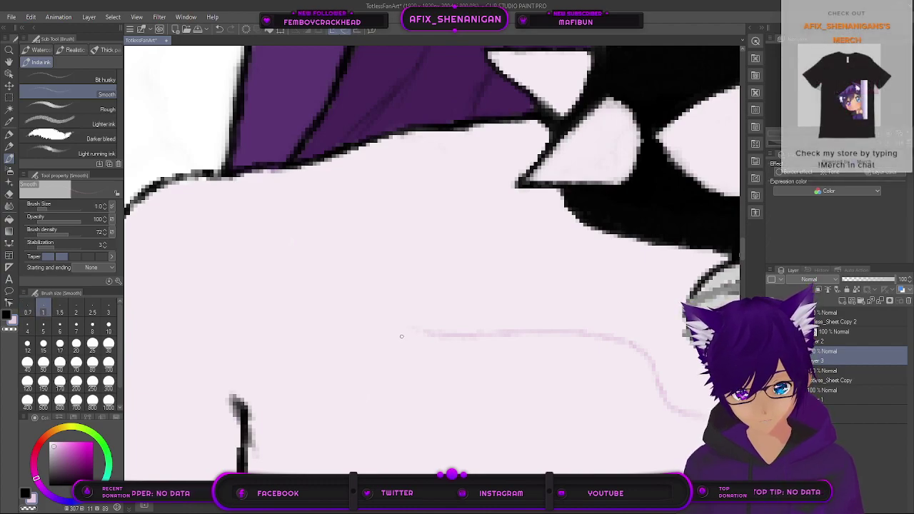
key(bracketleft)
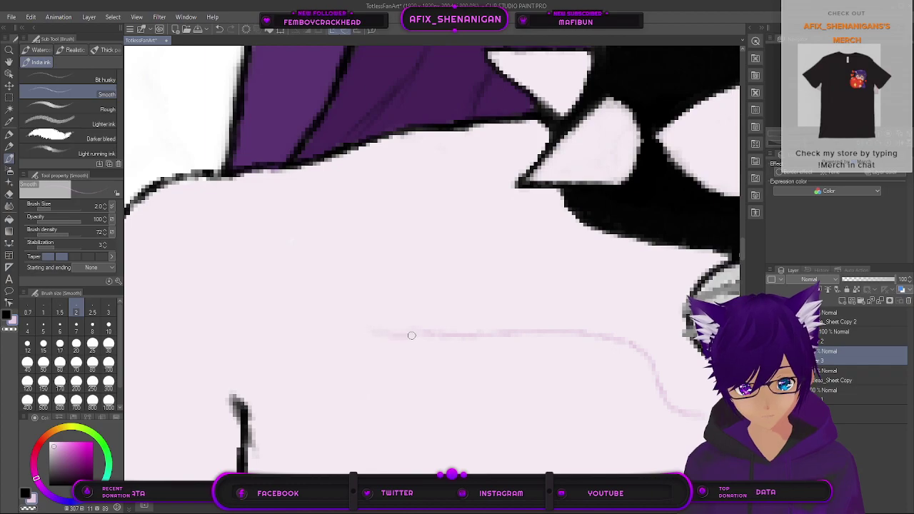
drag(606, 350, 318, 306)
mouse_move(714, 348)
mouse_down()
mouse_move(545, 307)
mouse_move(415, 317)
mouse_up()
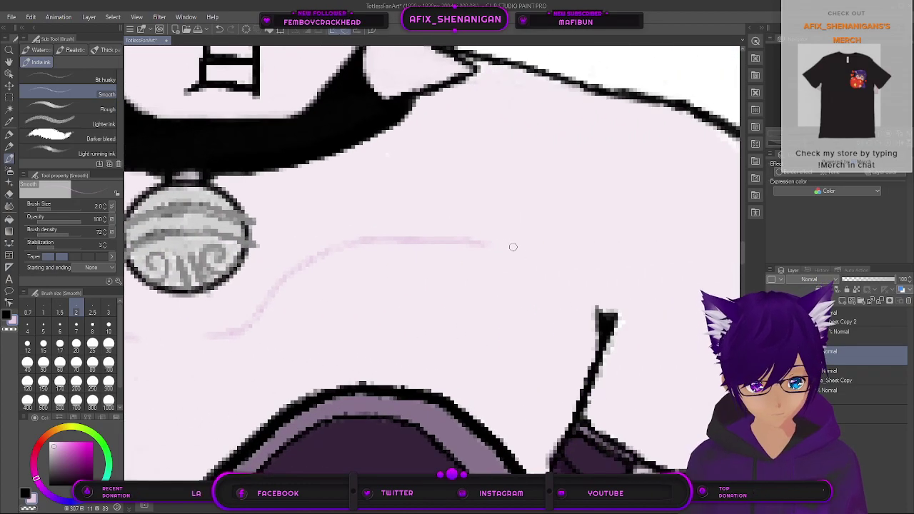
scroll(490, 255, down, 5)
scroll(461, 274, down, 4)
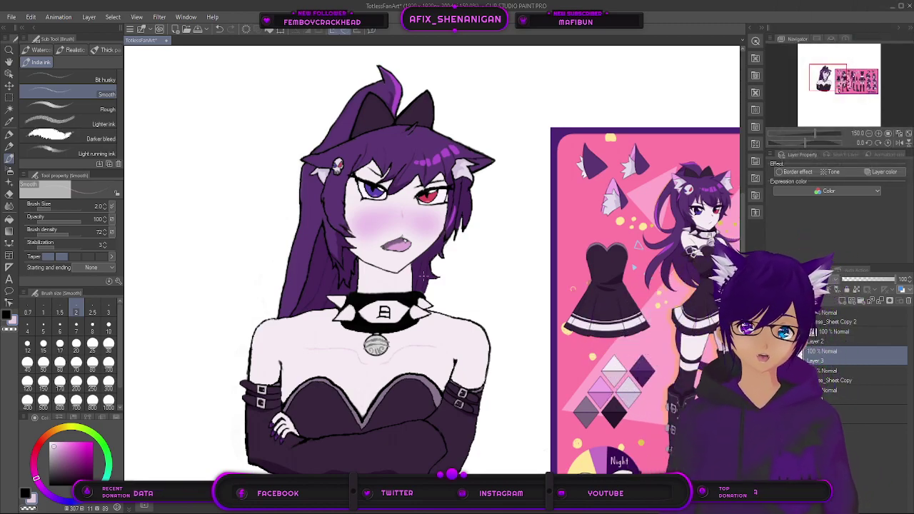
Step: Compare the whole drawing with the character sheet, looking at the collar and the chest
scroll(546, 255, down, 1)
drag(611, 291, 399, 308)
drag(358, 366, 366, 364)
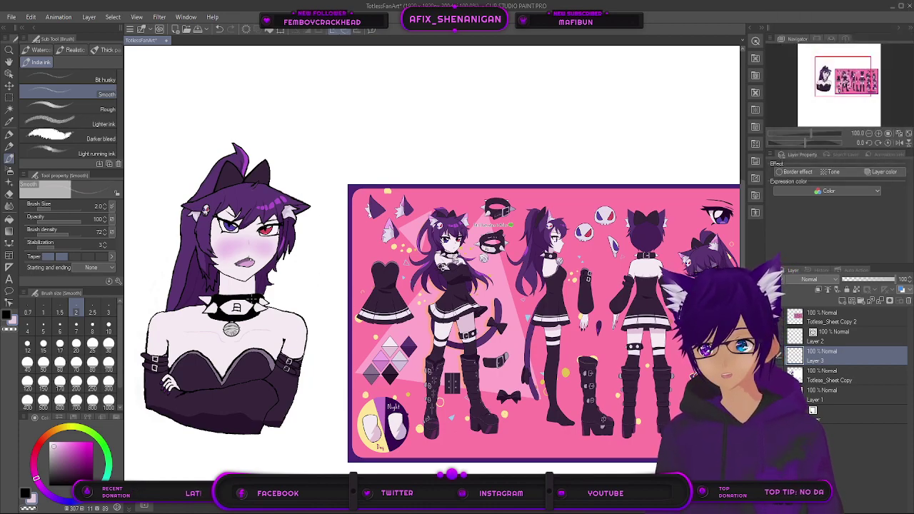
scroll(255, 294, up, 2)
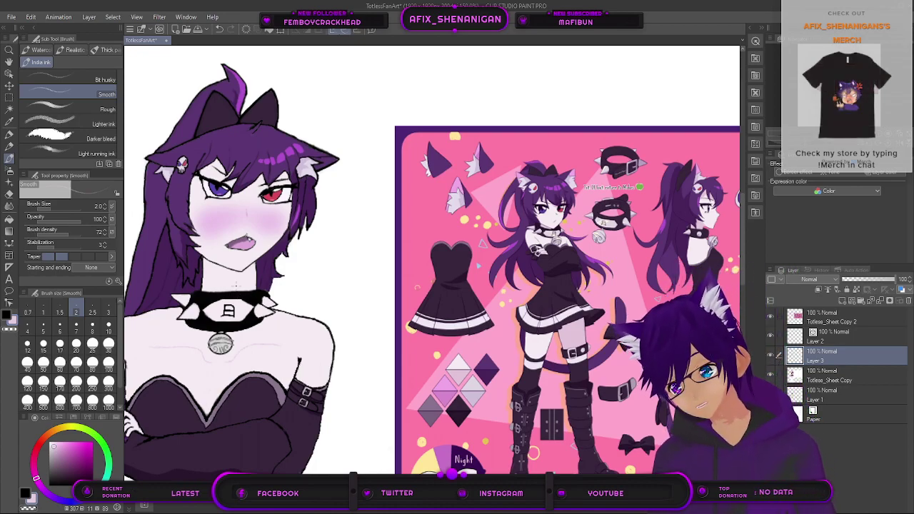
scroll(578, 282, down, 2)
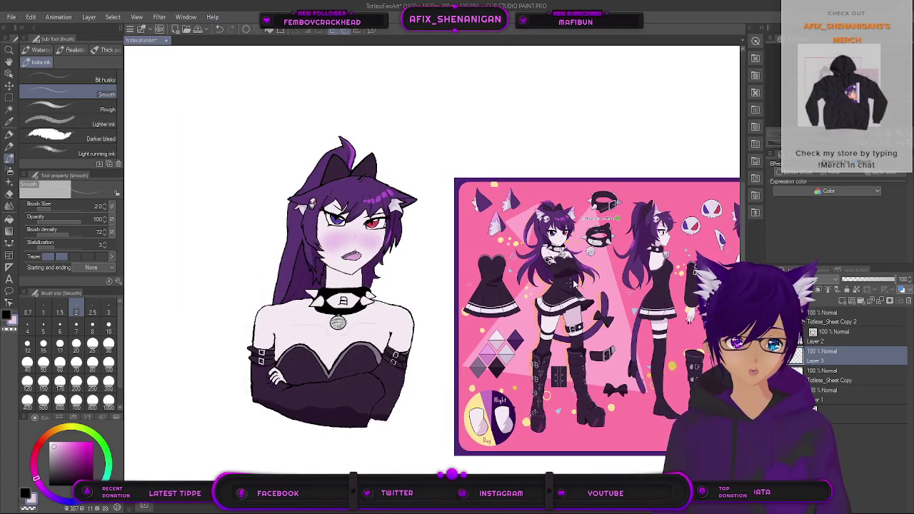
scroll(583, 280, up, 1)
drag(633, 294, 629, 320)
Step: Switch to black and, with the Smooth brush at size 4, draw the collar's raised sides and rear edge around the neck
scroll(339, 324, up, 4)
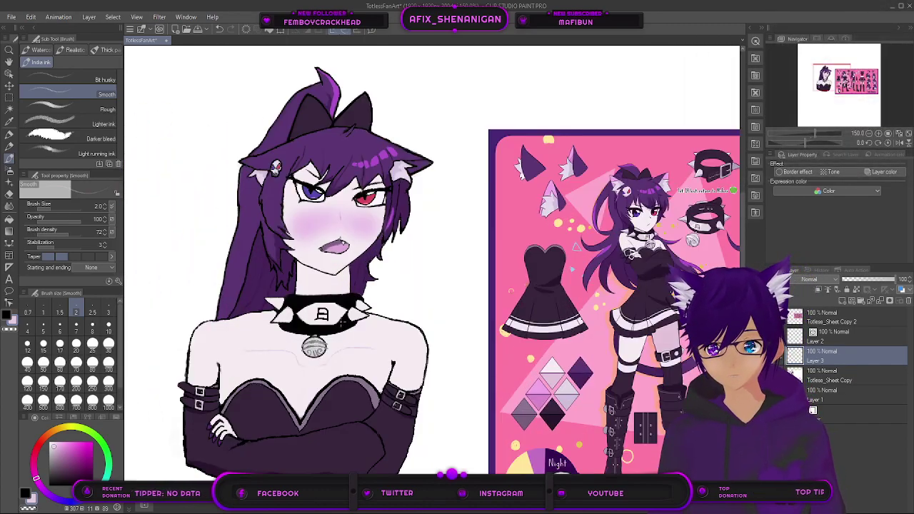
click(6, 315)
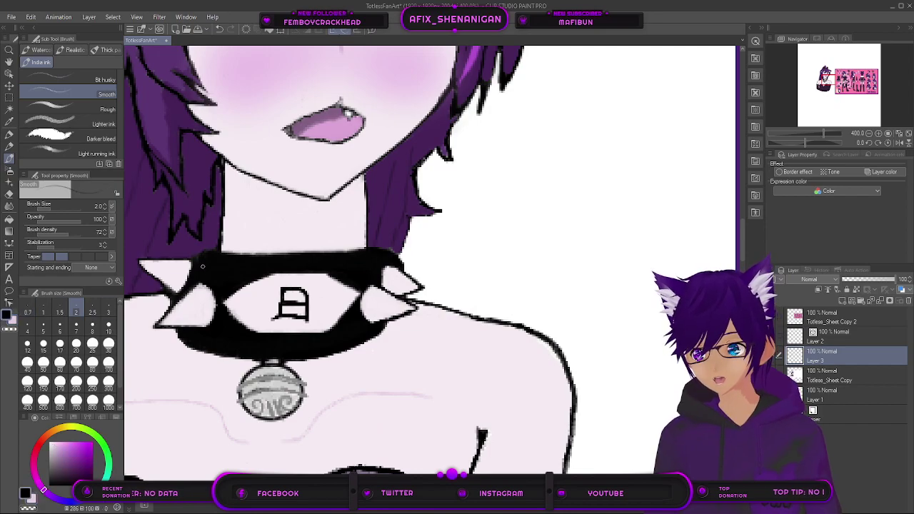
key(bracketright)
key(bracketright)
key(bracketright)
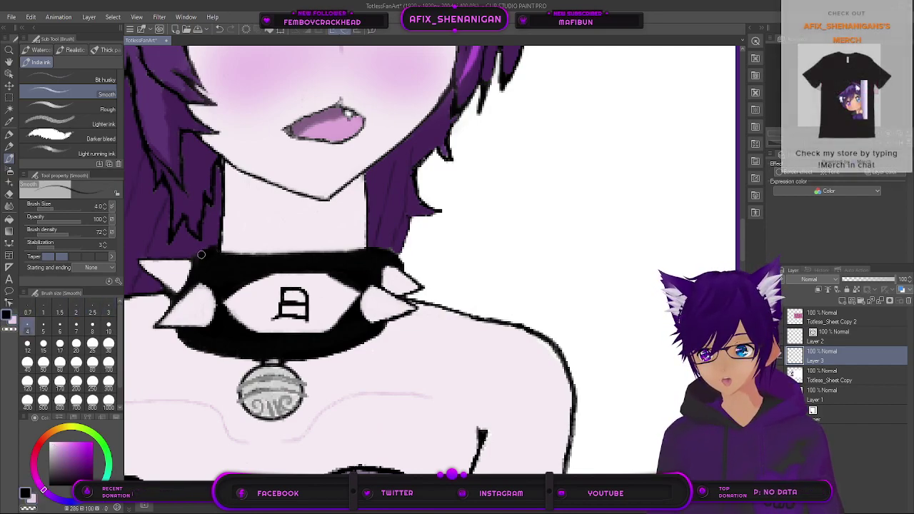
mouse_move(199, 257)
mouse_down()
mouse_move(220, 236)
mouse_move(367, 232)
mouse_up()
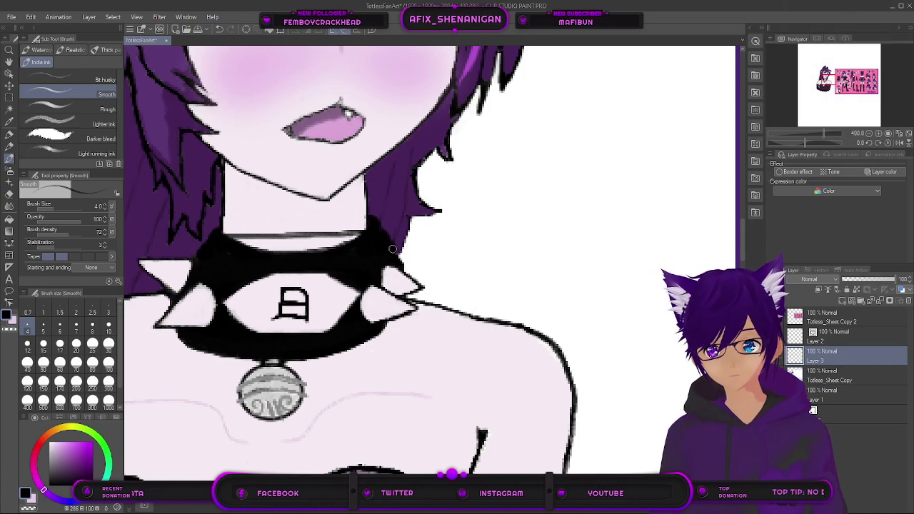
Step: Sample the pale skin color and, with the Smooth brush at size 4, paint over the collar's rear edge line across the neck
scroll(393, 248, down, 5)
scroll(389, 243, up, 5)
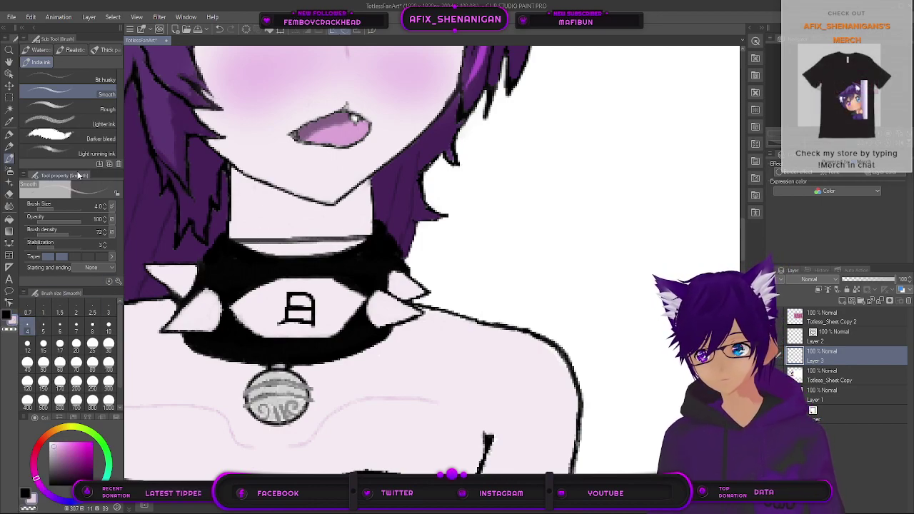
key(i)
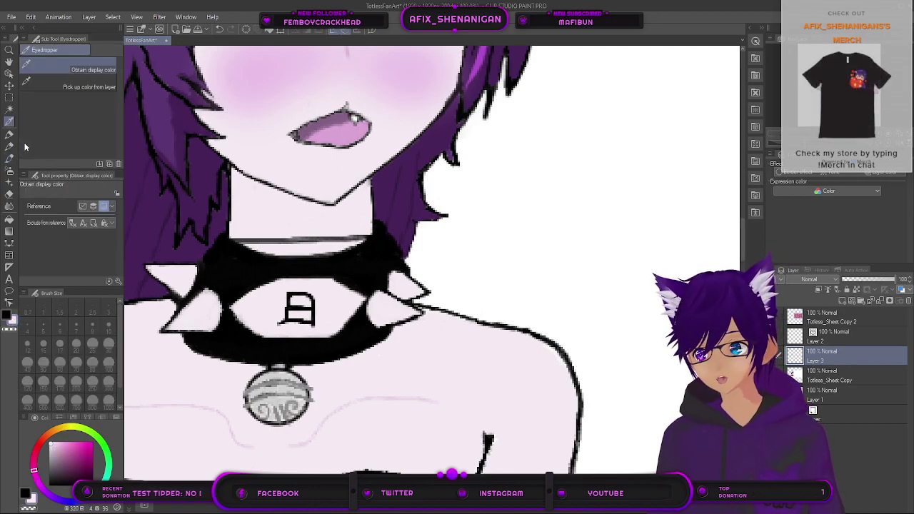
key(p)
mouse_move(260, 228)
mouse_down()
mouse_move(235, 238)
mouse_move(278, 243)
mouse_move(297, 232)
mouse_move(284, 236)
mouse_move(301, 246)
mouse_move(328, 233)
mouse_move(365, 235)
mouse_move(324, 237)
mouse_up()
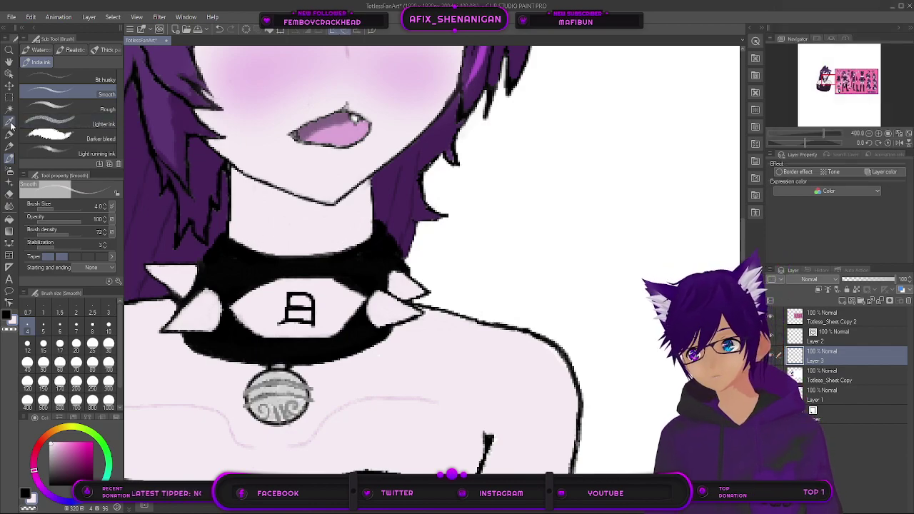
Step: Sample the pale color and extend the collar's front plate upward with the Smooth brush at size 4
key(i)
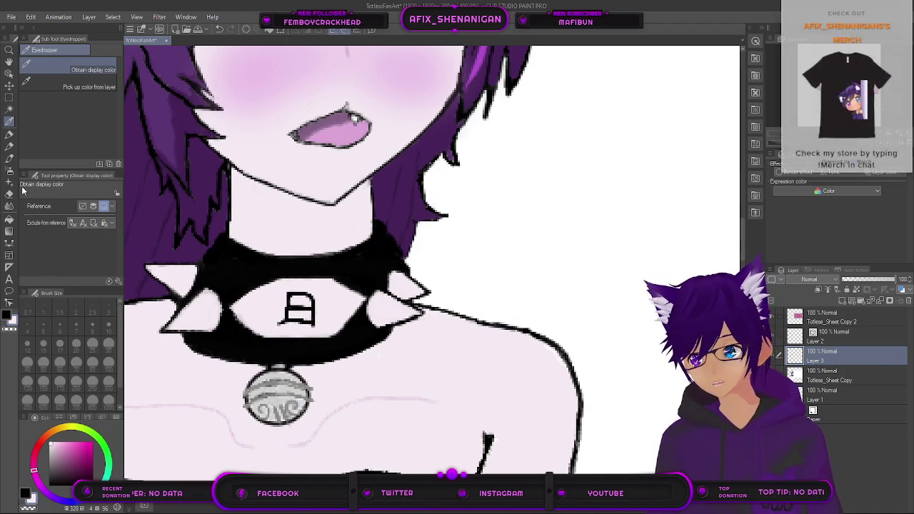
click(9, 158)
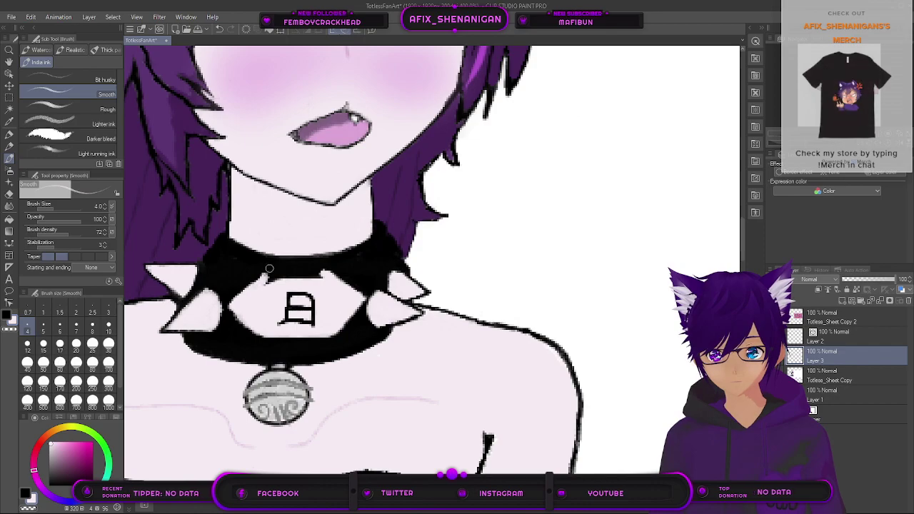
mouse_move(272, 268)
mouse_down()
mouse_move(326, 271)
mouse_move(274, 271)
mouse_move(262, 280)
mouse_move(281, 281)
mouse_up()
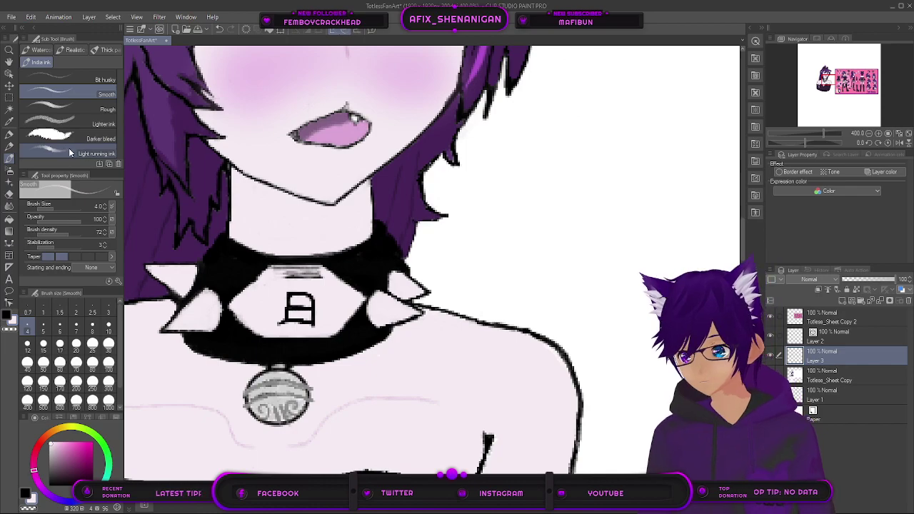
Step: Paint over the grey streaks inside the plate's upper edge, using the Darker pencil at size 5
key(p)
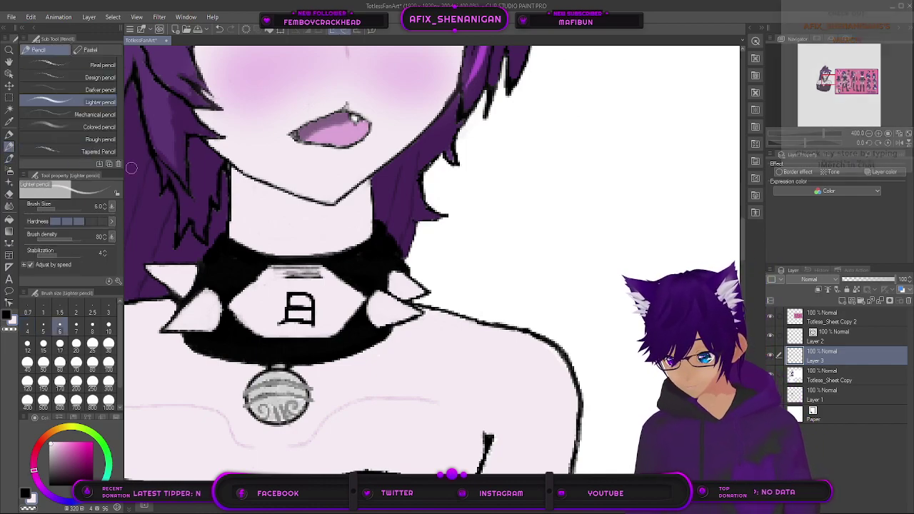
drag(279, 276, 313, 279)
click(85, 91)
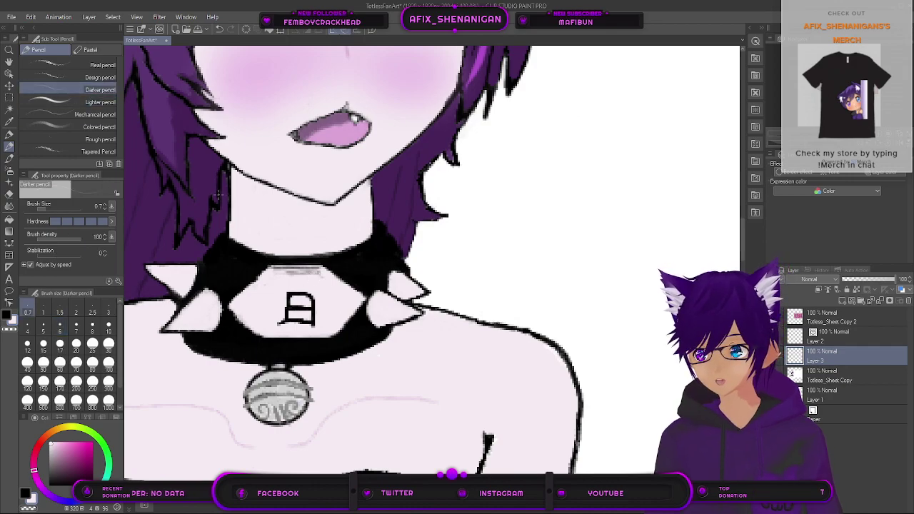
key(bracketright)
key(bracketright)
key(bracketright)
key(bracketright)
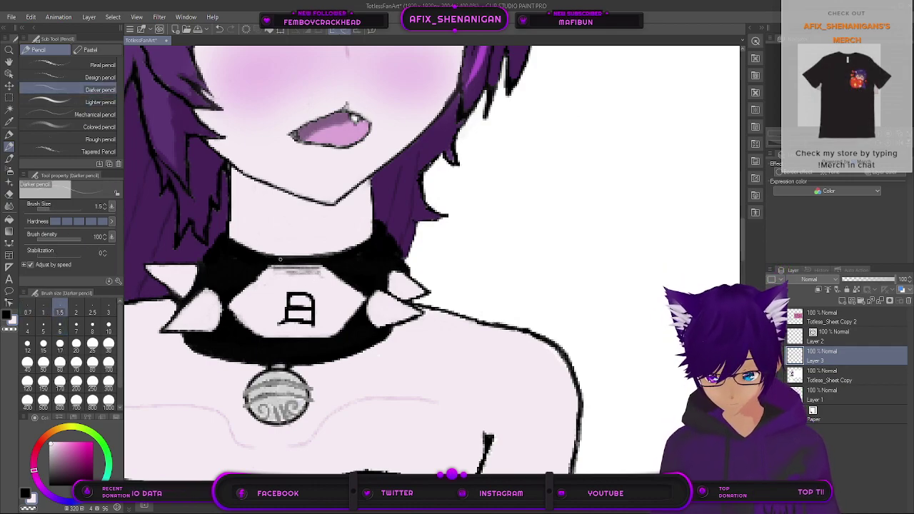
key(bracketright)
key(bracketright)
key(bracketright)
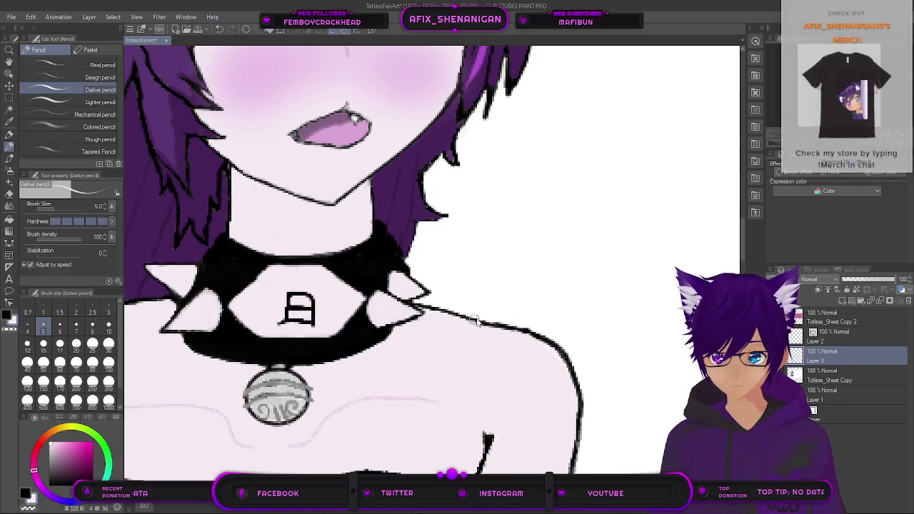
scroll(476, 314, down, 3)
drag(550, 306, 295, 267)
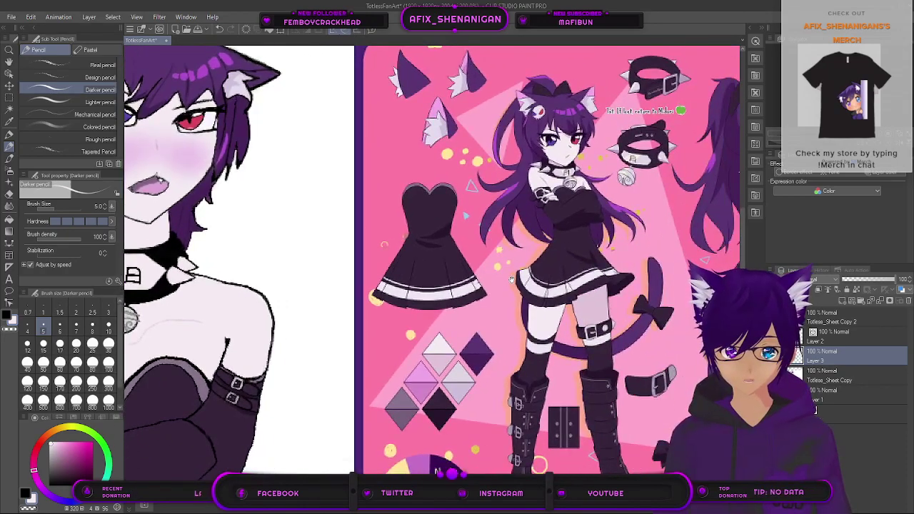
drag(301, 338, 502, 337)
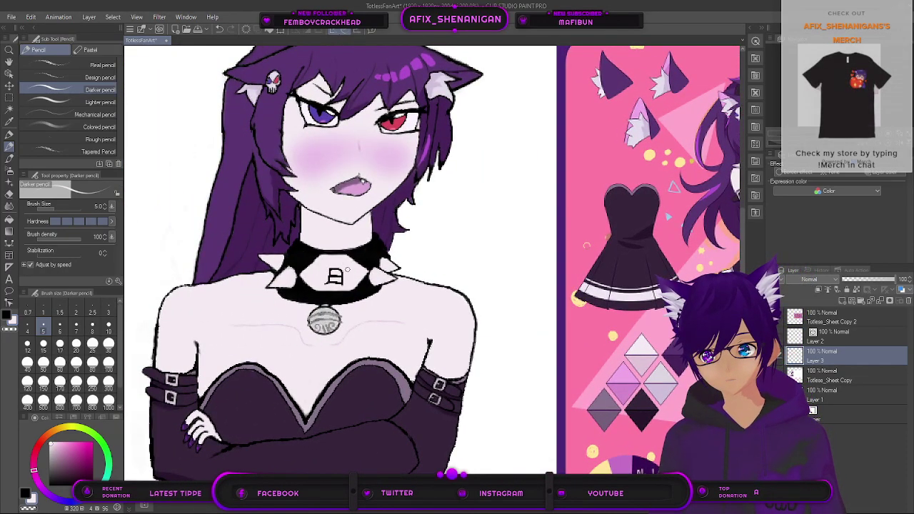
click(9, 109)
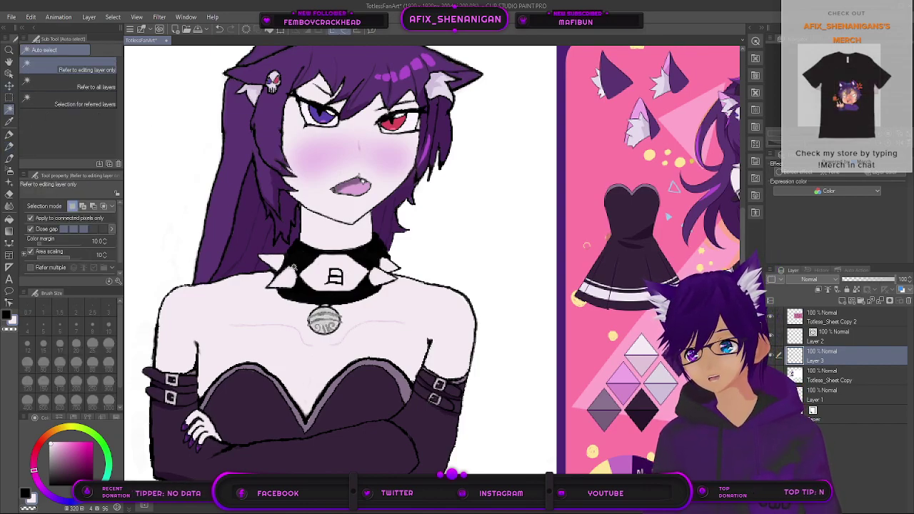
click(317, 277)
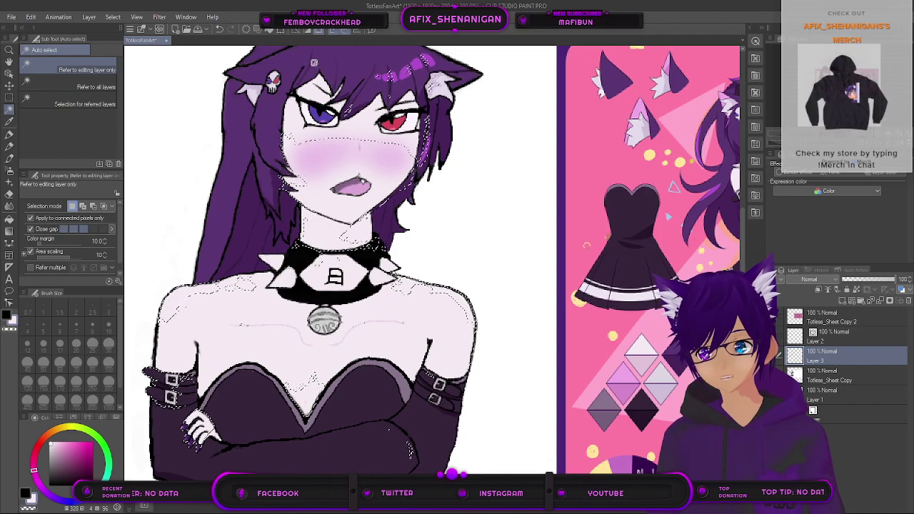
click(51, 254)
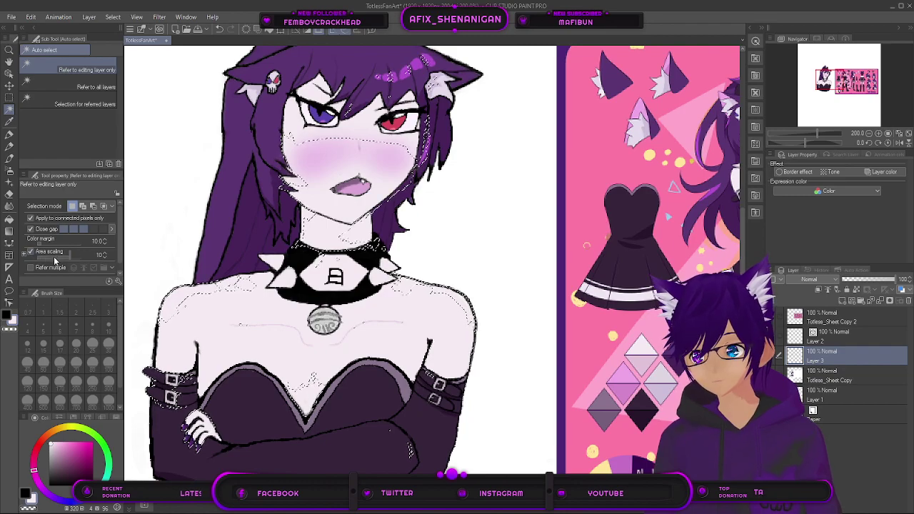
click(49, 256)
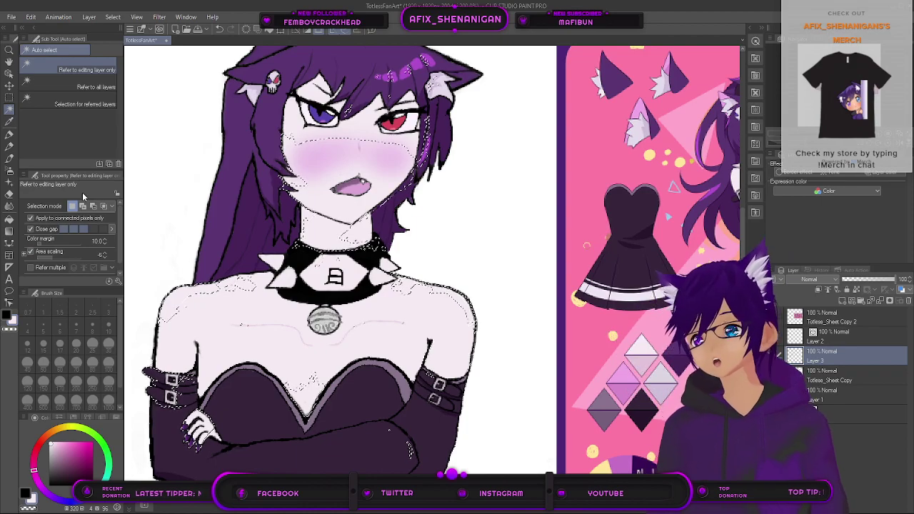
click(219, 30)
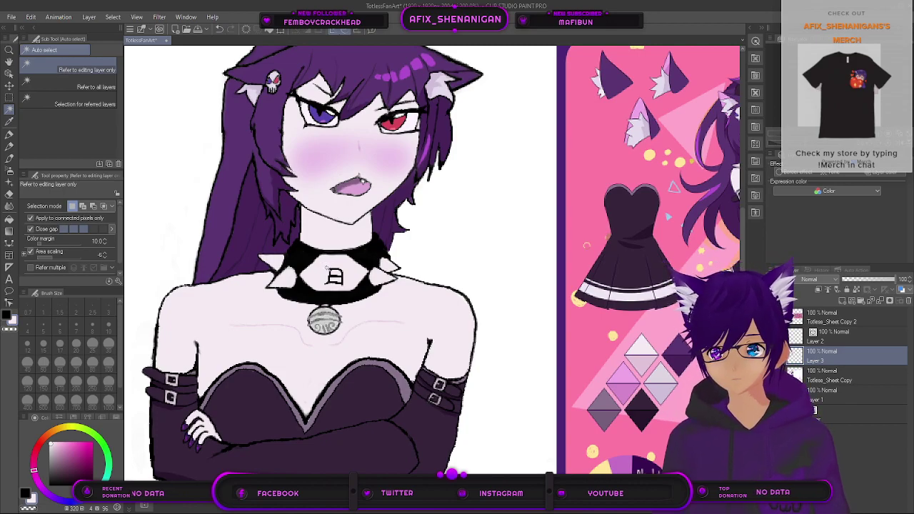
click(369, 245)
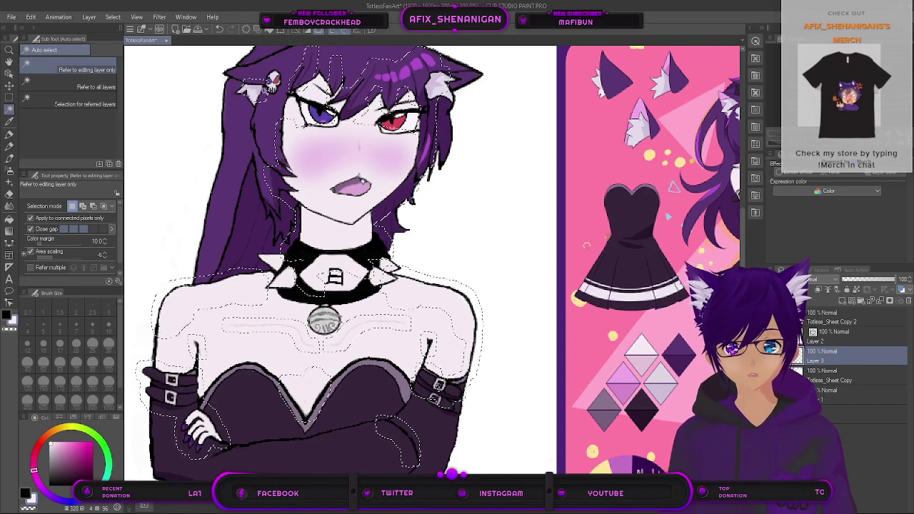
click(219, 29)
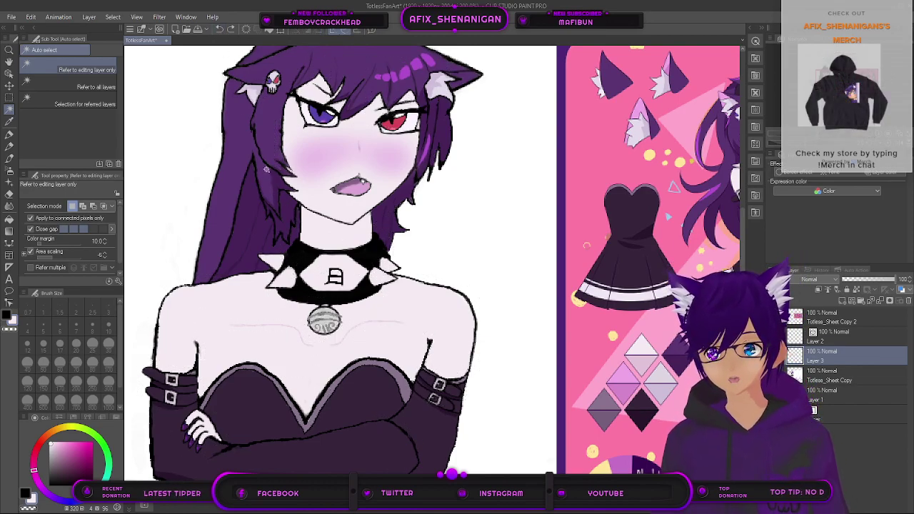
key(ctrl+y)
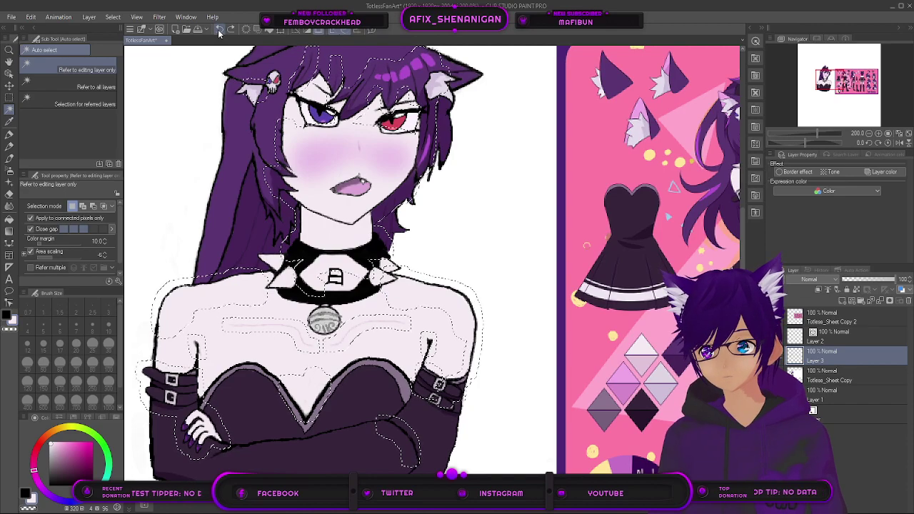
click(219, 29)
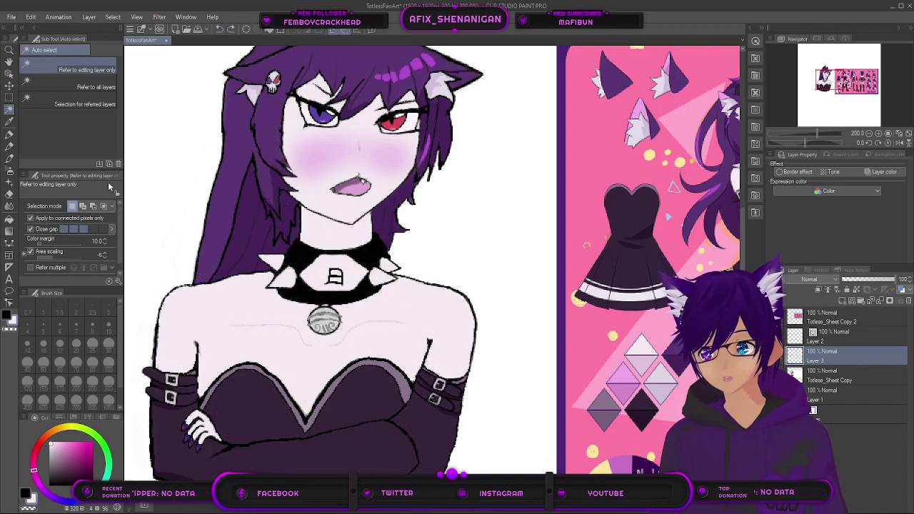
Step: Enclose the spiked collar and its bell in a rectangular selection
click(10, 98)
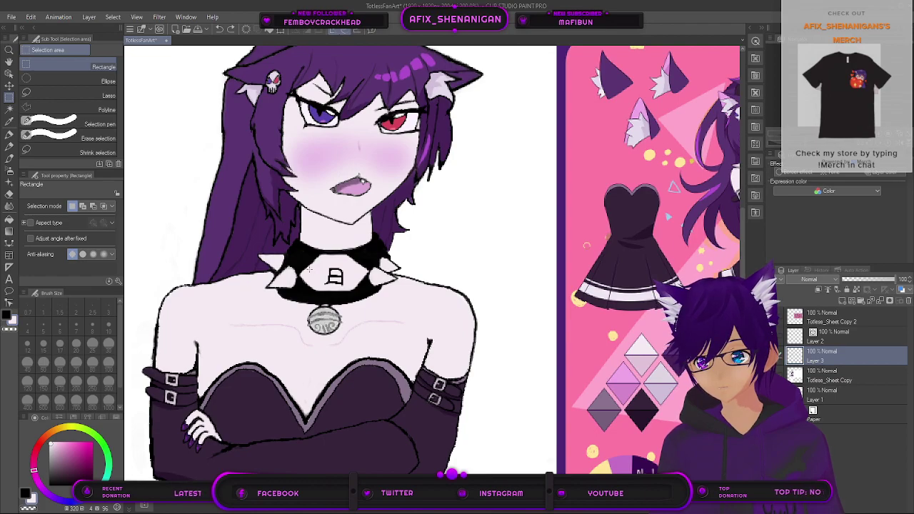
drag(251, 235, 418, 334)
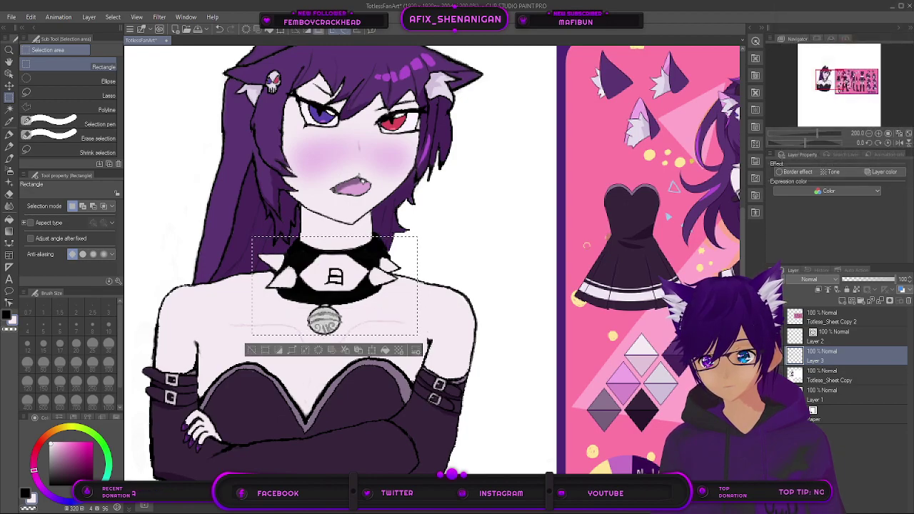
click(384, 351)
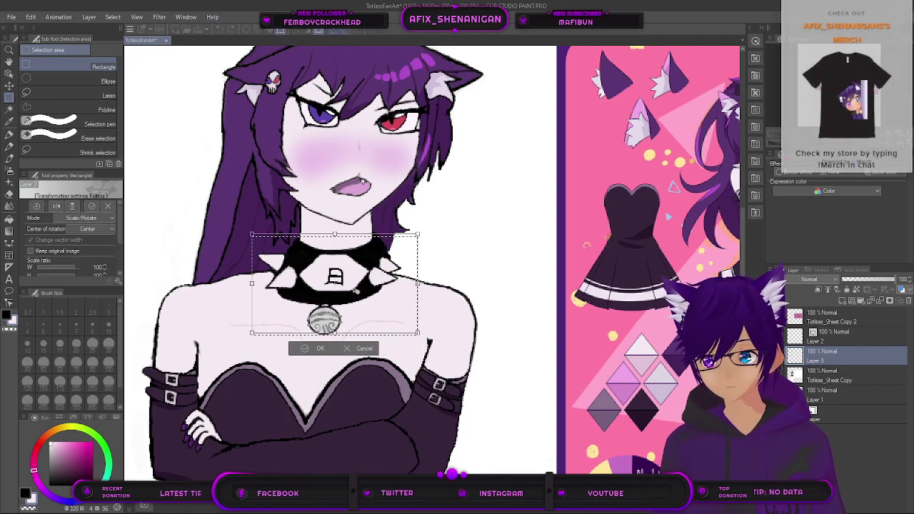
drag(356, 289, 353, 294)
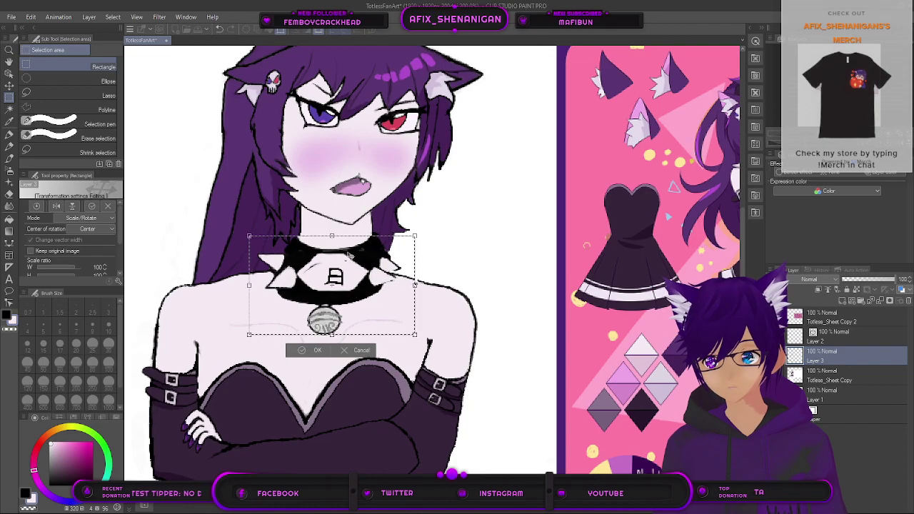
click(220, 29)
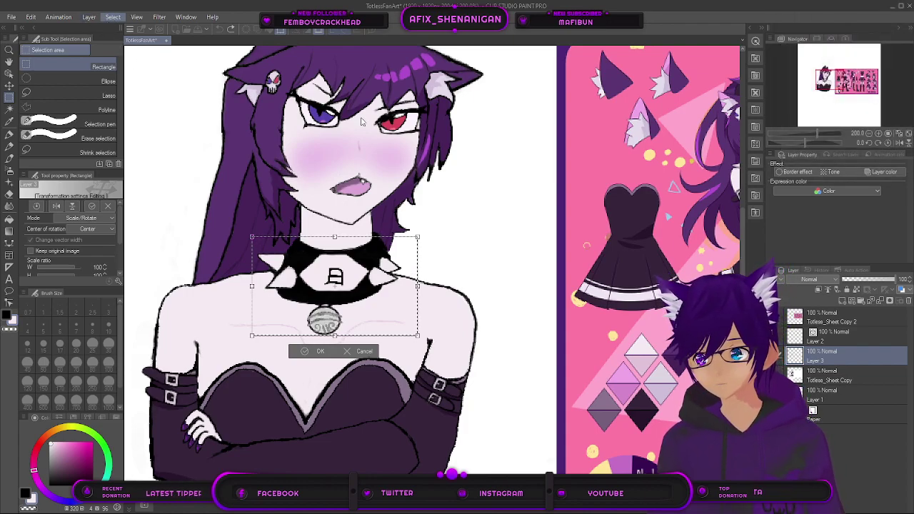
click(364, 352)
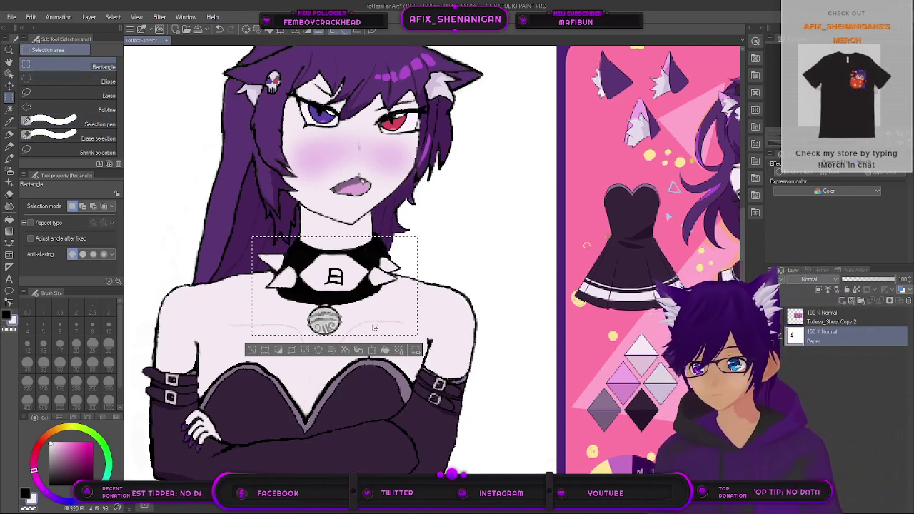
Step: Transform the selected collar and bell on the Paper layer, moving them higher up the neck, and apply the change
click(371, 350)
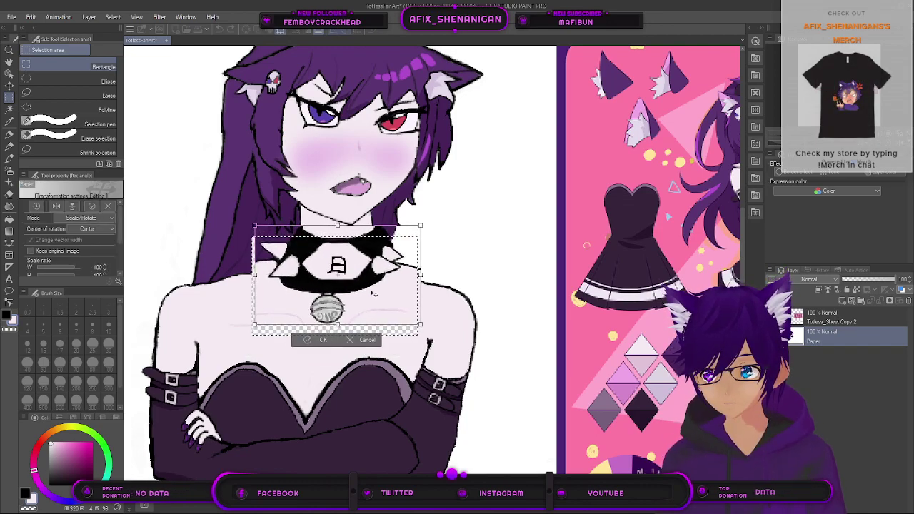
drag(372, 293, 371, 296)
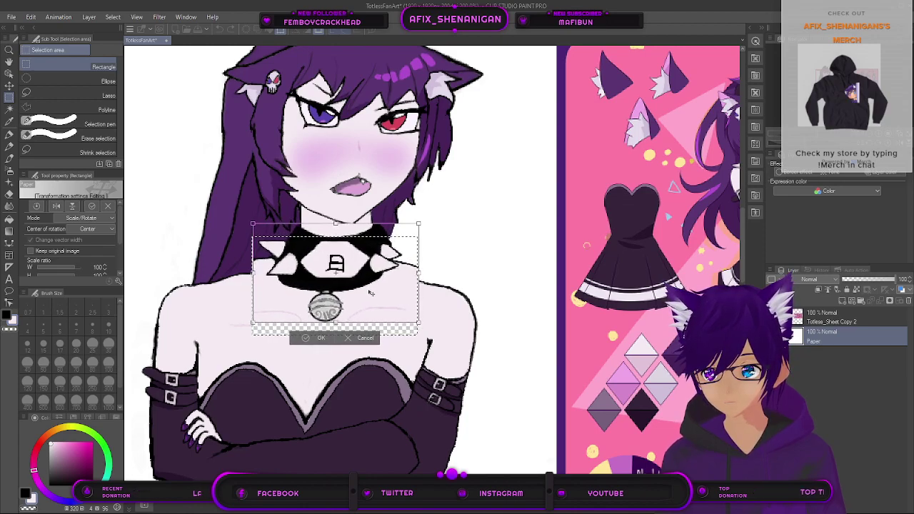
drag(371, 292, 370, 293)
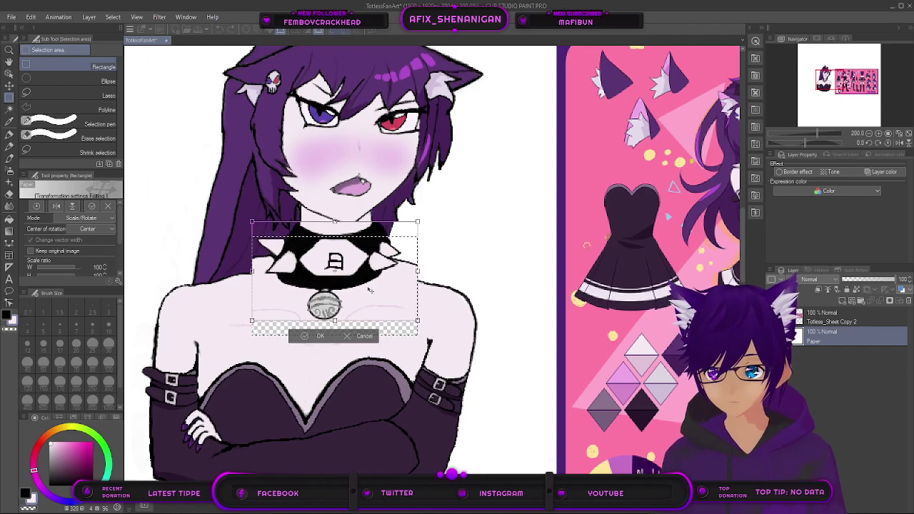
drag(370, 291, 367, 291)
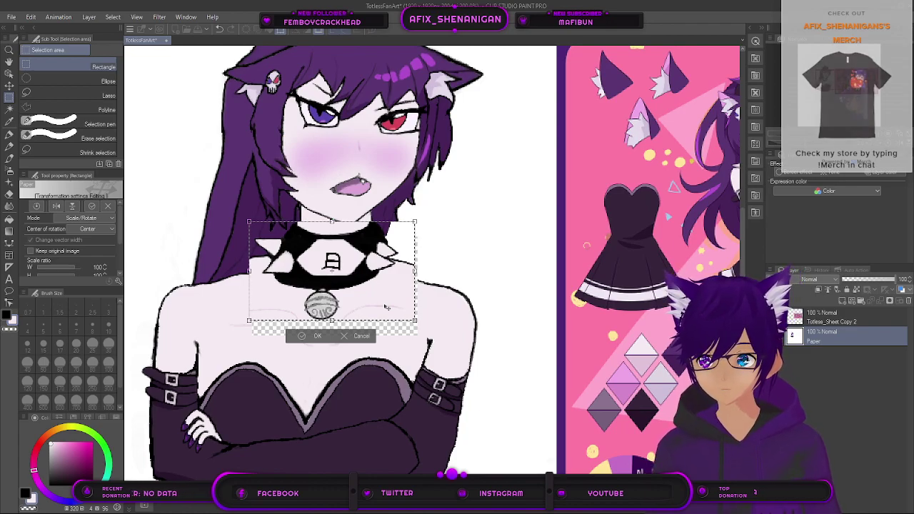
scroll(386, 307, down, 1)
scroll(386, 307, down, 3)
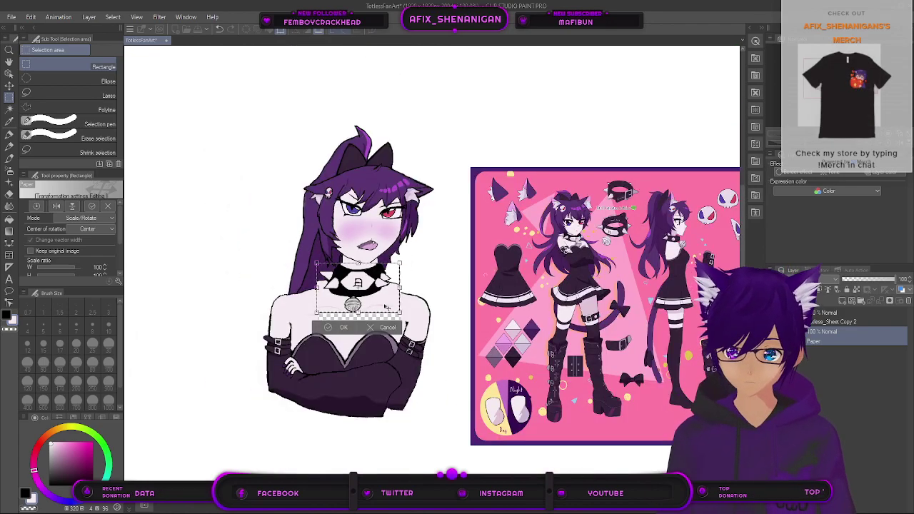
drag(399, 319, 334, 304)
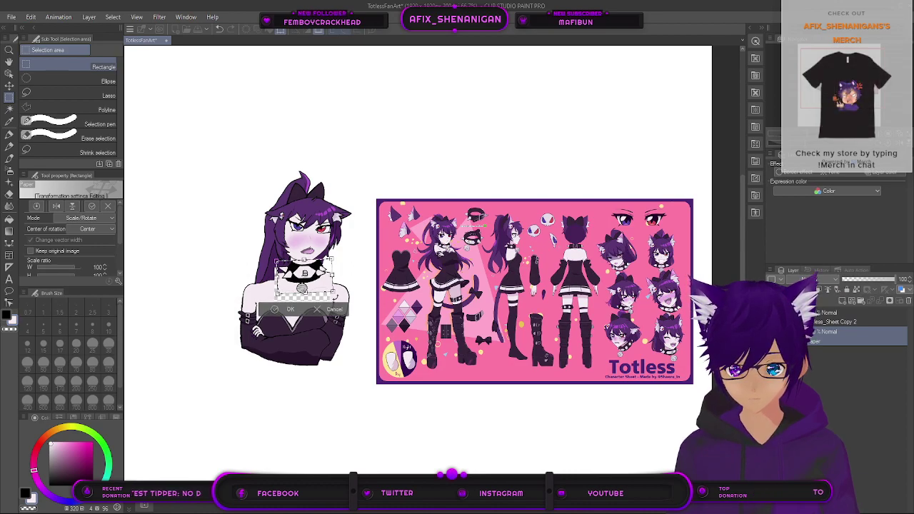
click(291, 309)
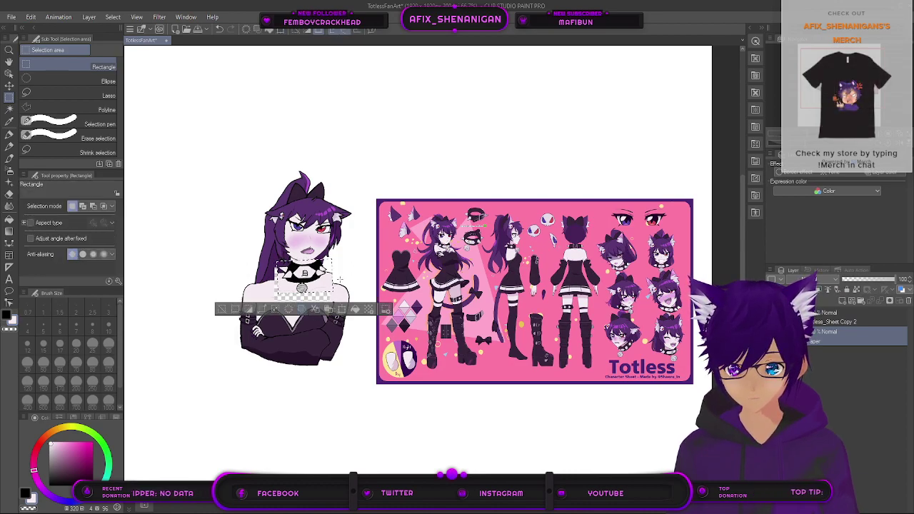
scroll(345, 278, up, 2)
drag(353, 267, 434, 247)
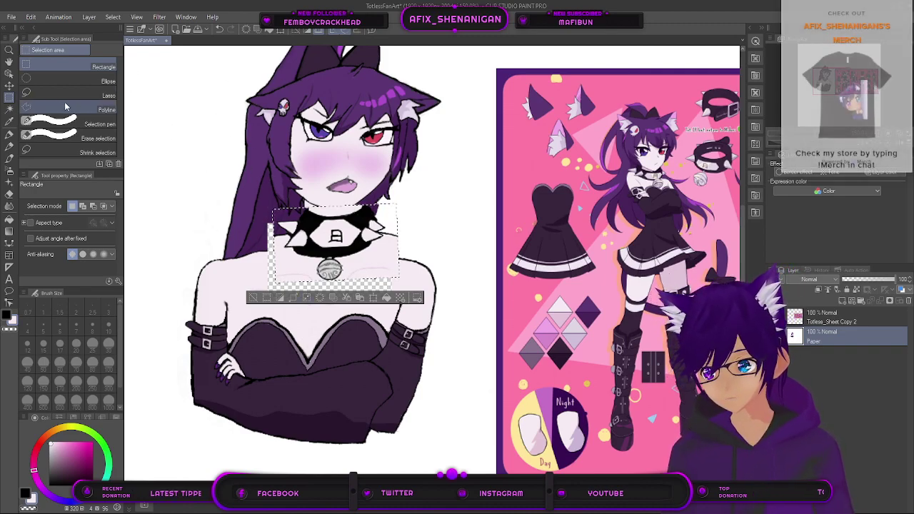
Step: Clear the rectangular selection around the moved collar and bell
click(9, 126)
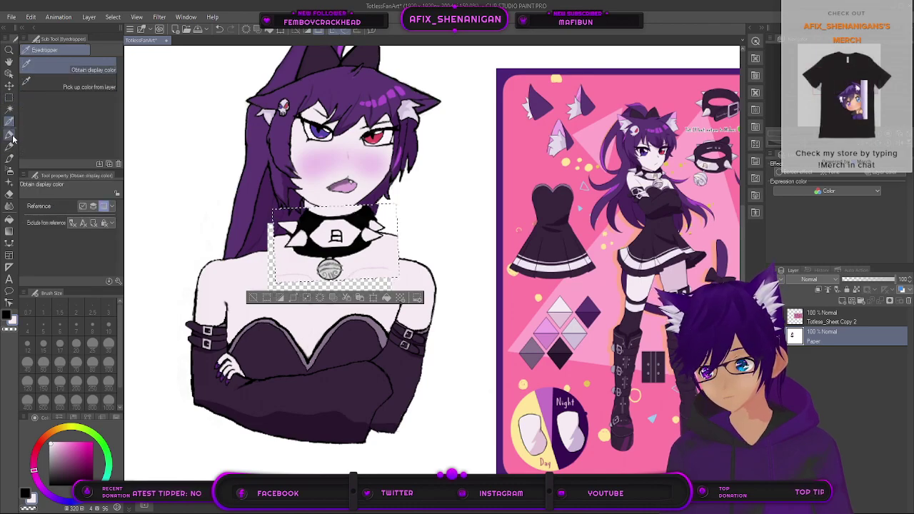
click(10, 135)
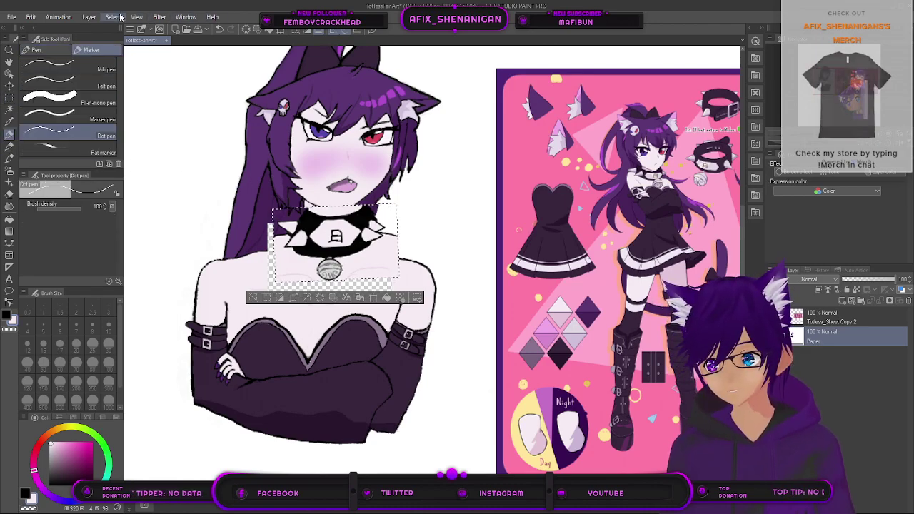
key(ctrl+d)
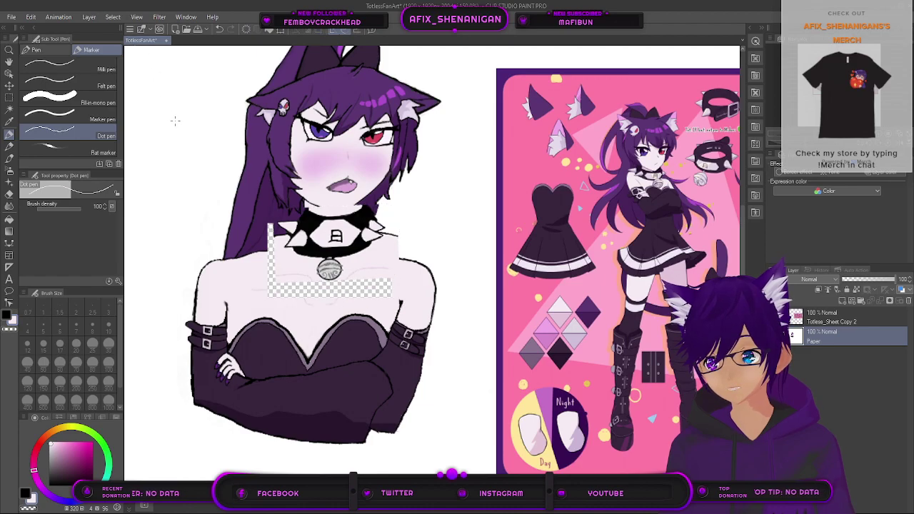
Step: Fill the ponytail-side end of the transparent chest gap with the pale skin color, using the Smooth brush at size 17
click(9, 157)
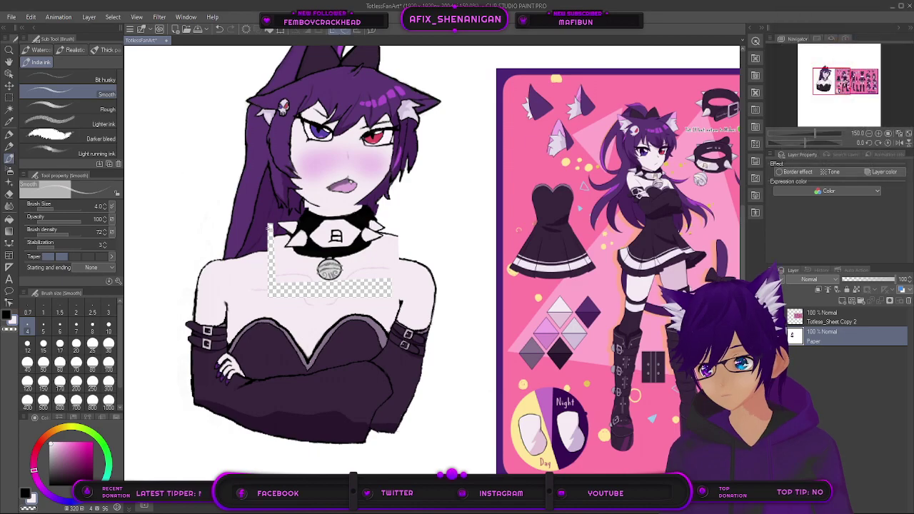
scroll(272, 255, up, 4)
key(bracketright)
key(bracketright)
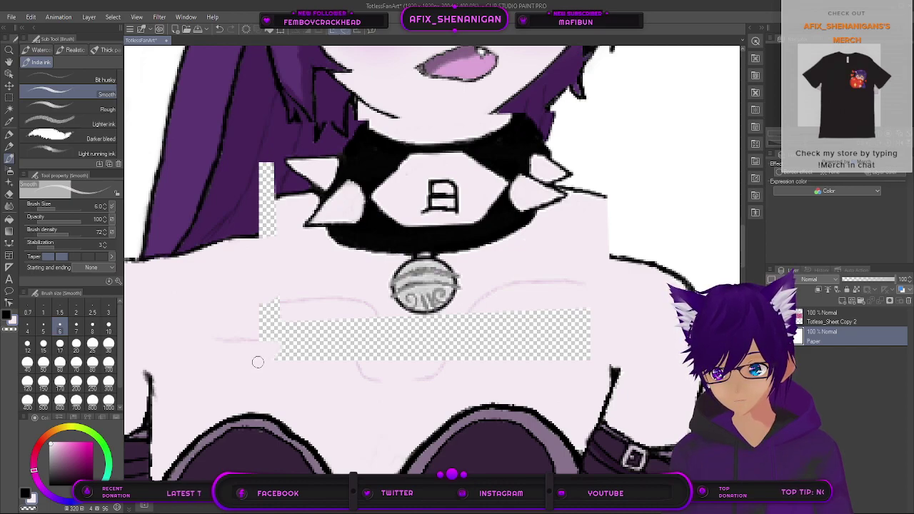
key(bracketright)
key(bracketright)
key(bracketright)
key(bracketright)
key(bracketright)
key(bracketright)
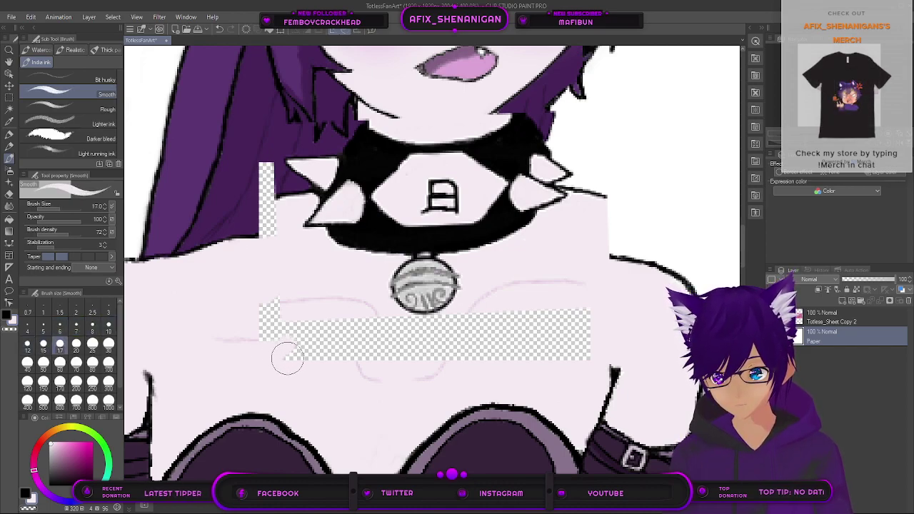
mouse_move(295, 337)
mouse_down()
mouse_move(313, 359)
mouse_move(330, 329)
mouse_up()
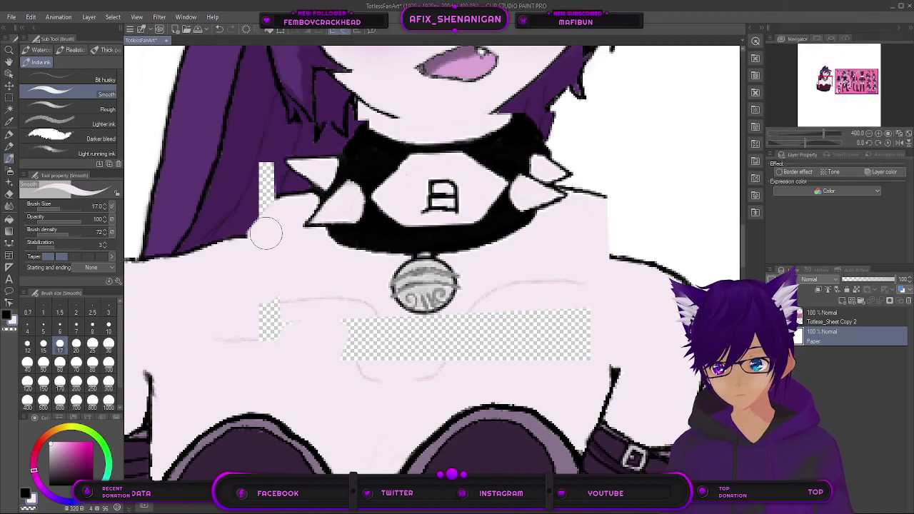
Step: Raise and round the shoulder beneath the ponytail with pale skin color, covering its old outline and the small chest gap
drag(211, 292, 326, 269)
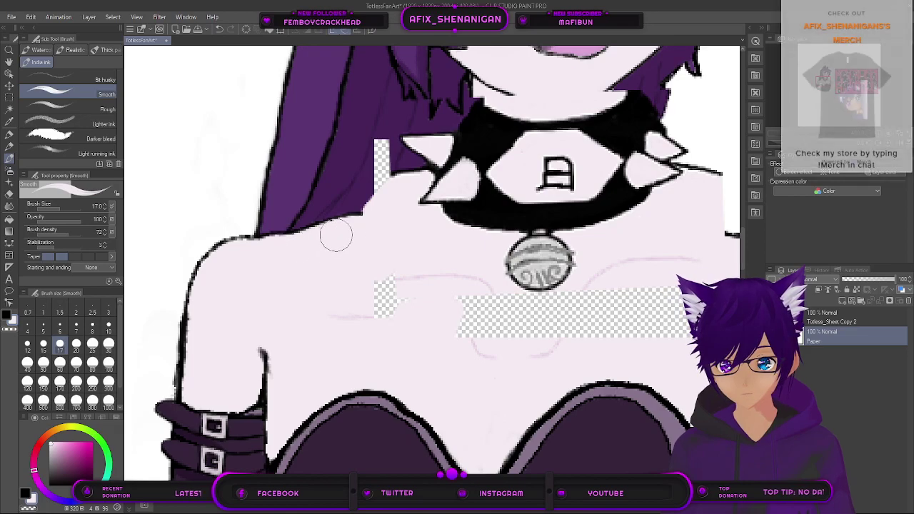
mouse_move(318, 242)
mouse_down()
mouse_move(365, 220)
mouse_move(298, 246)
mouse_move(390, 197)
mouse_up()
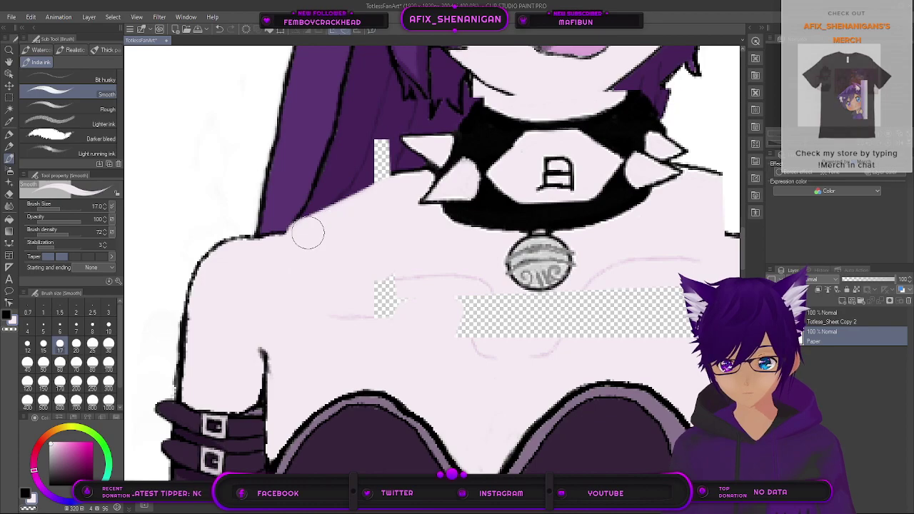
scroll(288, 244, down, 5)
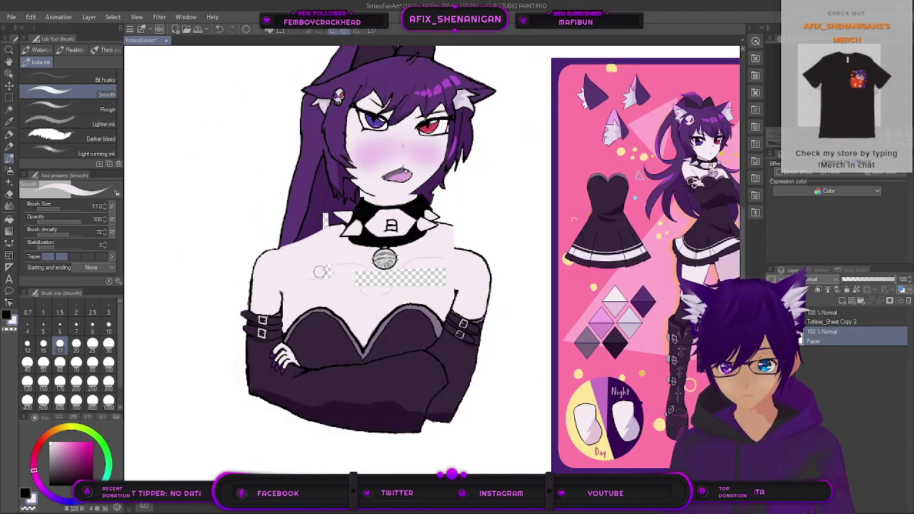
drag(306, 254, 328, 268)
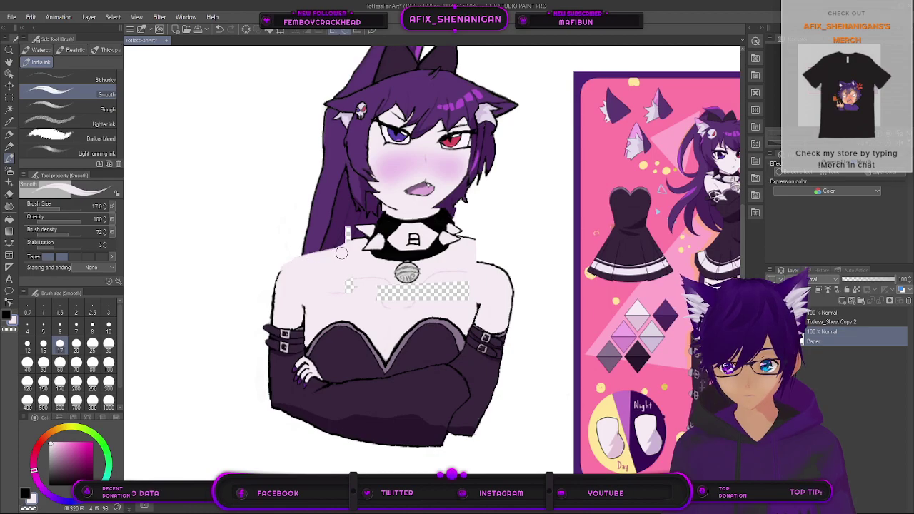
drag(556, 321, 224, 299)
mouse_move(525, 272)
mouse_down()
mouse_move(367, 276)
mouse_move(411, 298)
mouse_move(592, 343)
mouse_up()
drag(250, 263, 505, 237)
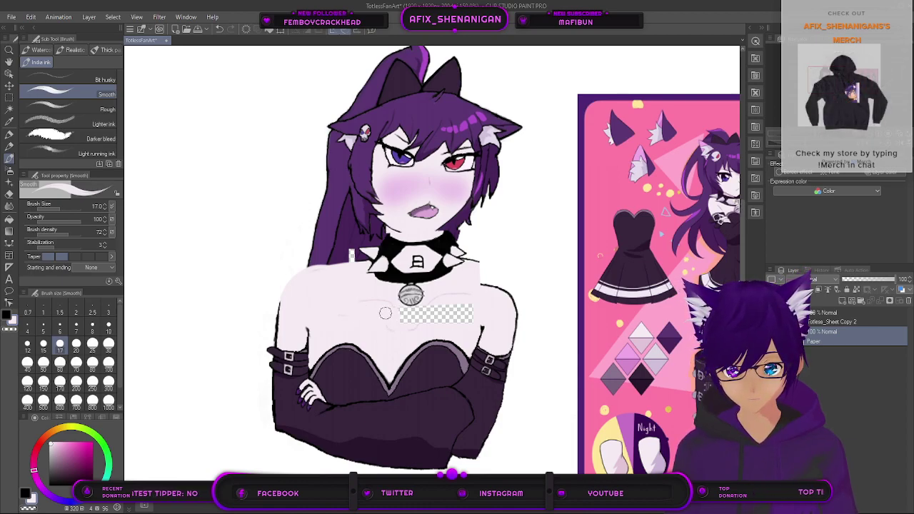
Step: Paint the remaining transparent strip below the bell with the pale skin color
scroll(390, 314, up, 3)
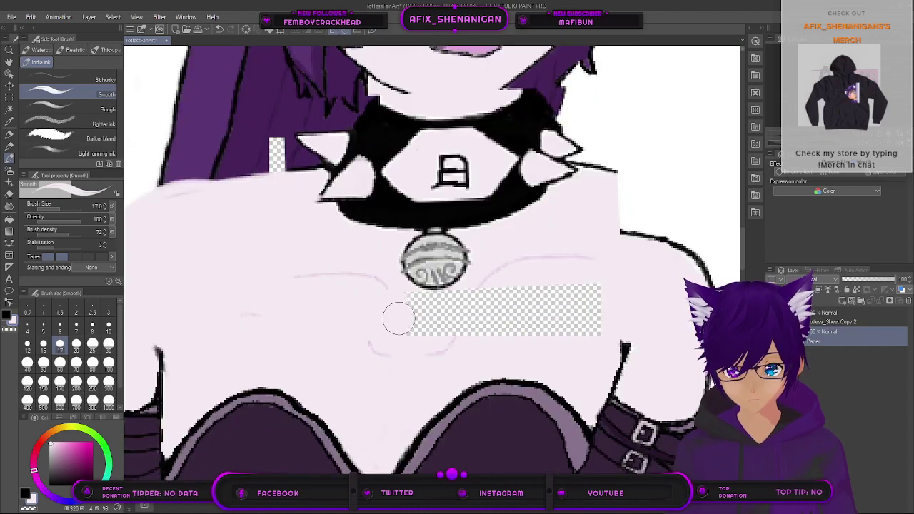
mouse_move(407, 333)
mouse_down()
mouse_move(567, 336)
mouse_move(616, 316)
mouse_move(611, 296)
mouse_move(495, 313)
mouse_move(492, 300)
mouse_move(457, 304)
mouse_move(473, 313)
mouse_move(402, 305)
mouse_move(465, 316)
mouse_up()
mouse_move(569, 327)
mouse_down()
mouse_move(343, 255)
mouse_move(350, 328)
mouse_up()
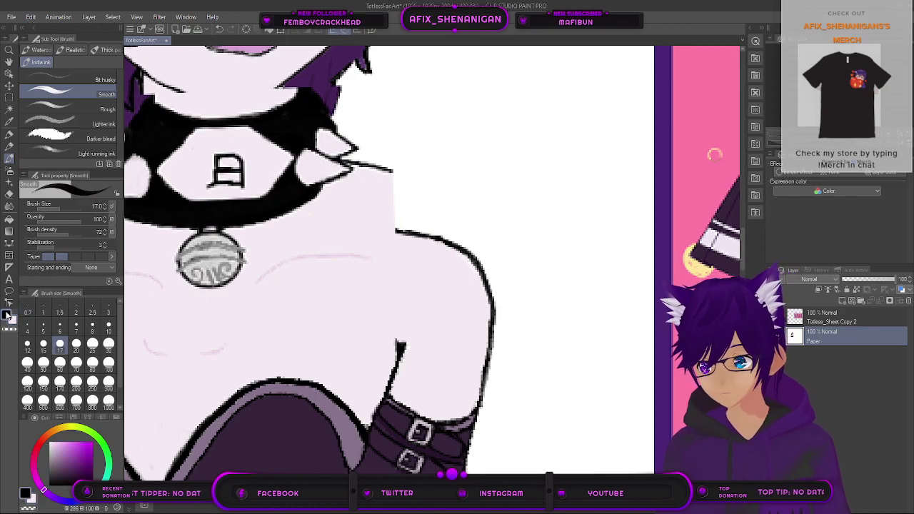
Step: Build up the shoulder opposite the ponytail with pale skin color, covering its old outline up to the neckline height
click(11, 321)
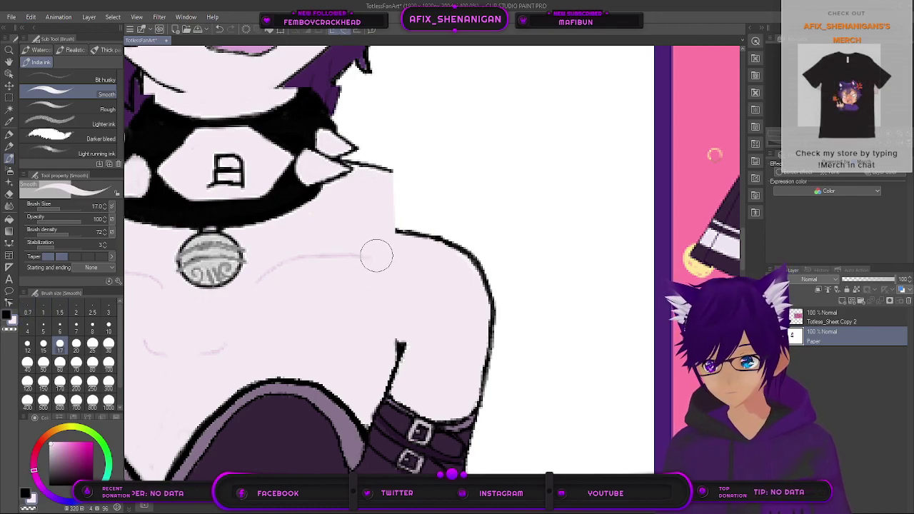
drag(387, 227, 424, 248)
drag(476, 281, 471, 264)
mouse_move(469, 312)
mouse_down()
mouse_move(477, 286)
mouse_move(469, 334)
mouse_move(475, 286)
mouse_move(471, 299)
mouse_move(465, 230)
mouse_move(473, 298)
mouse_move(484, 254)
mouse_move(473, 214)
mouse_move(441, 194)
mouse_move(386, 186)
mouse_move(443, 185)
mouse_move(371, 180)
mouse_move(465, 195)
mouse_move(476, 215)
mouse_move(473, 250)
mouse_move(482, 232)
mouse_move(471, 191)
mouse_move(447, 192)
mouse_move(475, 198)
mouse_move(468, 241)
mouse_move(475, 205)
mouse_move(459, 216)
mouse_move(477, 205)
mouse_move(468, 204)
mouse_move(482, 215)
mouse_move(476, 204)
mouse_move(474, 221)
mouse_move(475, 200)
mouse_move(461, 235)
mouse_move(423, 203)
mouse_move(407, 247)
mouse_up()
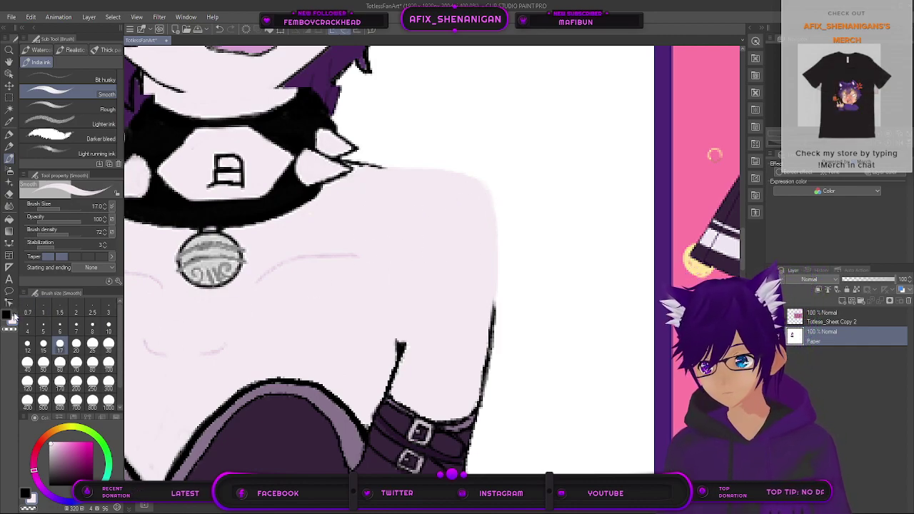
Step: Outline the raised shoulder opposite the ponytail in black from upper arm to collar, using the Smooth brush at size 2.5
click(7, 315)
scroll(453, 329, down, 2)
scroll(471, 319, up, 2)
key(bracketleft)
key(bracketleft)
key(bracketleft)
key(bracketleft)
key(bracketleft)
key(bracketleft)
key(bracketleft)
key(bracketleft)
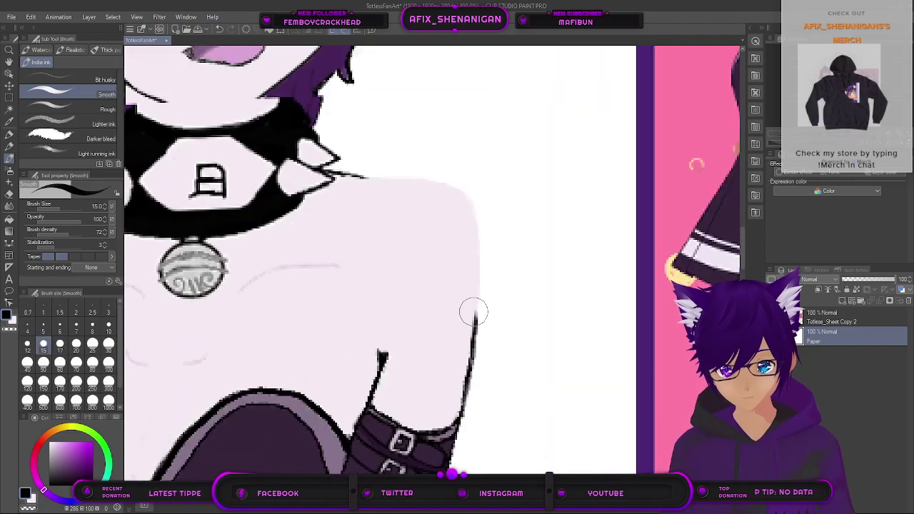
key(bracketleft)
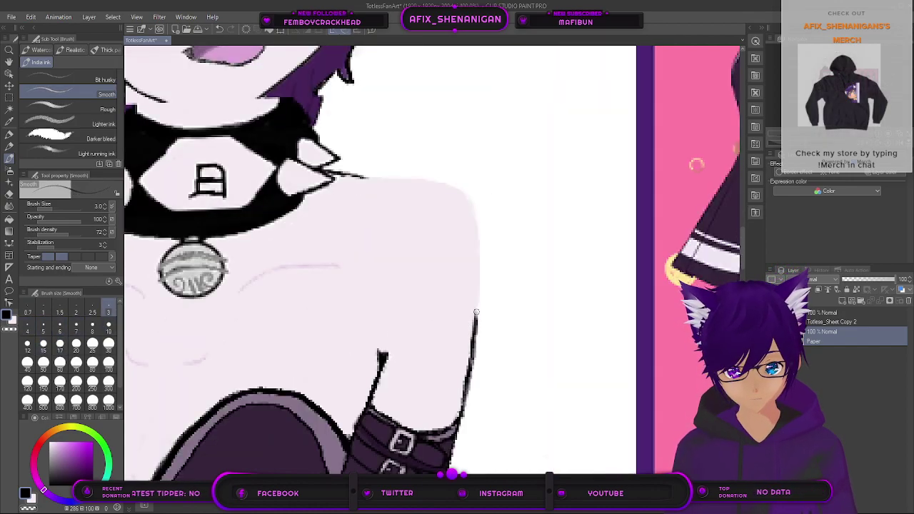
key(bracketleft)
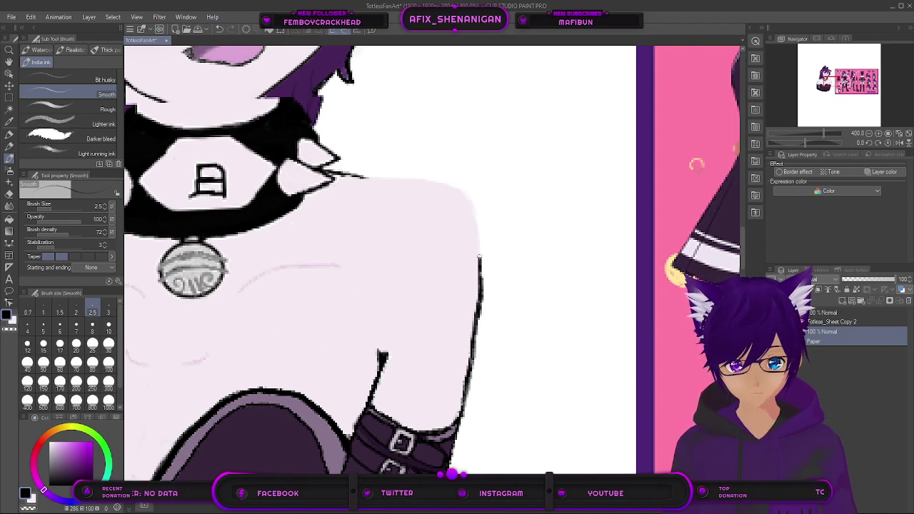
drag(472, 207, 464, 190)
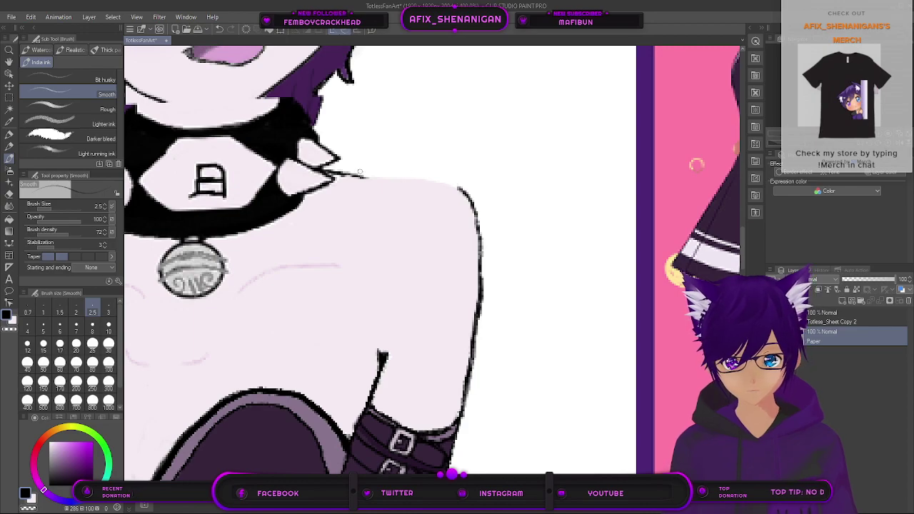
drag(398, 176, 437, 182)
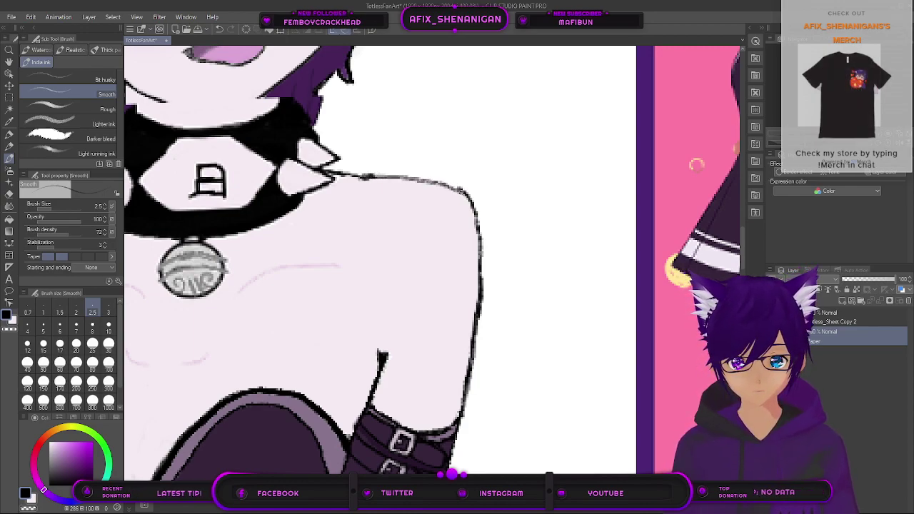
drag(431, 180, 399, 177)
Step: Outline the shoulder beneath the ponytail in black, from the upper arm along the hair's lower edge to the collar
mouse_move(268, 238)
mouse_down()
mouse_move(477, 250)
mouse_move(625, 274)
mouse_up()
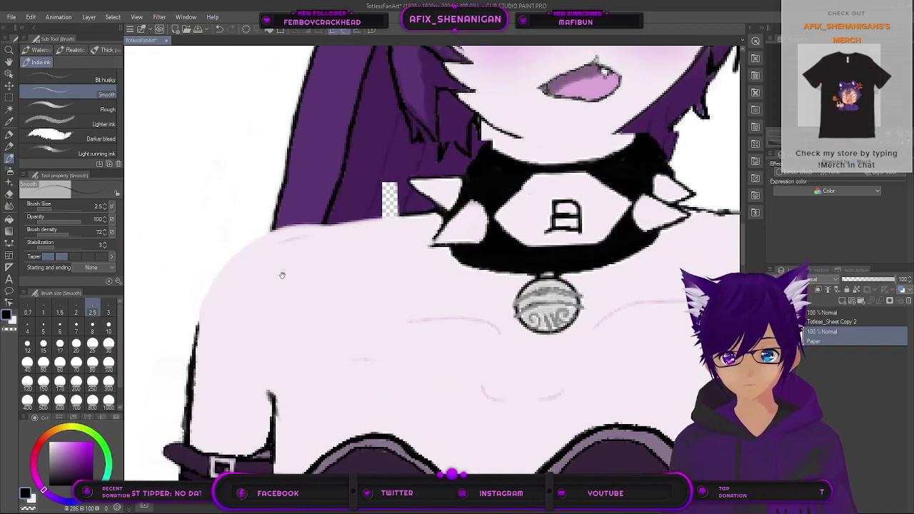
drag(199, 306, 206, 288)
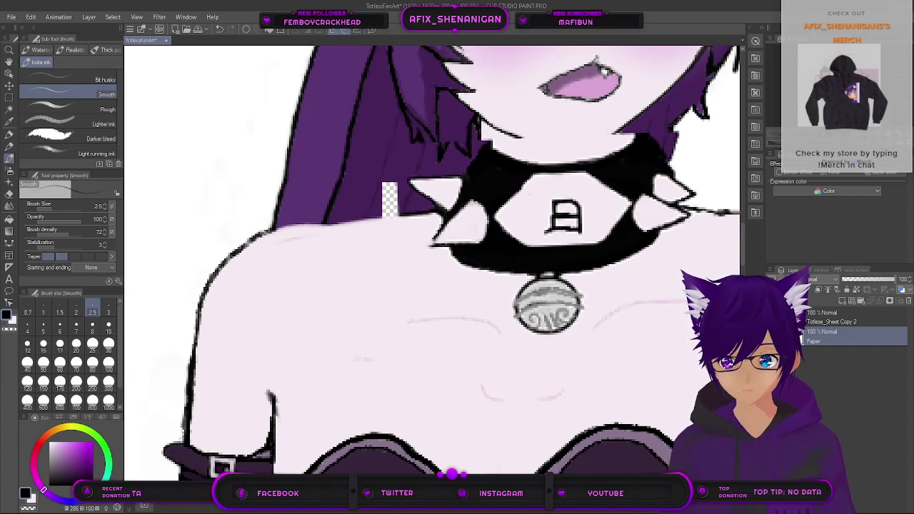
drag(261, 234, 276, 226)
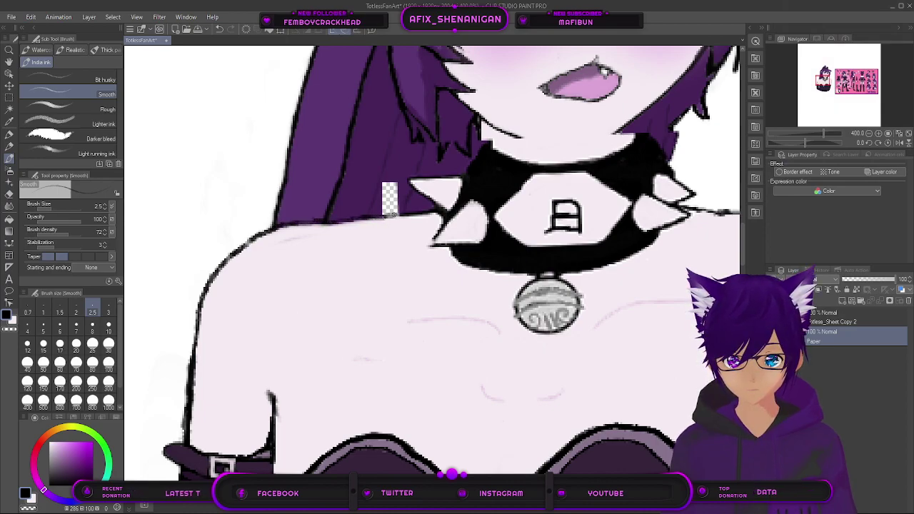
mouse_move(382, 217)
mouse_down()
mouse_move(392, 216)
mouse_move(342, 223)
mouse_up()
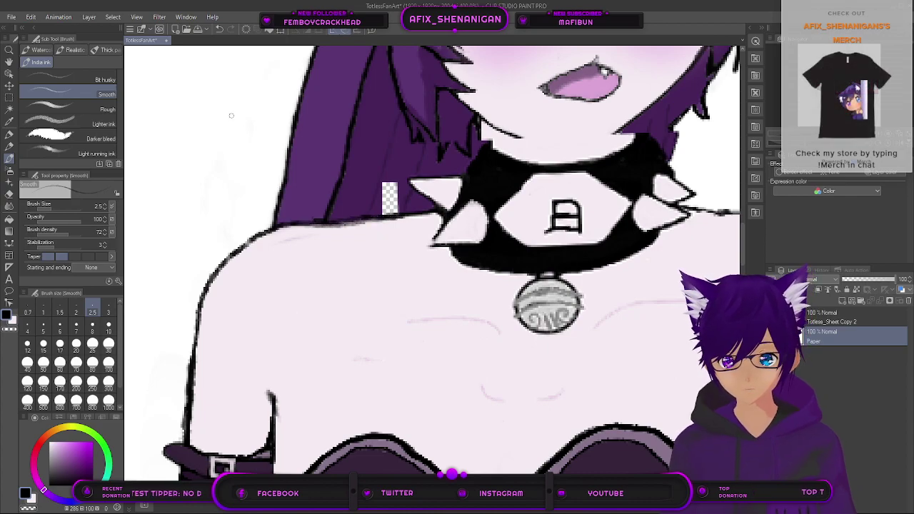
Step: Paint over the faint stray line below the ponytail-side shoulder outline with pale skin color at brush size 4
click(13, 321)
key(bracketright)
key(bracketright)
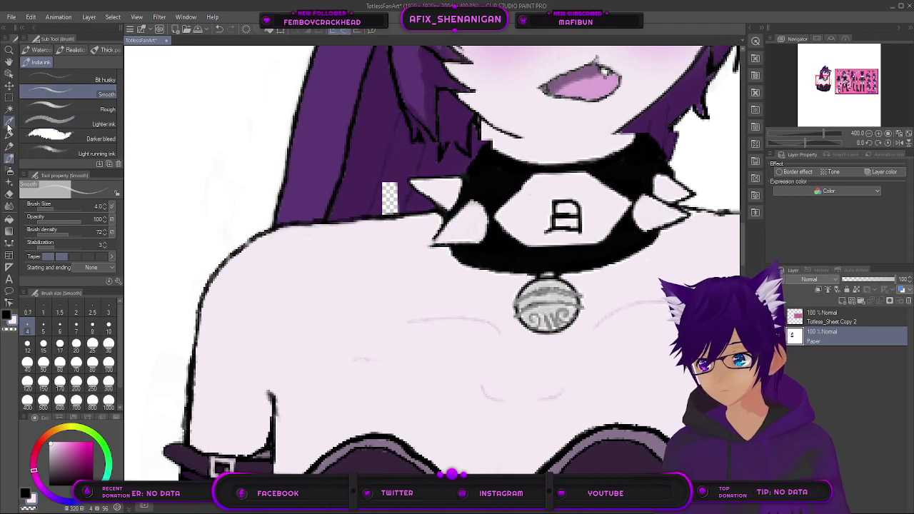
Step: Sample the dark purple of the rear hair and fill the transparent gap beside the collar spike with the Smooth brush
key(i)
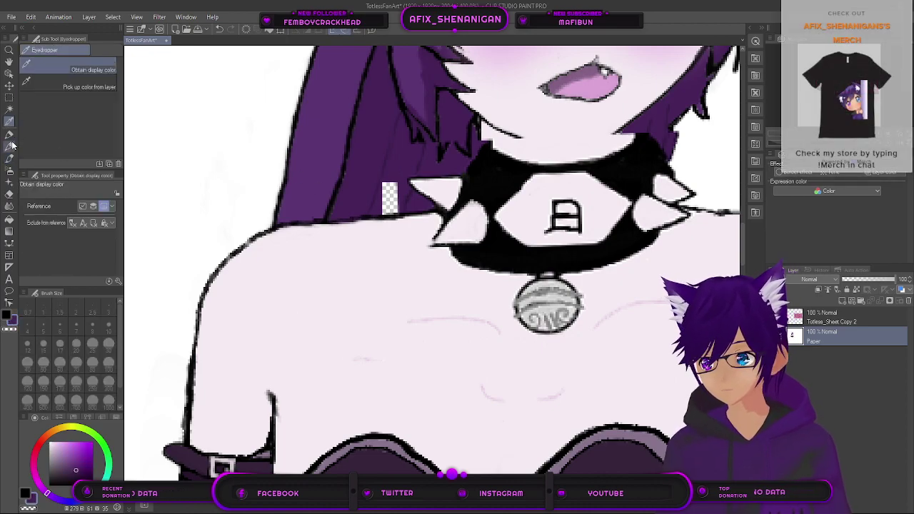
click(12, 159)
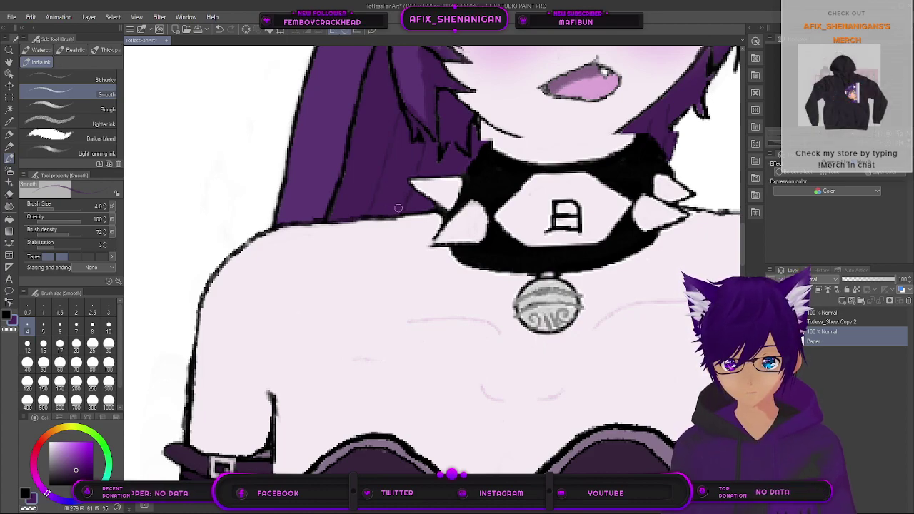
scroll(598, 266, down, 2)
drag(655, 268, 499, 234)
scroll(499, 234, down, 1)
drag(481, 204, 437, 273)
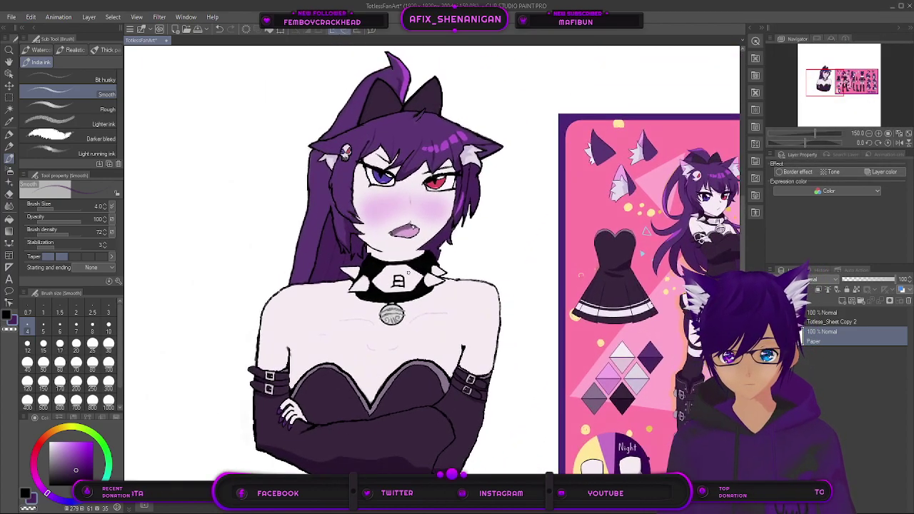
Step: Complete the black jawline across the chin above the collar, extending it from the existing cheek line
click(6, 315)
scroll(405, 251, up, 3)
scroll(343, 237, up, 2)
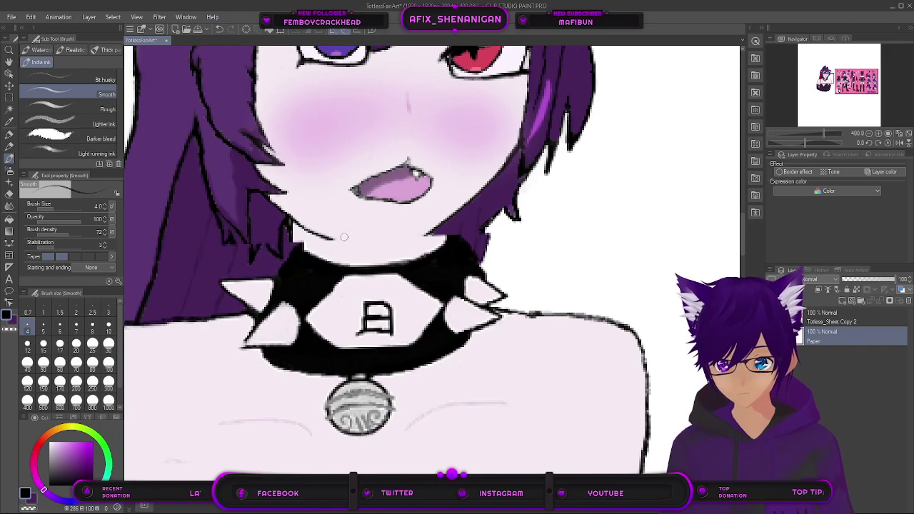
drag(332, 239, 360, 249)
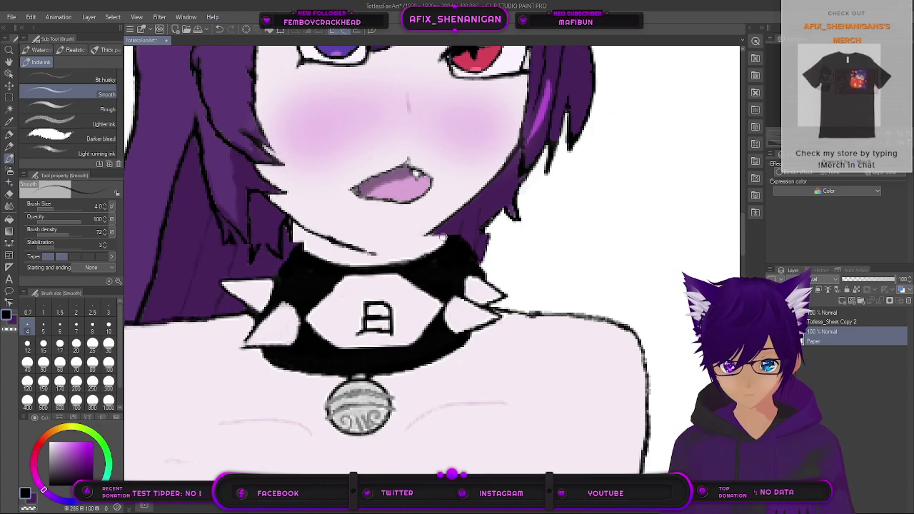
click(9, 242)
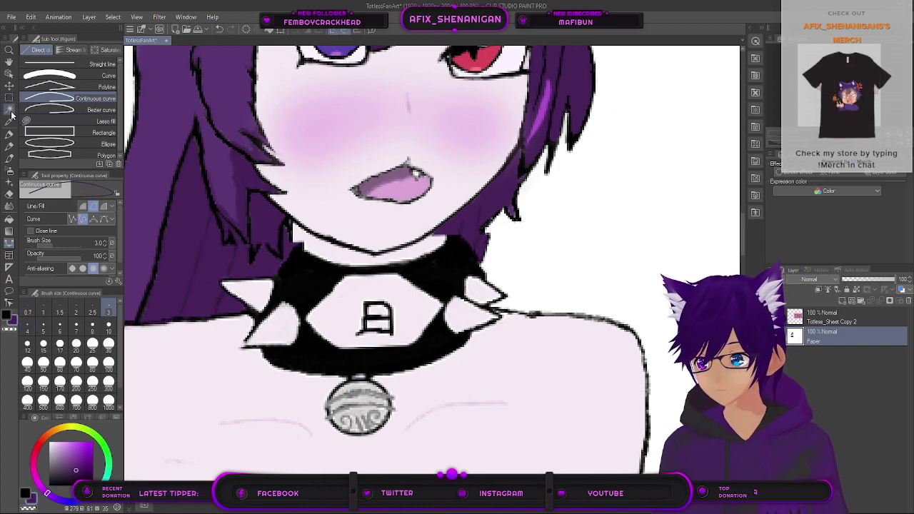
Step: Sample the pale skin color and touch up the edge of the chin line with the Smooth brush at size 4
click(10, 122)
click(311, 207)
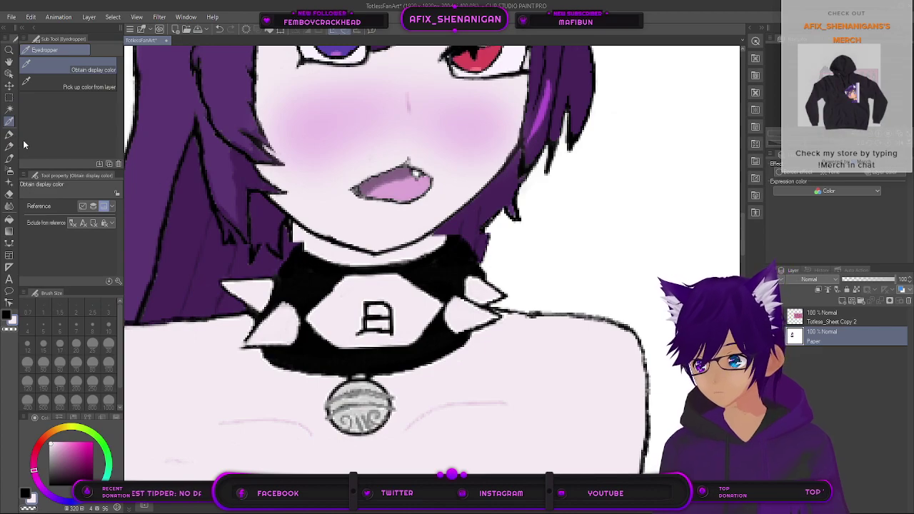
click(9, 157)
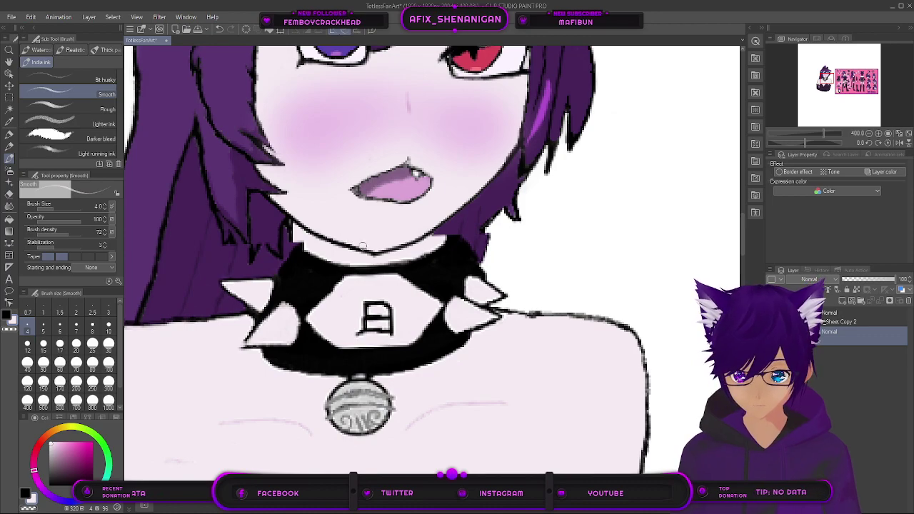
scroll(430, 241, down, 3)
scroll(442, 254, up, 1)
scroll(443, 259, down, 1)
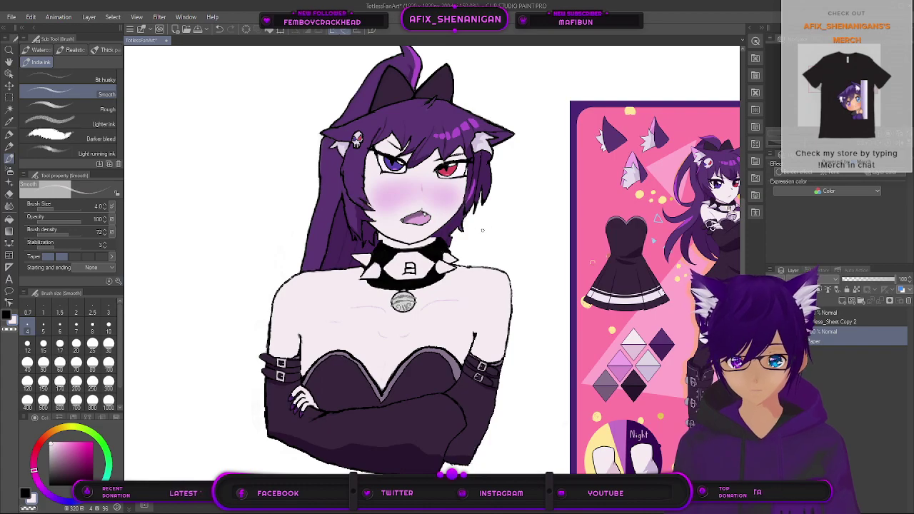
Step: Paint over the ponytail-side half of the chin line with pale skin color using the Smooth brush at size 4
scroll(479, 230, up, 4)
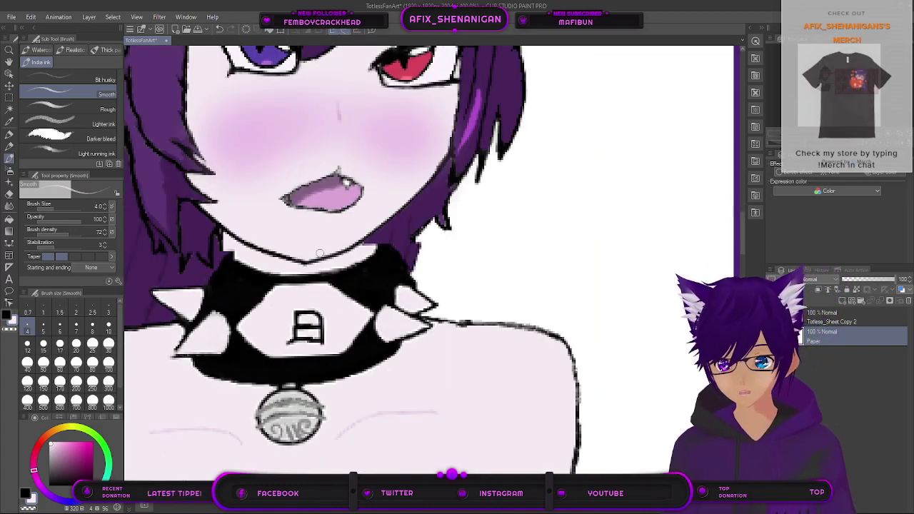
scroll(386, 244, down, 3)
mouse_move(632, 265)
mouse_down()
mouse_move(437, 223)
mouse_move(570, 263)
mouse_move(468, 257)
mouse_move(275, 210)
mouse_up()
drag(554, 264, 330, 254)
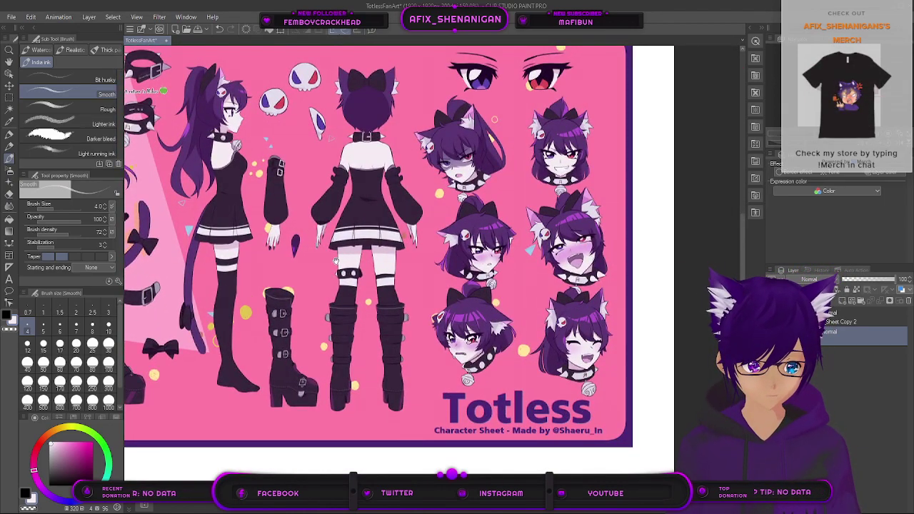
drag(407, 330, 658, 338)
drag(289, 288, 581, 313)
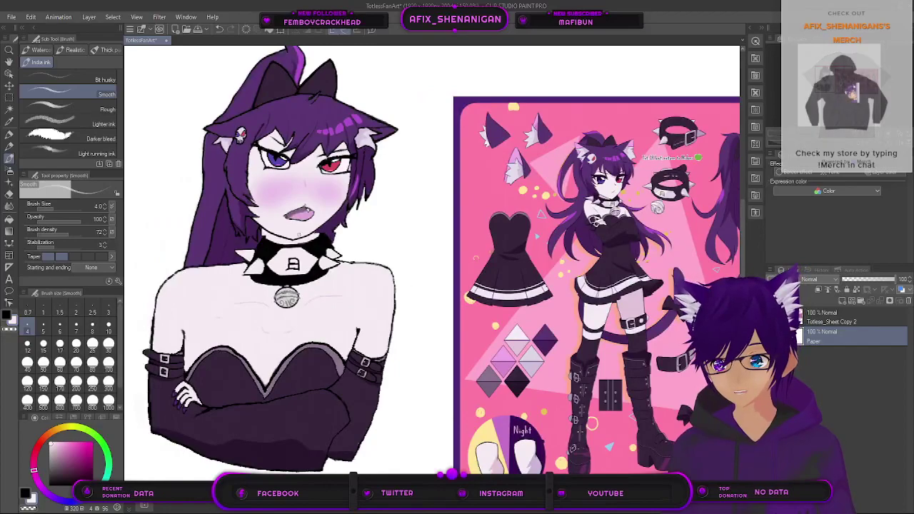
scroll(272, 237, up, 3)
scroll(271, 238, up, 2)
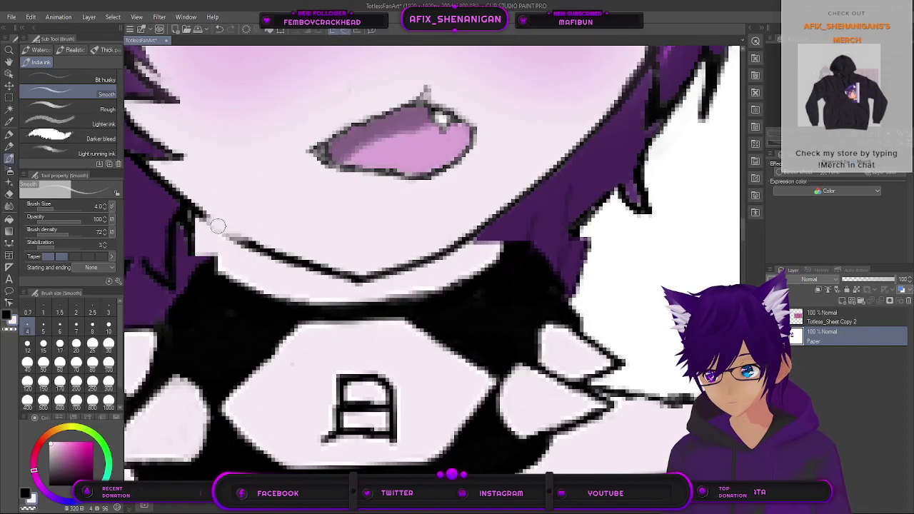
mouse_move(205, 227)
mouse_down()
mouse_move(235, 246)
mouse_move(245, 234)
mouse_move(251, 248)
mouse_move(264, 242)
mouse_move(263, 260)
mouse_move(297, 251)
mouse_move(313, 273)
mouse_move(341, 268)
mouse_move(342, 276)
mouse_move(362, 260)
mouse_move(332, 277)
mouse_move(336, 259)
mouse_move(314, 277)
mouse_move(270, 247)
mouse_up()
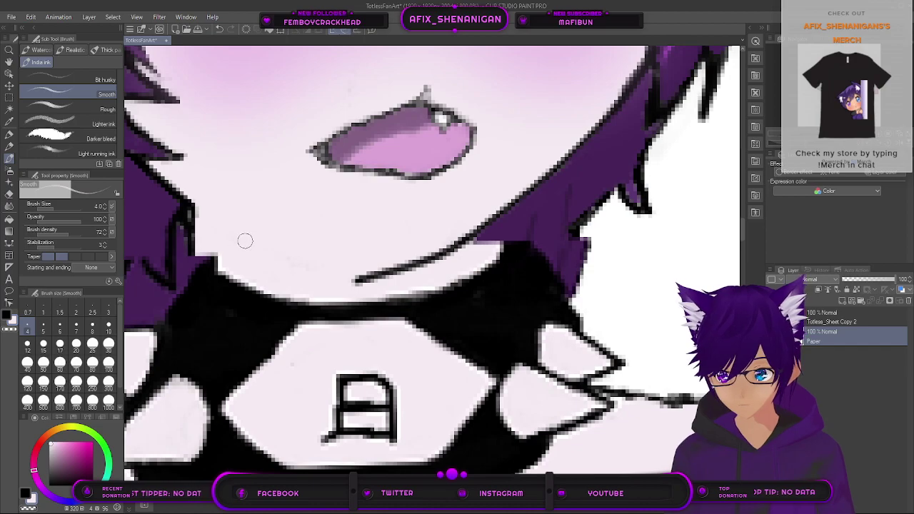
Step: Redraw the ponytail-side jawline as a straight black line of size 3 from the hair tip to the chin point
click(9, 243)
click(86, 64)
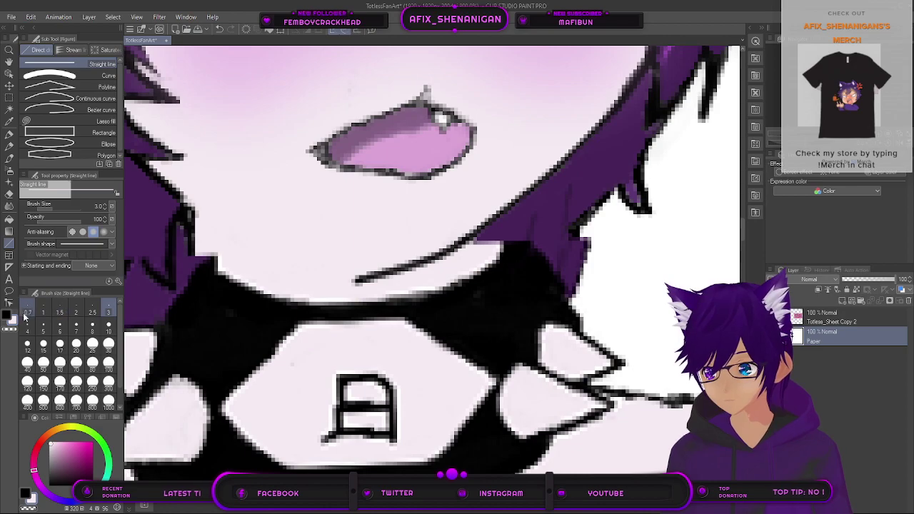
drag(138, 163, 352, 282)
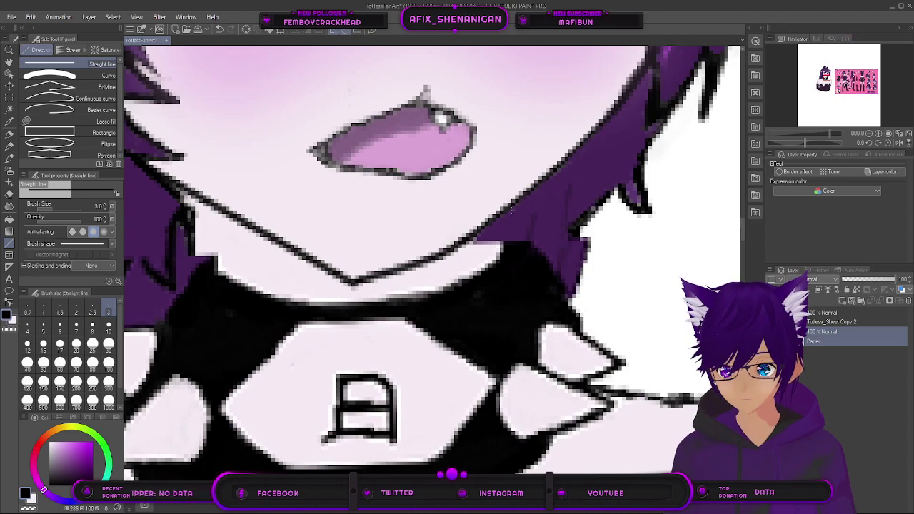
Step: Reinforce the jawline on the red-eye side with straight black line segments running from the chin up toward the hair
scroll(512, 216, down, 7)
drag(540, 217, 273, 303)
drag(581, 370, 356, 262)
mouse_move(610, 306)
mouse_down()
mouse_move(319, 317)
mouse_move(697, 372)
mouse_up()
drag(154, 236, 465, 274)
scroll(400, 273, up, 3)
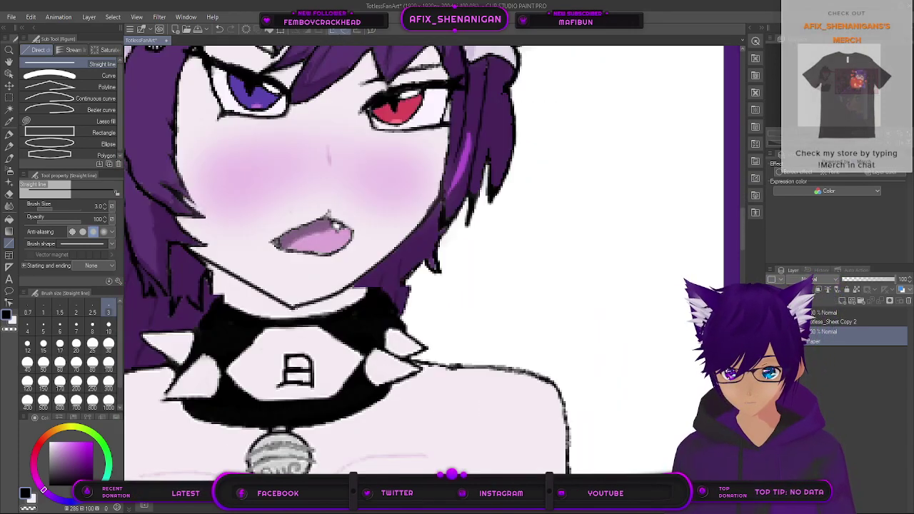
mouse_move(291, 307)
mouse_down()
mouse_move(378, 261)
mouse_move(441, 197)
mouse_move(377, 270)
mouse_move(292, 306)
mouse_up()
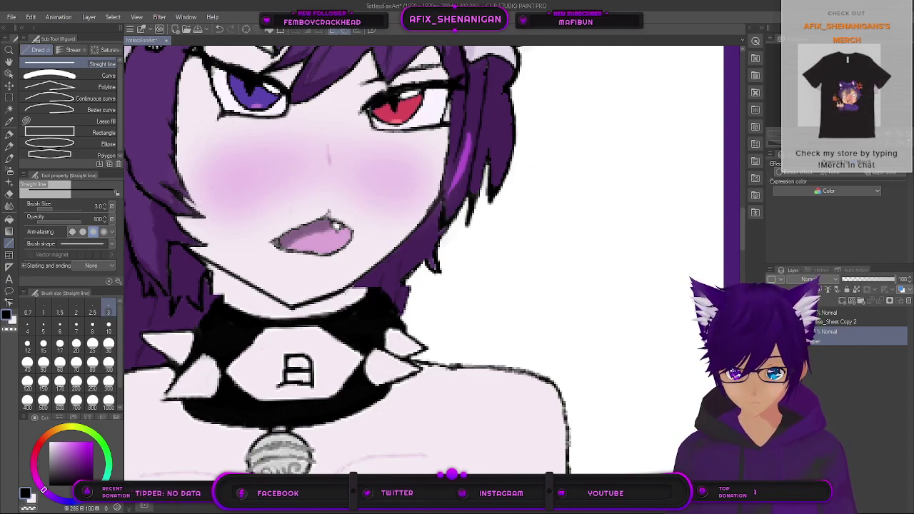
mouse_move(344, 290)
mouse_down()
mouse_move(442, 196)
mouse_move(307, 300)
mouse_move(440, 204)
mouse_move(414, 231)
mouse_up()
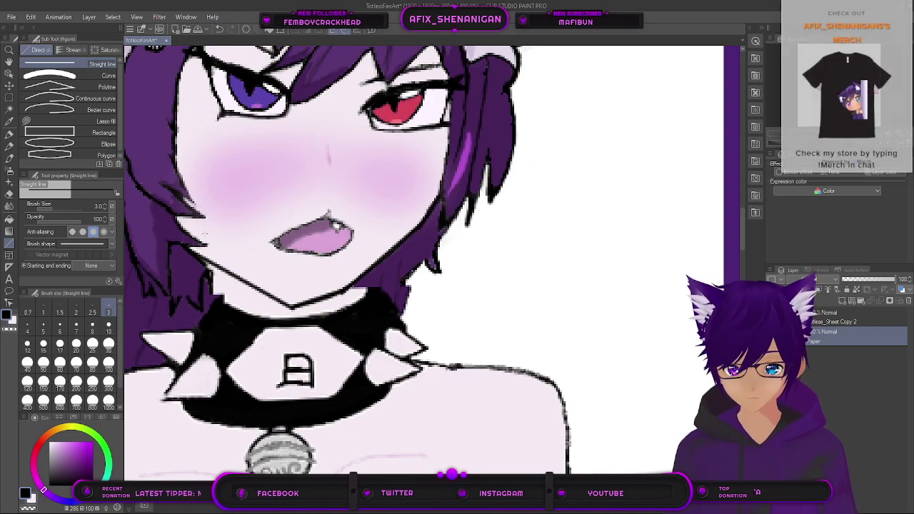
Step: Sample the dark purple of the hair and clean up the hair beside the red-eye-side jaw with the Smooth brush
click(10, 122)
click(417, 244)
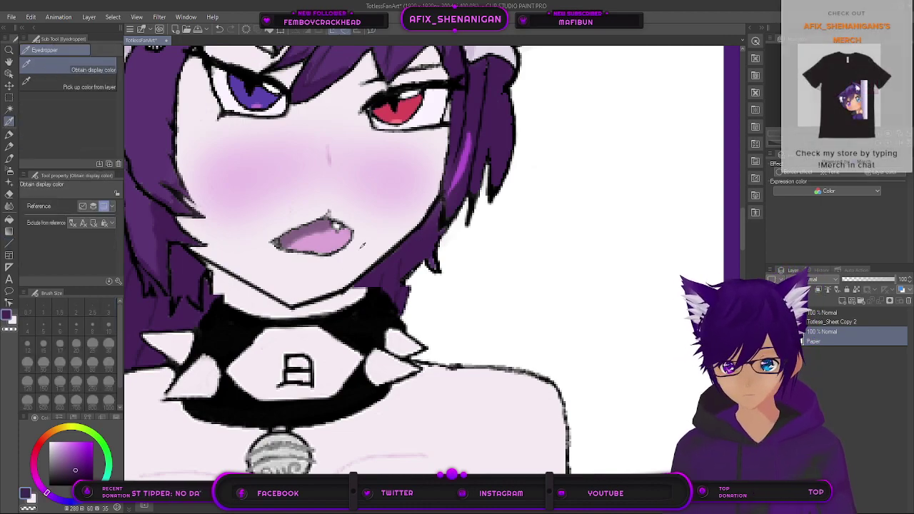
key(b)
scroll(445, 233, up, 5)
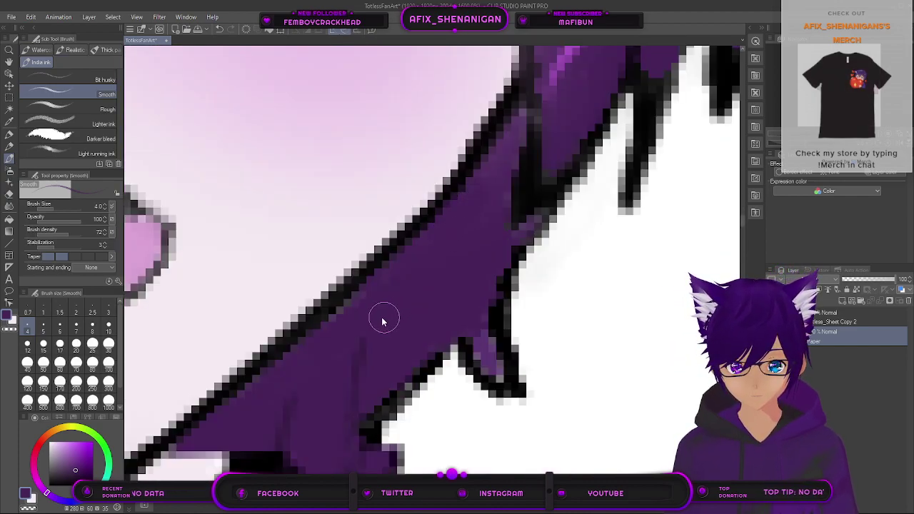
scroll(382, 322, down, 3)
Step: Switch to the pale skin color and trim the inner edge of the red-eye-side jawline at brush size 4
click(12, 323)
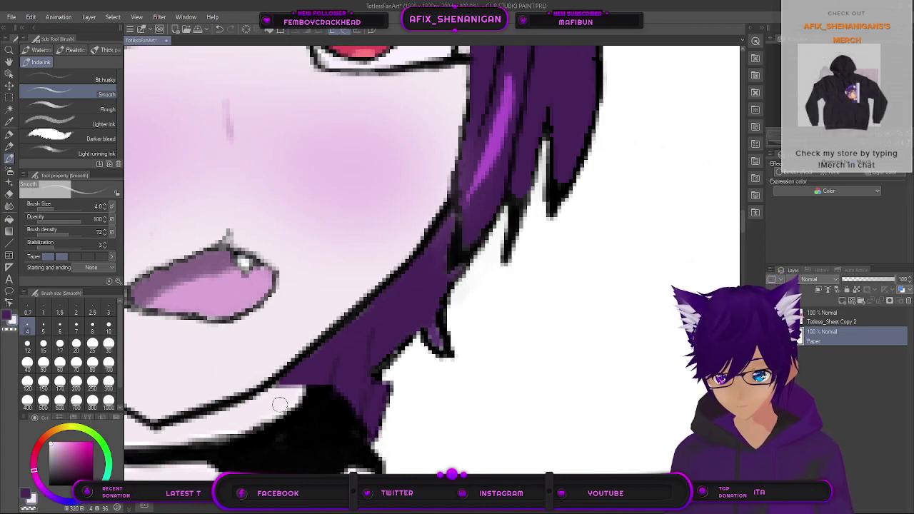
scroll(279, 404, down, 5)
scroll(401, 325, up, 2)
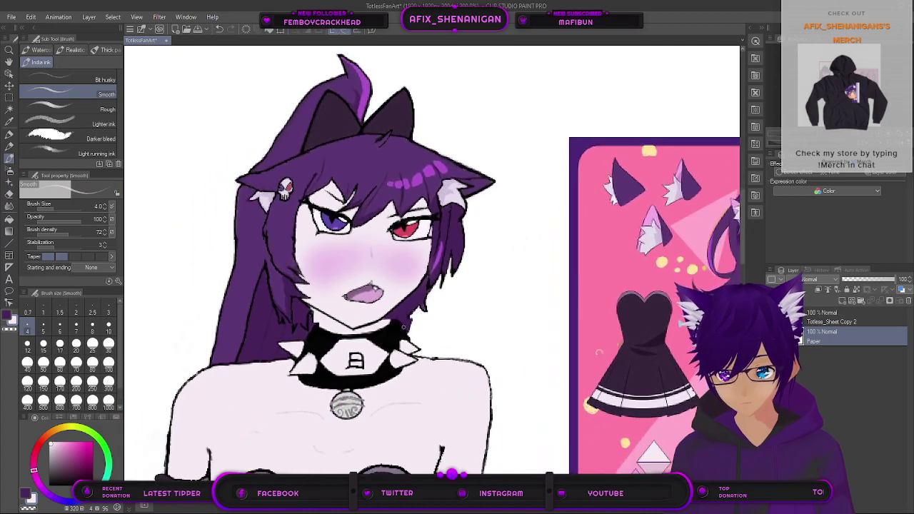
scroll(404, 324, down, 2)
scroll(377, 264, up, 2)
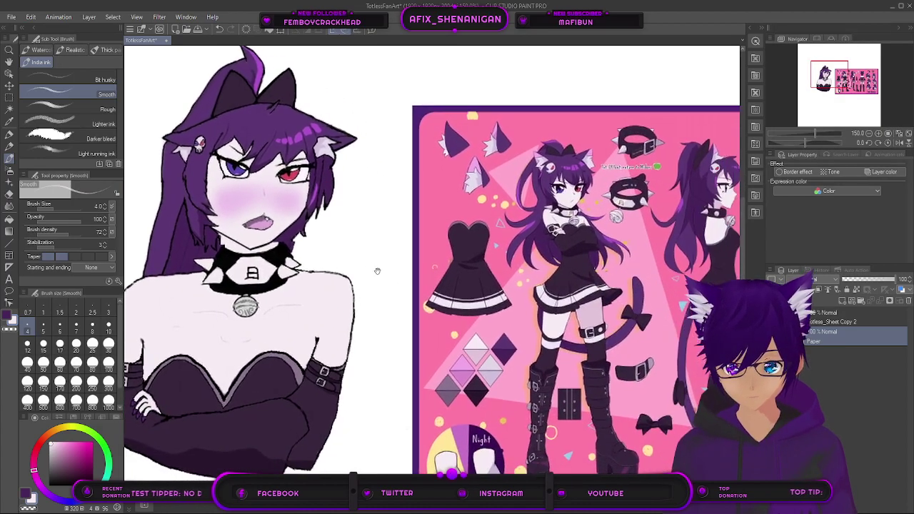
scroll(381, 269, up, 6)
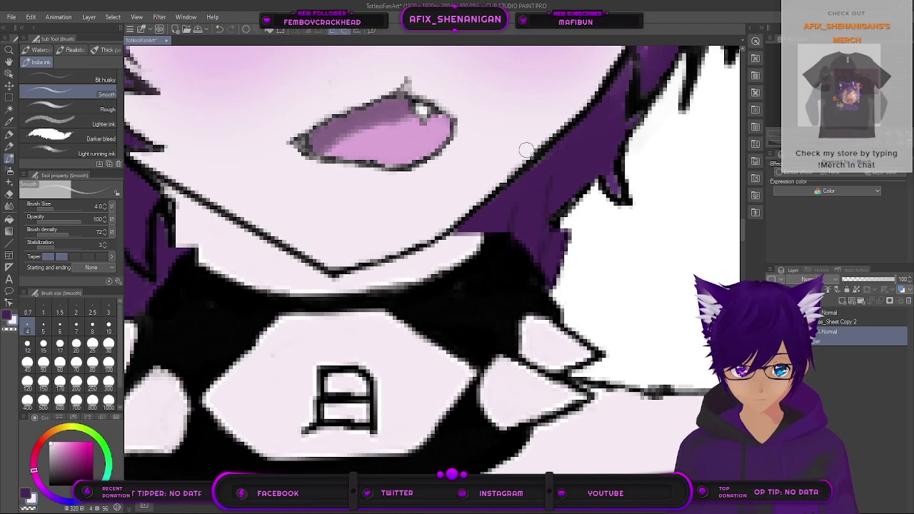
drag(574, 107, 507, 169)
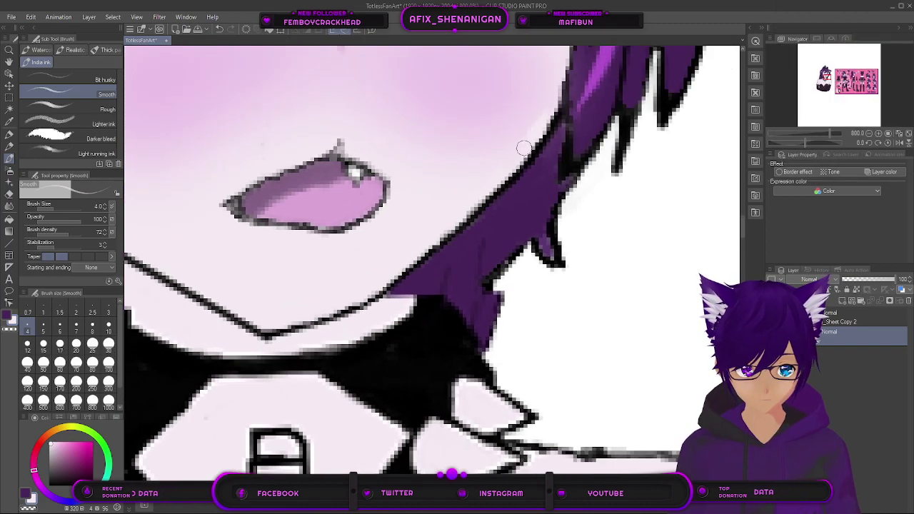
scroll(502, 173, down, 4)
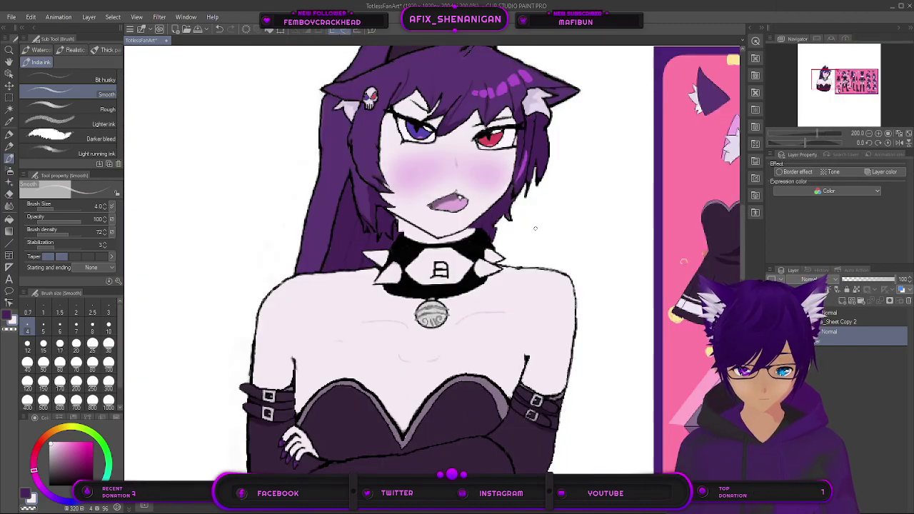
scroll(504, 225, up, 6)
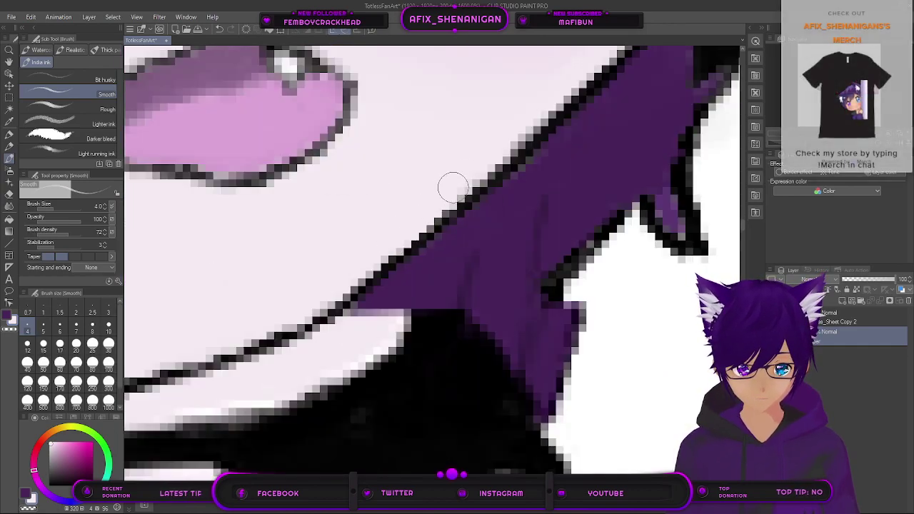
scroll(457, 182, down, 6)
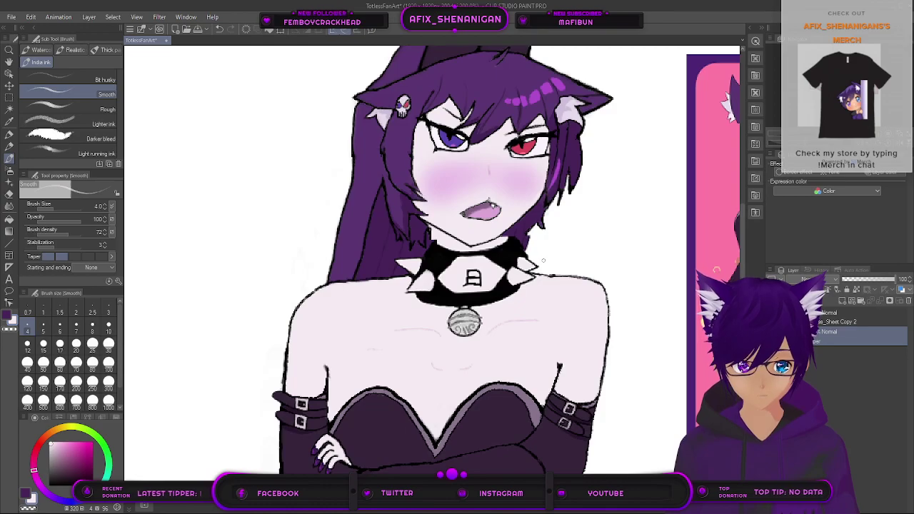
scroll(551, 264, down, 4)
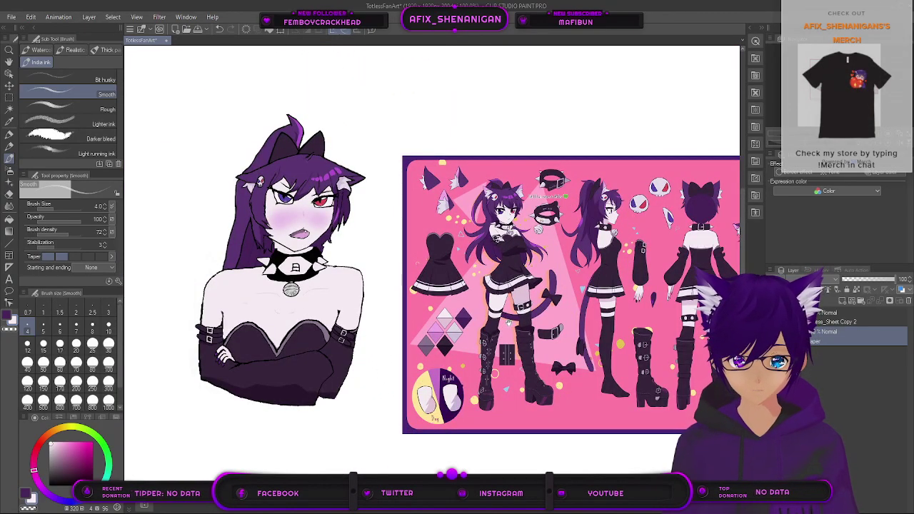
Step: Sample the pale skin color from the neck and return to the Smooth brush
drag(546, 338, 469, 336)
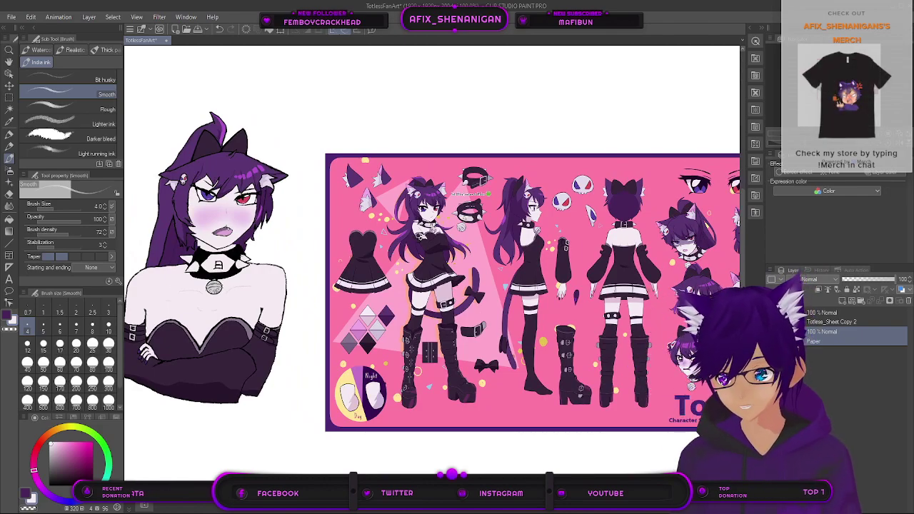
scroll(243, 250, up, 2)
drag(247, 244, 347, 249)
scroll(344, 251, up, 2)
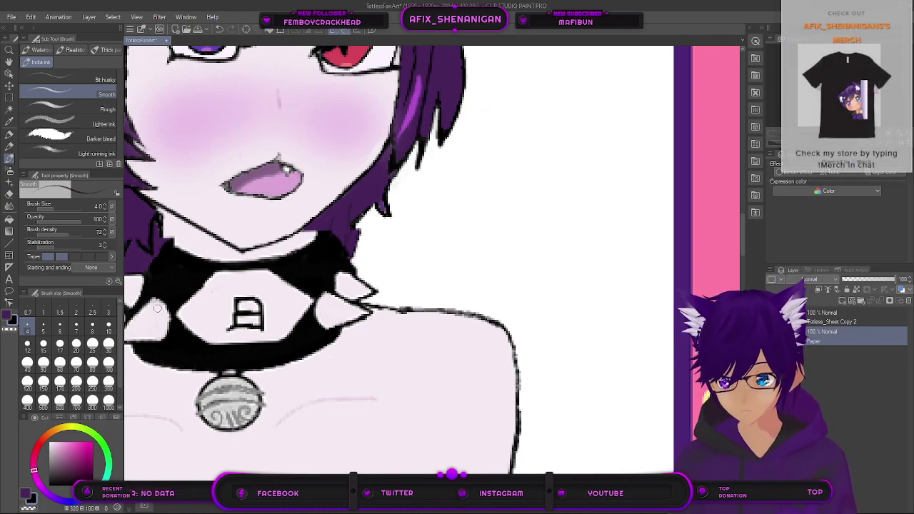
click(6, 315)
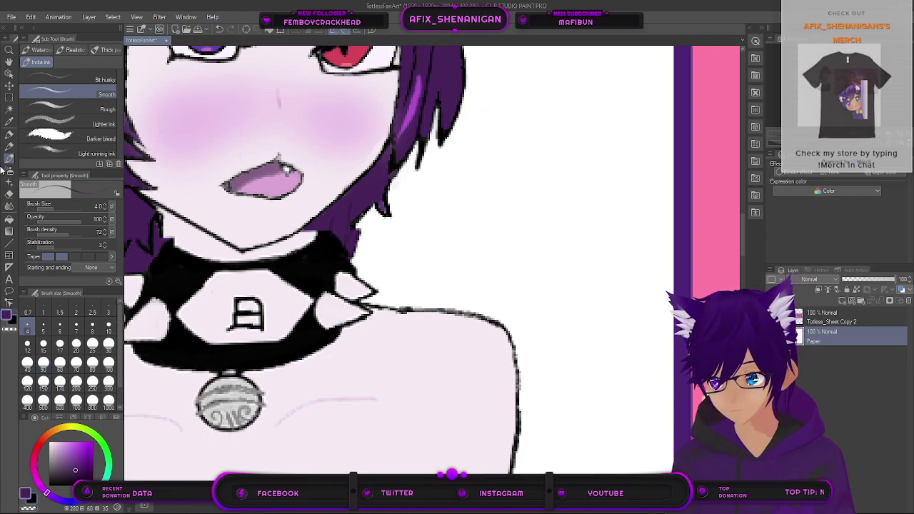
click(9, 120)
click(220, 254)
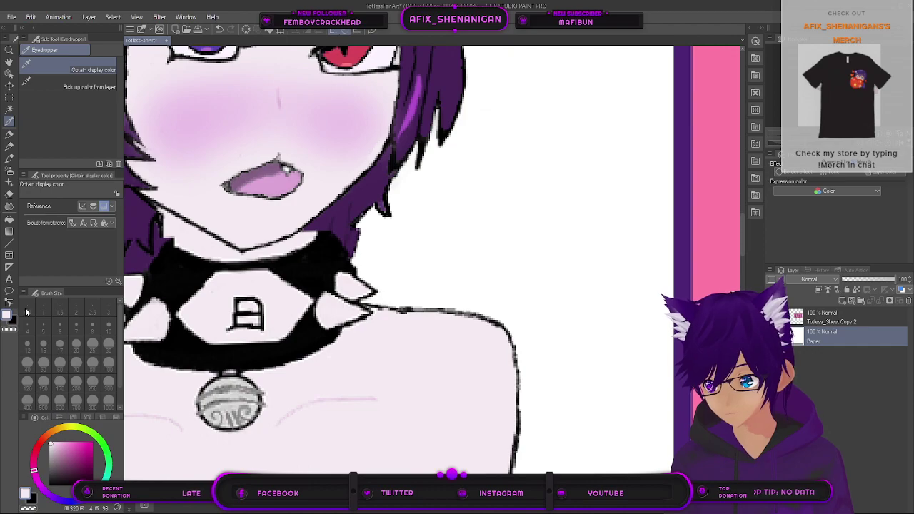
click(10, 159)
mouse_move(204, 271)
mouse_down()
mouse_move(259, 275)
mouse_move(306, 293)
mouse_up()
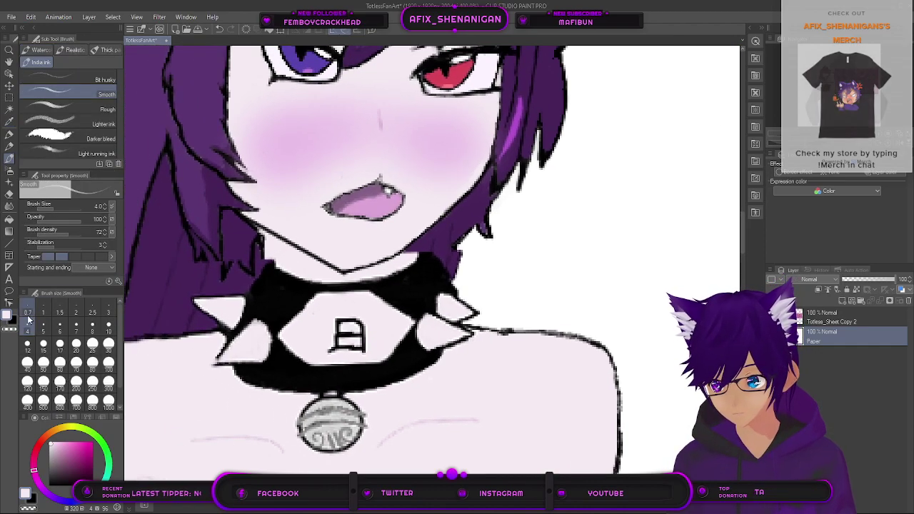
Step: Sample the dark purple of the rear hair and fill the gap between the ponytail-side hair strands and the neck
click(10, 122)
click(259, 264)
click(9, 157)
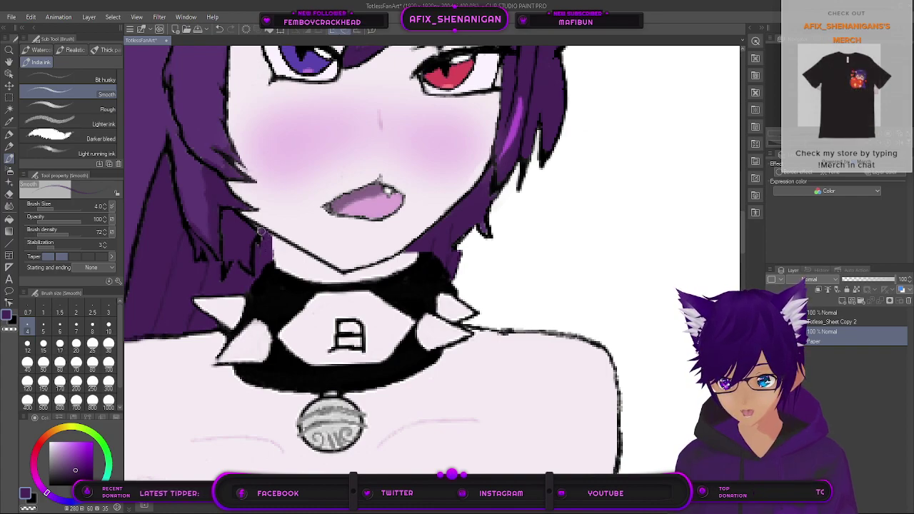
Step: Switch to black and outline the ponytail-side edge of the neck above the collar, reducing the Smooth brush to size 1
click(13, 319)
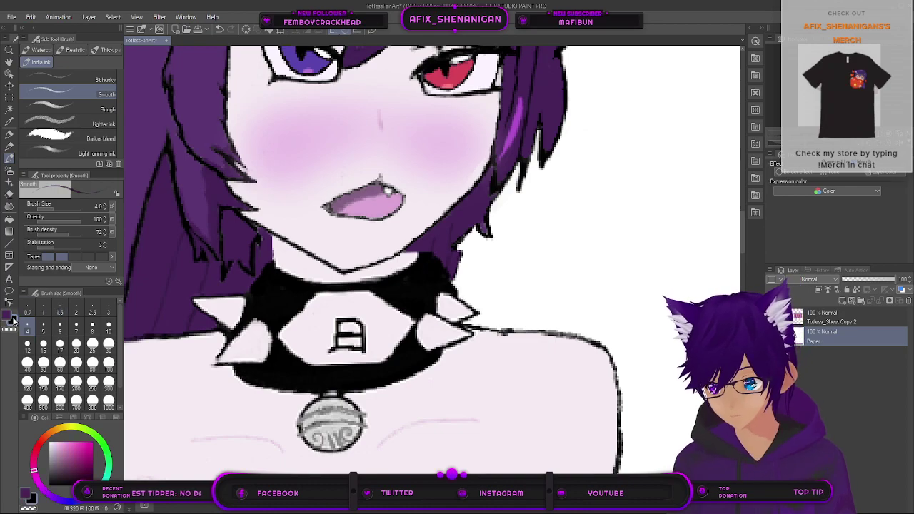
key(bracketleft)
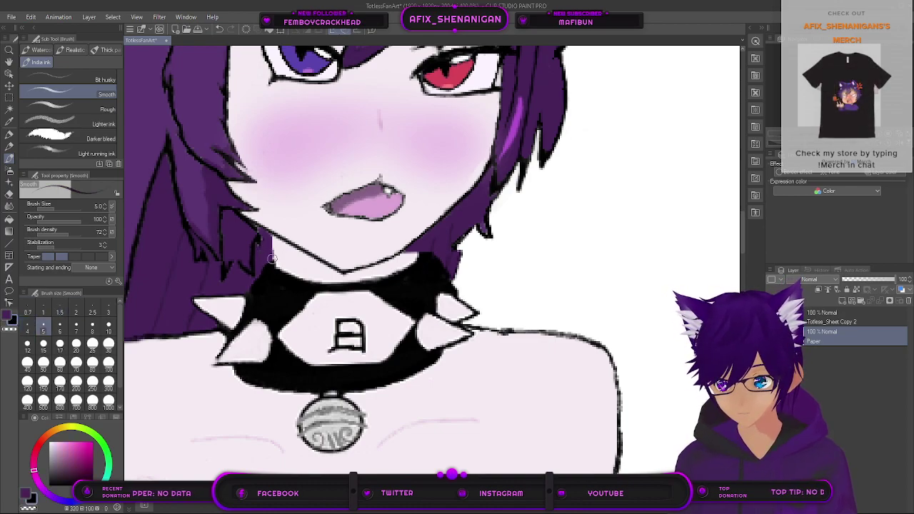
key(bracketleft)
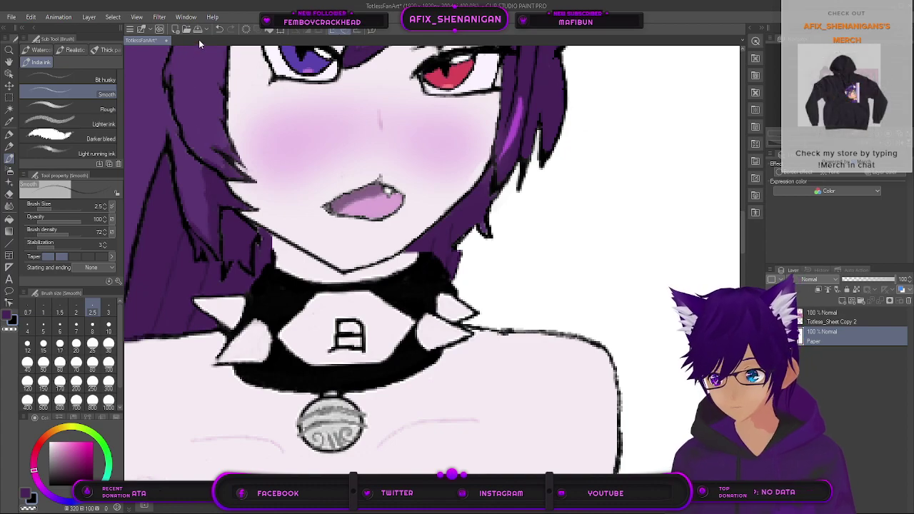
key(bracketleft)
key(bracketleft)
key(bracketleft)
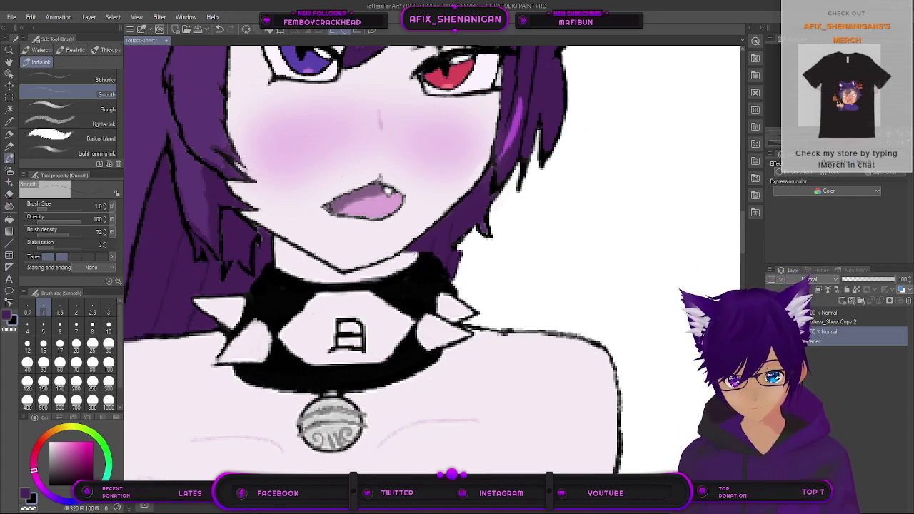
Step: Sample the pale skin color from the neck and retouch the red-eye-side edge of the neck below the jaw with the Smooth brush at size 2
click(7, 315)
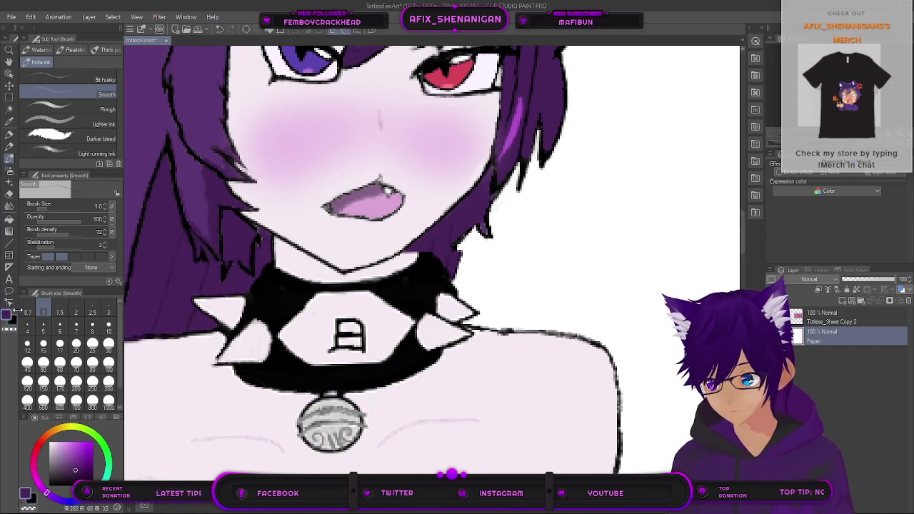
click(8, 121)
click(298, 251)
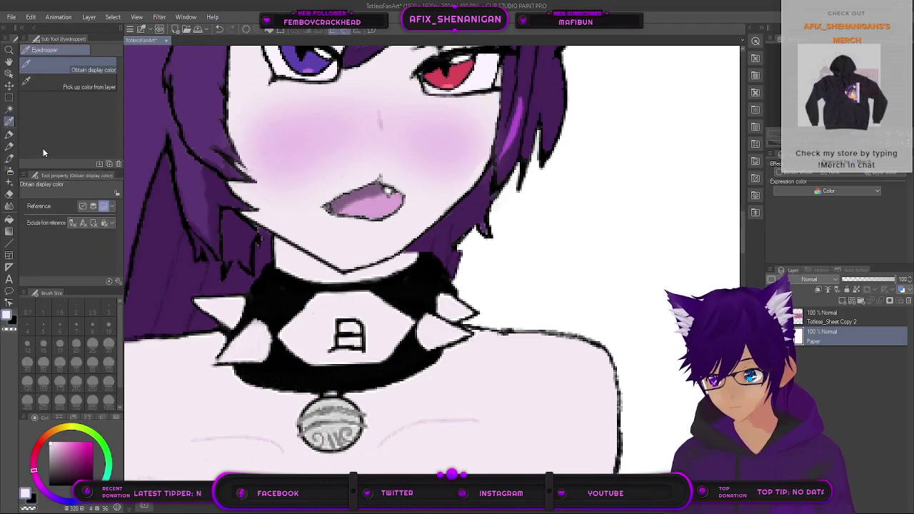
click(10, 158)
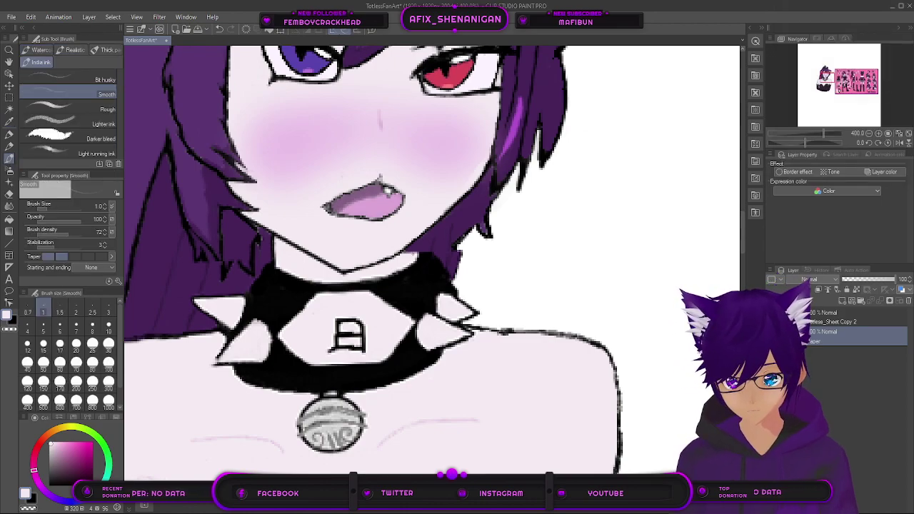
click(76, 312)
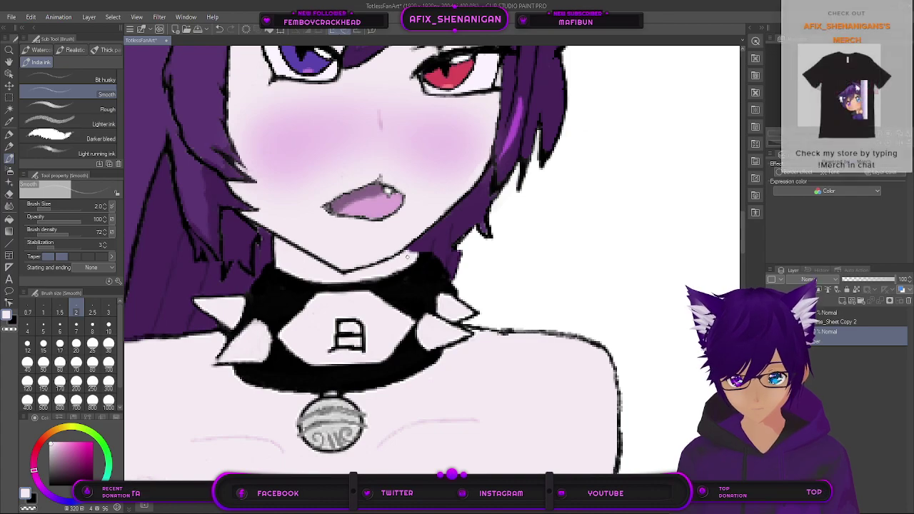
scroll(443, 268, down, 3)
mouse_move(551, 309)
mouse_down()
mouse_move(192, 281)
mouse_move(329, 280)
mouse_move(666, 327)
mouse_up()
drag(310, 300, 462, 319)
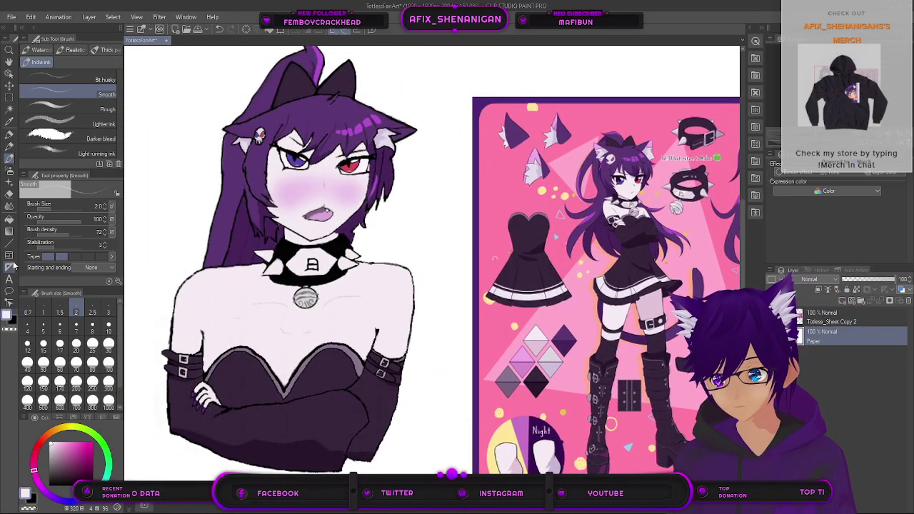
Step: Sample the dark purple rear hair color and extend the red-eye-side hair over the neck edge above the collar at brush size 3
click(10, 121)
scroll(355, 240, up, 3)
click(353, 240)
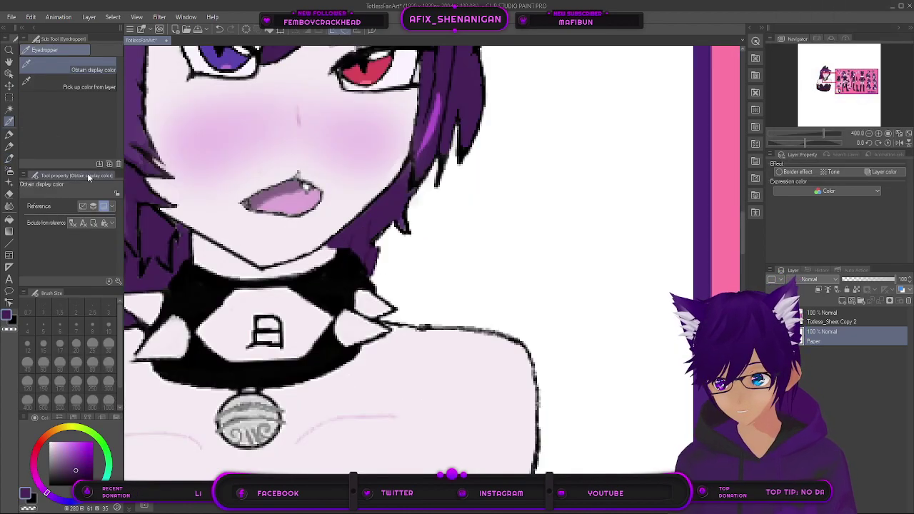
key(p)
key(bracketright)
key(bracketright)
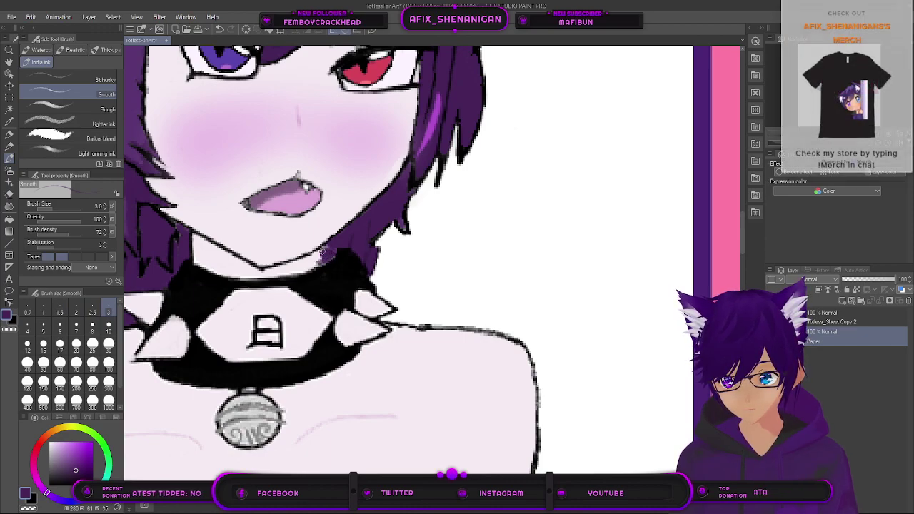
drag(316, 256, 318, 258)
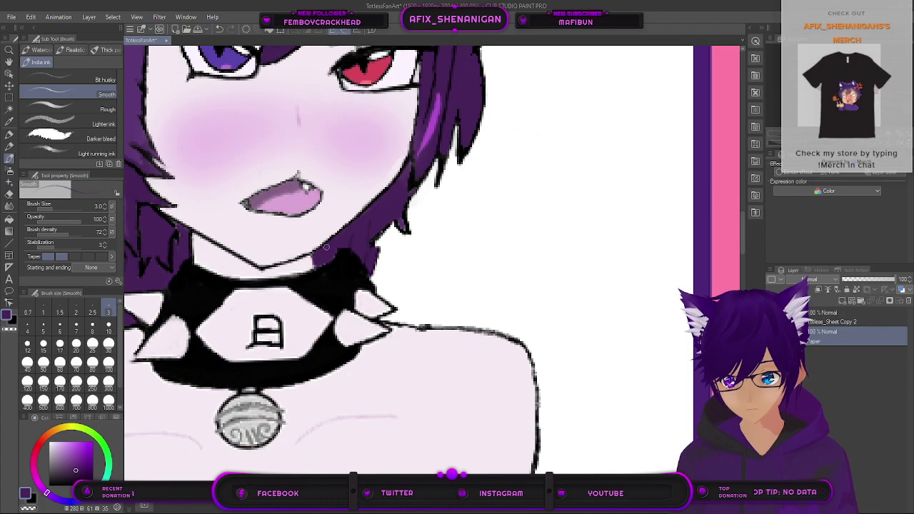
scroll(330, 255, down, 4)
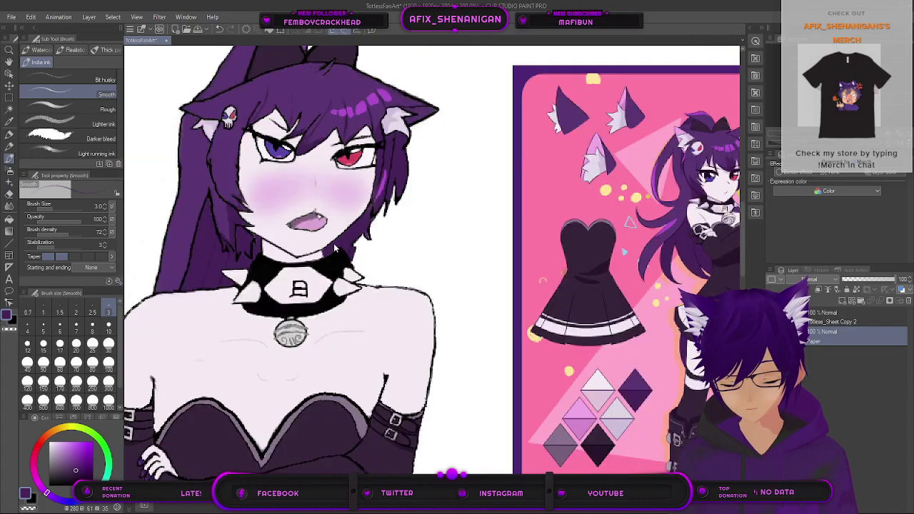
Step: Extend the dark purple hair over the ponytail-side edge of the neck between jaw and collar, enlarging the Smooth brush to size 5
scroll(298, 252, up, 4)
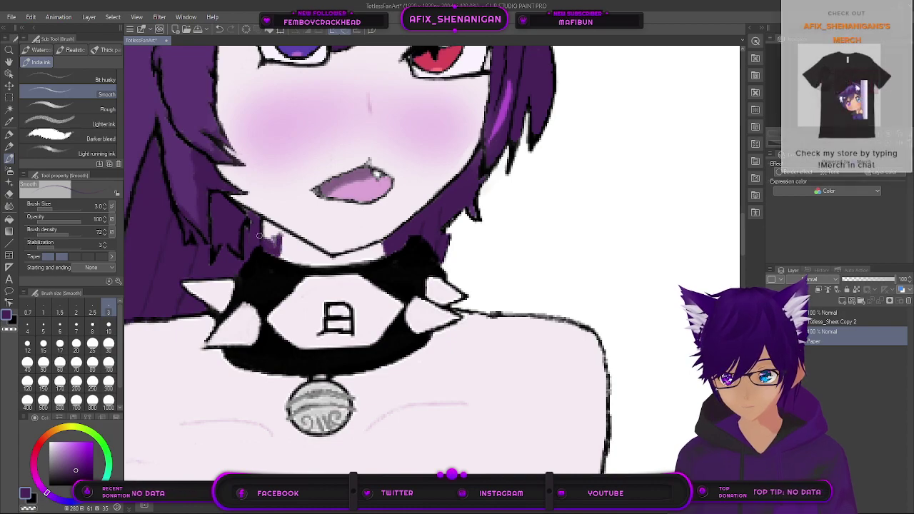
scroll(264, 234, down, 2)
scroll(270, 240, up, 4)
key(])
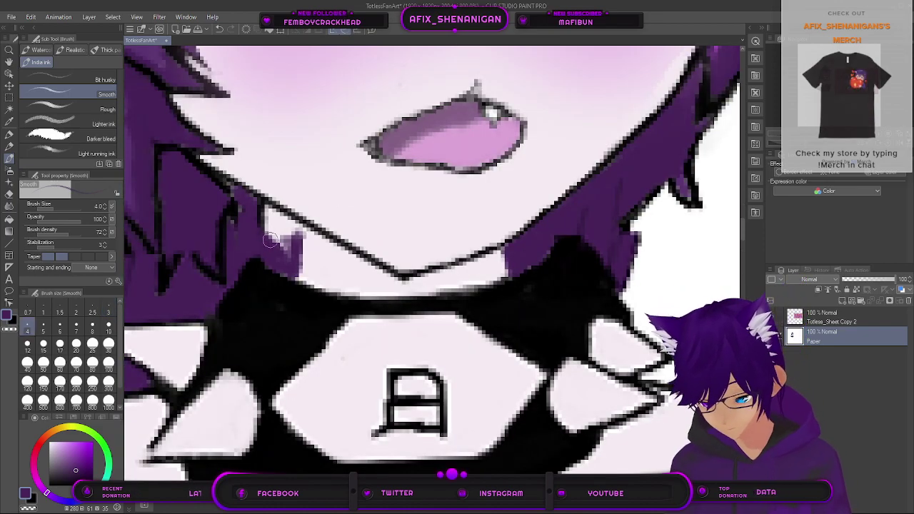
key(bracketright)
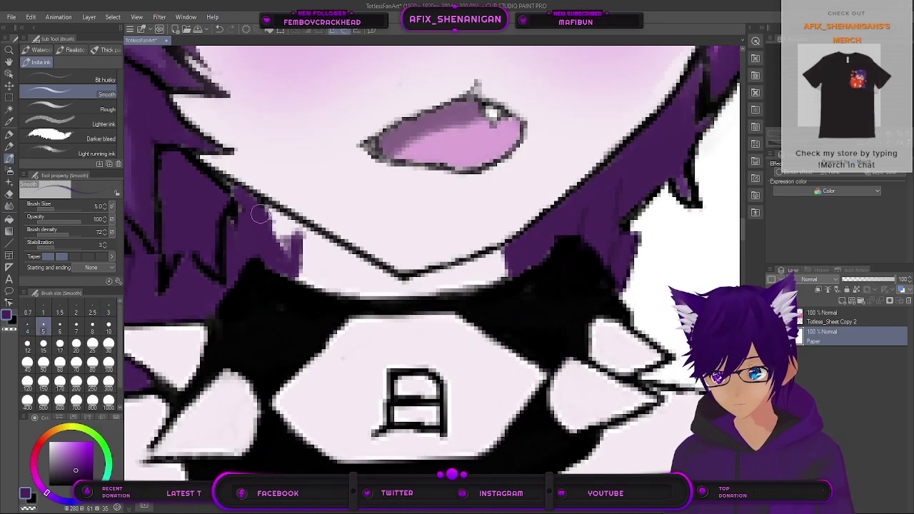
mouse_move(284, 224)
mouse_down()
mouse_move(295, 227)
mouse_move(287, 256)
mouse_move(273, 238)
mouse_move(273, 251)
mouse_move(285, 268)
mouse_move(281, 255)
mouse_up()
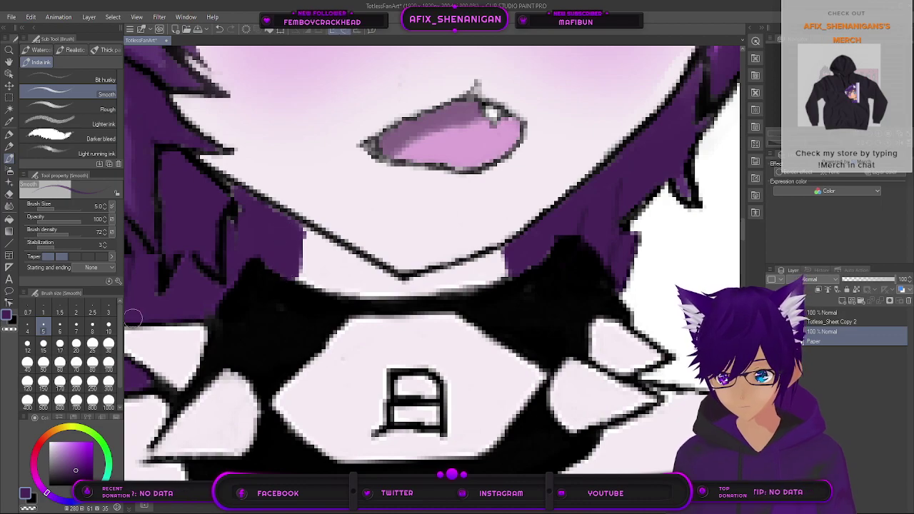
Step: Switch to black and outline the new ponytail-side neck edge between jaw and collar at brush size 1
click(13, 319)
click(109, 308)
key(bracketleft)
key(bracketleft)
key(bracketleft)
key(bracketleft)
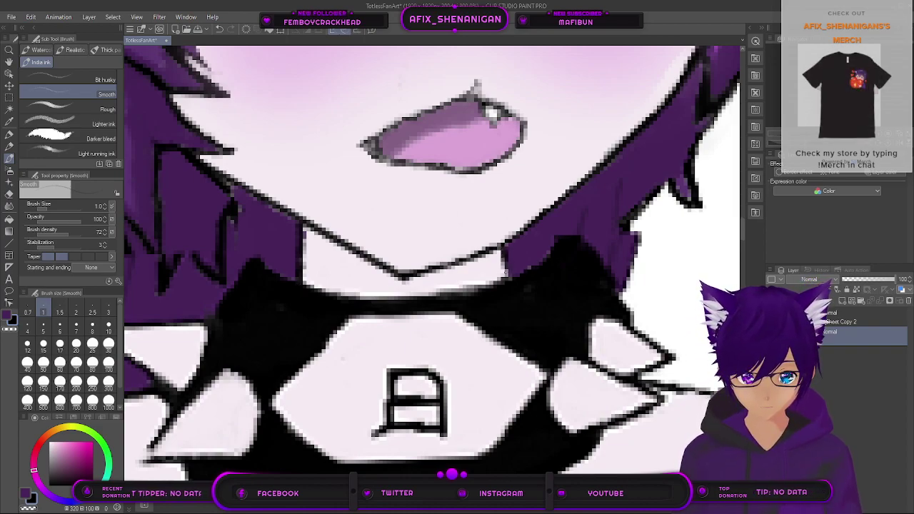
Step: Sample the white of the canvas background and return to the Smooth brush
scroll(512, 291, down, 7)
drag(559, 288, 296, 251)
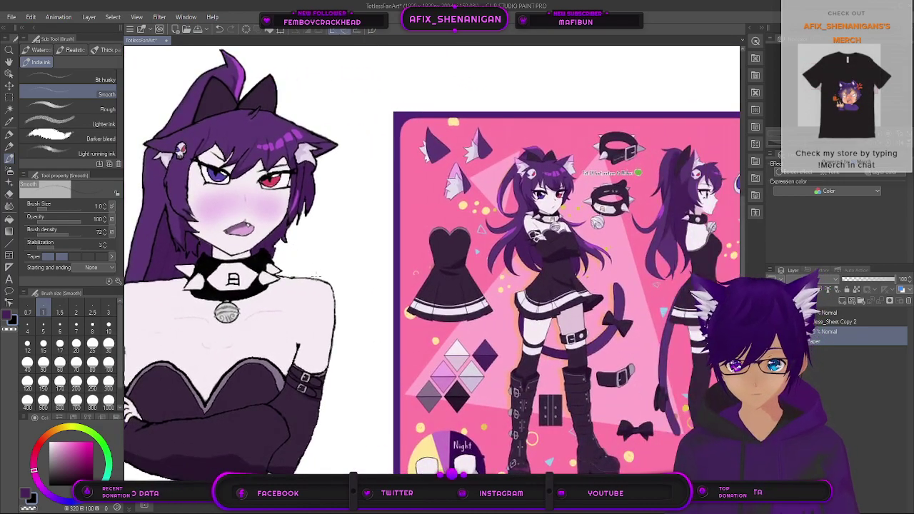
scroll(314, 277, down, 2)
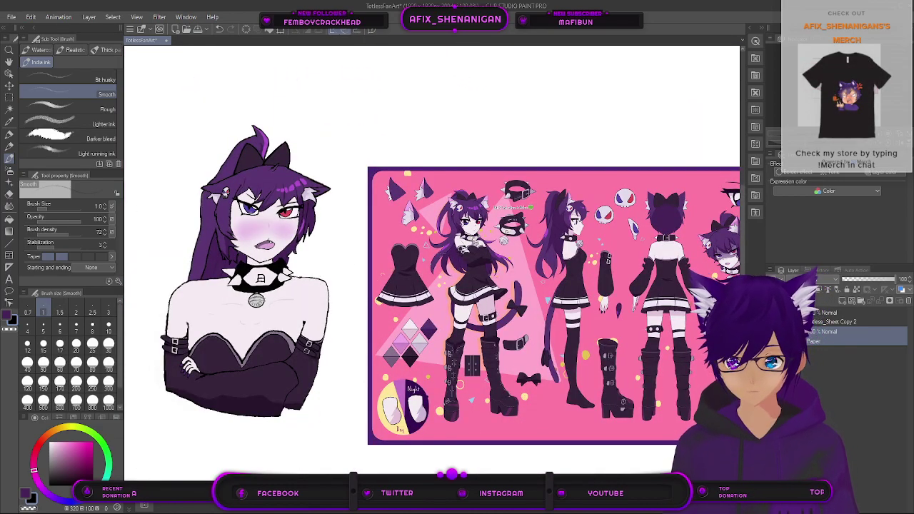
drag(417, 293, 388, 330)
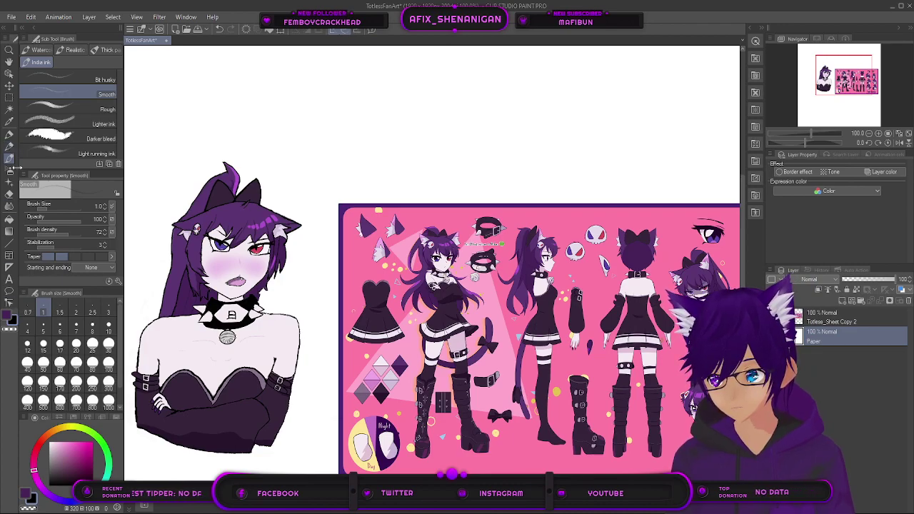
click(9, 121)
click(324, 294)
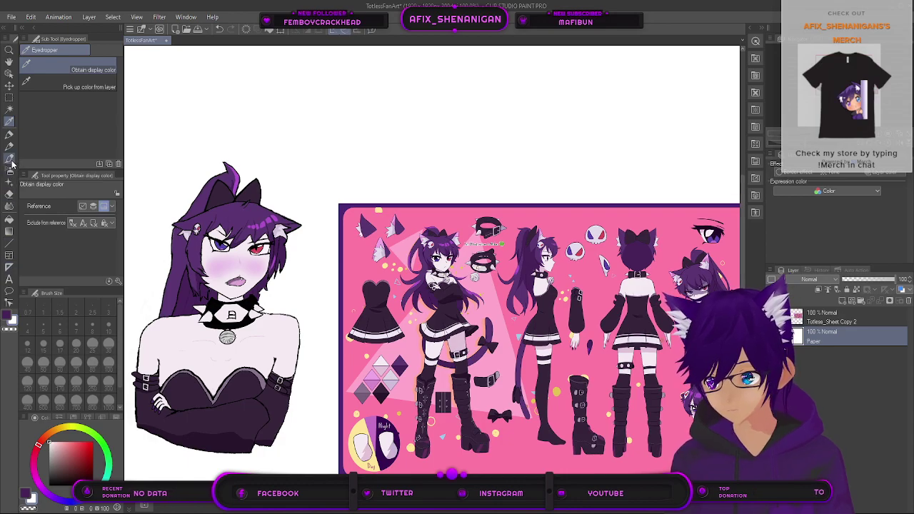
click(10, 158)
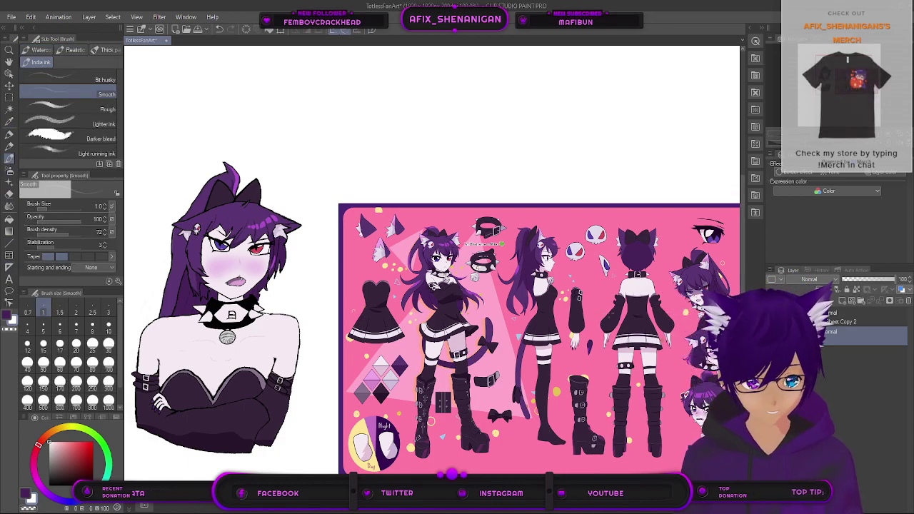
Step: Paint white over the outer corner of the red-eye-side shoulder to round it off, enlarging the Smooth brush to size 10
scroll(669, 280, up, 4)
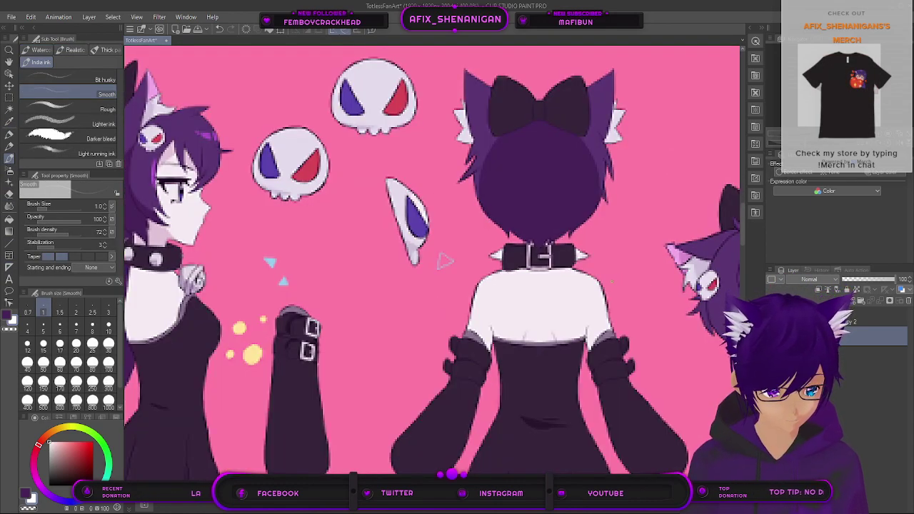
scroll(609, 281, down, 3)
scroll(282, 357, down, 1)
drag(173, 351, 417, 270)
scroll(418, 272, up, 3)
key(bracketleft)
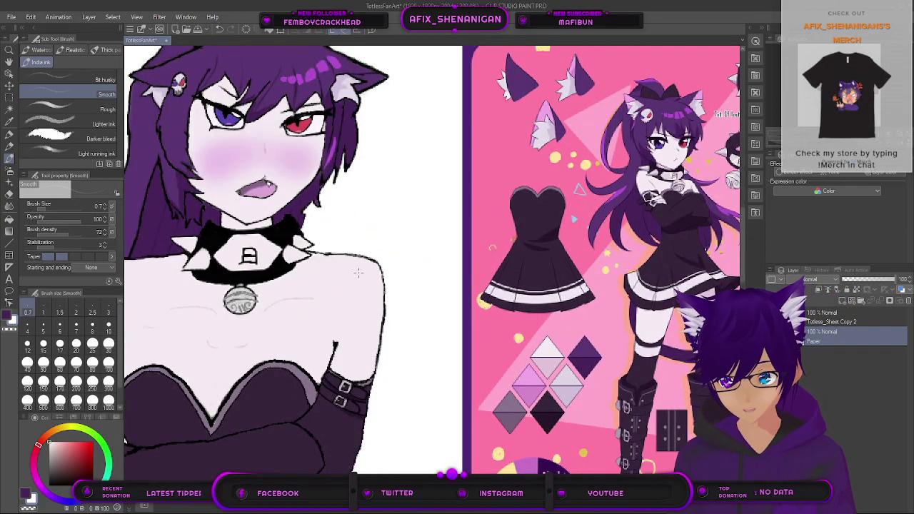
key(bracketright)
key(bracketright)
key(bracketright)
key(bracketright)
key(bracketright)
key(bracketright)
key(bracketright)
key(bracketright)
key(bracketright)
key(bracketright)
key(bracketright)
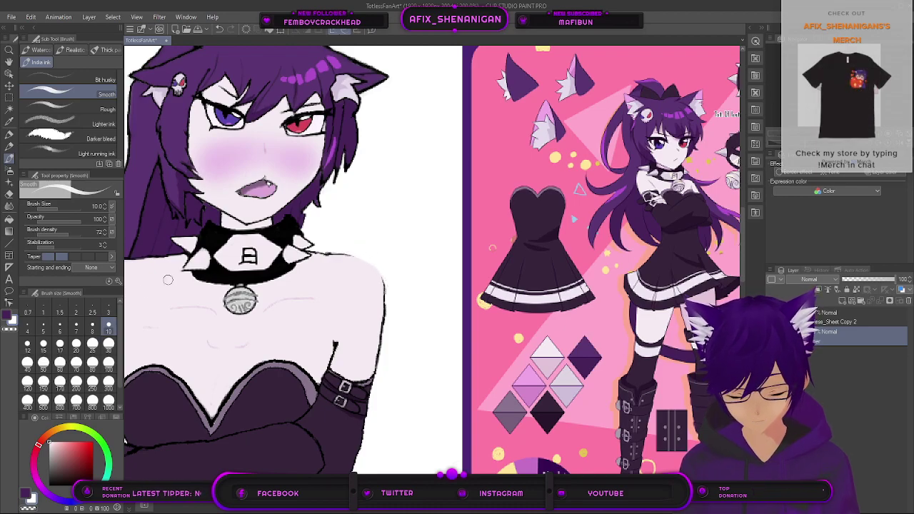
Step: Switch to black and redraw the missing outline along the rounded red-eye-side shoulder with the Smooth brush at size 1.5
key(bracketright)
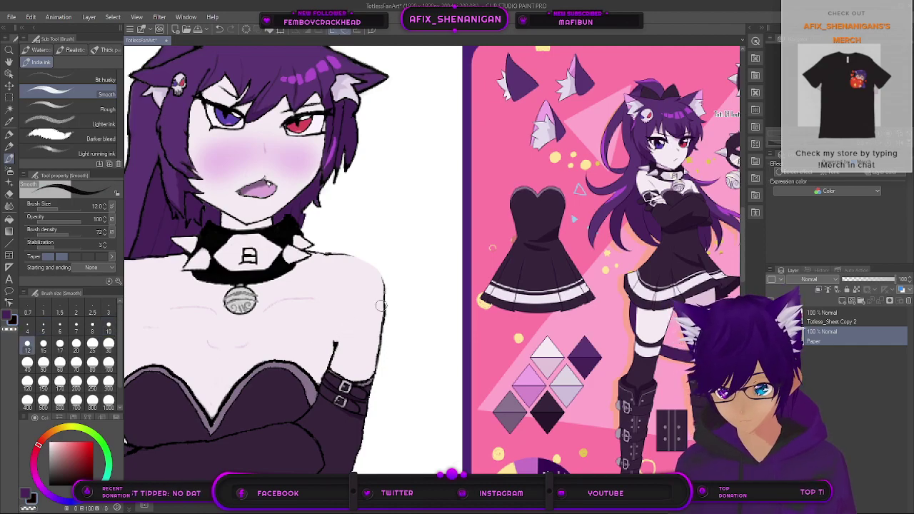
key(bracketleft)
key(bracketleft)
key(bracketleft)
key(bracketleft)
key(bracketleft)
key(bracketleft)
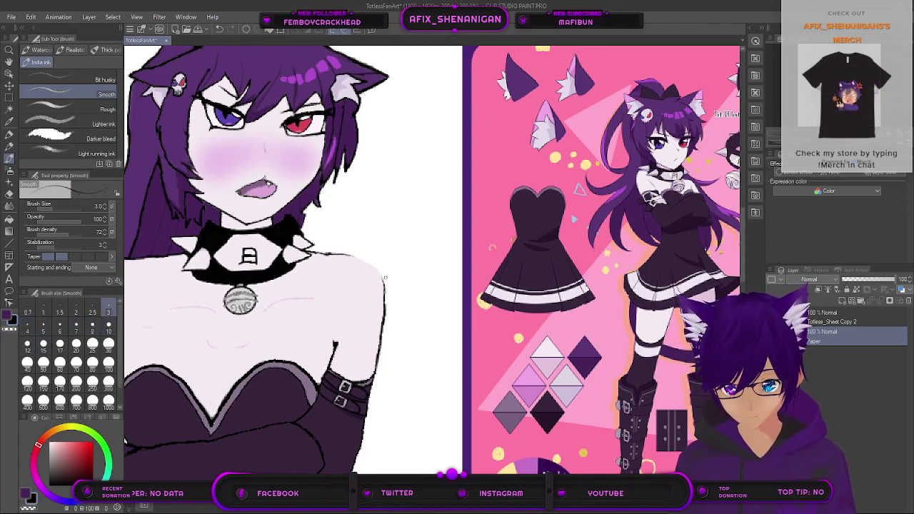
scroll(382, 282, down, 3)
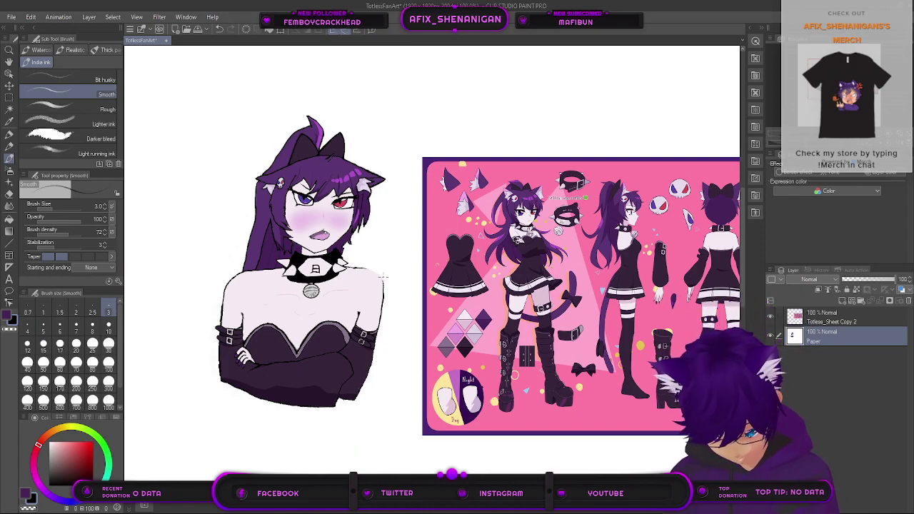
key(bracketright)
key(bracketright)
scroll(383, 279, up, 5)
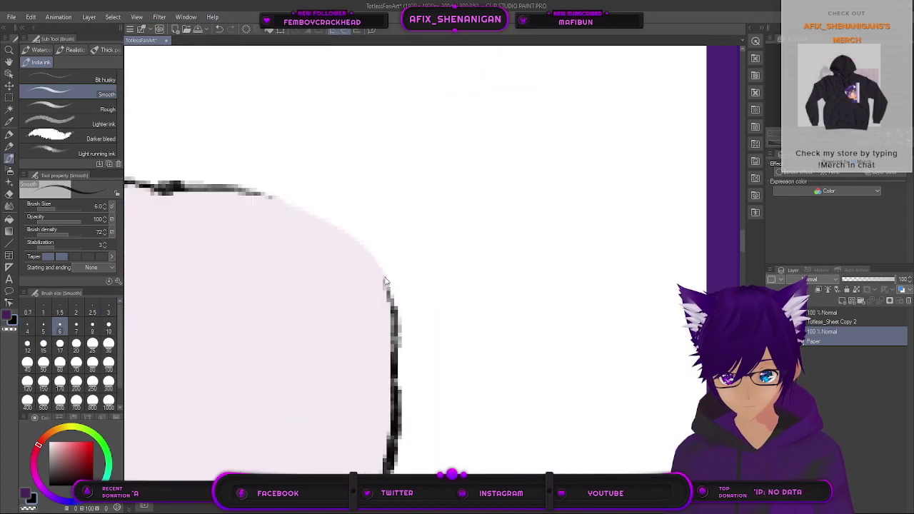
key(bracketleft)
key(bracketleft)
key(bracketleft)
key(bracketleft)
key(bracketleft)
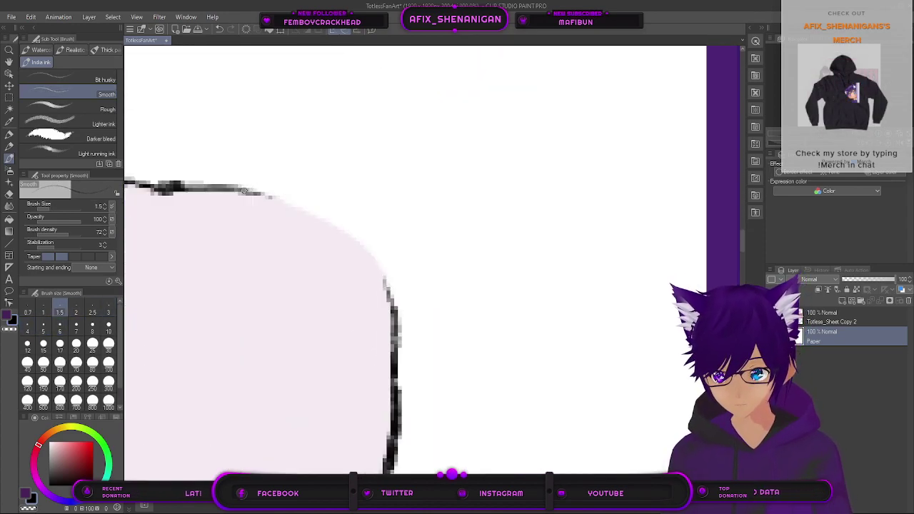
drag(244, 190, 257, 194)
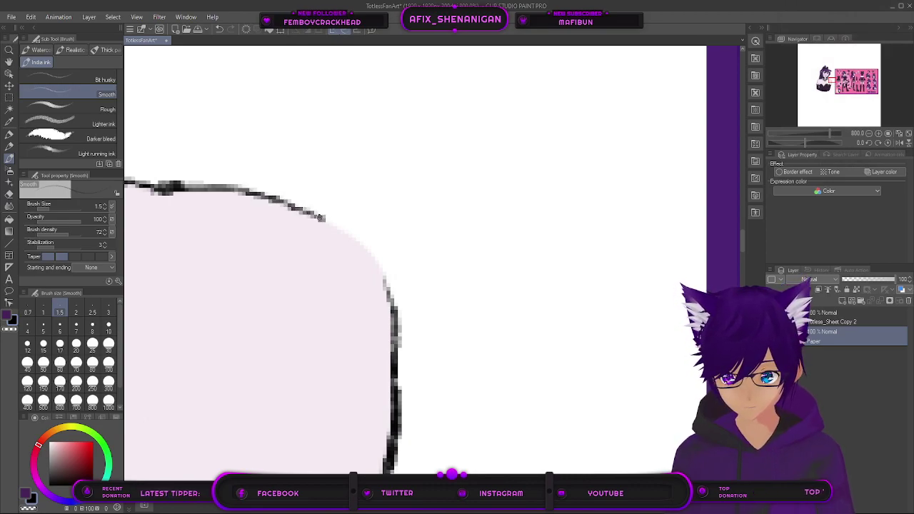
drag(335, 227, 366, 248)
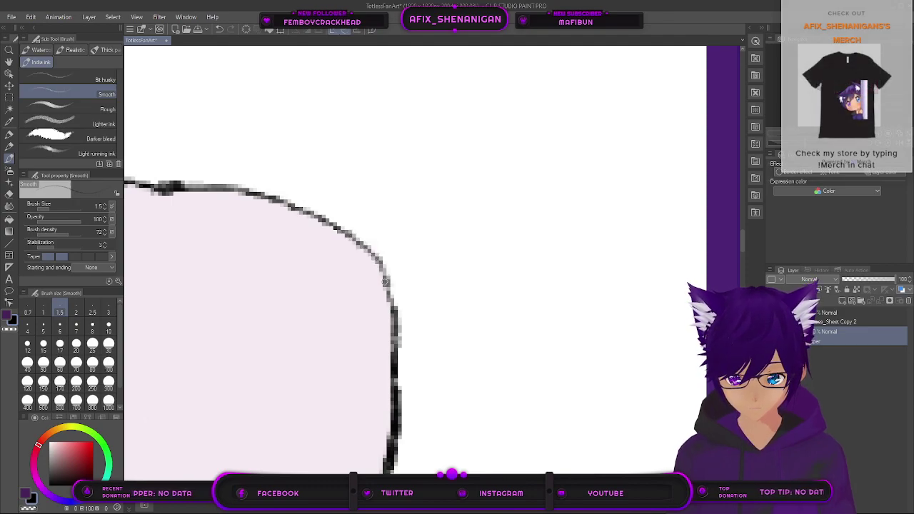
drag(346, 232, 291, 206)
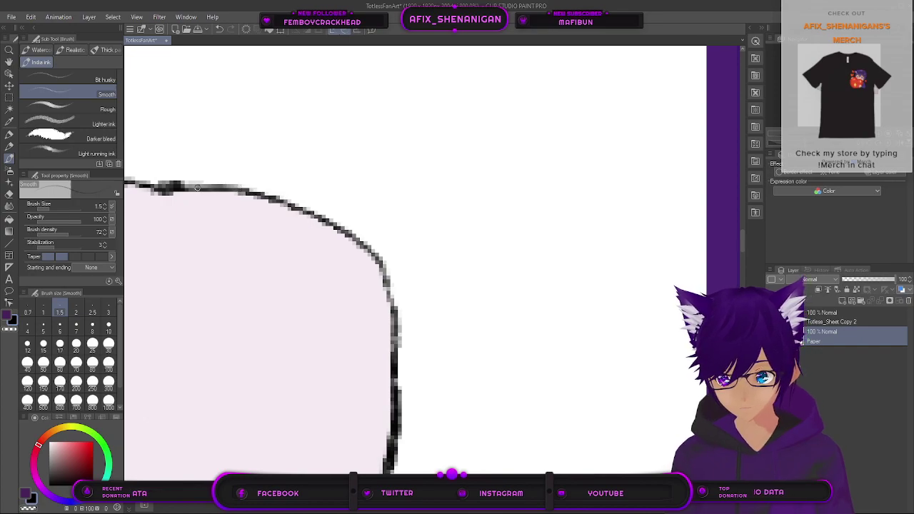
Step: Replace the main drawing color with white from the background and go back to the Smooth brush at size 1.5
scroll(198, 187, down, 10)
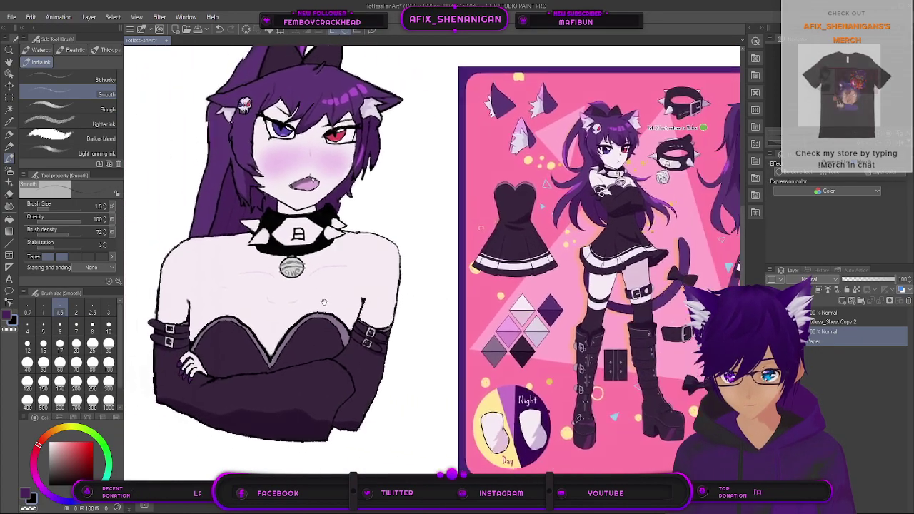
drag(323, 302, 159, 294)
mouse_move(375, 313)
mouse_down()
mouse_move(161, 311)
mouse_move(485, 314)
mouse_up()
drag(231, 283, 334, 279)
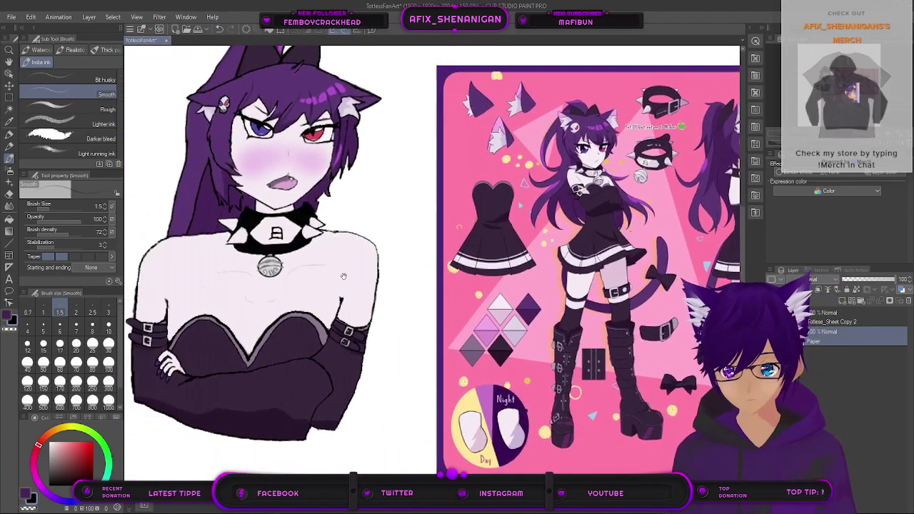
scroll(382, 261, up, 3)
click(7, 316)
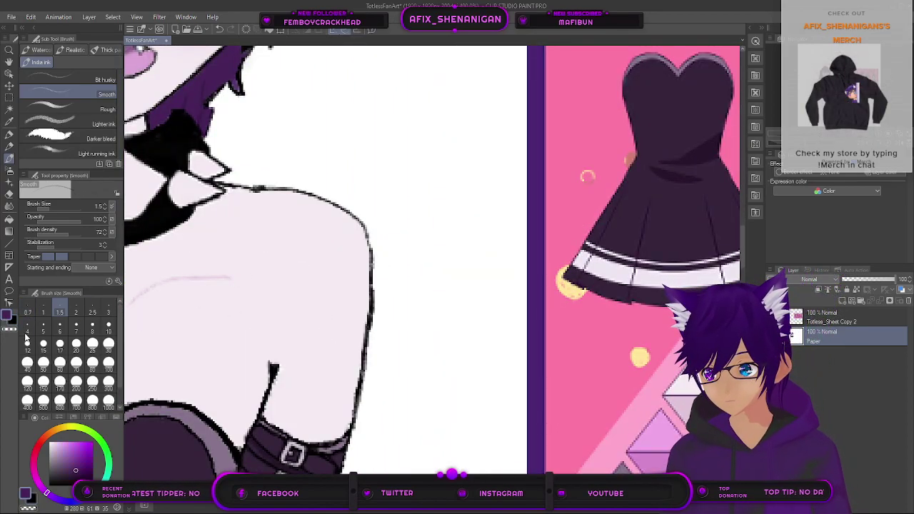
click(9, 121)
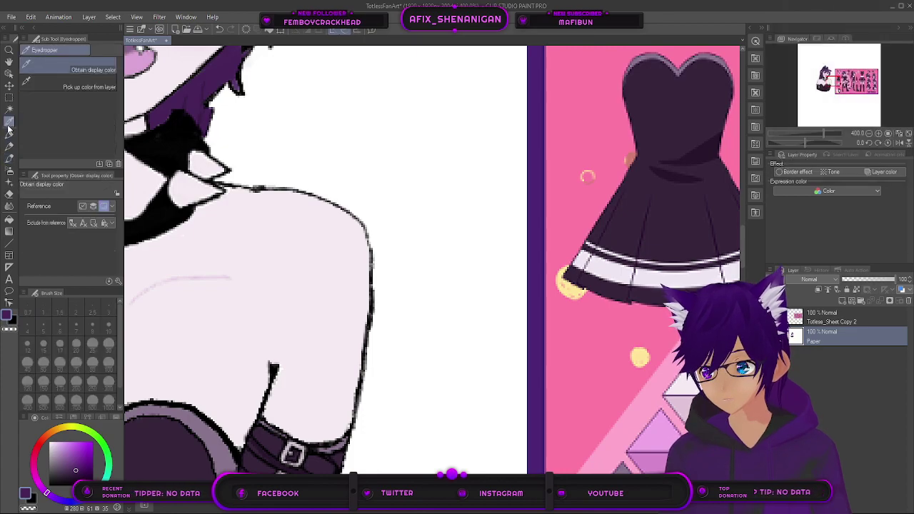
click(9, 160)
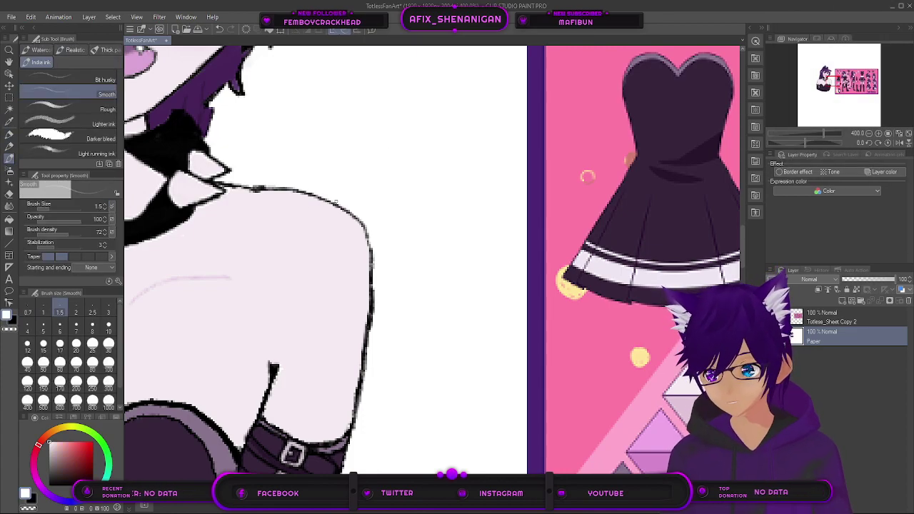
Step: Paint white over the outer corner of the red-eye-side shoulder outline with the Smooth brush enlarged to size 8
key(bracketright)
key(bracketright)
key(bracketright)
key(bracketright)
key(bracketright)
key(bracketright)
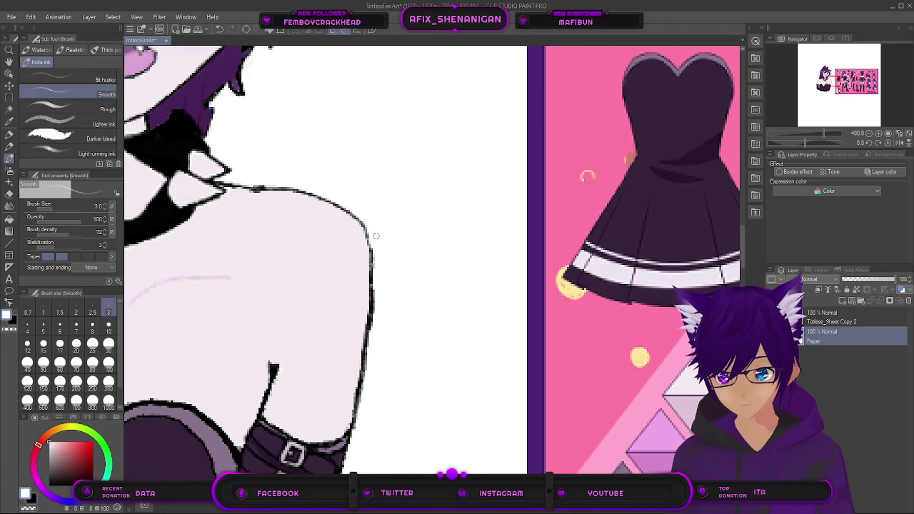
key(bracketright)
key(bracketright)
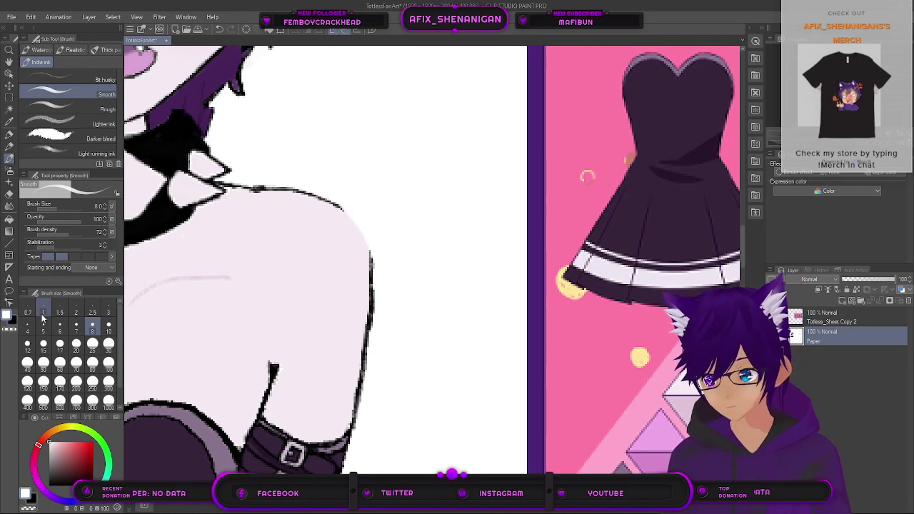
Step: Redraw the missing black outline along the rounded red-eye-side shoulder with the Smooth brush at size 1.5
click(77, 325)
key(bracketleft)
key(bracketleft)
key(bracketleft)
key(bracketleft)
key(bracketleft)
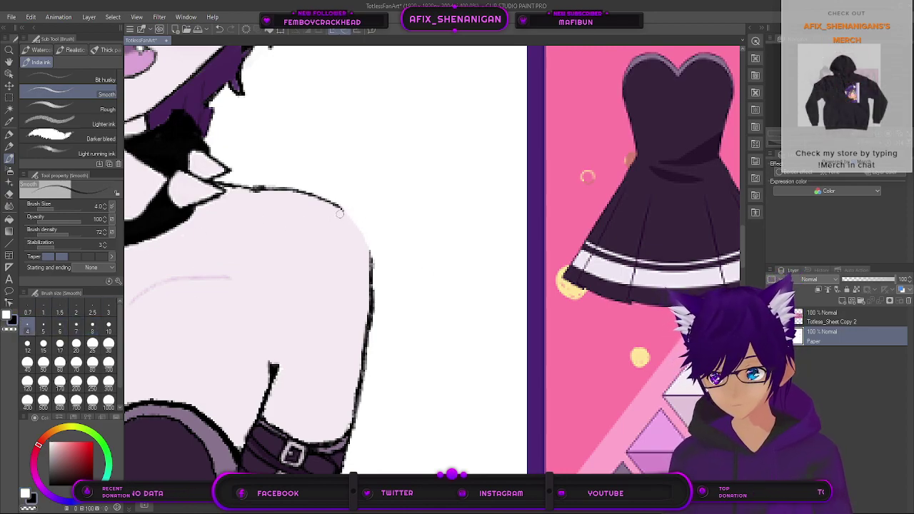
key(bracketleft)
drag(343, 210, 350, 217)
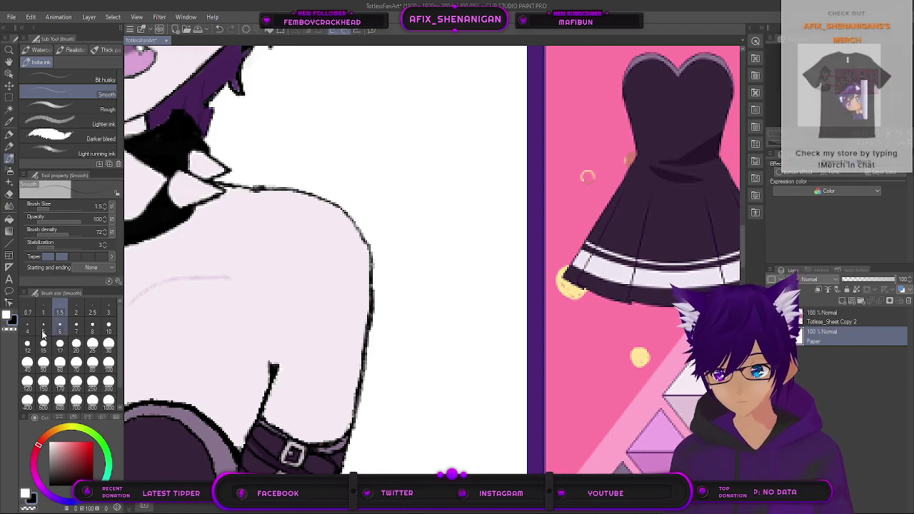
scroll(310, 272, up, 2)
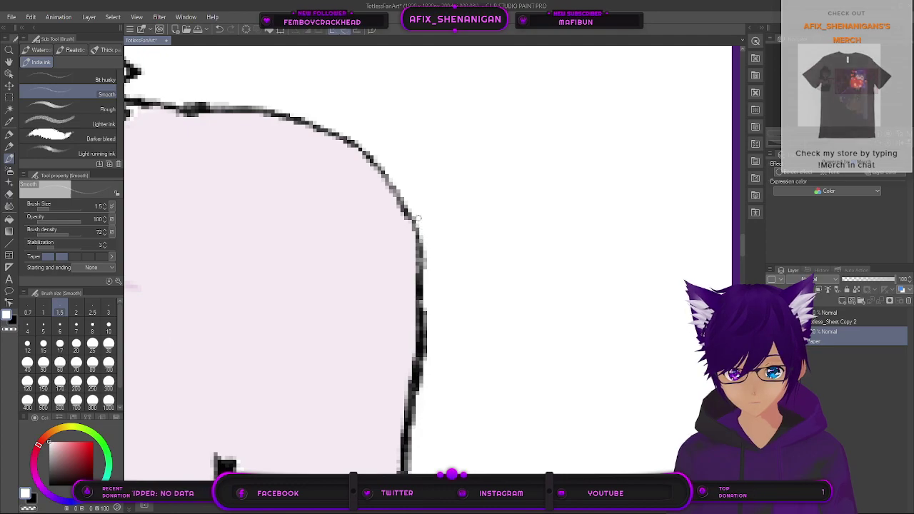
scroll(433, 232, down, 2)
scroll(443, 238, down, 2)
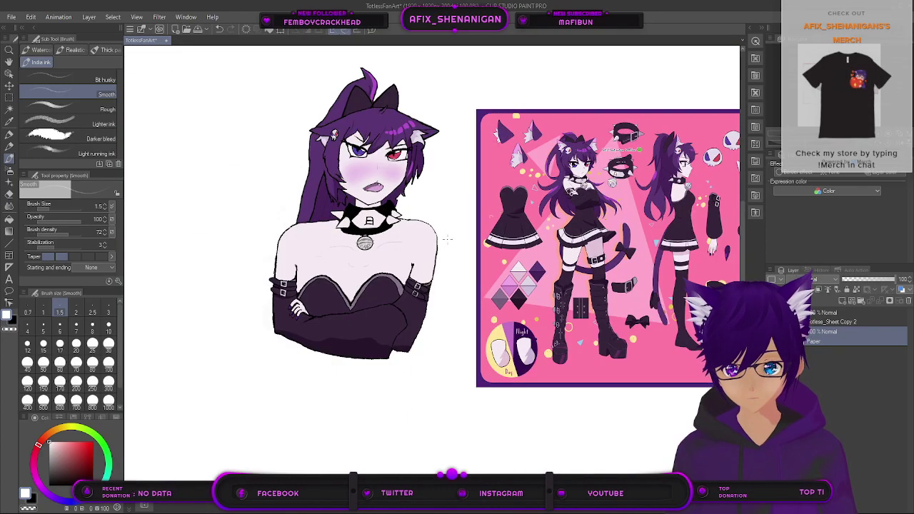
Step: Touch up the black top edge of the collar beside the neck on the red-eye side with the Smooth brush at size 2.5
drag(446, 221, 396, 235)
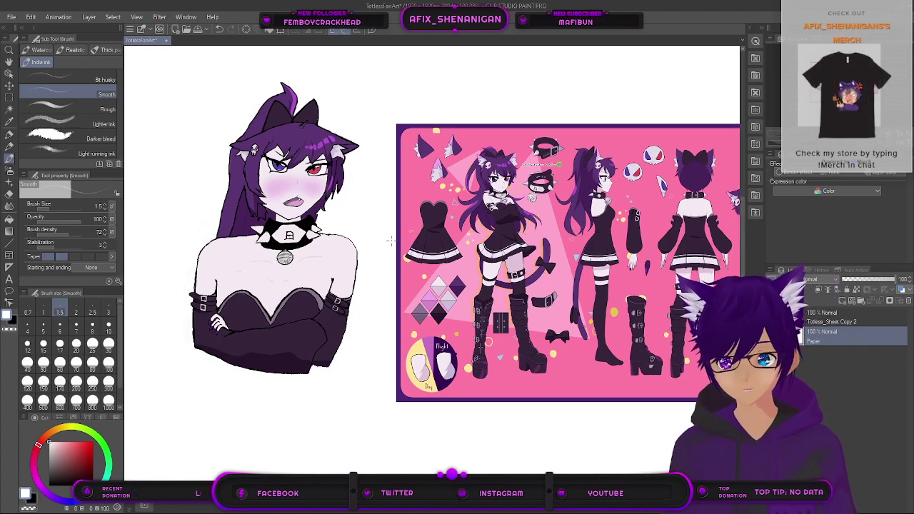
scroll(357, 215, up, 2)
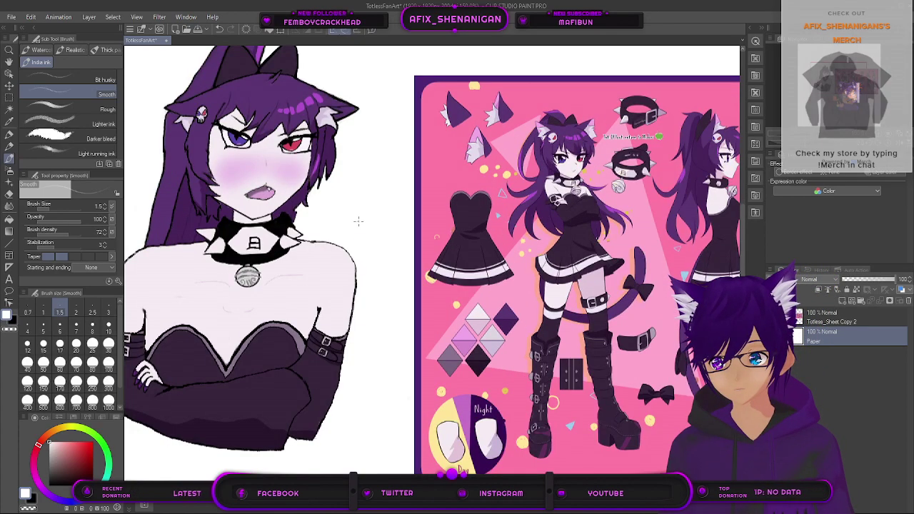
drag(290, 232, 390, 215)
drag(443, 224, 354, 247)
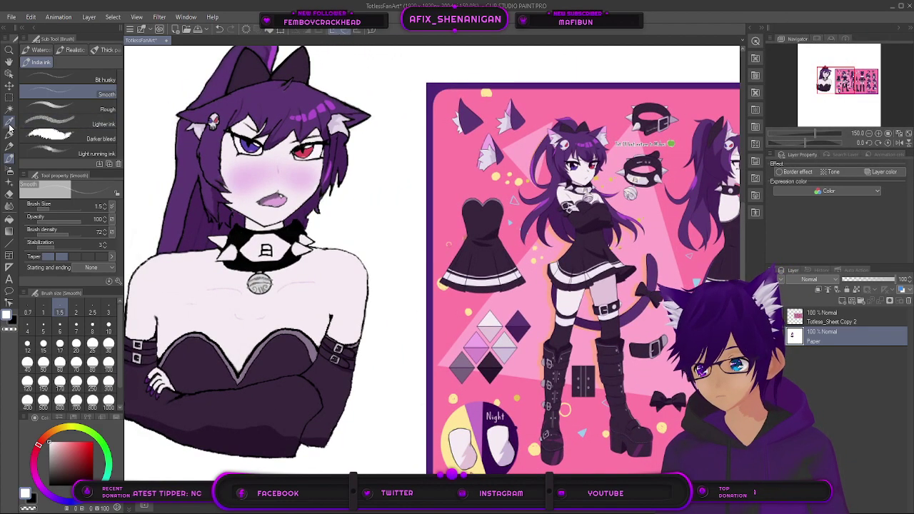
key(i)
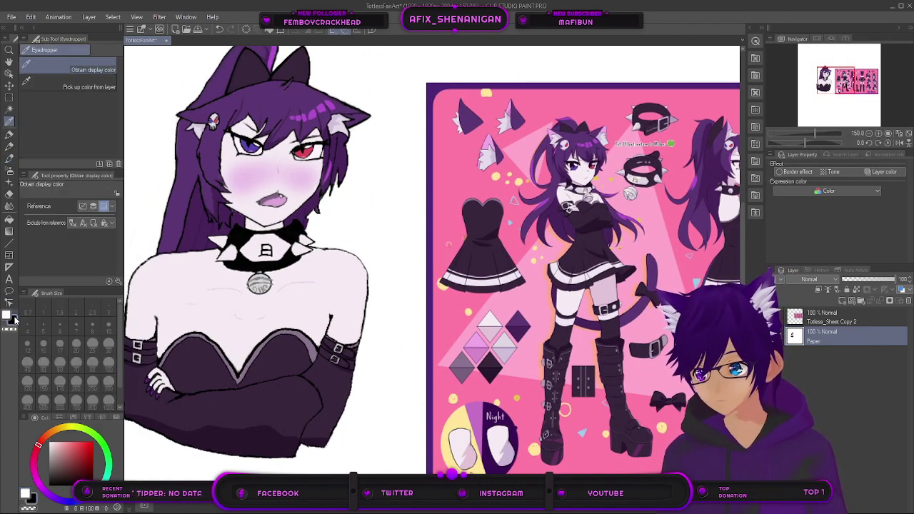
click(10, 160)
scroll(356, 219, up, 4)
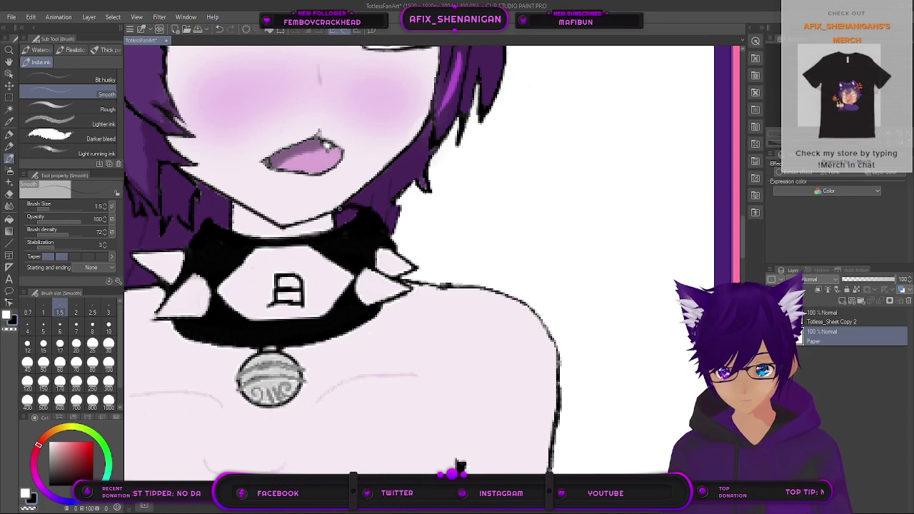
key(bracketright)
key(bracketright)
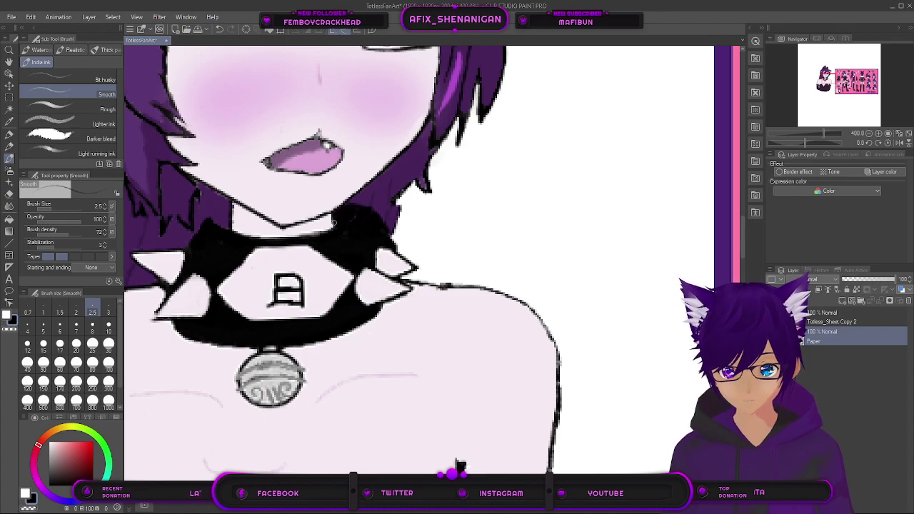
Step: Sample the dark purple of the spiked collar on the character sheet
scroll(357, 221, down, 2)
drag(472, 254, 260, 267)
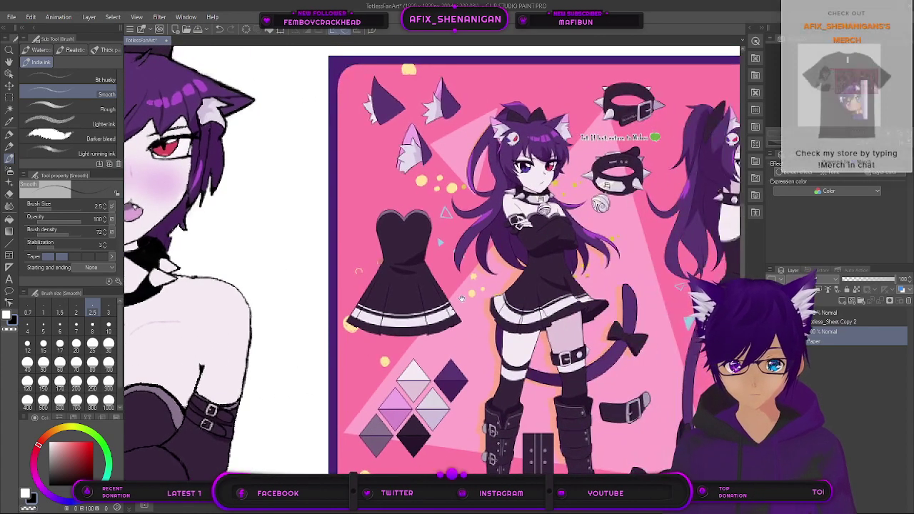
drag(619, 294, 420, 284)
drag(282, 306, 569, 315)
mouse_move(243, 289)
mouse_down()
mouse_move(312, 286)
mouse_move(253, 287)
mouse_up()
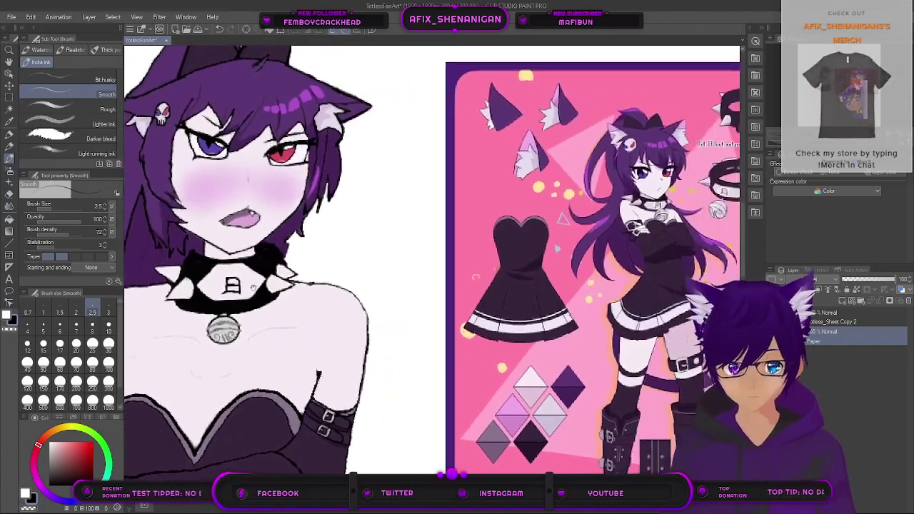
click(8, 122)
drag(560, 301, 499, 302)
scroll(500, 302, right, 7)
click(465, 169)
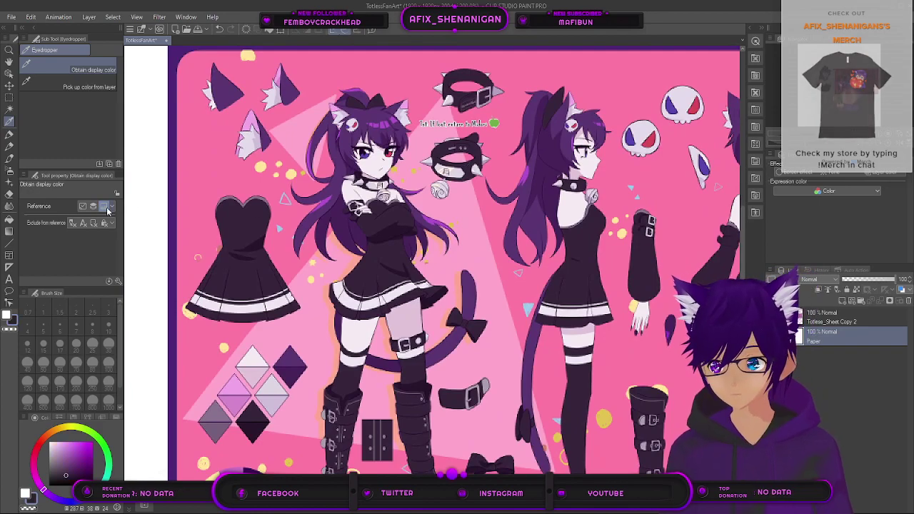
Step: Try painting the violet-eye side of the collar in the sampled dark purple with the Smooth brush at size 4, and undo the strokes
scroll(157, 193, left, 8)
scroll(243, 295, up, 5)
scroll(243, 295, left, 2)
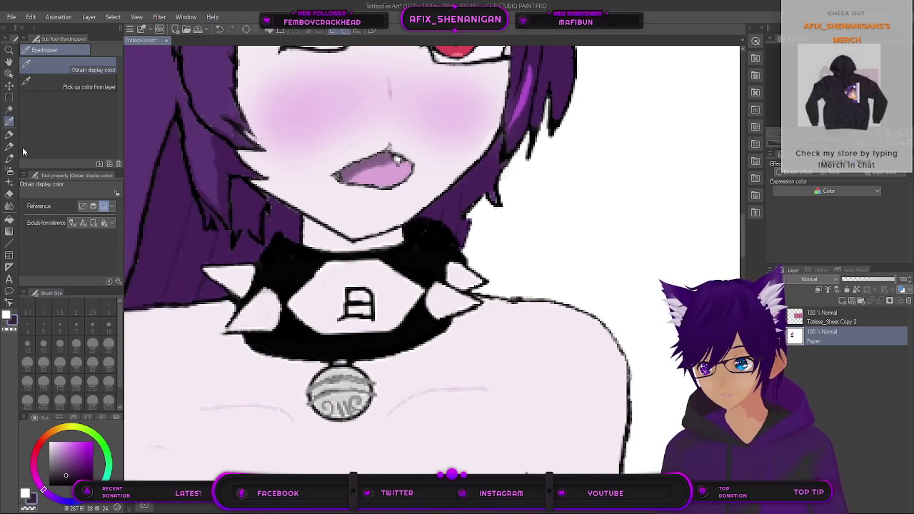
click(10, 157)
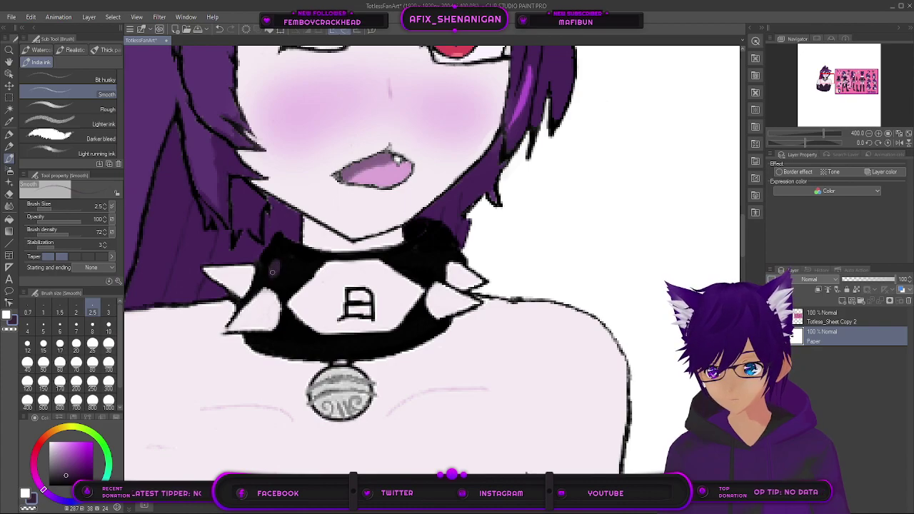
key(bracketright)
key(bracketright)
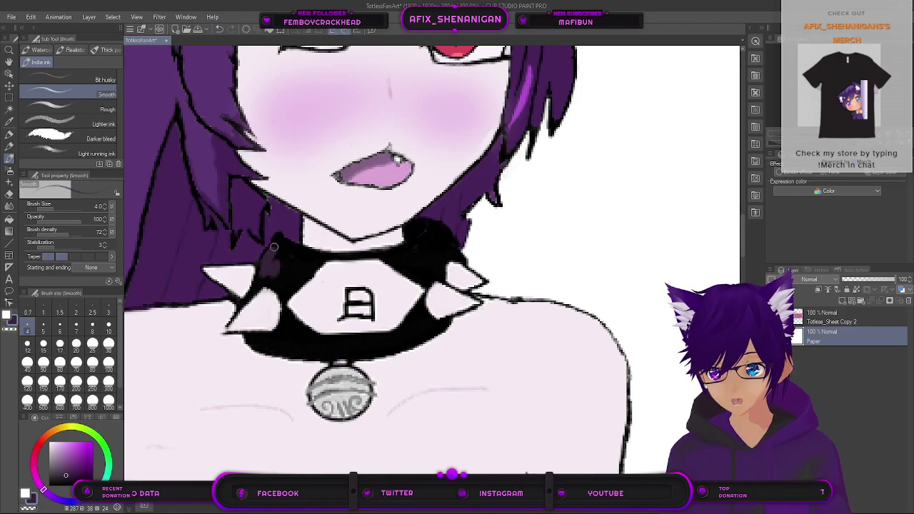
scroll(288, 281, down, 5)
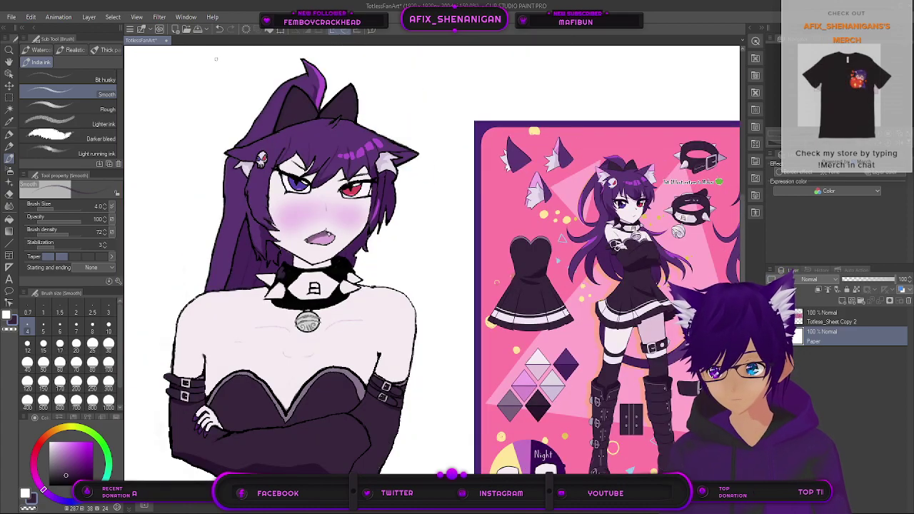
click(219, 30)
click(219, 31)
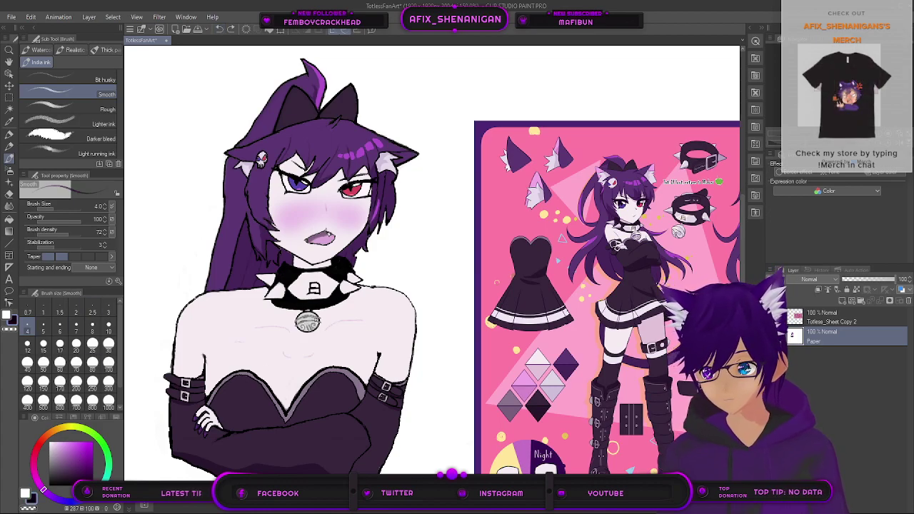
Step: Touch up the collar's upper edge on the violet-eye side in black with the Smooth brush at size 4
scroll(305, 314, up, 5)
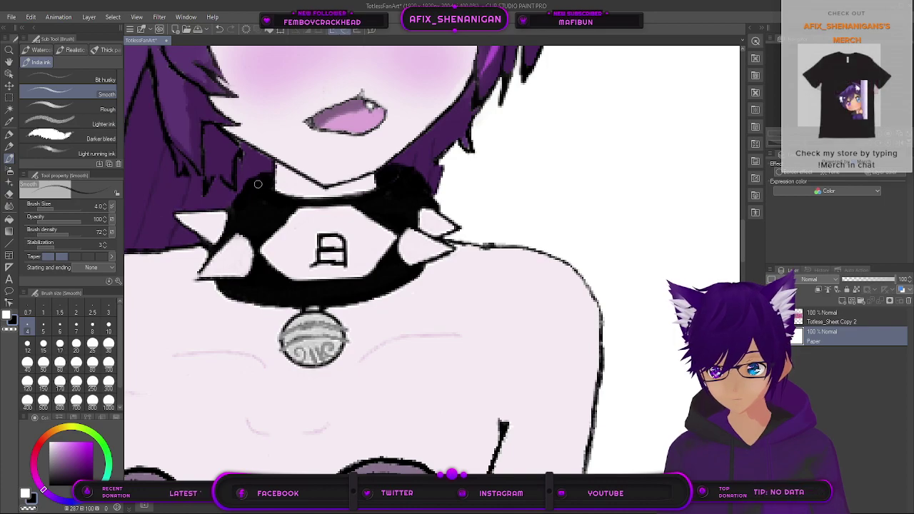
scroll(266, 214, down, 2)
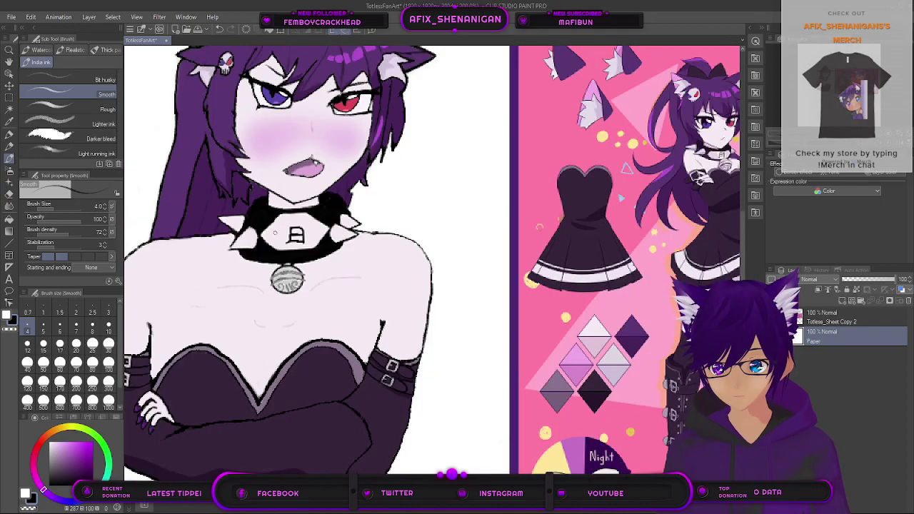
scroll(269, 224, down, 1)
mouse_move(373, 207)
mouse_down()
mouse_move(320, 243)
mouse_move(335, 244)
mouse_move(327, 252)
mouse_move(373, 194)
mouse_move(297, 259)
mouse_move(392, 211)
mouse_move(440, 201)
mouse_up()
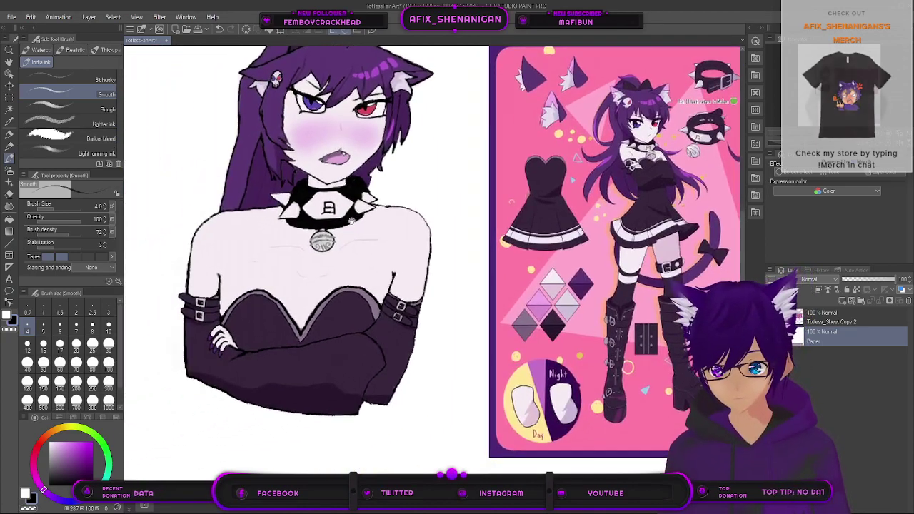
Step: Sample the faint lavender-pink of the chest lines and return to the Smooth brush
key(i)
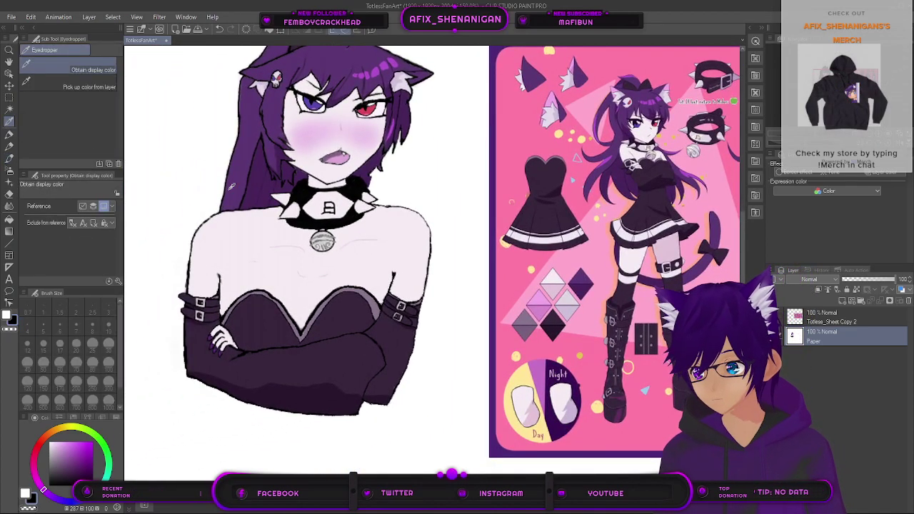
scroll(364, 244, up, 3)
scroll(366, 244, up, 2)
click(364, 220)
scroll(360, 238, down, 2)
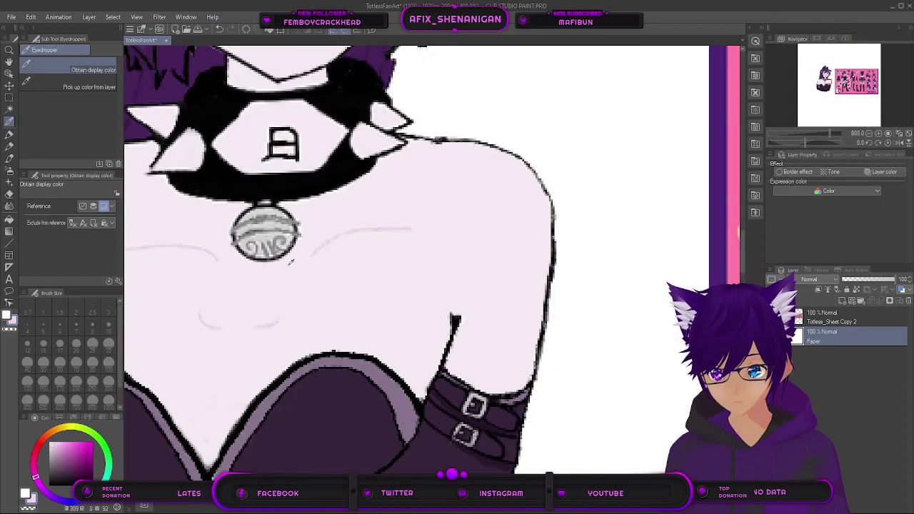
click(8, 160)
Step: Extend the faint lower chest lines on both sides out toward the shoulders with the Smooth brush at size 1.5
drag(274, 308, 400, 264)
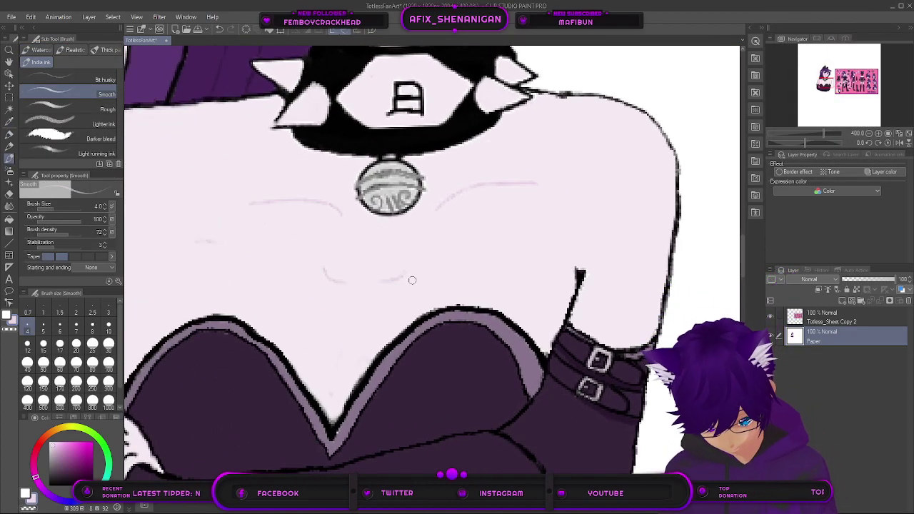
key(bracketleft)
key(bracketleft)
key(bracketleft)
key(bracketleft)
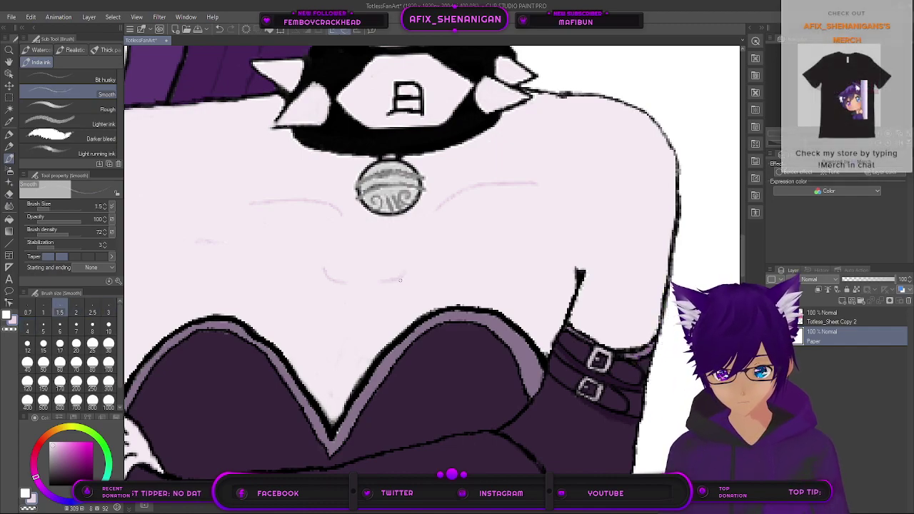
drag(403, 276, 419, 247)
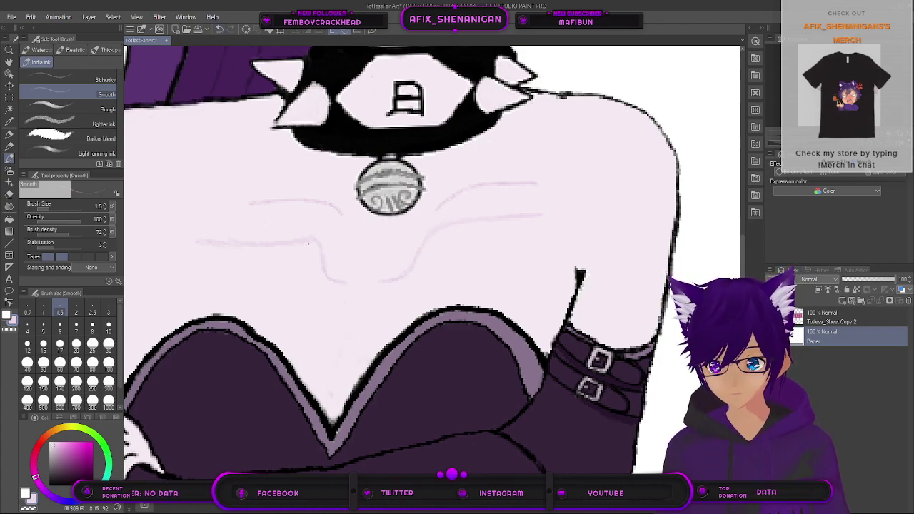
Step: Set the main drawing color to the pale skin tone sampled from the chest and return to the Smooth brush
click(6, 314)
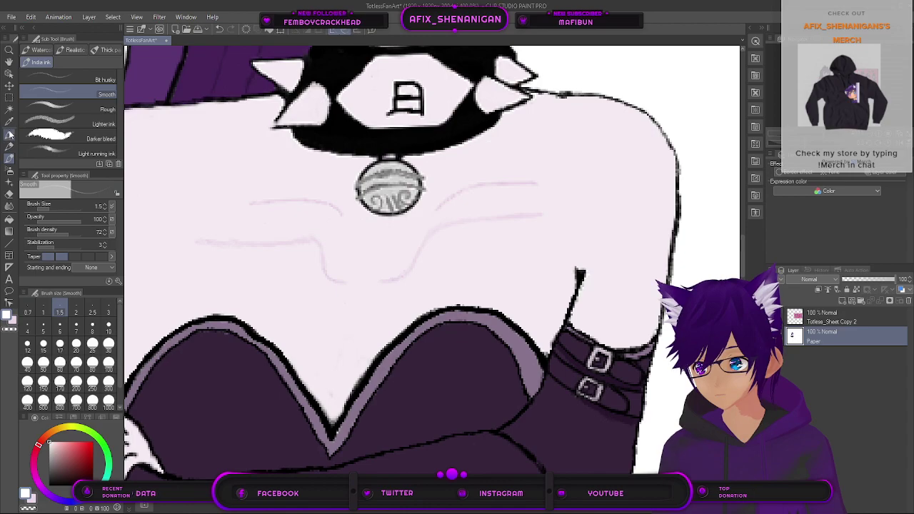
click(9, 120)
click(218, 207)
click(9, 157)
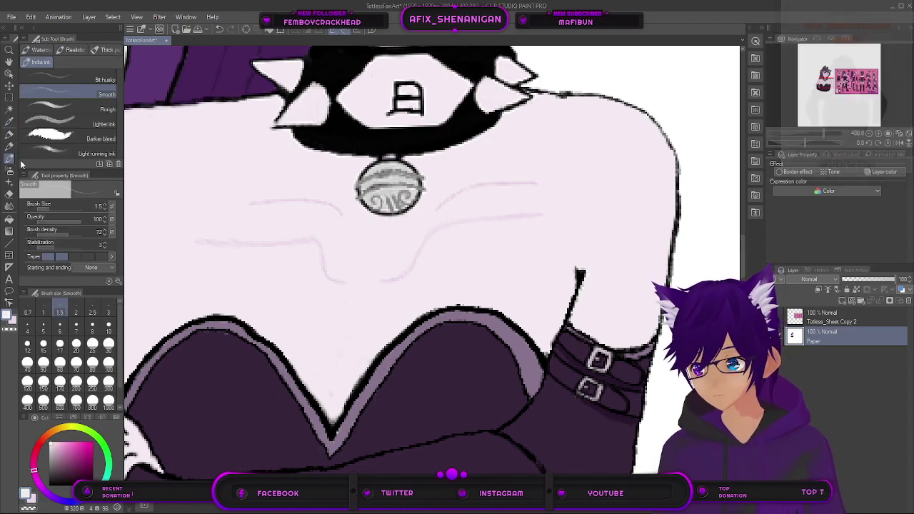
Step: Paint skin tone over the two upper collarbone lines beside the bell with the Smooth brush enlarged to size 7
key(bracketright)
key(bracketright)
key(bracketright)
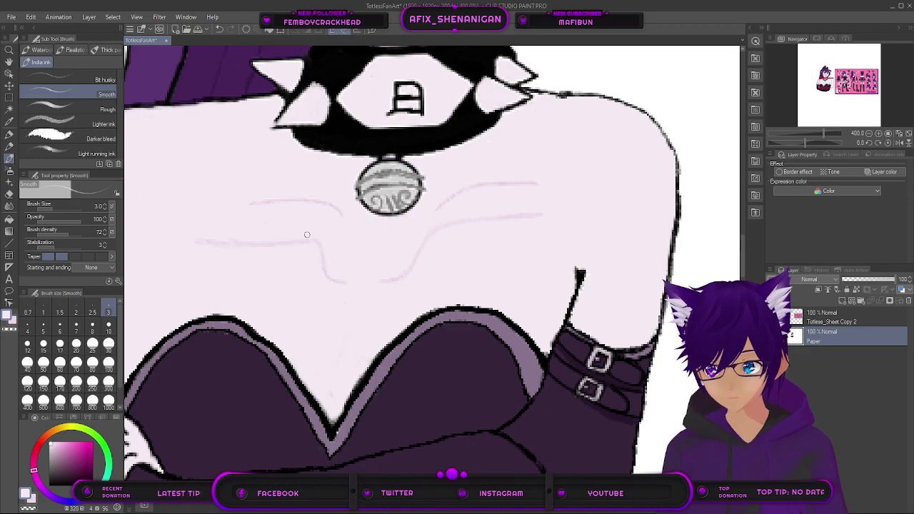
key(bracketright)
key(bracketright)
key(bracketright)
key(bracketright)
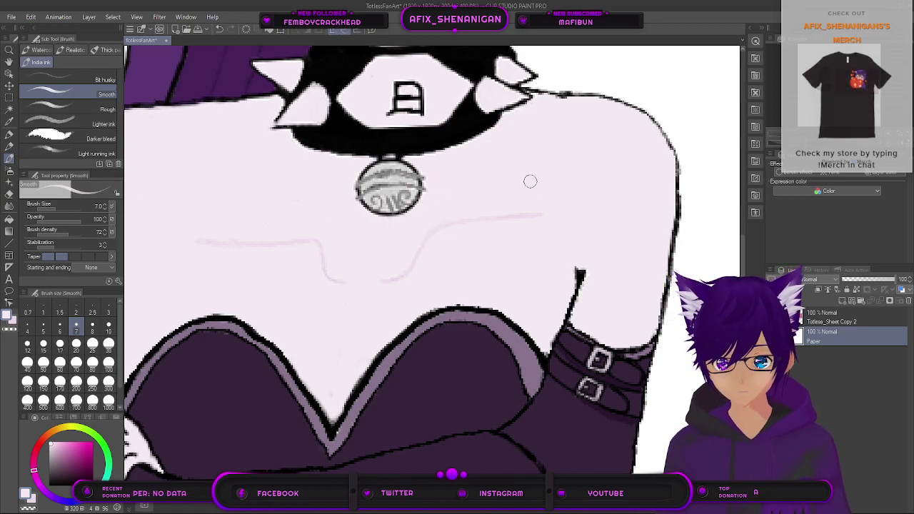
scroll(521, 185, down, 4)
scroll(485, 225, up, 5)
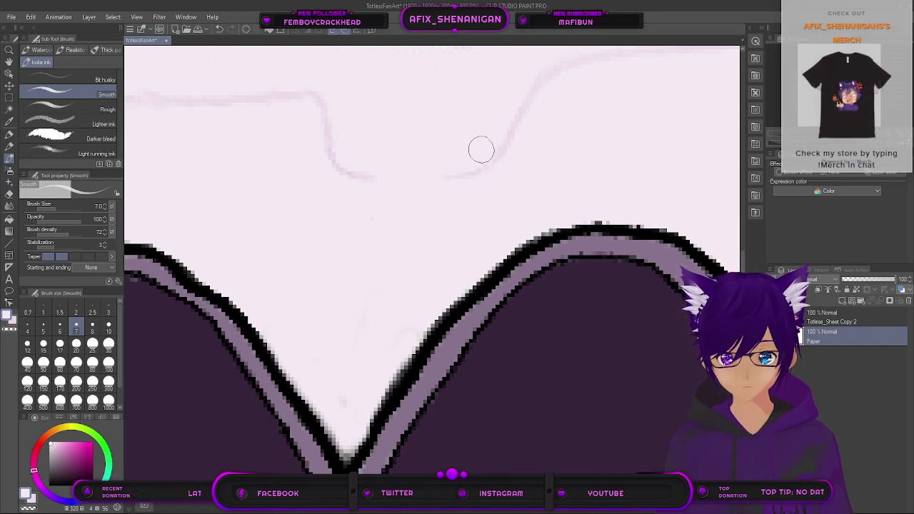
scroll(450, 143, down, 3)
scroll(449, 115, down, 5)
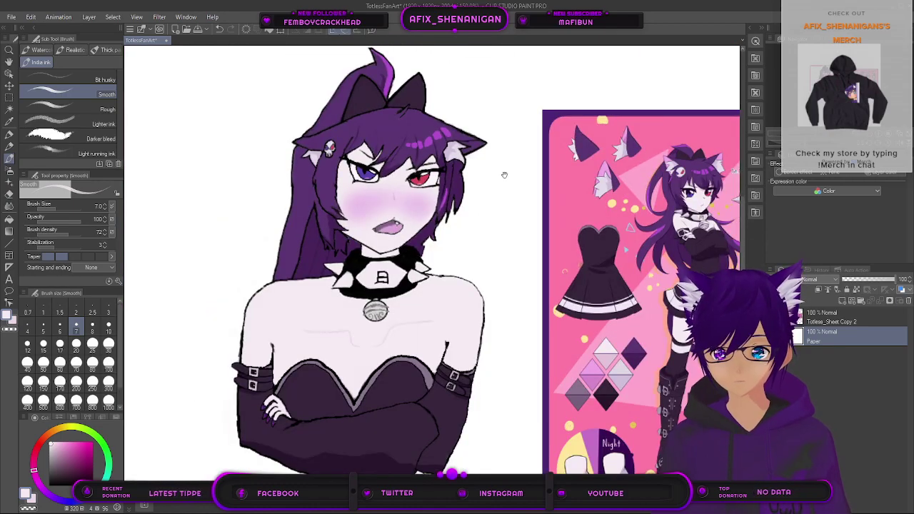
drag(504, 174, 397, 251)
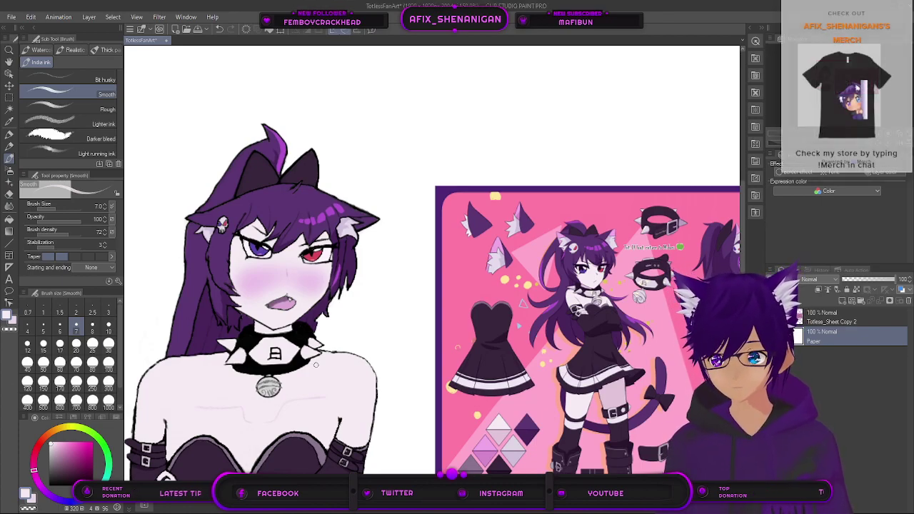
Step: Retrace the left collarbone line below the bell in faint lavender-pink with the Smooth brush reduced to size 2.5
scroll(314, 364, down, 2)
scroll(350, 312, up, 6)
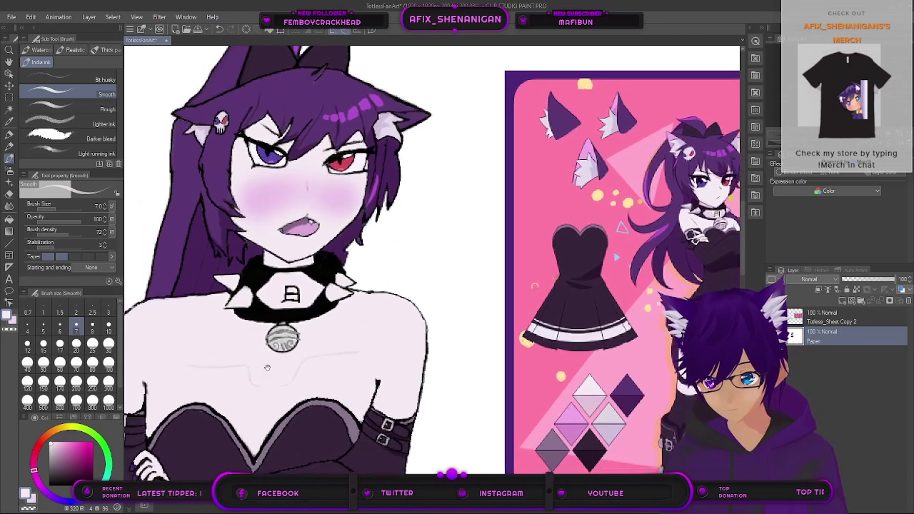
scroll(350, 287, up, 2)
scroll(314, 257, down, 2)
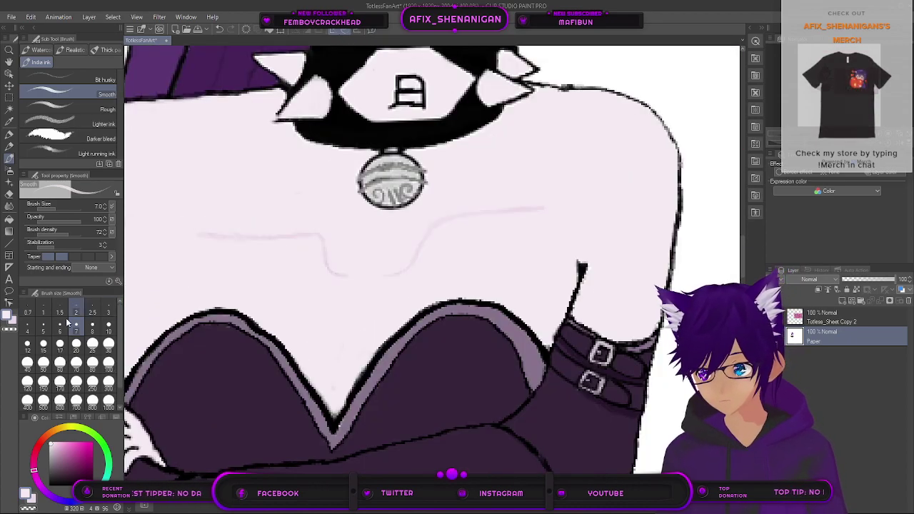
key(bracketleft)
key(bracketleft)
key(bracketleft)
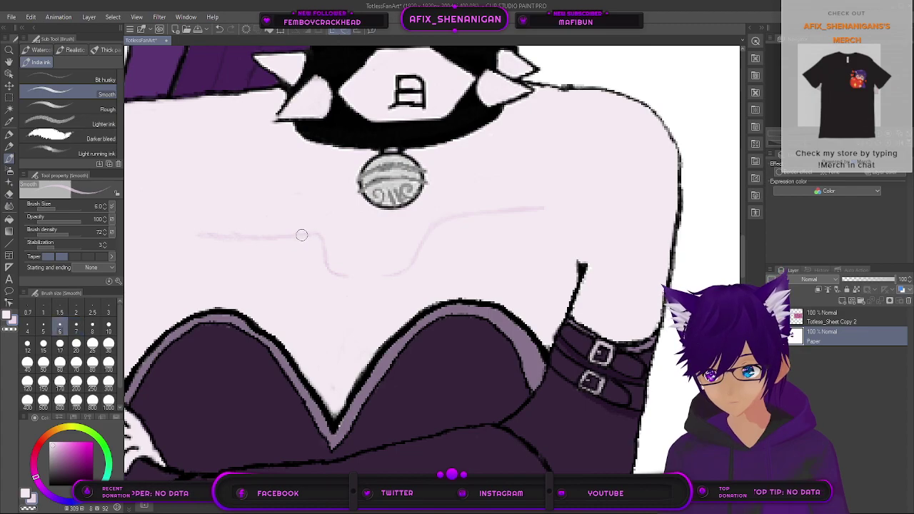
key(bracketleft)
key(bracketleft)
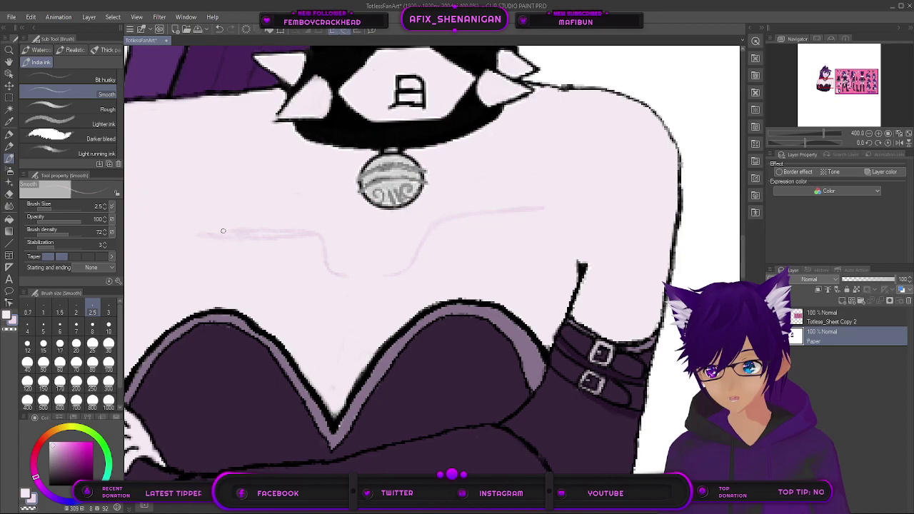
Step: Thin the thickened left collarbone line by painting skin tone along its edges with the Smooth brush enlarged to size 10
click(7, 315)
key(bracketleft)
key(bracketleft)
key(bracketright)
key(bracketright)
key(bracketright)
key(bracketright)
key(bracketright)
key(bracketright)
key(bracketright)
key(bracketright)
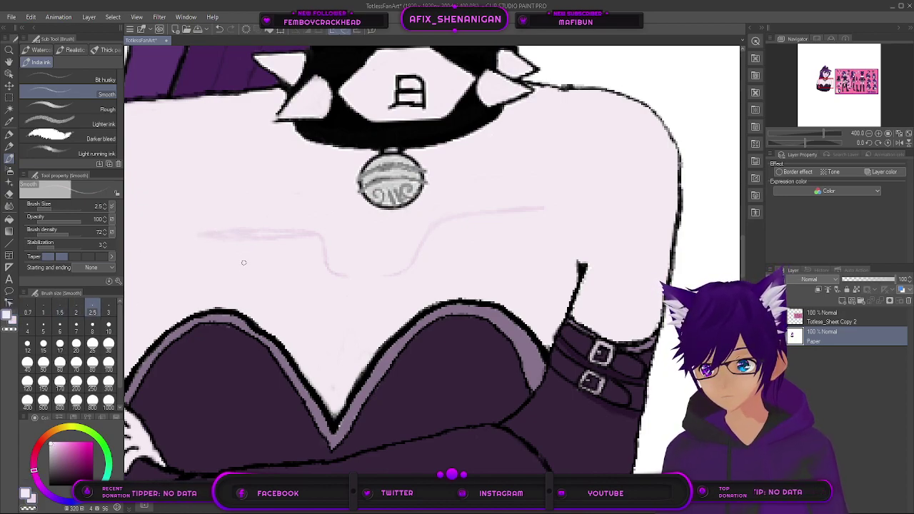
key(bracketright)
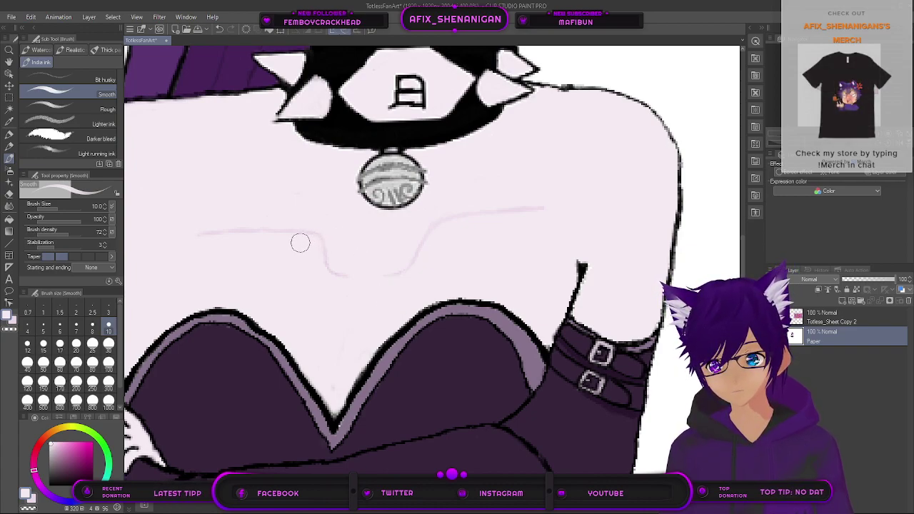
Step: Refine the curve of the right collarbone line beside the bell with skin tone and the size 10 Smooth brush
scroll(396, 295, down, 4)
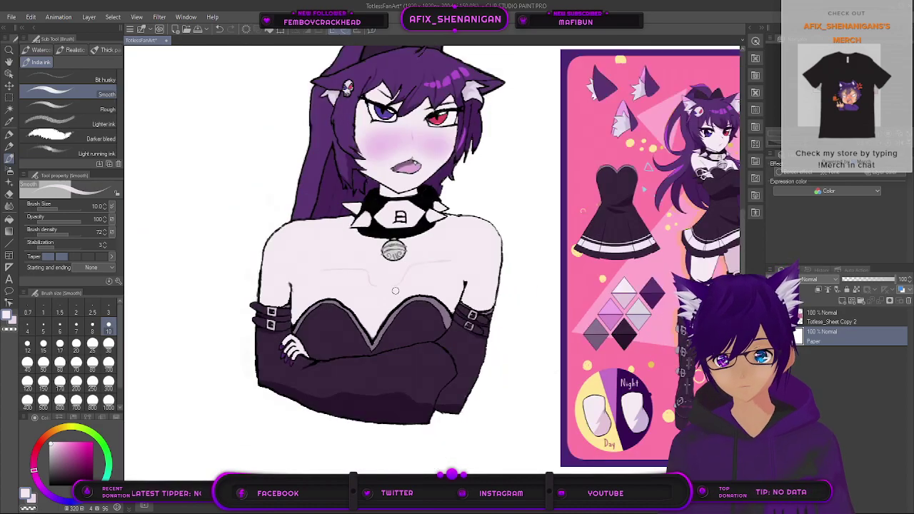
scroll(471, 222, up, 4)
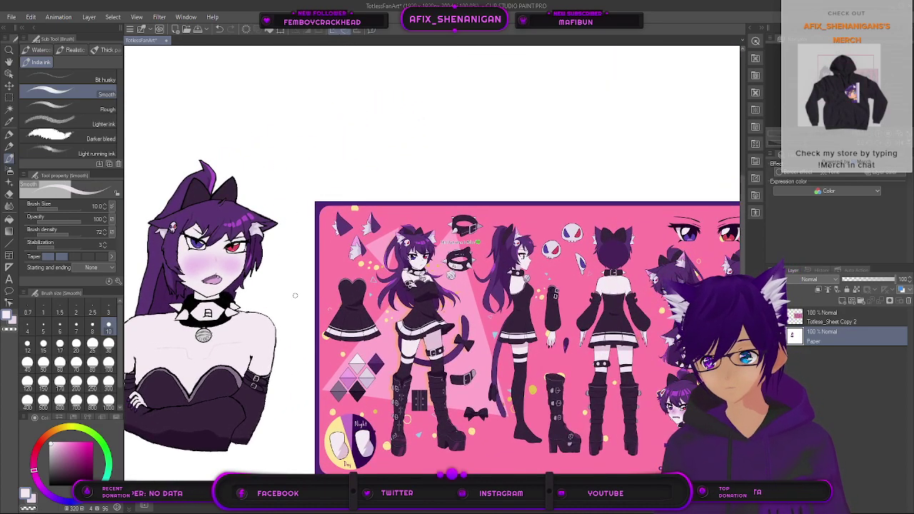
scroll(295, 295, up, 3)
scroll(279, 334, up, 2)
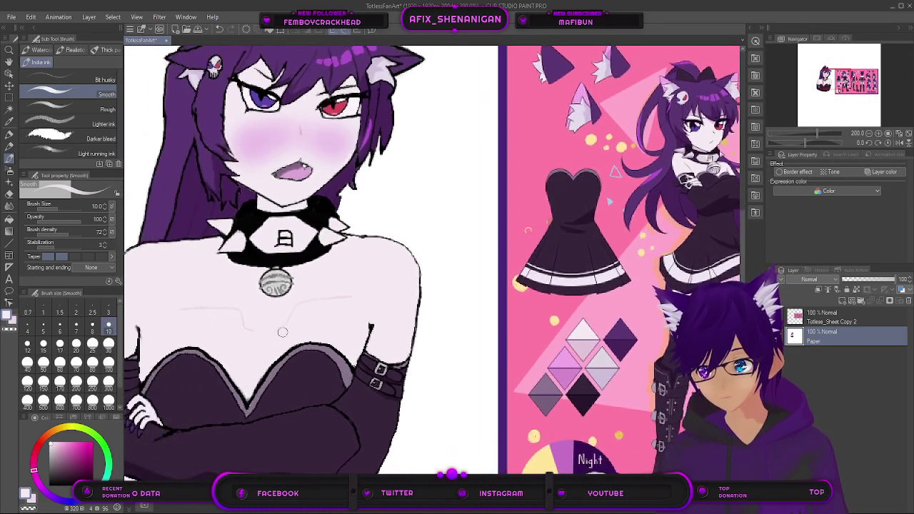
scroll(279, 335, up, 4)
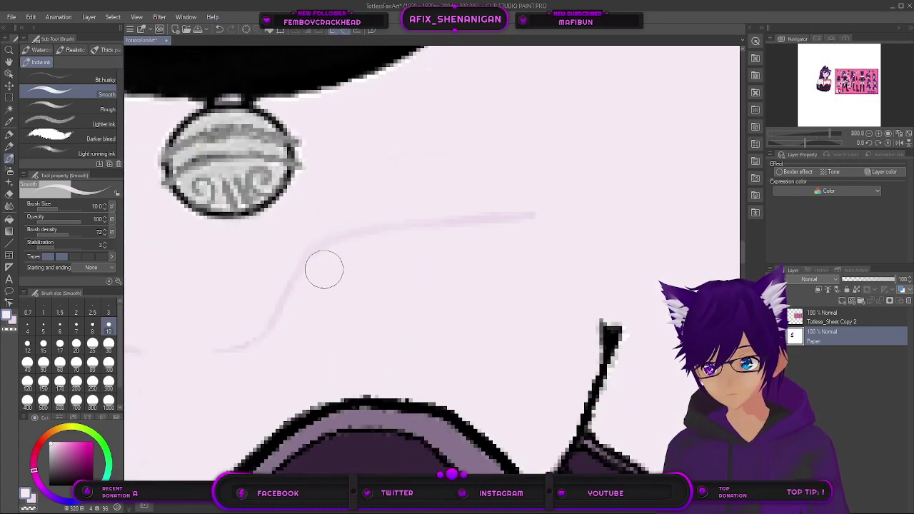
mouse_move(229, 336)
mouse_down()
mouse_move(196, 342)
mouse_move(290, 312)
mouse_up()
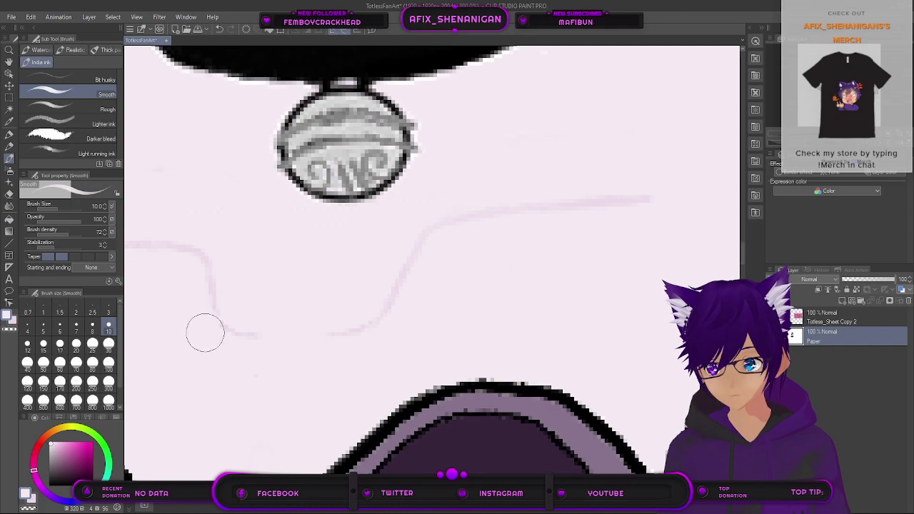
scroll(276, 355, down, 3)
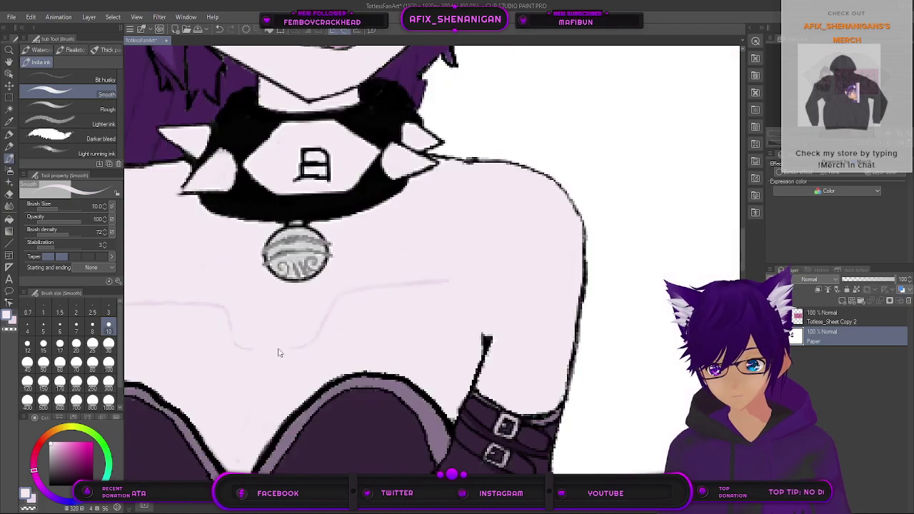
scroll(299, 346, down, 2)
drag(304, 341, 323, 330)
scroll(323, 331, down, 2)
mouse_move(412, 258)
mouse_down()
mouse_move(347, 330)
mouse_move(288, 291)
mouse_move(310, 294)
mouse_move(369, 232)
mouse_up()
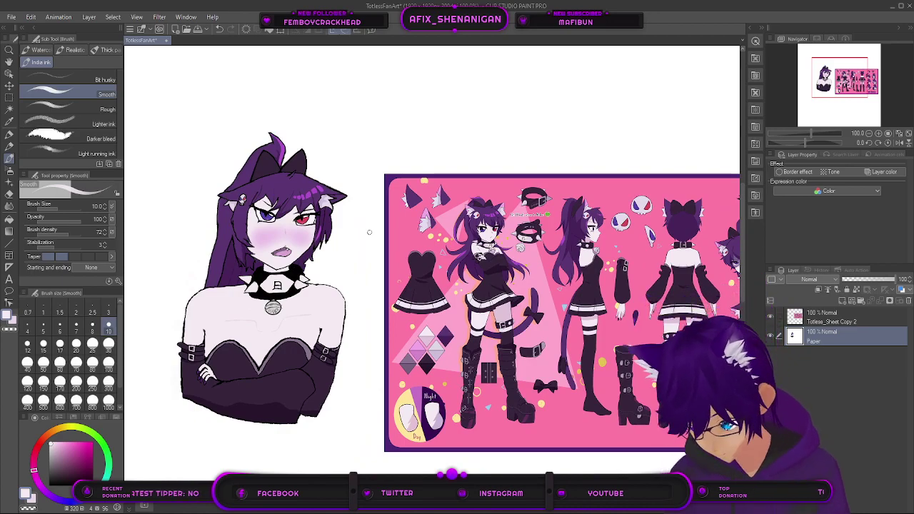